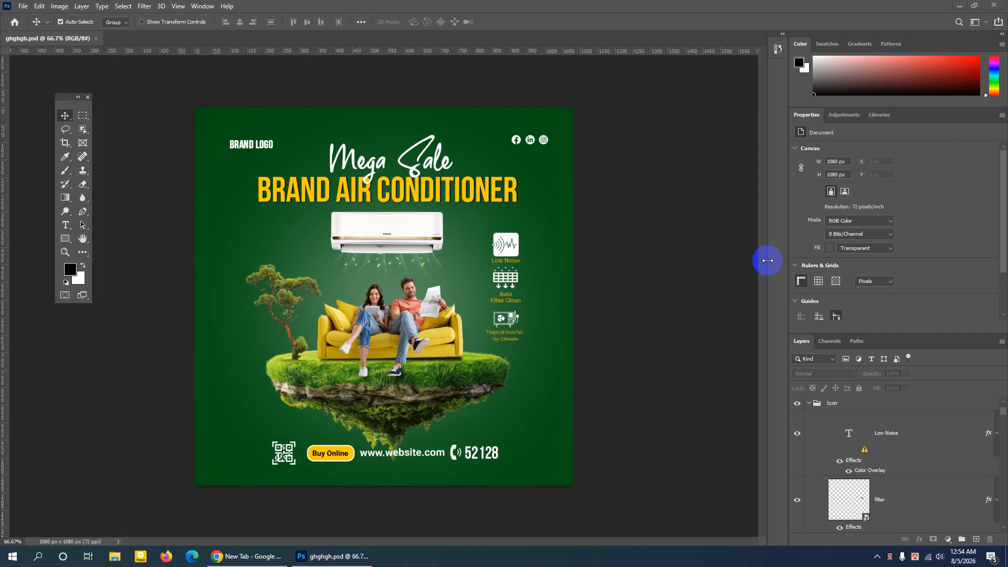
Set up a new web document 2000 pixels wide and 2000 pixels high at 300 pixels/inch
{"action": "left_click", "coordinate": [24, 7]}
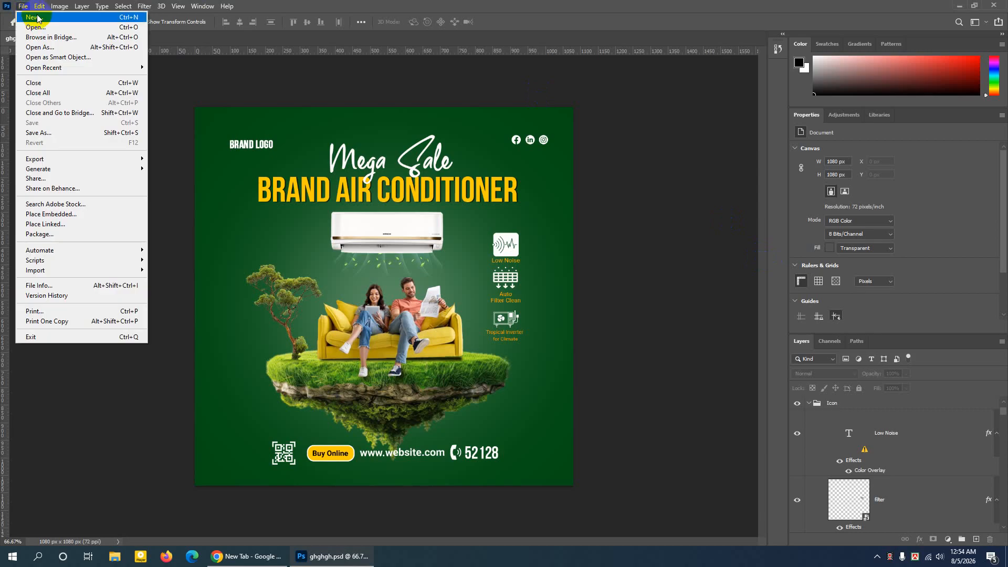
{"action": "left_click", "coordinate": [34, 17]}
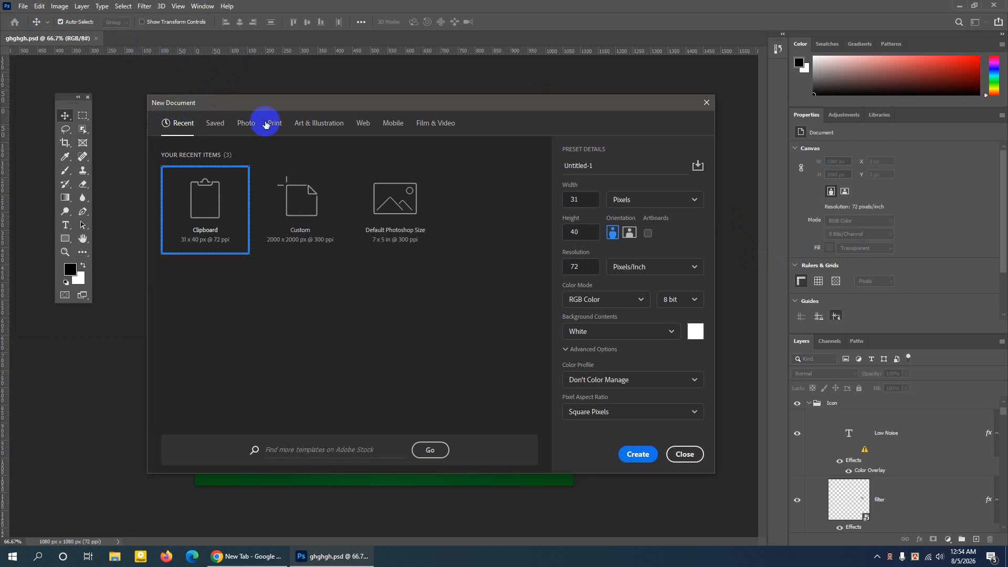
{"action": "left_click", "coordinate": [363, 124]}
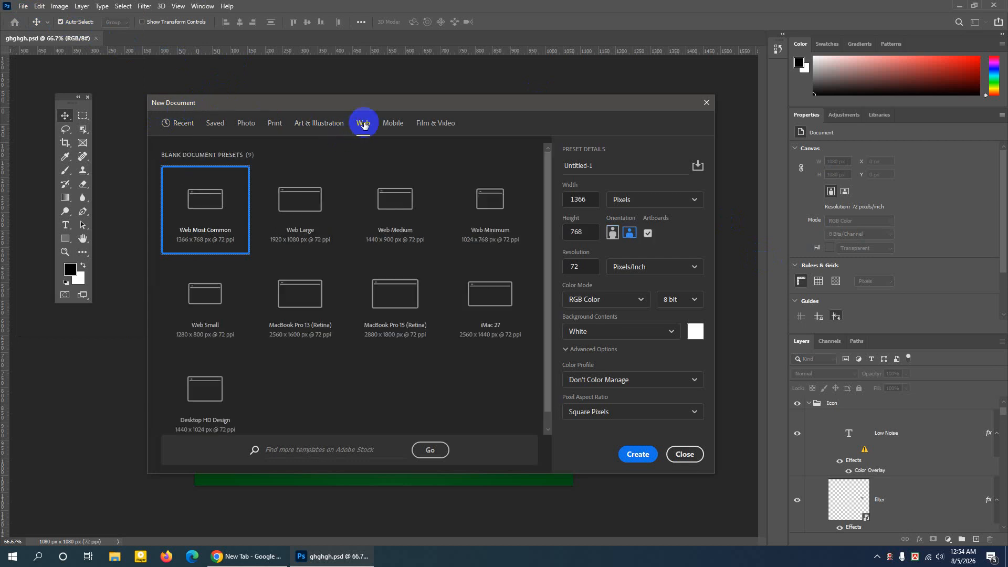
{"action": "left_click_drag", "start_coordinate": [589, 201], "coordinate": [554, 205]}
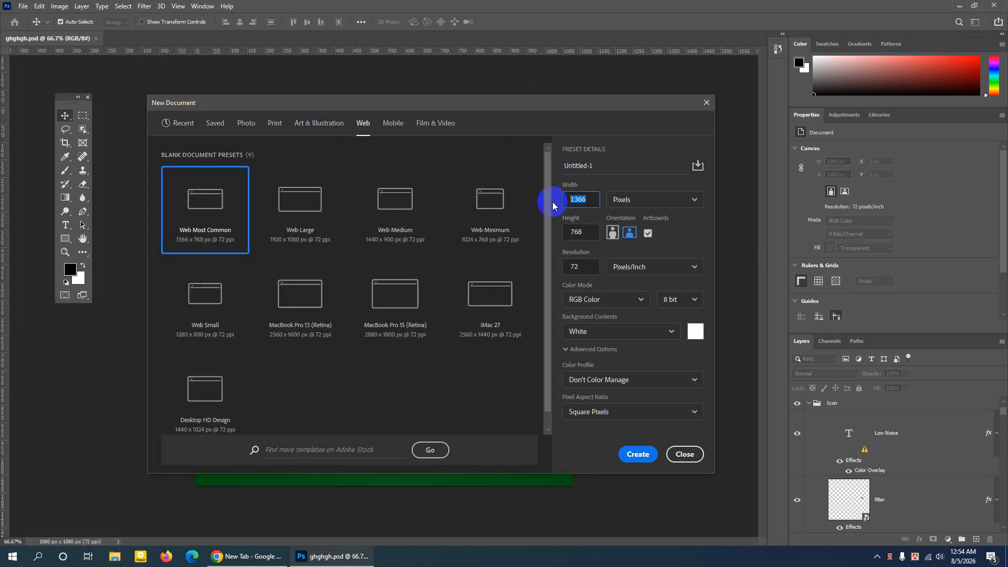
{"action": "type", "text": "2000"}
{"action": "left_click", "coordinate": [588, 233]}
{"action": "left_click_drag", "start_coordinate": [587, 234], "coordinate": [561, 236]}
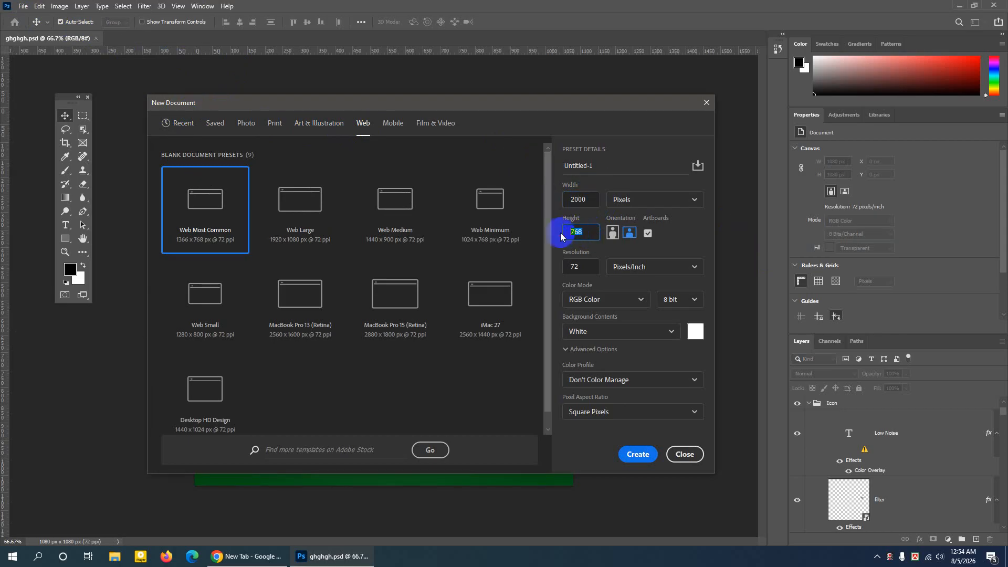
{"action": "type", "text": "2000"}
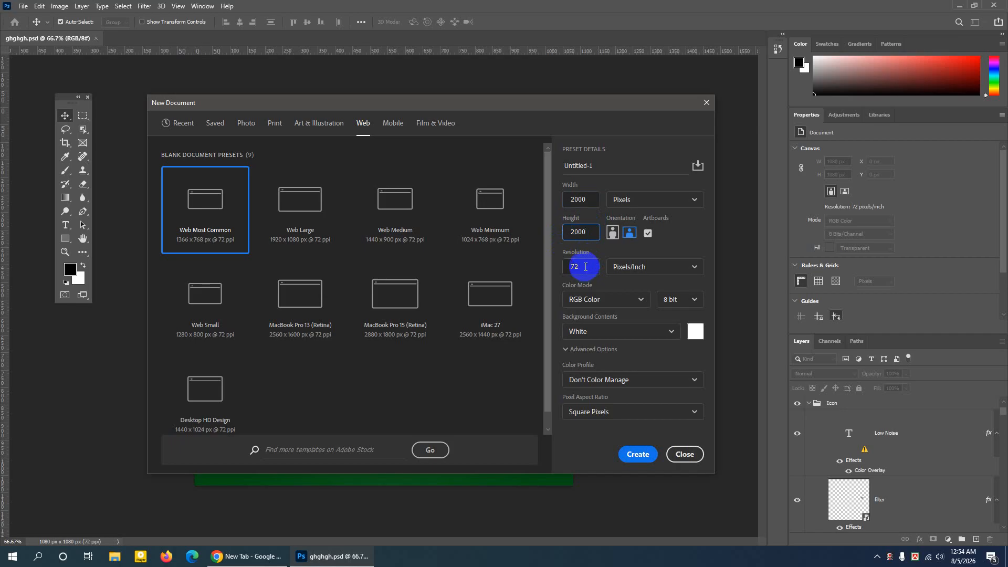
{"action": "left_click_drag", "start_coordinate": [585, 267], "coordinate": [568, 268]}
{"action": "type", "text": "300"}
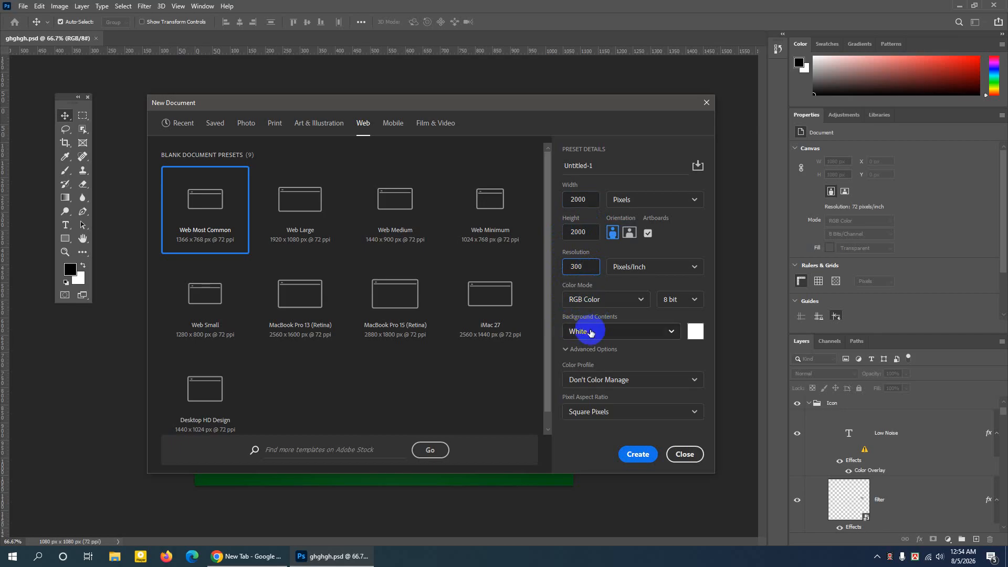
Set the color profile to Working RGB: sRGB IEC61966-2.1, name the document "Air condition" and create it
{"action": "left_click", "coordinate": [572, 354]}
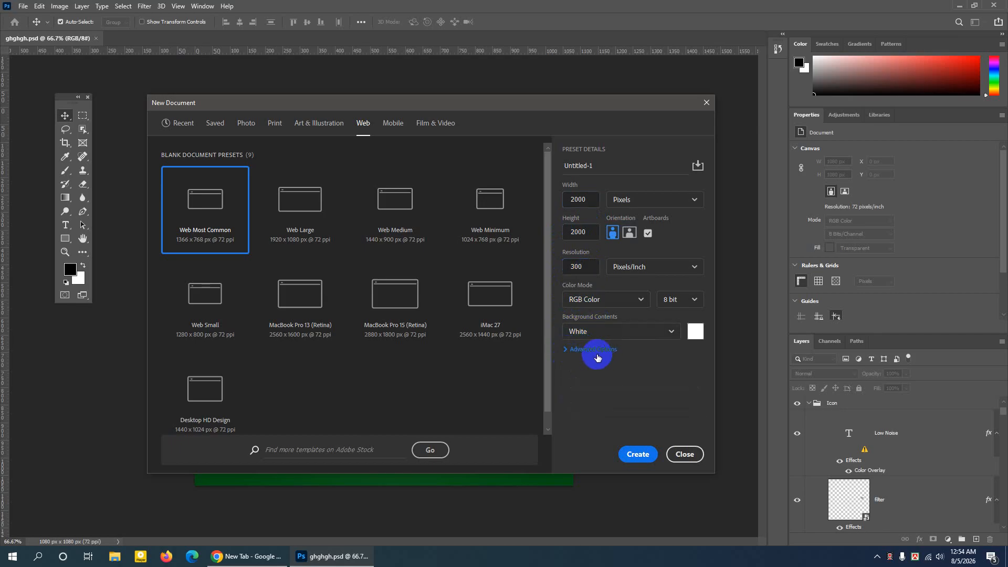
{"action": "left_click", "coordinate": [566, 353]}
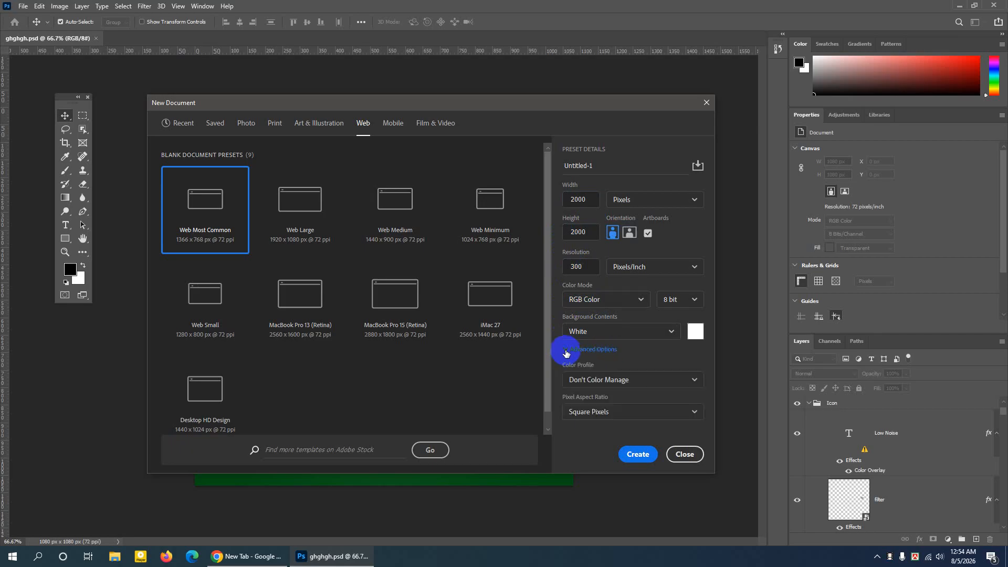
{"action": "left_click", "coordinate": [603, 385]}
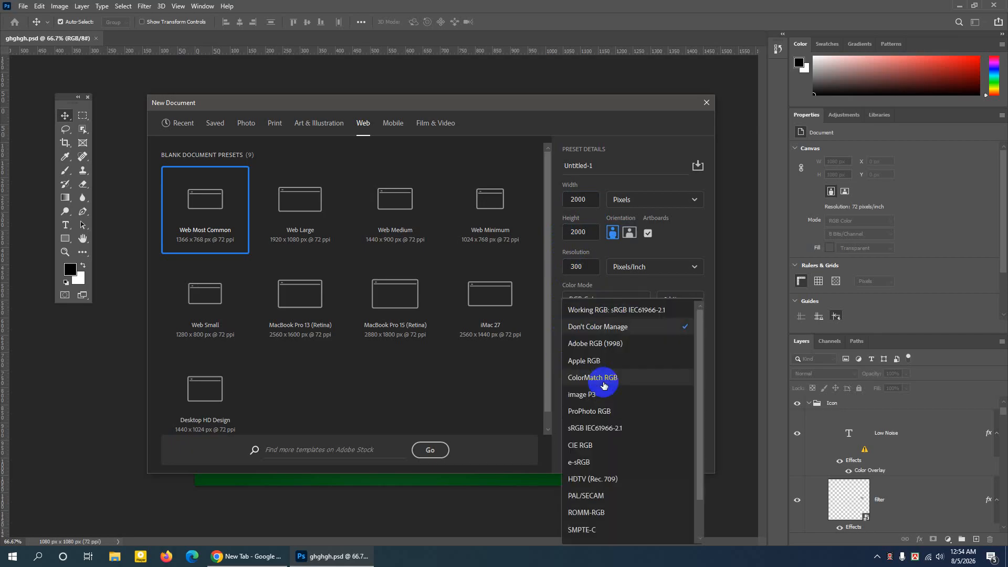
{"action": "left_click", "coordinate": [604, 312]}
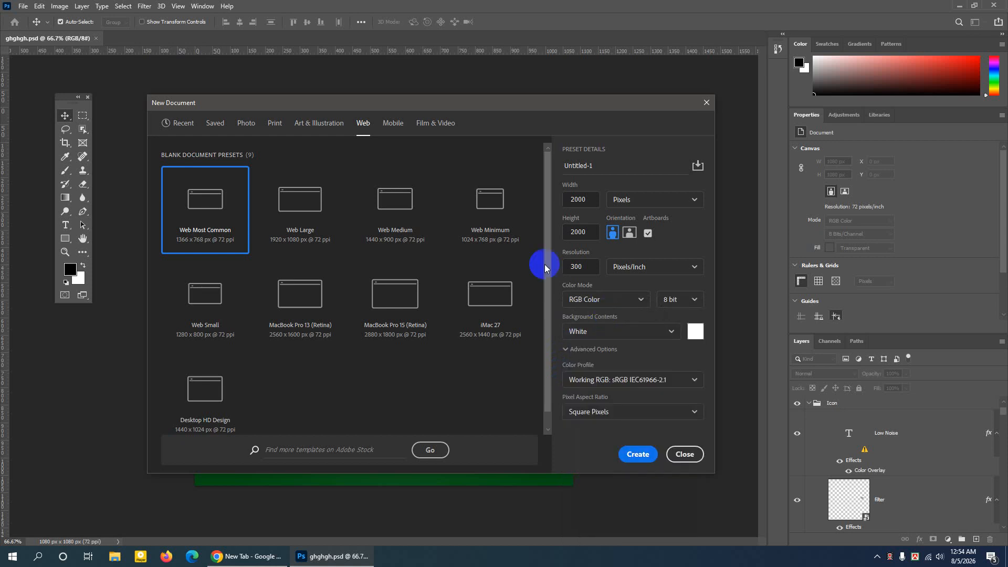
{"action": "left_click_drag", "start_coordinate": [565, 165], "coordinate": [608, 166]}
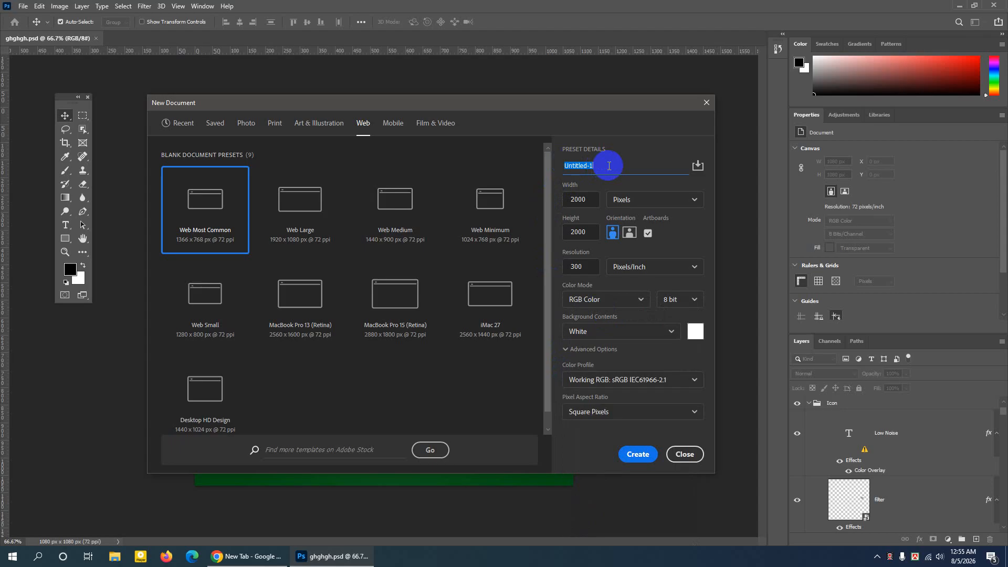
{"action": "type", "text": "Air condition"}
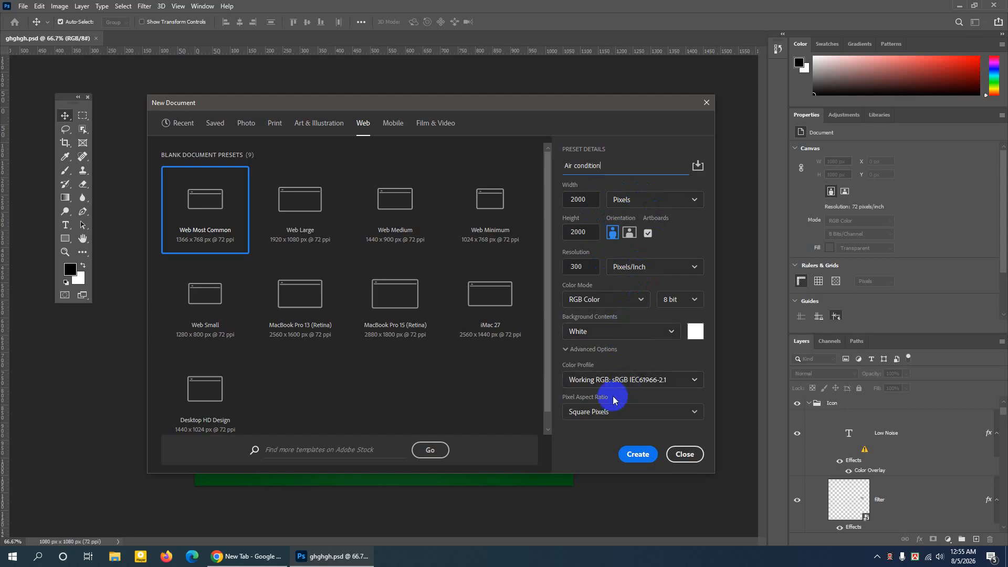
{"action": "left_click", "coordinate": [637, 454]}
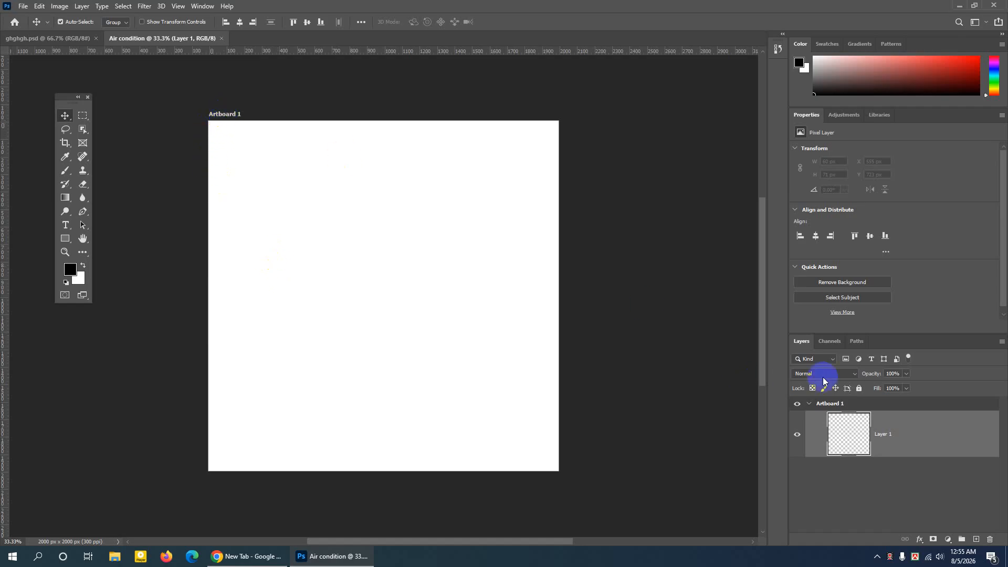
Enlarge the Layers panel by shrinking the Properties panel above it
{"action": "left_click_drag", "start_coordinate": [824, 337], "coordinate": [814, 240]}
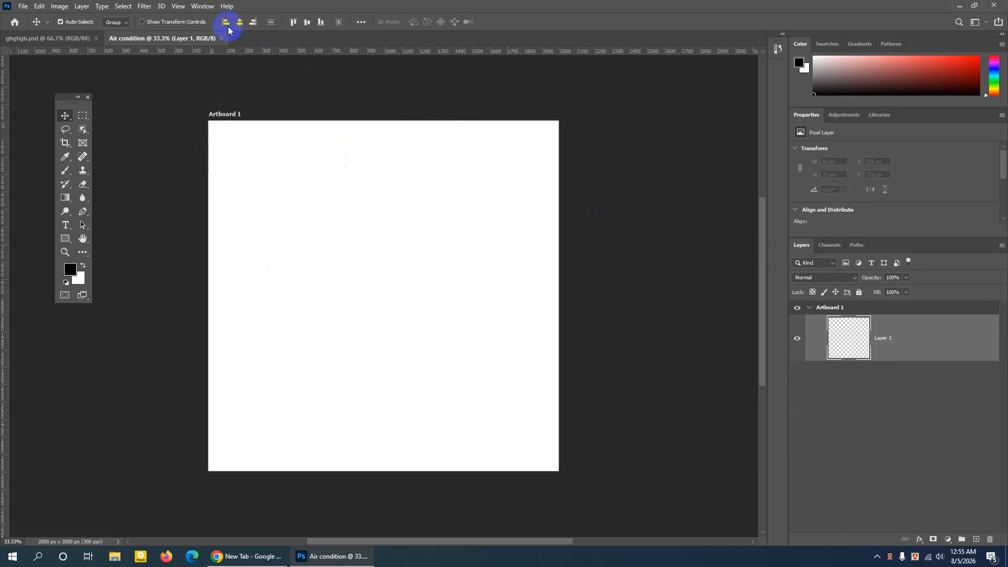
Hide the Layers panel and show it again
{"action": "left_click", "coordinate": [205, 7]}
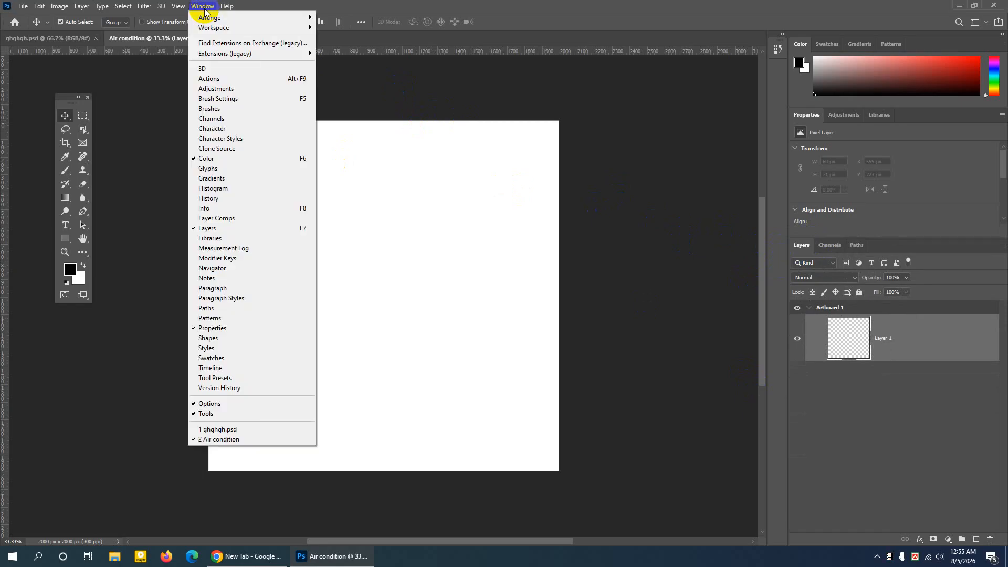
{"action": "left_click", "coordinate": [208, 229]}
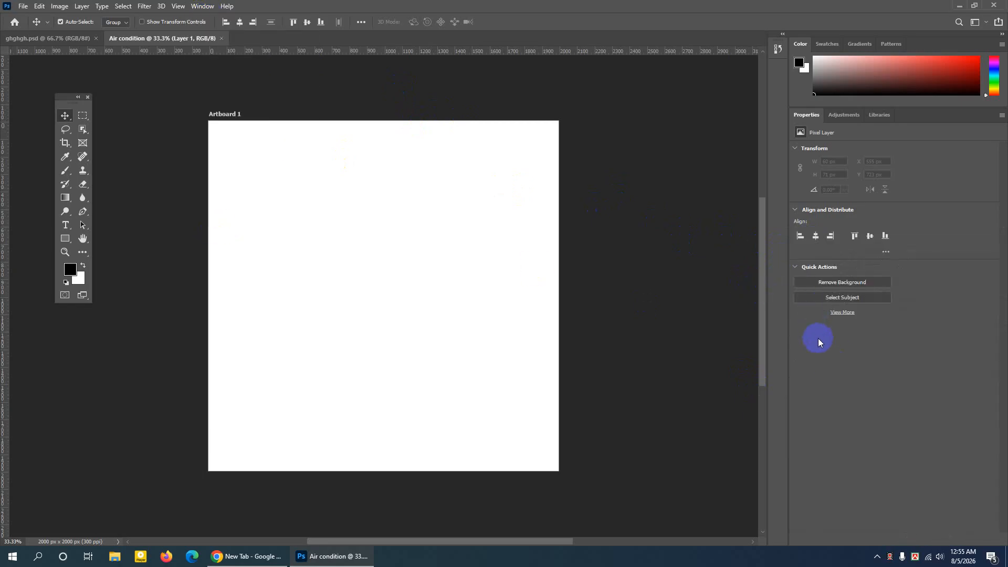
{"action": "left_click", "coordinate": [199, 7]}
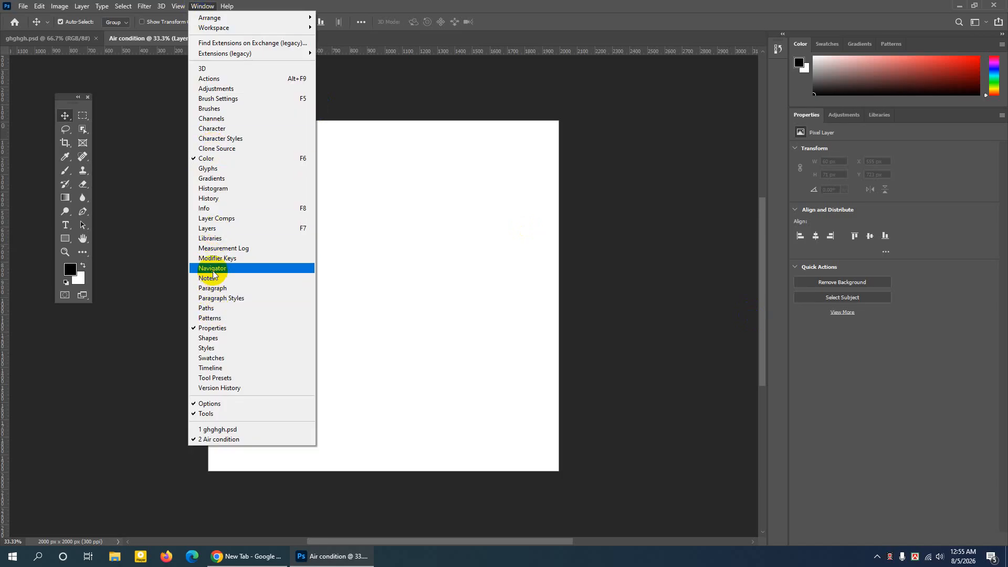
{"action": "left_click", "coordinate": [213, 231]}
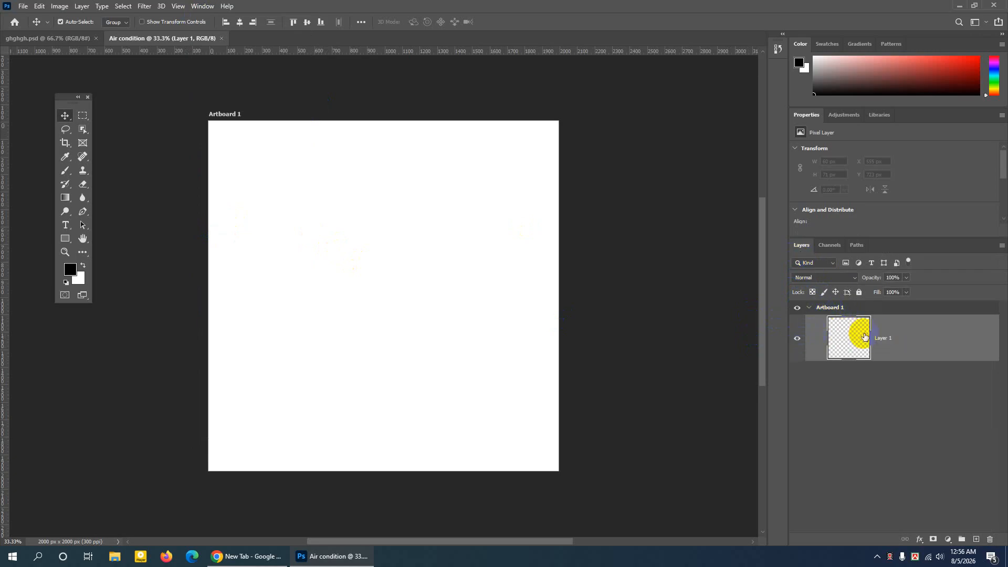
Ungroup Artboard 1 so its layer sits directly in the document
{"action": "right_click", "coordinate": [829, 310]}
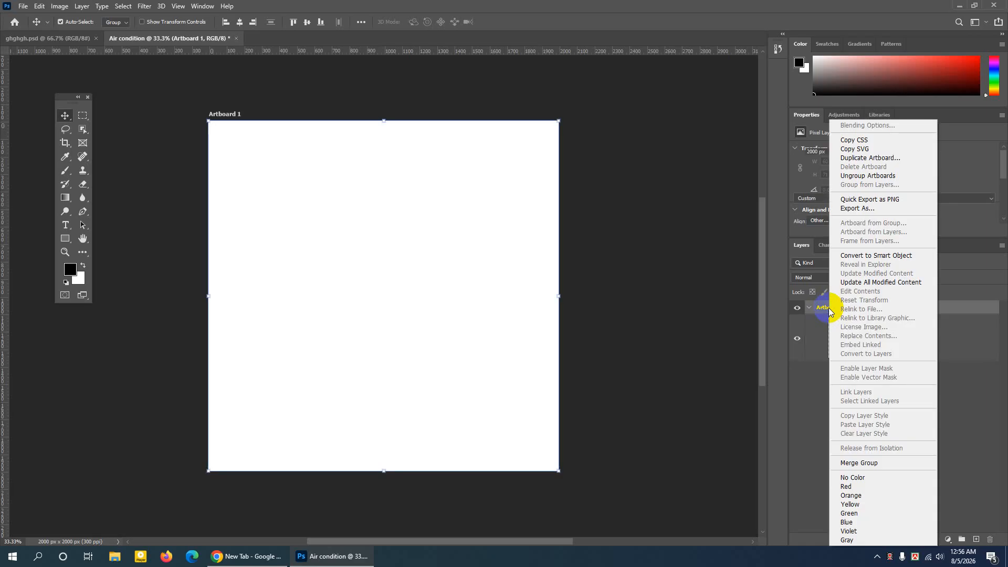
{"action": "left_click", "coordinate": [820, 310]}
{"action": "right_click", "coordinate": [821, 310]}
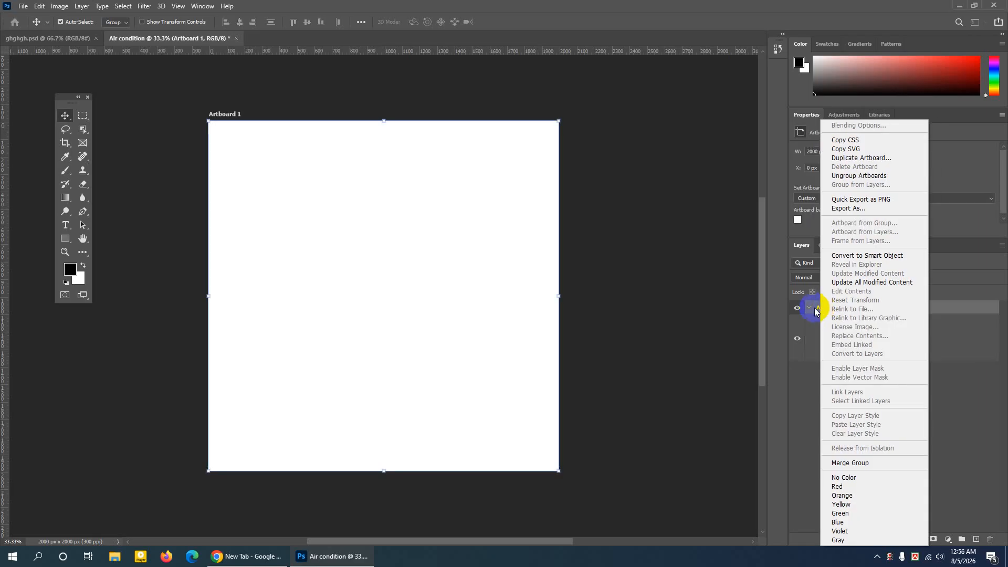
{"action": "left_click", "coordinate": [880, 176]}
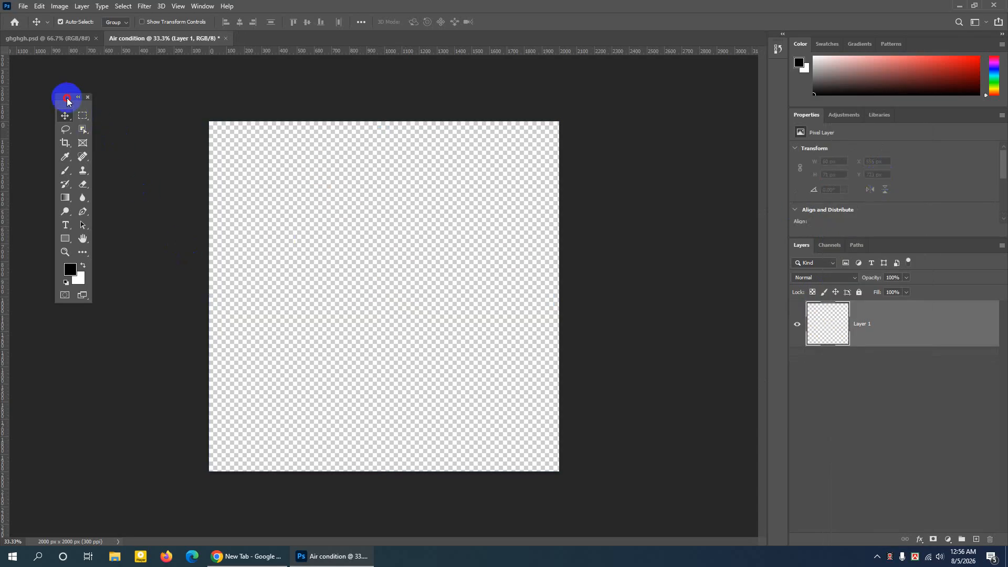
Close the floating tools palette and show it again beside the canvas
{"action": "left_click_drag", "start_coordinate": [67, 101], "coordinate": [69, 103]}
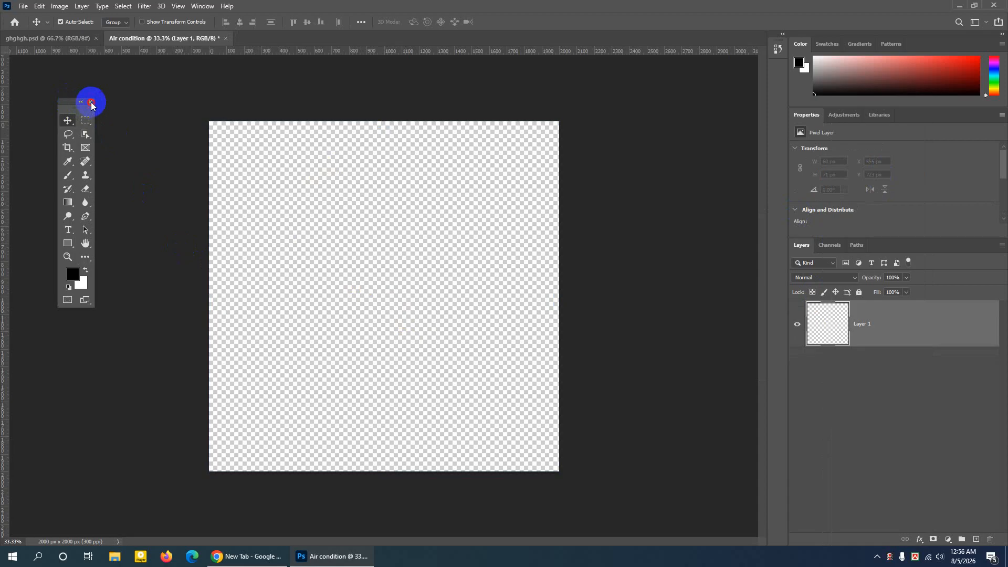
{"action": "left_click", "coordinate": [90, 102]}
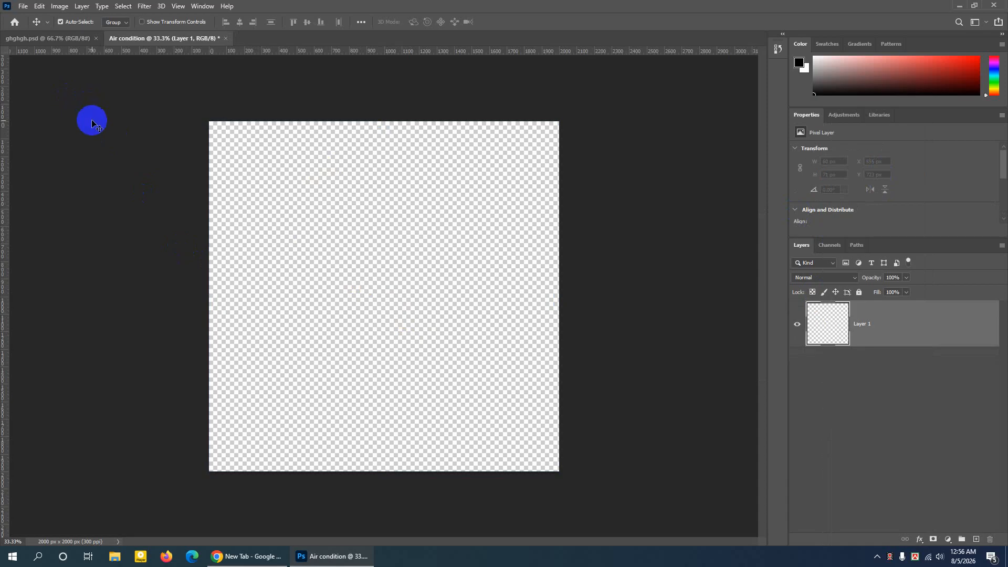
{"action": "left_click", "coordinate": [181, 8]}
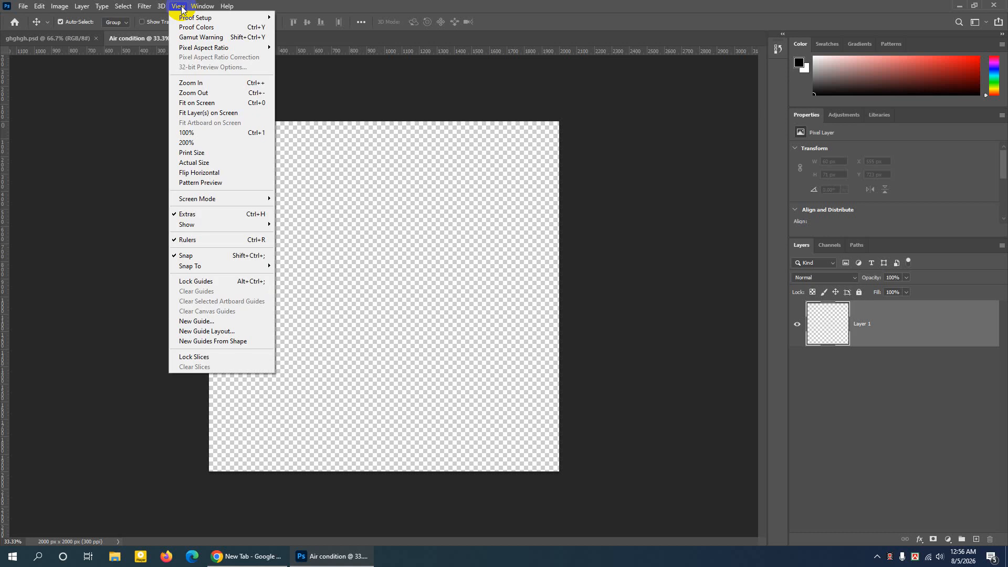
{"action": "left_click", "coordinate": [194, 8]}
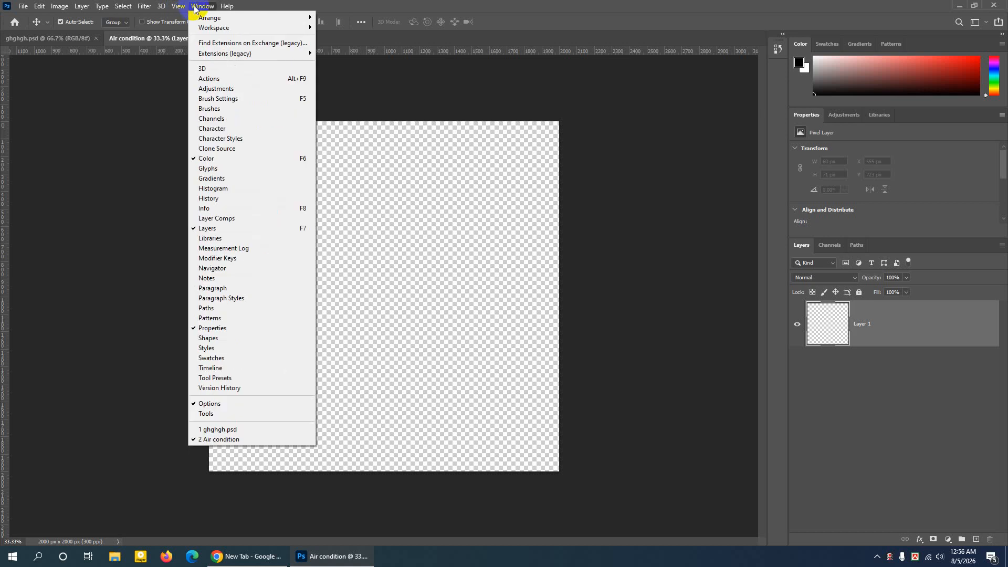
{"action": "left_click", "coordinate": [207, 414]}
{"action": "left_click_drag", "start_coordinate": [70, 107], "coordinate": [71, 105]}
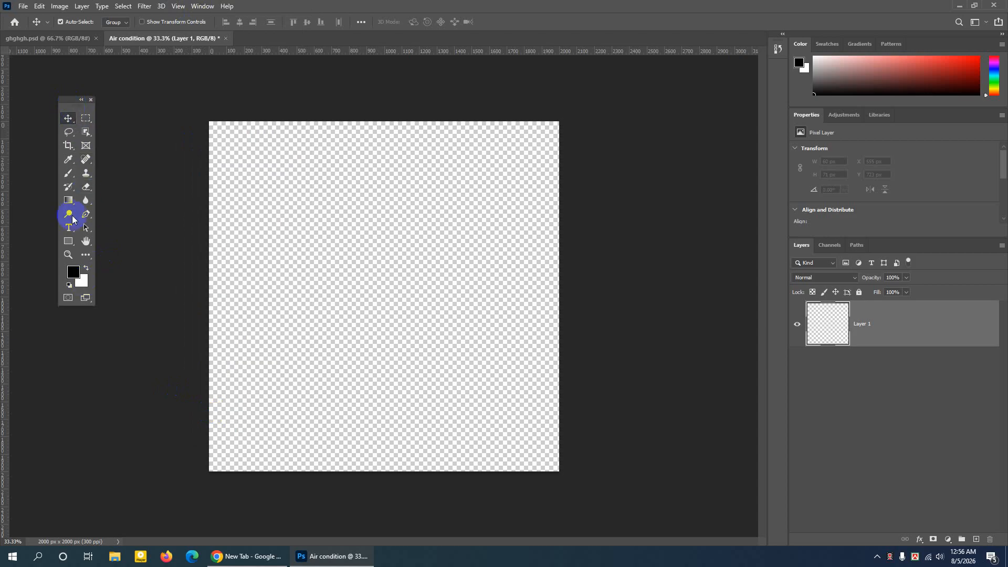
Draw a black rectangle shape over the whole canvas with the Rectangle Tool, about 2004 by 2006 px
{"action": "left_click", "coordinate": [70, 243]}
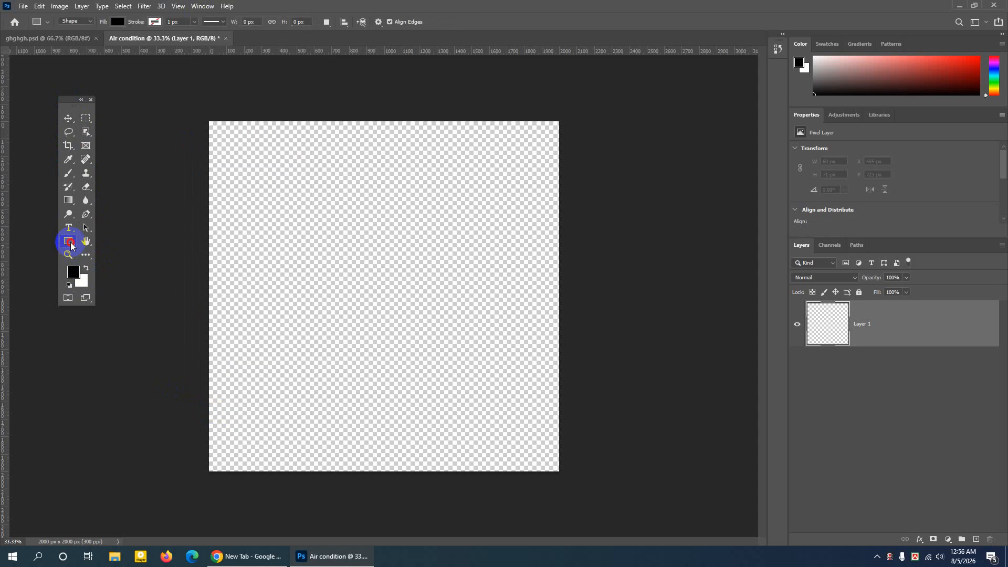
{"action": "left_click_drag", "start_coordinate": [71, 247], "coordinate": [113, 243]}
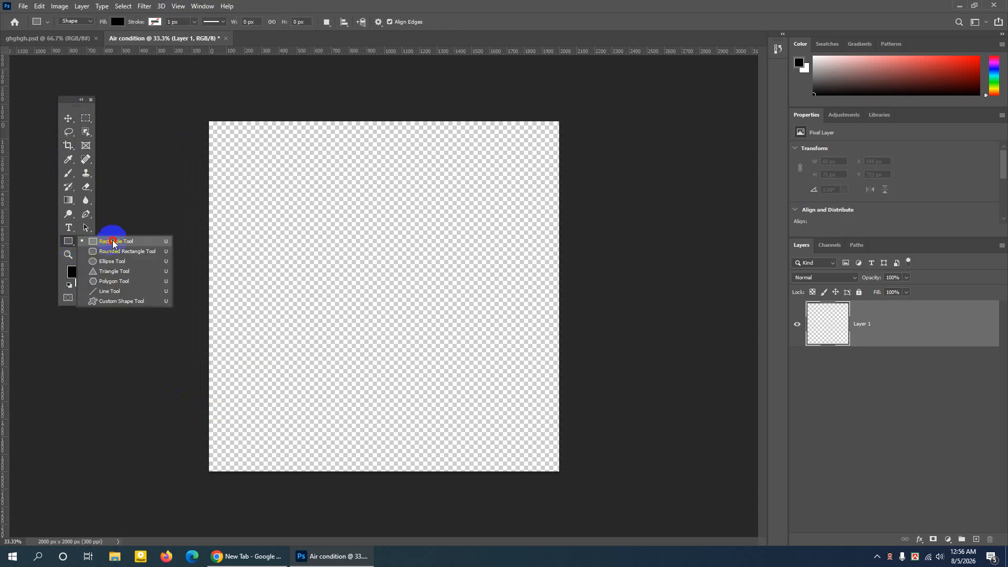
{"action": "left_click_drag", "start_coordinate": [113, 244], "coordinate": [113, 243]}
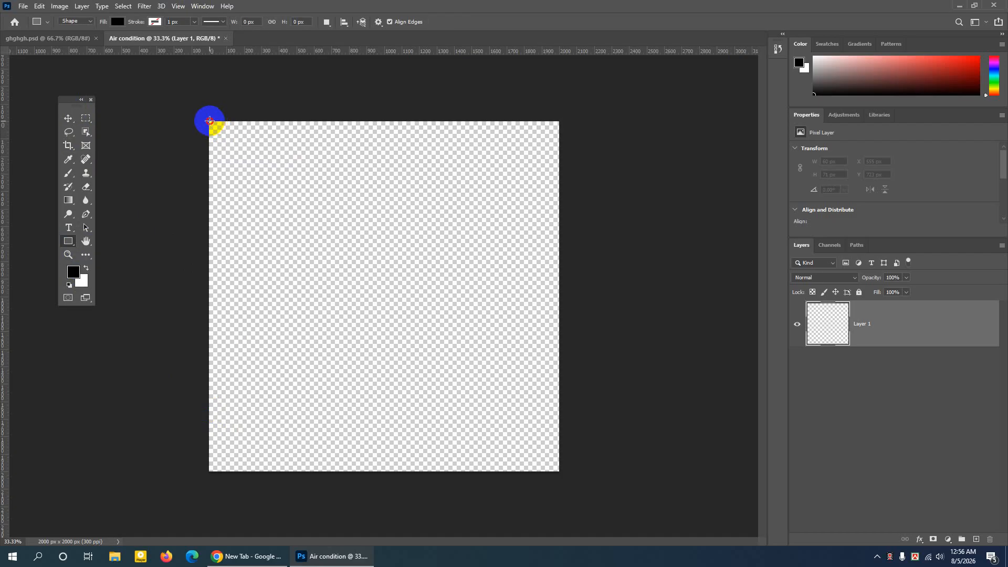
{"action": "left_click_drag", "start_coordinate": [209, 121], "coordinate": [560, 471]}
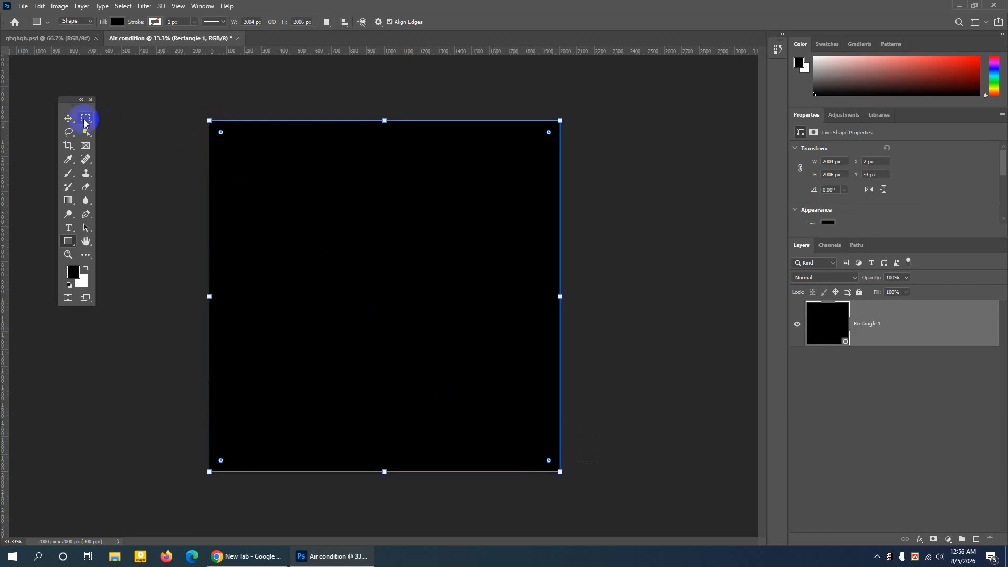
Nudge the black rectangle 3 px to the left to cover the gap at the canvas's left edge
{"action": "left_click", "coordinate": [68, 119]}
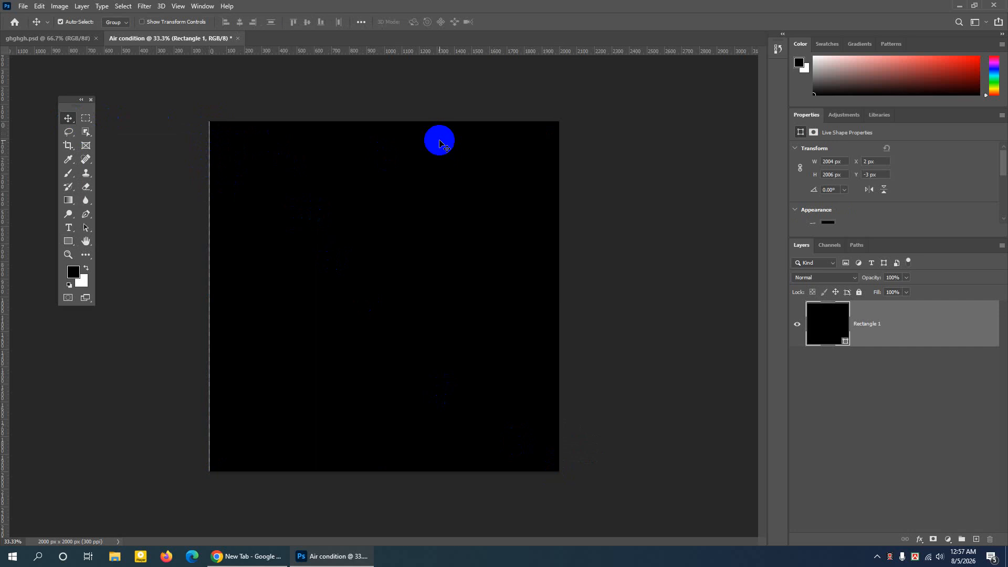
{"action": "key", "text": "Left"}
{"action": "key", "text": "Left"}
{"action": "key", "text": "Left"}
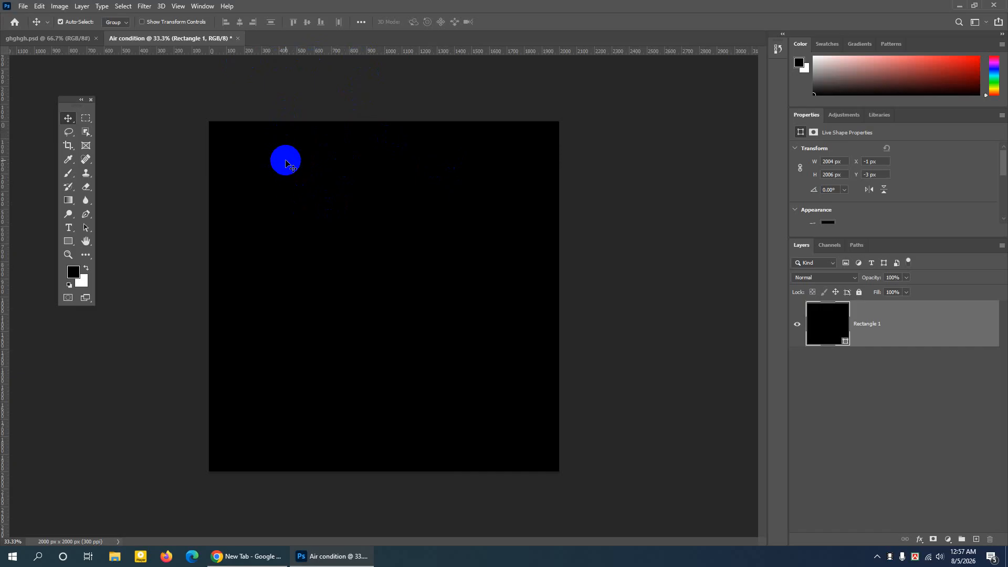
Look at the finished reference design in ghghgh.psd and return to the Air condition document
{"action": "left_click", "coordinate": [67, 39]}
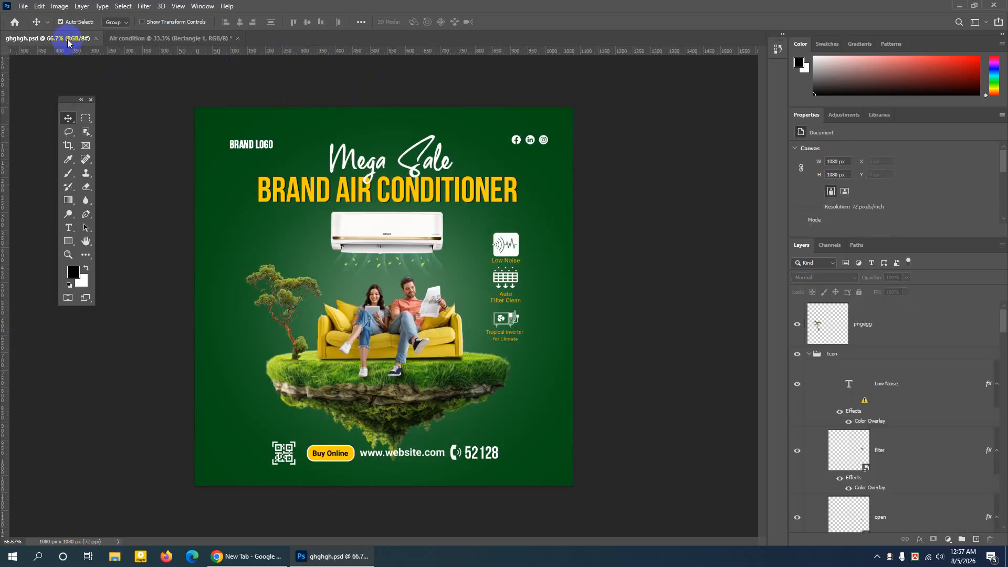
{"action": "left_click", "coordinate": [213, 40]}
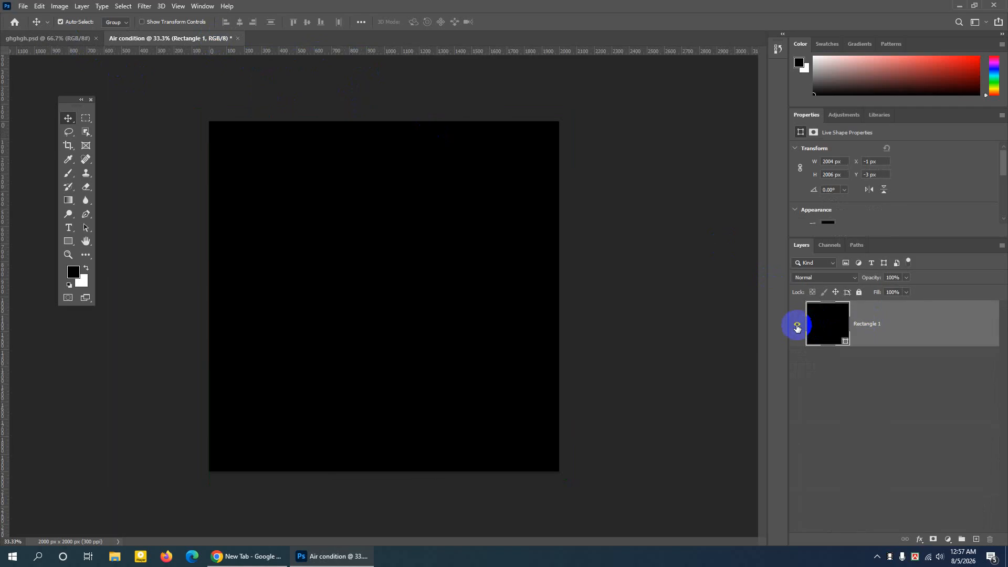
{"action": "left_click", "coordinate": [797, 325]}
{"action": "left_click", "coordinate": [797, 326]}
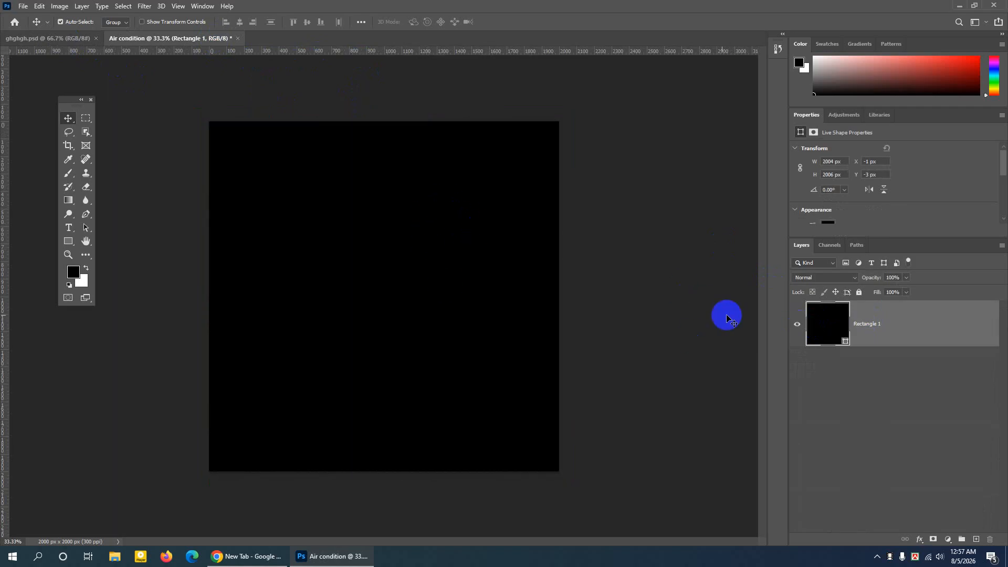
{"action": "left_click", "coordinate": [798, 326]}
{"action": "left_click", "coordinate": [797, 327]}
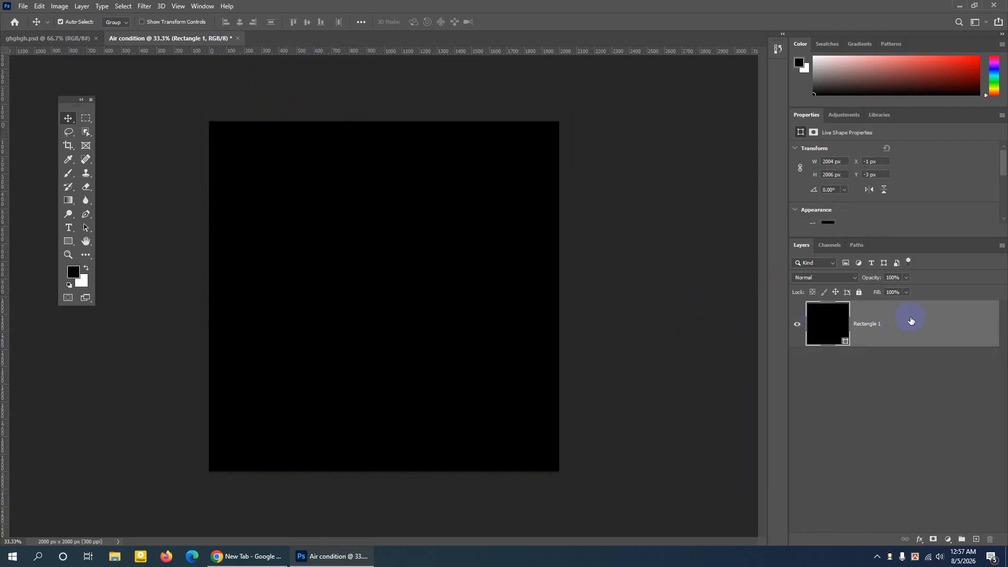
Add a Color Overlay effect to the Rectangle 1 layer
{"action": "double_click", "coordinate": [901, 324]}
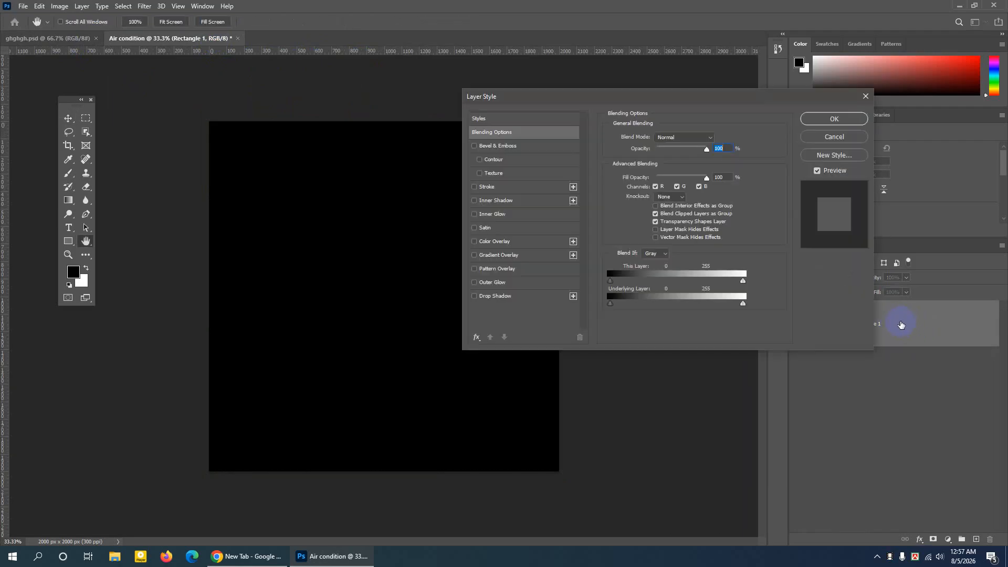
{"action": "left_click_drag", "start_coordinate": [607, 96], "coordinate": [457, 115]}
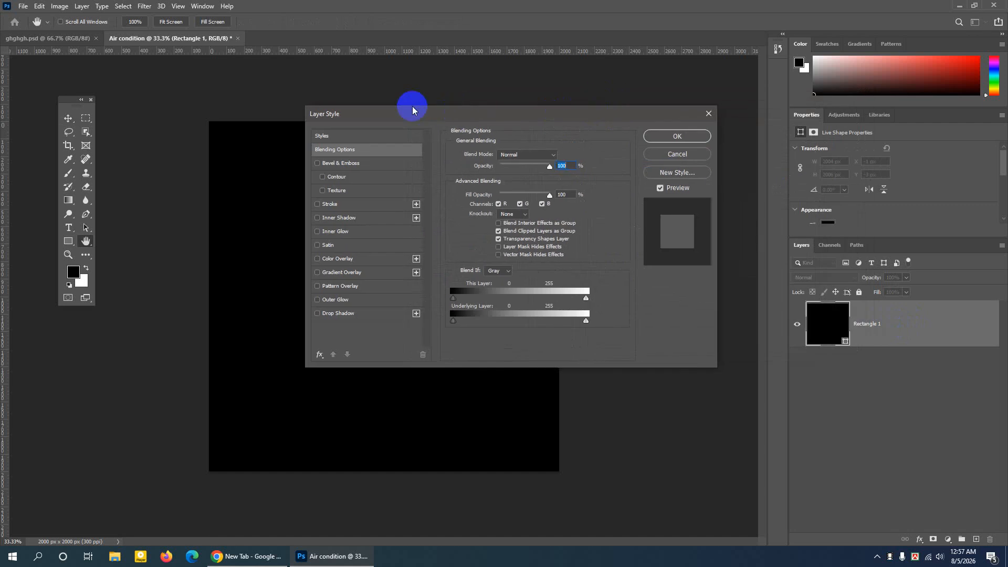
{"action": "left_click_drag", "start_coordinate": [353, 108], "coordinate": [243, 99]}
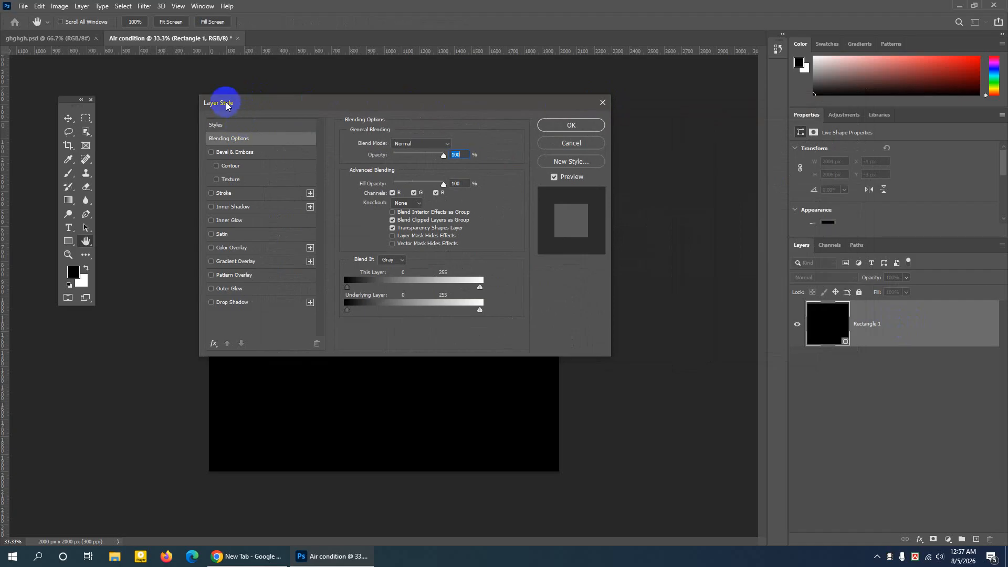
{"action": "left_click_drag", "start_coordinate": [243, 106], "coordinate": [239, 105]}
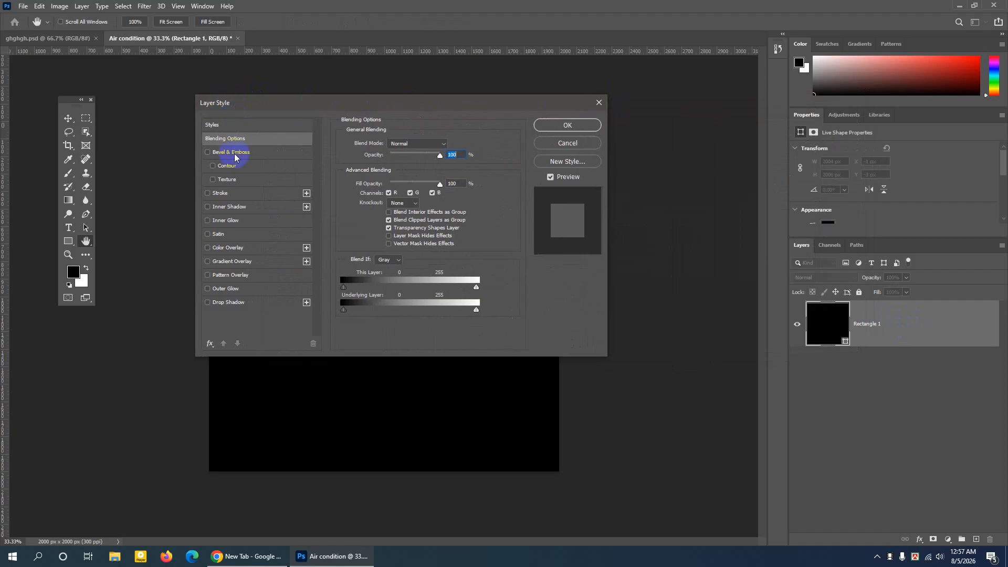
{"action": "left_click", "coordinate": [225, 249]}
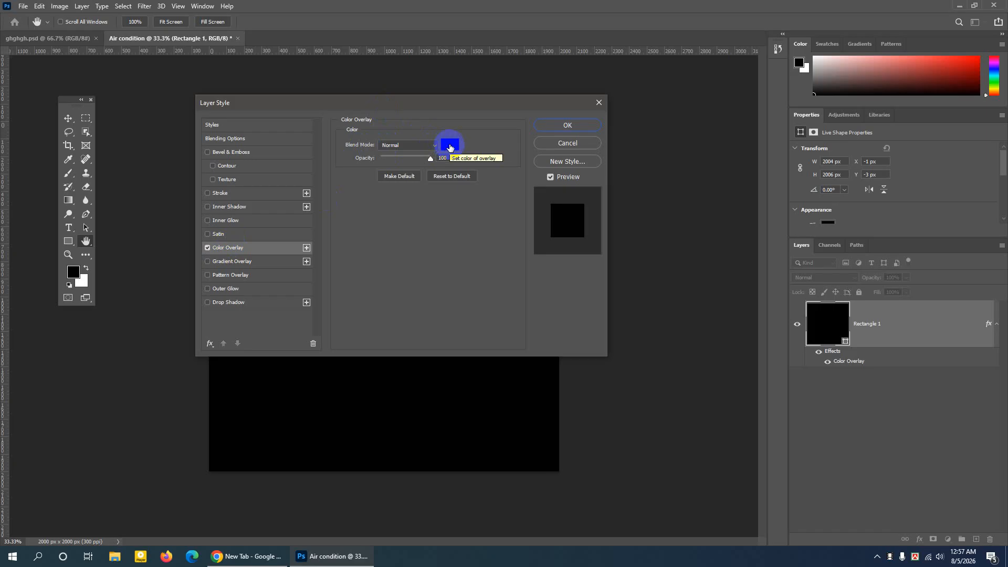
Pick dark green #297906 as the Color Overlay colour in the Color Picker
{"action": "left_click", "coordinate": [450, 147]}
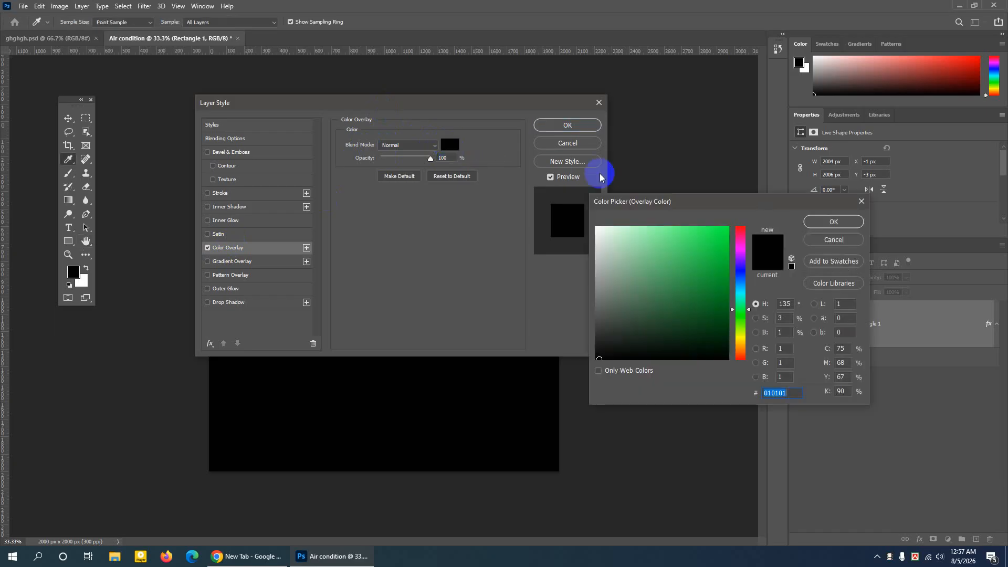
{"action": "left_click_drag", "start_coordinate": [619, 224], "coordinate": [301, 206]}
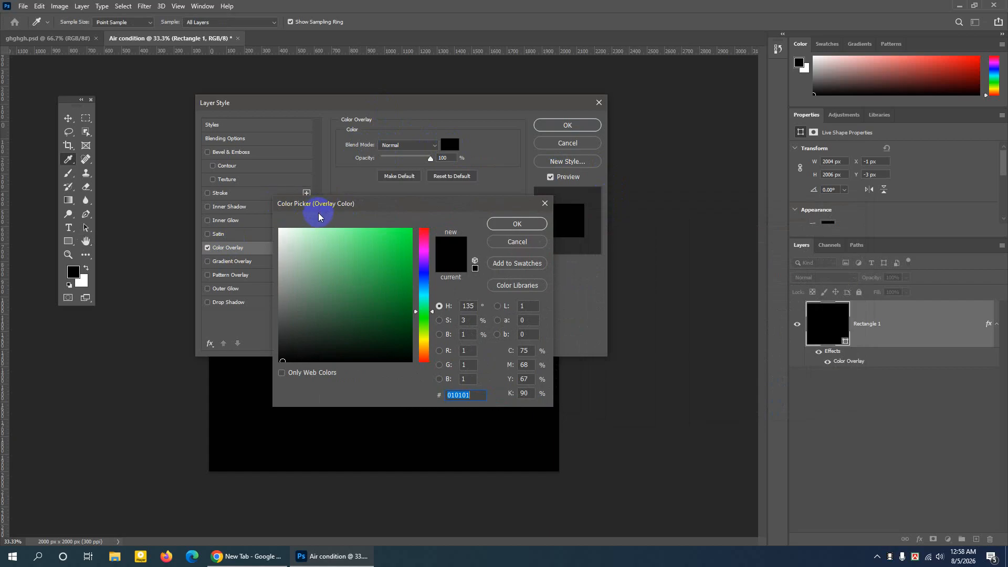
{"action": "left_click_drag", "start_coordinate": [362, 204], "coordinate": [354, 195]}
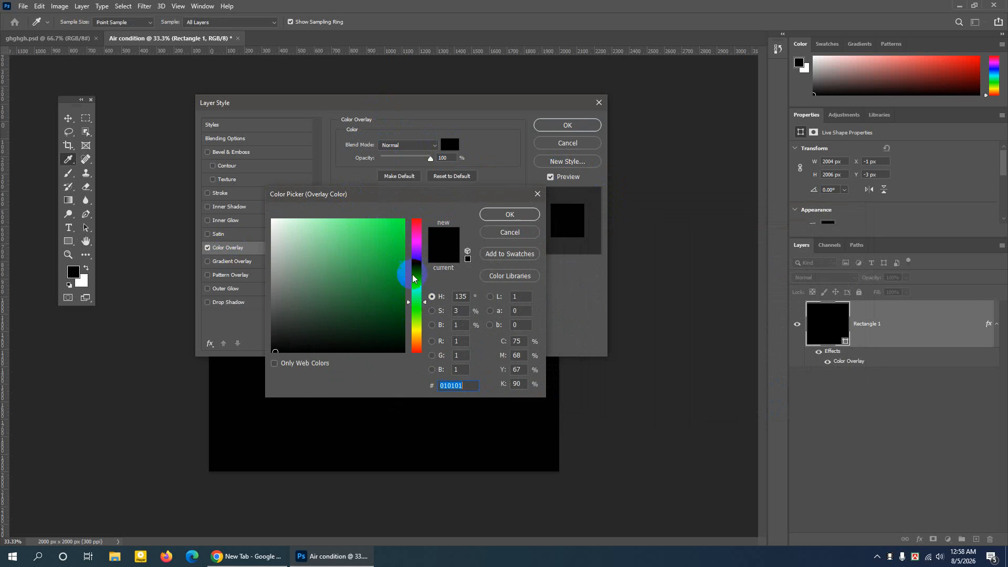
{"action": "left_click", "coordinate": [418, 327]}
{"action": "mouse_move", "coordinate": [417, 313]}
{"action": "left_mouse_down"}
{"action": "mouse_move", "coordinate": [415, 231]}
{"action": "mouse_move", "coordinate": [416, 318]}
{"action": "left_mouse_up"}
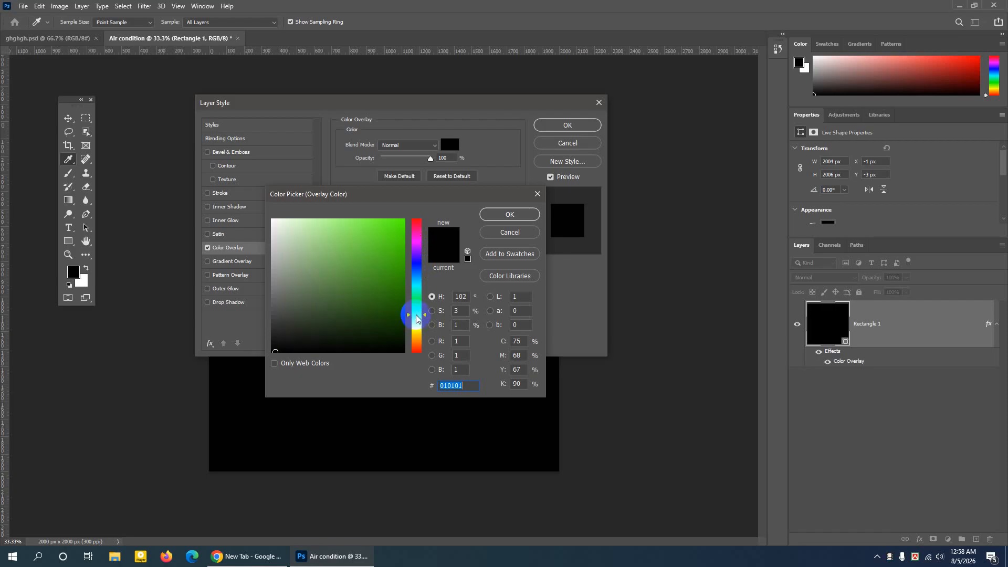
{"action": "left_click", "coordinate": [357, 221]}
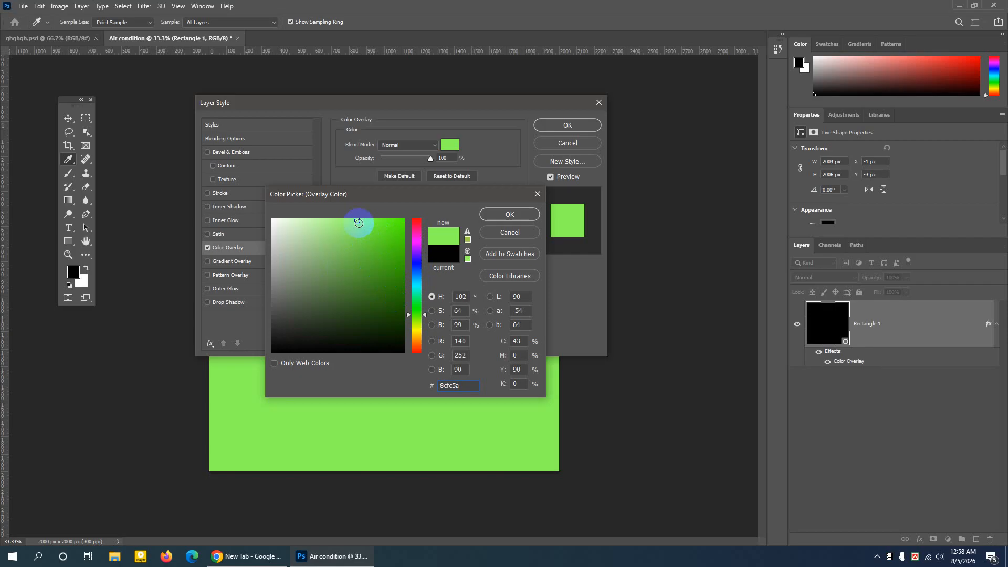
{"action": "left_click_drag", "start_coordinate": [363, 221], "coordinate": [399, 289]}
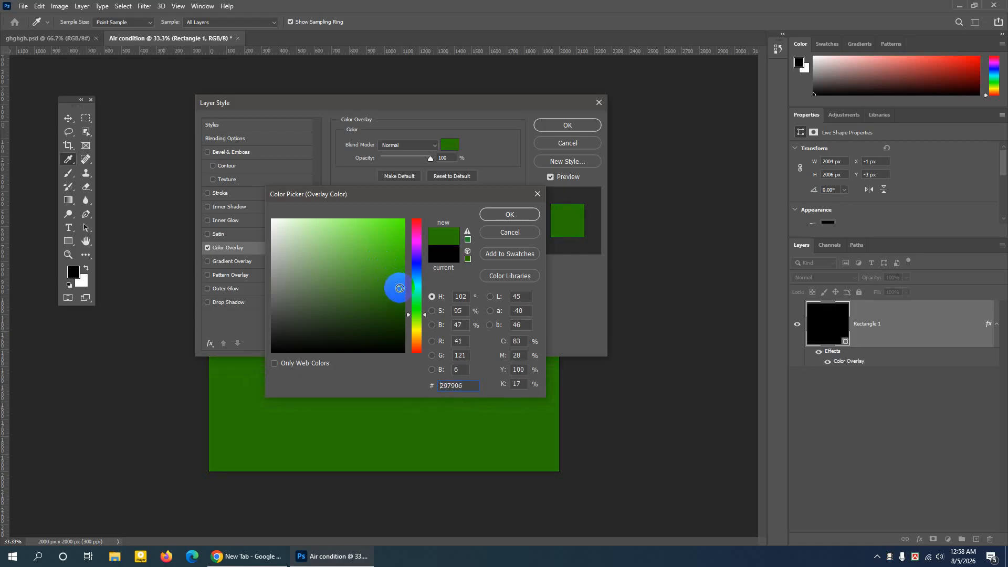
{"action": "left_click", "coordinate": [499, 216]}
Confirm hex value 297906 as the overlay colour and apply the layer style to Rectangle 1
{"action": "double_click", "coordinate": [464, 387]}
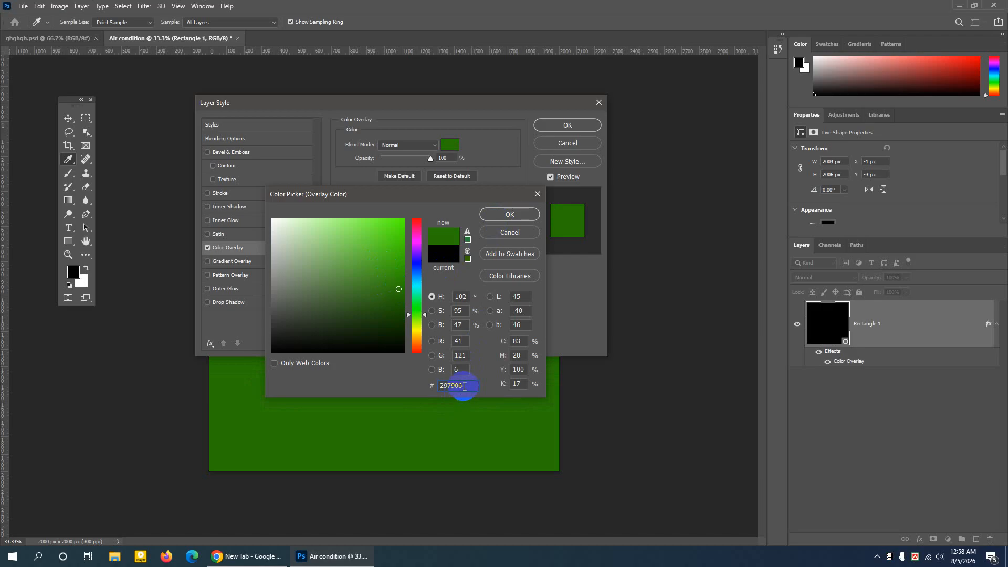
{"action": "left_click_drag", "start_coordinate": [464, 387], "coordinate": [440, 384]}
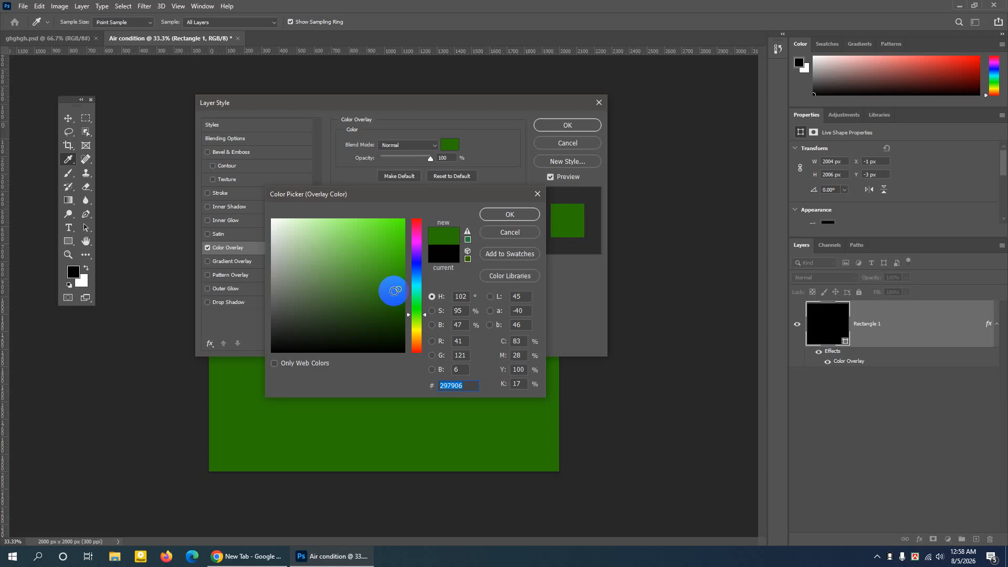
{"action": "mouse_move", "coordinate": [464, 387]}
{"action": "left_mouse_down"}
{"action": "mouse_move", "coordinate": [439, 390]}
{"action": "mouse_move", "coordinate": [462, 385]}
{"action": "left_mouse_up"}
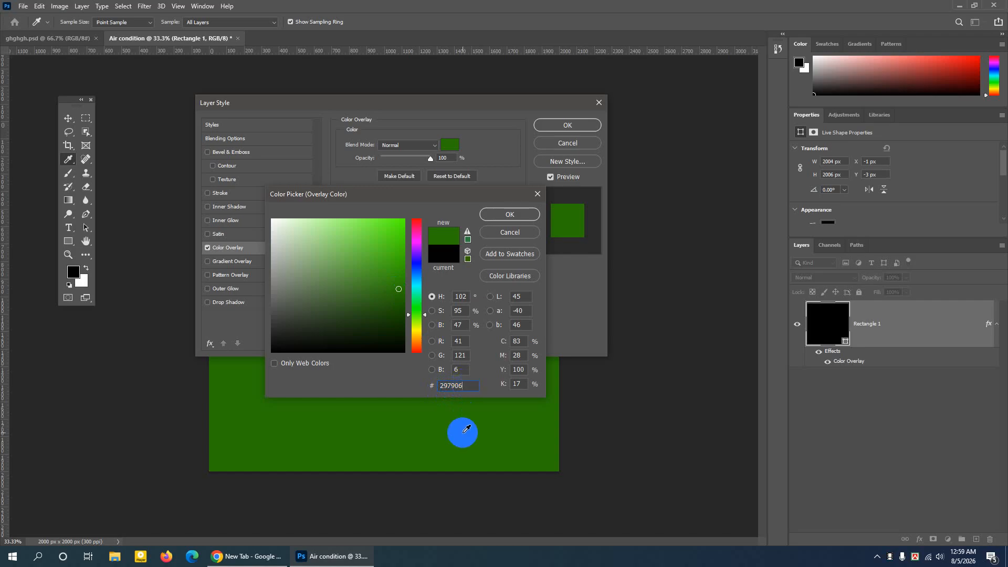
{"action": "double_click", "coordinate": [465, 385]}
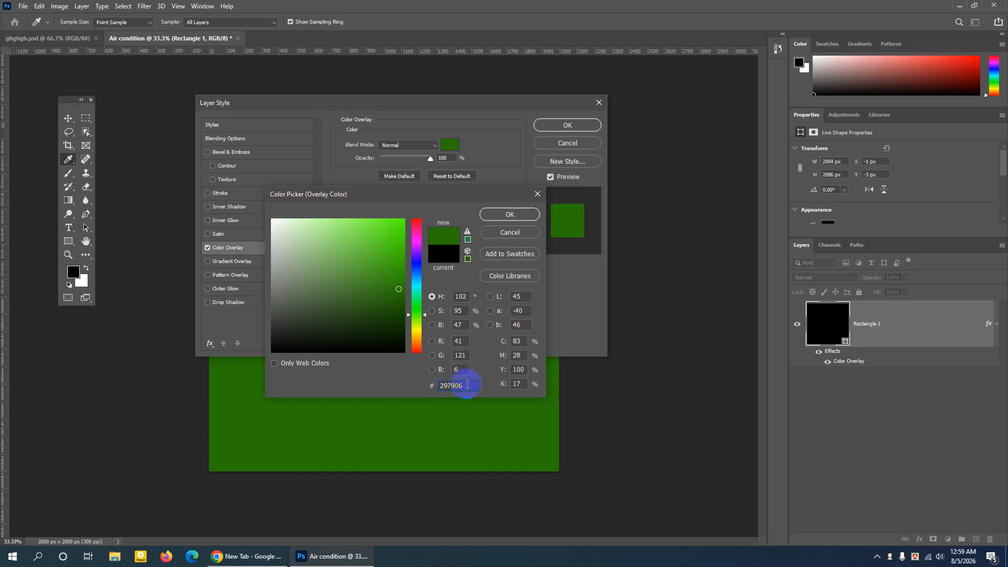
{"action": "left_click", "coordinate": [467, 387]}
{"action": "left_click_drag", "start_coordinate": [466, 387], "coordinate": [442, 386]}
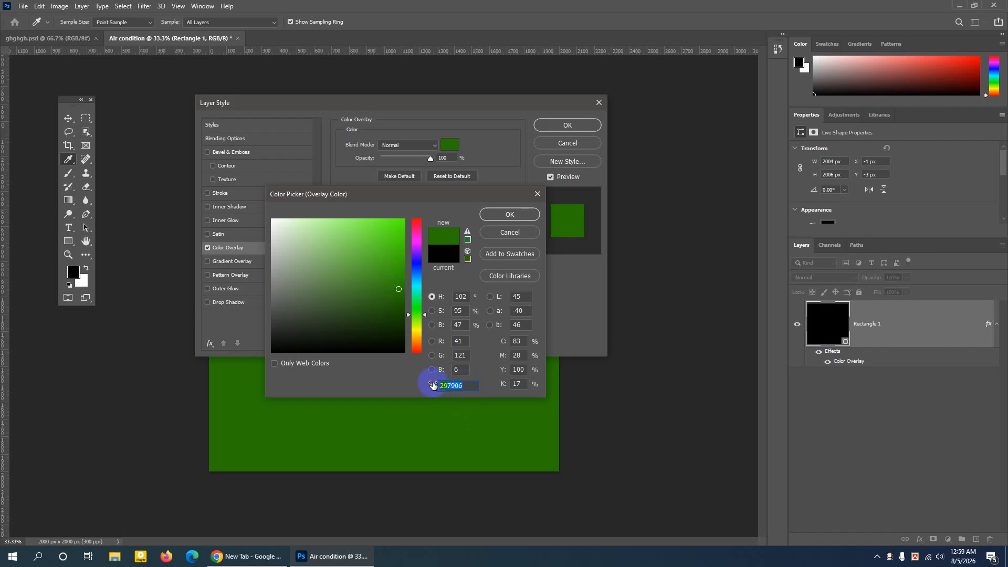
{"action": "left_click", "coordinate": [508, 214]}
{"action": "left_click", "coordinate": [566, 127]}
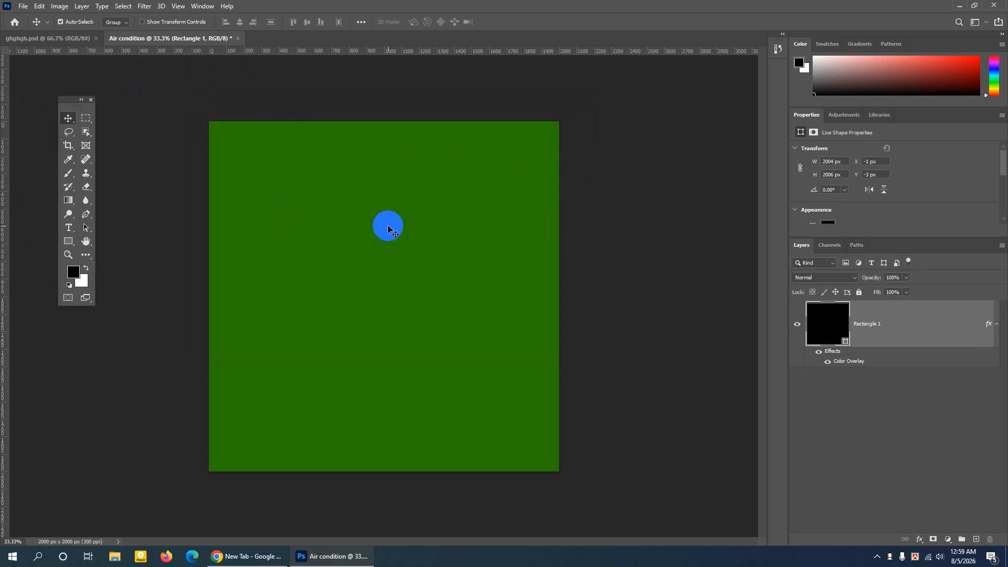
Hide the rulers and show them again
{"action": "key", "text": "ctrl"}
{"action": "key", "text": "ctrl+r"}
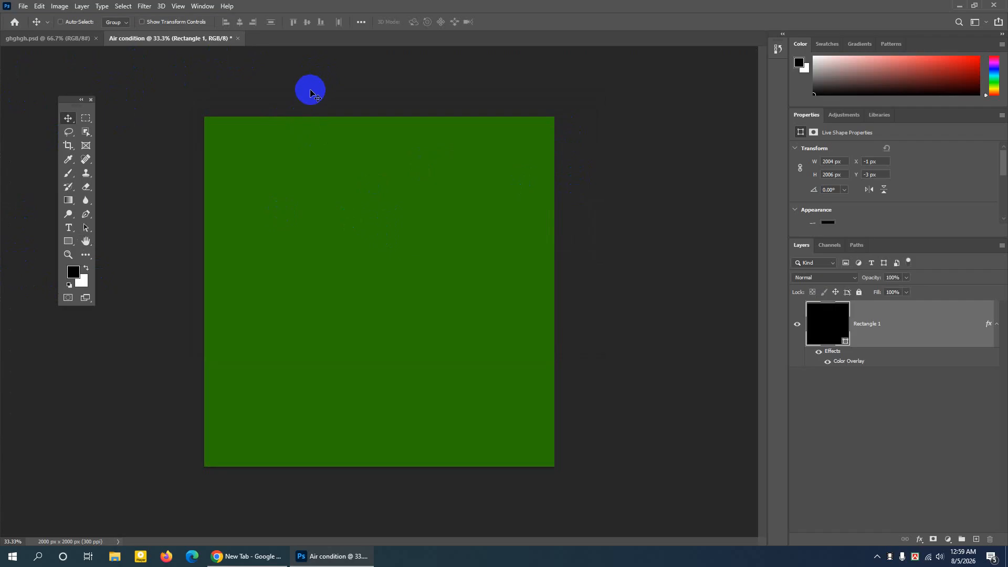
{"action": "key", "text": "ctrl+r"}
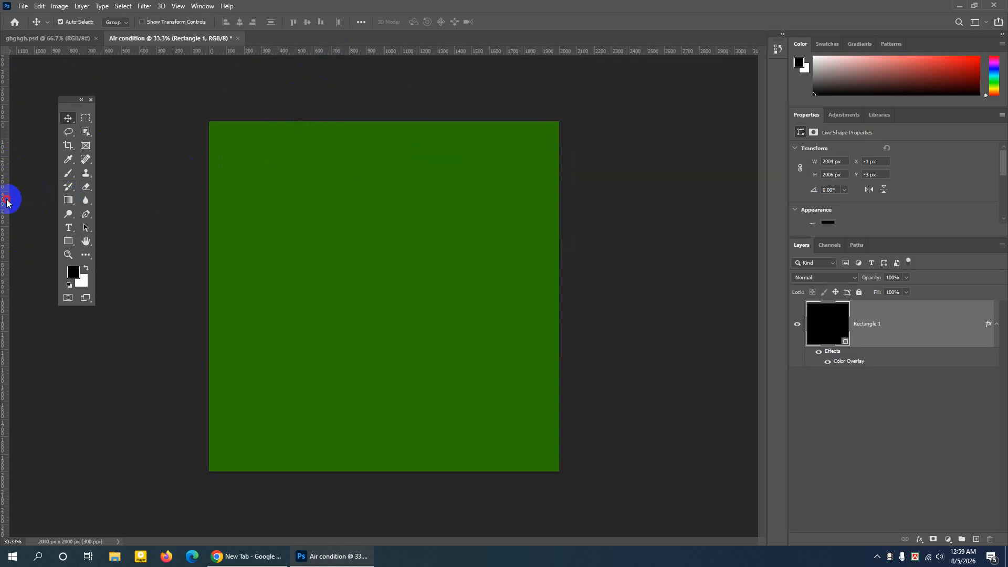
Place two vertical and two horizontal margin guides, each about 120 to 145 px inside the canvas edges
{"action": "left_click_drag", "start_coordinate": [7, 203], "coordinate": [232, 200]}
{"action": "left_click_drag", "start_coordinate": [317, 52], "coordinate": [310, 146]}
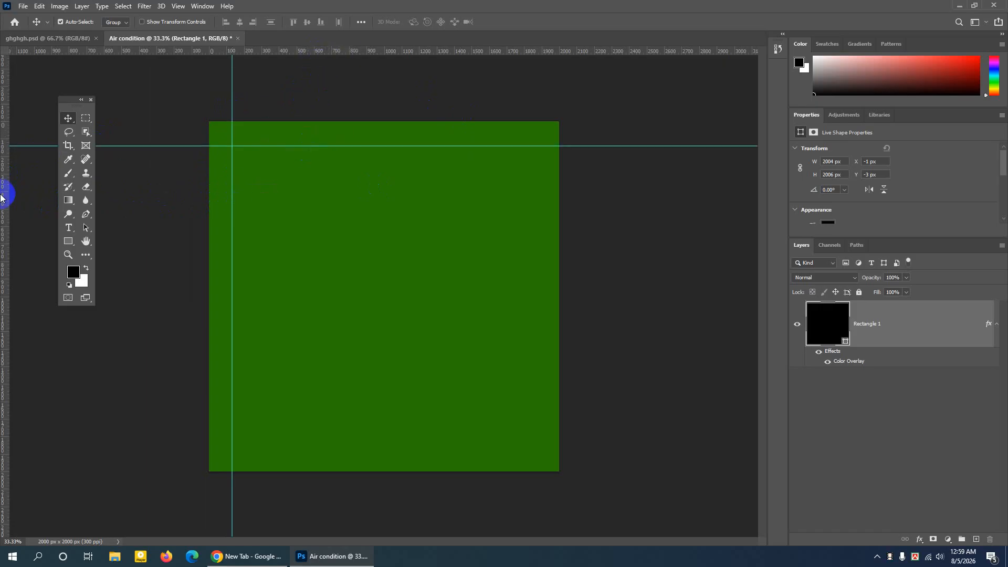
{"action": "left_click_drag", "start_coordinate": [1, 197], "coordinate": [533, 194]}
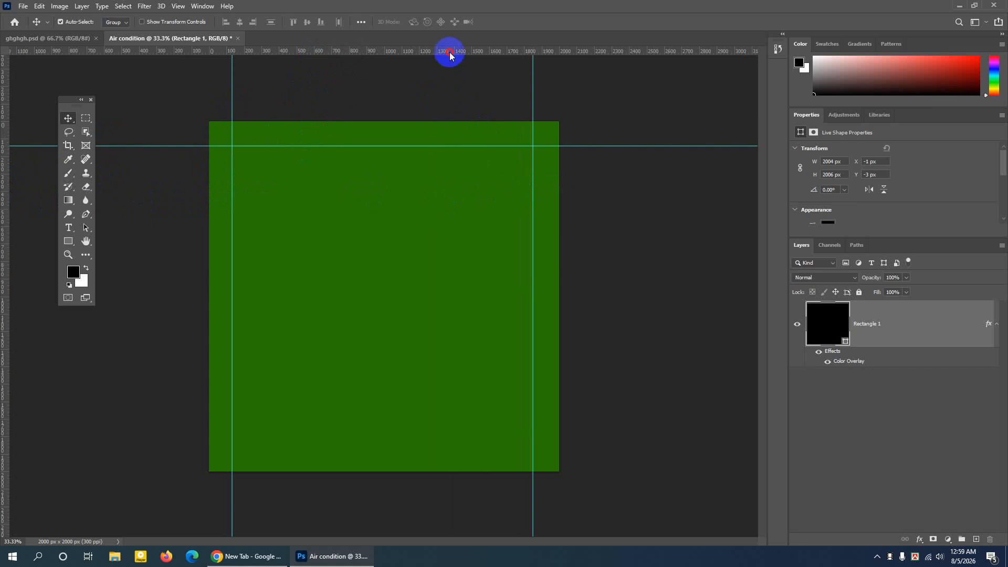
{"action": "left_click_drag", "start_coordinate": [450, 50], "coordinate": [444, 446]}
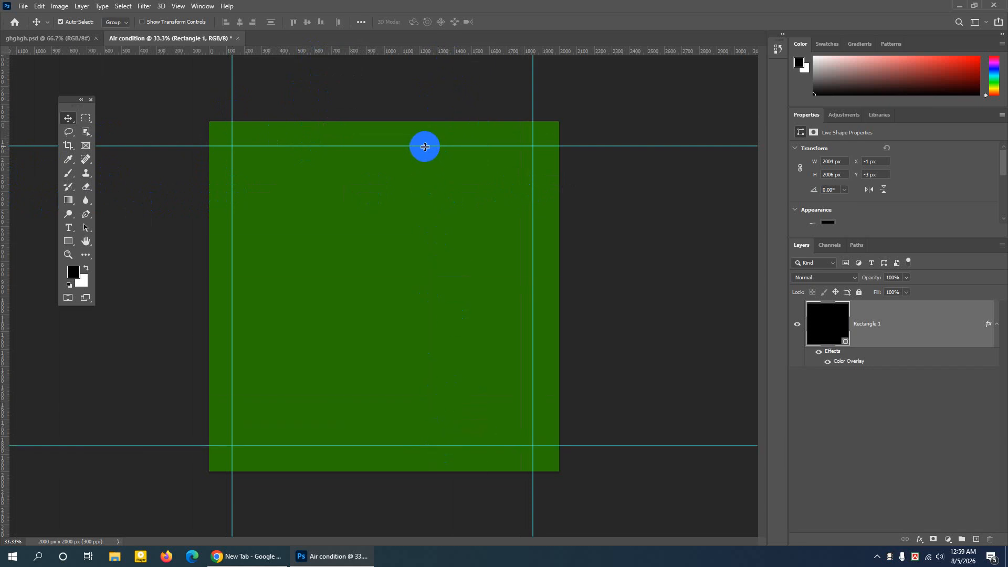
{"action": "left_click_drag", "start_coordinate": [424, 145], "coordinate": [424, 142]}
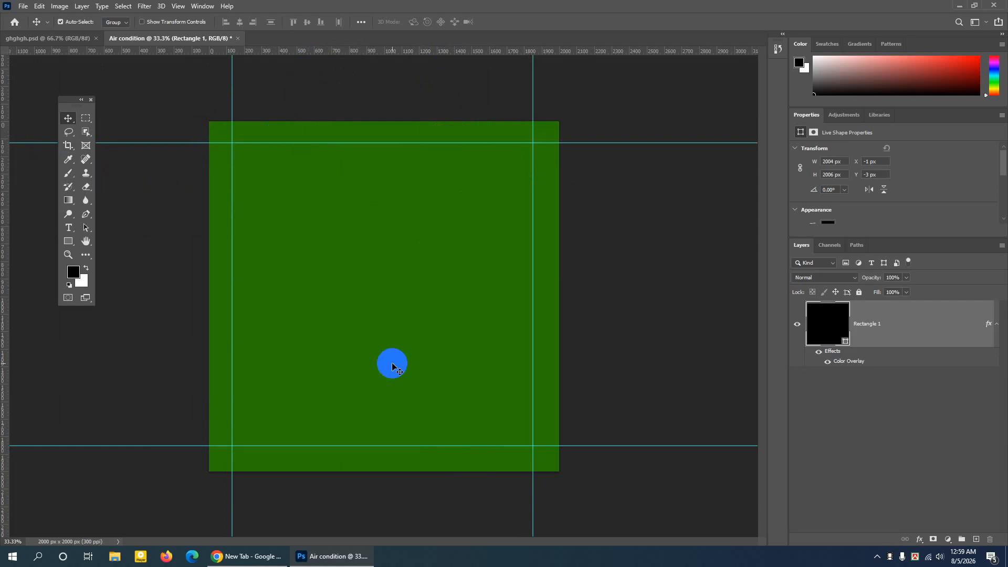
{"action": "left_click_drag", "start_coordinate": [534, 312], "coordinate": [537, 313]}
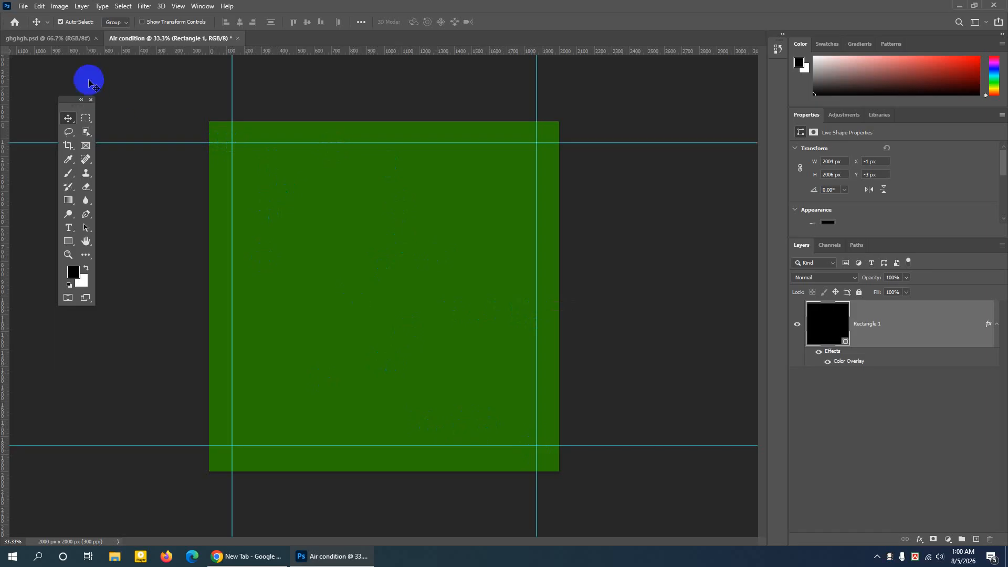
Check the reference design in ghghgh.psd and add a new empty layer above Rectangle 1 in the Air condition document
{"action": "left_click", "coordinate": [69, 39]}
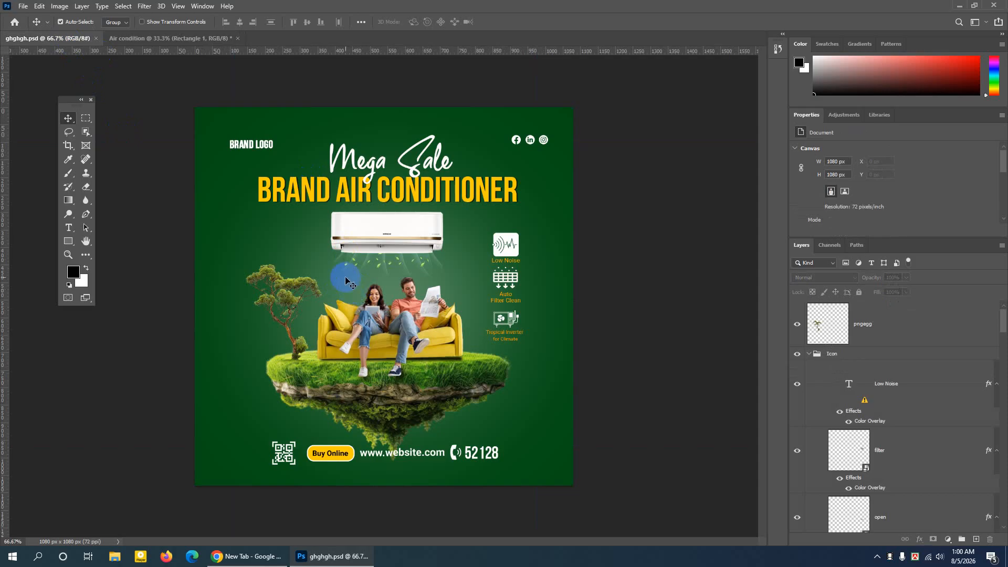
{"action": "left_click", "coordinate": [185, 42]}
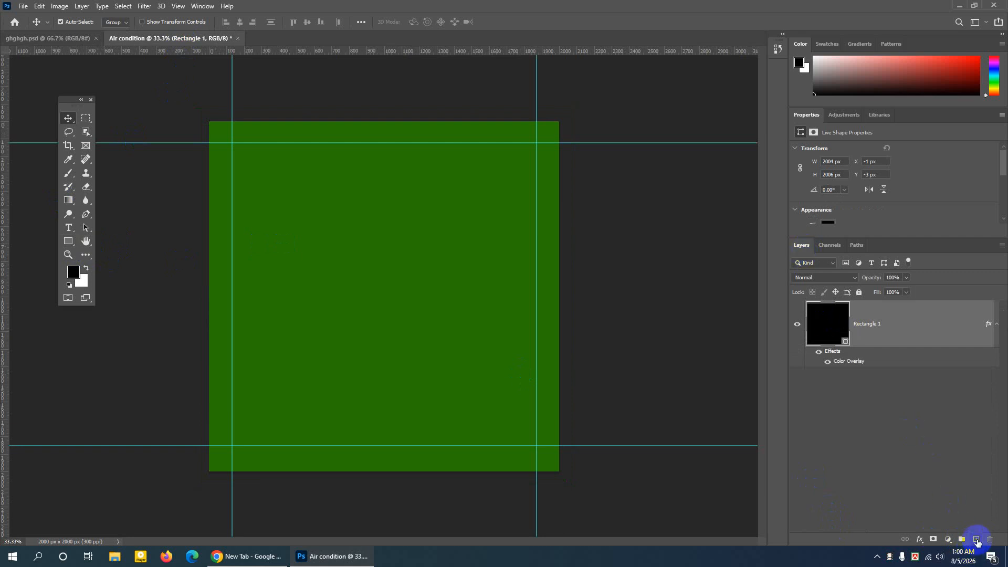
{"action": "left_click", "coordinate": [976, 541]}
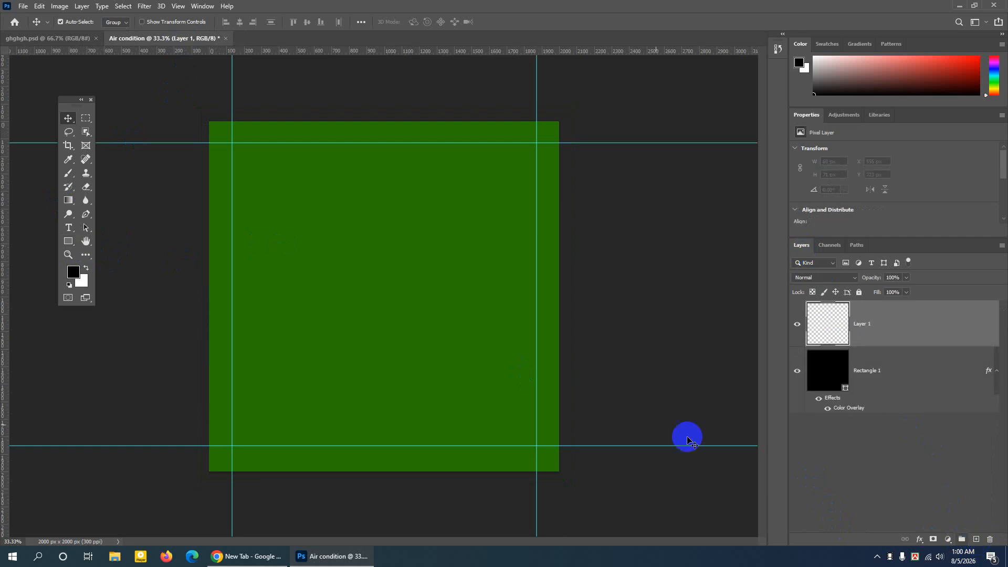
{"action": "left_click", "coordinate": [906, 329]}
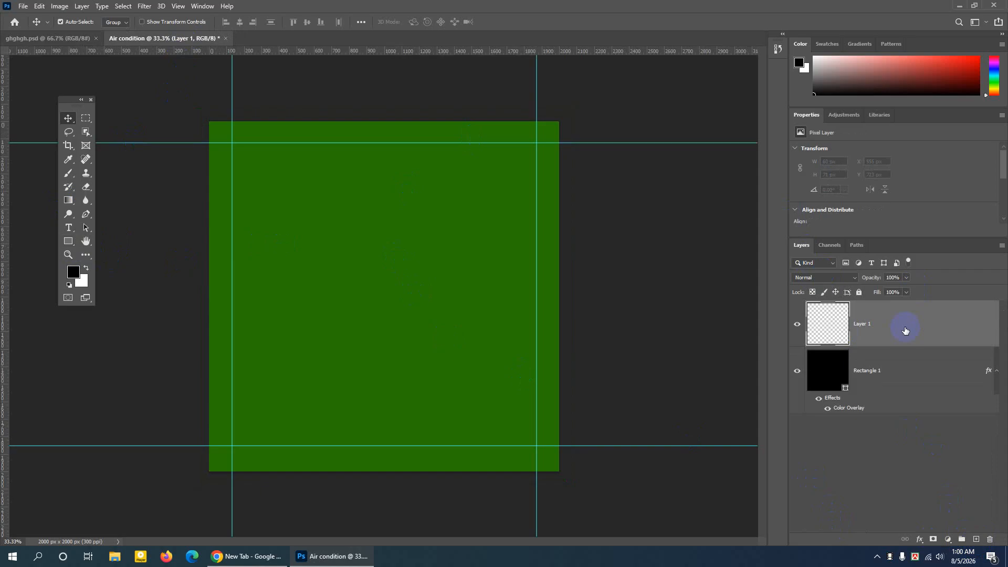
Choose the Soft Round brush for the Brush Tool and set its size to 199 px
{"action": "left_click", "coordinate": [68, 174]}
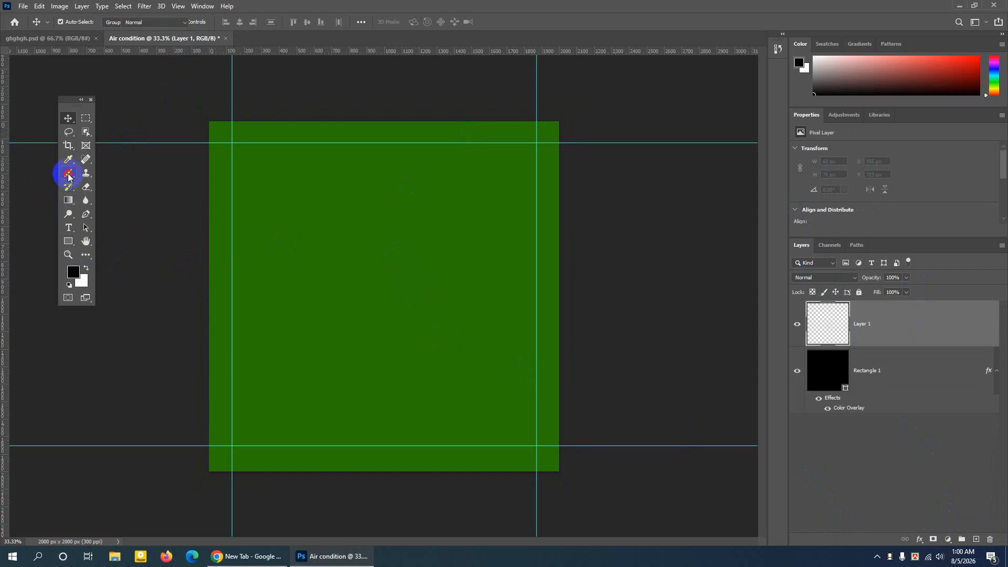
{"action": "left_click", "coordinate": [116, 173]}
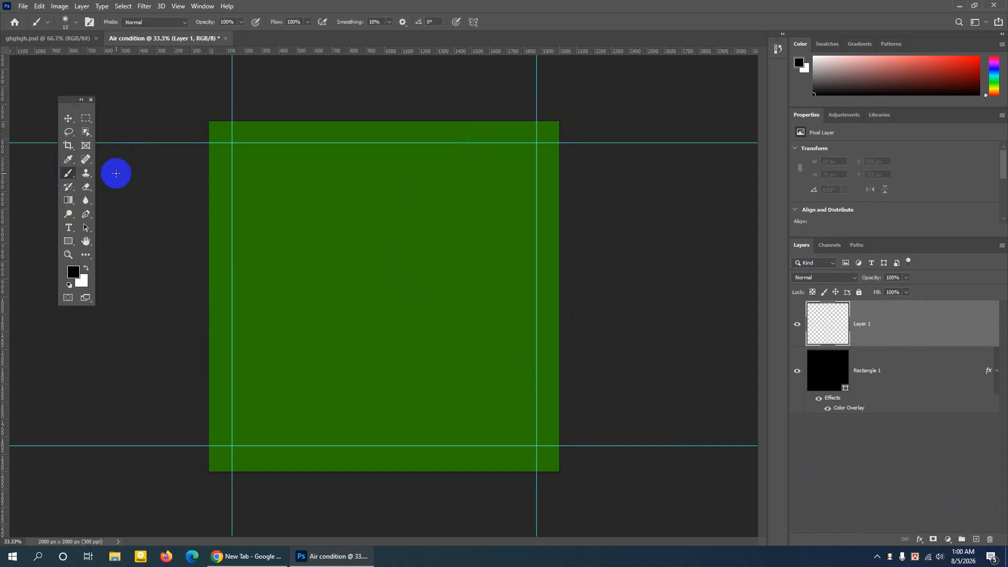
{"action": "right_click", "coordinate": [314, 190]}
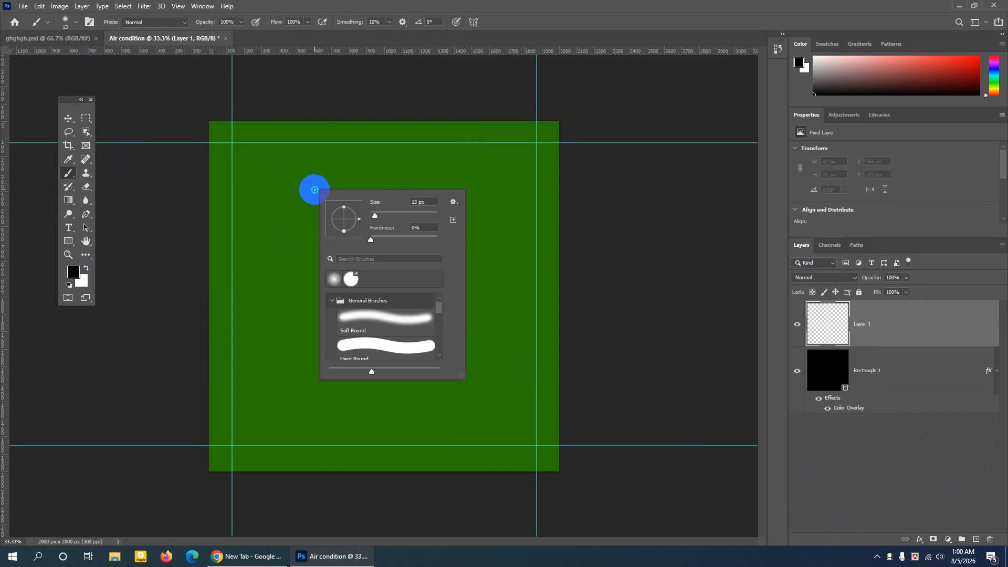
{"action": "left_click", "coordinate": [335, 279]}
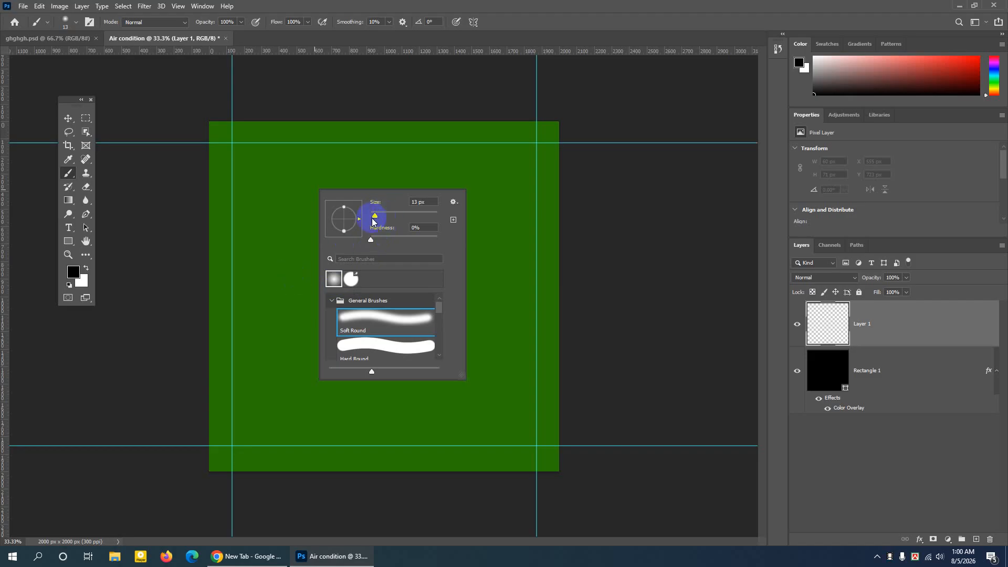
{"action": "left_click_drag", "start_coordinate": [375, 217], "coordinate": [421, 216]}
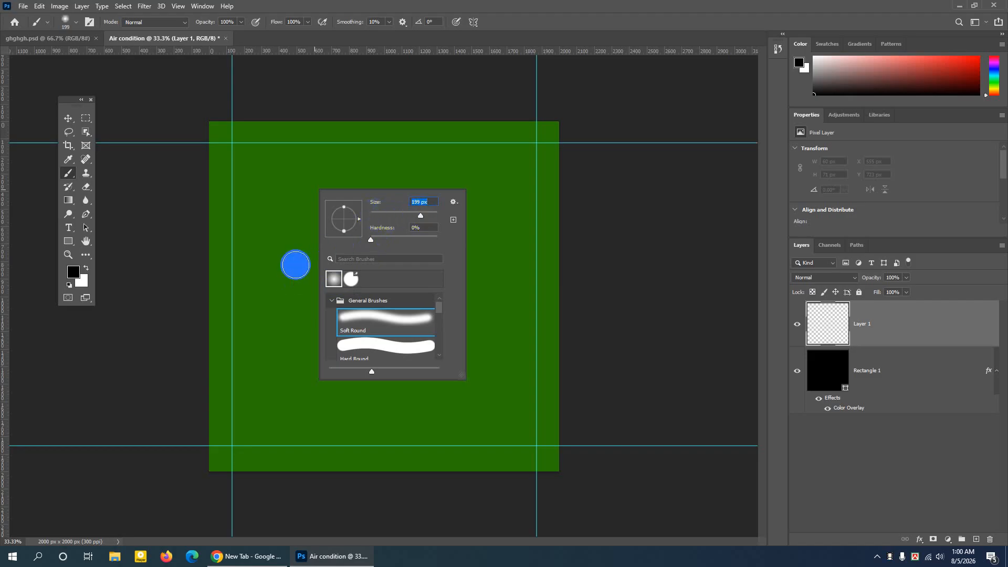
Set the soft brush size to 1102 px and paint a black glow spot on Layer 1, left of the canvas centre
{"action": "left_click", "coordinate": [430, 220]}
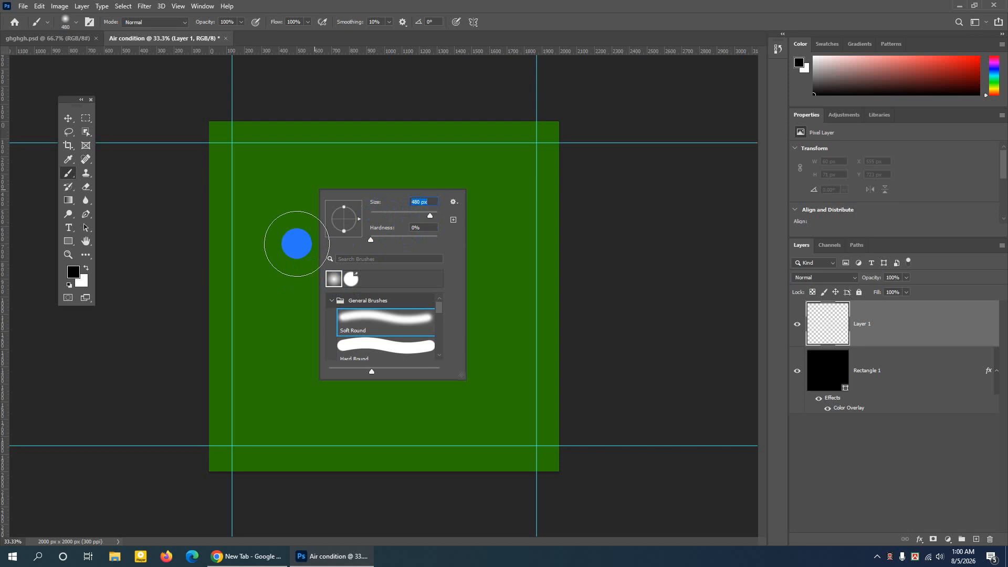
{"action": "left_click", "coordinate": [431, 217]}
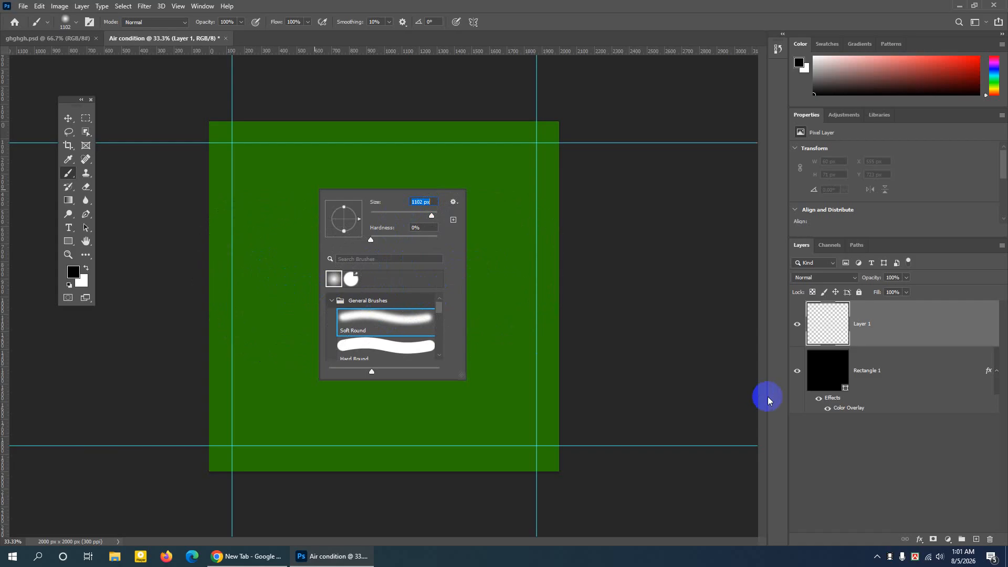
{"action": "left_click", "coordinate": [828, 322]}
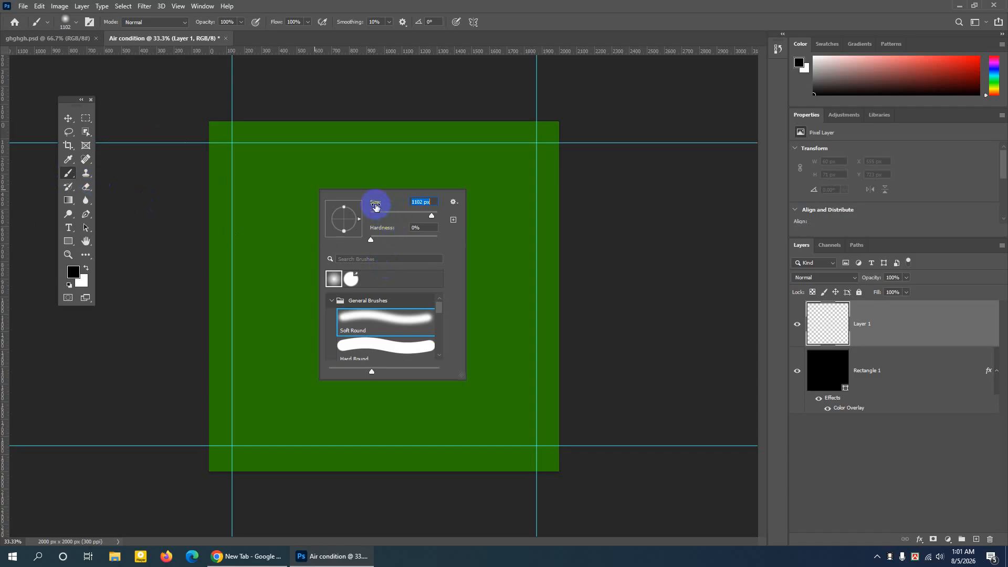
{"action": "left_click", "coordinate": [306, 283]}
{"action": "left_click_drag", "start_coordinate": [307, 284], "coordinate": [342, 275]}
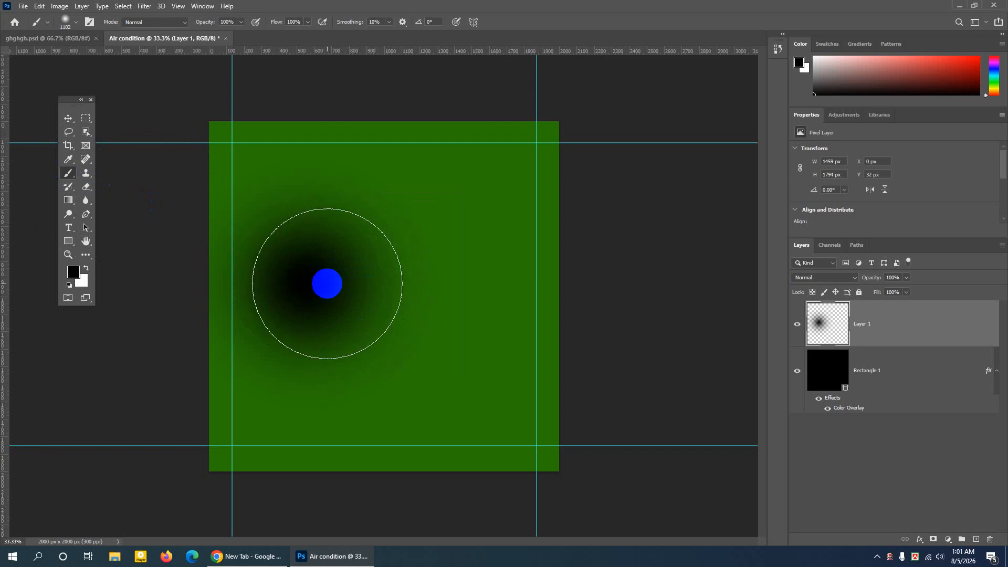
Move the black spot on Layer 1 slightly upward with the Move Tool, to about X -1 px, Y 0 px
{"action": "left_click", "coordinate": [68, 118]}
{"action": "left_click", "coordinate": [68, 23]}
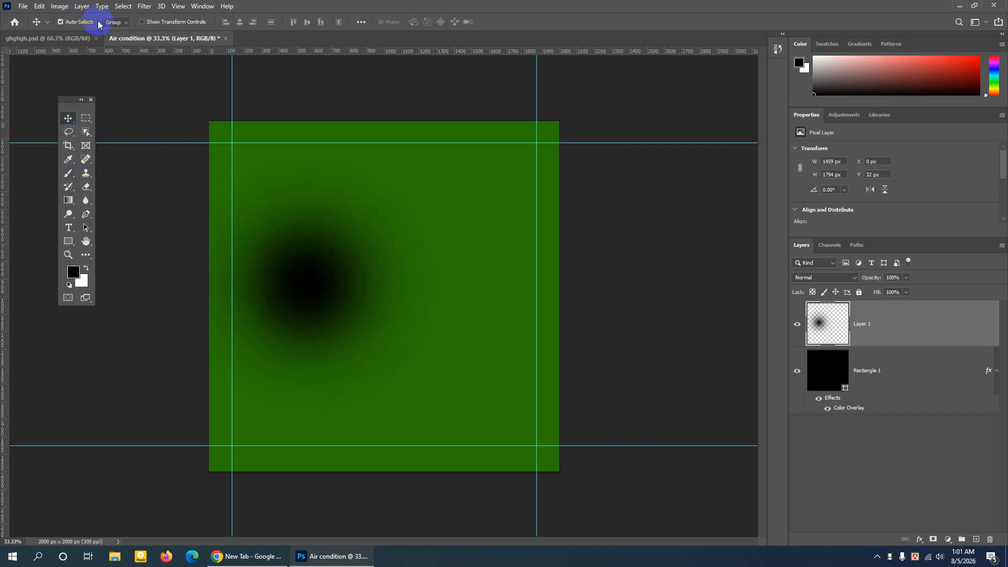
{"action": "left_click", "coordinate": [115, 22]}
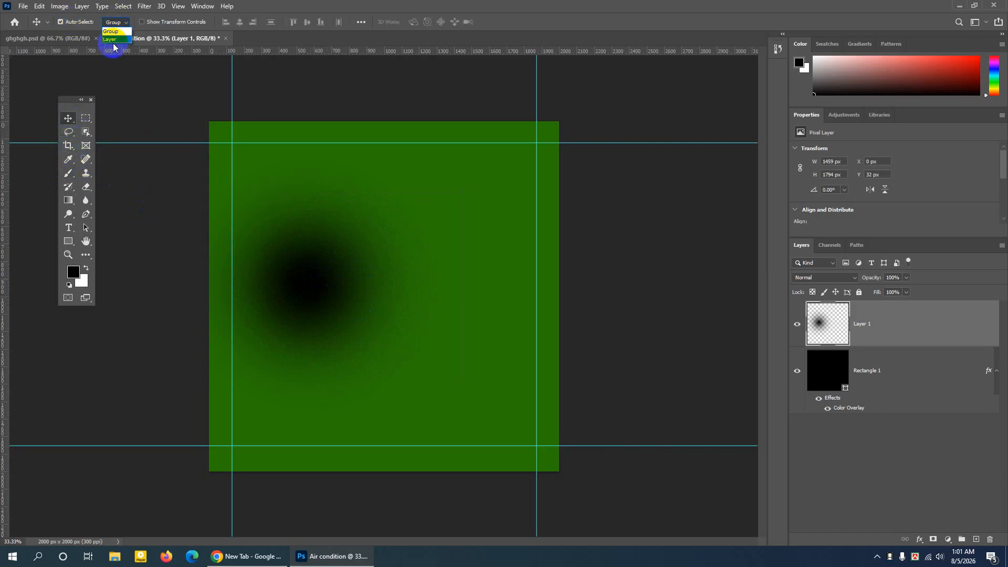
{"action": "left_click", "coordinate": [67, 118]}
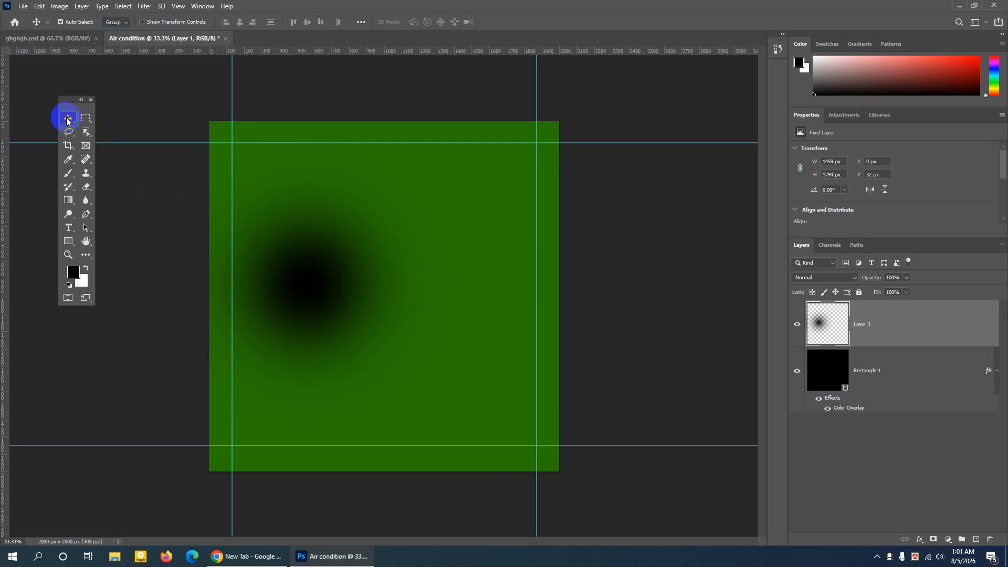
{"action": "mouse_move", "coordinate": [301, 299]}
{"action": "left_mouse_down"}
{"action": "mouse_move", "coordinate": [313, 297]}
{"action": "mouse_move", "coordinate": [297, 294]}
{"action": "left_mouse_up"}
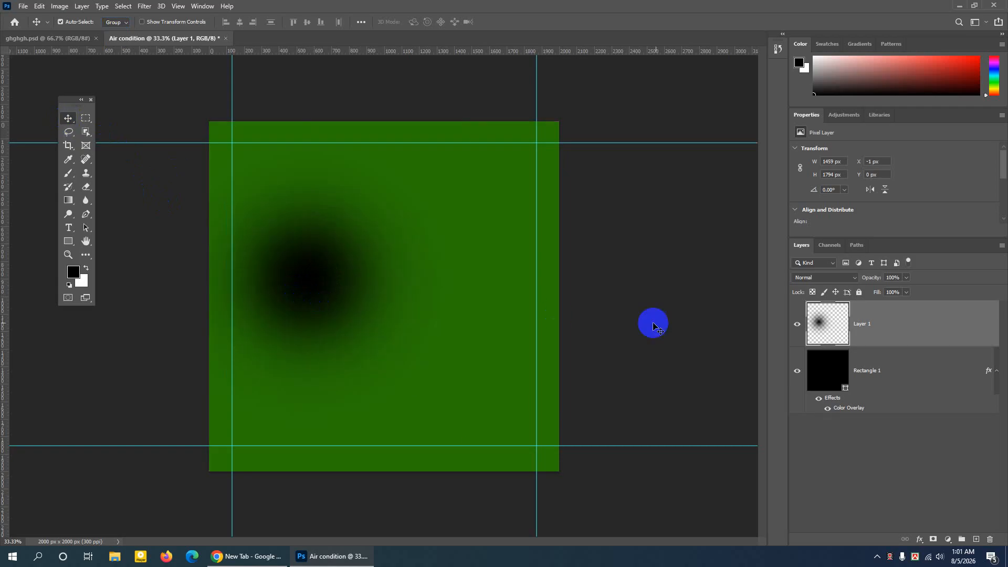
Toggle Layer 1's visibility several times to compare the canvas with and without the soft spot
{"action": "left_click", "coordinate": [797, 325]}
{"action": "left_click", "coordinate": [797, 325]}
{"action": "left_click", "coordinate": [798, 326]}
{"action": "left_click", "coordinate": [797, 325]}
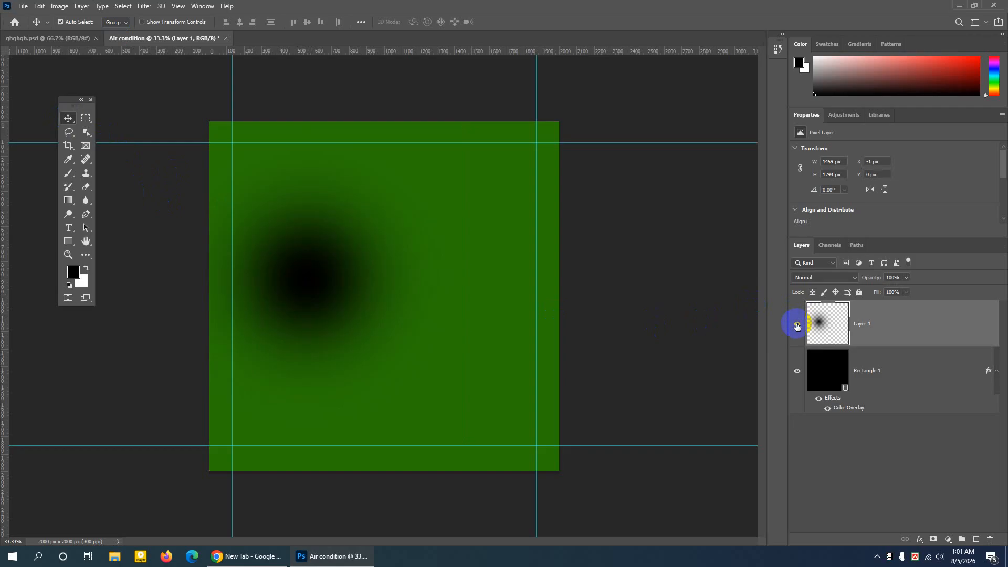
{"action": "left_click", "coordinate": [797, 326]}
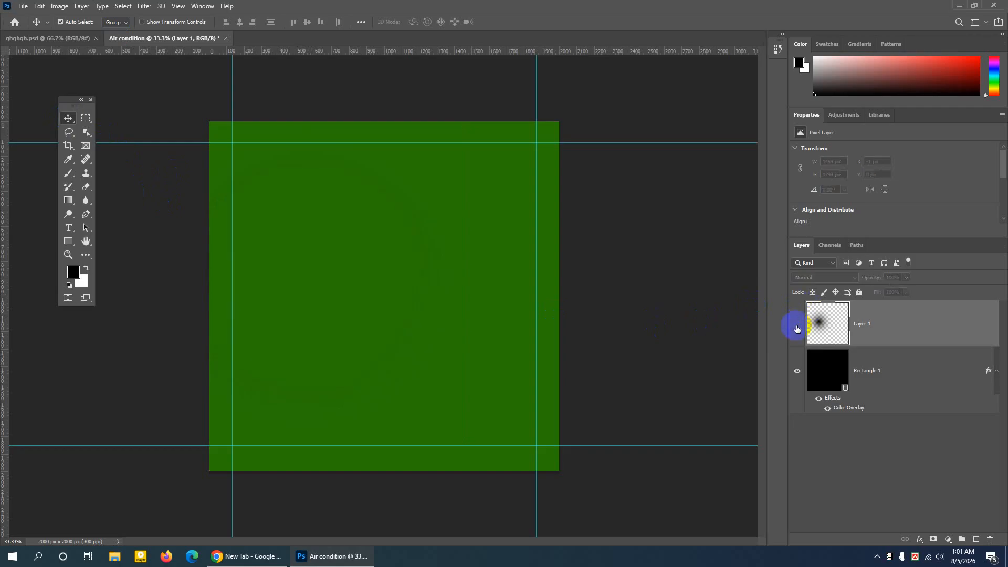
{"action": "left_click", "coordinate": [797, 327]}
{"action": "left_click", "coordinate": [797, 327]}
{"action": "left_click", "coordinate": [797, 326]}
{"action": "left_click", "coordinate": [797, 326]}
{"action": "left_click", "coordinate": [797, 326]}
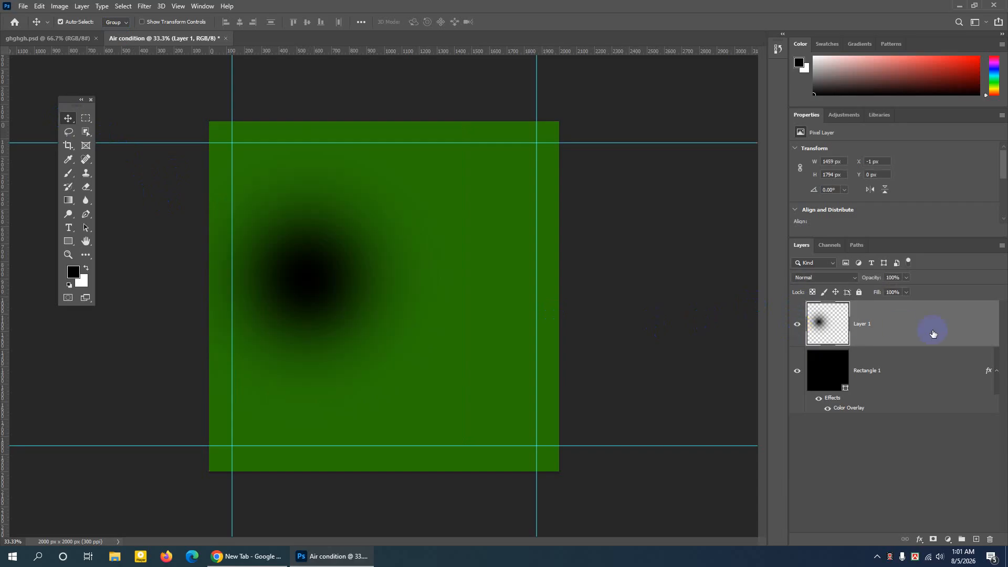
Add a Color Overlay effect to Layer 1 in near-white fafbf9
{"action": "double_click", "coordinate": [899, 332]}
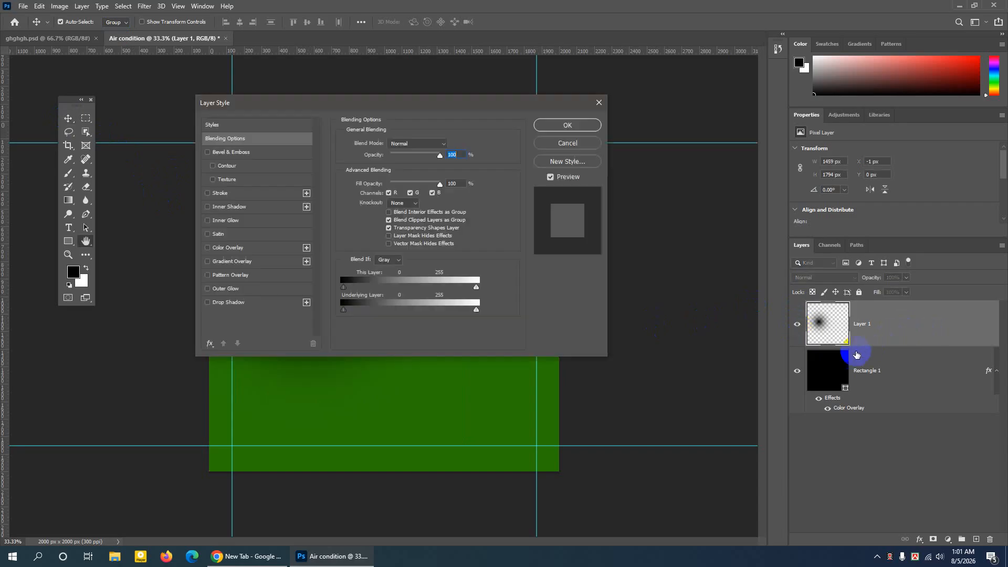
{"action": "left_click", "coordinate": [234, 249]}
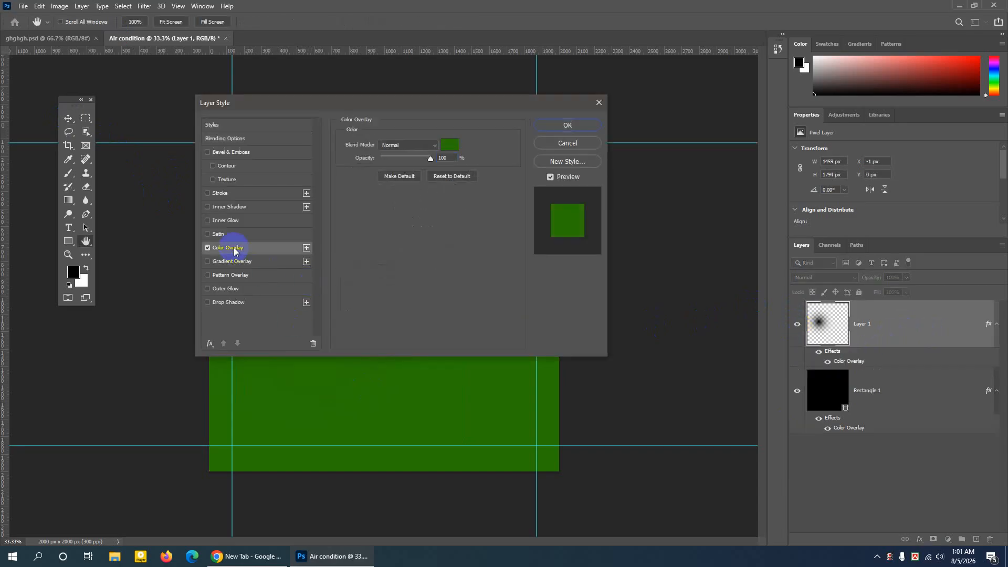
{"action": "left_click", "coordinate": [446, 147]}
{"action": "left_click", "coordinate": [272, 220]}
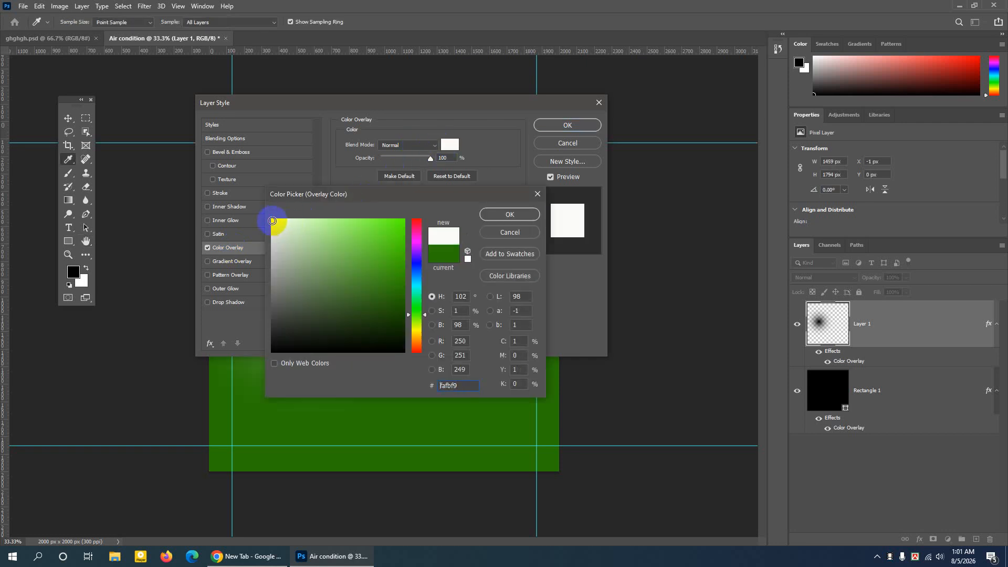
{"action": "left_click", "coordinate": [494, 219]}
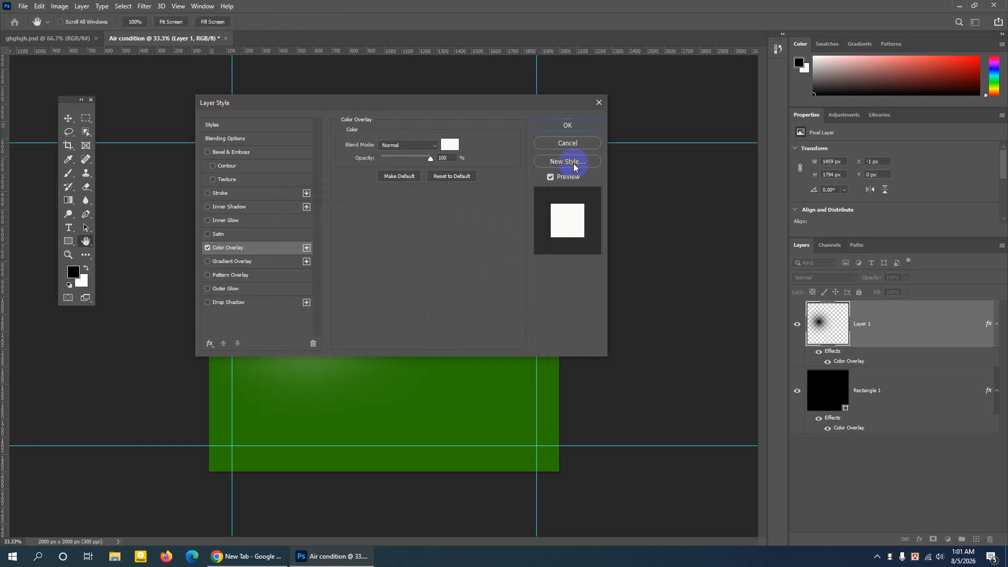
{"action": "left_click", "coordinate": [571, 125]}
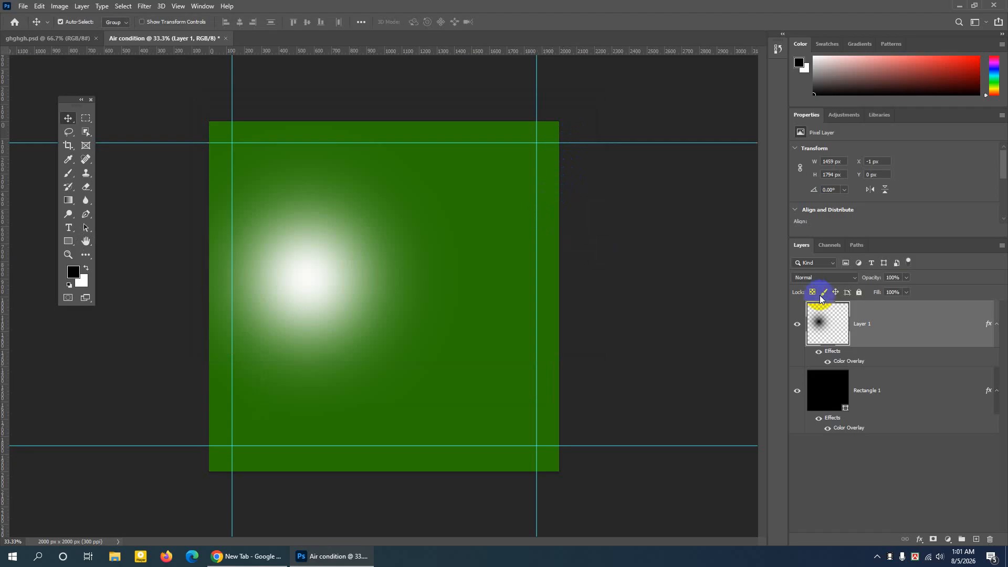
Free-transform Layer 1 to shift the white glow near the canvas centre, at about X 362 px, Y 123 px
{"action": "double_click", "coordinate": [866, 324]}
{"action": "key", "text": "ctrl+t"}
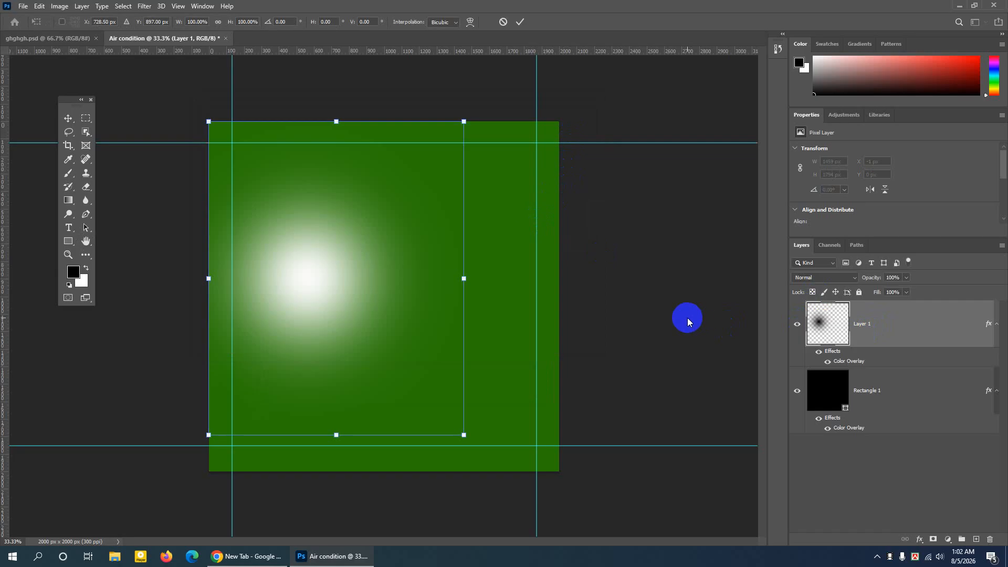
{"action": "left_click_drag", "start_coordinate": [346, 279], "coordinate": [405, 301]}
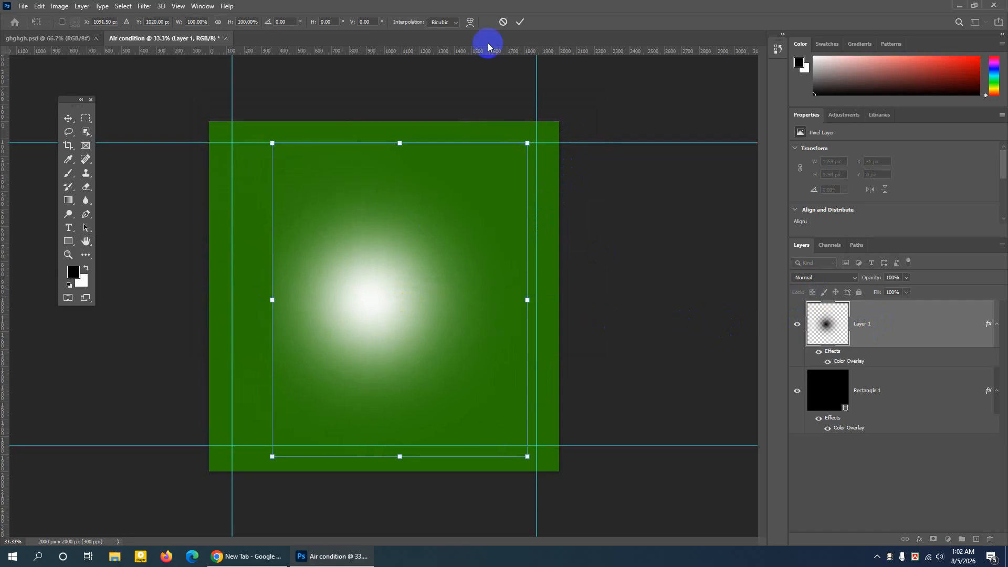
{"action": "left_click", "coordinate": [519, 23]}
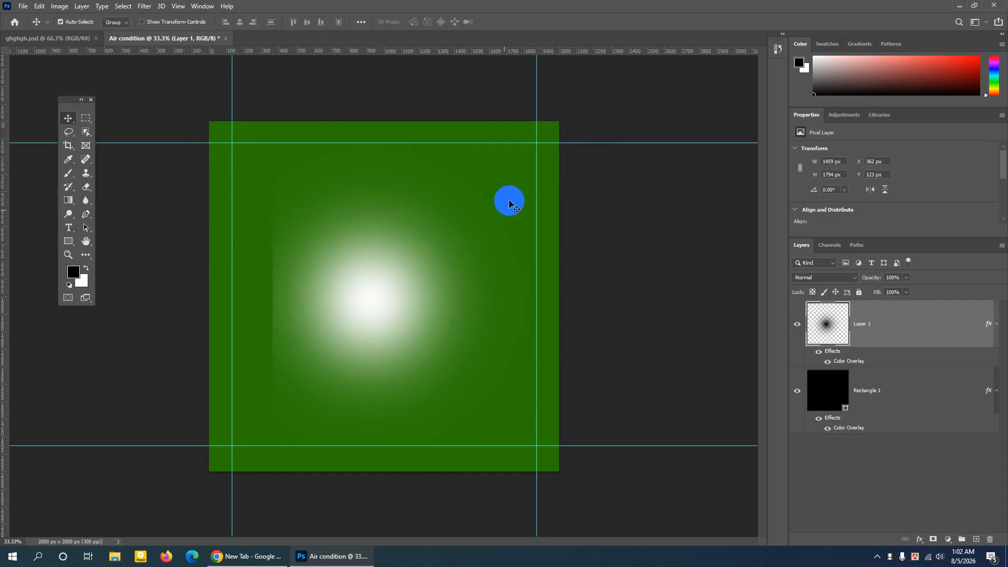
Lower Layer 1's opacity to 48%
{"action": "left_click", "coordinate": [906, 278]}
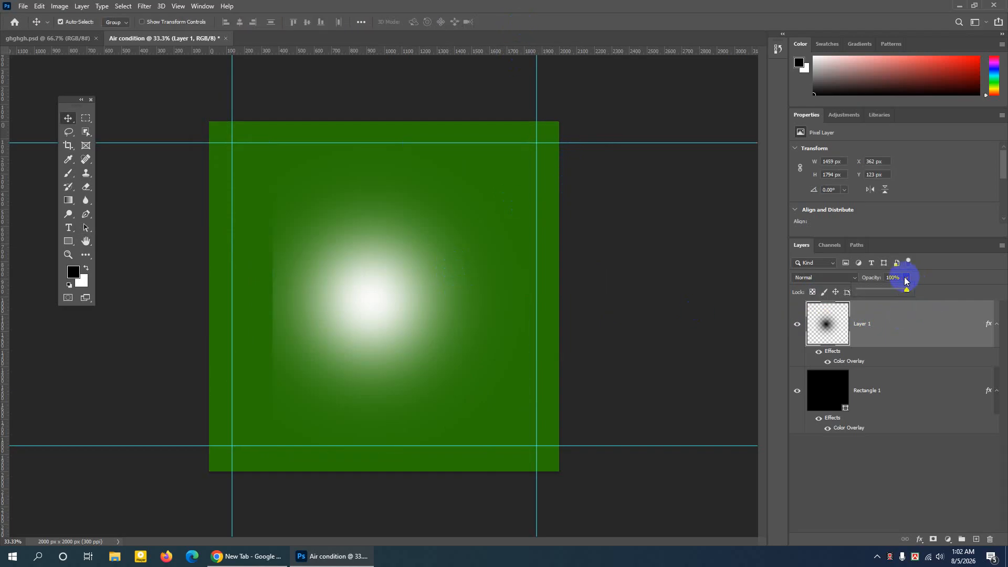
{"action": "left_click", "coordinate": [880, 290]}
{"action": "left_click_drag", "start_coordinate": [881, 290], "coordinate": [879, 292]}
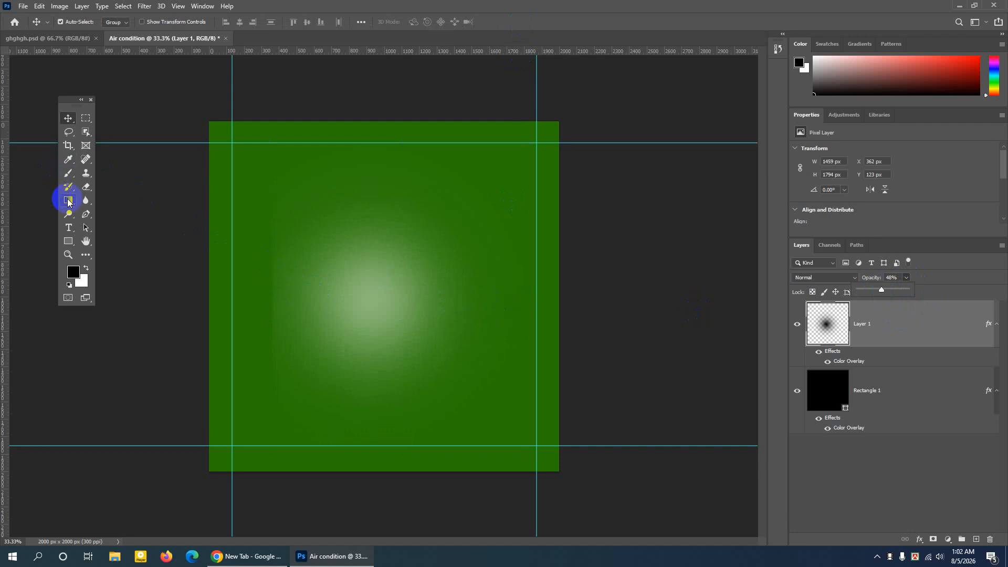
Add a layer mask to Layer 1 and draw a horizontal black-to-white linear gradient across the glow's hard left edge
{"action": "left_click_drag", "start_coordinate": [68, 200], "coordinate": [111, 203]}
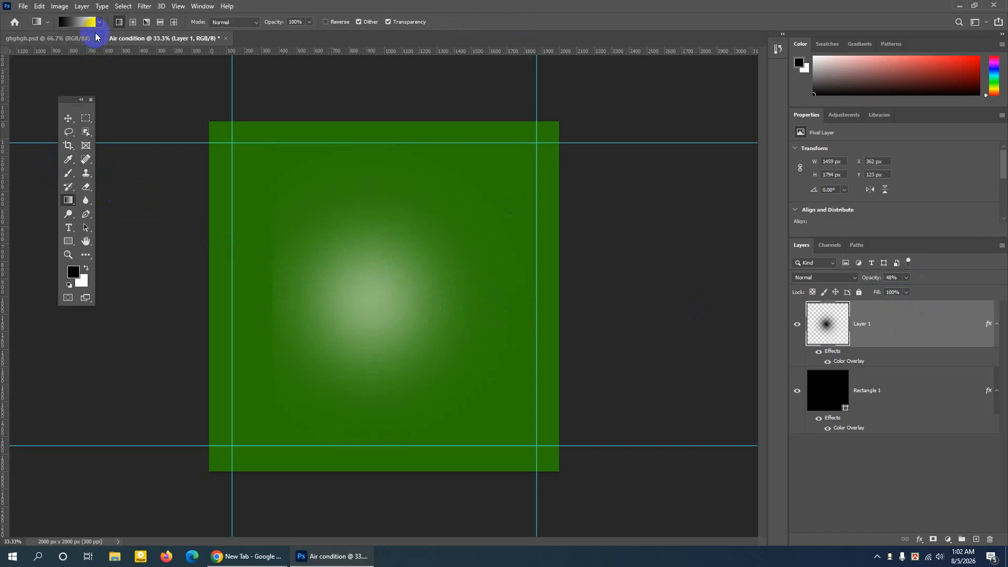
{"action": "left_click", "coordinate": [98, 22]}
{"action": "left_click", "coordinate": [23, 43]}
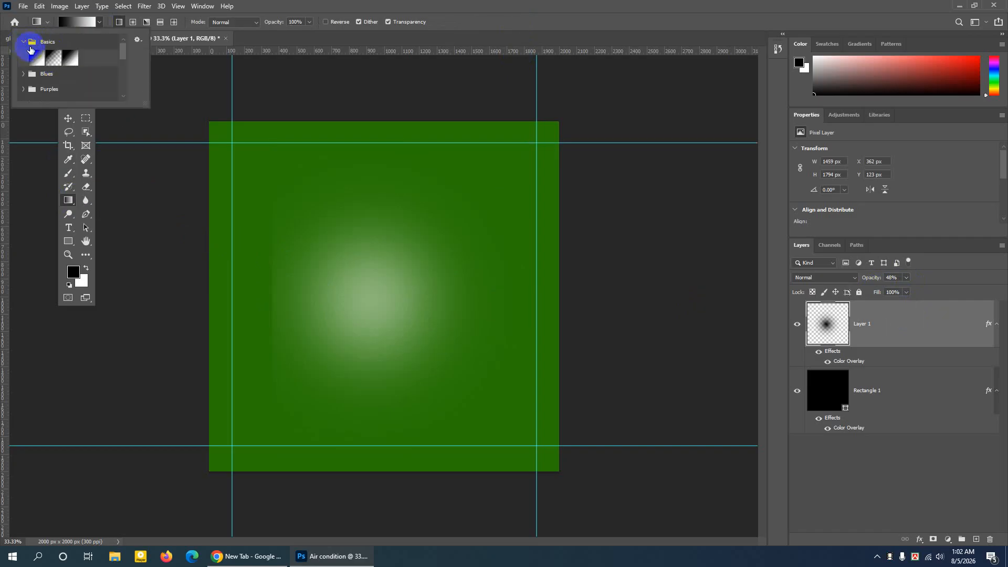
{"action": "double_click", "coordinate": [73, 59]}
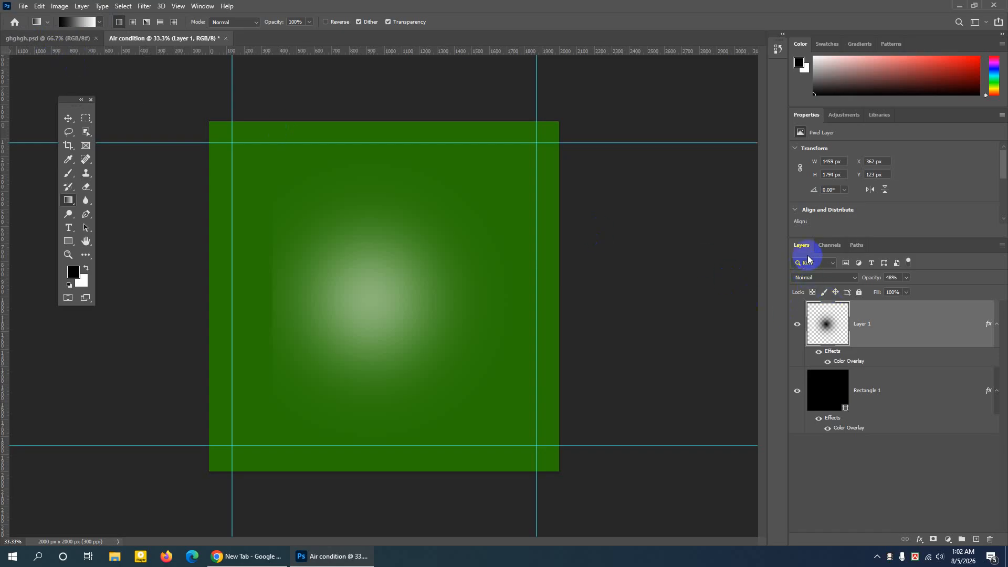
{"action": "left_click", "coordinate": [933, 541]}
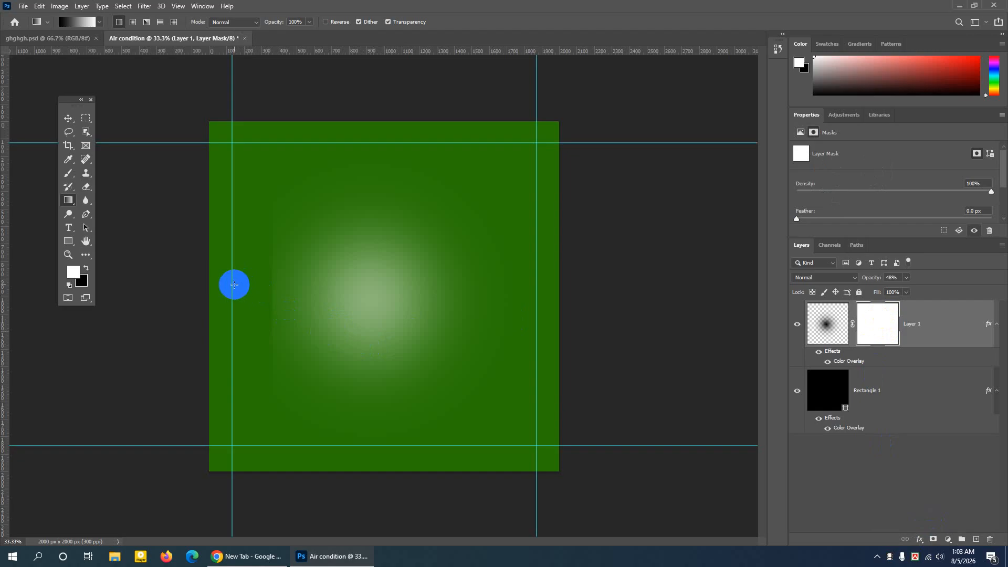
{"action": "left_click_drag", "start_coordinate": [232, 284], "coordinate": [315, 285]}
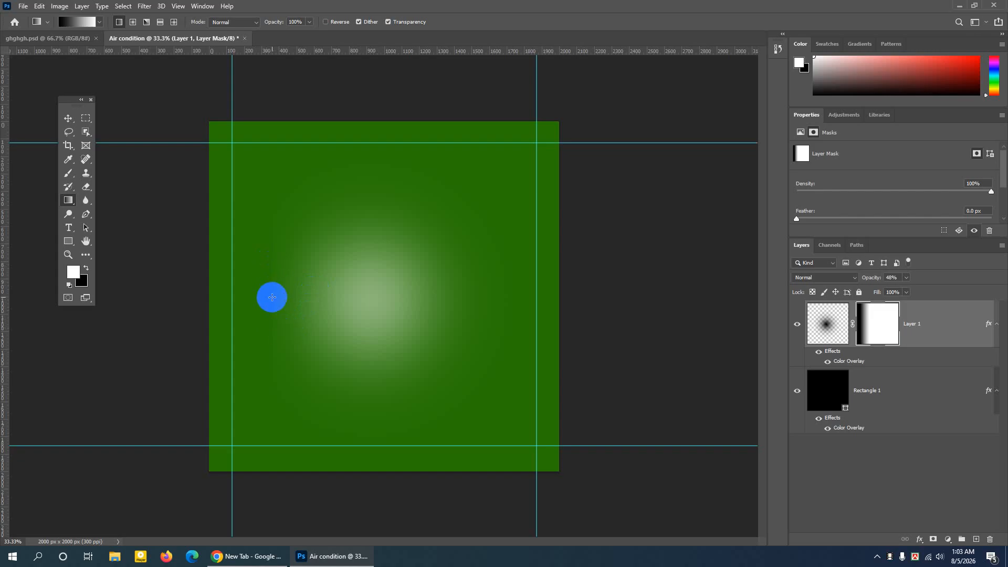
Apply the gradient mask to Layer 1, then add a fresh mask with a short horizontal gradient at the glow's left edge
{"action": "left_click", "coordinate": [990, 541]}
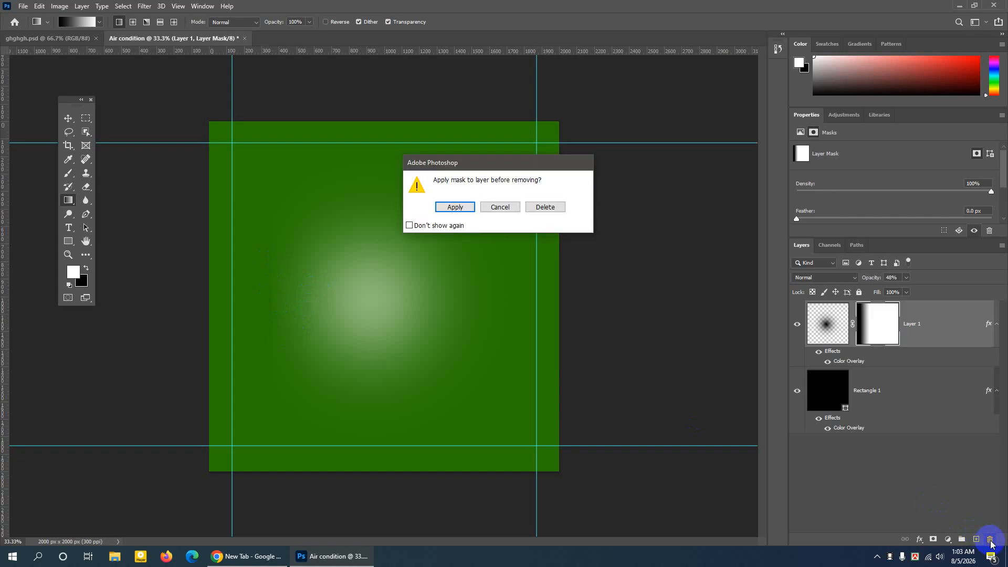
{"action": "left_click", "coordinate": [461, 207]}
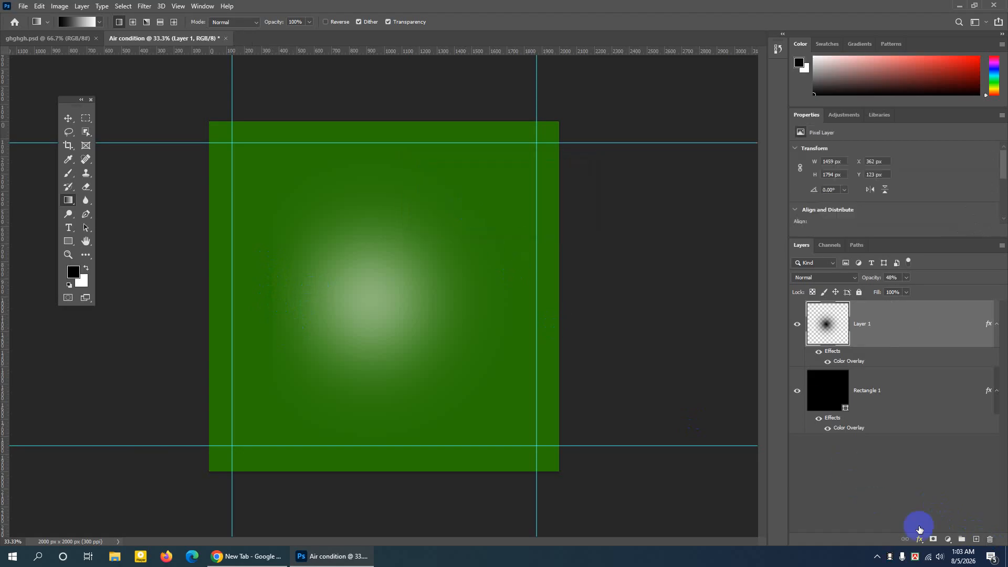
{"action": "left_click", "coordinate": [934, 541]}
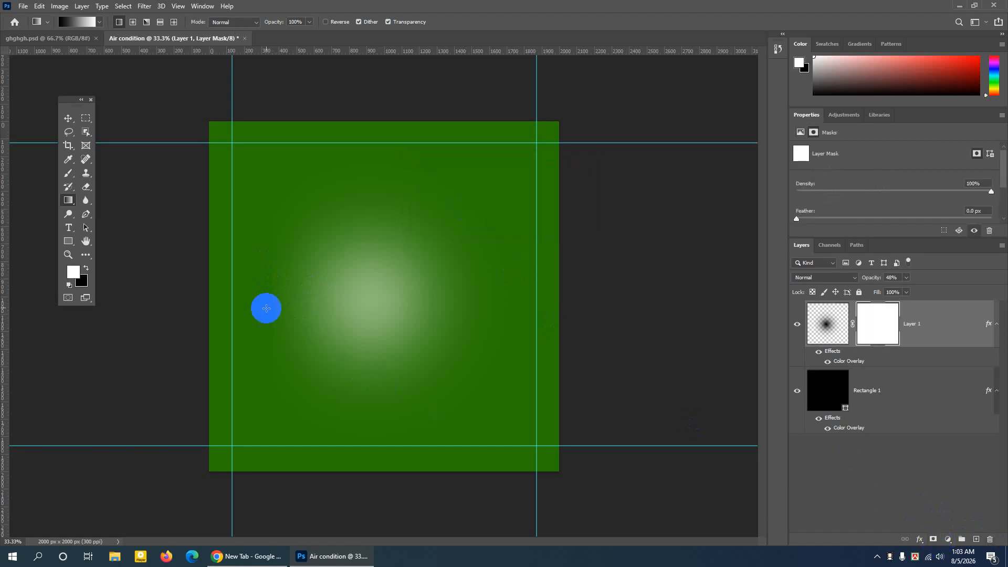
{"action": "left_click_drag", "start_coordinate": [264, 299], "coordinate": [287, 297]}
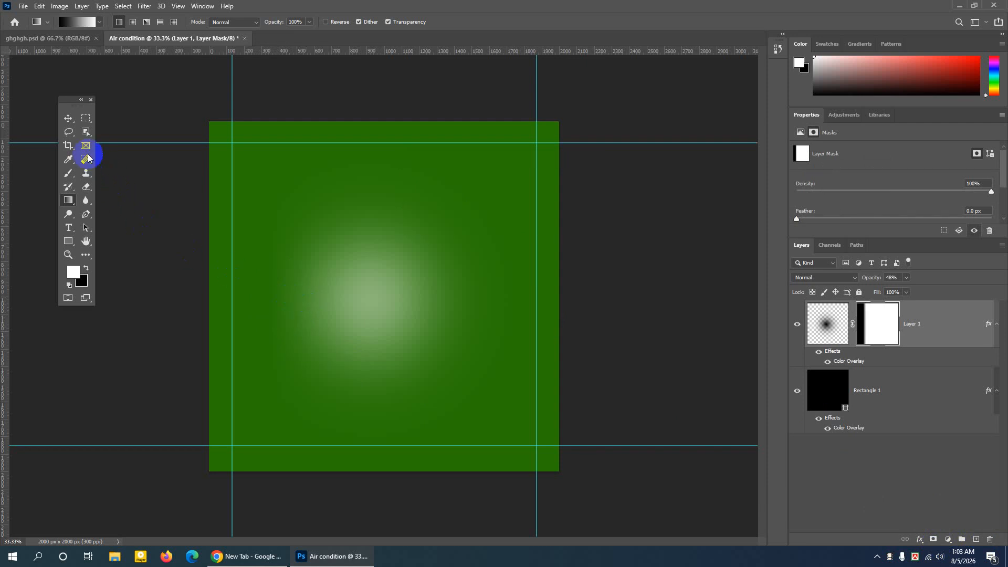
Nudge the glow slightly right toward the canvas centre and reduce Layer 1's opacity to 29%
{"action": "left_click", "coordinate": [68, 118]}
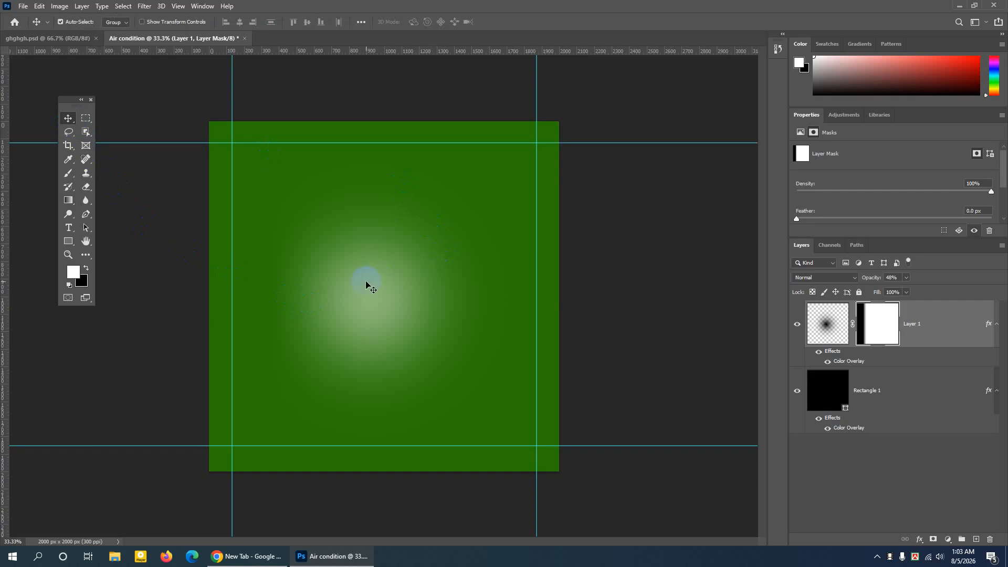
{"action": "left_click_drag", "start_coordinate": [362, 284], "coordinate": [369, 274]}
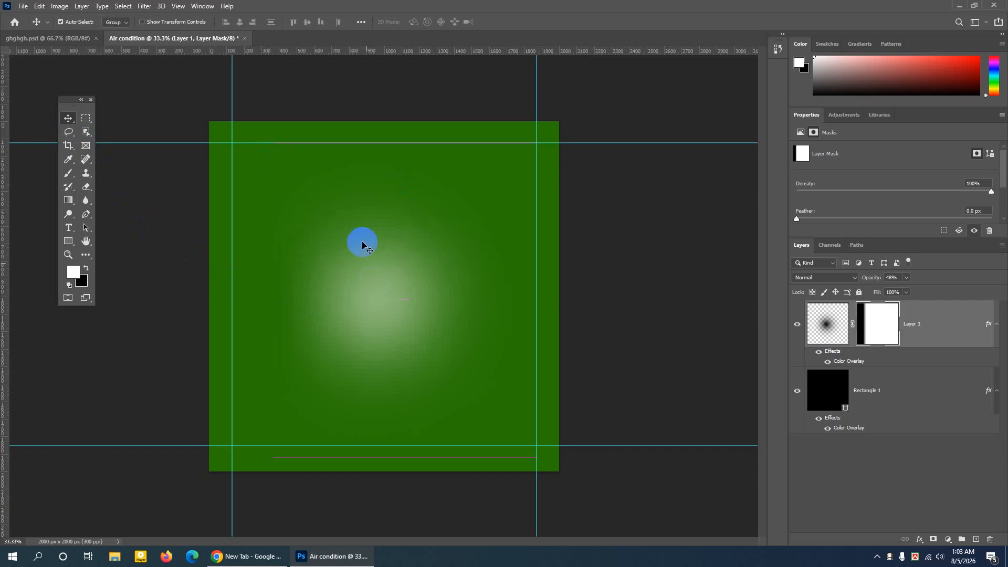
{"action": "left_click", "coordinate": [907, 278]}
{"action": "left_click_drag", "start_coordinate": [904, 289], "coordinate": [898, 292]}
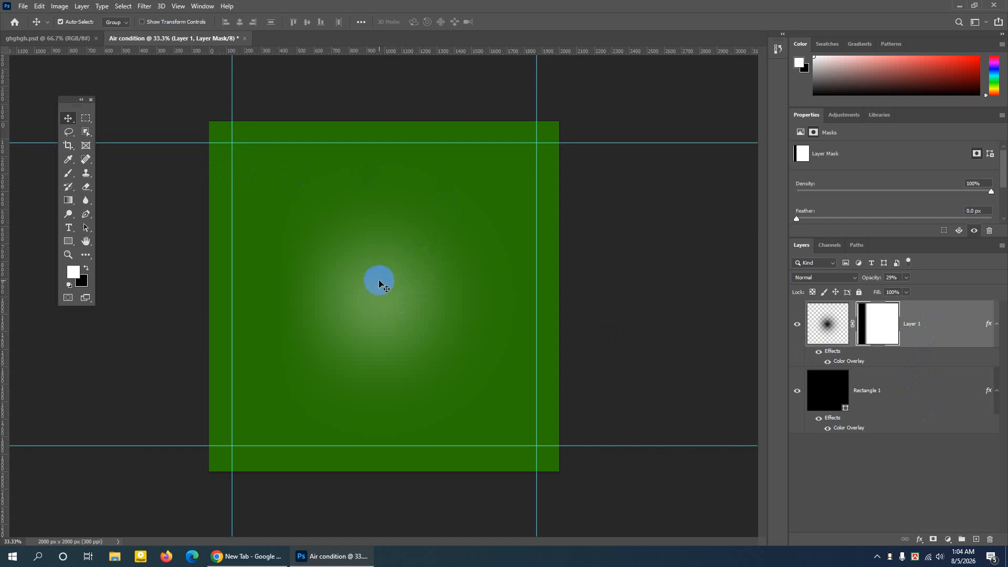
Group Layer 1 and Rectangle 1 into a new layer group named BG
{"action": "left_click", "coordinate": [929, 393]}
{"action": "left_click", "coordinate": [932, 384]}
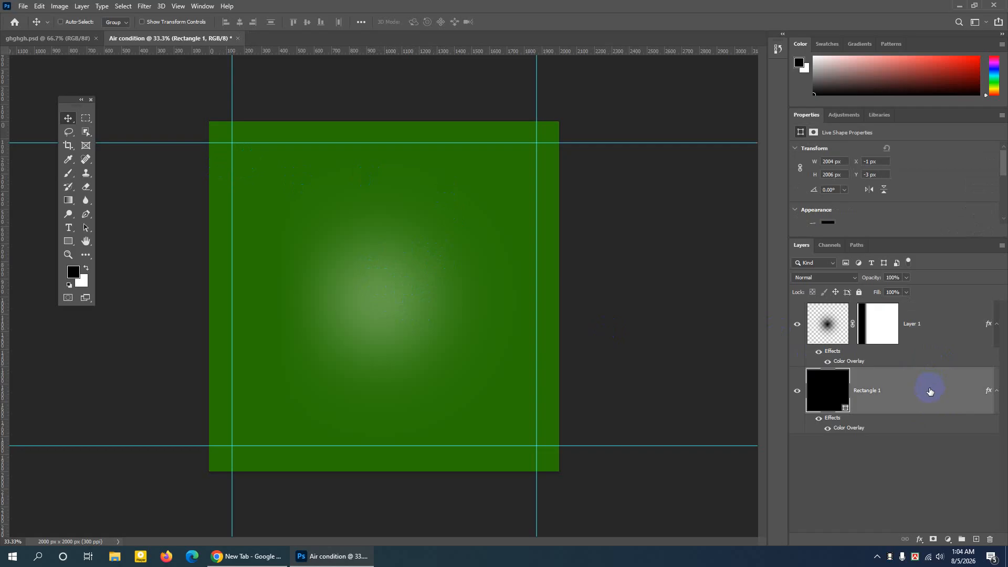
{"action": "left_click", "coordinate": [944, 325], "text": "shift"}
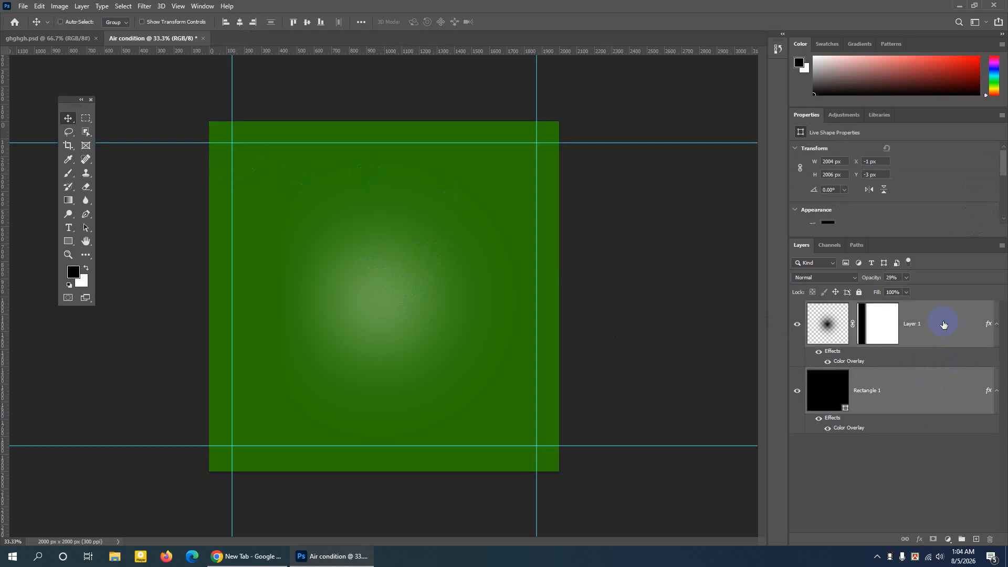
{"action": "left_click", "coordinate": [931, 383]}
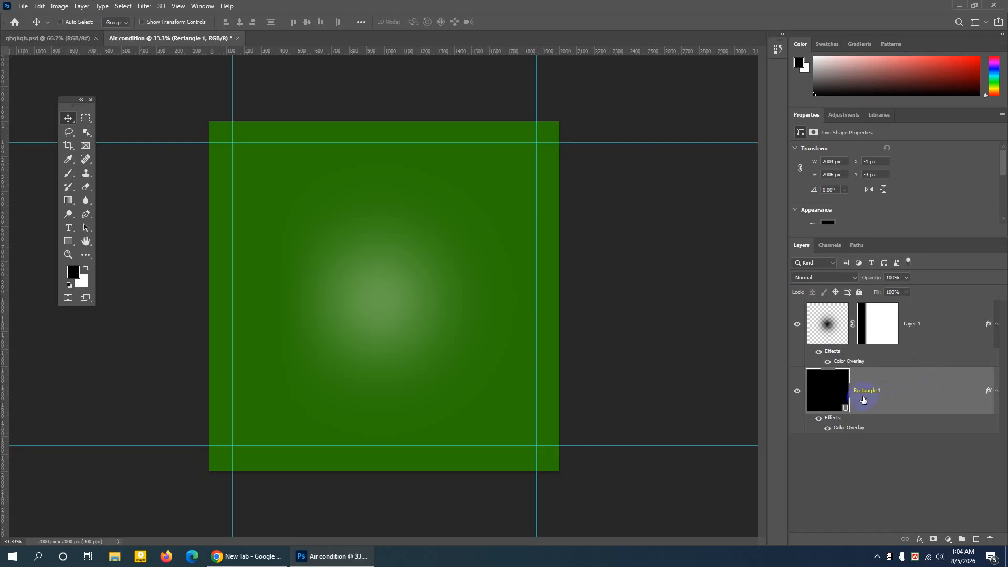
{"action": "left_click", "coordinate": [938, 325], "text": "shift"}
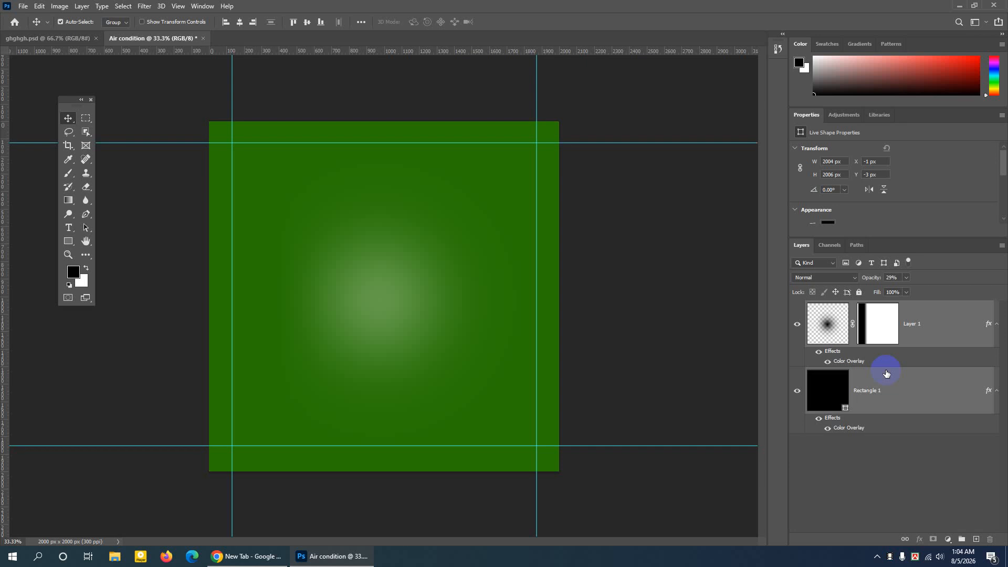
{"action": "right_click", "coordinate": [931, 329]}
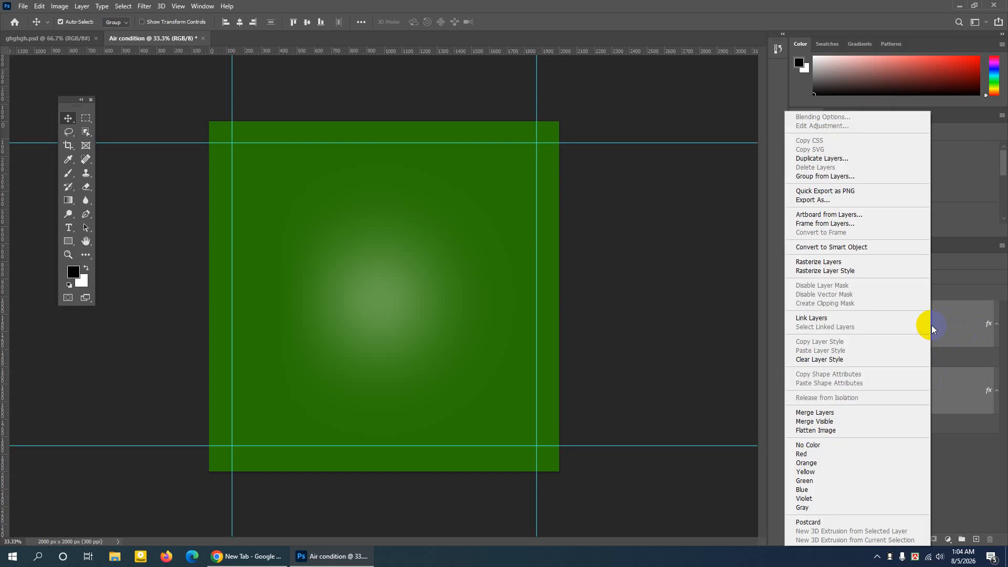
{"action": "left_click", "coordinate": [825, 177]}
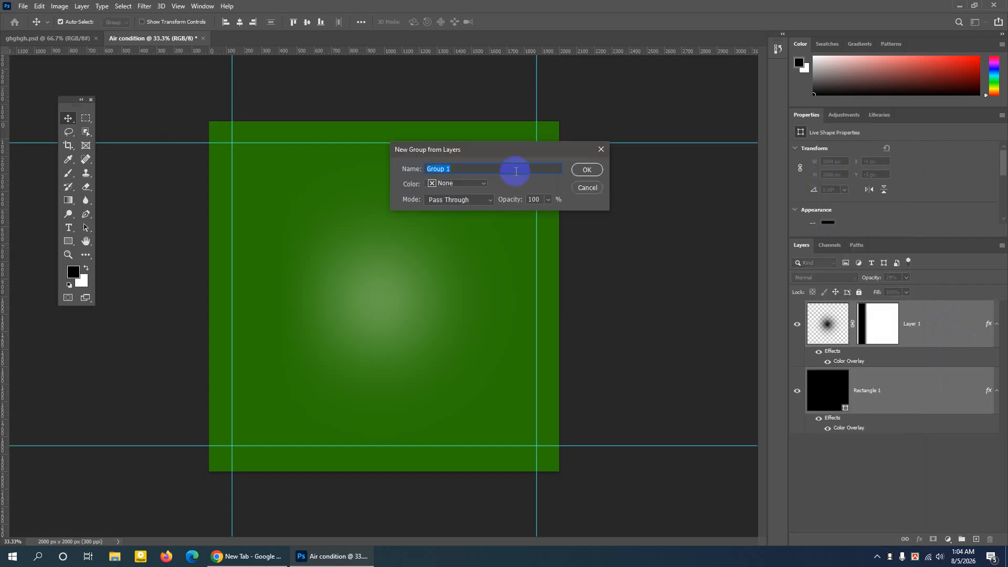
{"action": "left_click_drag", "start_coordinate": [502, 151], "coordinate": [470, 243]}
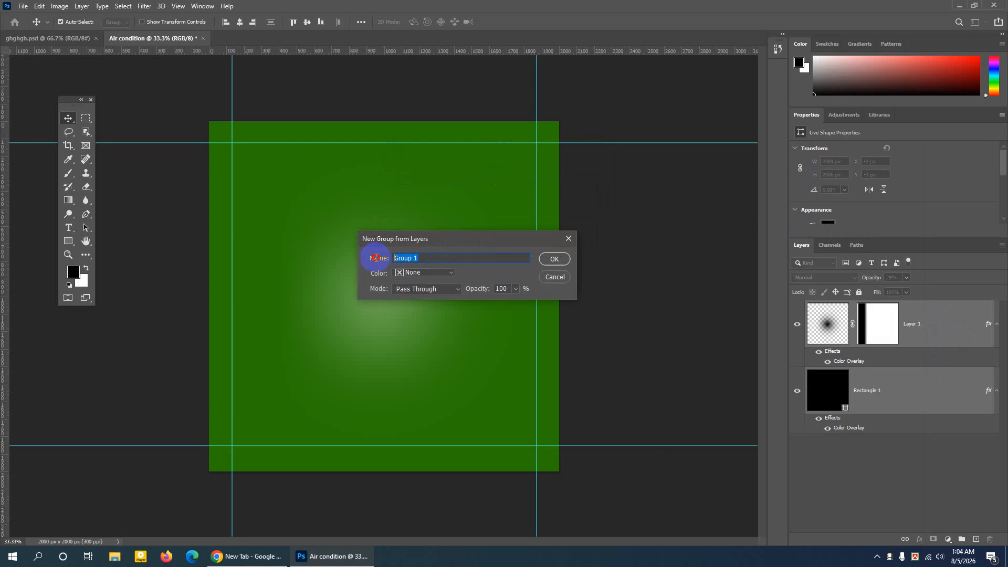
{"action": "type", "text": "bg"}
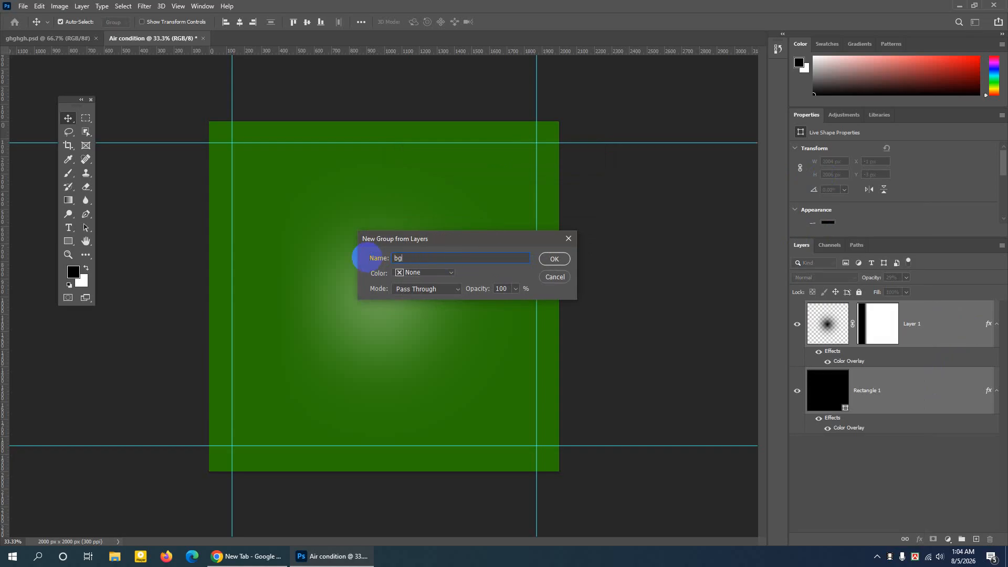
{"action": "type", "text": "BG"}
{"action": "left_click_drag", "start_coordinate": [504, 238], "coordinate": [433, 231]}
{"action": "left_click", "coordinate": [484, 253]}
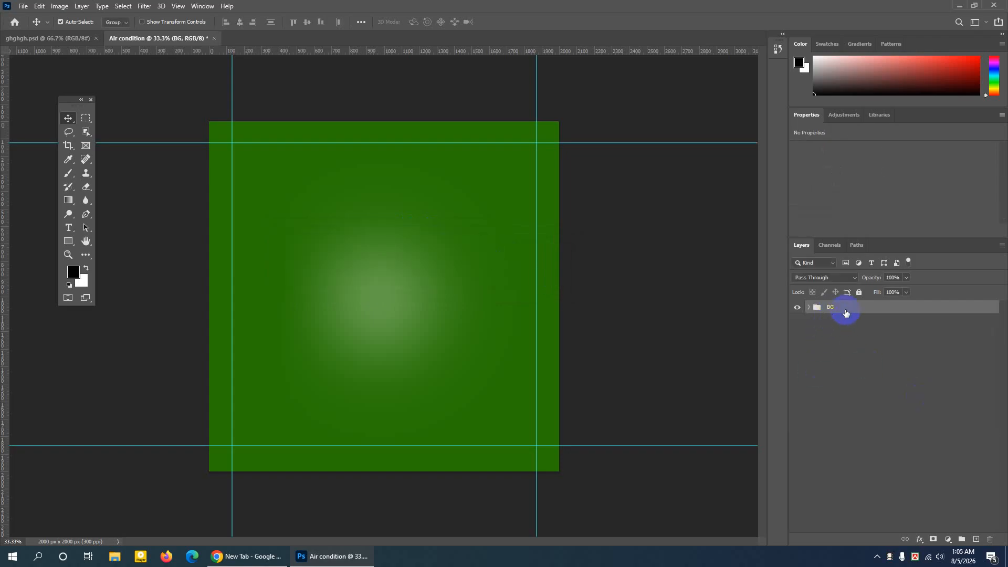
Inspect the glow and rectangle layers inside the BG group, leaving the group collapsed
{"action": "left_click", "coordinate": [809, 309]}
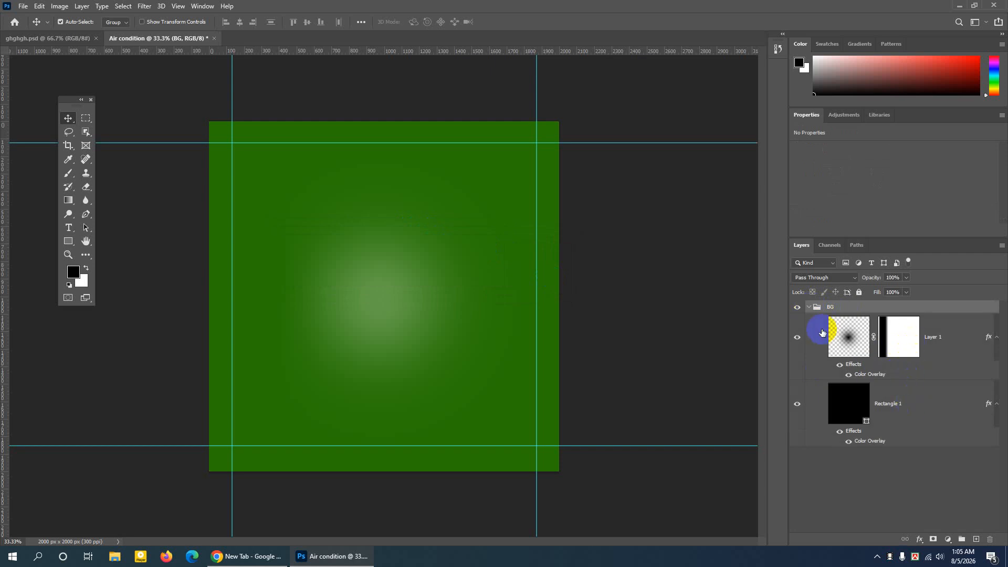
{"action": "left_click", "coordinate": [810, 309]}
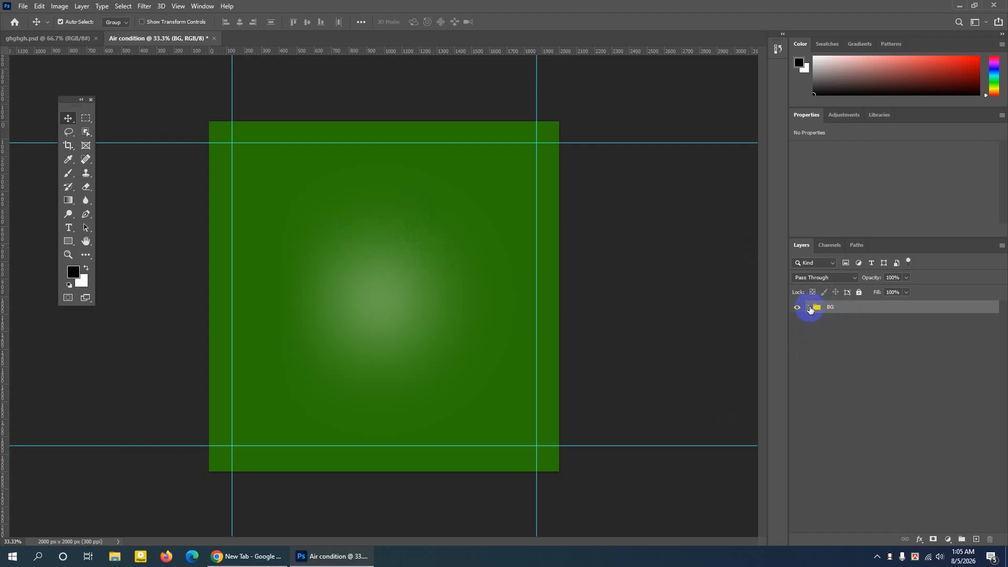
{"action": "left_click", "coordinate": [809, 308]}
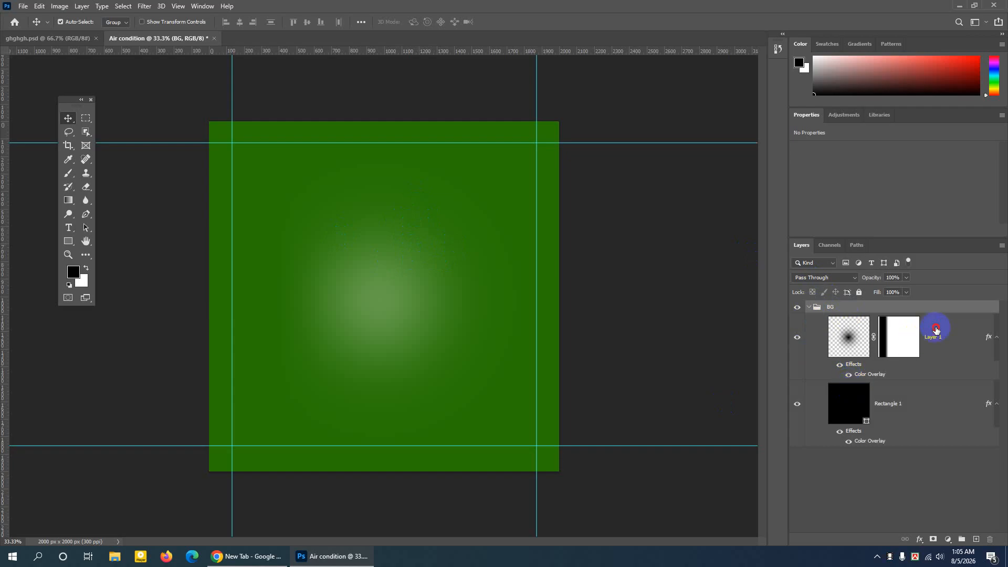
{"action": "left_click", "coordinate": [936, 329]}
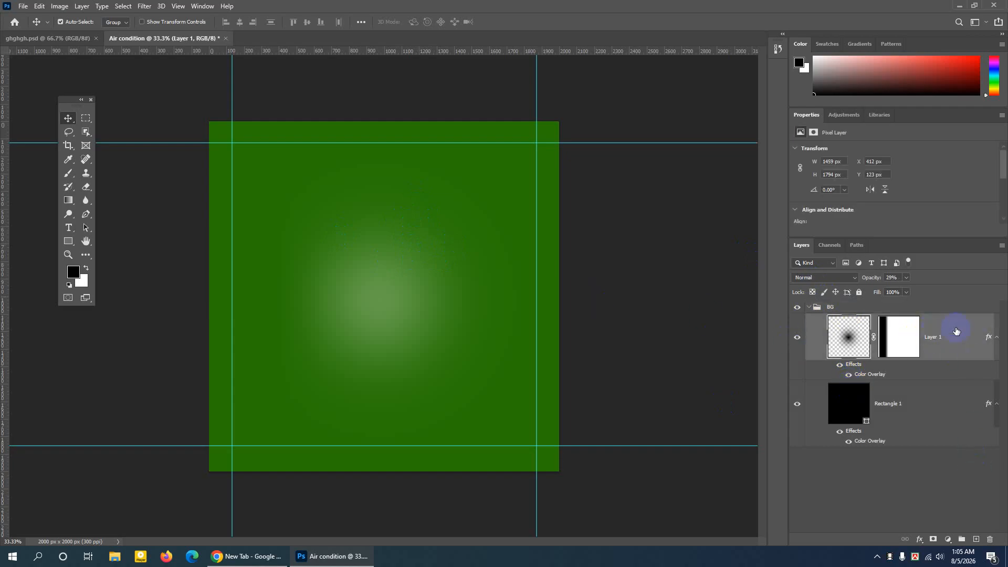
{"action": "left_click", "coordinate": [954, 405]}
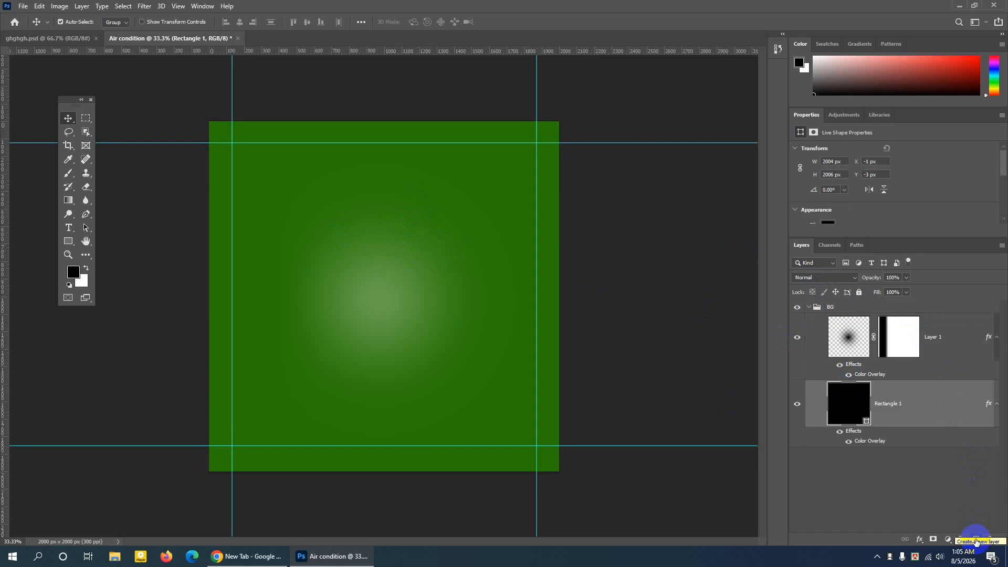
{"action": "left_click", "coordinate": [810, 308]}
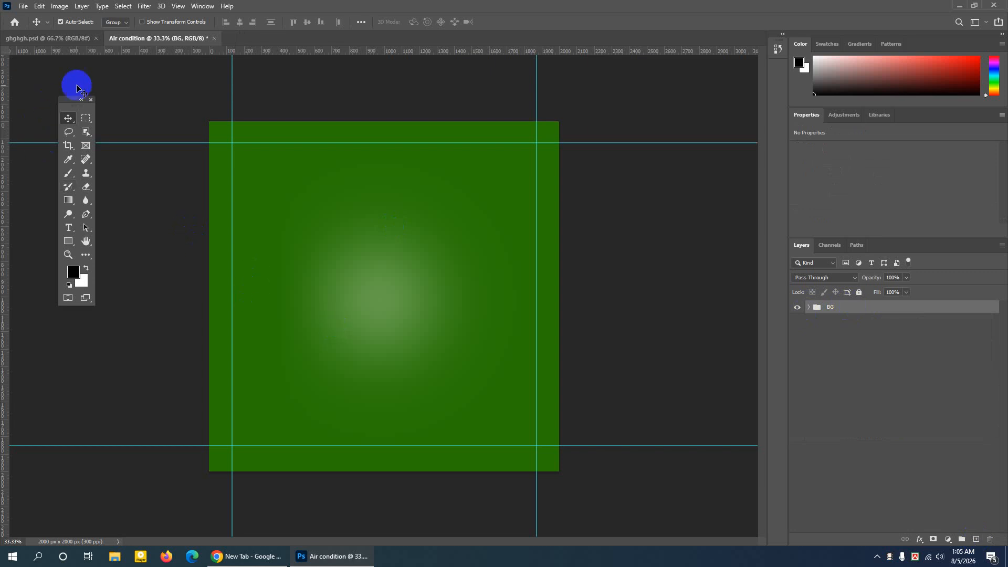
In ghghgh.psd, select and collapse the Logo group and duplicate it into the Air condition document
{"action": "left_click", "coordinate": [60, 38]}
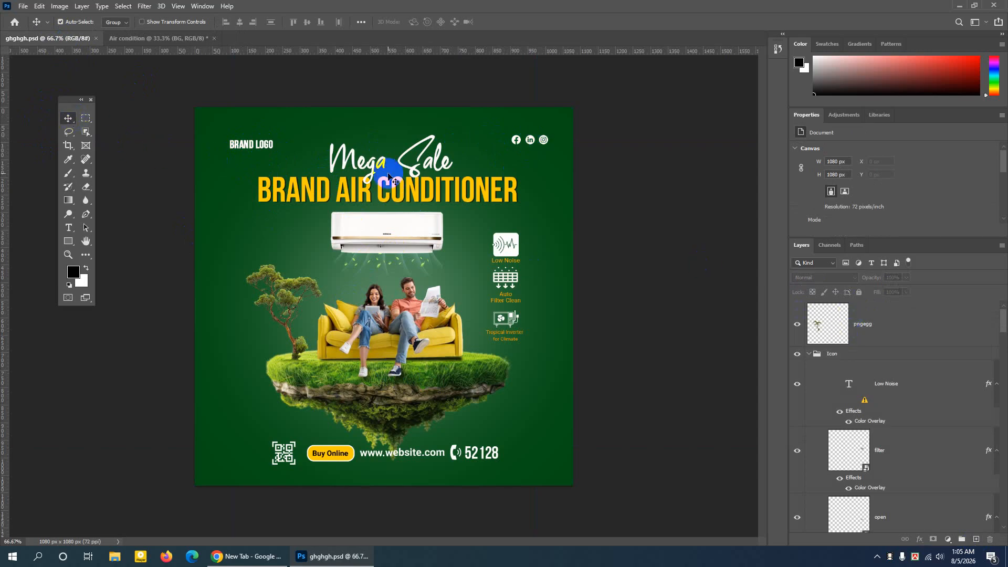
{"action": "left_click", "coordinate": [259, 149]}
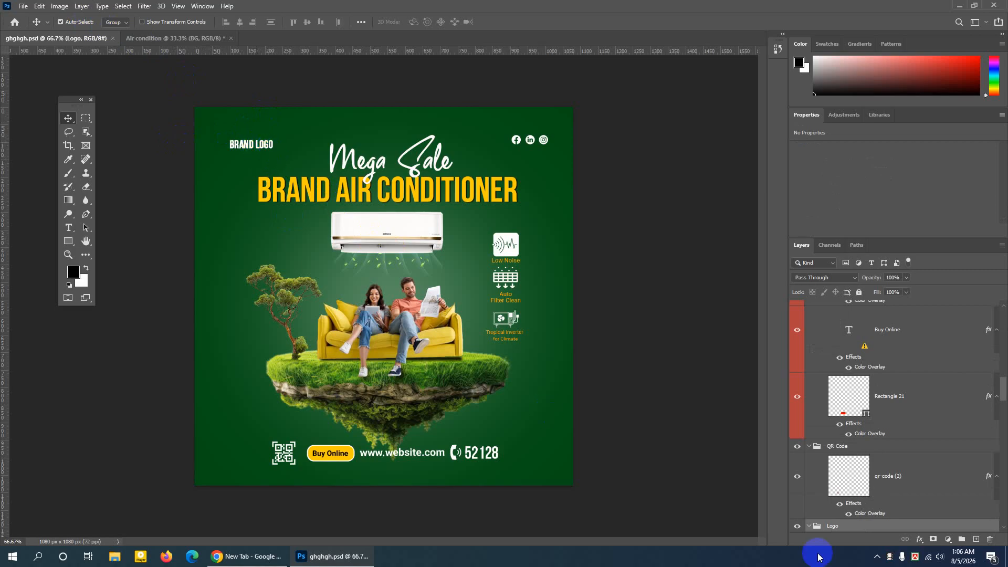
{"action": "scroll", "coordinate": [834, 491], "scroll_direction": "down", "scroll_amount": 1}
{"action": "left_click", "coordinate": [810, 480]}
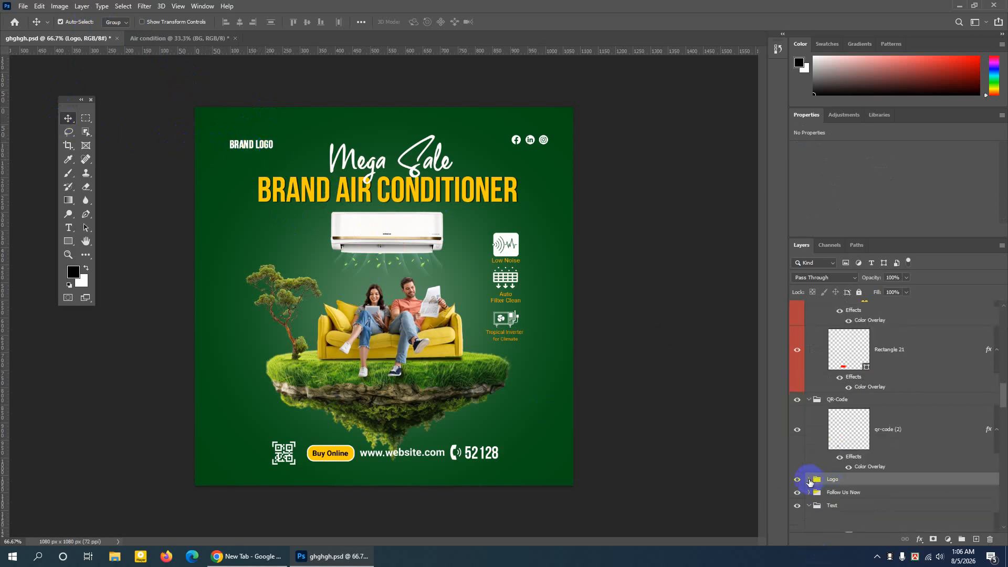
{"action": "left_click", "coordinate": [797, 479]}
{"action": "left_click", "coordinate": [797, 480]}
{"action": "right_click", "coordinate": [869, 479]}
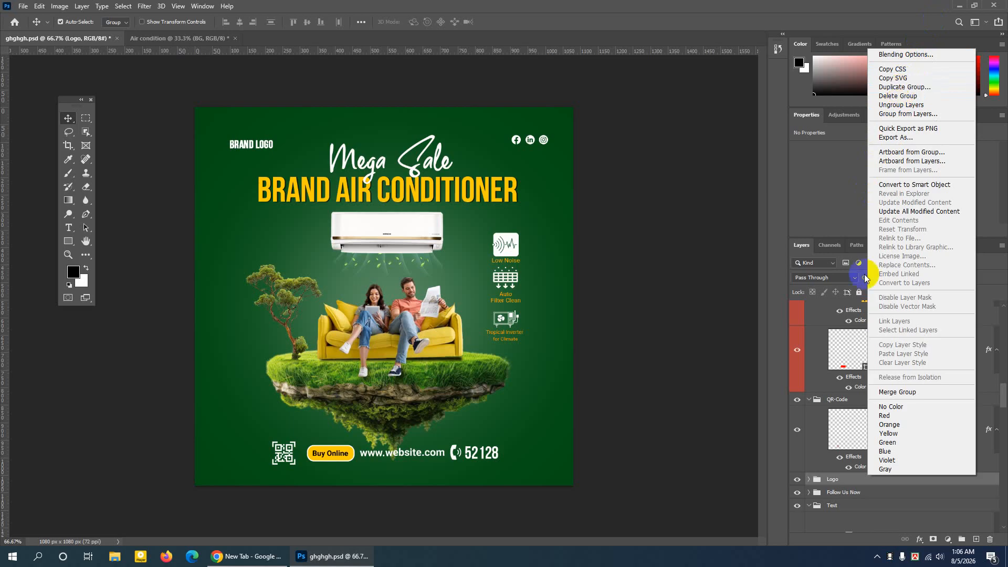
{"action": "left_click", "coordinate": [907, 87]}
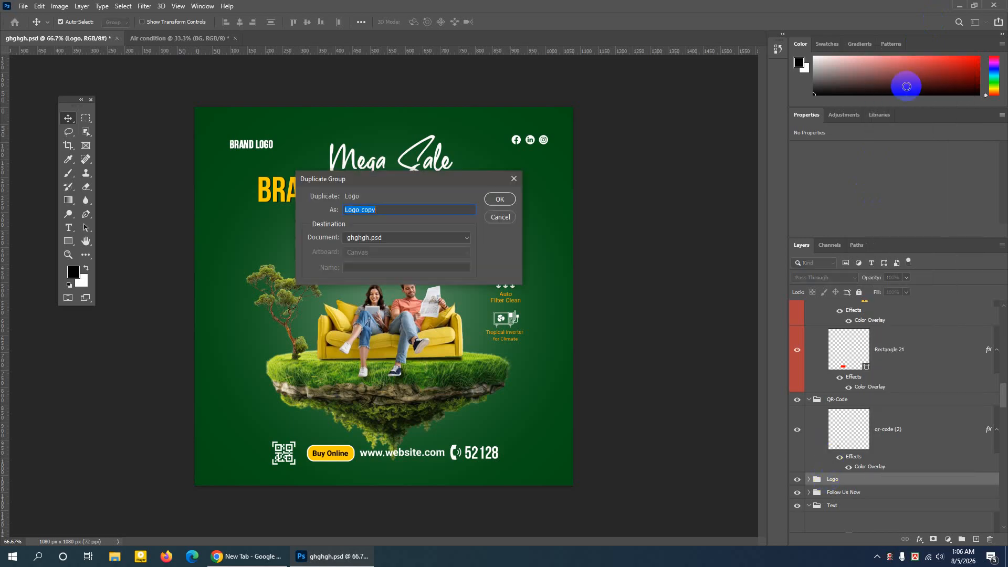
{"action": "left_click", "coordinate": [382, 238]}
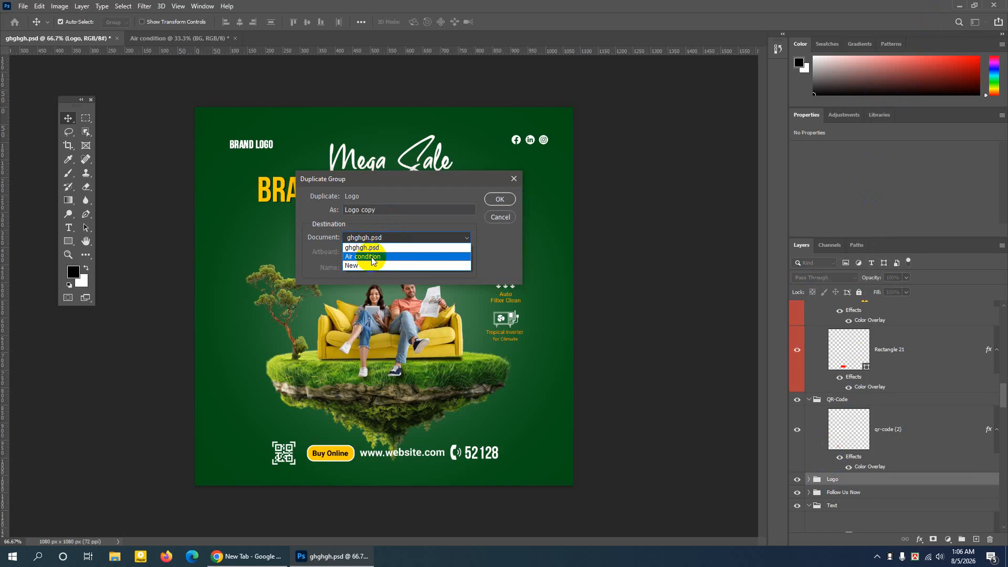
{"action": "left_click", "coordinate": [371, 257]}
{"action": "left_click", "coordinate": [495, 203]}
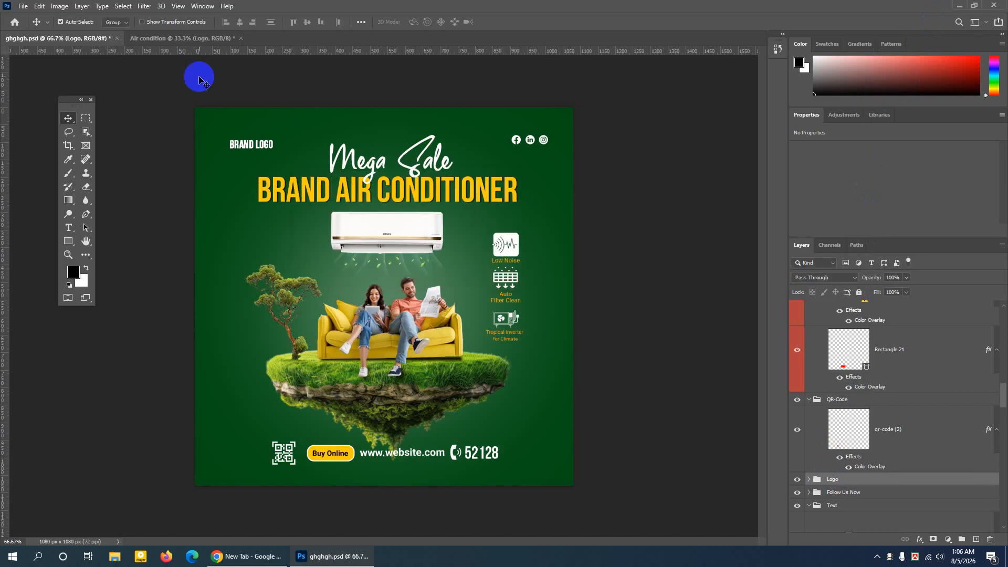
In the Air condition document, with Auto-Select set to Group, move the BRAND LOGO text just inside the canvas's upper-left guide corner
{"action": "left_click", "coordinate": [168, 39]}
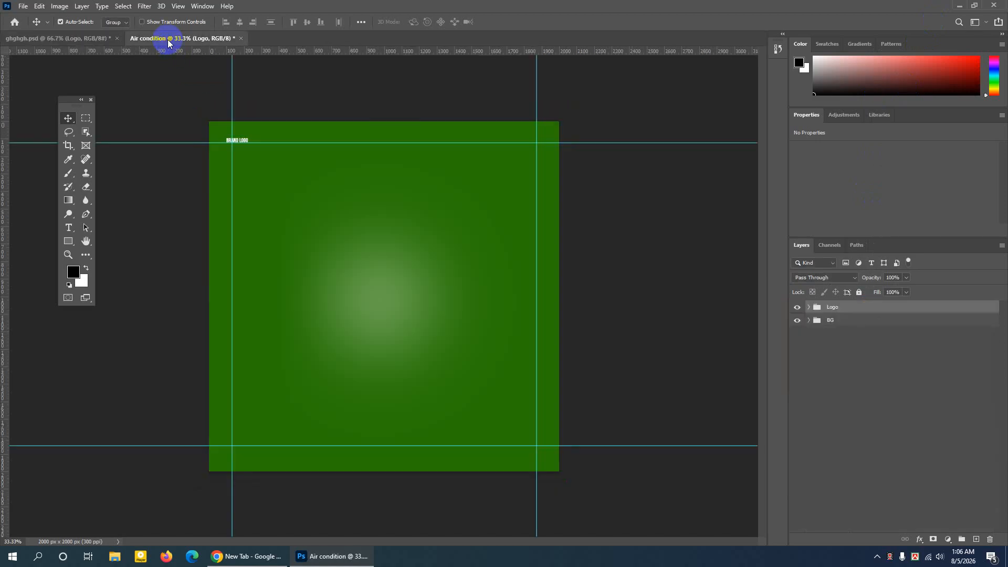
{"action": "left_click", "coordinate": [68, 256]}
{"action": "left_click", "coordinate": [242, 152]}
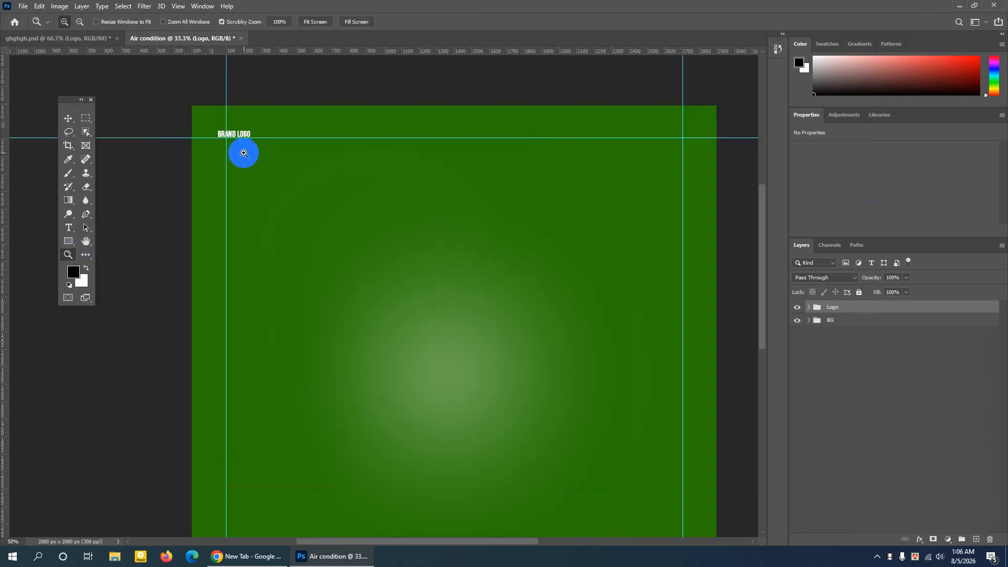
{"action": "left_click", "coordinate": [265, 134]}
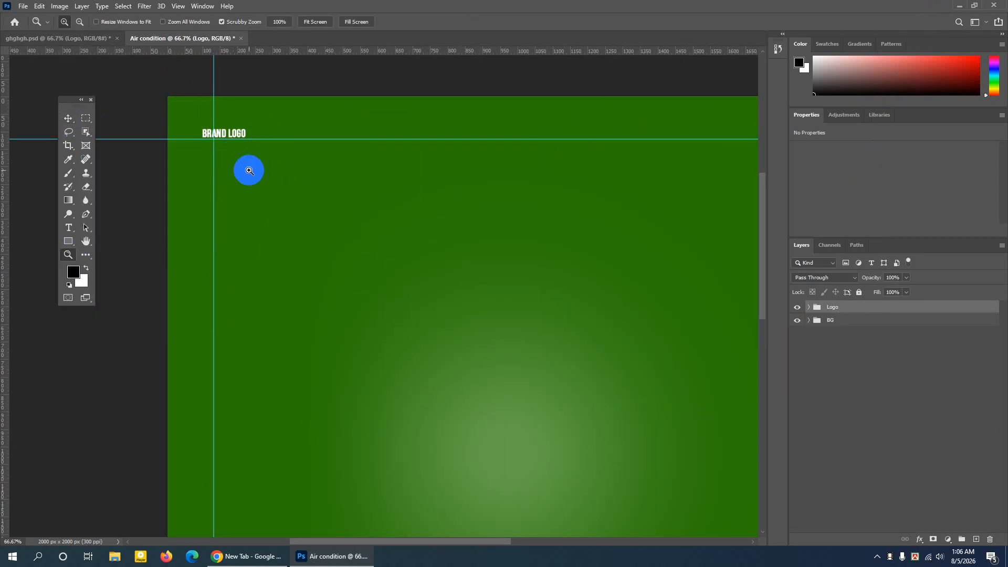
{"action": "left_click", "coordinate": [71, 117]}
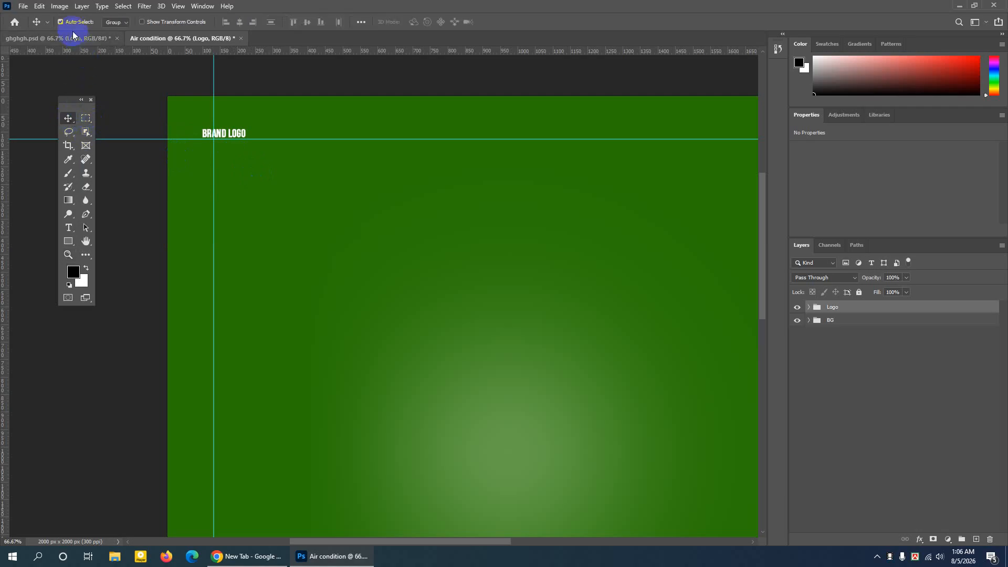
{"action": "left_click", "coordinate": [115, 22]}
{"action": "left_click", "coordinate": [115, 33]}
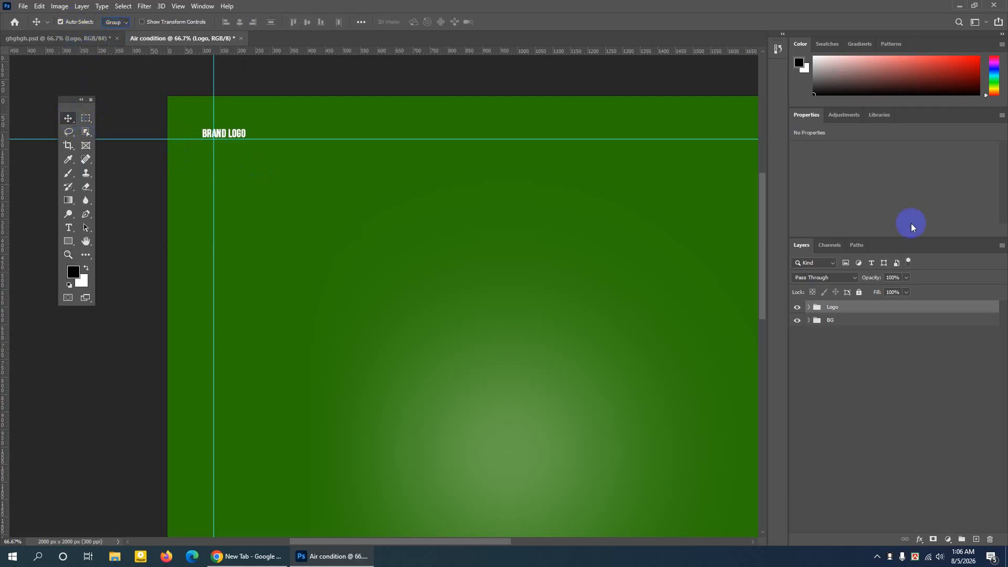
{"action": "left_click_drag", "start_coordinate": [234, 137], "coordinate": [249, 158]}
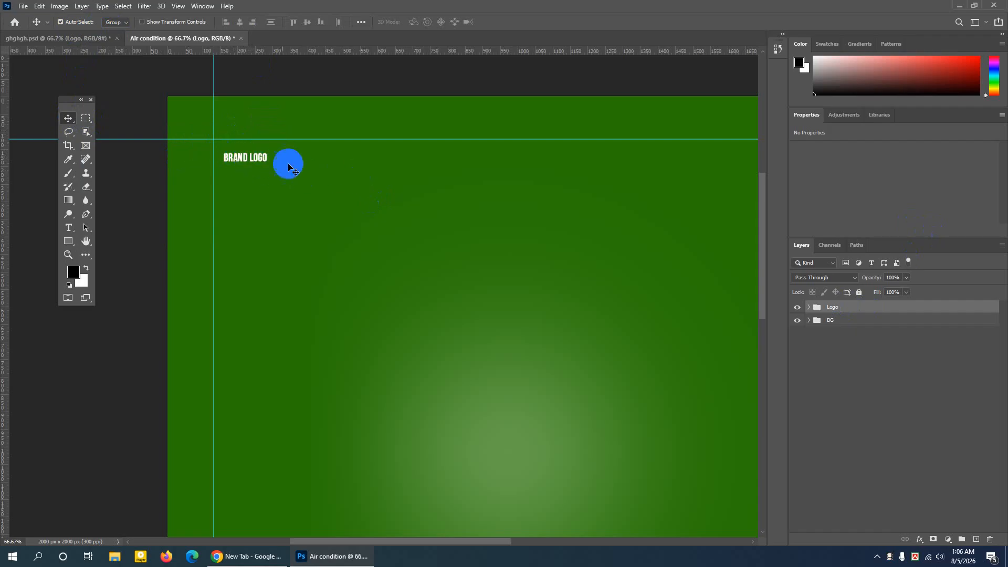
Check the Logo group by toggling its visibility, then scale it up proportionally to about 145%
{"action": "left_click", "coordinate": [797, 308]}
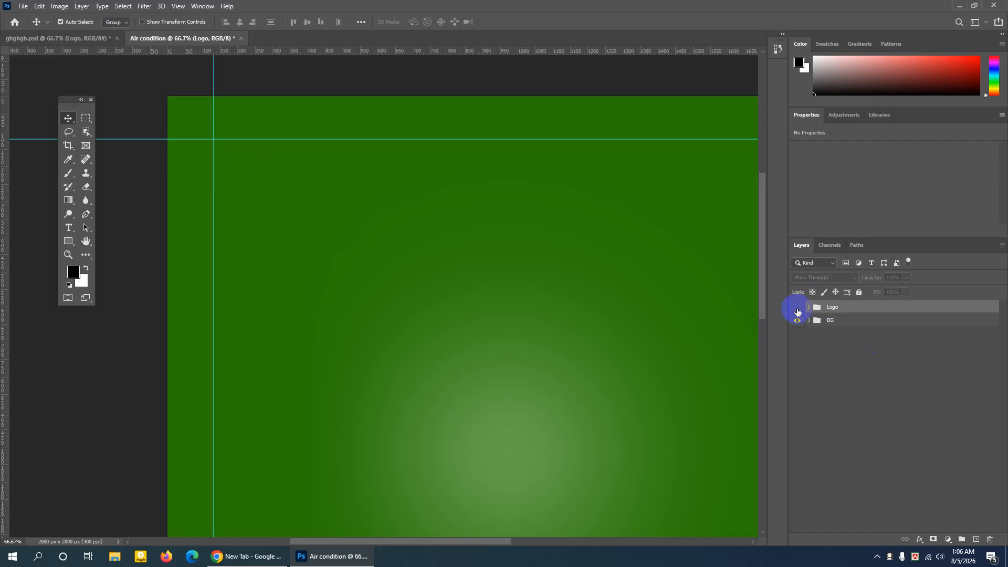
{"action": "left_click", "coordinate": [797, 308]}
{"action": "left_click", "coordinate": [798, 308]}
{"action": "left_click", "coordinate": [797, 308]}
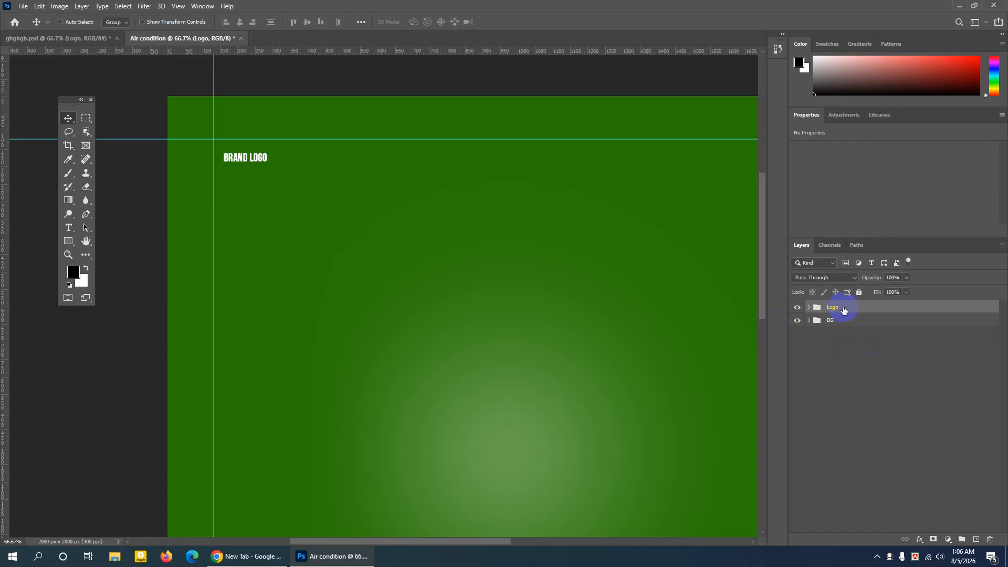
{"action": "key", "text": "ctrl+t"}
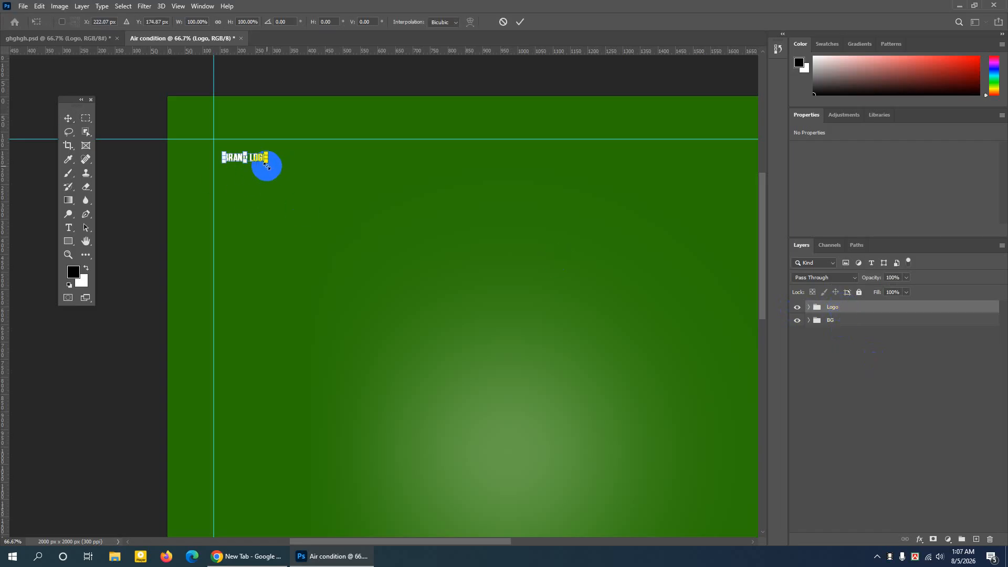
{"action": "left_click_drag", "start_coordinate": [267, 165], "coordinate": [284, 176]}
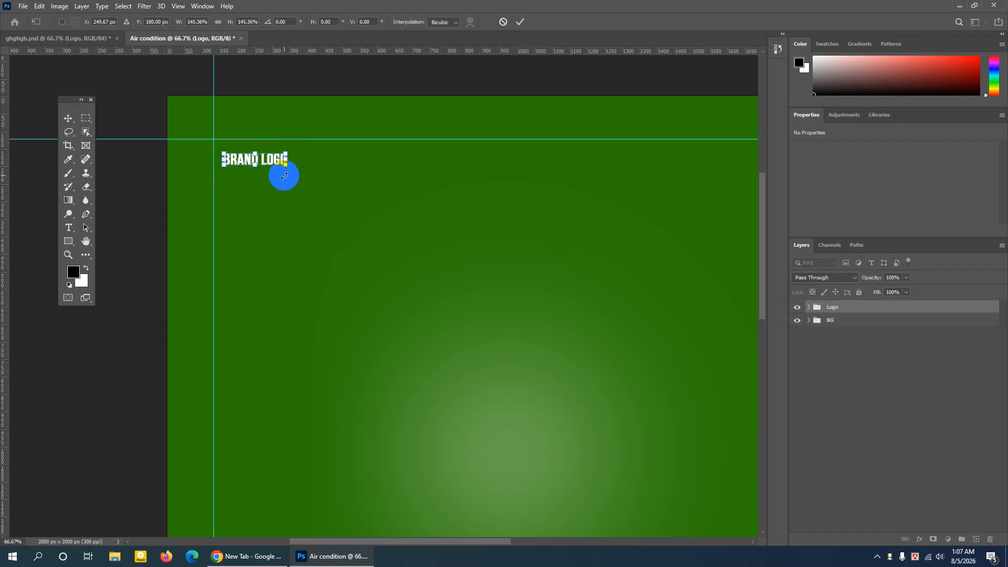
{"action": "left_click", "coordinate": [519, 24]}
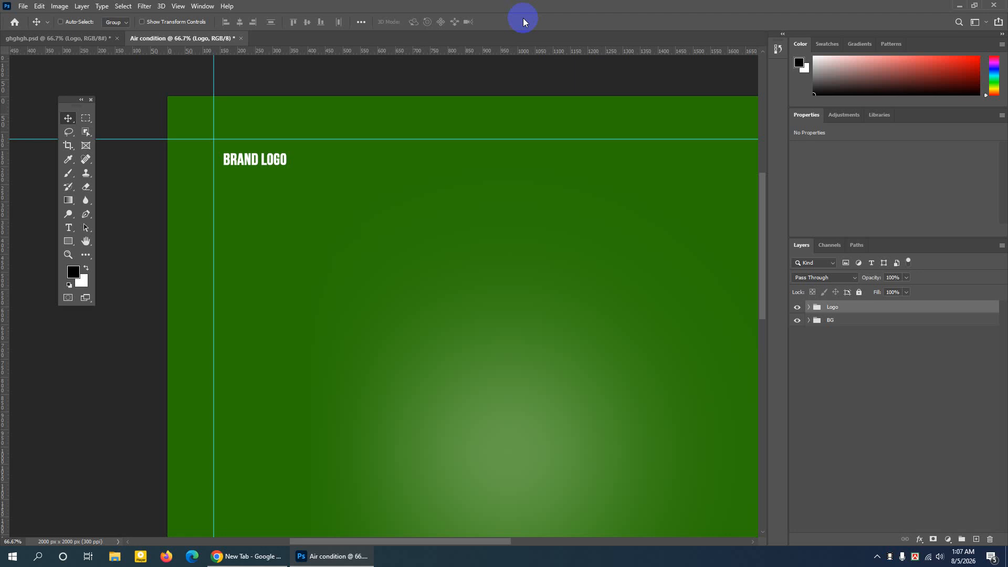
{"action": "key", "text": "ctrl+minus"}
{"action": "key", "text": "ctrl+minus"}
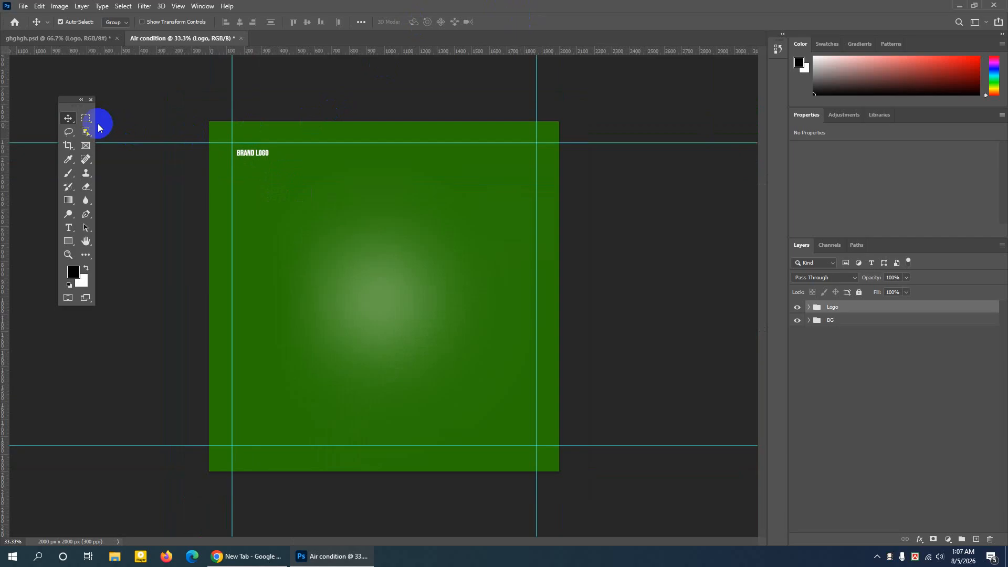
In ghghgh.psd, with Auto-Select set to Group, select the social icons' Follow Us Now group and check it by toggling its visibility
{"action": "left_click", "coordinate": [93, 38]}
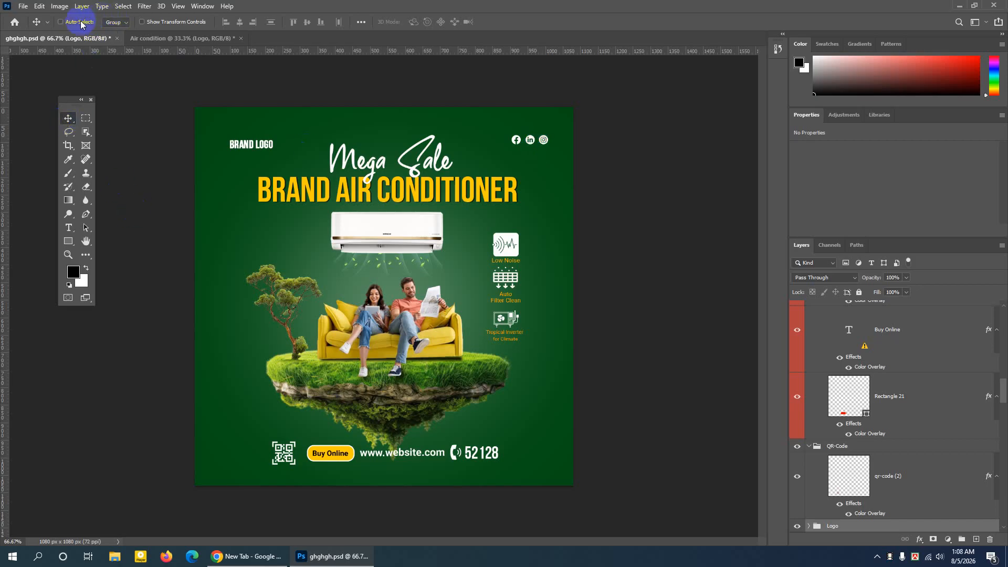
{"action": "left_click", "coordinate": [115, 22]}
{"action": "left_click", "coordinate": [112, 31]}
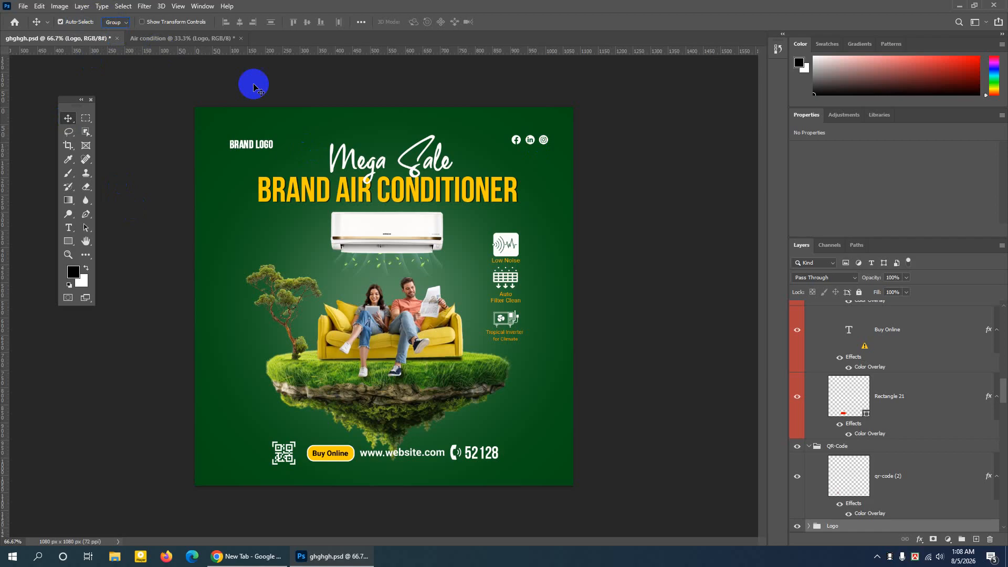
{"action": "left_click", "coordinate": [544, 143]}
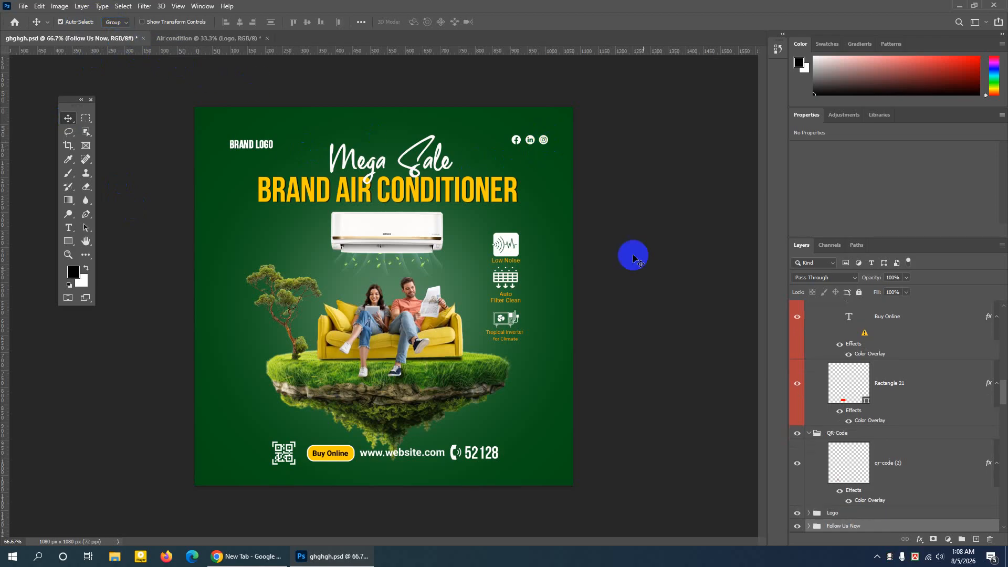
{"action": "scroll", "coordinate": [797, 504], "scroll_direction": "down", "scroll_amount": 2}
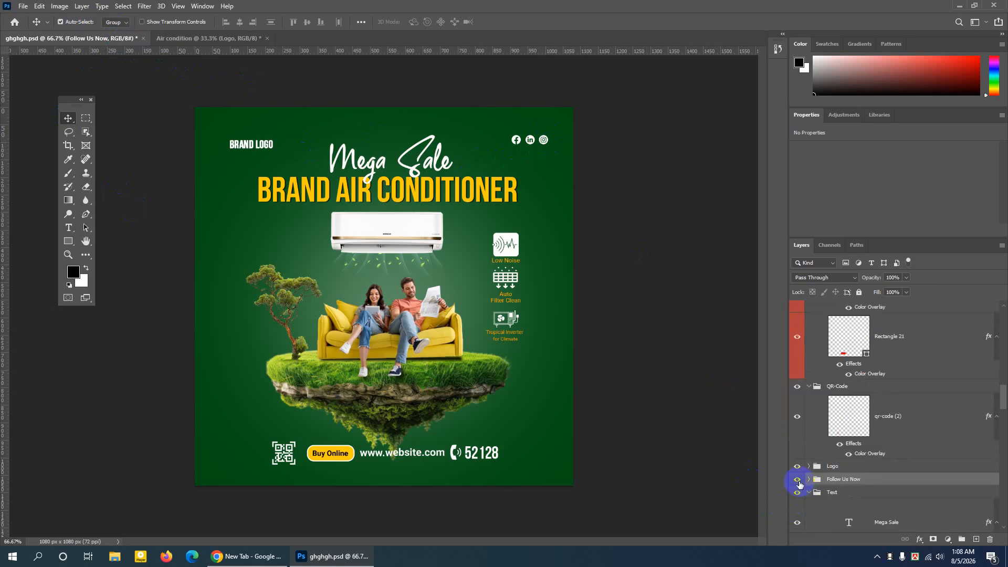
{"action": "left_click", "coordinate": [797, 481]}
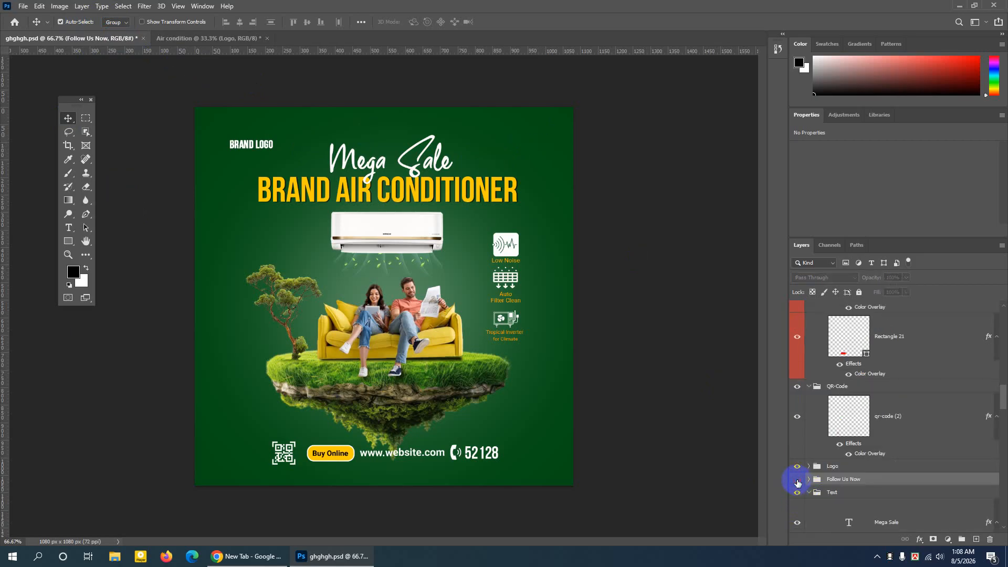
{"action": "left_click", "coordinate": [798, 480]}
{"action": "left_click", "coordinate": [797, 481]}
{"action": "left_click", "coordinate": [797, 481]}
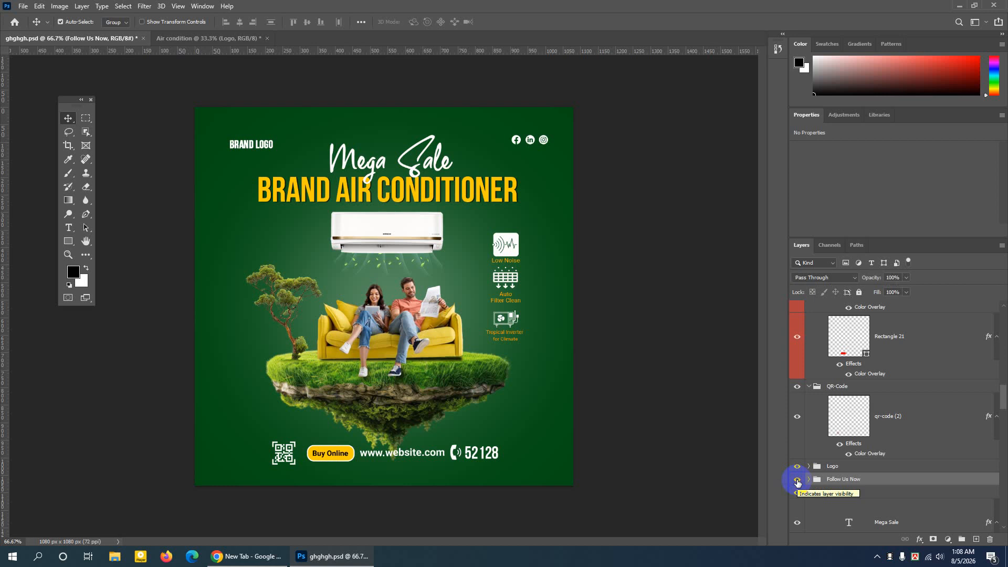
Duplicate the Follow Us Now group into the Air condition document
{"action": "right_click", "coordinate": [865, 481]}
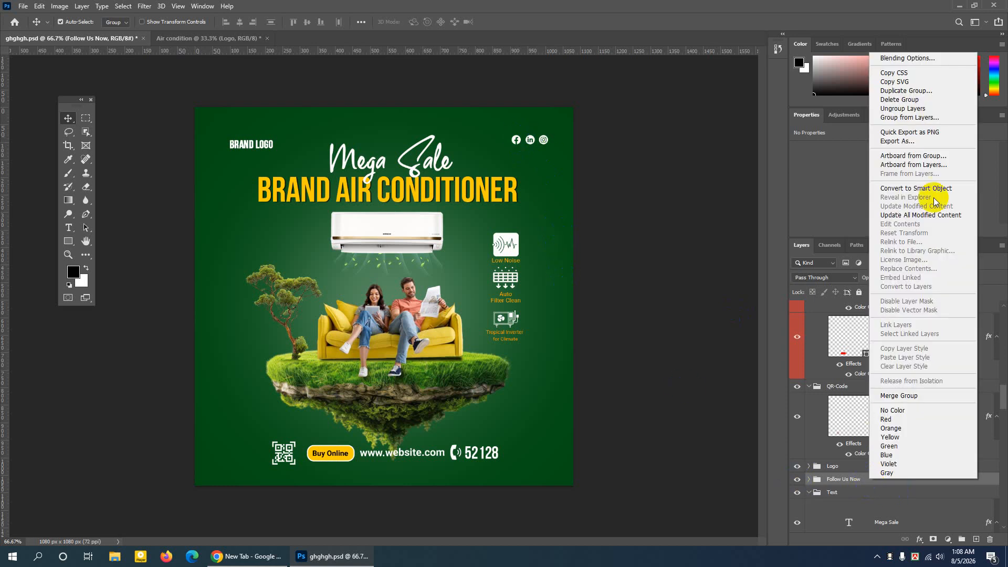
{"action": "left_click", "coordinate": [880, 91]}
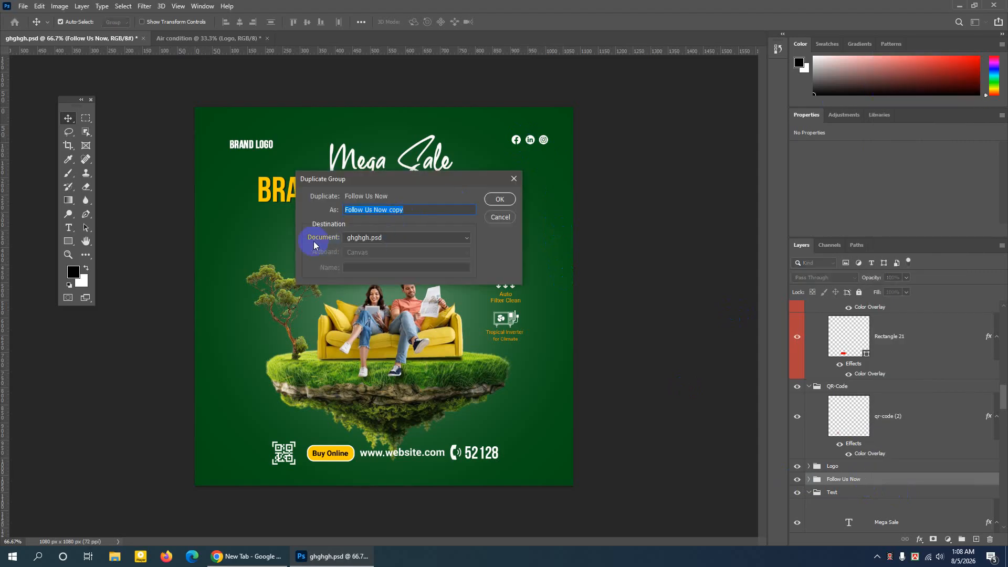
{"action": "left_click", "coordinate": [356, 238]}
{"action": "left_click", "coordinate": [356, 257]}
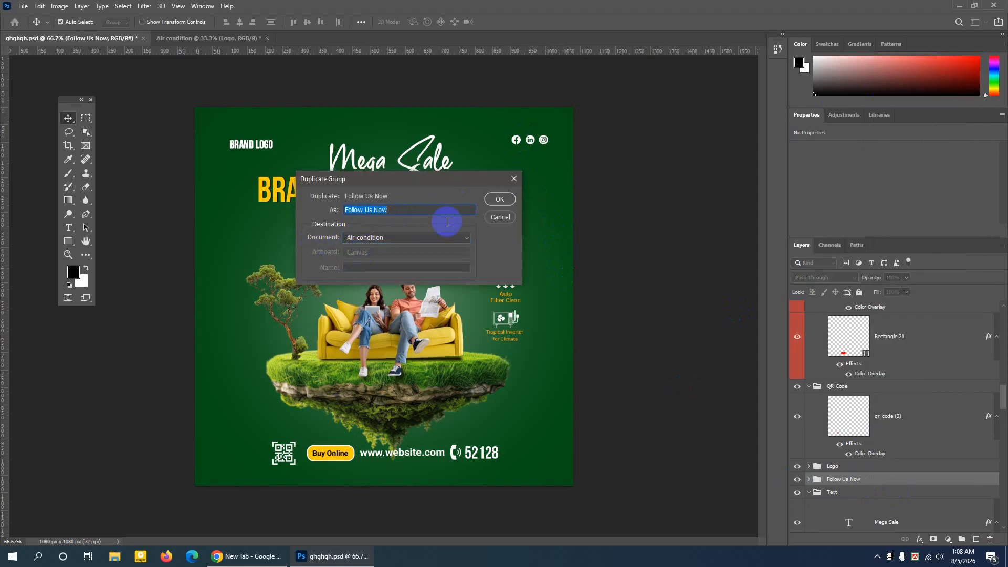
{"action": "left_click", "coordinate": [501, 199]}
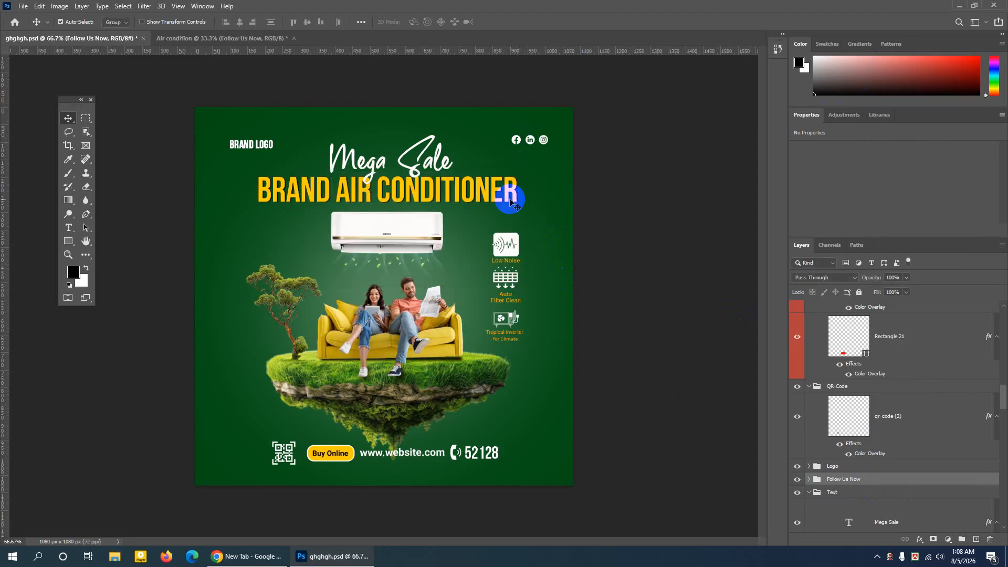
Switch to the Air condition document and select the Follow Us Now group, keeping Auto-Select set to Group
{"action": "left_click", "coordinate": [169, 37]}
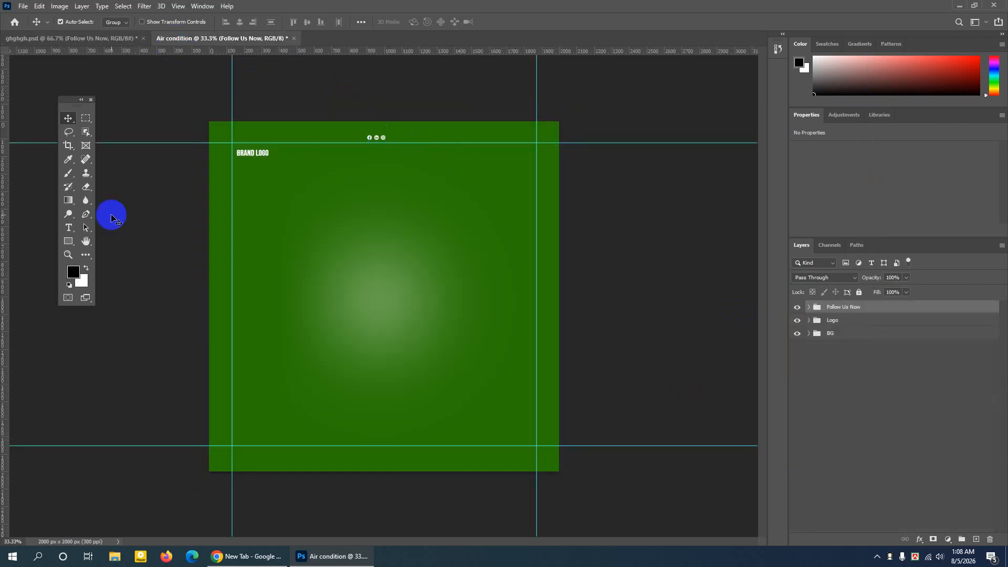
{"action": "left_click", "coordinate": [69, 255]}
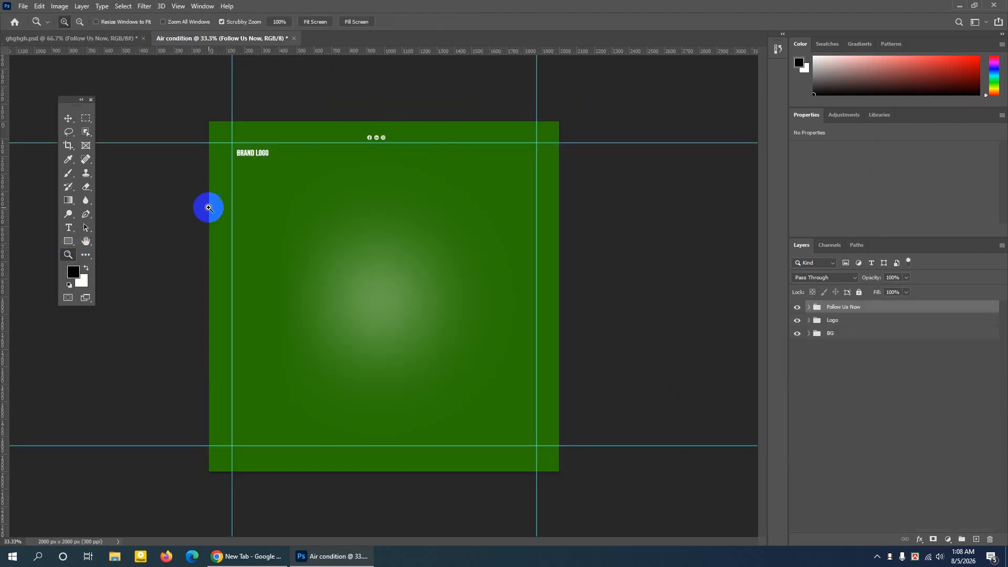
{"action": "left_click_drag", "start_coordinate": [371, 175], "coordinate": [387, 140]}
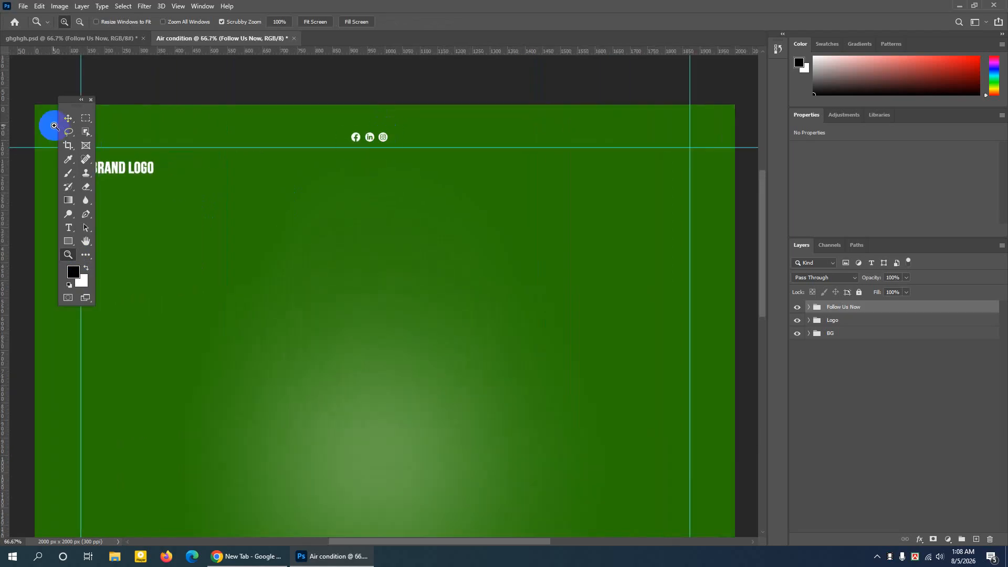
{"action": "left_click", "coordinate": [68, 118]}
{"action": "left_click", "coordinate": [85, 25]}
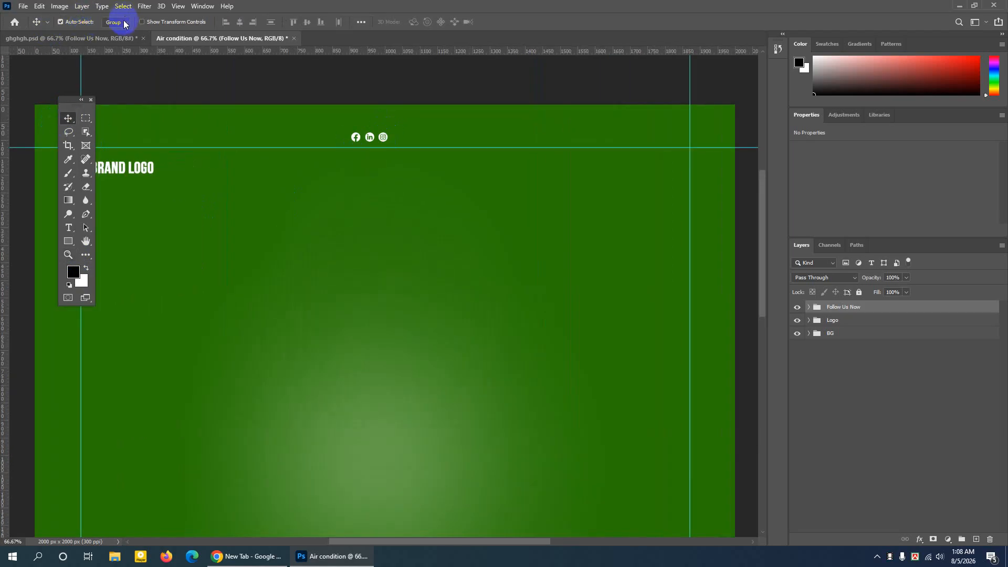
{"action": "left_click", "coordinate": [387, 143]}
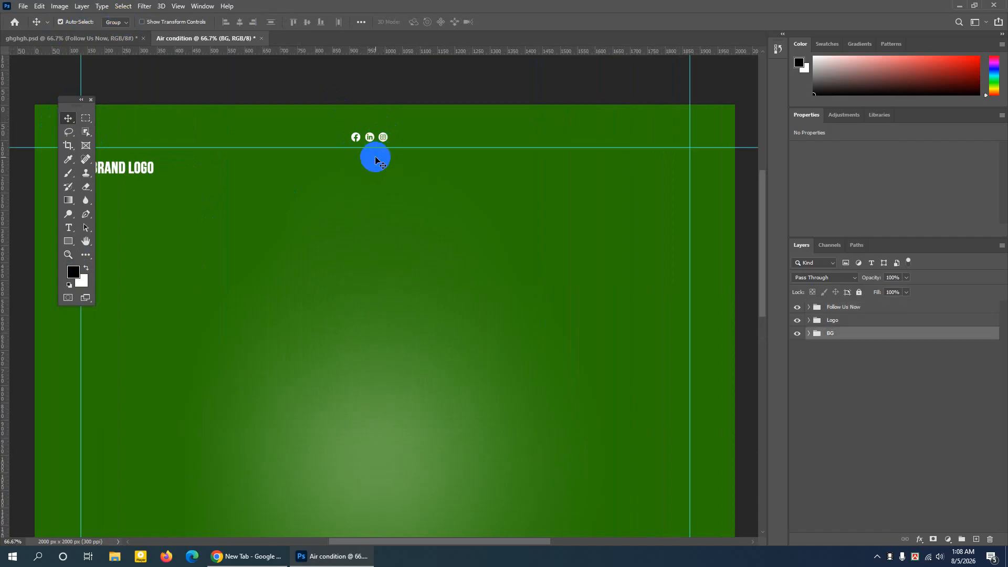
{"action": "left_click", "coordinate": [114, 22]}
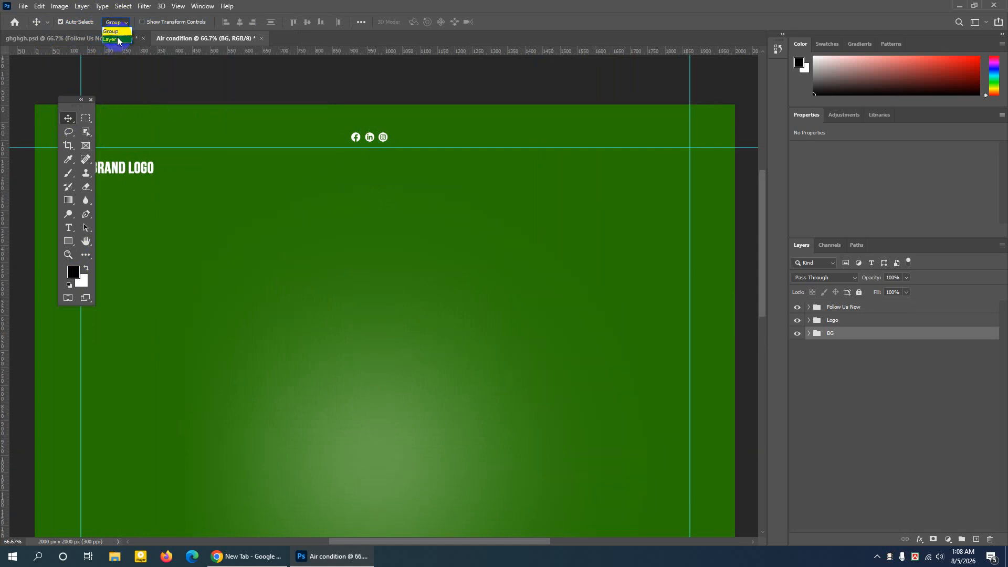
{"action": "left_click", "coordinate": [113, 21]}
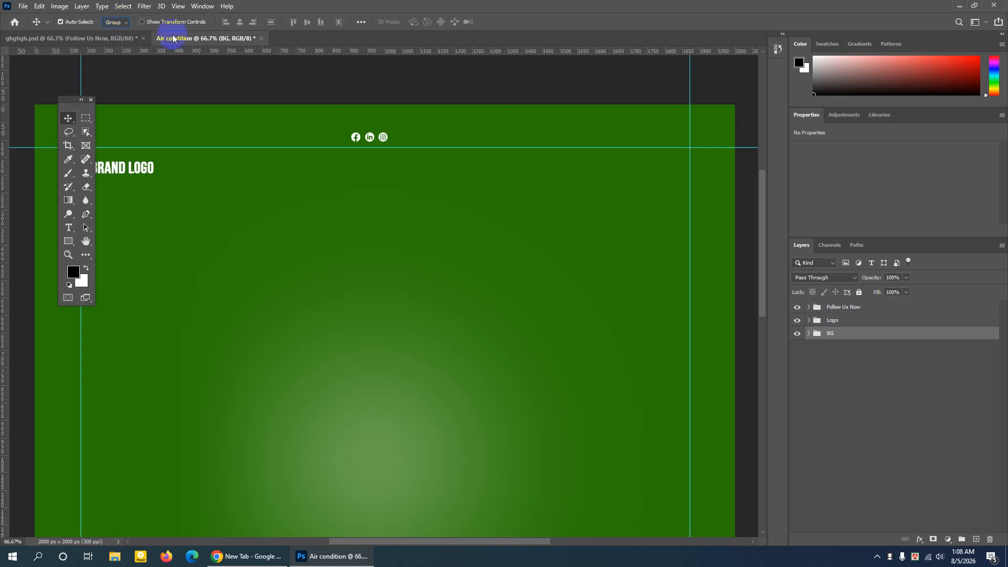
{"action": "left_click", "coordinate": [844, 311]}
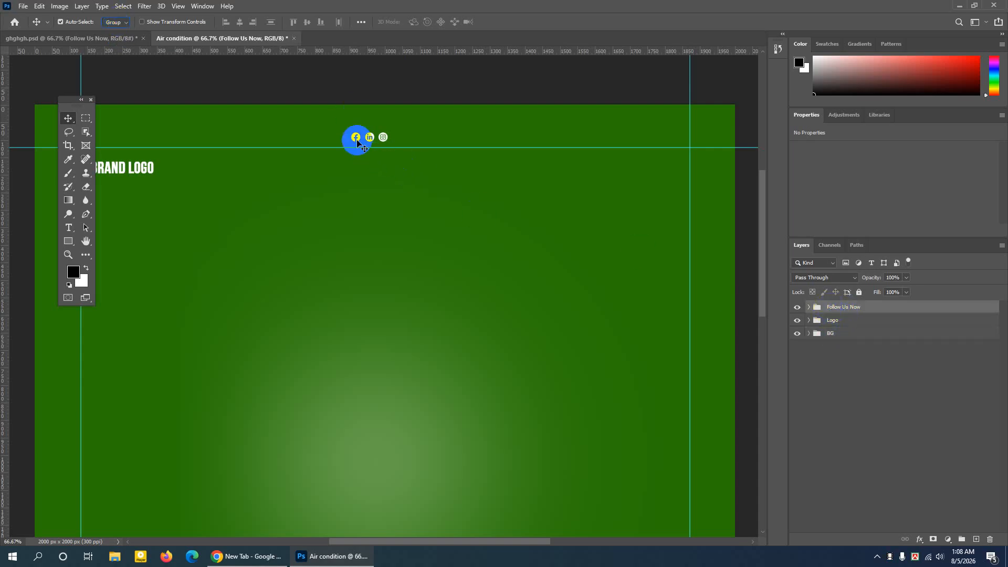
Inspect the Facebook, Linkedin and Instagram layers inside the Follow Us Now group, leaving the group collapsed
{"action": "left_click", "coordinate": [809, 307]}
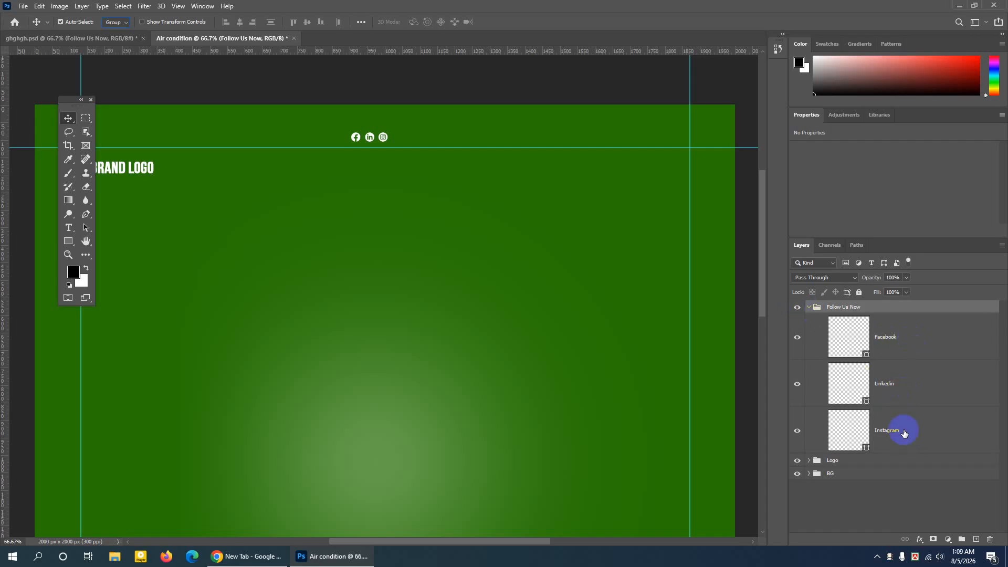
{"action": "left_click", "coordinate": [809, 307]}
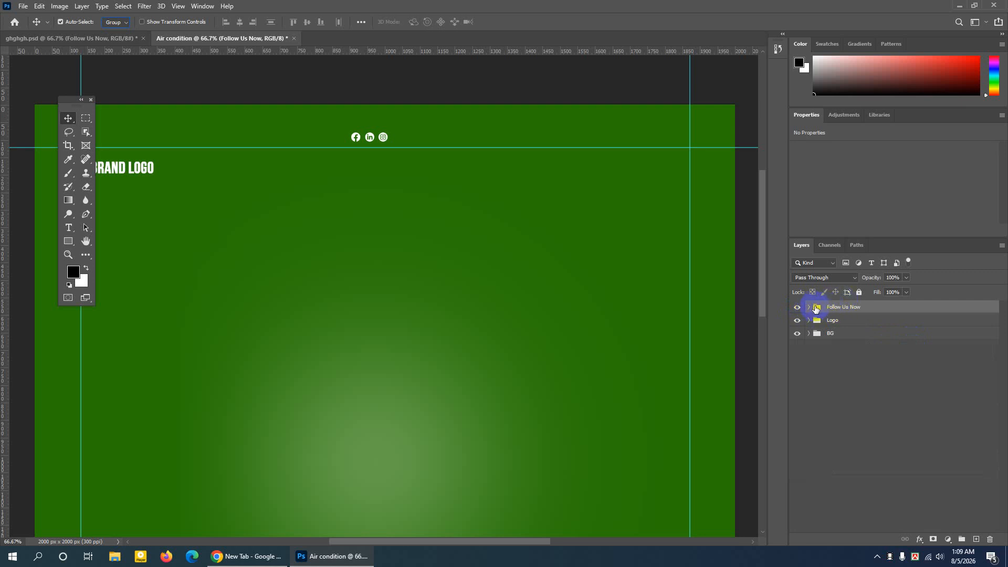
{"action": "left_click", "coordinate": [809, 308]}
{"action": "left_click", "coordinate": [890, 341]}
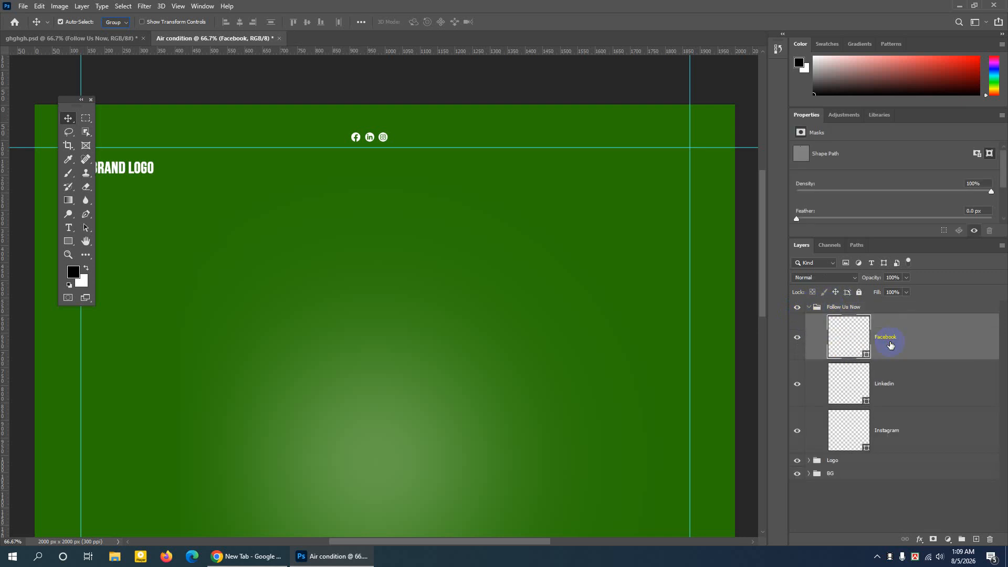
{"action": "double_click", "coordinate": [893, 345]}
{"action": "left_click", "coordinate": [839, 315]}
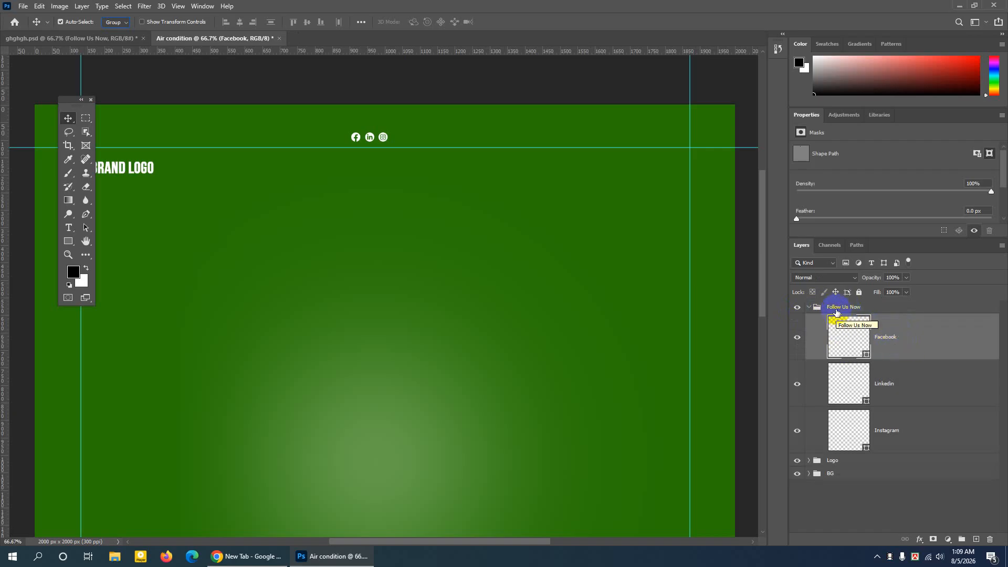
{"action": "right_click", "coordinate": [905, 328]}
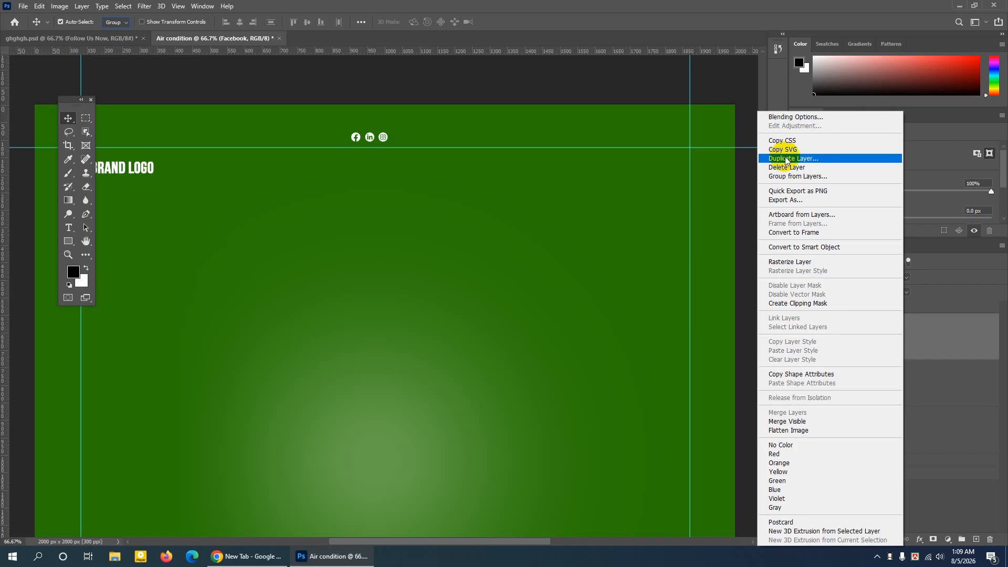
{"action": "left_click", "coordinate": [944, 342]}
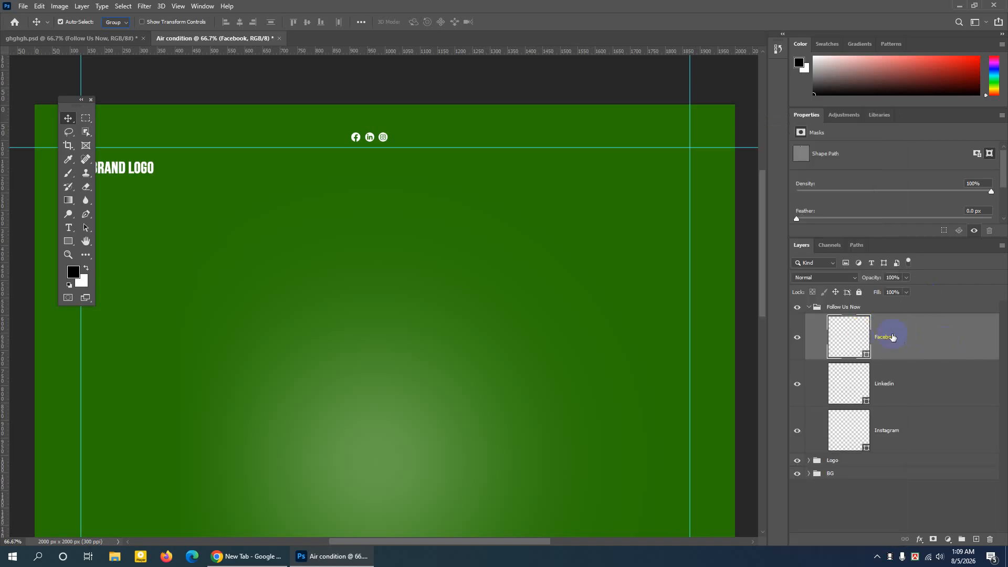
{"action": "left_click", "coordinate": [810, 307]}
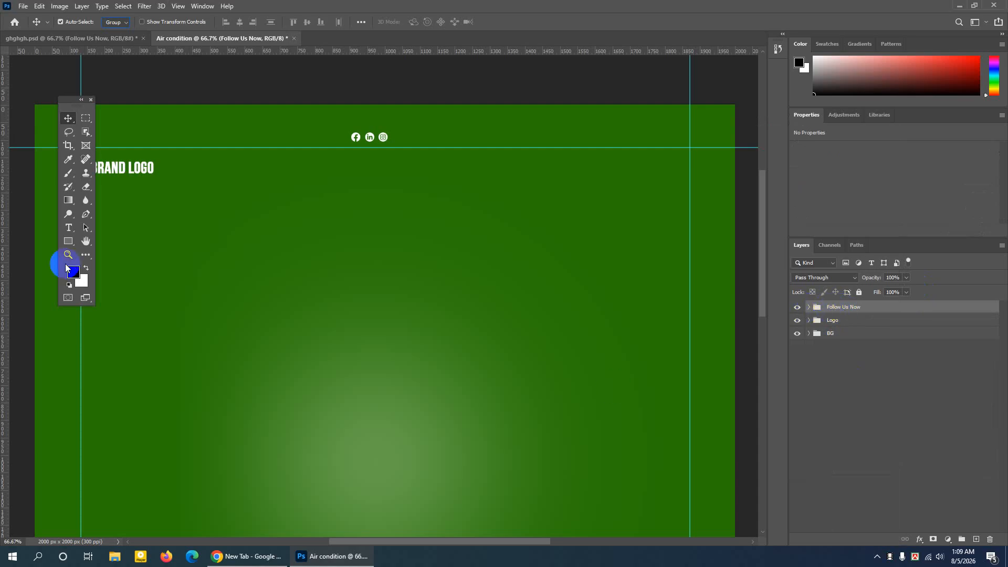
With Auto-Select set to Group, move the social icons just inside the canvas's upper-right guide corner, level with the BRAND LOGO text
{"action": "left_click", "coordinate": [112, 22]}
{"action": "left_click", "coordinate": [112, 30]}
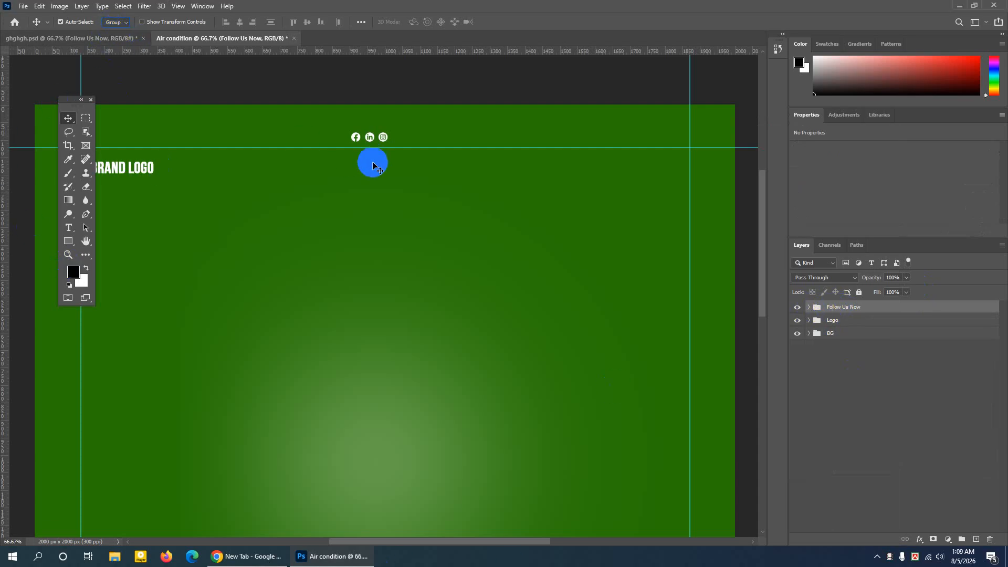
{"action": "left_click", "coordinate": [384, 135]}
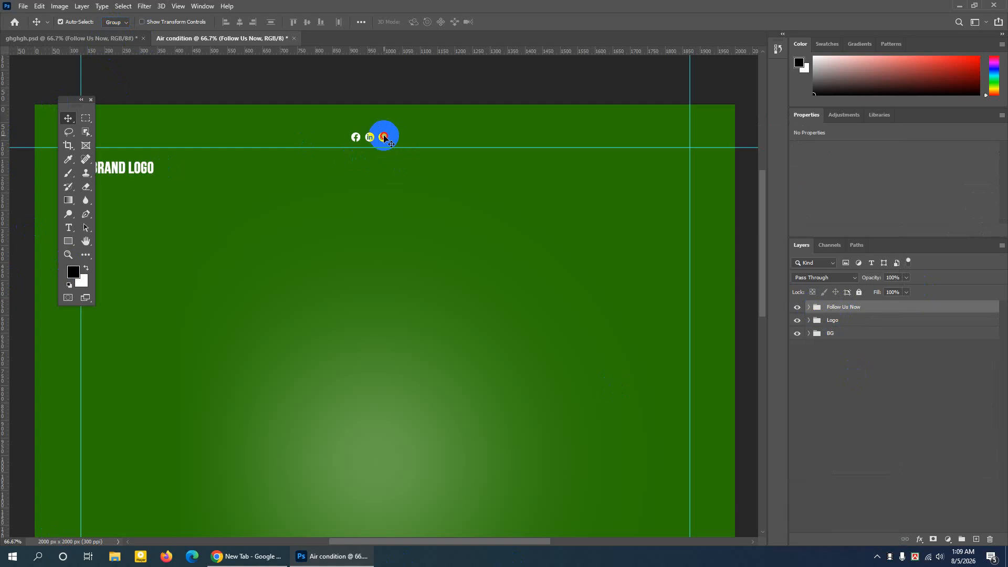
{"action": "left_click_drag", "start_coordinate": [383, 136], "coordinate": [671, 170]}
Scale the Follow Us Now group up proportionally to about 157%, keeping its upper-right corner in place
{"action": "key", "text": "ctrl+t"}
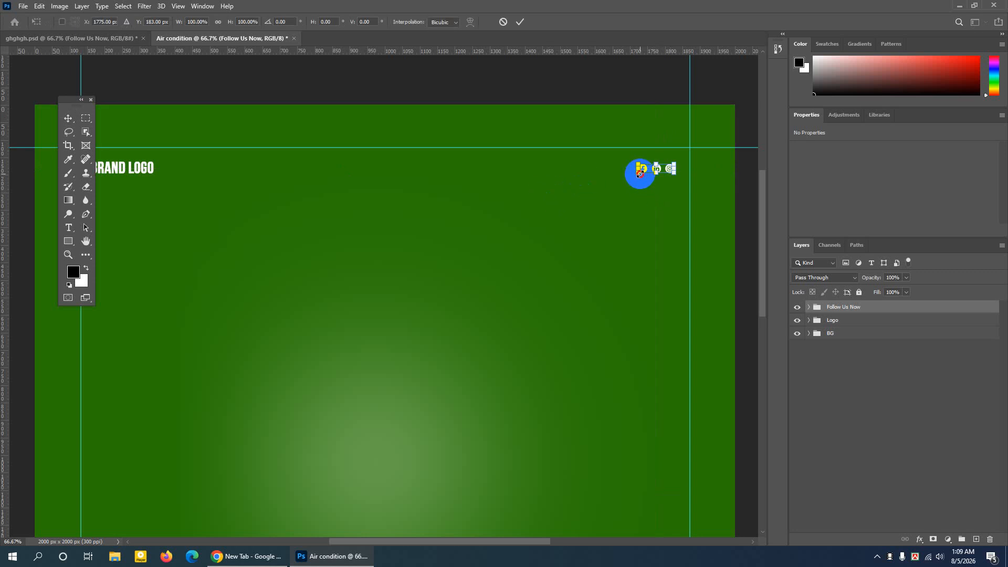
{"action": "left_click_drag", "start_coordinate": [639, 174], "coordinate": [617, 178]}
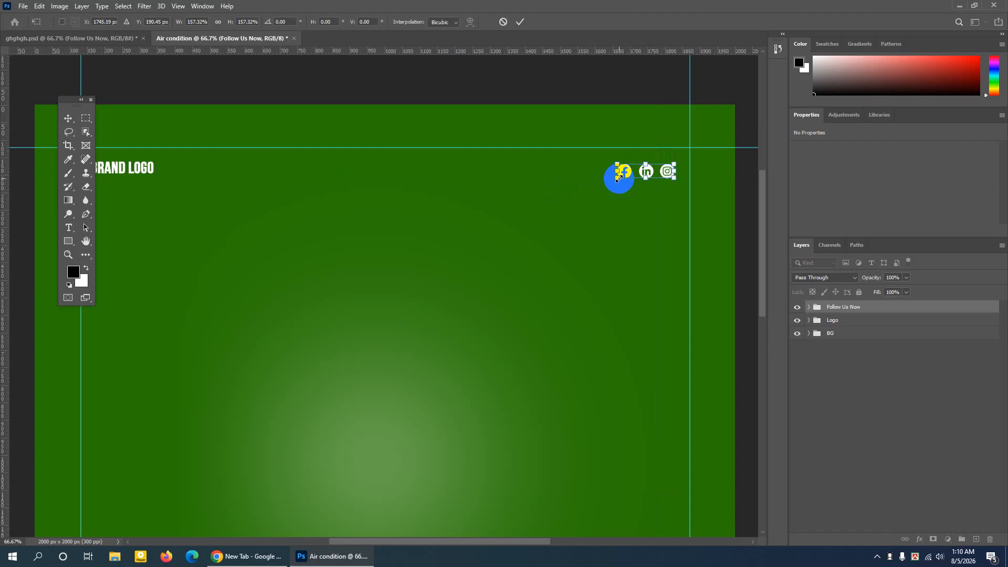
{"action": "left_click", "coordinate": [519, 22]}
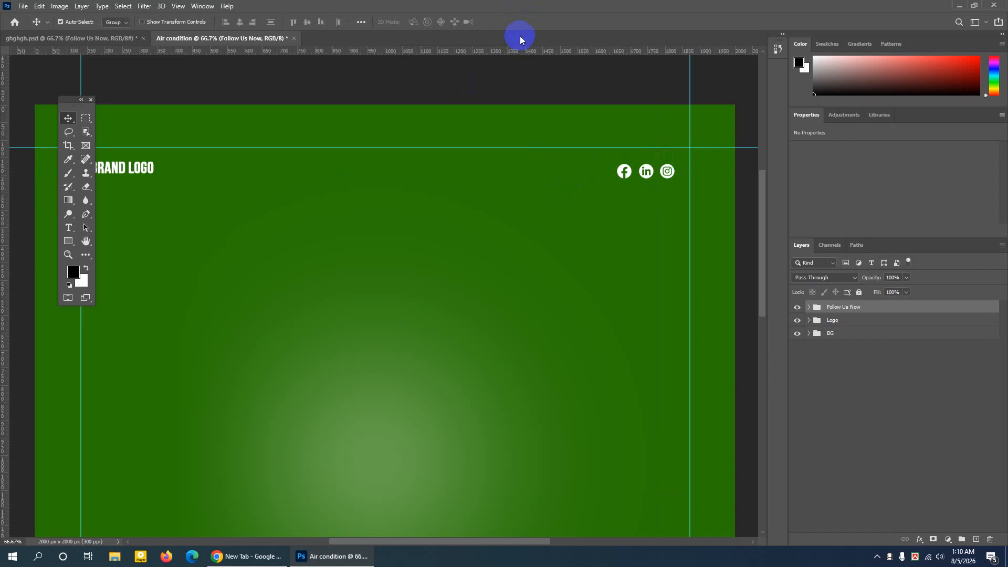
{"action": "left_click", "coordinate": [476, 84]}
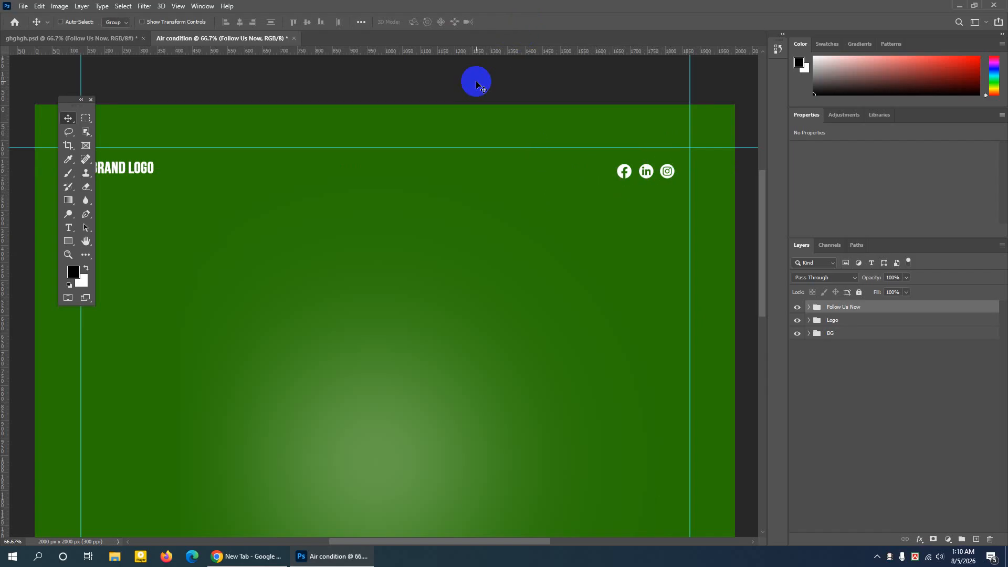
{"action": "key", "text": "ctrl+minus"}
{"action": "key", "text": "ctrl+minus"}
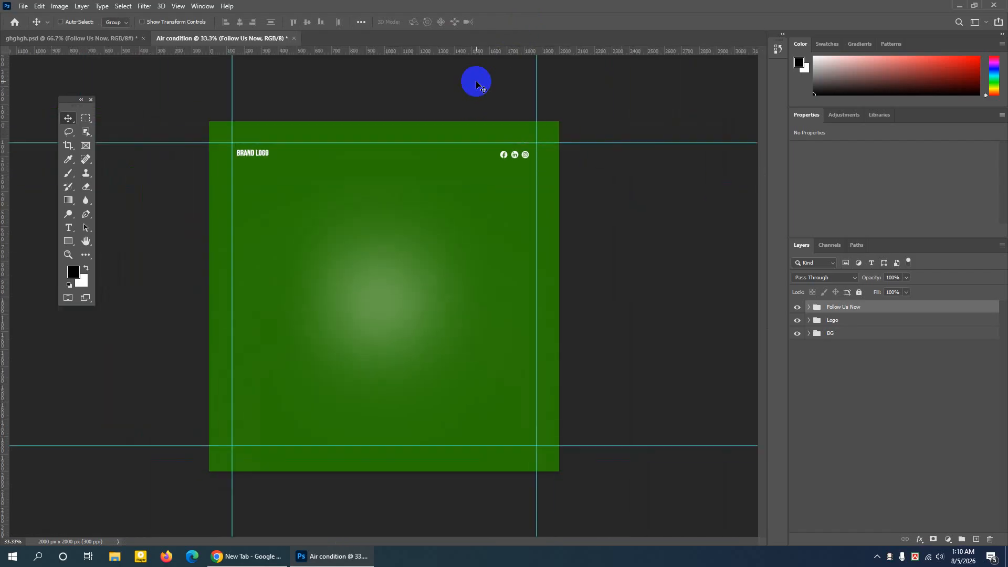
In ghghgh.psd, select the headline's Text group with Auto-Select set to Group, collapse it and check its contents by toggling visibility
{"action": "left_click", "coordinate": [105, 39]}
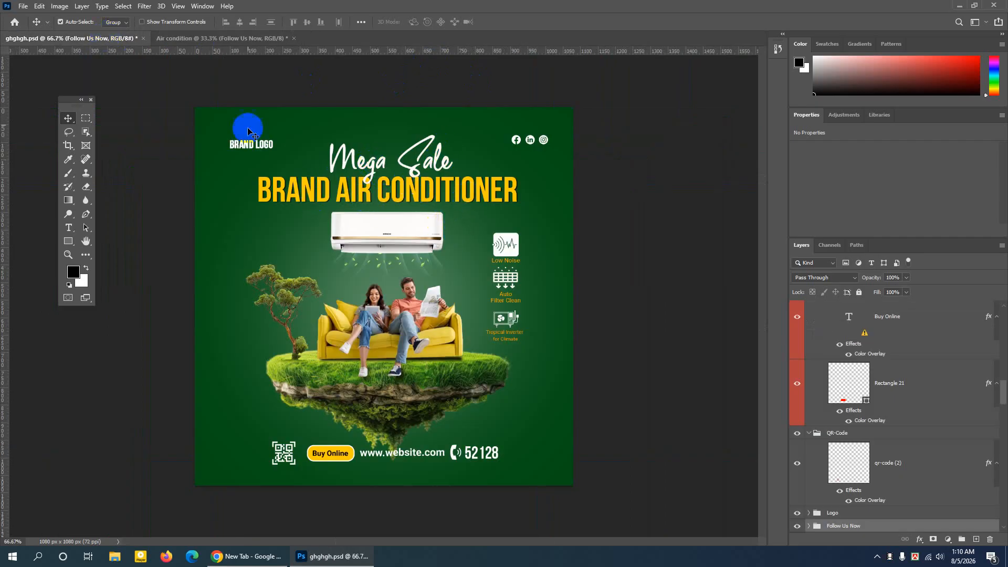
{"action": "left_click", "coordinate": [127, 22]}
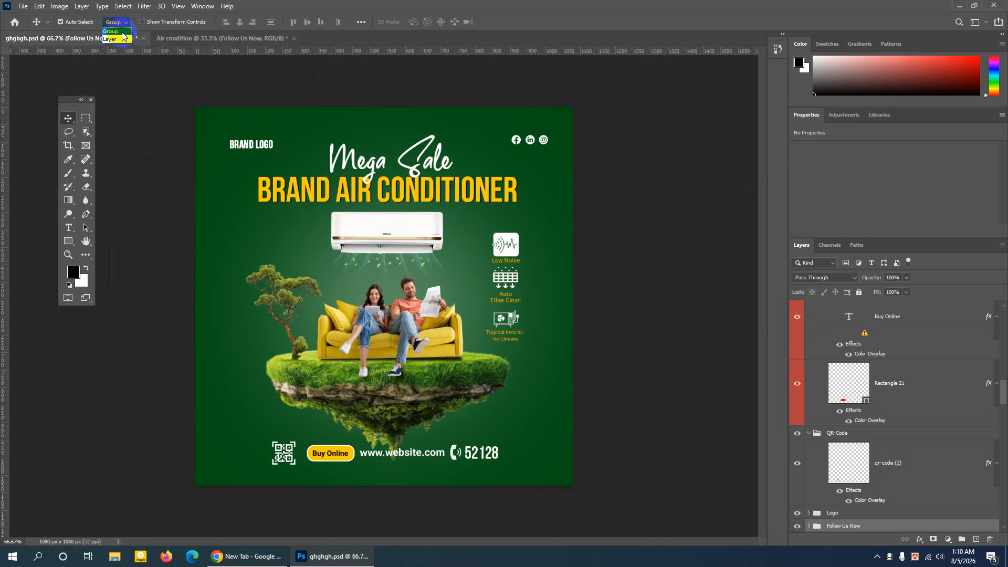
{"action": "left_click", "coordinate": [122, 33]}
{"action": "left_click", "coordinate": [416, 191]}
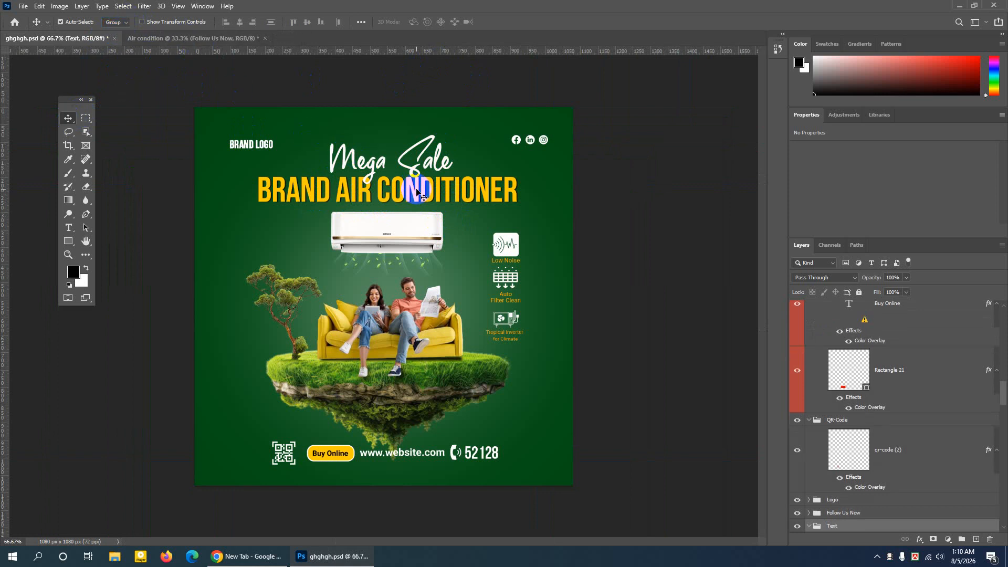
{"action": "scroll", "coordinate": [846, 505], "scroll_direction": "down", "scroll_amount": 1}
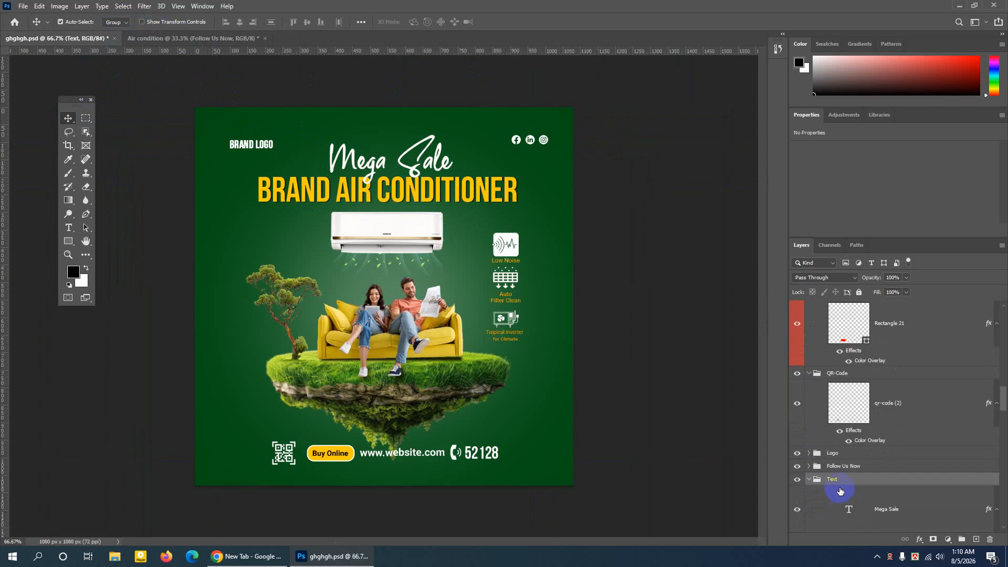
{"action": "left_click", "coordinate": [810, 480]}
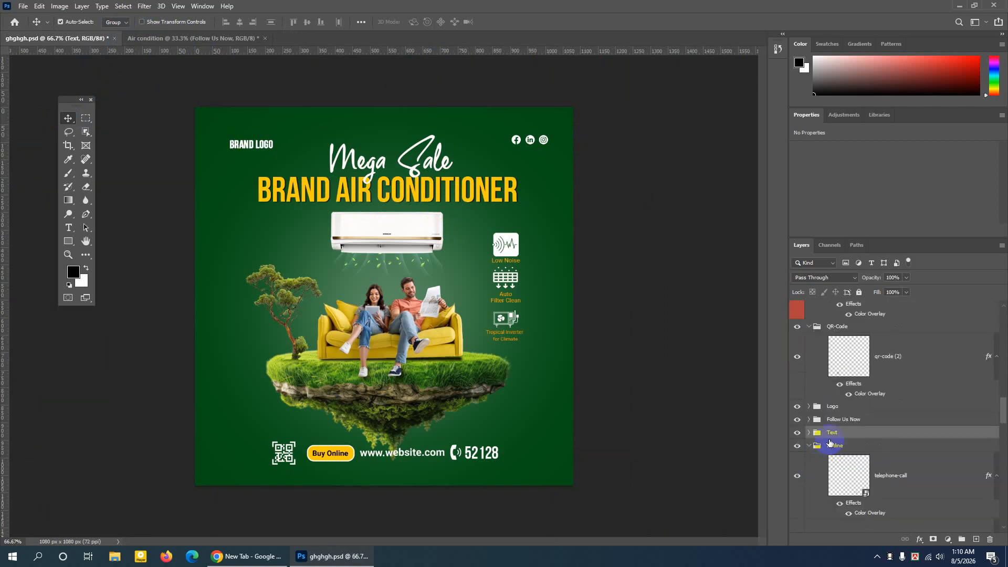
{"action": "left_click", "coordinate": [797, 433]}
{"action": "left_click", "coordinate": [797, 434]}
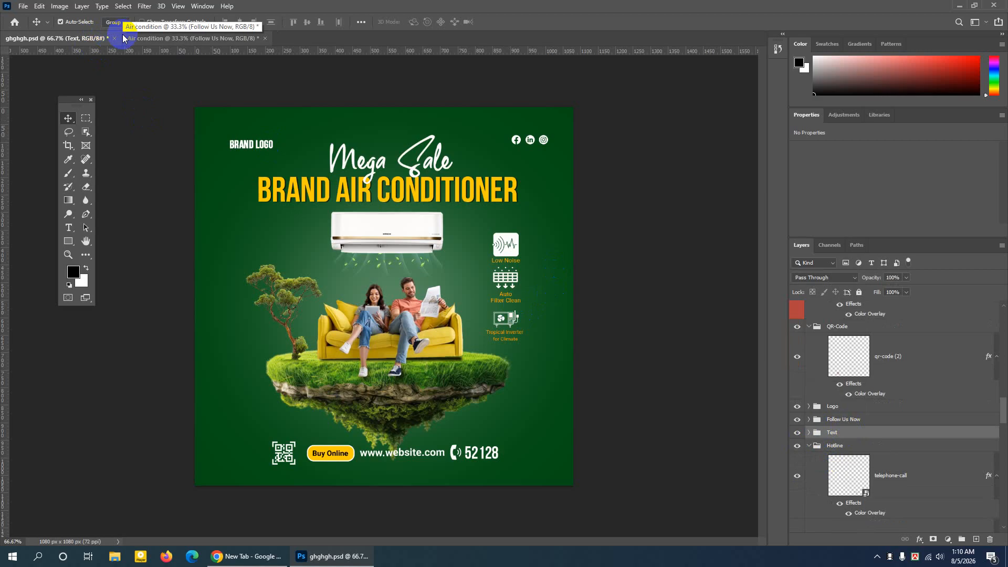
Compare the headline area of the ghghgh.psd reference with the empty space under the logo row in the Air condition document
{"action": "left_click", "coordinate": [145, 39]}
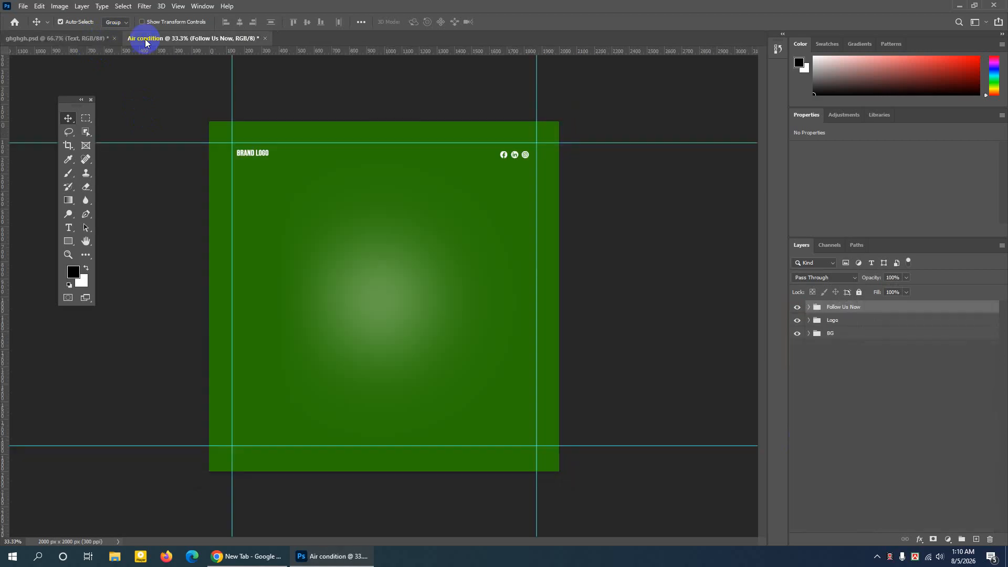
{"action": "left_click", "coordinate": [81, 39]}
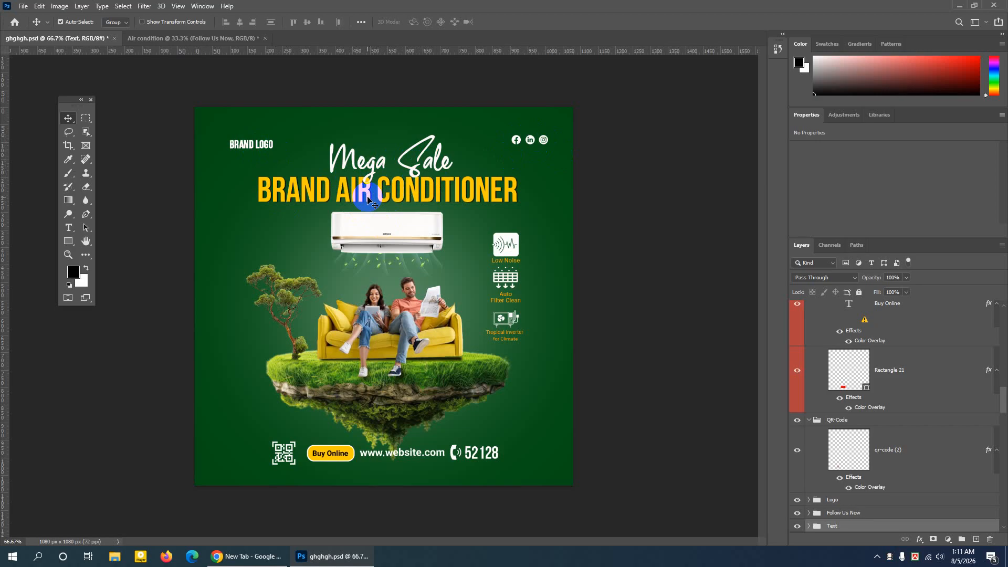
{"action": "left_click", "coordinate": [191, 39]}
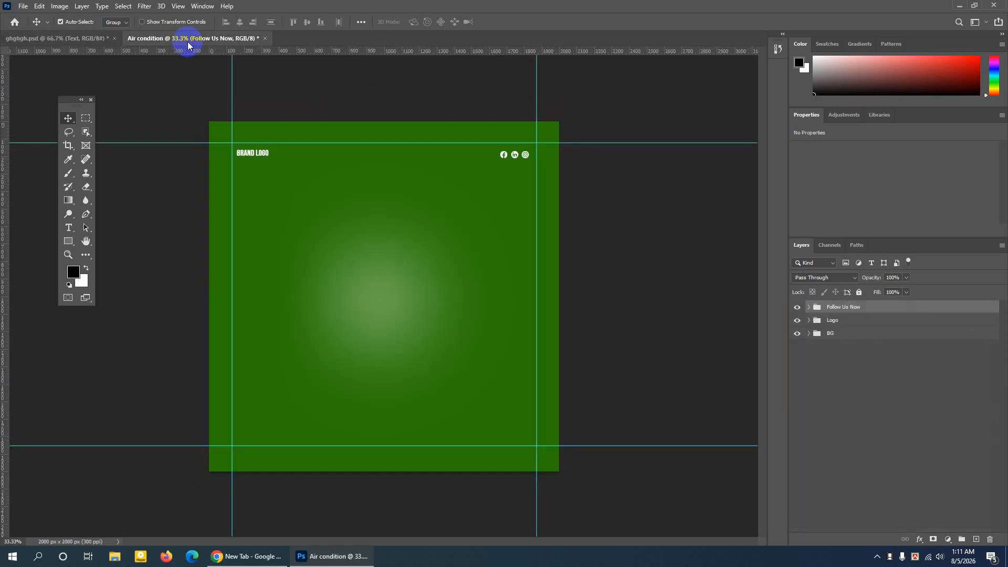
{"action": "left_click", "coordinate": [70, 40]}
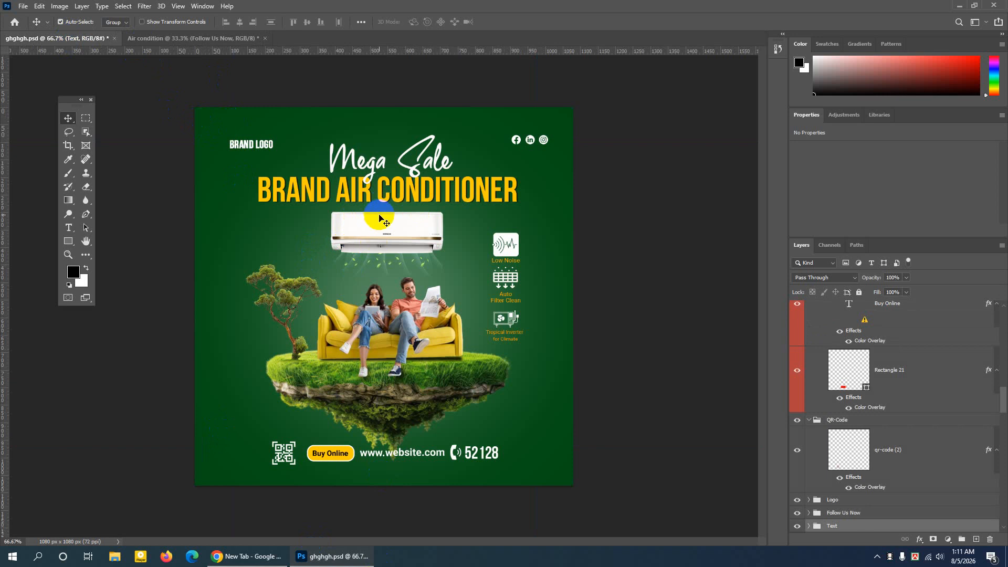
{"action": "left_click", "coordinate": [141, 38]}
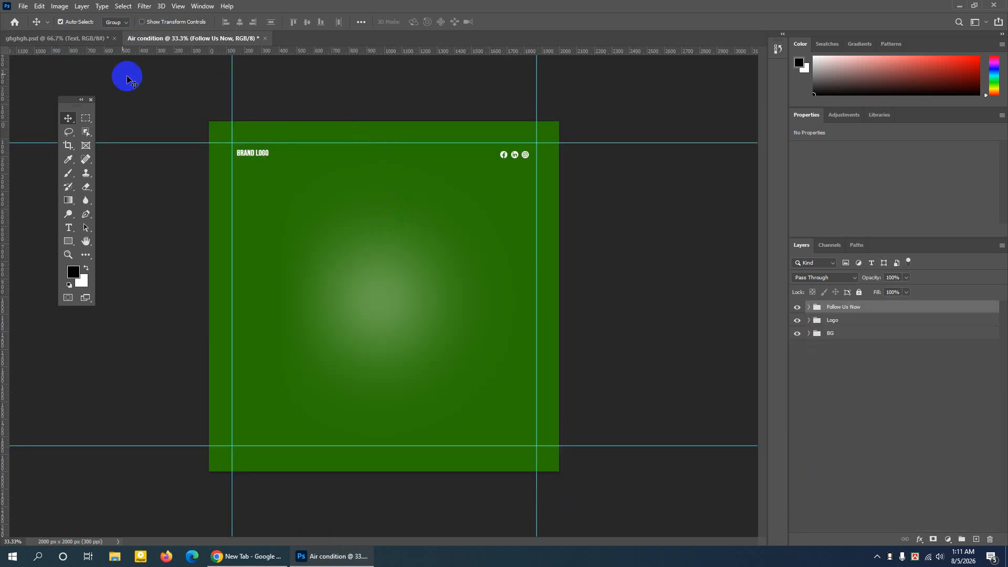
{"action": "left_click", "coordinate": [71, 38]}
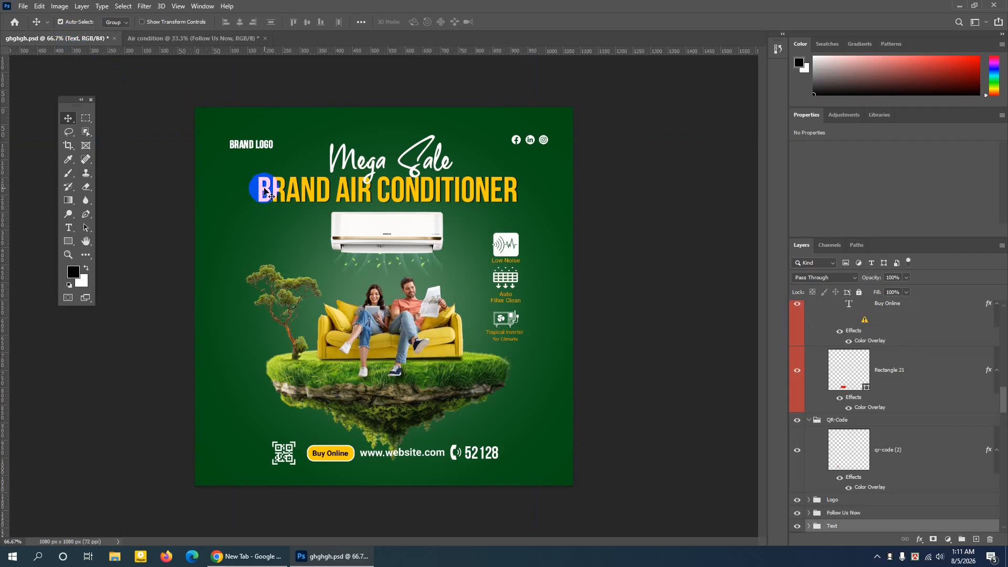
{"action": "left_click", "coordinate": [139, 39]}
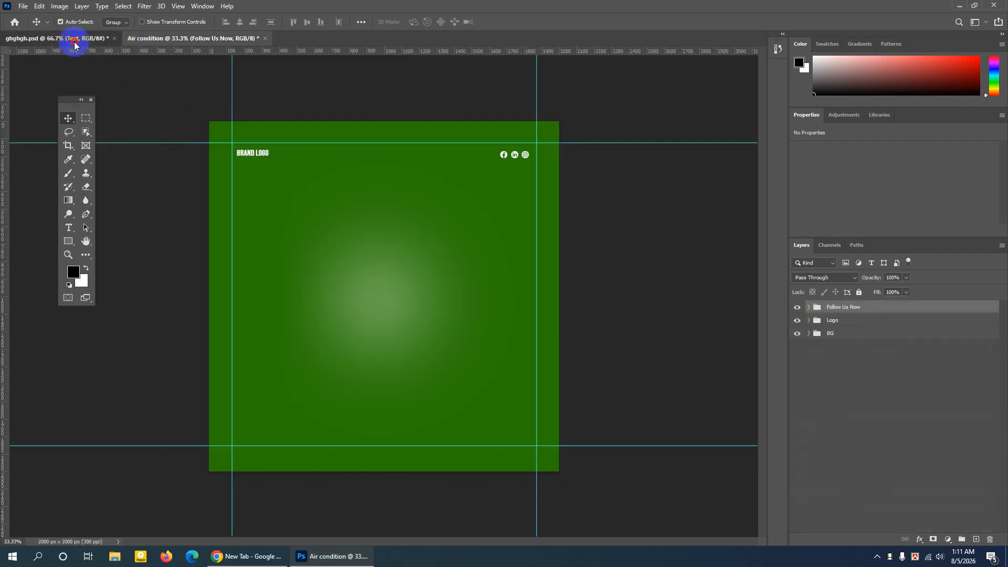
{"action": "left_click", "coordinate": [74, 42]}
{"action": "left_click", "coordinate": [168, 41]}
{"action": "left_click", "coordinate": [84, 41]}
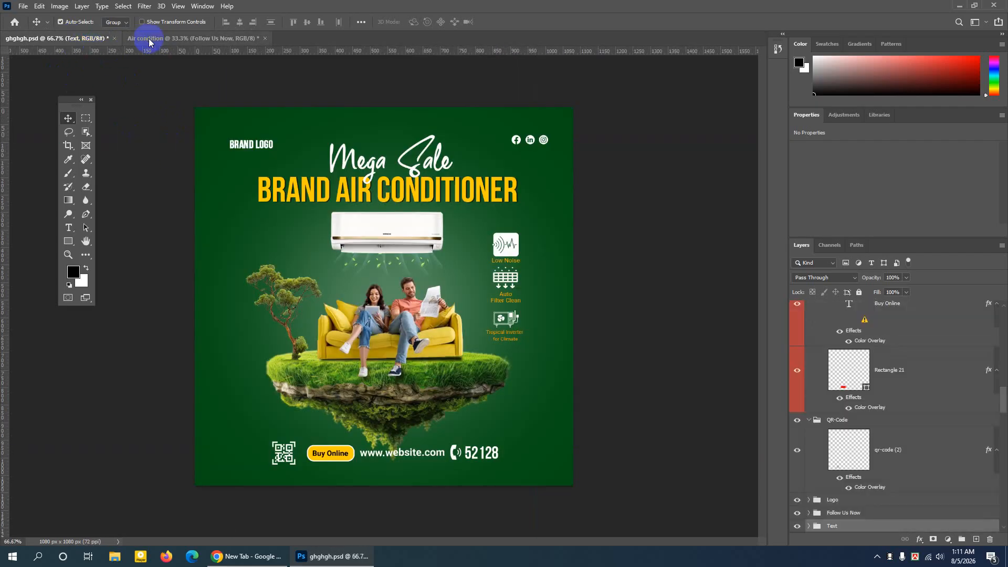
{"action": "left_click", "coordinate": [147, 40]}
{"action": "left_click", "coordinate": [78, 39]}
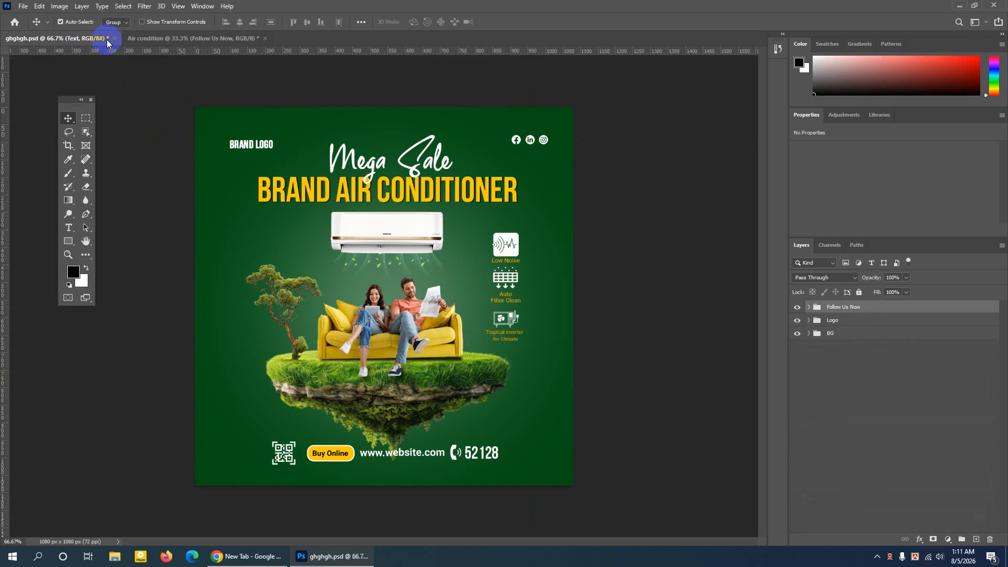
{"action": "left_click", "coordinate": [160, 42]}
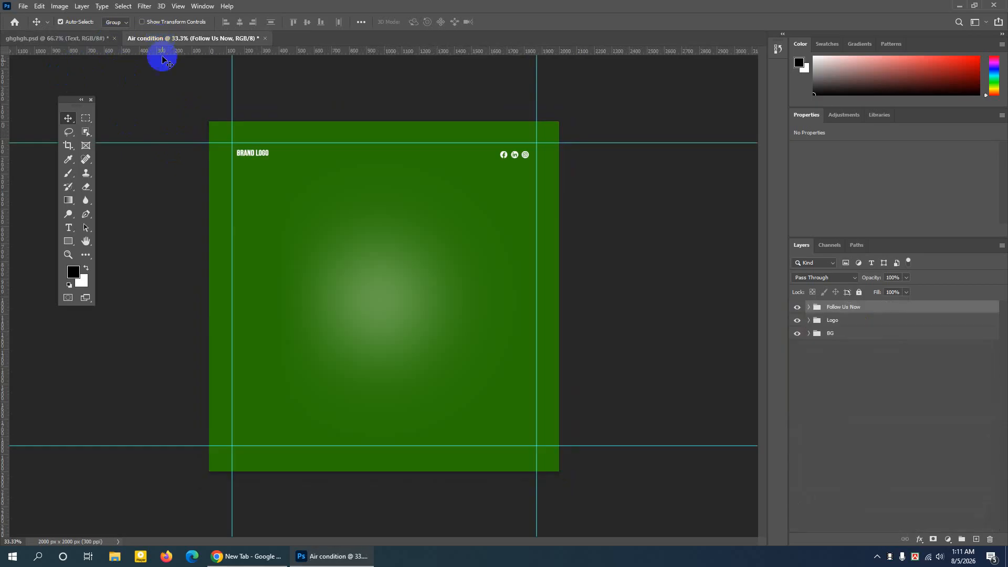
{"action": "left_click", "coordinate": [68, 40]}
{"action": "left_click", "coordinate": [180, 41]}
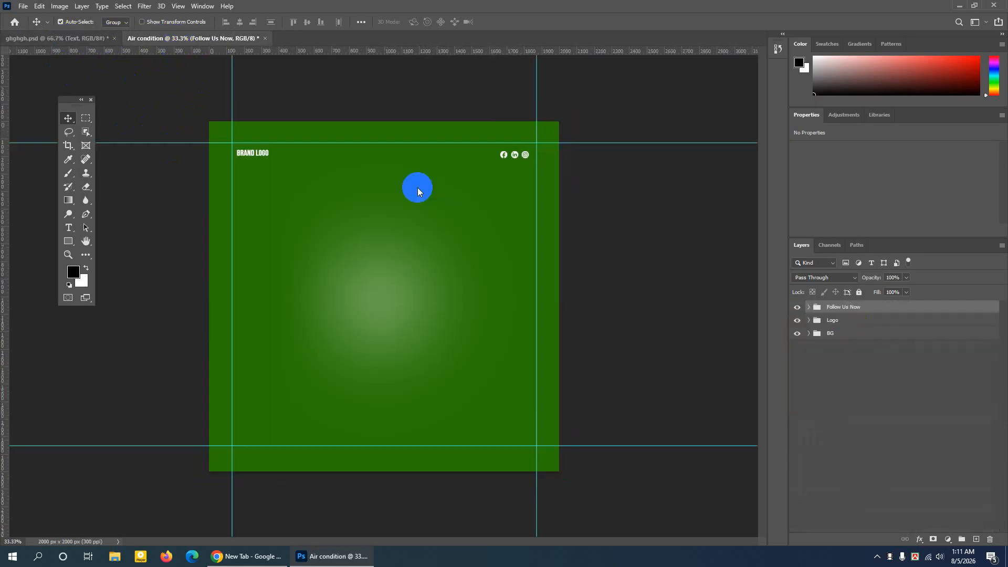
Duplicate the Text group from ghghgh.psd into the Air condition document as Text, and switch to that document
{"action": "left_click", "coordinate": [46, 38]}
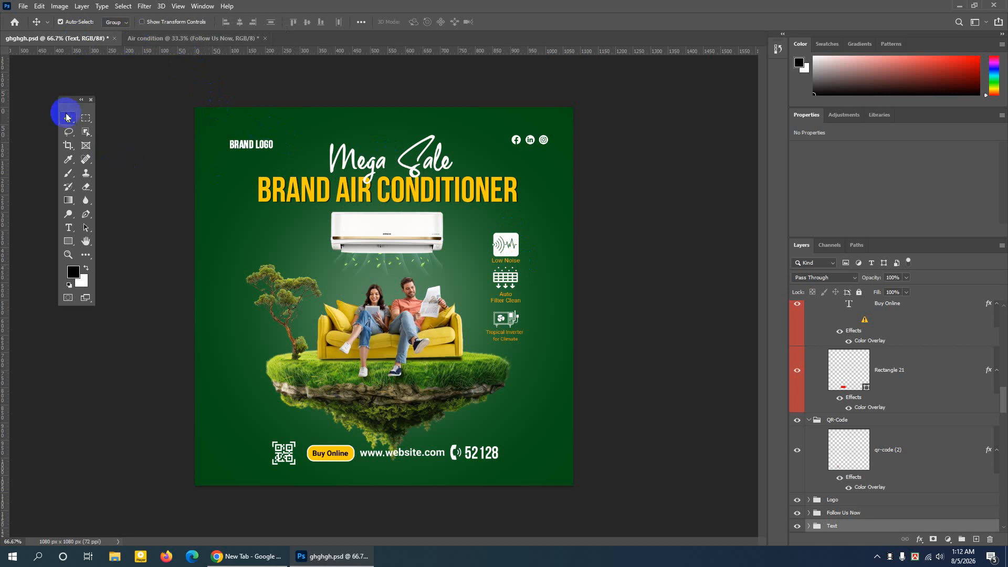
{"action": "left_click", "coordinate": [112, 23]}
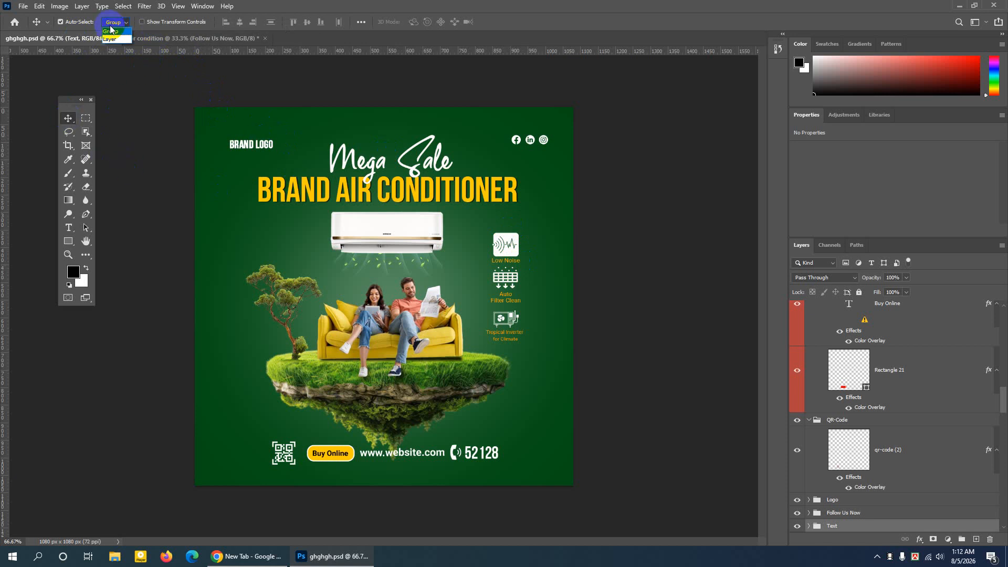
{"action": "left_click", "coordinate": [110, 31]}
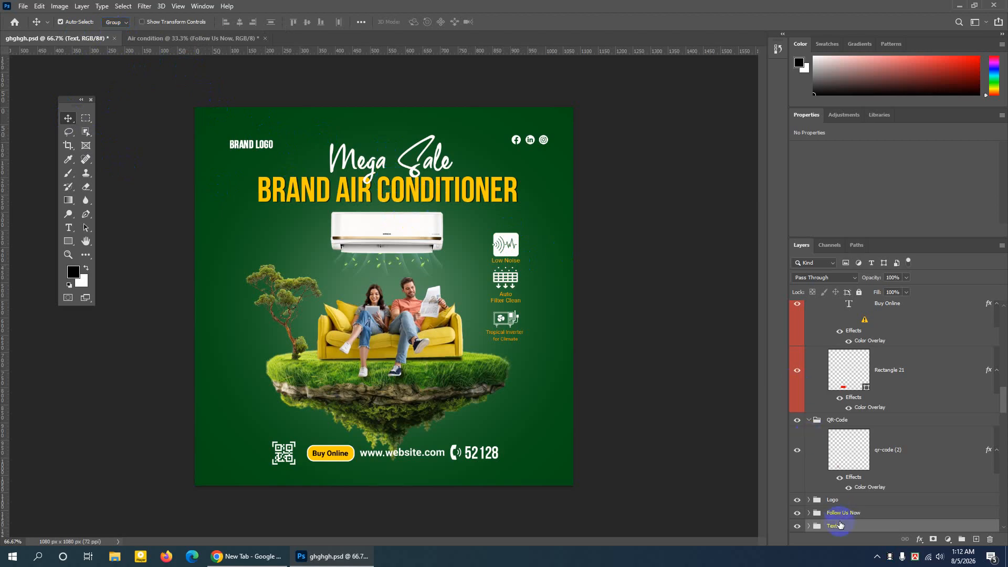
{"action": "scroll", "coordinate": [837, 520], "scroll_direction": "down", "scroll_amount": 3}
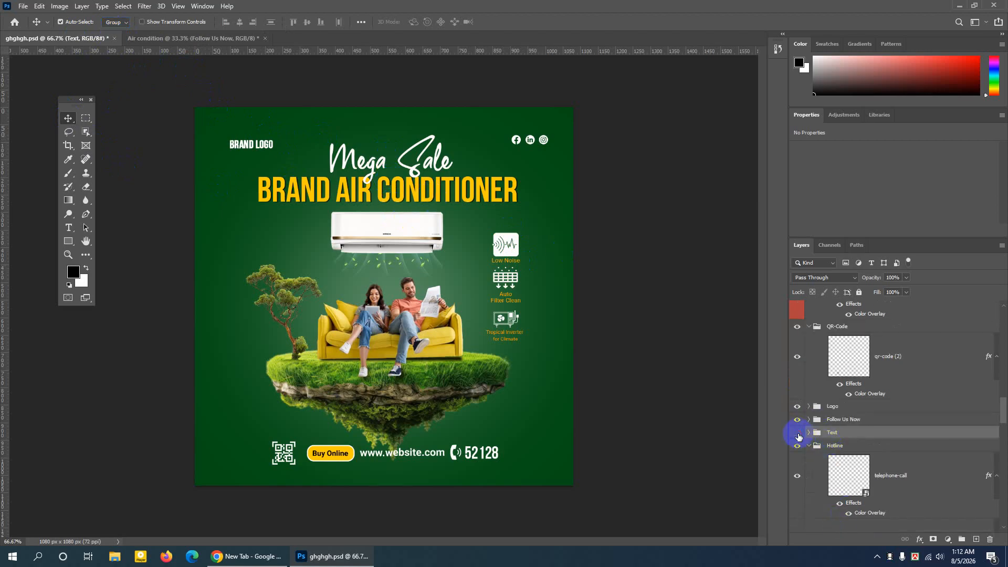
{"action": "left_click", "coordinate": [798, 433]}
{"action": "left_click", "coordinate": [798, 433]}
{"action": "right_click", "coordinate": [877, 432]}
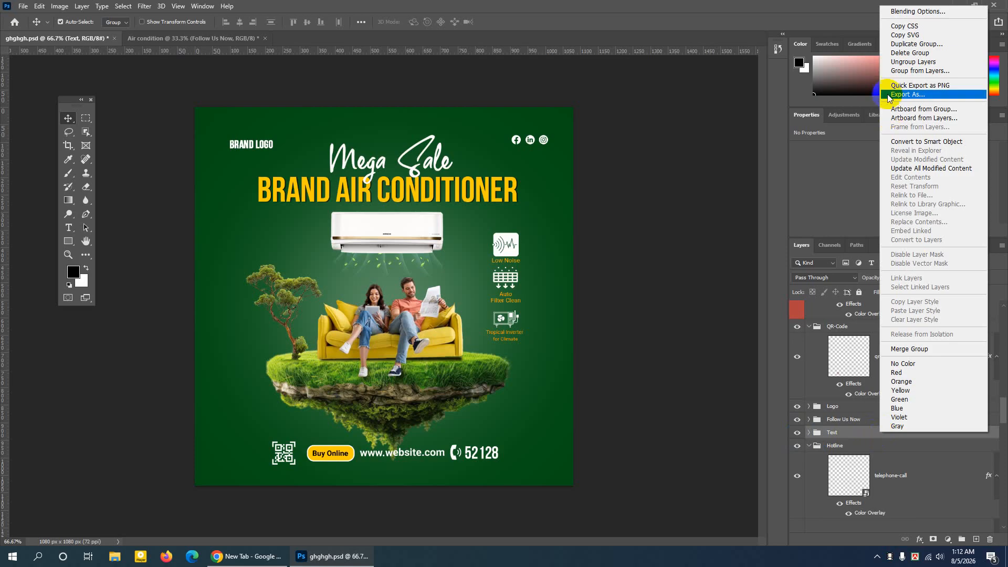
{"action": "left_click", "coordinate": [903, 44]}
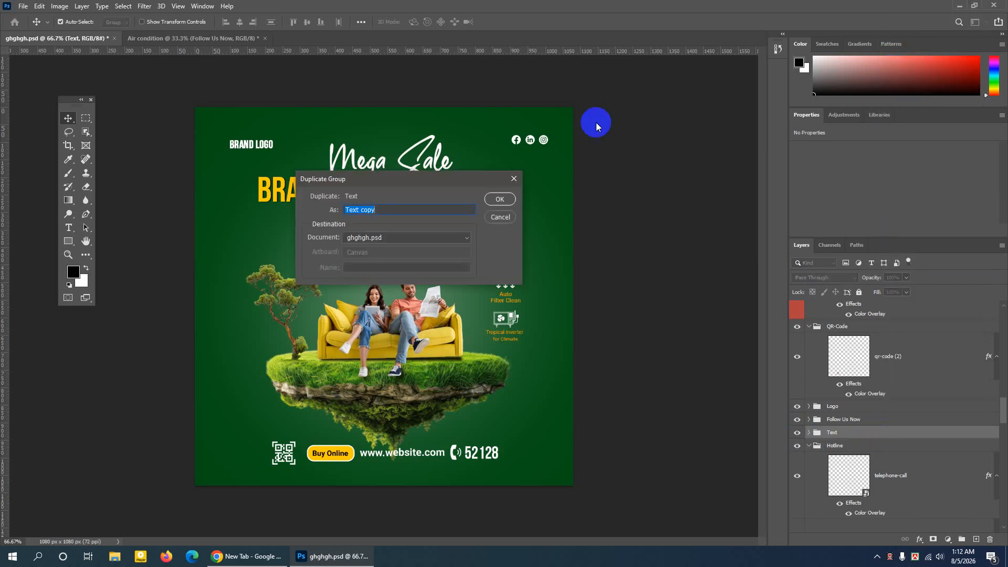
{"action": "left_click", "coordinate": [467, 235]}
{"action": "left_click", "coordinate": [389, 251]}
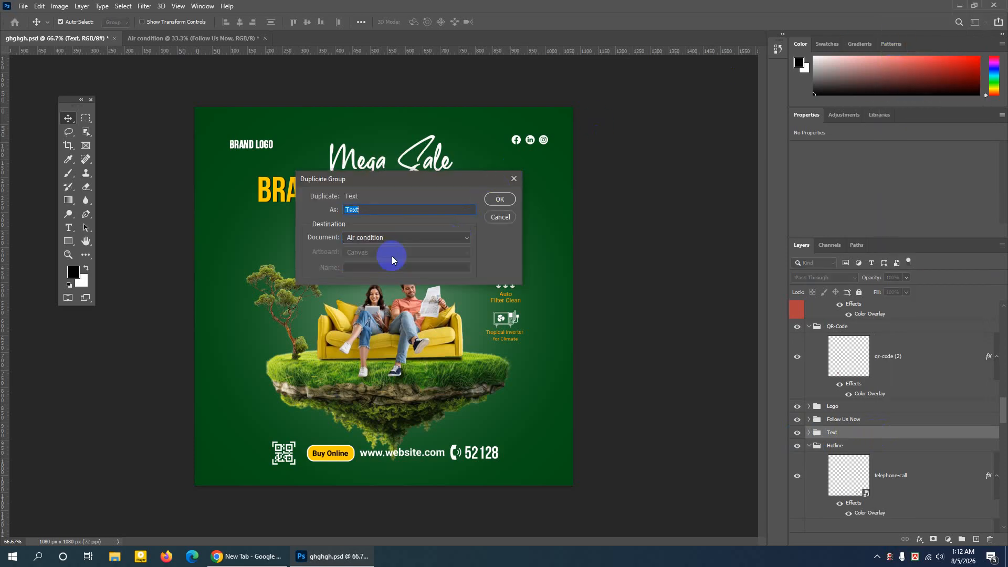
{"action": "left_click", "coordinate": [502, 199]}
{"action": "left_click", "coordinate": [147, 39]}
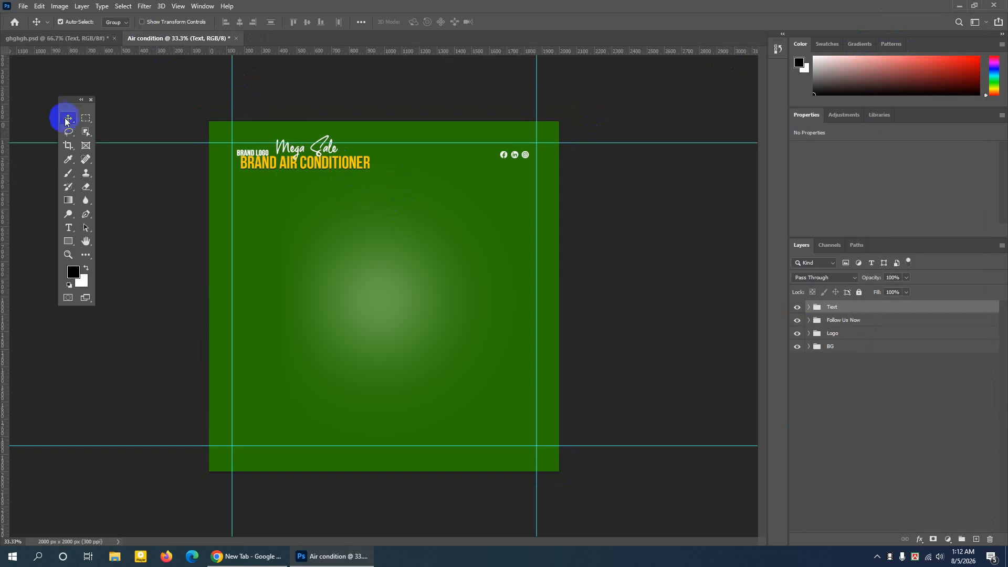
Move the Mega Sale headline group to the horizontal centre below the logo row and scale it up proportionally to about 179%
{"action": "left_click", "coordinate": [75, 23]}
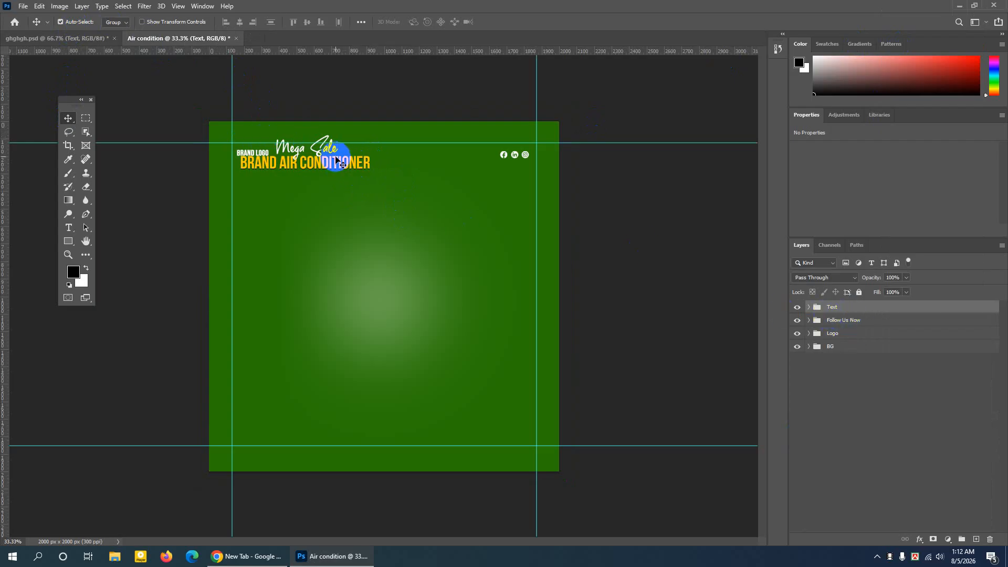
{"action": "left_click_drag", "start_coordinate": [340, 161], "coordinate": [412, 198]}
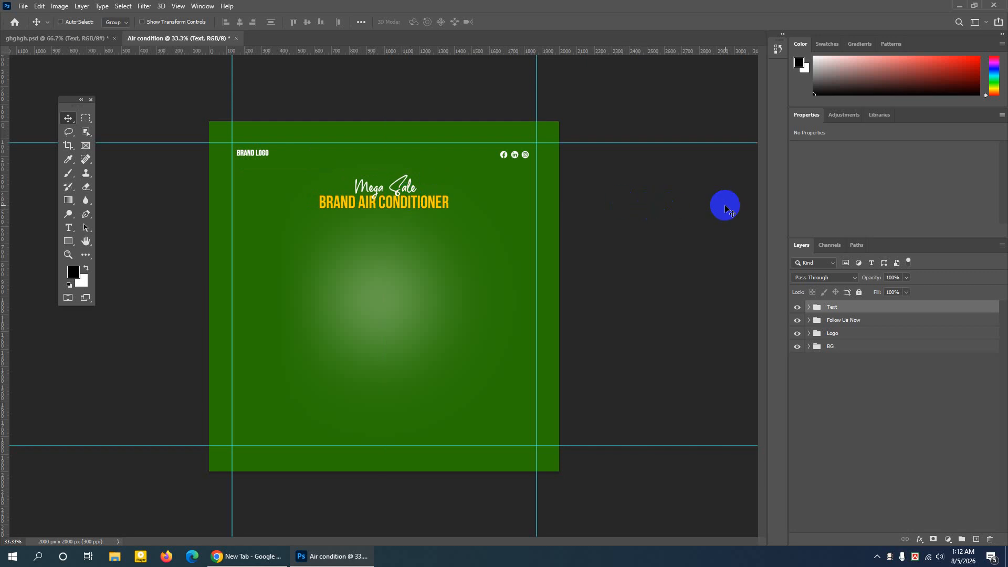
{"action": "key", "text": "ctrl+t"}
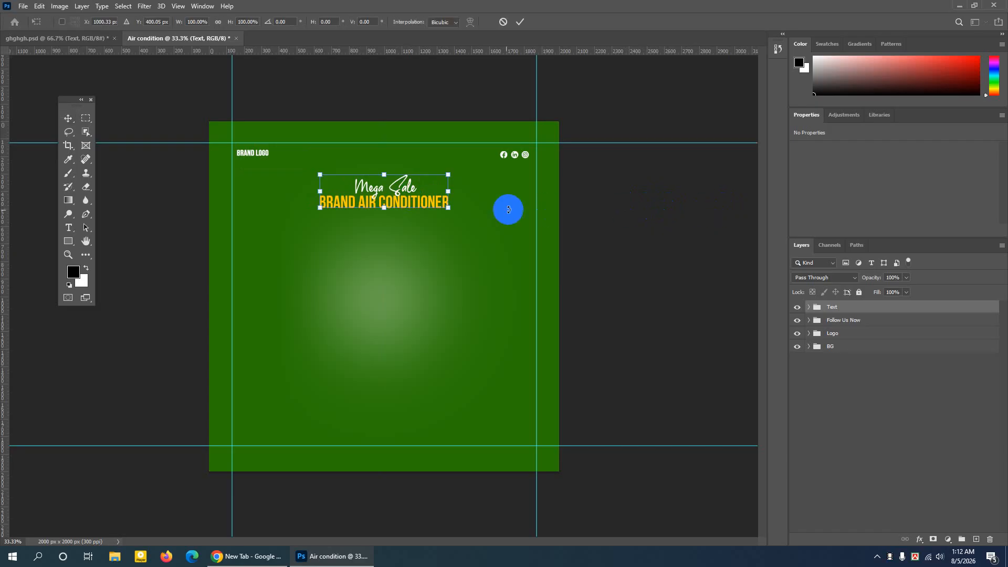
{"action": "left_click_drag", "start_coordinate": [448, 209], "coordinate": [499, 233]}
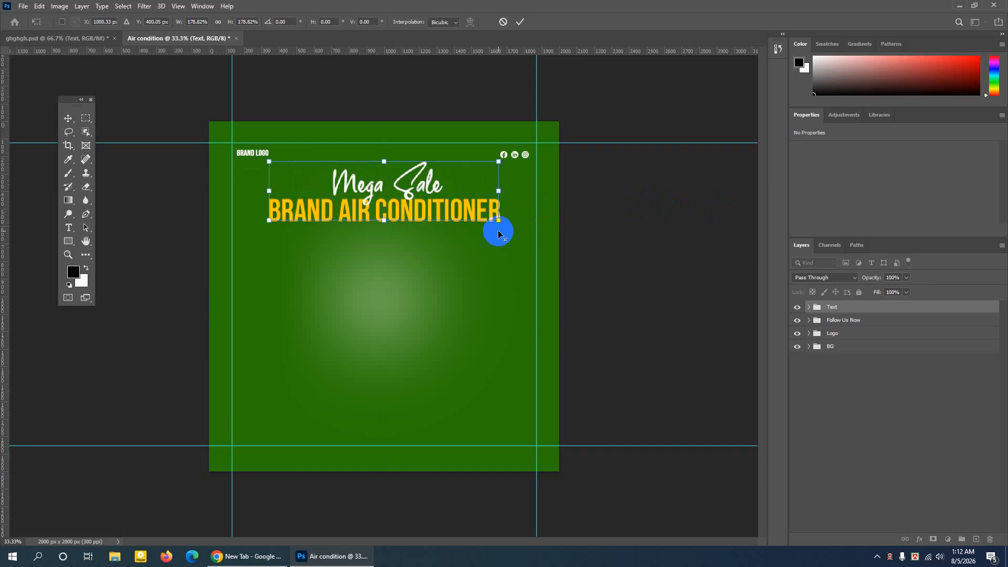
{"action": "left_click", "coordinate": [520, 22]}
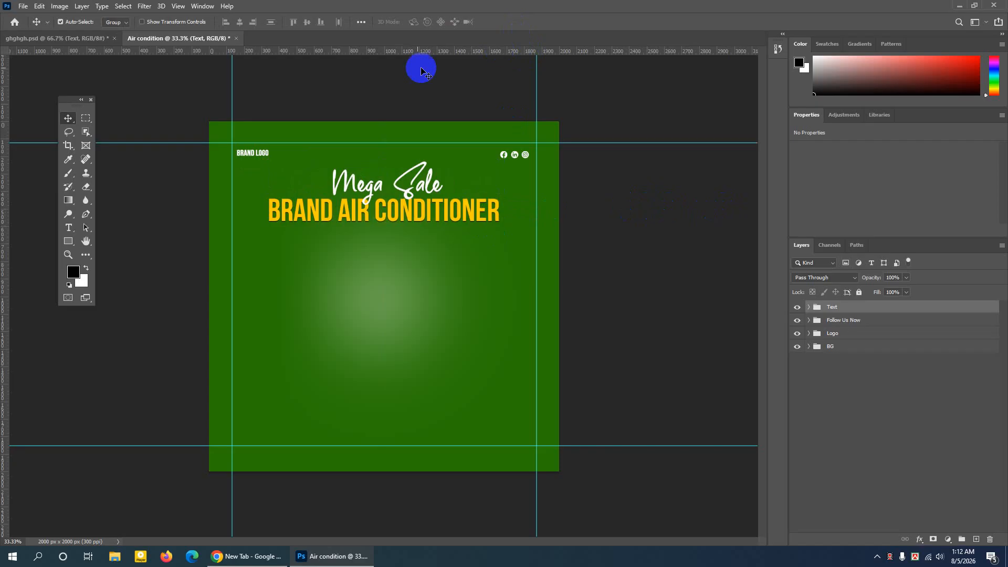
Check the air conditioner in ghghgh.psd, switch to Chrome, and search Google Images for "AC"
{"action": "left_click", "coordinate": [95, 41]}
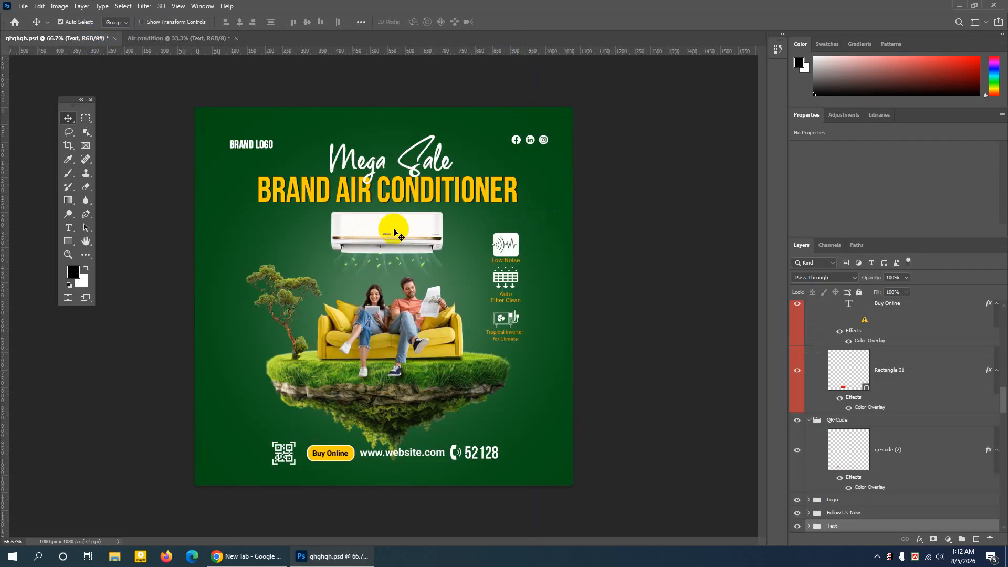
{"action": "left_click", "coordinate": [252, 556]}
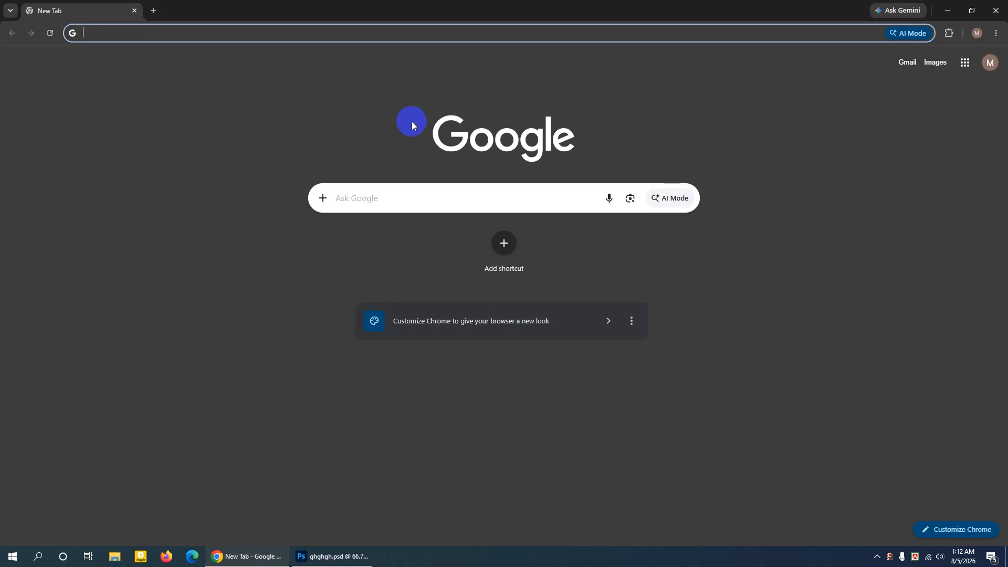
{"action": "left_click", "coordinate": [360, 198]}
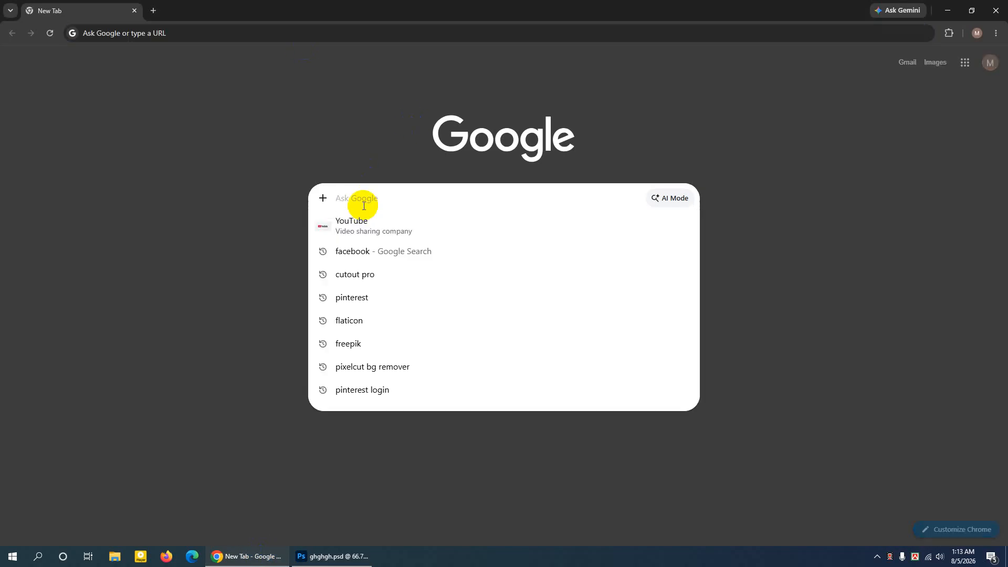
{"action": "type", "text": "AC"}
{"action": "key", "text": "Return"}
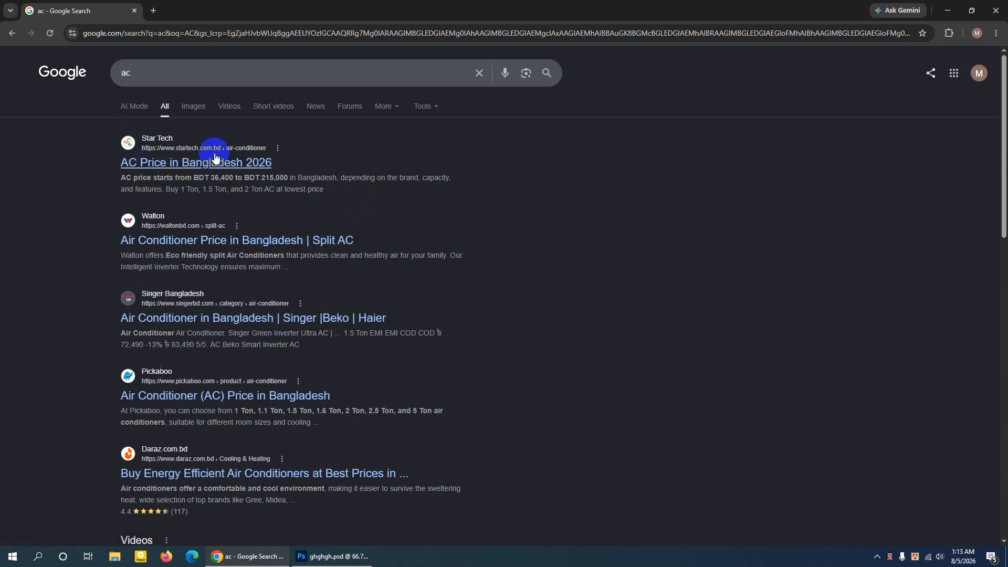
{"action": "left_click", "coordinate": [194, 107]}
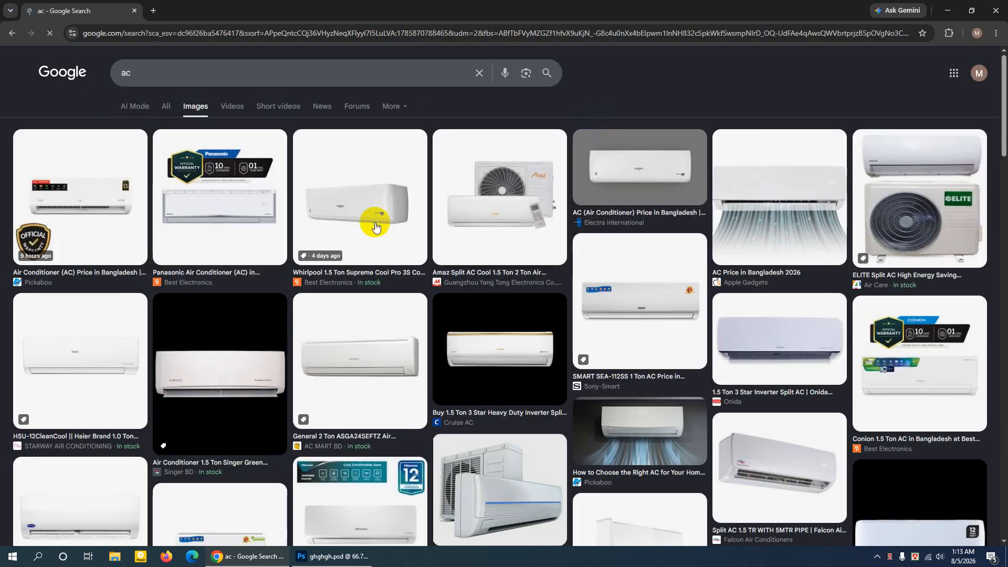
Browse the AC image results and open the Singer BD 1.5 Ton Green Inverter air conditioner image
{"action": "scroll", "coordinate": [206, 310], "scroll_direction": "down", "scroll_amount": 1}
{"action": "scroll", "coordinate": [206, 309], "scroll_direction": "down", "scroll_amount": 1}
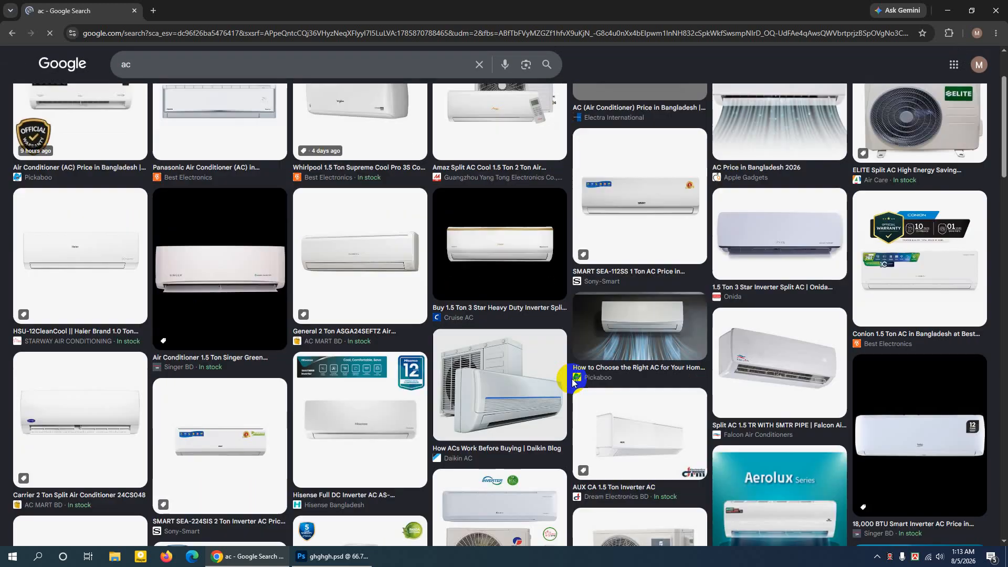
{"action": "scroll", "coordinate": [281, 336], "scroll_direction": "down", "scroll_amount": 1}
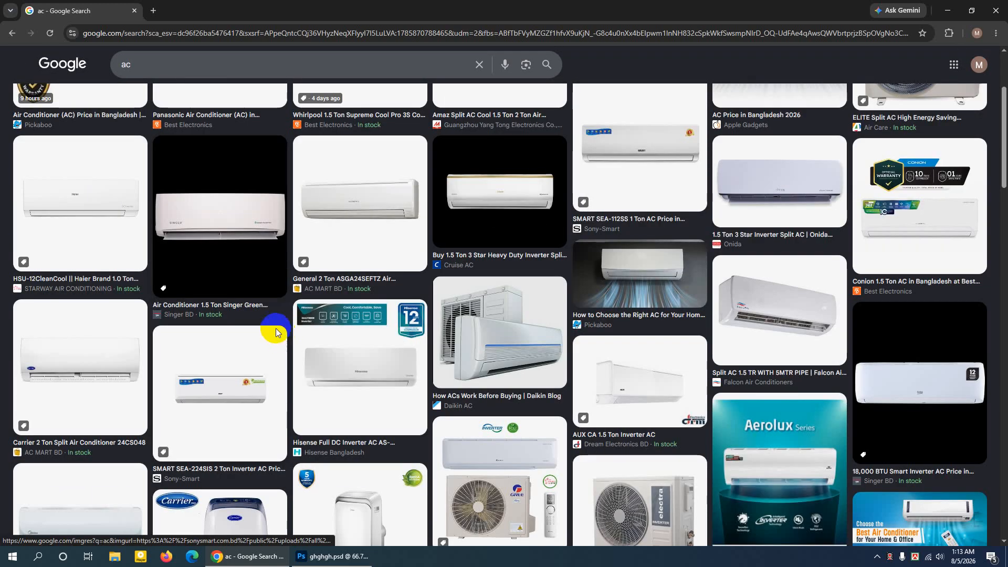
{"action": "left_click", "coordinate": [238, 230]}
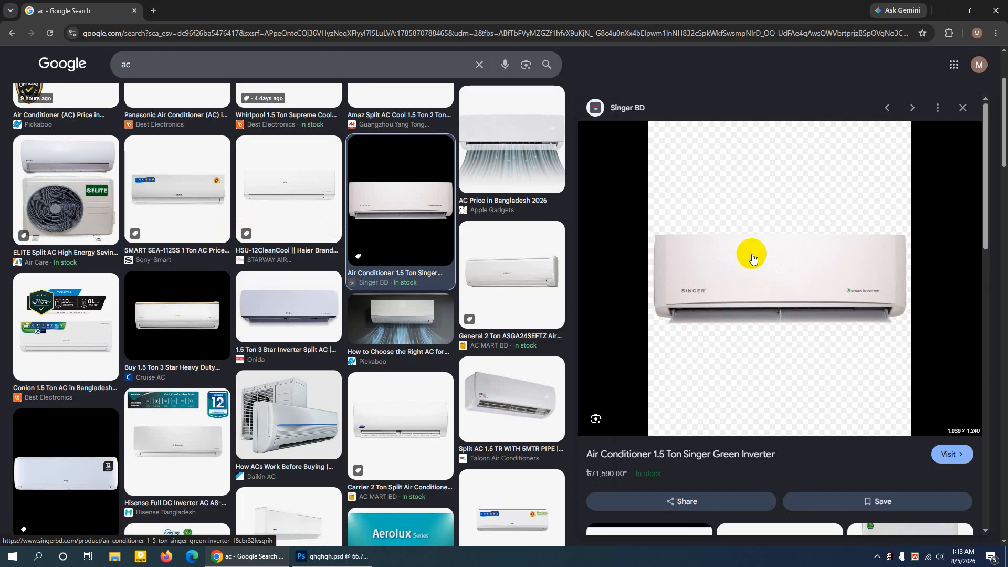
{"action": "right_click", "coordinate": [752, 257]}
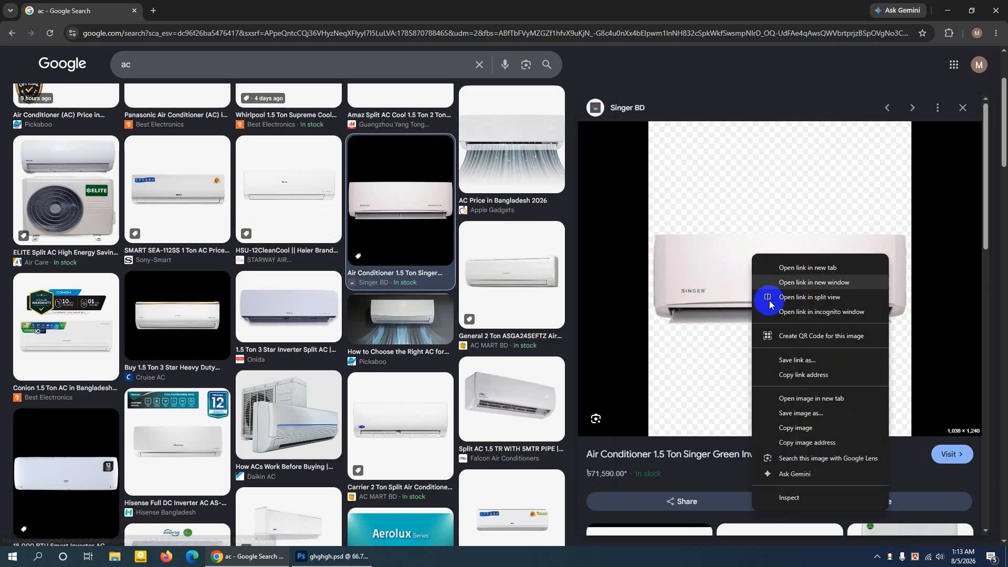
{"action": "left_click", "coordinate": [795, 413]}
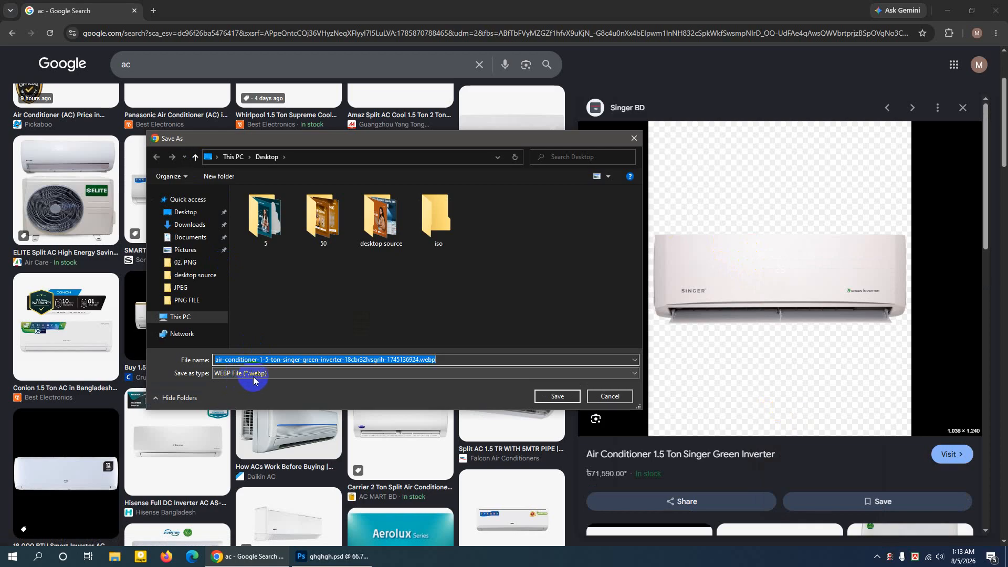
{"action": "left_click", "coordinate": [567, 396]}
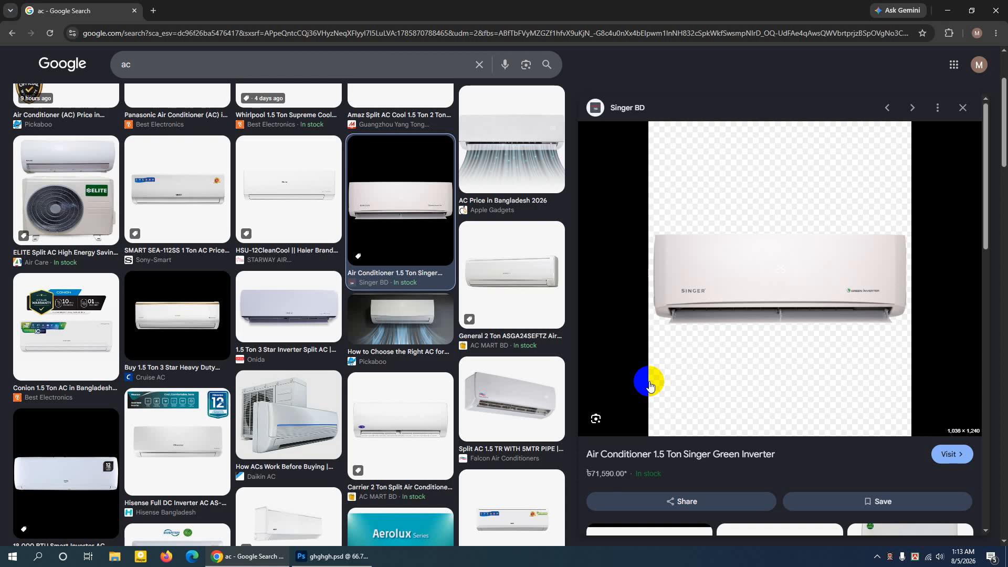
{"action": "scroll", "coordinate": [745, 278], "scroll_direction": "down", "scroll_amount": 3}
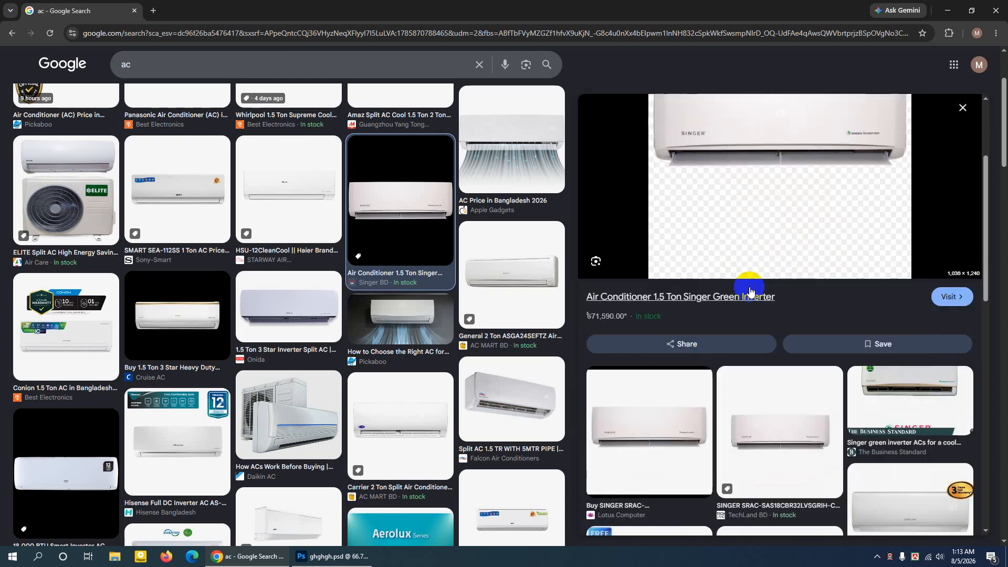
{"action": "scroll", "coordinate": [748, 290], "scroll_direction": "down", "scroll_amount": 1}
{"action": "scroll", "coordinate": [683, 292], "scroll_direction": "up", "scroll_amount": 4}
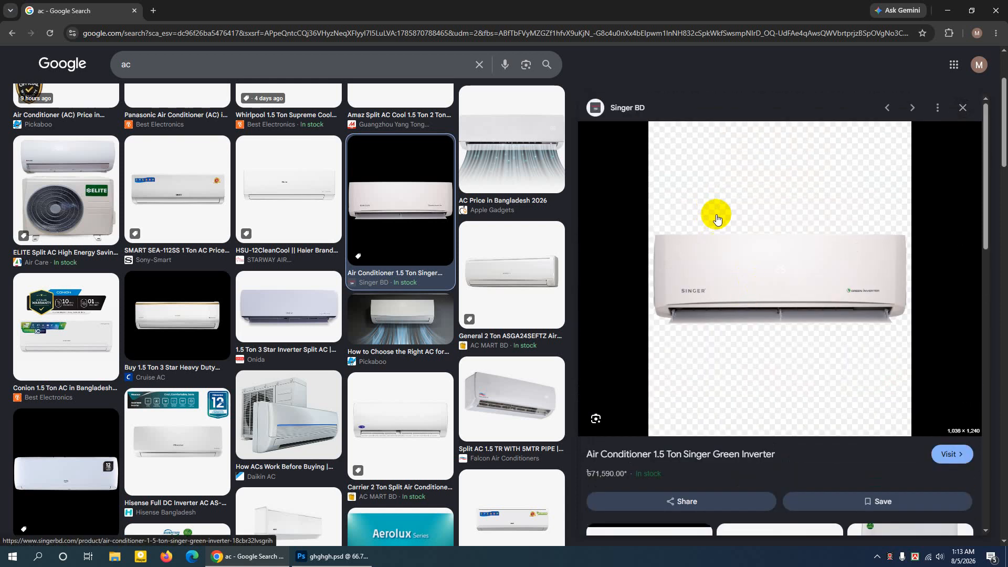
Capture the Singer Green Inverter unit with Lightshot in an area of about 497 x 260 px and save it to the Desktop as Screenshot_1.png
{"action": "left_click", "coordinate": [901, 554]}
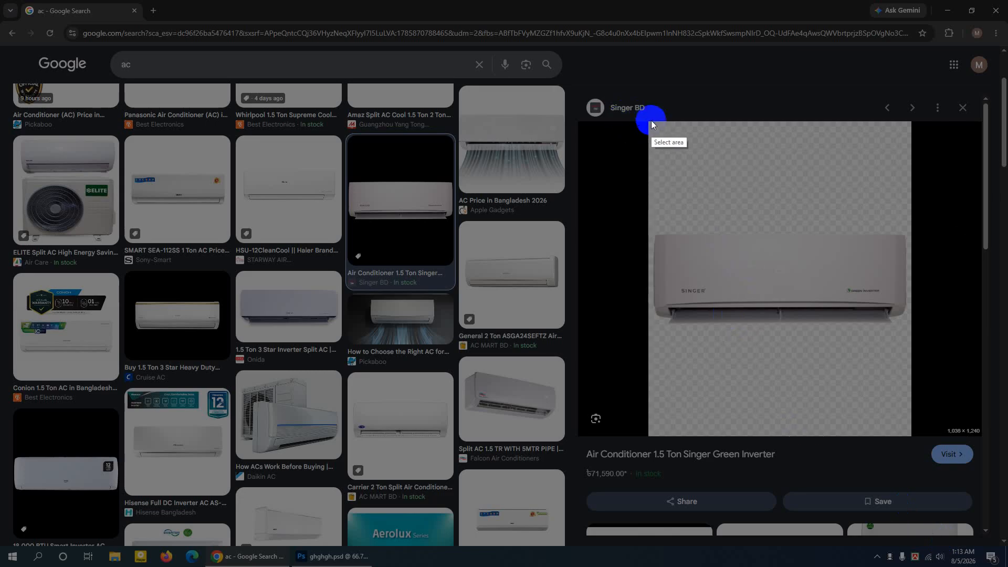
{"action": "left_click_drag", "start_coordinate": [650, 125], "coordinate": [911, 366]}
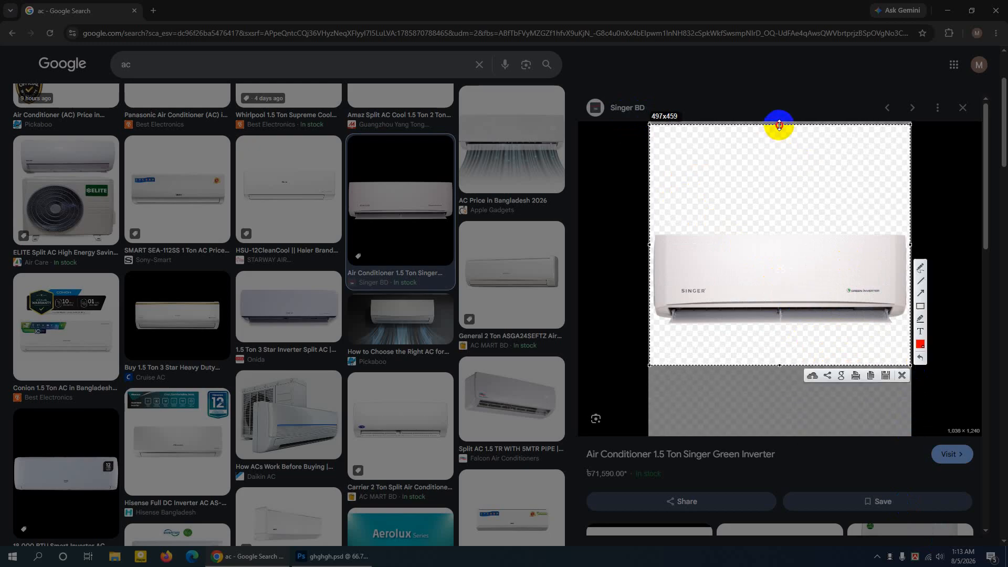
{"action": "left_click_drag", "start_coordinate": [779, 125], "coordinate": [779, 213]}
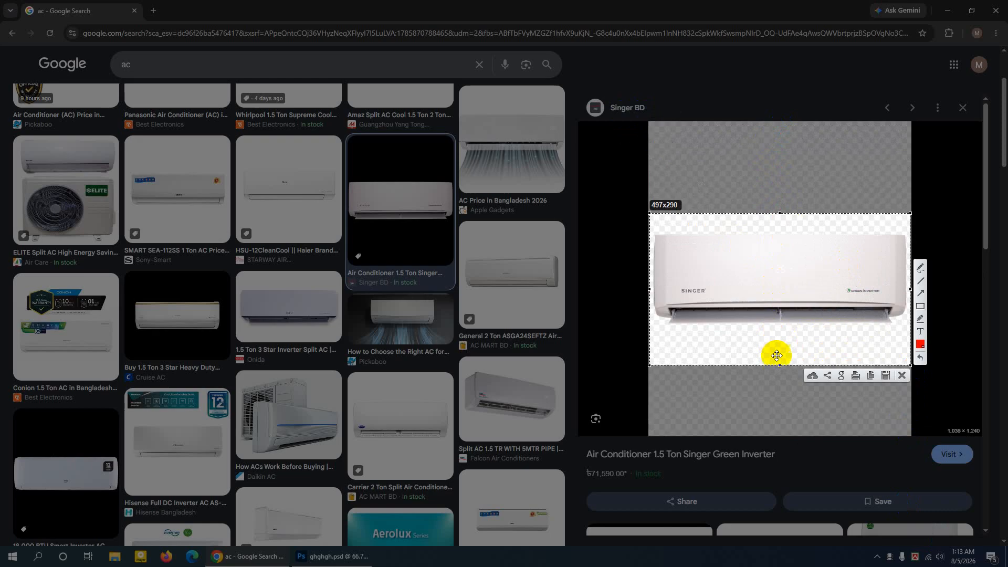
{"action": "left_click_drag", "start_coordinate": [778, 365], "coordinate": [780, 349]}
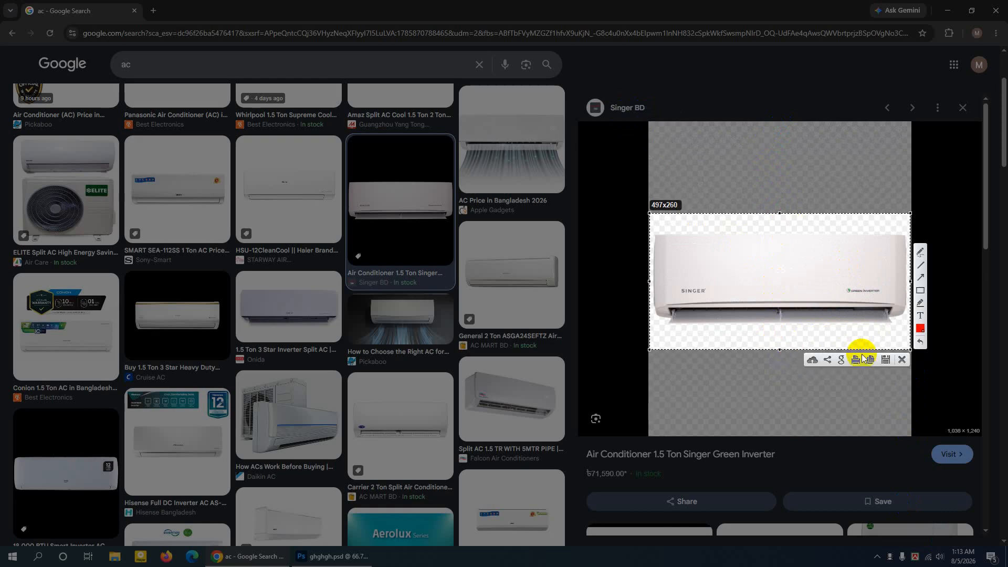
{"action": "left_click", "coordinate": [884, 361]}
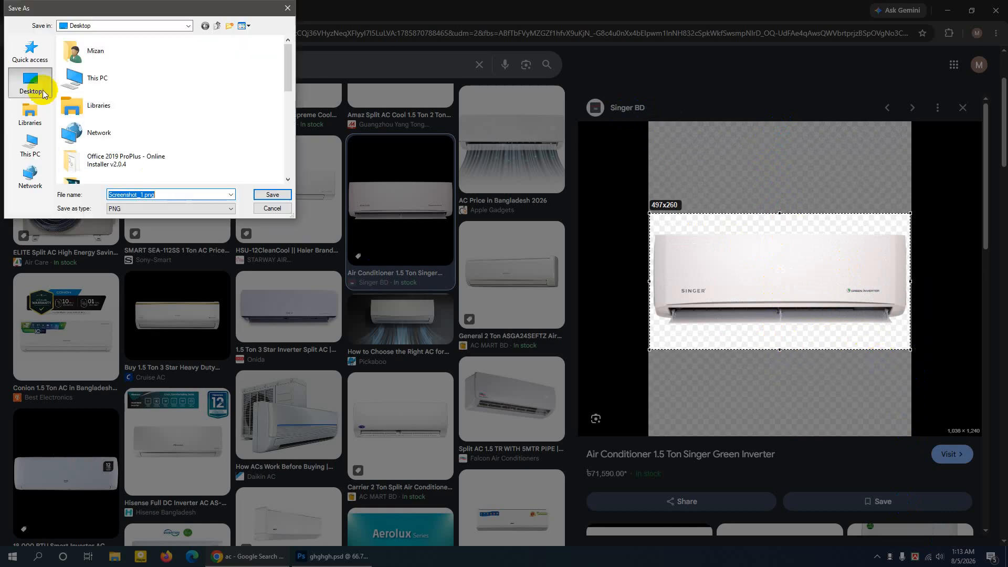
{"action": "left_click", "coordinate": [274, 196]}
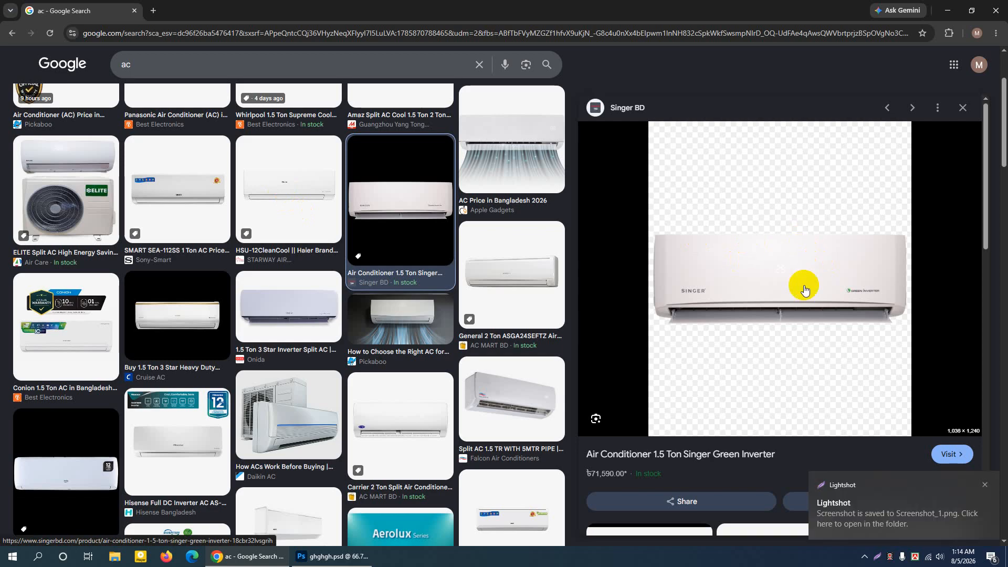
Look through further air conditioner results and open the Singer BD 1.5 Ton Non-Inverter image
{"action": "scroll", "coordinate": [444, 357], "scroll_direction": "down", "scroll_amount": 1}
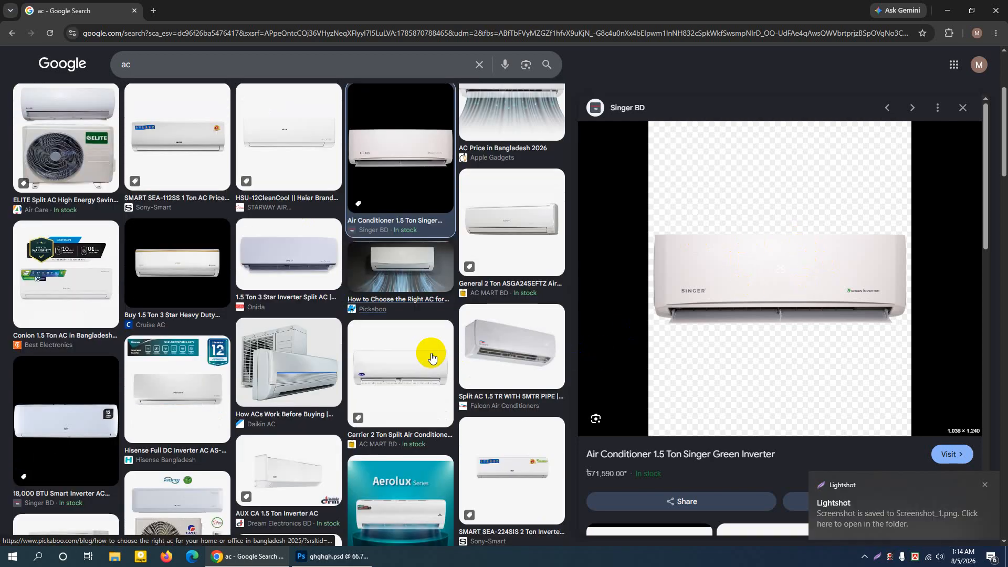
{"action": "scroll", "coordinate": [431, 357], "scroll_direction": "down", "scroll_amount": 3}
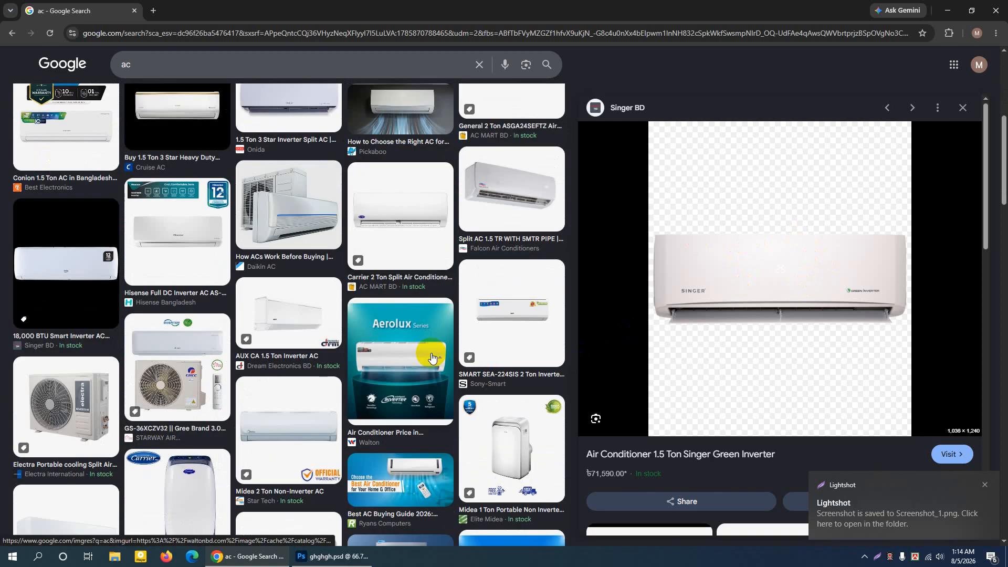
{"action": "scroll", "coordinate": [431, 357], "scroll_direction": "down", "scroll_amount": 5}
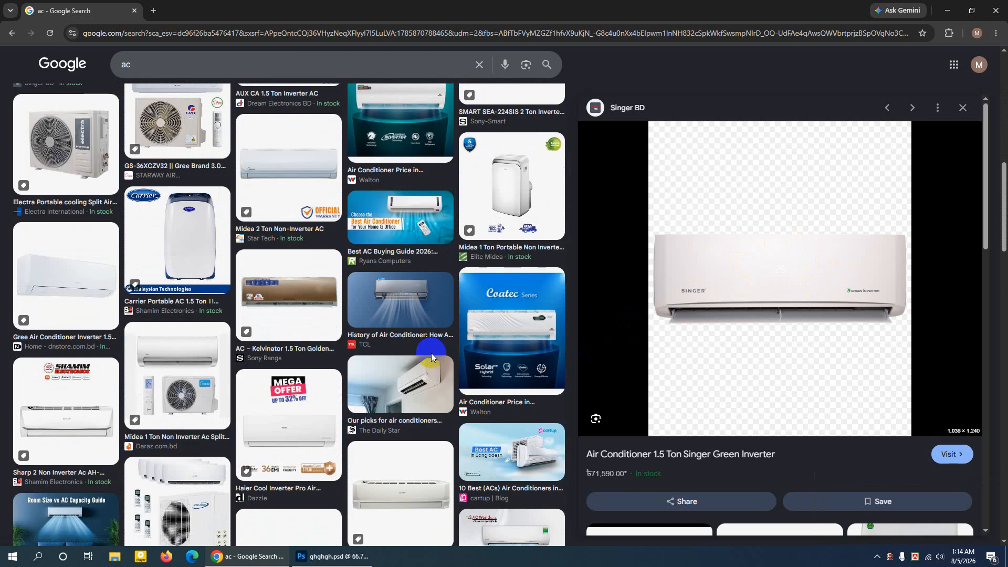
{"action": "scroll", "coordinate": [430, 353], "scroll_direction": "down", "scroll_amount": 2}
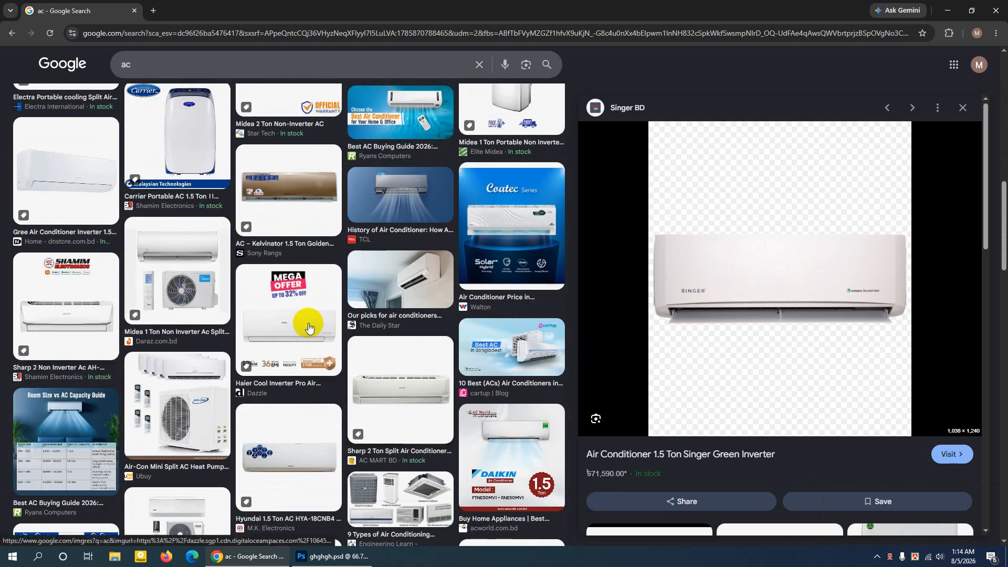
{"action": "scroll", "coordinate": [309, 328], "scroll_direction": "down", "scroll_amount": 8}
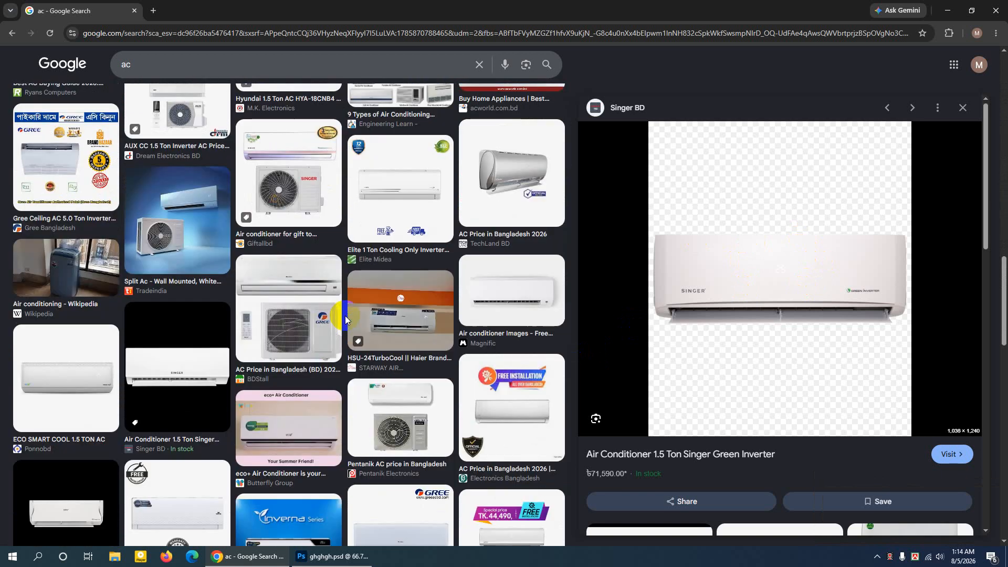
{"action": "scroll", "coordinate": [345, 319], "scroll_direction": "down", "scroll_amount": 2}
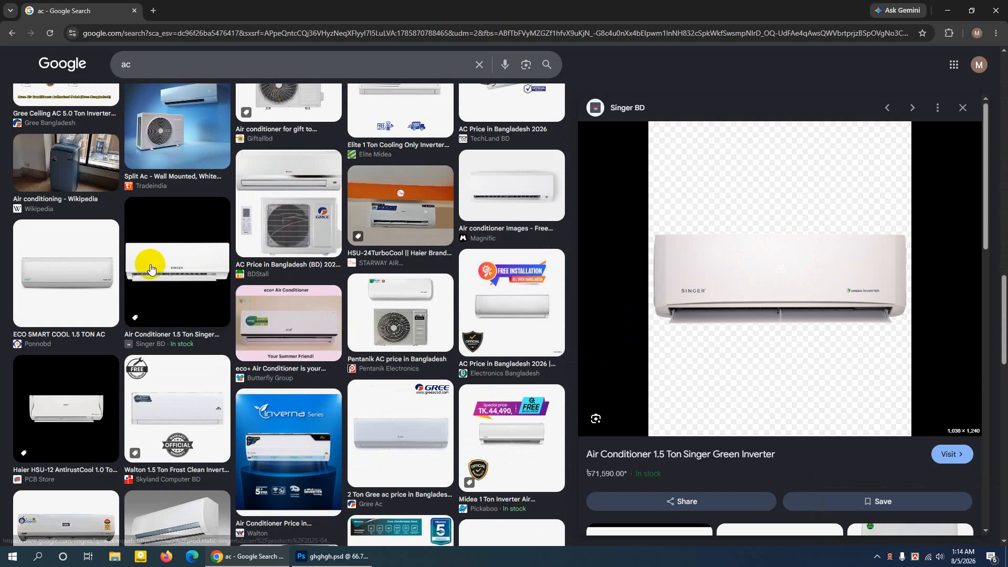
{"action": "left_click", "coordinate": [176, 262]}
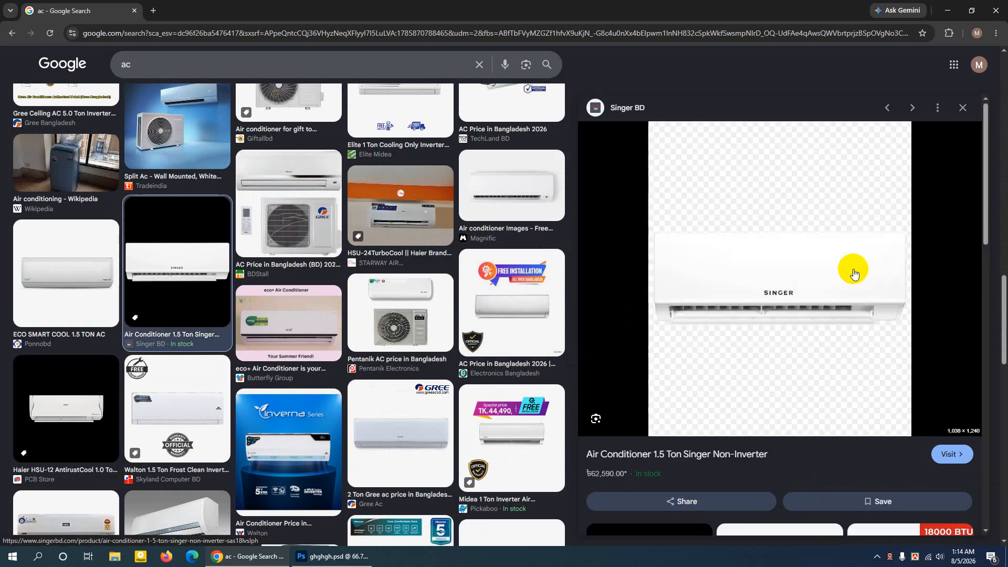
{"action": "right_click", "coordinate": [767, 270]}
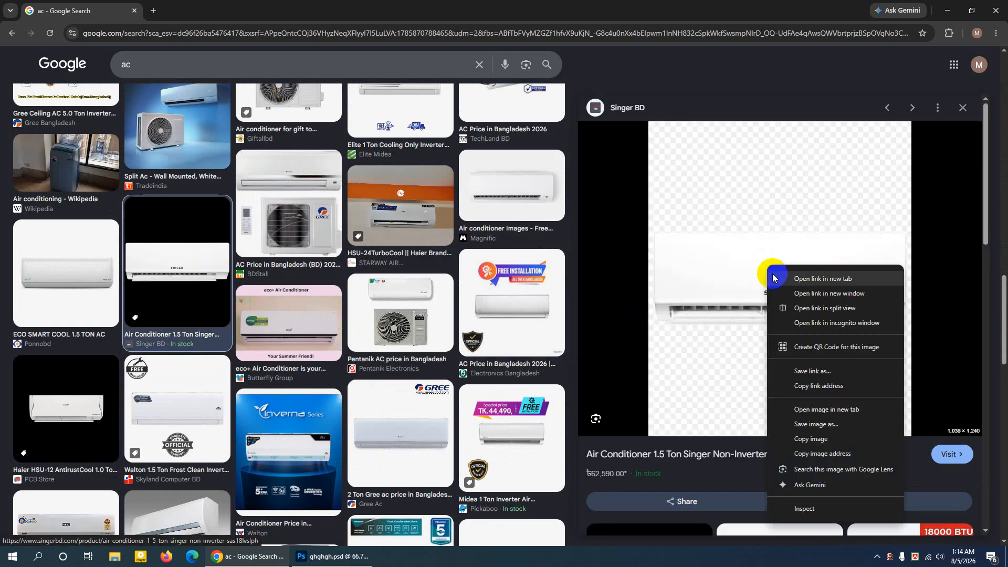
{"action": "left_click", "coordinate": [814, 421]}
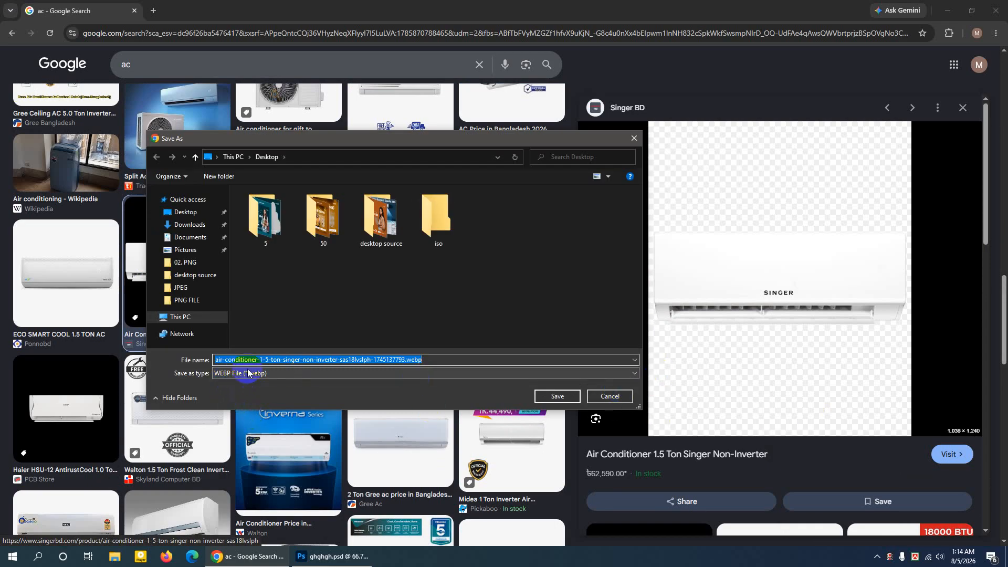
{"action": "left_click", "coordinate": [610, 395]}
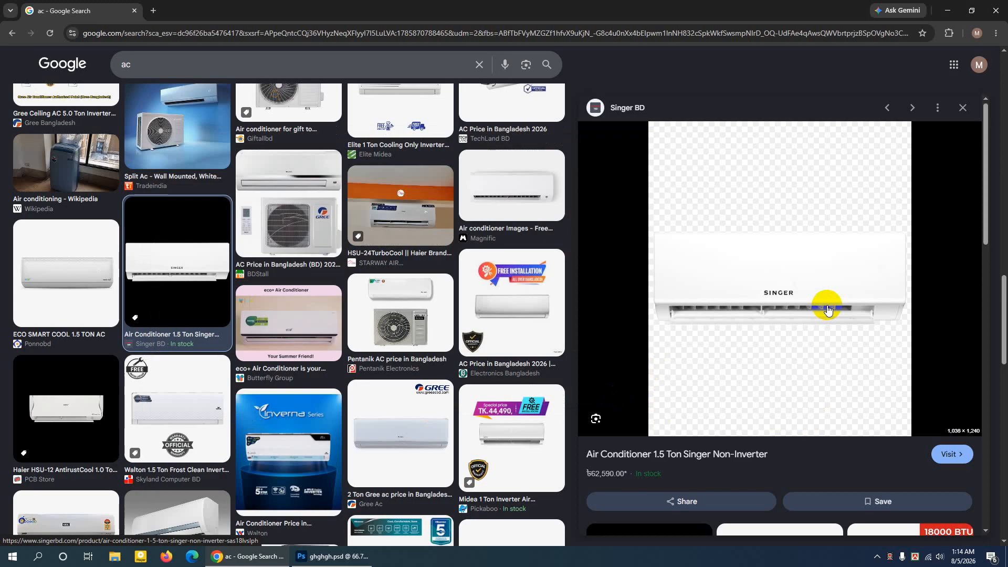
Find the 2 Ton Gree air conditioner image in the results and save it to the Desktop as images.jfif
{"action": "scroll", "coordinate": [827, 310], "scroll_direction": "down", "scroll_amount": 2}
{"action": "scroll", "coordinate": [828, 310], "scroll_direction": "down", "scroll_amount": 3}
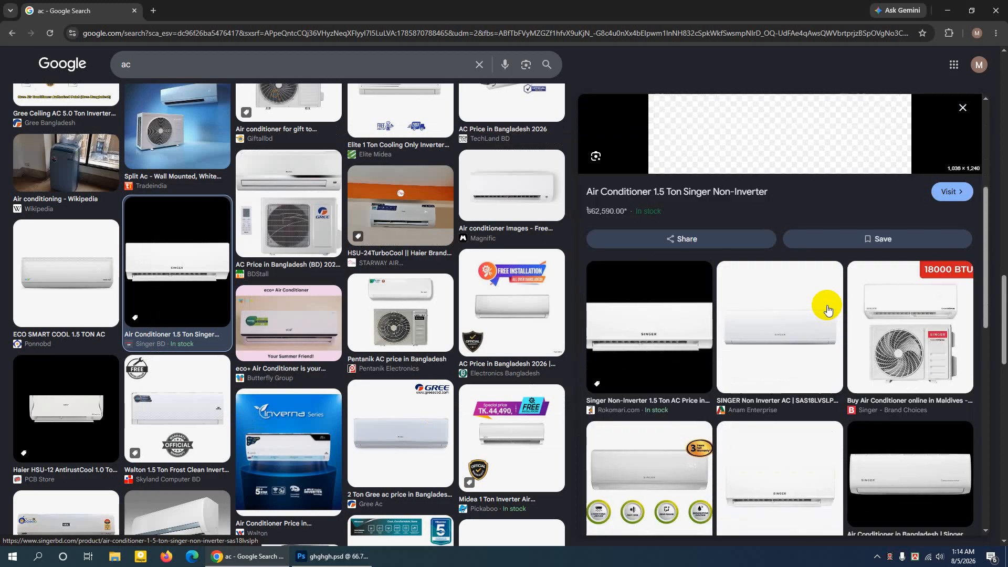
{"action": "scroll", "coordinate": [682, 321], "scroll_direction": "down", "scroll_amount": 1}
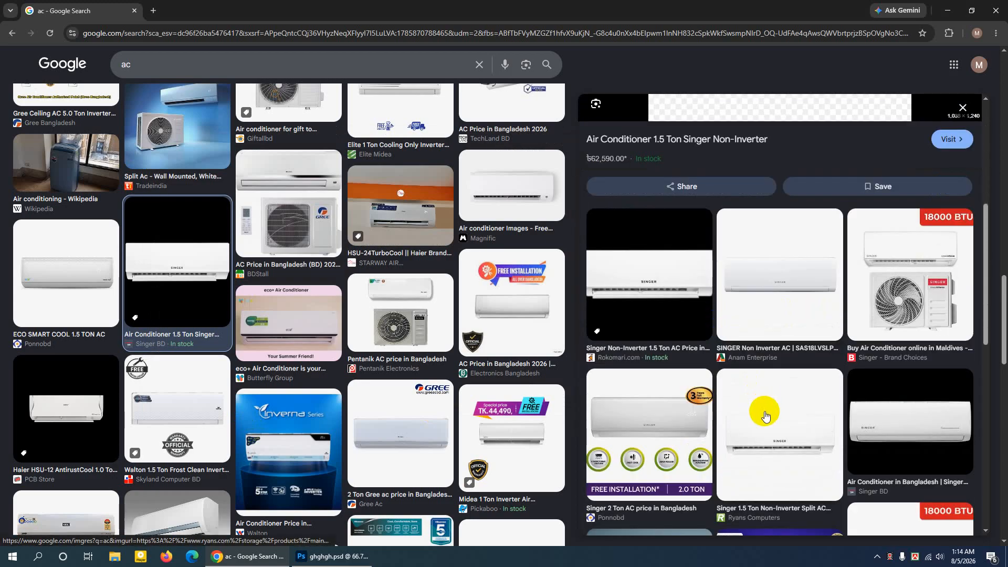
{"action": "scroll", "coordinate": [205, 405], "scroll_direction": "down", "scroll_amount": 2}
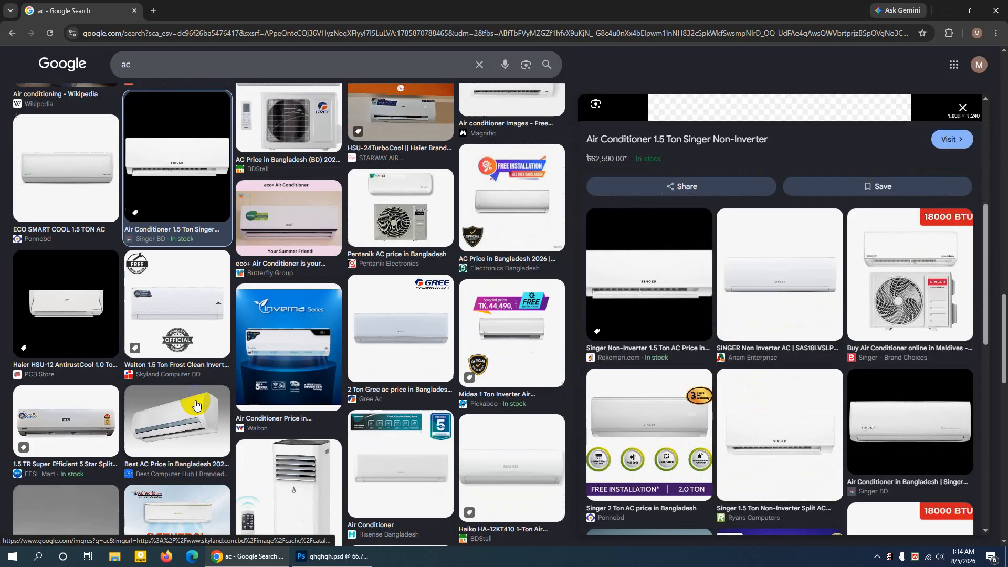
{"action": "left_click", "coordinate": [429, 350]}
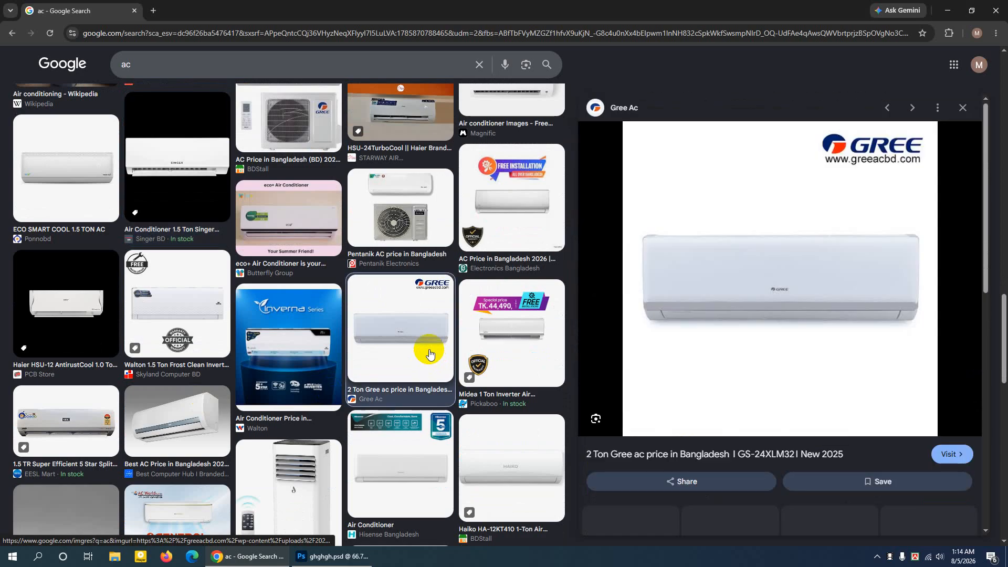
{"action": "right_click", "coordinate": [815, 281]}
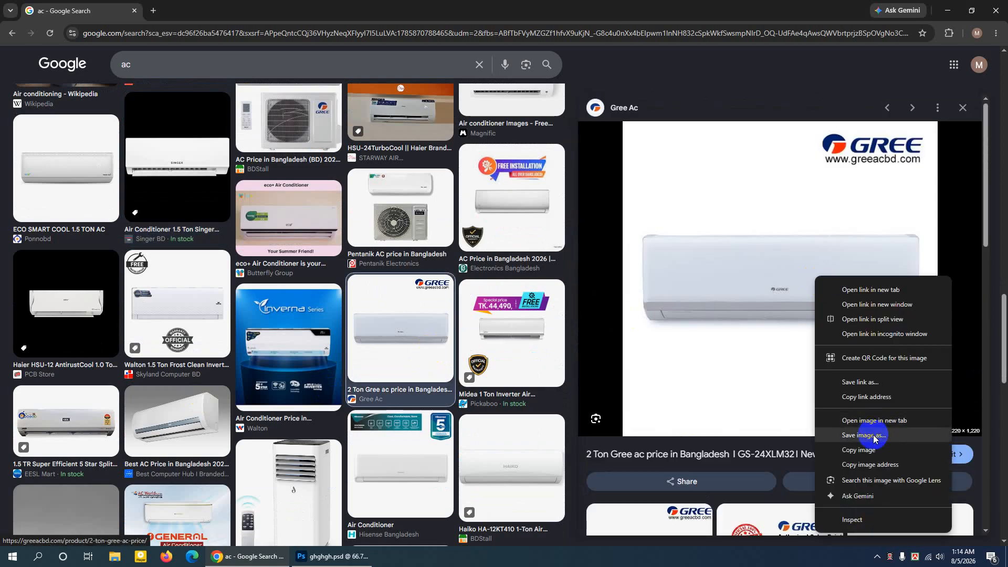
{"action": "left_click", "coordinate": [873, 440]}
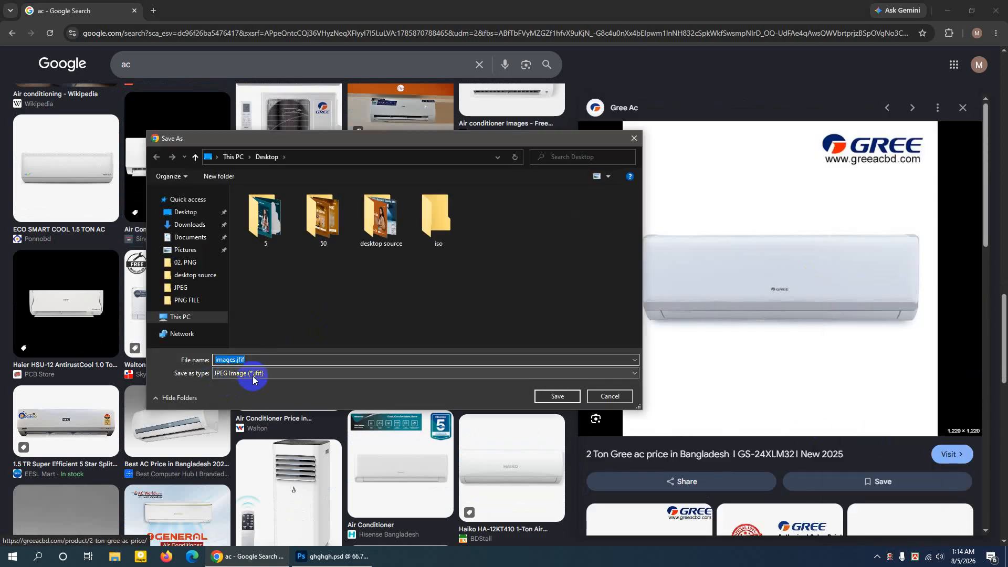
{"action": "left_click", "coordinate": [185, 212]}
{"action": "left_click", "coordinate": [558, 396]}
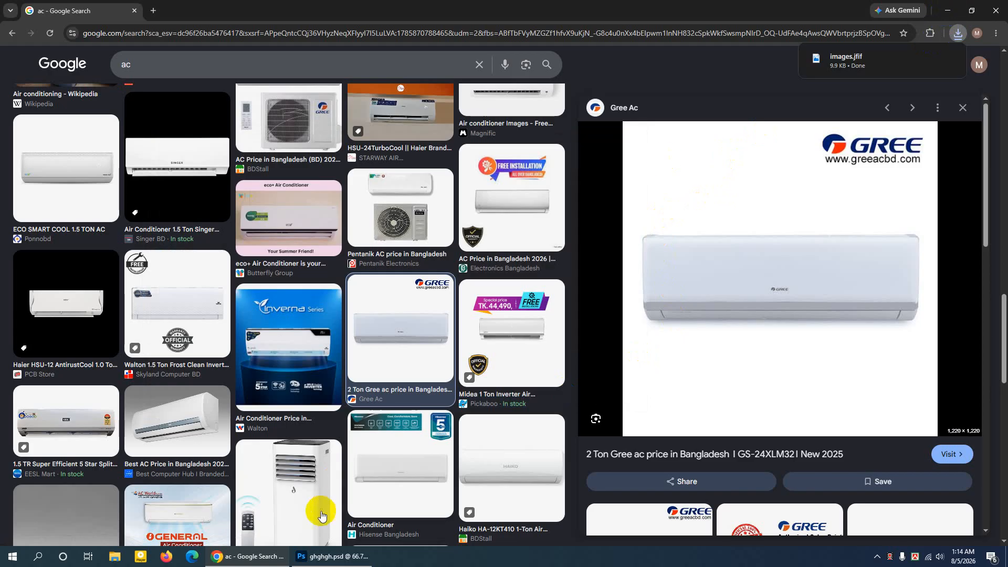
Search for cutout pro in a new browser tab and open its Image Background Remover page
{"action": "left_click", "coordinate": [260, 554]}
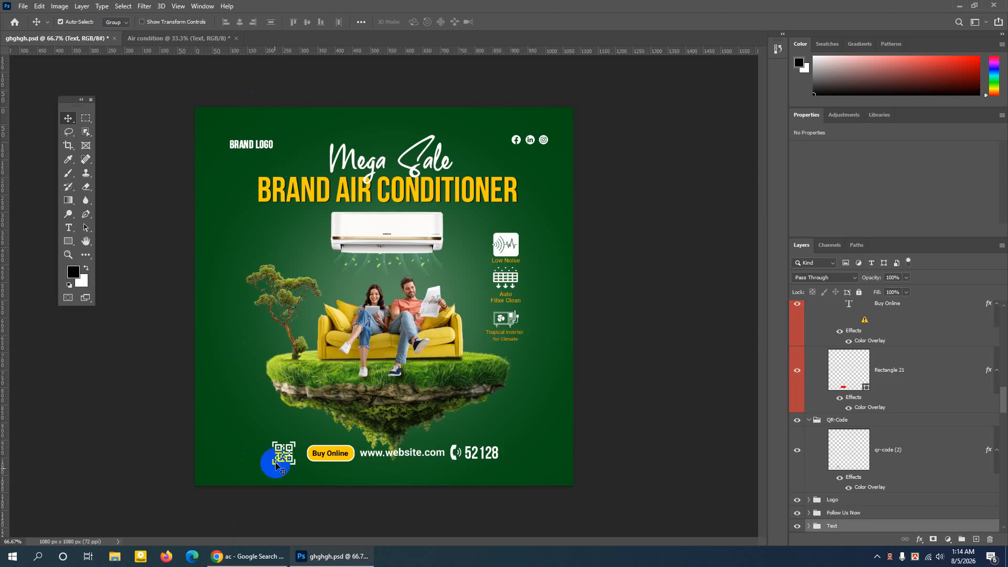
{"action": "left_click", "coordinate": [252, 554]}
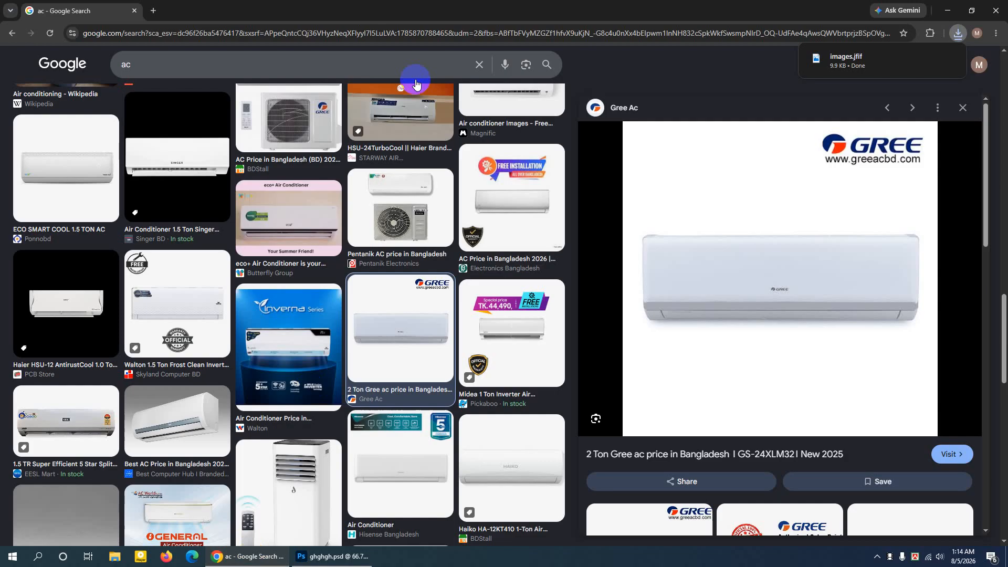
{"action": "left_click", "coordinate": [154, 10]}
{"action": "left_click", "coordinate": [396, 194]}
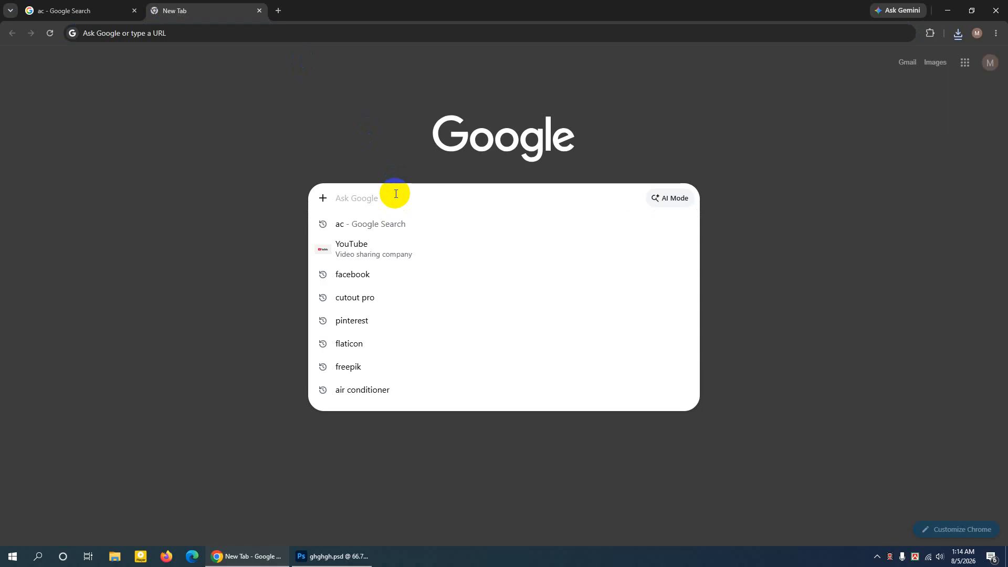
{"action": "type", "text": "CUTO"}
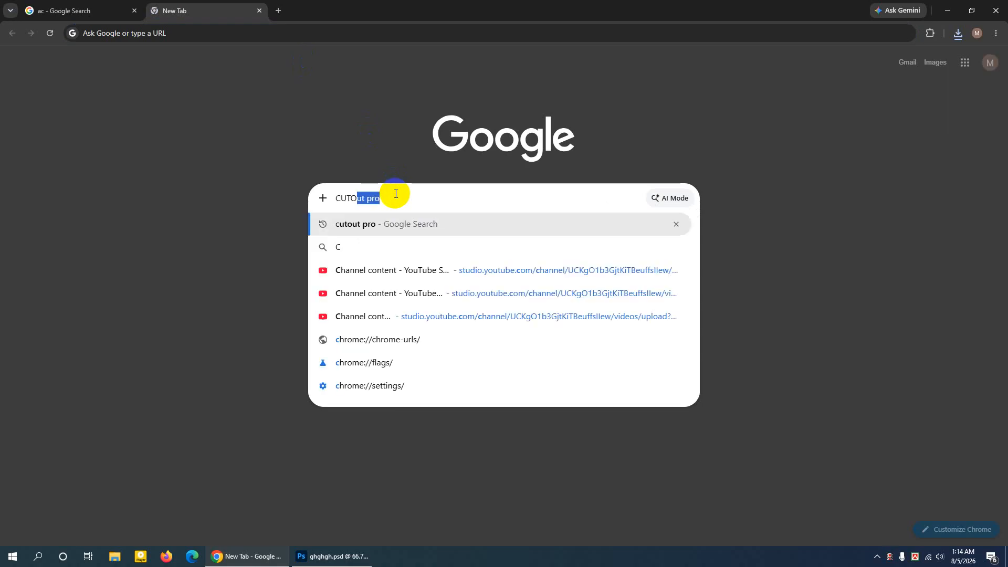
{"action": "key", "text": "Return"}
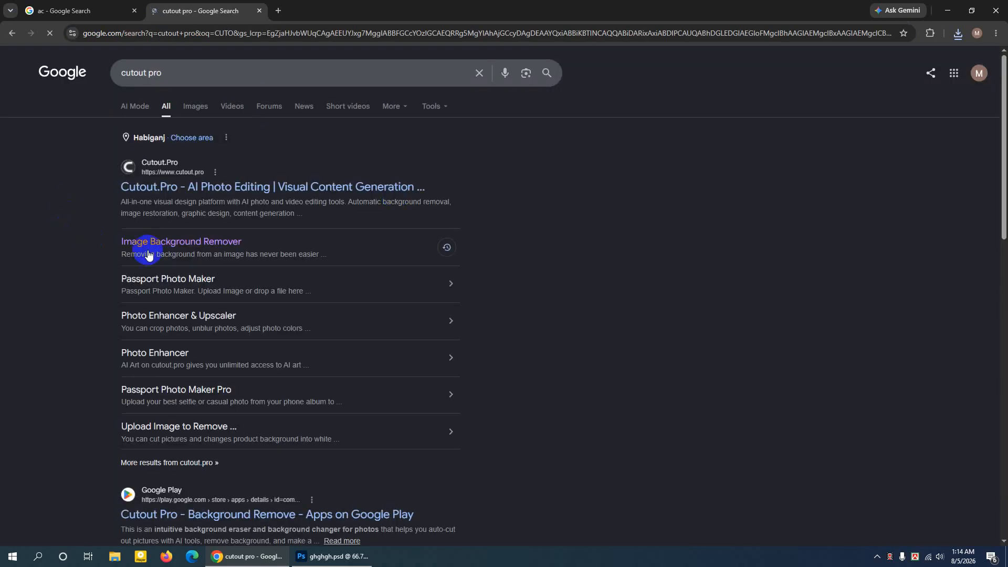
{"action": "left_click", "coordinate": [163, 243]}
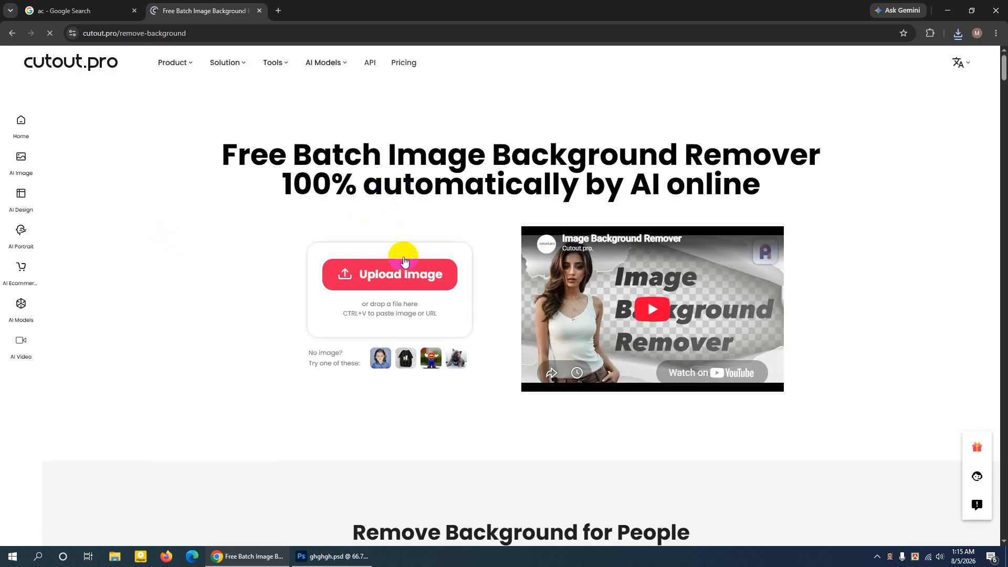
Try to upload Screenshot_1.png from the Desktop to the background remover without logging in
{"action": "left_click", "coordinate": [385, 276]}
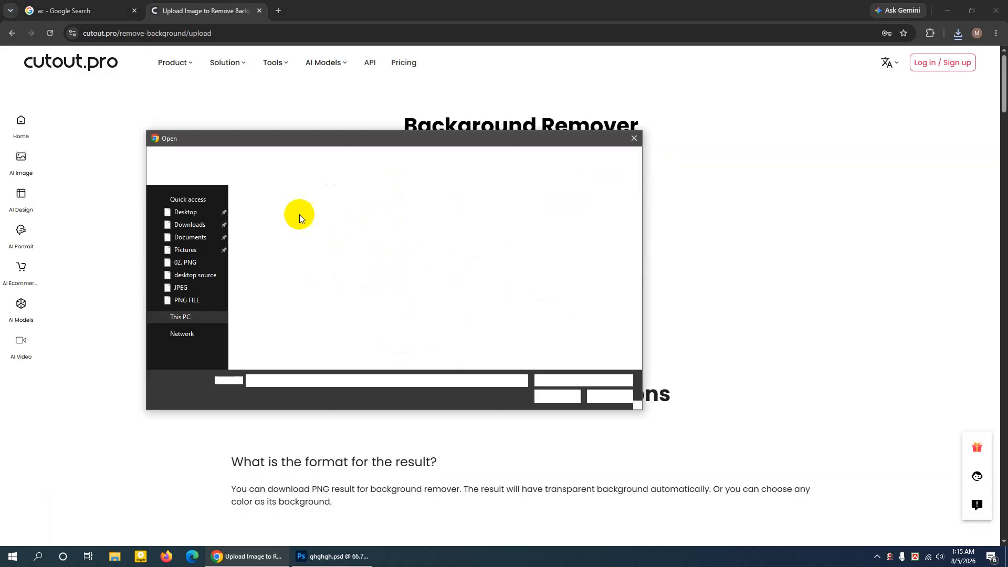
{"action": "left_click", "coordinate": [187, 214]}
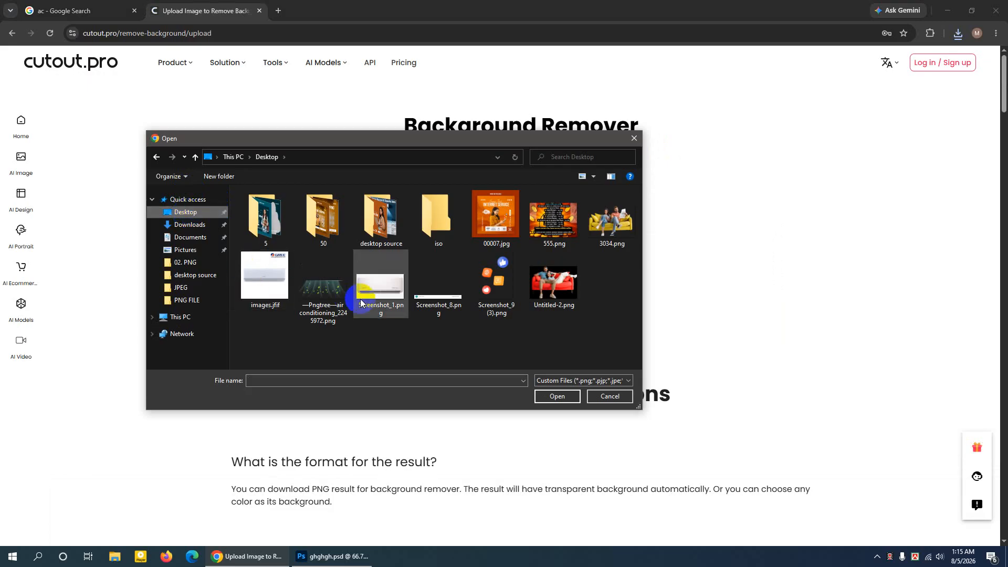
{"action": "left_click", "coordinate": [255, 277]}
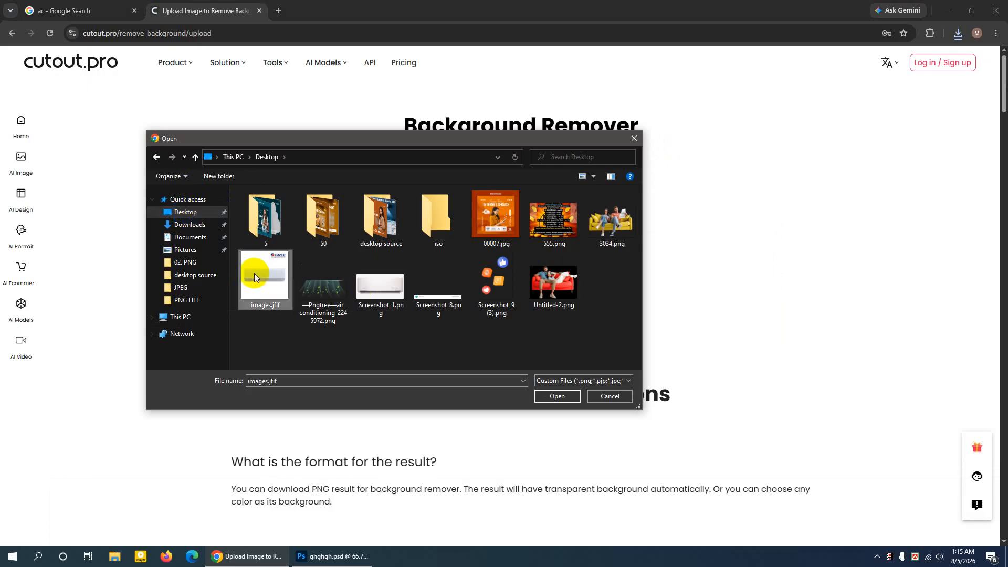
{"action": "left_click", "coordinate": [380, 286]}
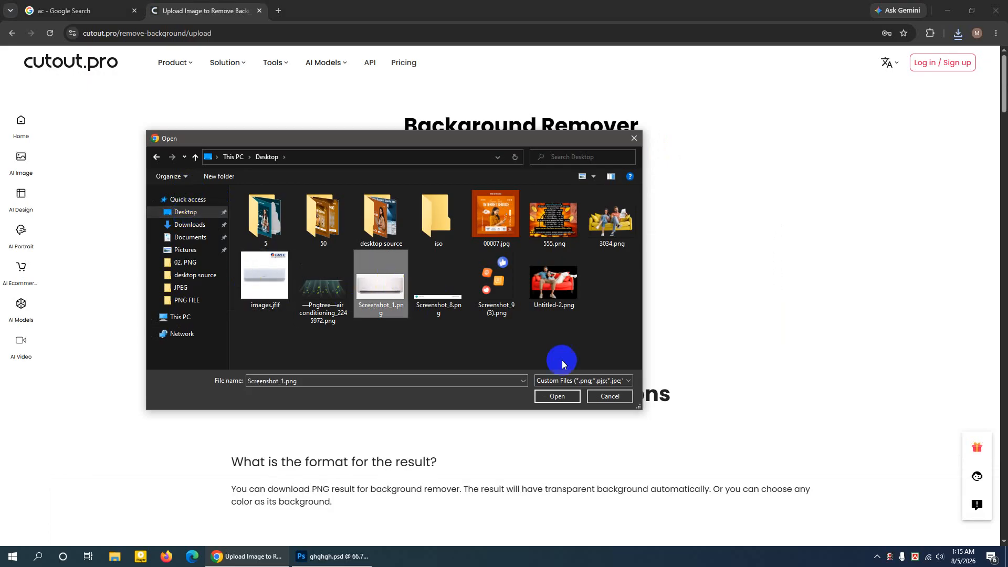
{"action": "left_click", "coordinate": [564, 396]}
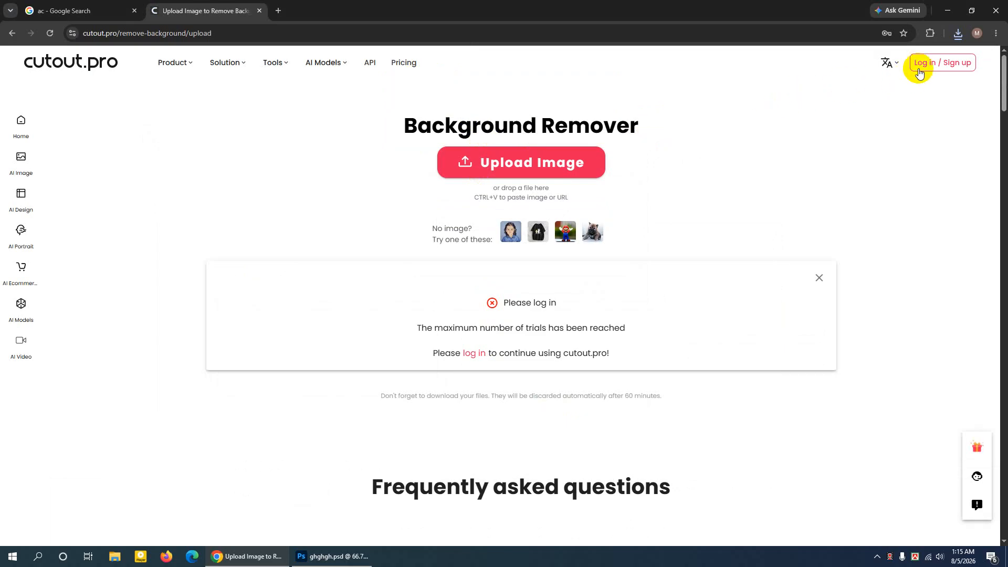
Log in to cutout.pro with the first listed Google account
{"action": "left_click", "coordinate": [921, 67]}
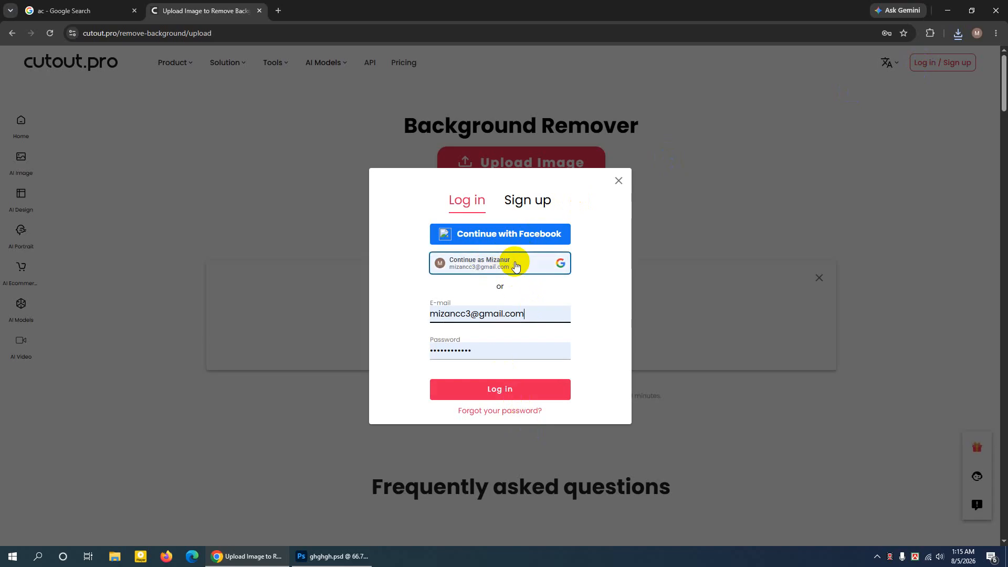
{"action": "left_click", "coordinate": [515, 266]}
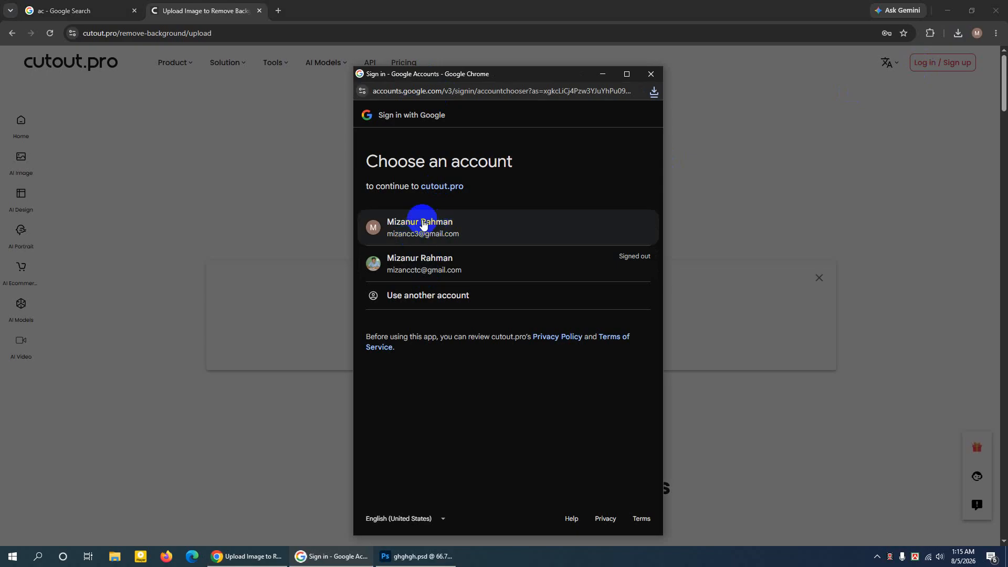
{"action": "left_click", "coordinate": [423, 223]}
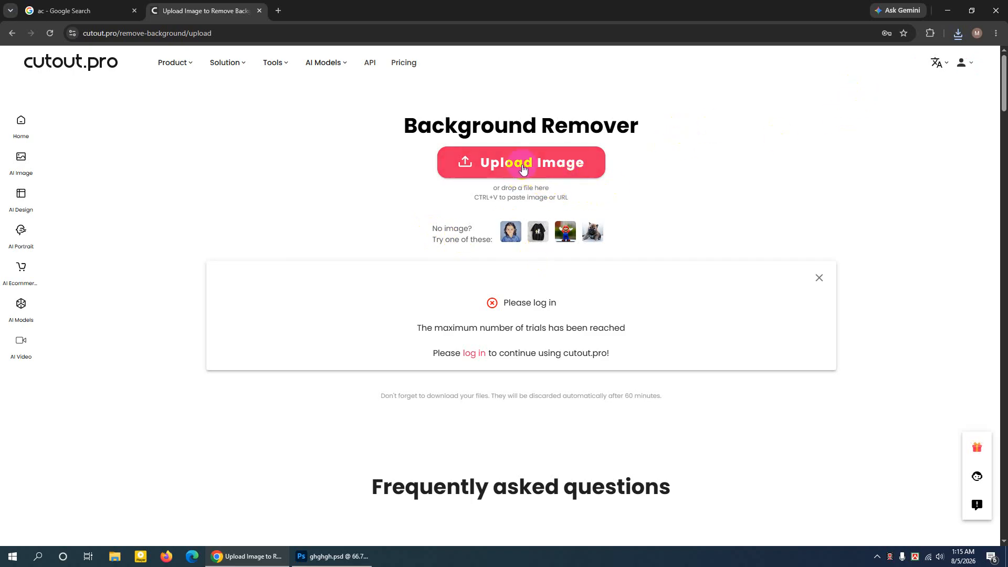
Upload Screenshot_1.png from the Desktop for background removal and download the free 497 x 260 preview image
{"action": "left_click", "coordinate": [523, 167]}
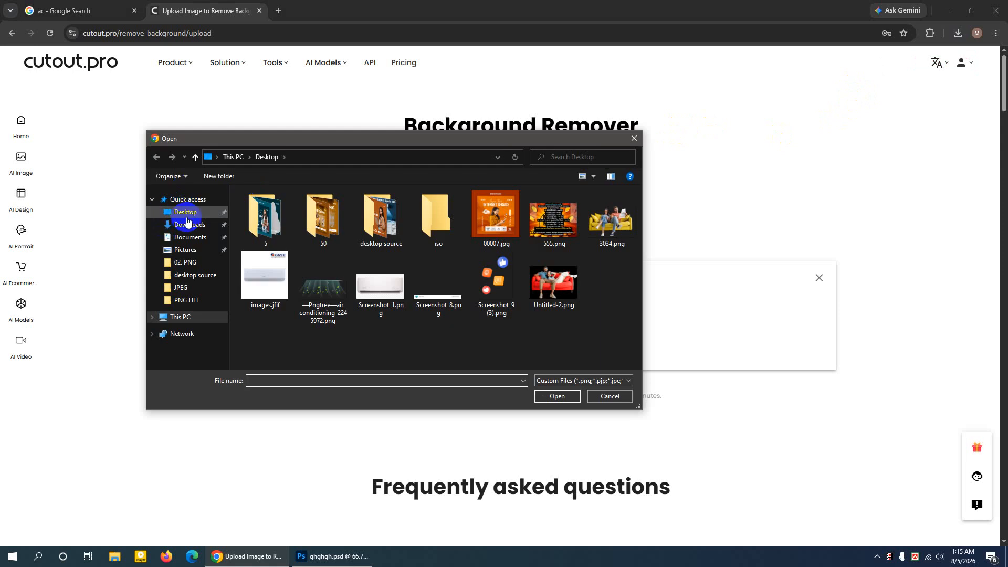
{"action": "left_click", "coordinate": [186, 215]}
{"action": "left_click", "coordinate": [380, 286]}
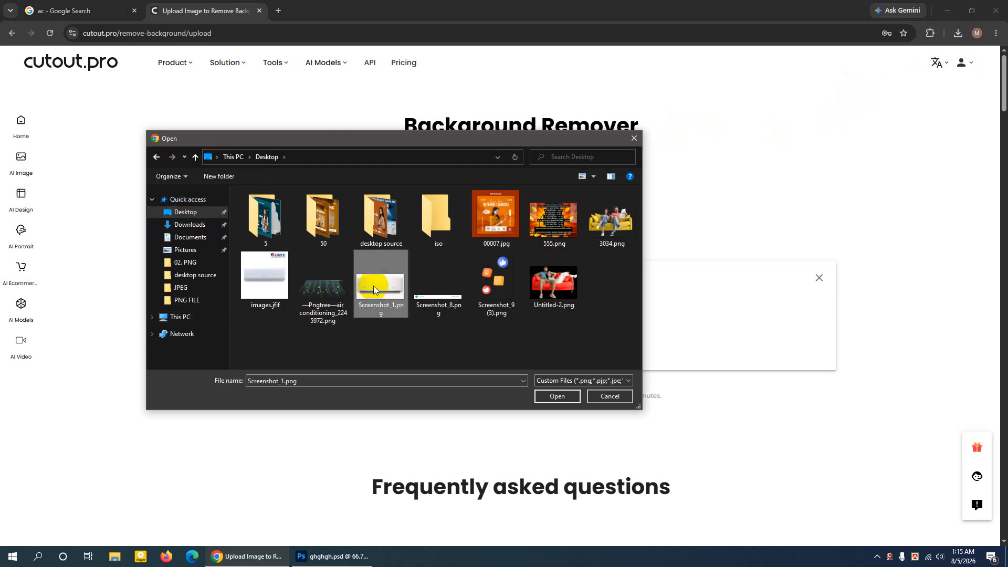
{"action": "left_click", "coordinate": [556, 396]}
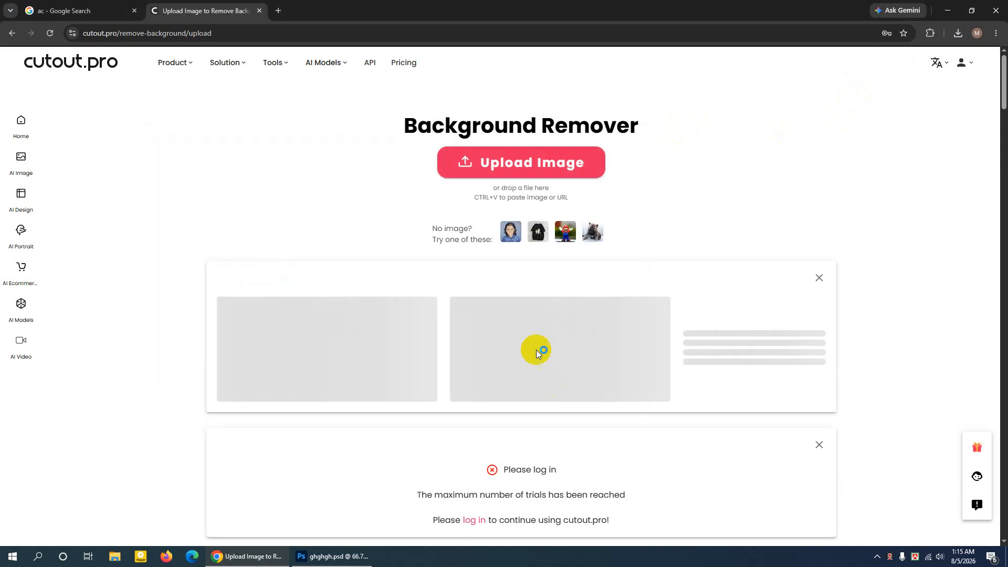
{"action": "scroll", "coordinate": [534, 342], "scroll_direction": "down", "scroll_amount": 1}
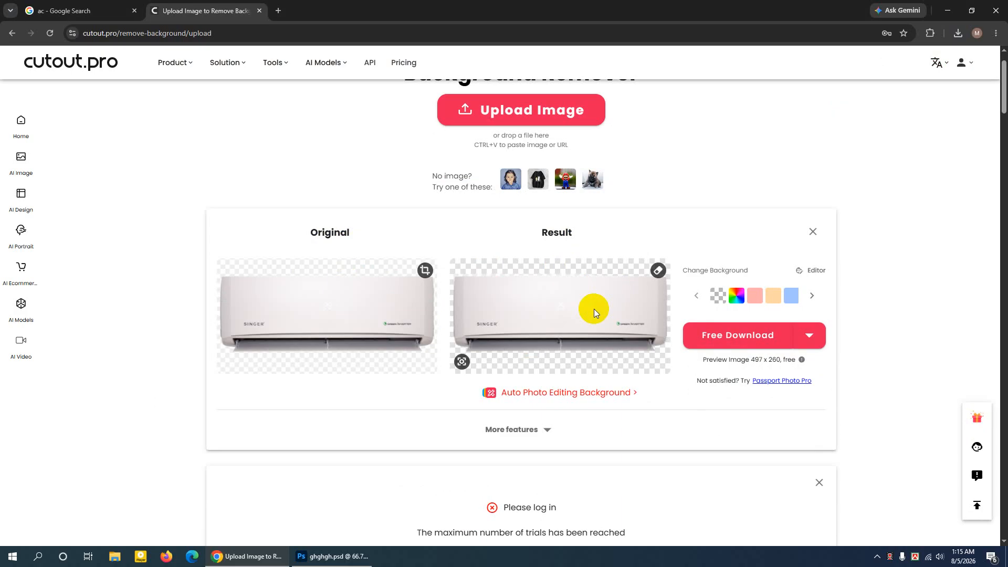
{"action": "left_click", "coordinate": [717, 337]}
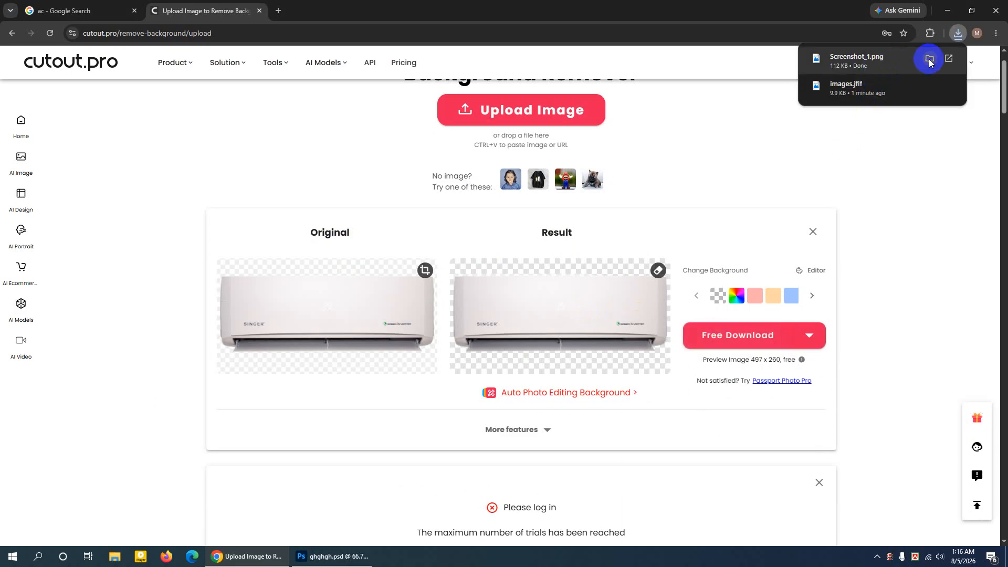
Open the downloaded Screenshot_1.png in Photoshop and crop the empty space above and below the unit to about 497 x 196 px
{"action": "left_click", "coordinate": [930, 59]}
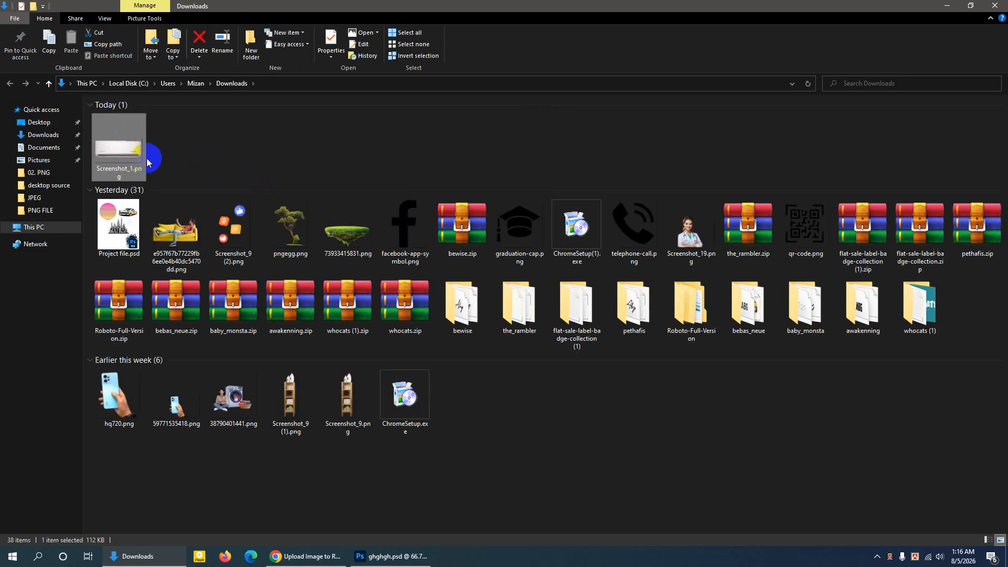
{"action": "left_click_drag", "start_coordinate": [129, 156], "coordinate": [402, 35]}
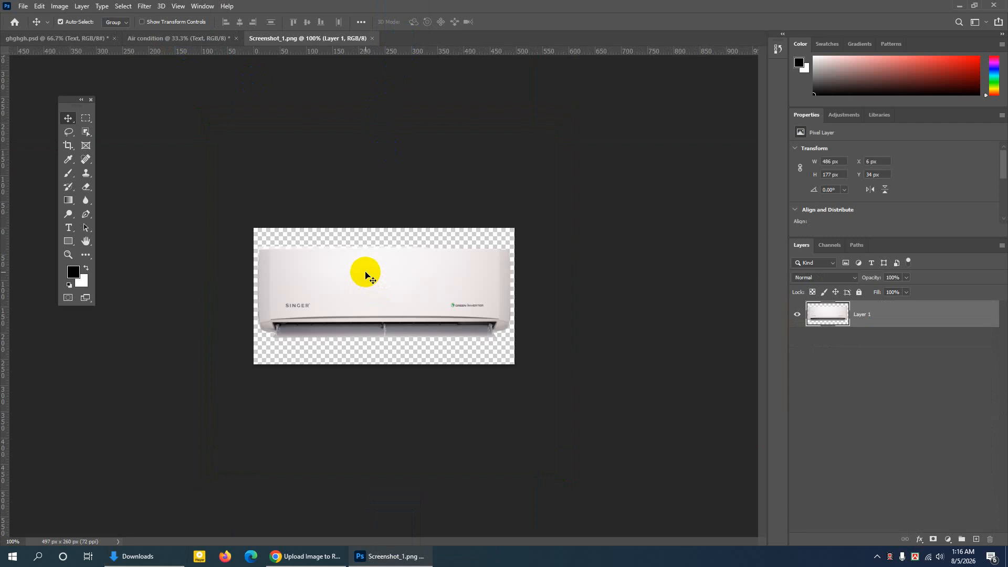
{"action": "left_click", "coordinate": [68, 145]}
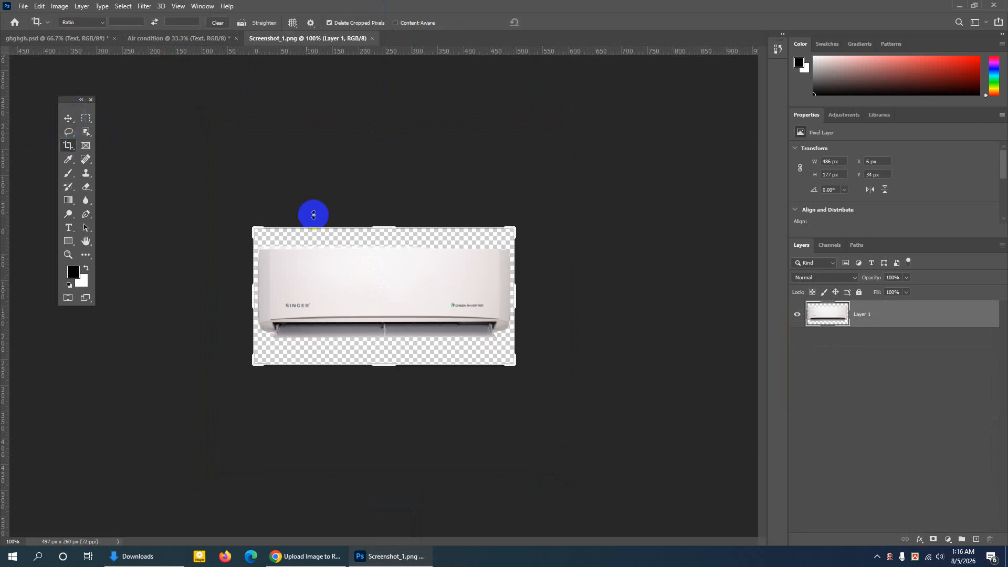
{"action": "left_click_drag", "start_coordinate": [387, 230], "coordinate": [383, 235]}
{"action": "left_click_drag", "start_coordinate": [383, 353], "coordinate": [387, 348]}
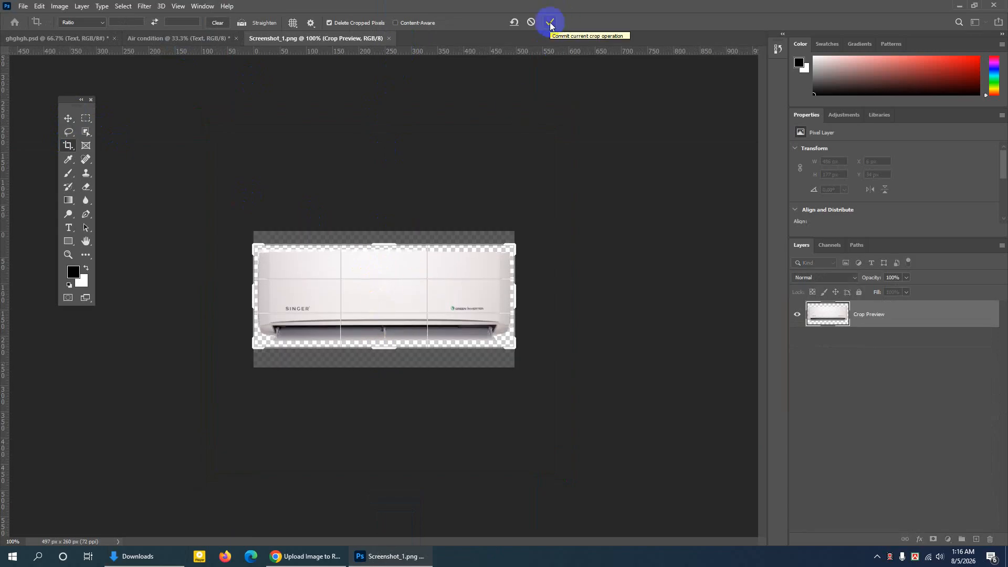
{"action": "left_click", "coordinate": [550, 22]}
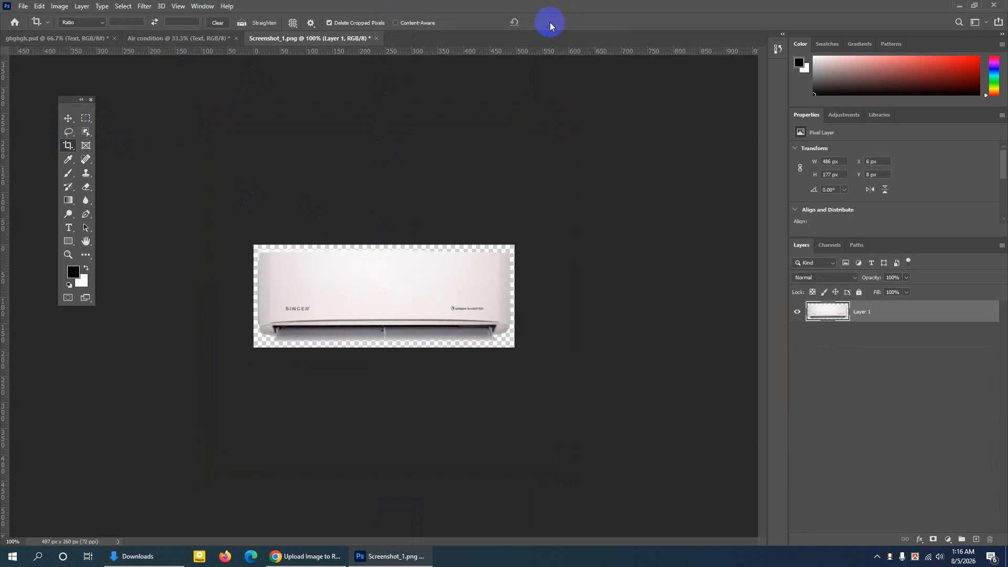
Duplicate the cropped air conditioner layer into the Air condition document as Layer 2
{"action": "right_click", "coordinate": [909, 309]}
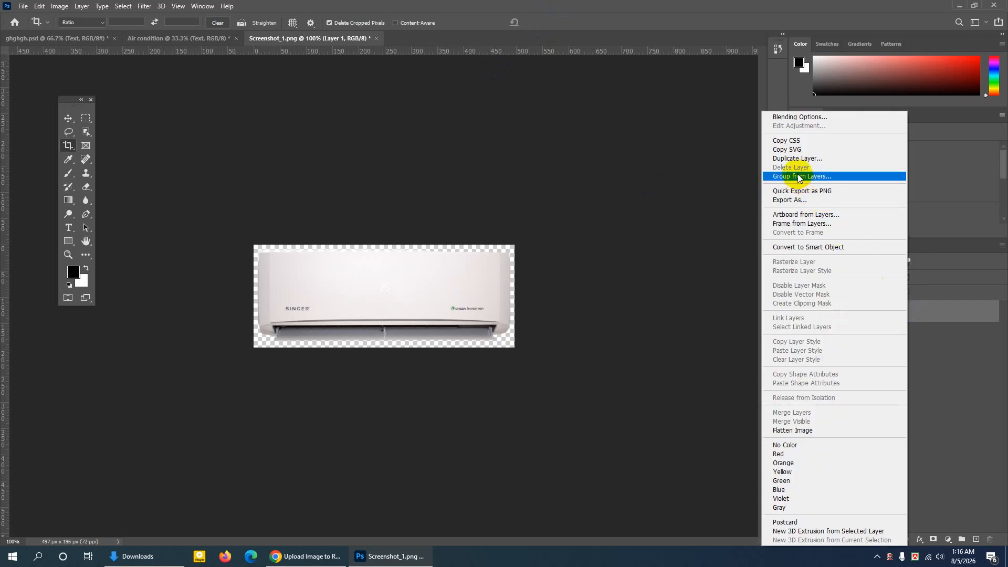
{"action": "left_click", "coordinate": [797, 158]}
{"action": "left_click", "coordinate": [422, 237]}
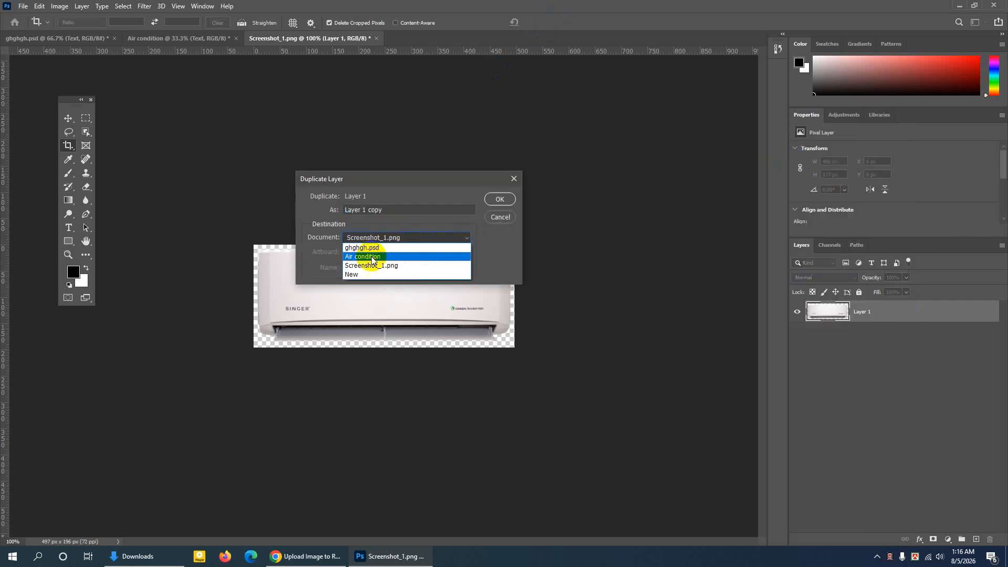
{"action": "left_click", "coordinate": [364, 257]}
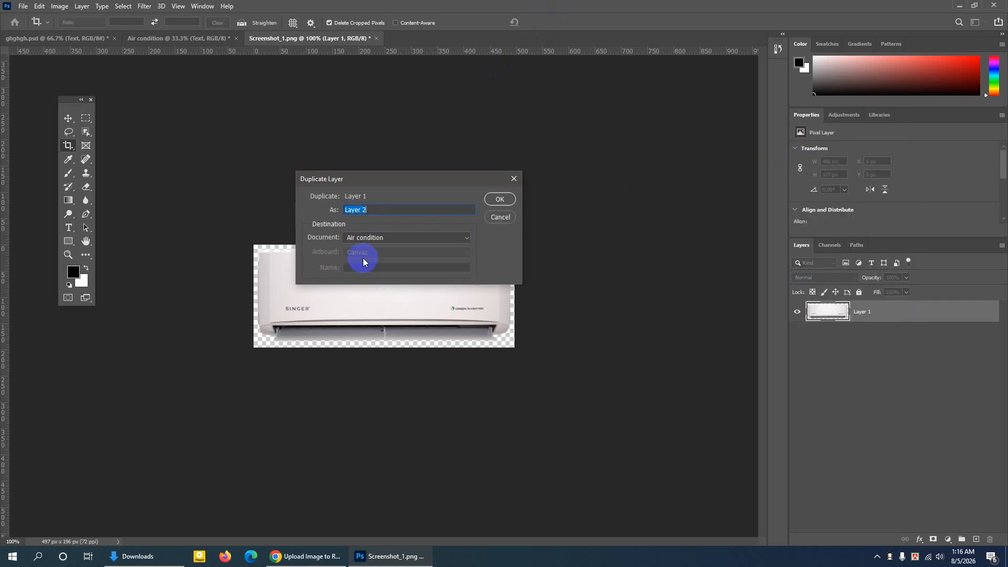
{"action": "left_click", "coordinate": [497, 200]}
In the Air condition document, move the air conditioner to the horizontal centre just below the BRAND AIR CONDITIONER headline
{"action": "left_click", "coordinate": [198, 39]}
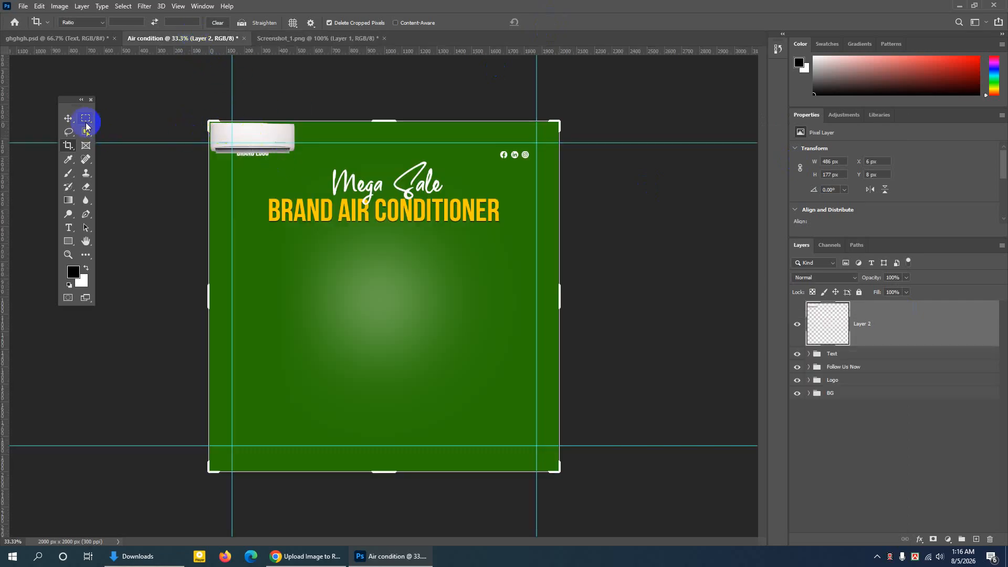
{"action": "left_click", "coordinate": [67, 119]}
{"action": "left_click_drag", "start_coordinate": [236, 131], "coordinate": [394, 251]}
{"action": "key", "text": "ctrl"}
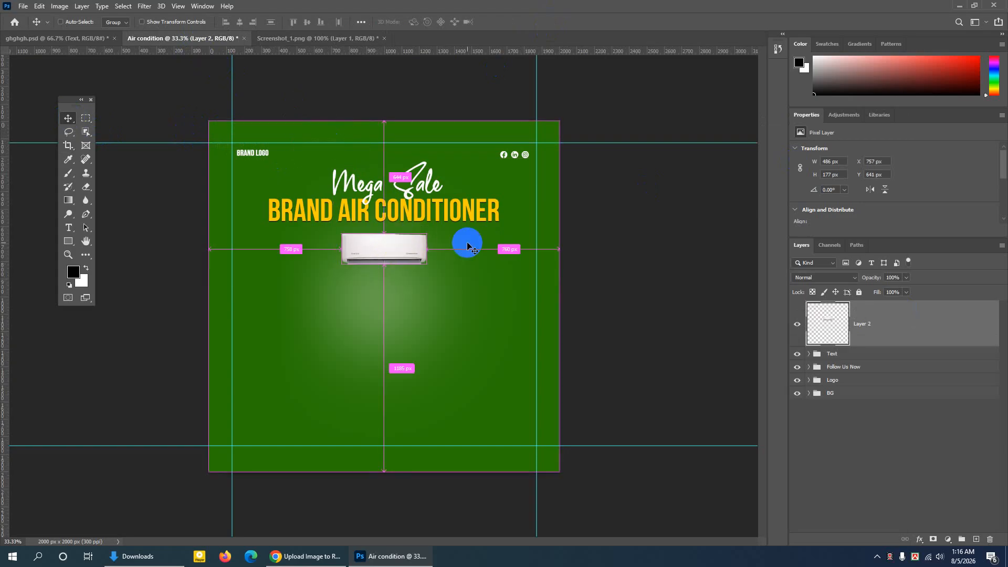
Scale the air conditioner to 152.5% and shift it slightly lower beneath the headline, to about X 650, Y 622 px
{"action": "key", "text": "ctrl+t"}
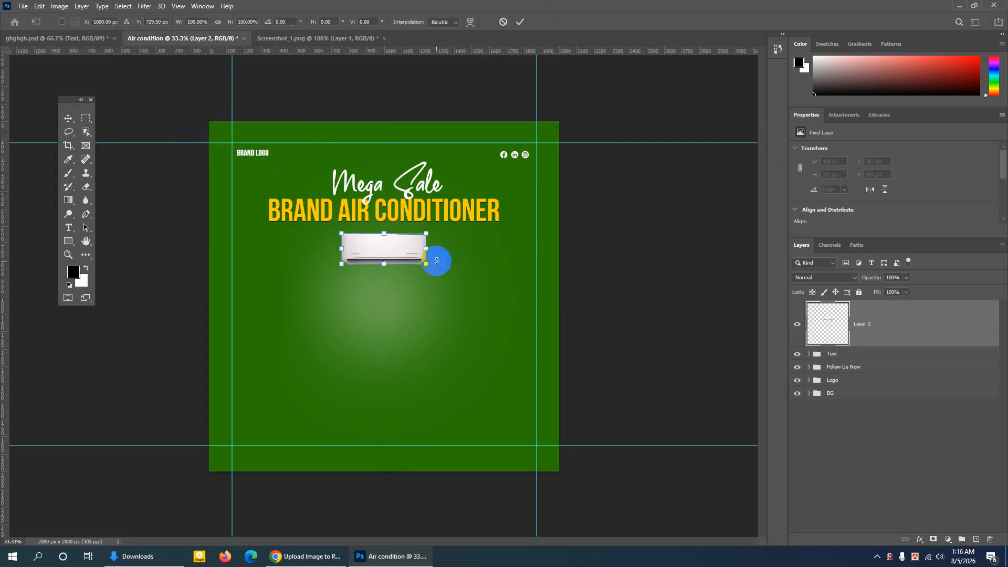
{"action": "left_click_drag", "start_coordinate": [427, 262], "coordinate": [448, 272]}
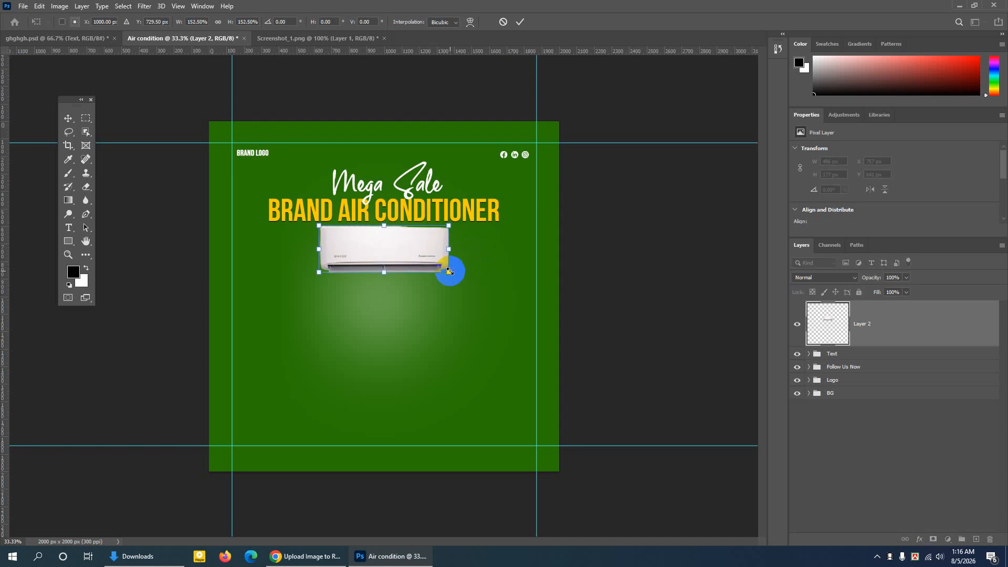
{"action": "left_click", "coordinate": [519, 22]}
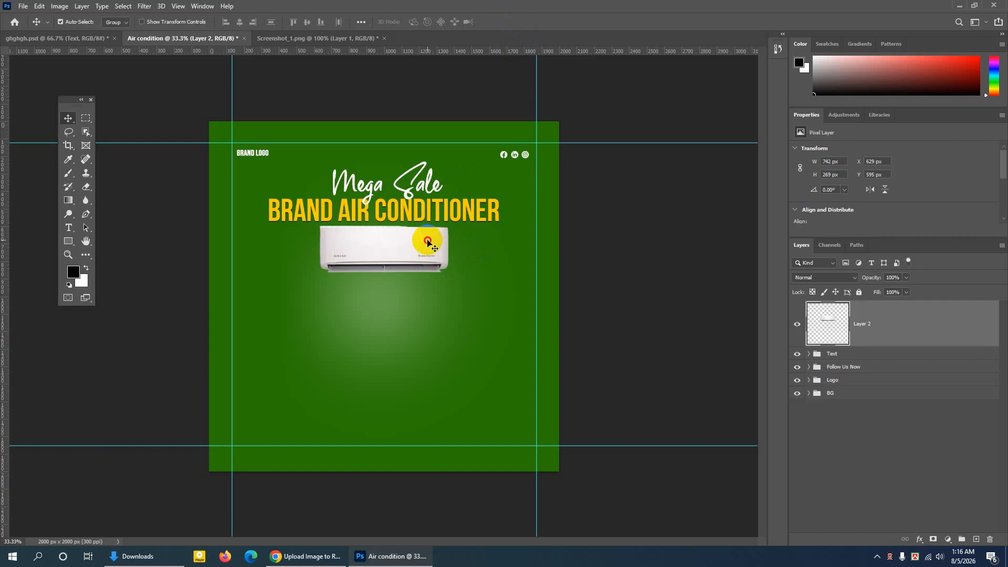
{"action": "left_click_drag", "start_coordinate": [430, 242], "coordinate": [430, 247]}
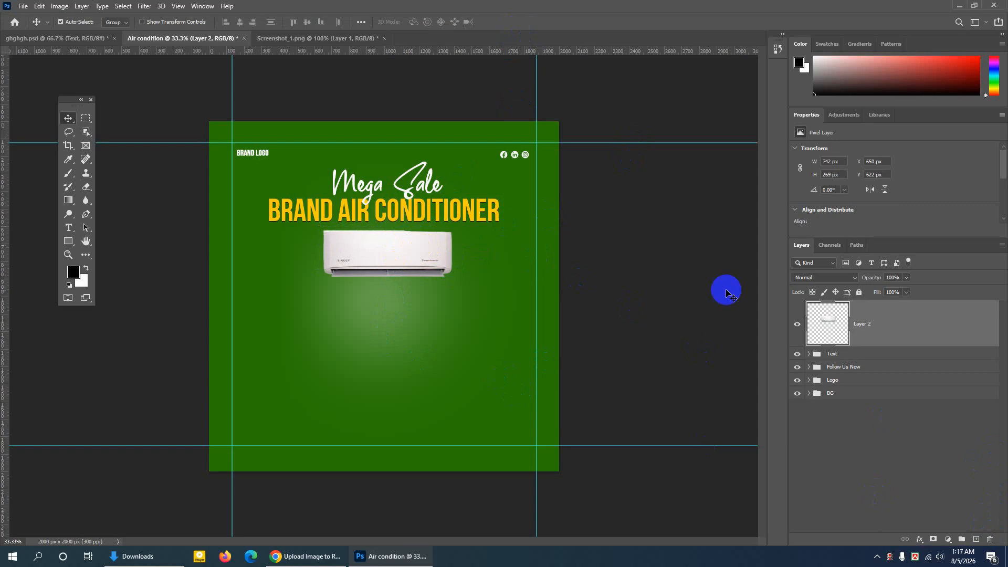
{"action": "key", "text": "ctrl+plus"}
{"action": "key", "text": "ctrl+plus"}
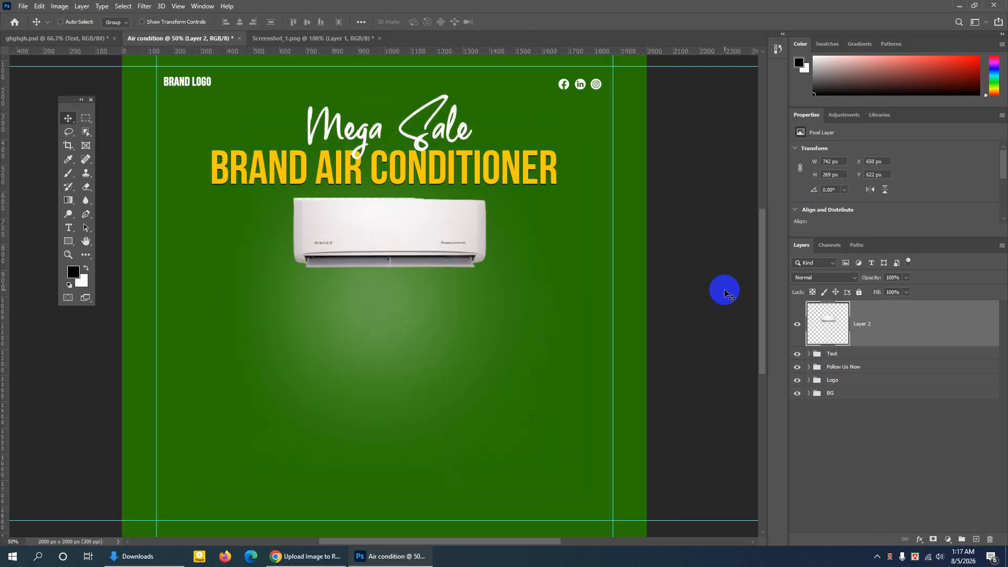
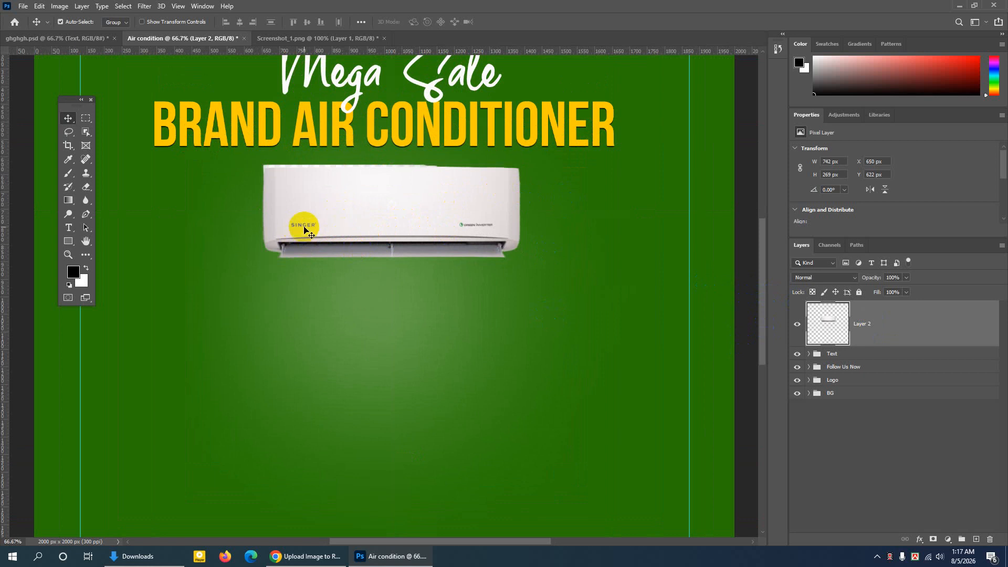
Erase the SINGER lettering from the air conditioner with a Content-Aware fill of a rectangular selection about 104 x 29 px around it, and deselect
{"action": "left_click", "coordinate": [68, 255]}
{"action": "left_click", "coordinate": [325, 232]}
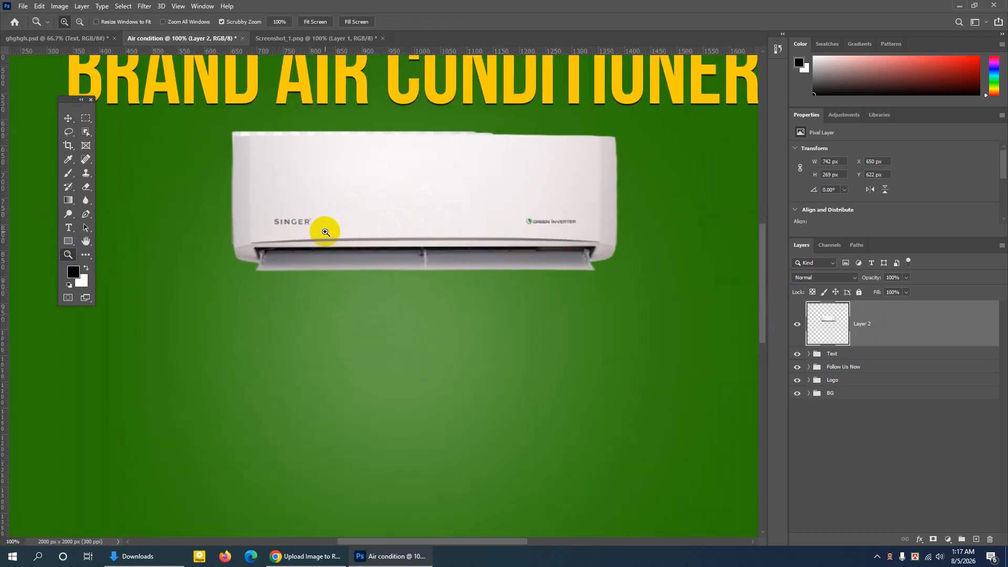
{"action": "left_click", "coordinate": [326, 231]}
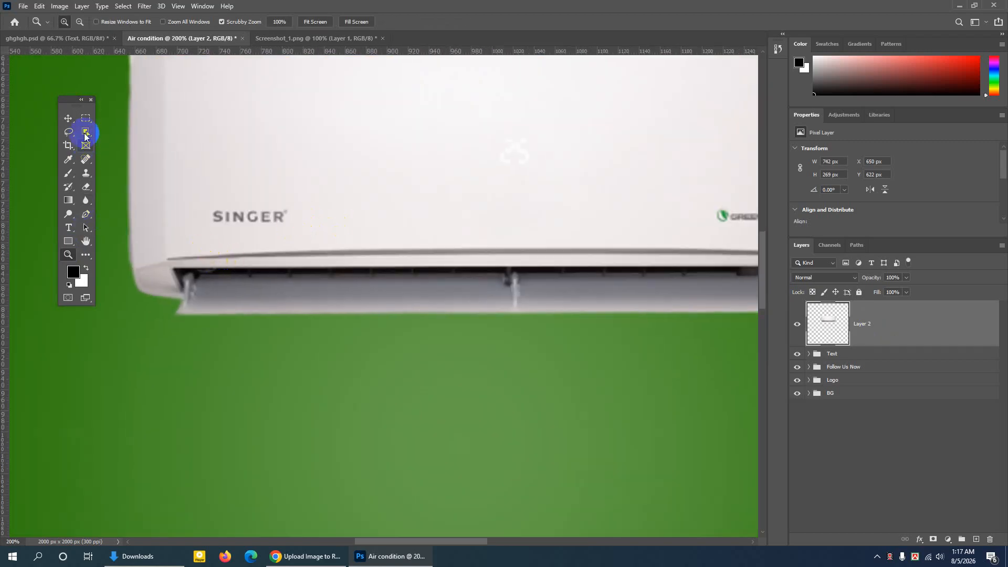
{"action": "left_click", "coordinate": [84, 124]}
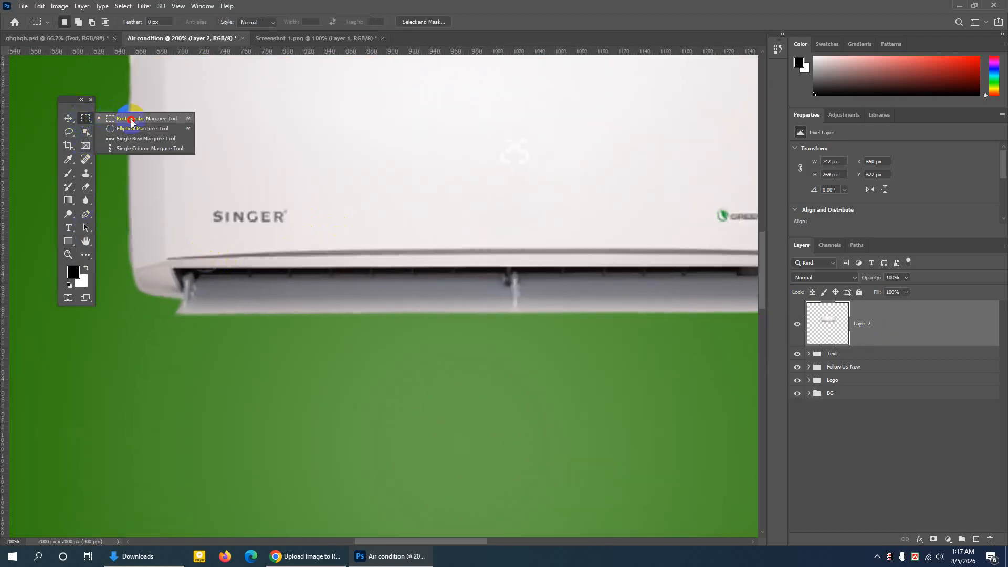
{"action": "left_click", "coordinate": [132, 120]}
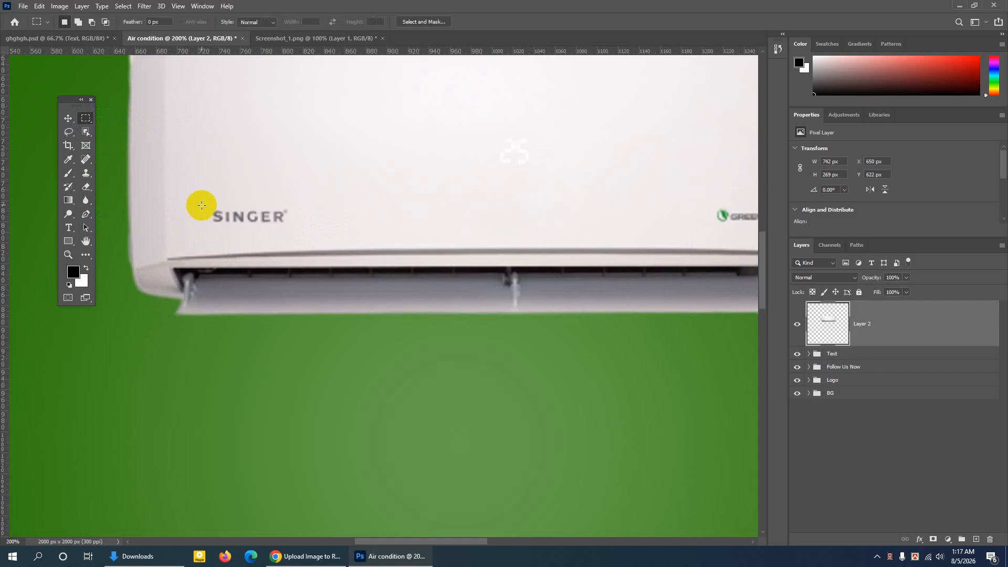
{"action": "left_click_drag", "start_coordinate": [200, 199], "coordinate": [309, 230]}
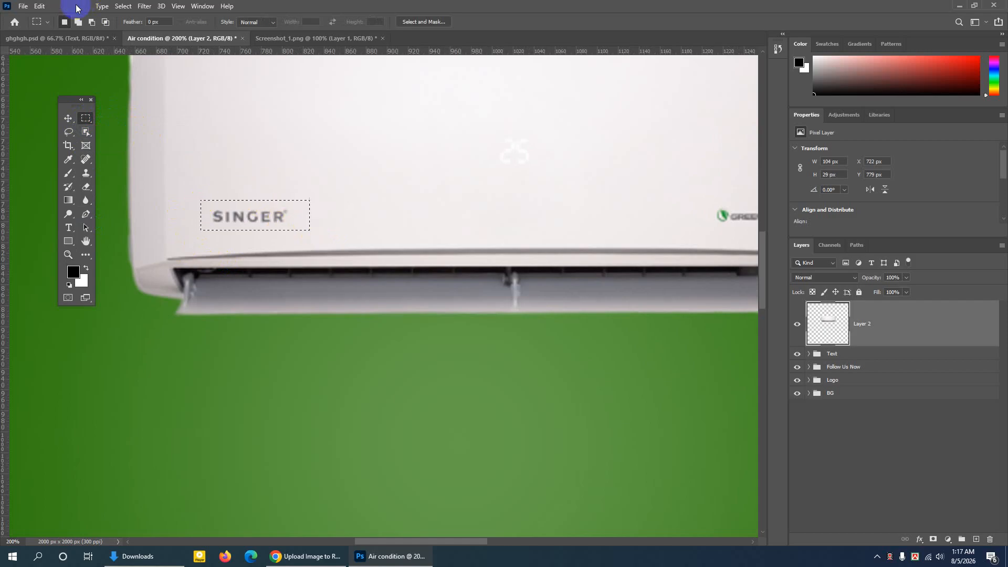
{"action": "left_click", "coordinate": [37, 6]}
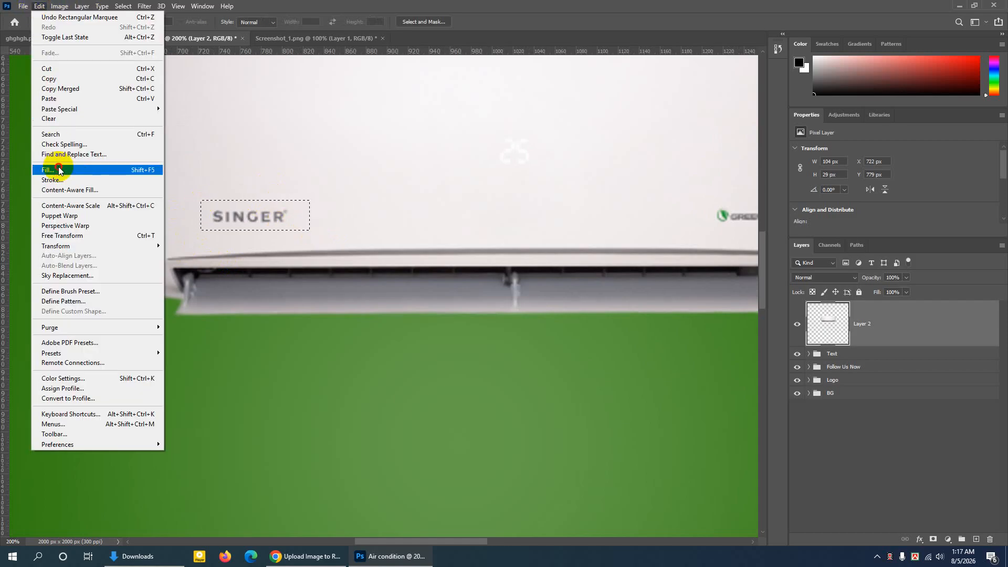
{"action": "left_click", "coordinate": [58, 170]}
{"action": "left_click", "coordinate": [499, 147]}
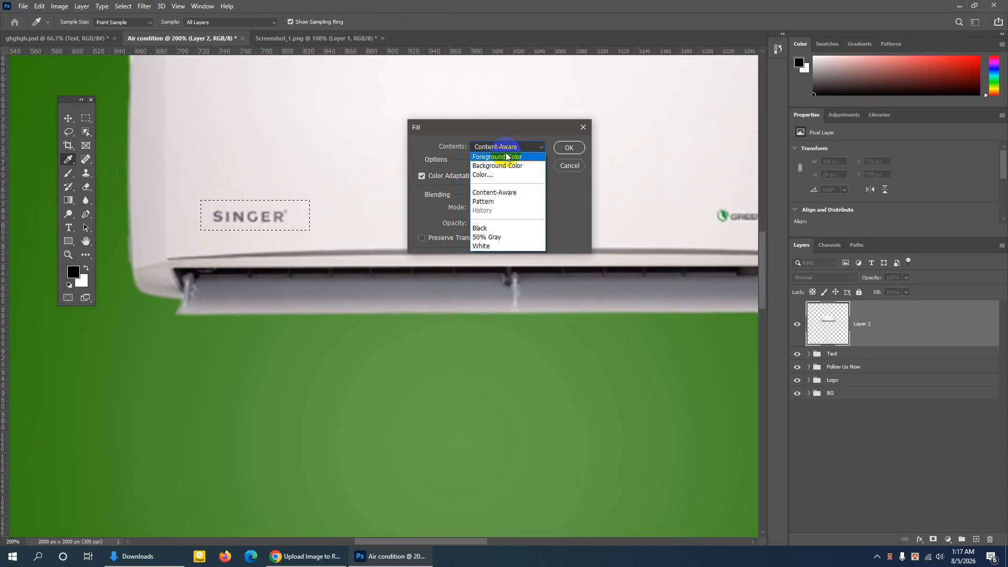
{"action": "left_click", "coordinate": [506, 147]}
{"action": "left_click", "coordinate": [568, 147]}
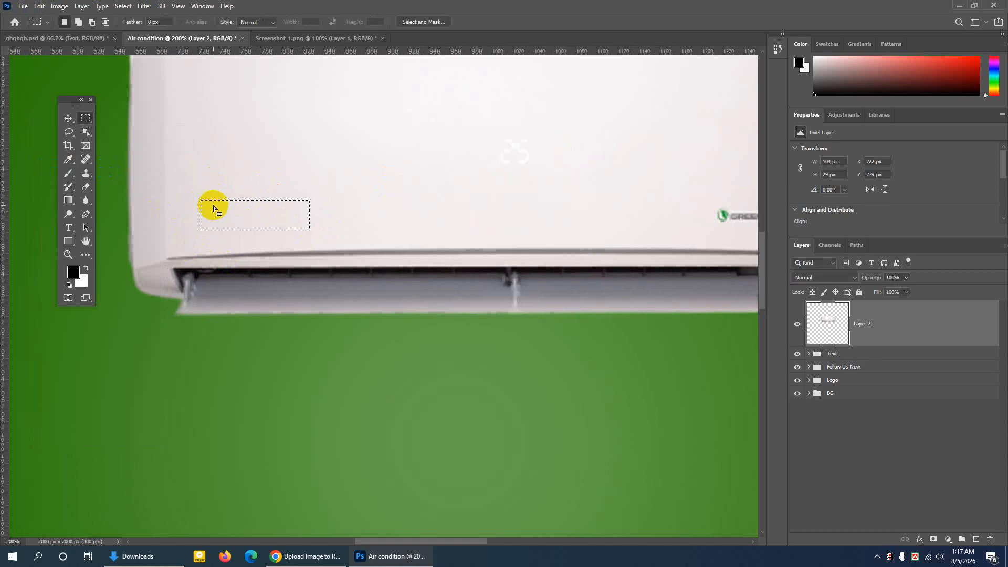
{"action": "left_click", "coordinate": [267, 224]}
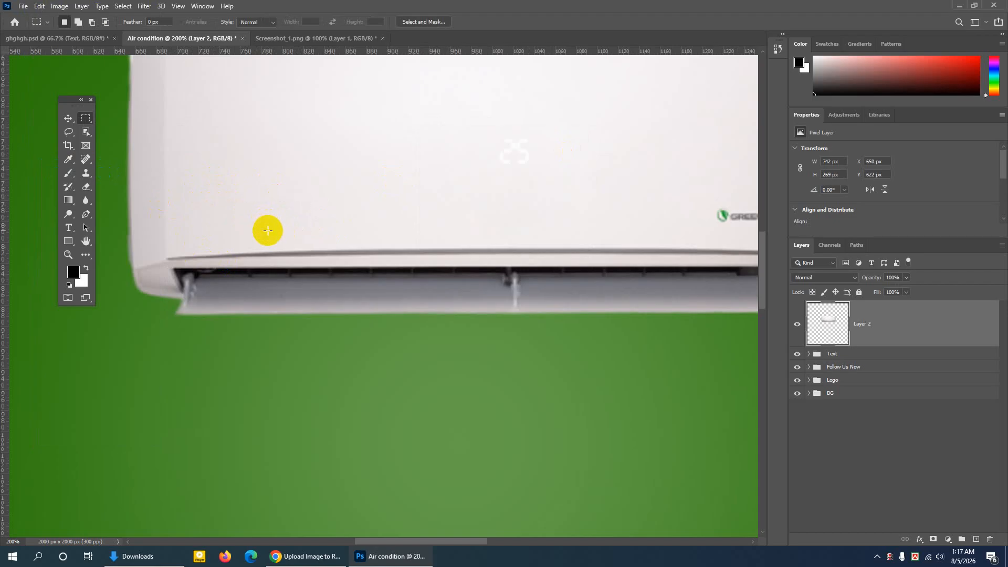
Toggle the visibility of Layer 2 to check what it contains
{"action": "left_click", "coordinate": [849, 334]}
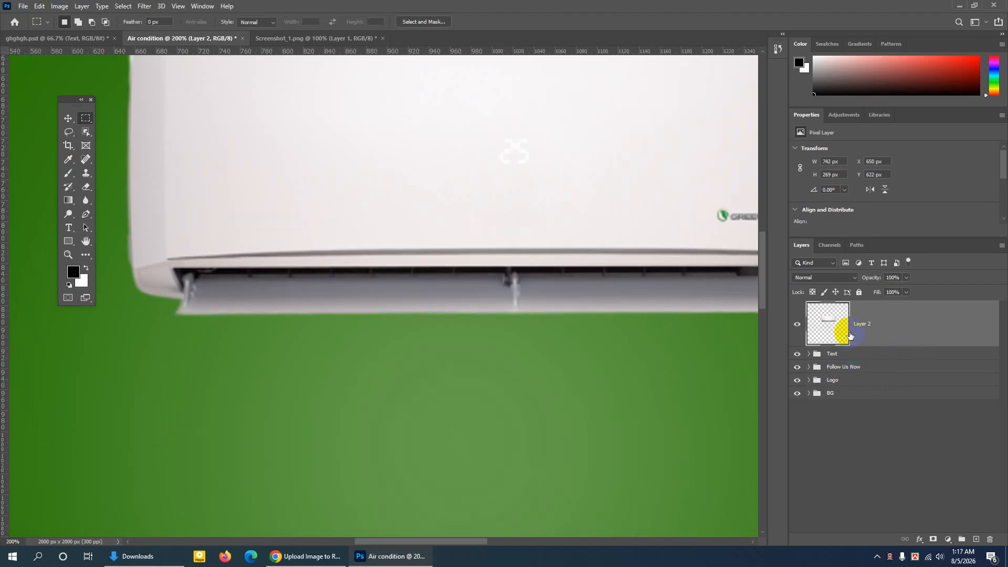
{"action": "right_click", "coordinate": [888, 319]}
{"action": "left_click", "coordinate": [897, 323]}
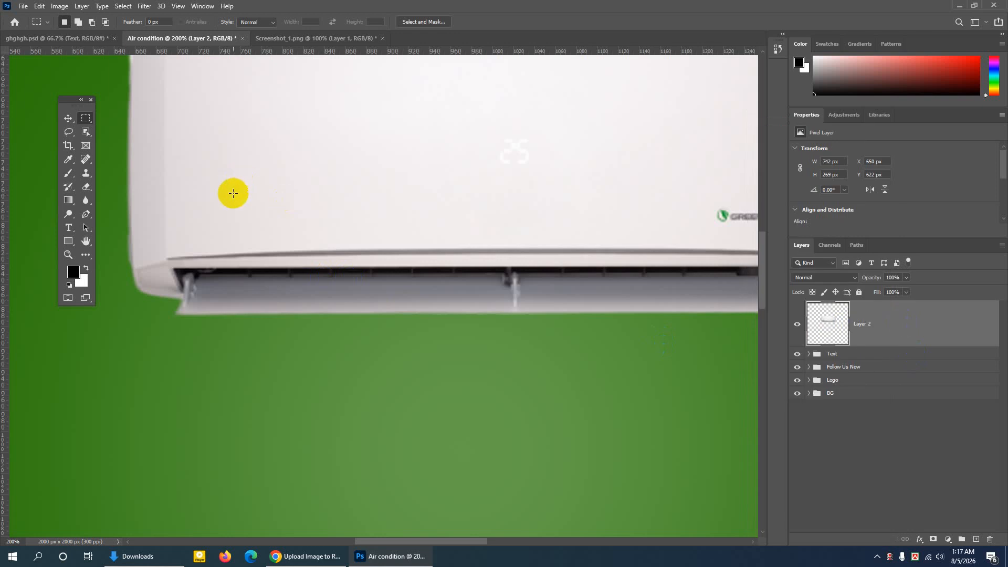
{"action": "left_click", "coordinate": [797, 324]}
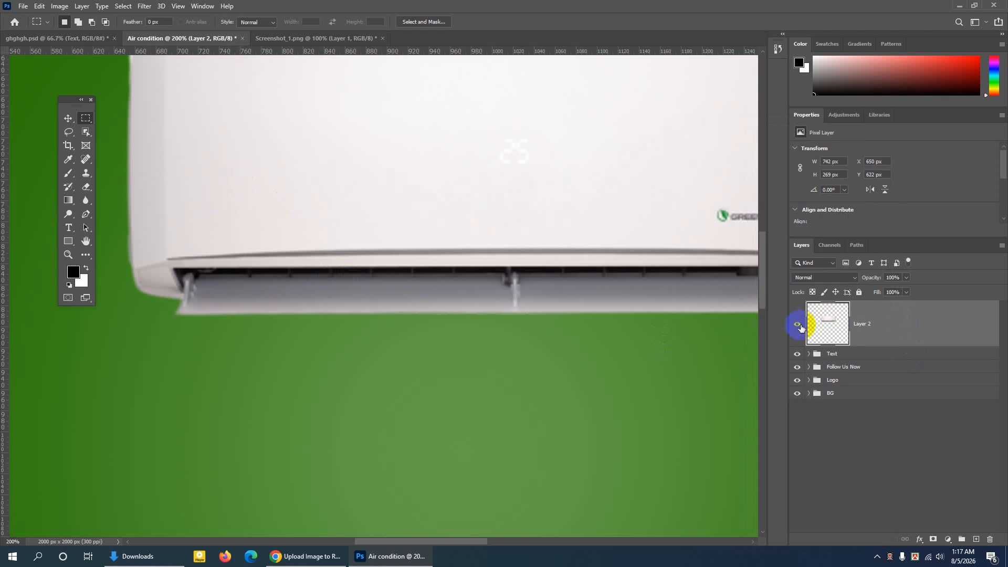
{"action": "left_click", "coordinate": [798, 326]}
{"action": "left_click", "coordinate": [797, 325]}
Convert Layer 2, the air conditioner image, to a smart object
{"action": "right_click", "coordinate": [885, 324]}
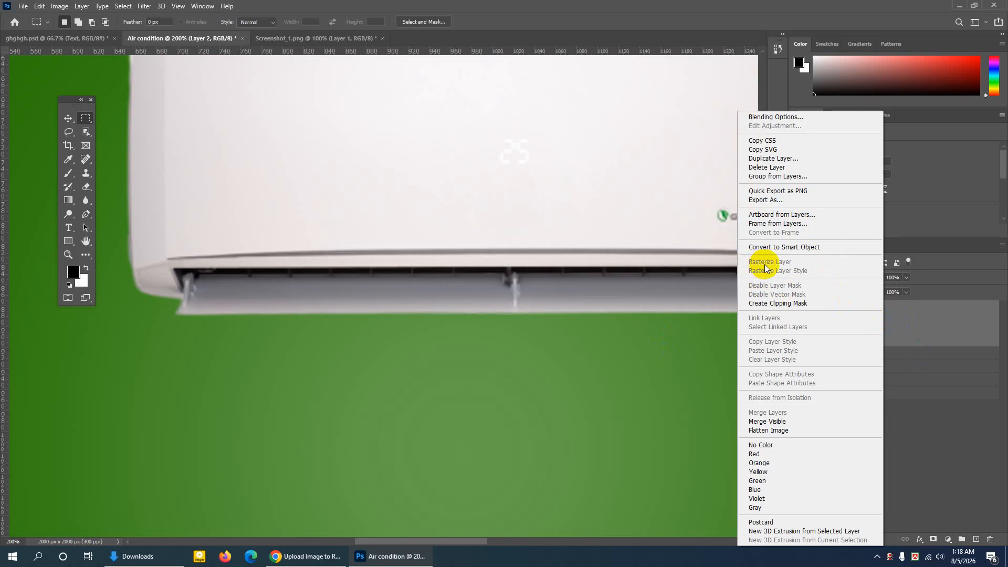
{"action": "left_click", "coordinate": [913, 308]}
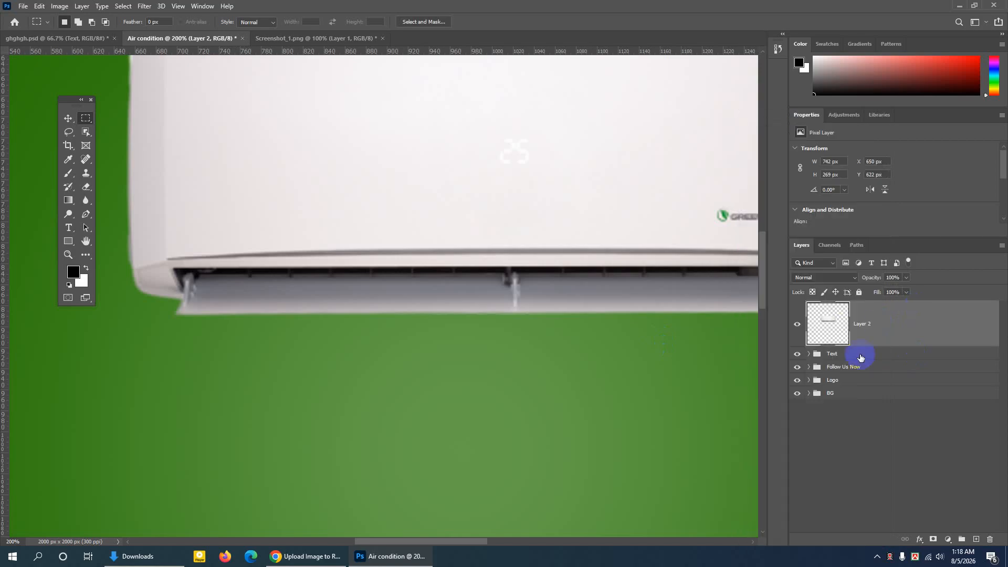
{"action": "right_click", "coordinate": [843, 323]}
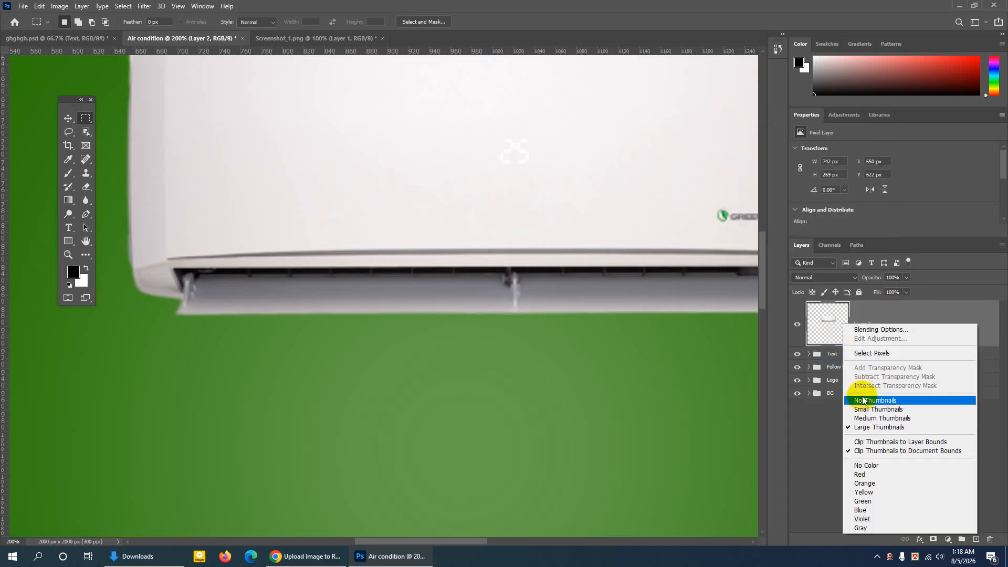
{"action": "left_click", "coordinate": [865, 312]}
{"action": "right_click", "coordinate": [865, 311]}
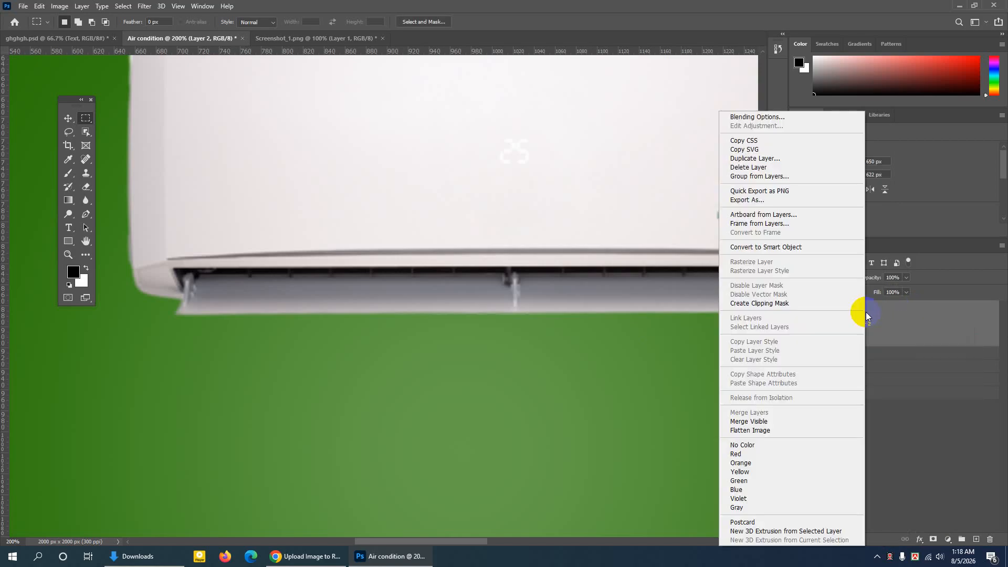
{"action": "left_click", "coordinate": [762, 252]}
{"action": "left_click", "coordinate": [845, 342]}
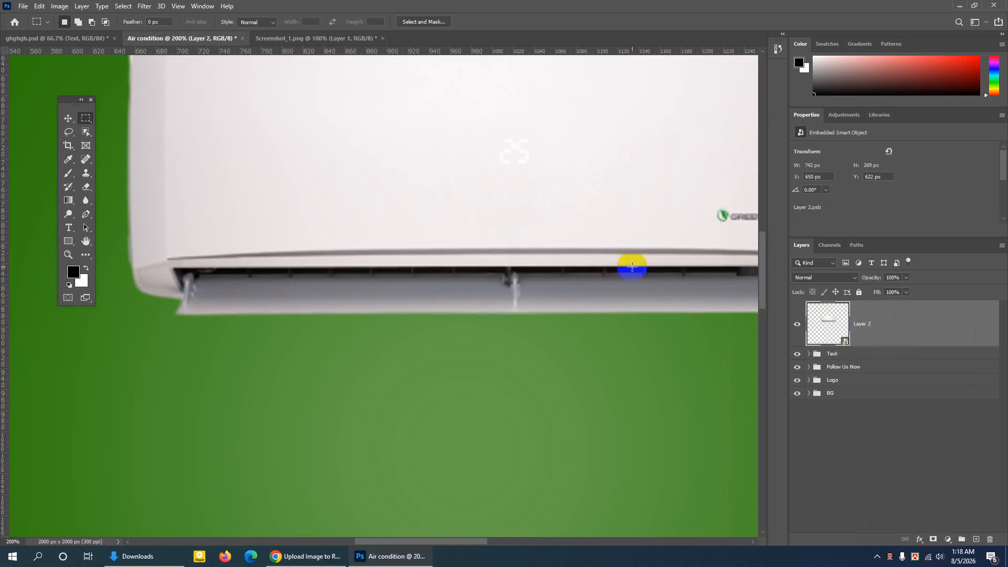
Rasterize the Layer 2 smart object back into a pixel layer
{"action": "left_click", "coordinate": [918, 327]}
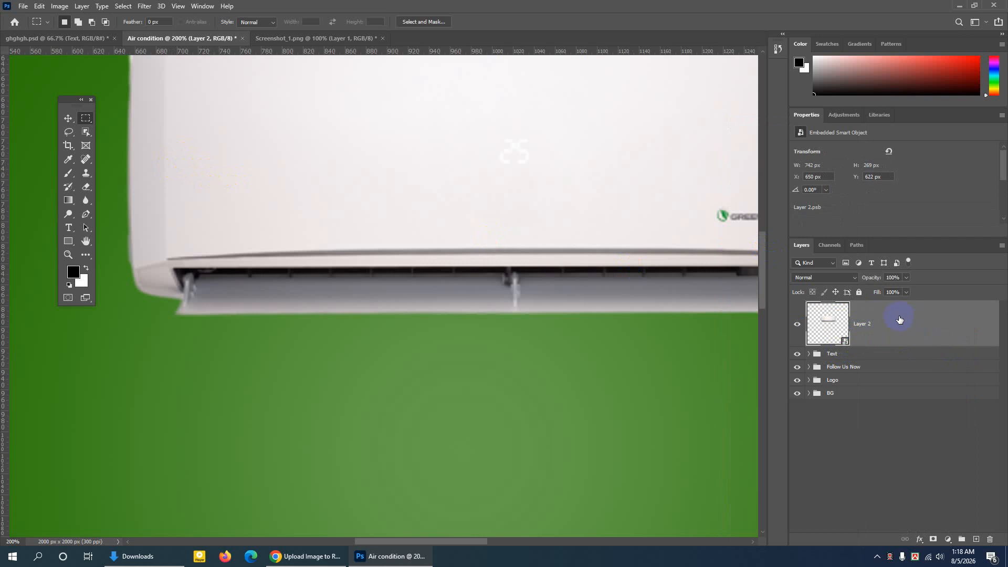
{"action": "right_click", "coordinate": [899, 319]}
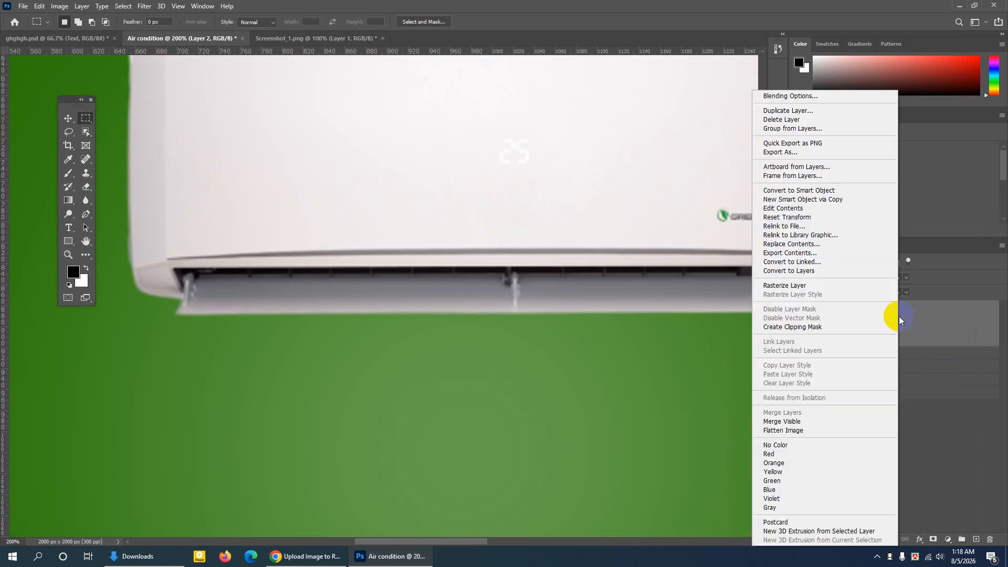
{"action": "left_click", "coordinate": [785, 286]}
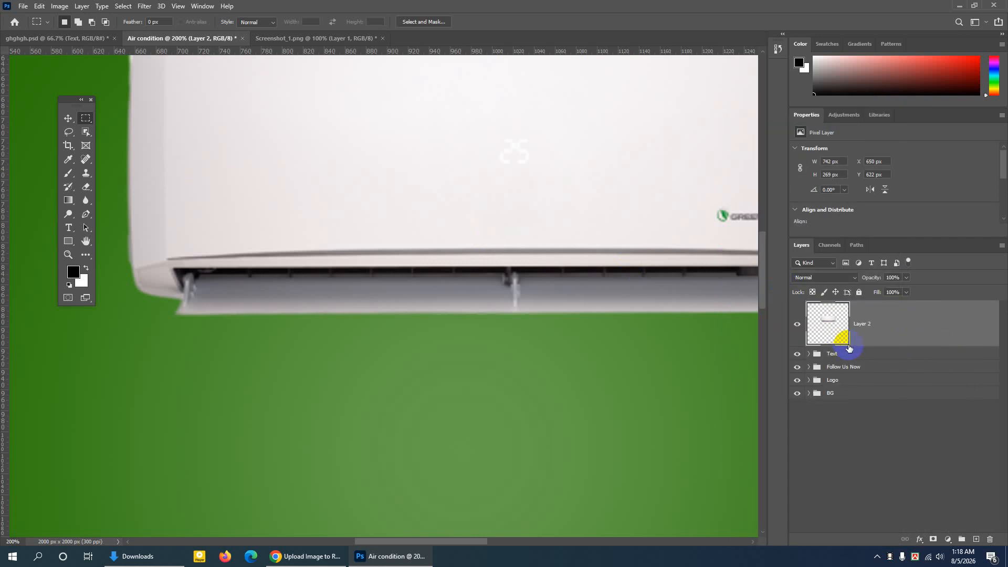
Remove the GREEN INVERTER logo from the air conditioner using a rectangular marquee selection and a Content-Aware fill at 100% opacity
{"action": "right_click", "coordinate": [93, 120]}
{"action": "left_click", "coordinate": [112, 120]}
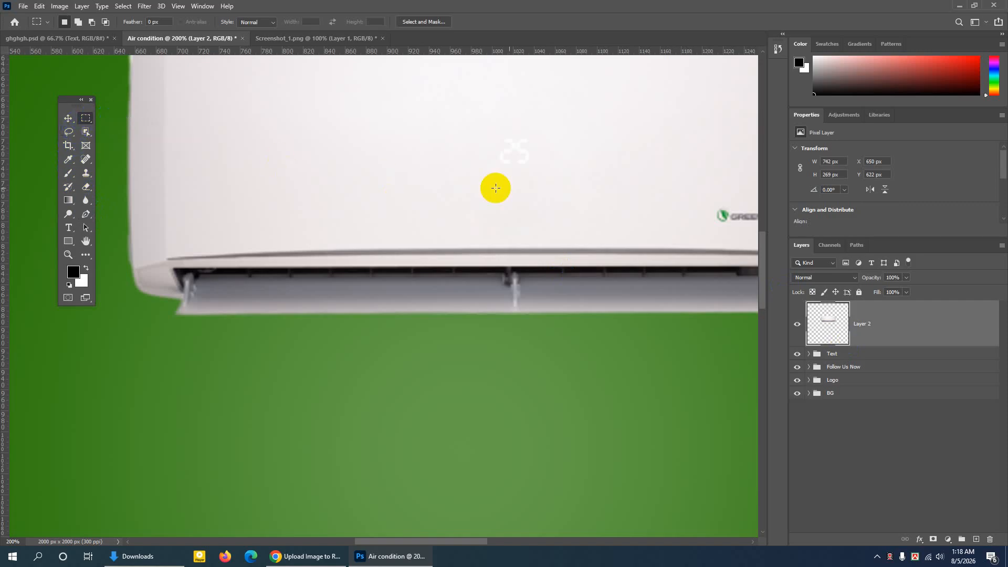
{"action": "left_click", "coordinate": [86, 240]}
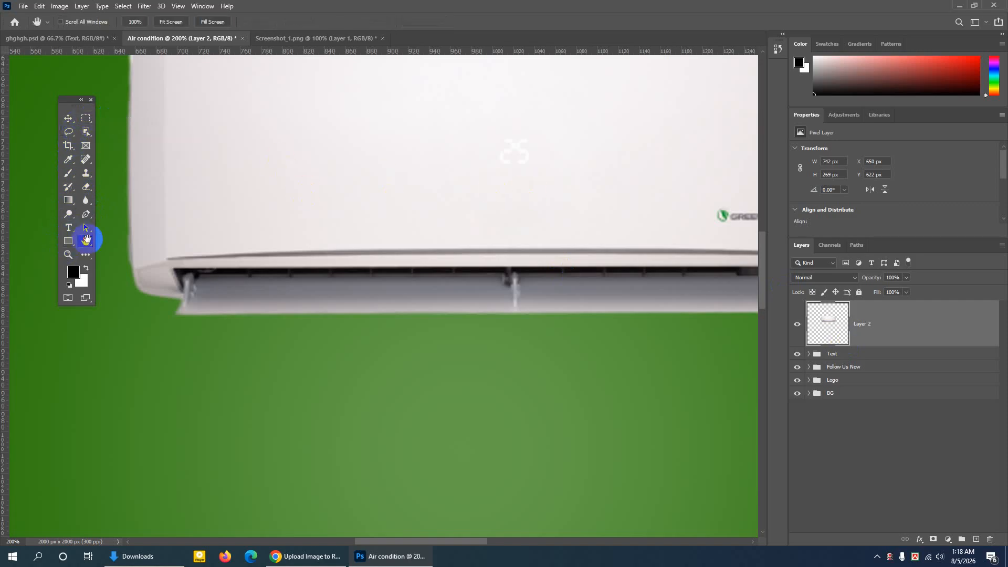
{"action": "left_click_drag", "start_coordinate": [479, 236], "coordinate": [453, 235]}
{"action": "left_click_drag", "start_coordinate": [546, 227], "coordinate": [484, 238]}
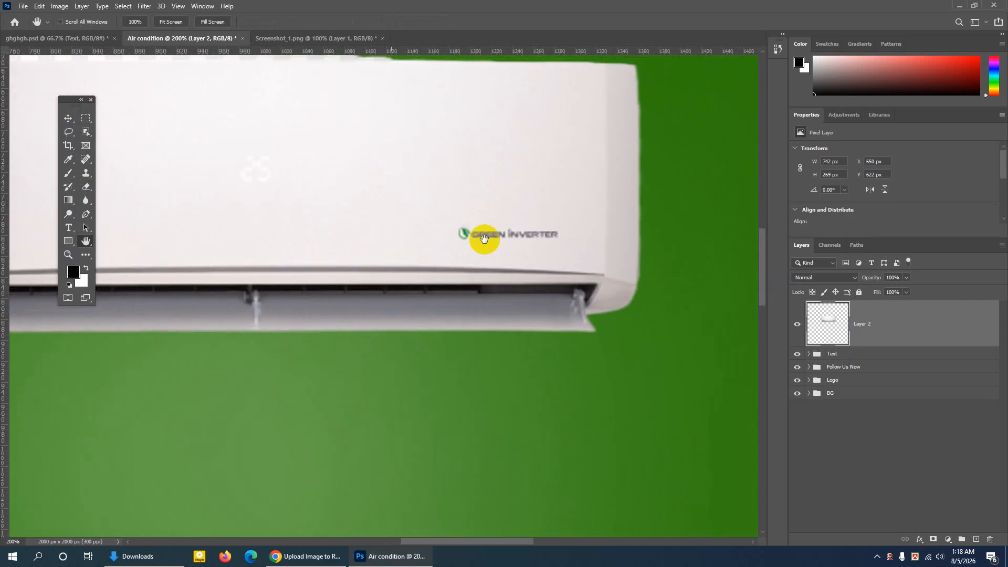
{"action": "left_click", "coordinate": [84, 118]}
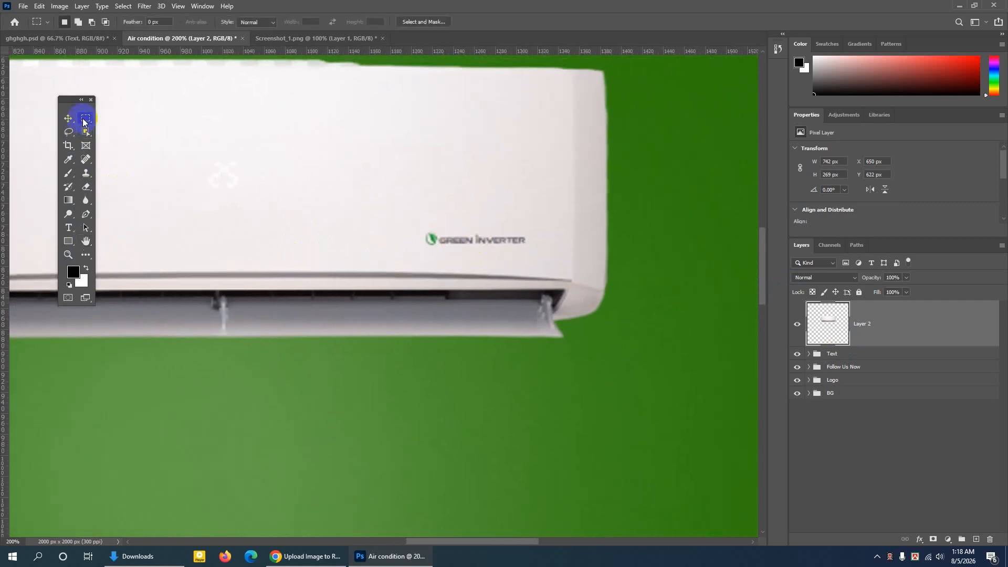
{"action": "left_click_drag", "start_coordinate": [416, 223], "coordinate": [532, 257]}
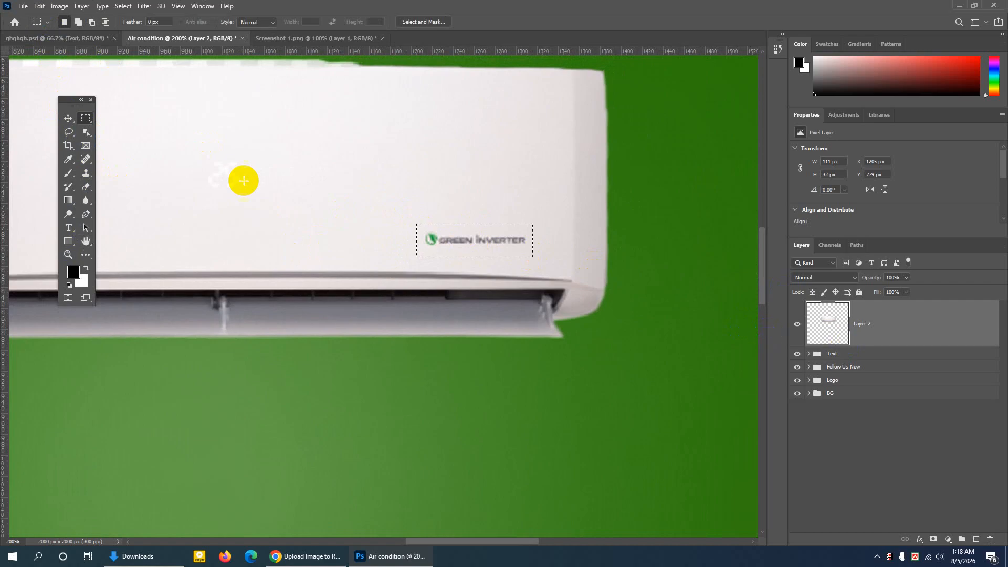
{"action": "left_click", "coordinate": [40, 6]}
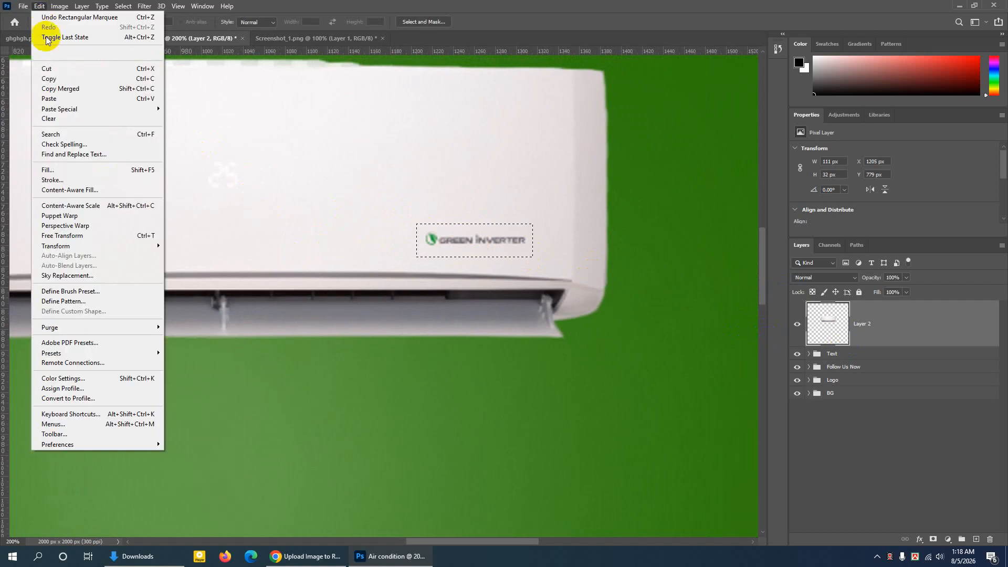
{"action": "left_click", "coordinate": [63, 171]}
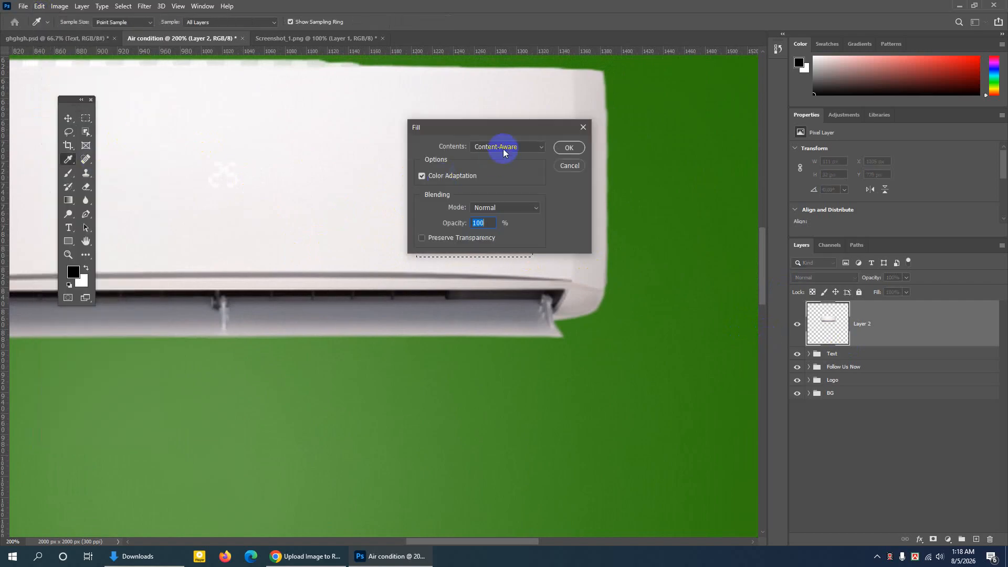
{"action": "left_click", "coordinate": [569, 148]}
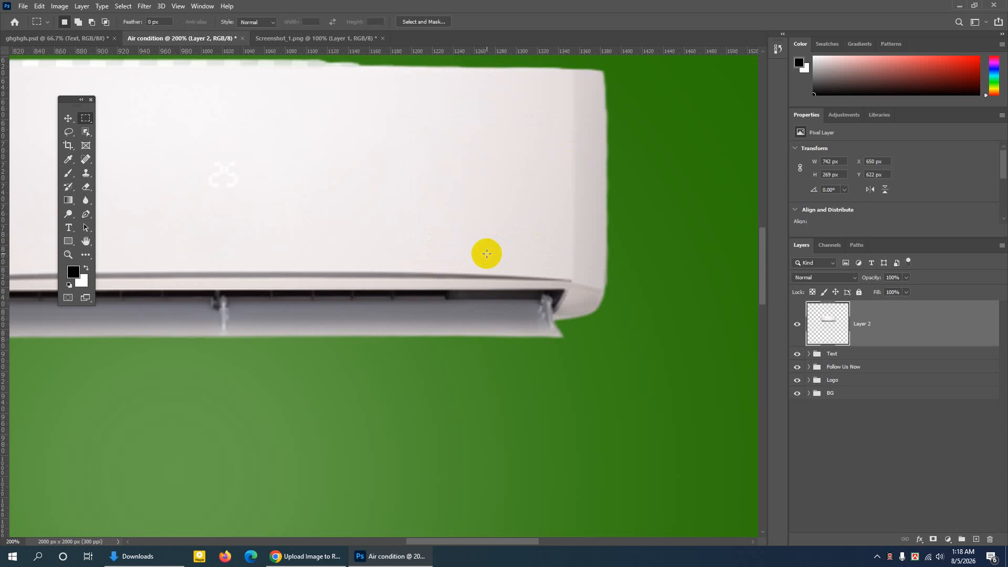
Delete Layer 2 with the air conditioner image from the Air condition document
{"action": "key", "text": "ctrl+minus"}
{"action": "key", "text": "ctrl+minus"}
{"action": "key", "text": "ctrl+minus"}
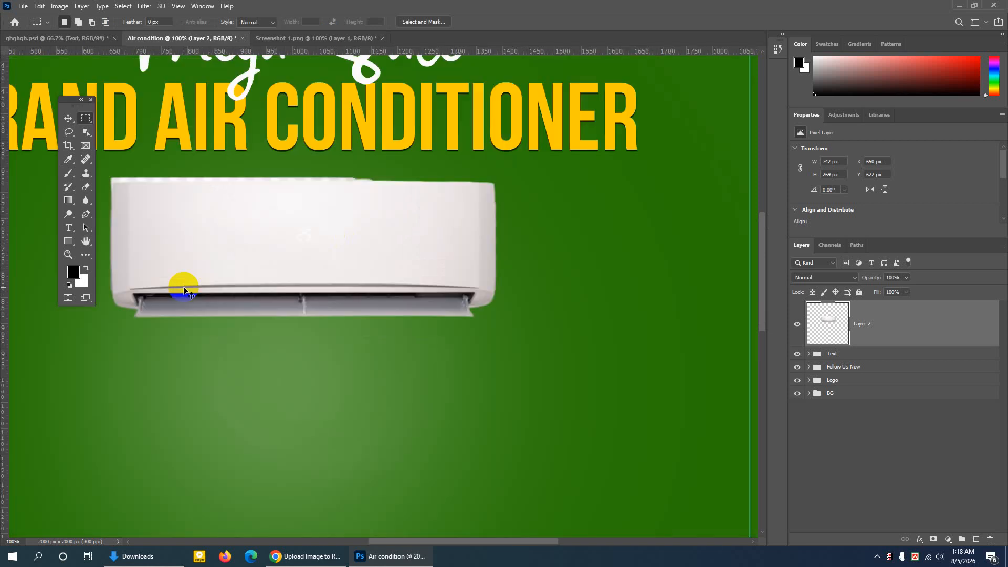
{"action": "key", "text": "ctrl+minus"}
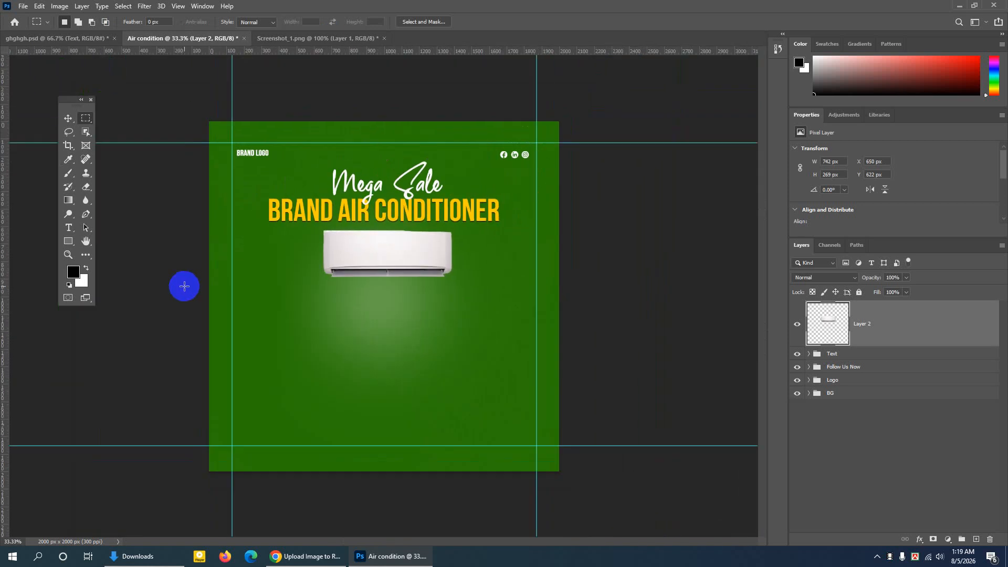
{"action": "left_click", "coordinate": [68, 118]}
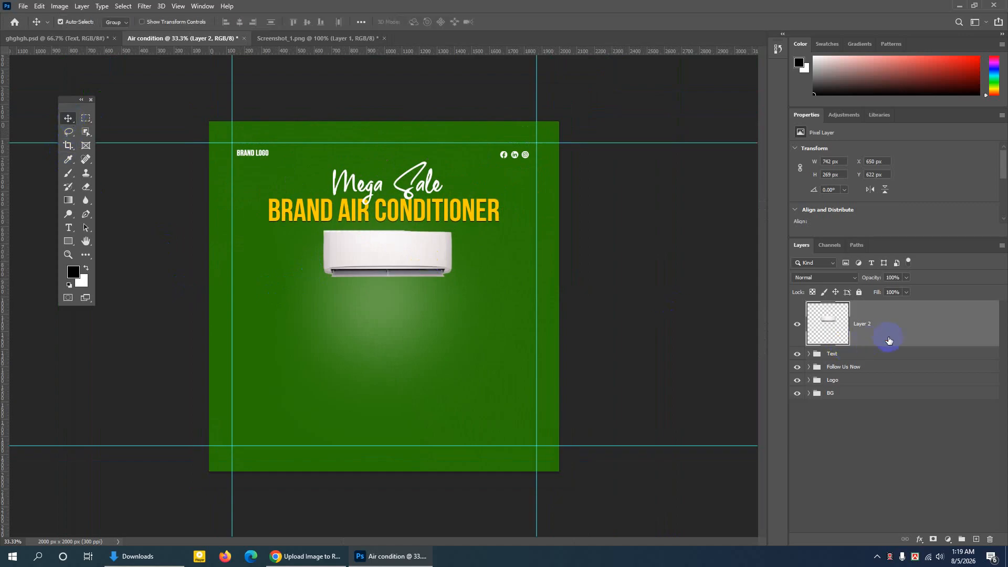
{"action": "left_click", "coordinate": [990, 540]}
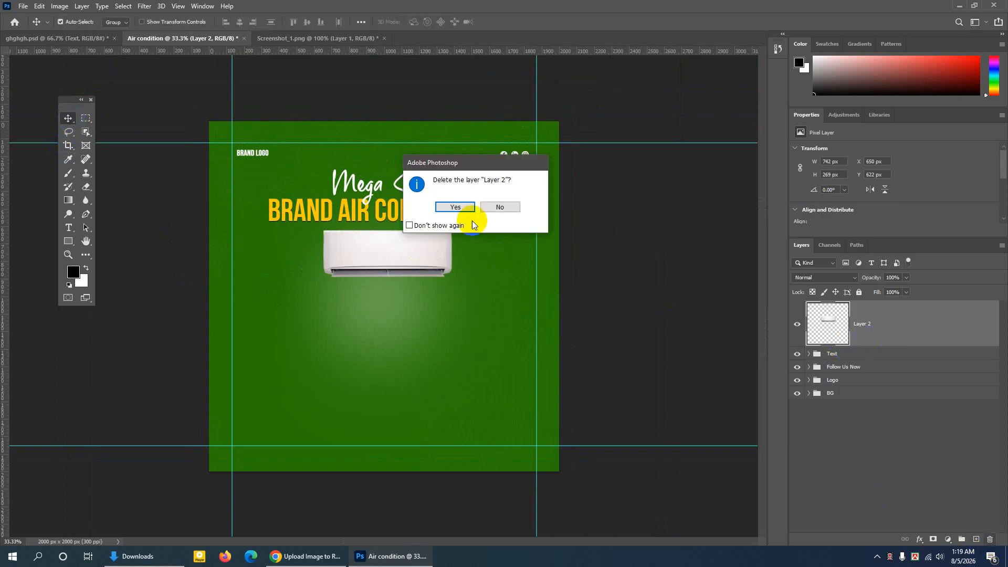
{"action": "left_click", "coordinate": [460, 207]}
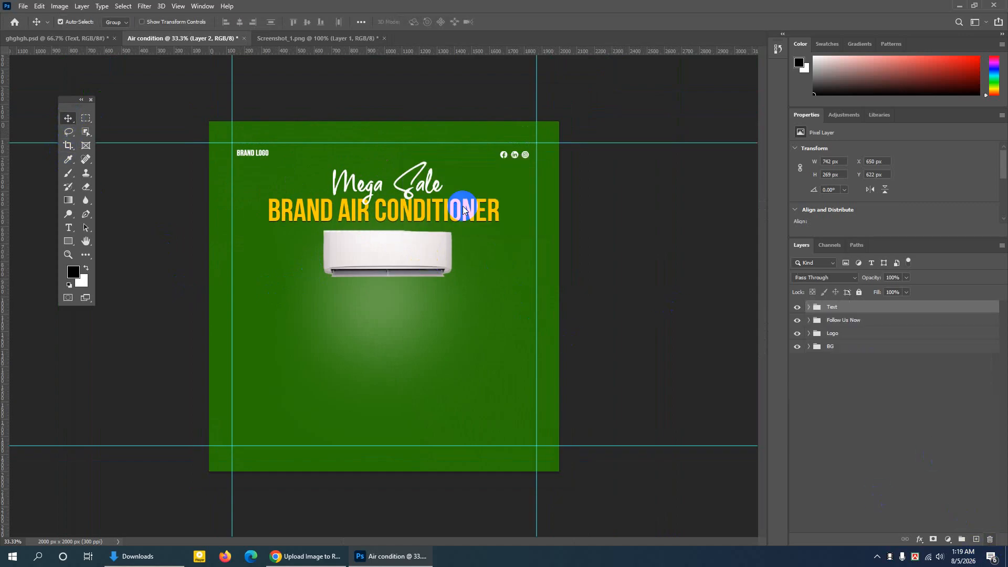
Switch to the ghghgh.psd document and select the Ac group that contains the air conditioner image
{"action": "left_click", "coordinate": [82, 39]}
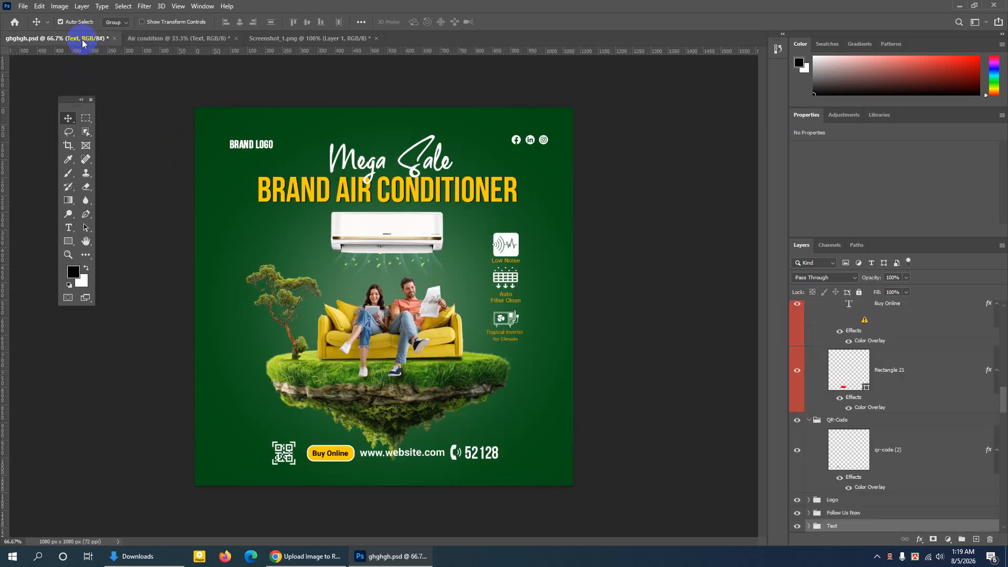
{"action": "left_click", "coordinate": [411, 233]}
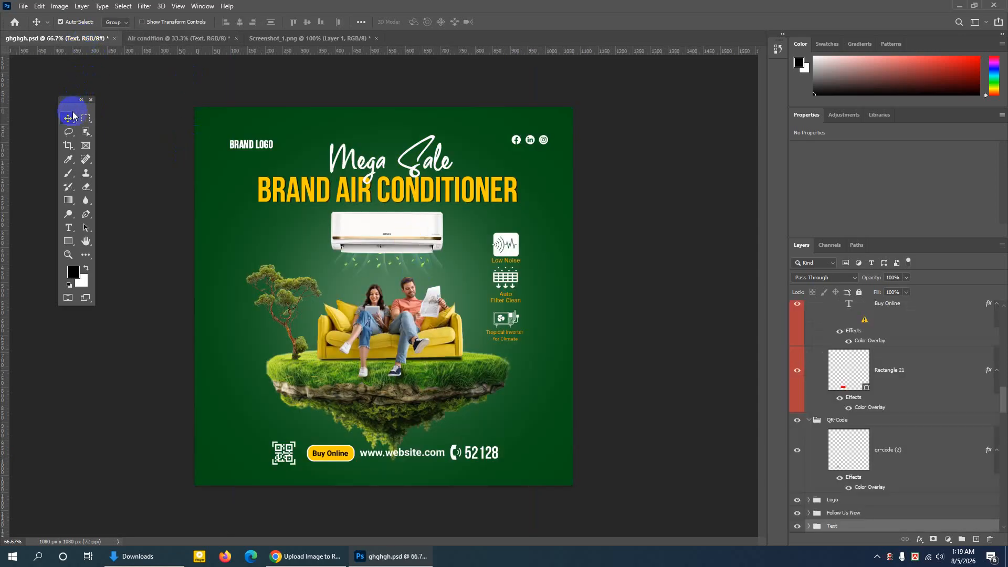
{"action": "left_click", "coordinate": [116, 22]}
{"action": "left_click", "coordinate": [116, 32]}
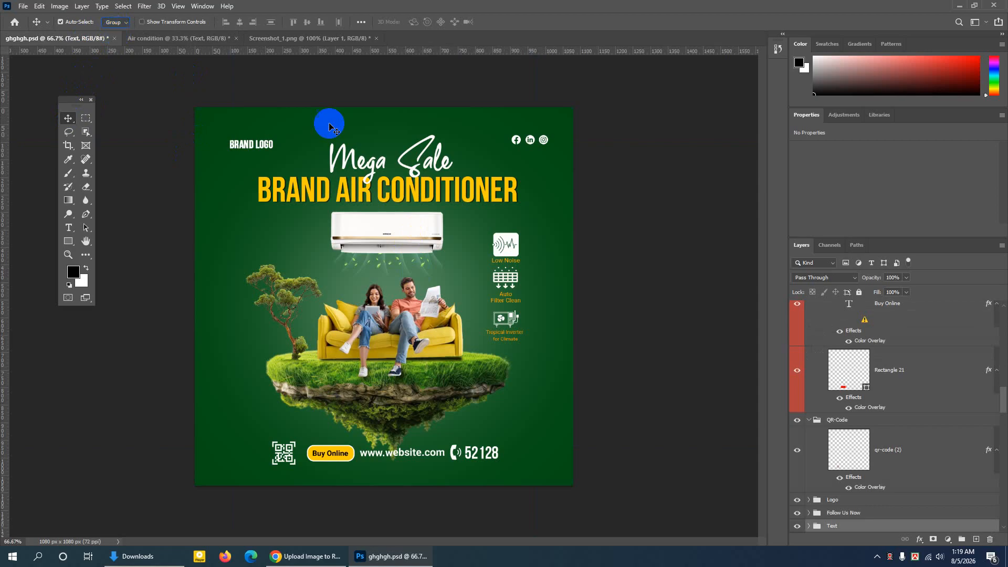
{"action": "left_click", "coordinate": [409, 224]}
{"action": "scroll", "coordinate": [838, 446], "scroll_direction": "down", "scroll_amount": 2}
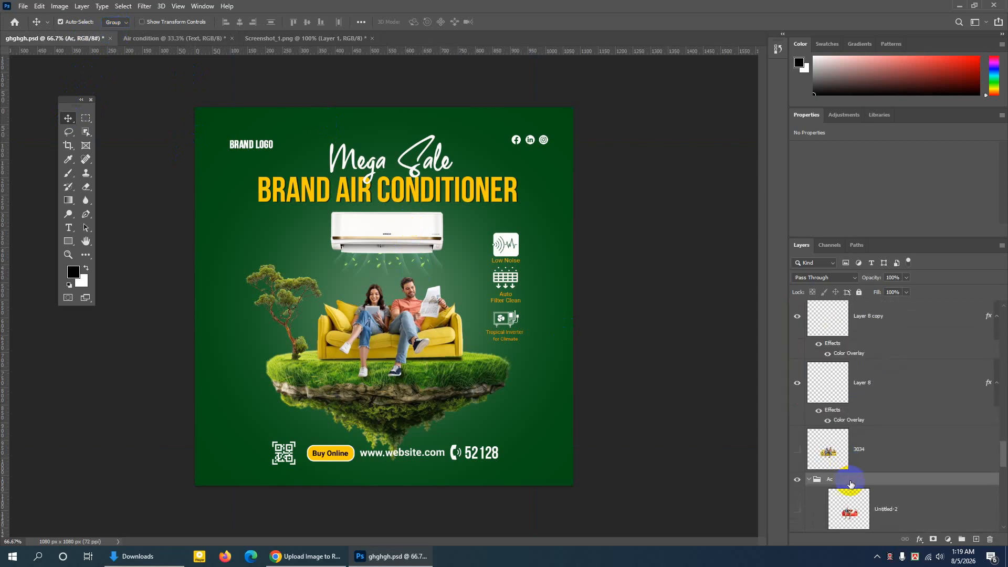
{"action": "scroll", "coordinate": [816, 435], "scroll_direction": "down", "scroll_amount": 3}
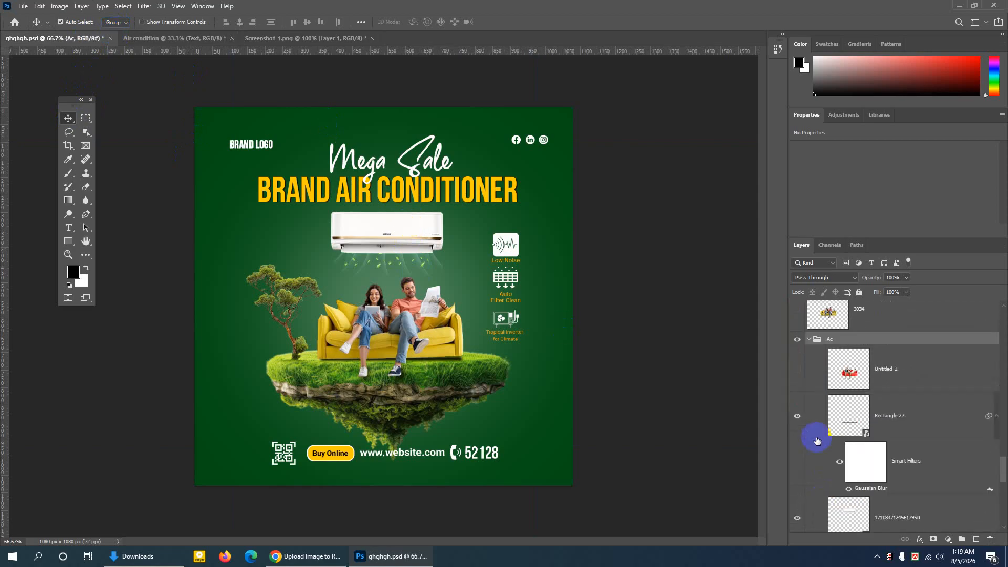
{"action": "scroll", "coordinate": [817, 441], "scroll_direction": "down", "scroll_amount": 1}
{"action": "left_click", "coordinate": [833, 337]}
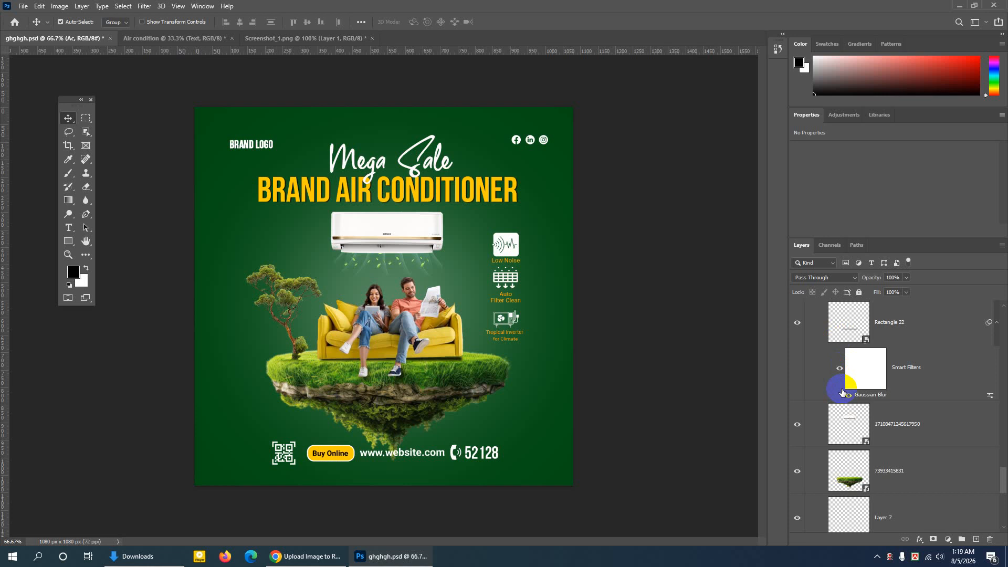
Set the Move tool's auto-select to Layer and select the air conditioner image layer in the poster
{"action": "left_click", "coordinate": [392, 233]}
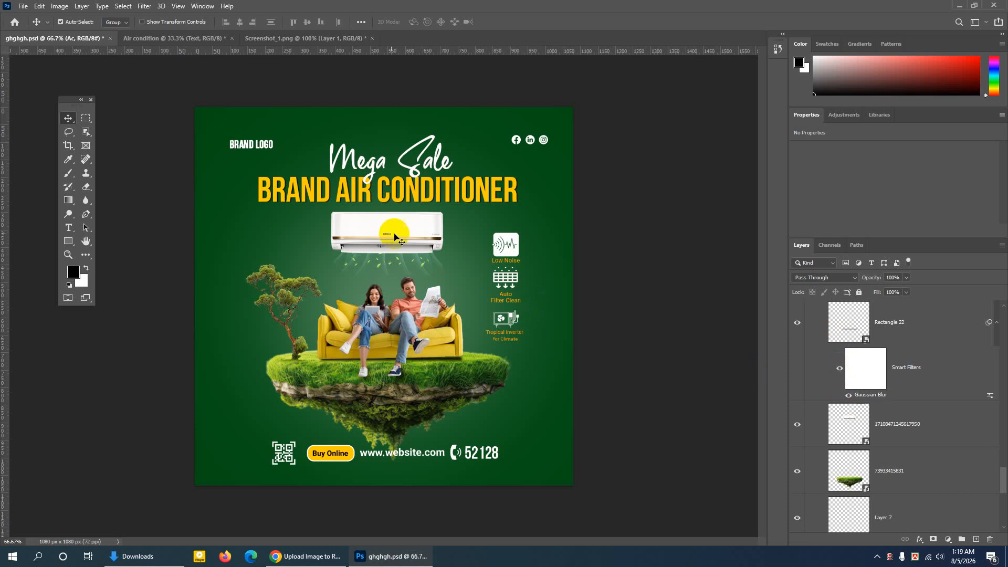
{"action": "left_click", "coordinate": [399, 232]}
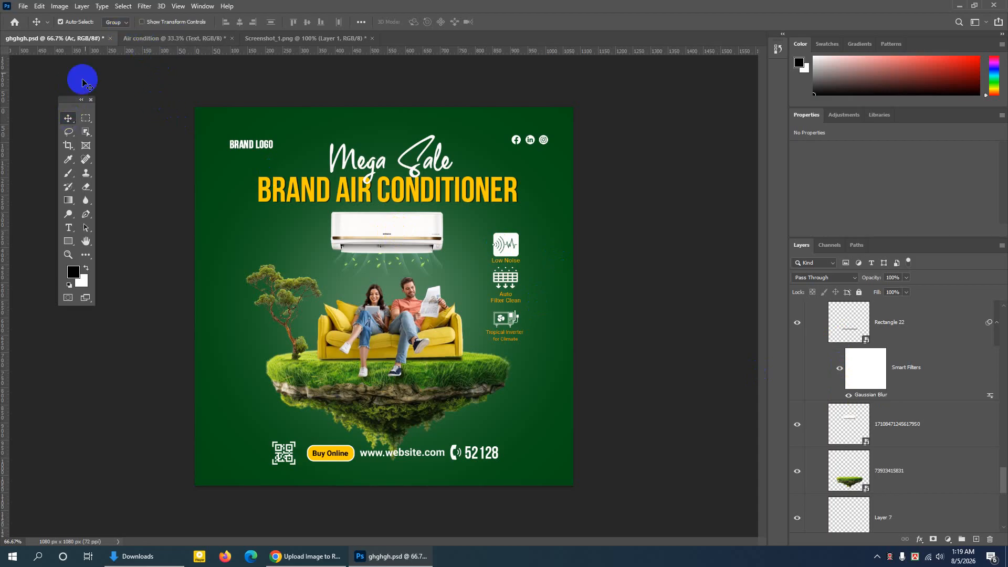
{"action": "left_click", "coordinate": [114, 22]}
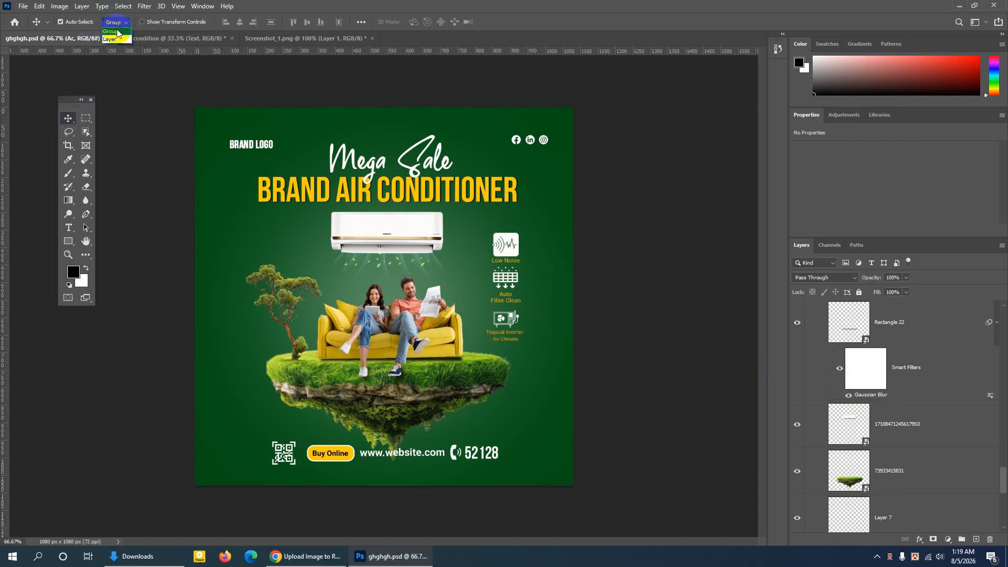
{"action": "left_click", "coordinate": [118, 40]}
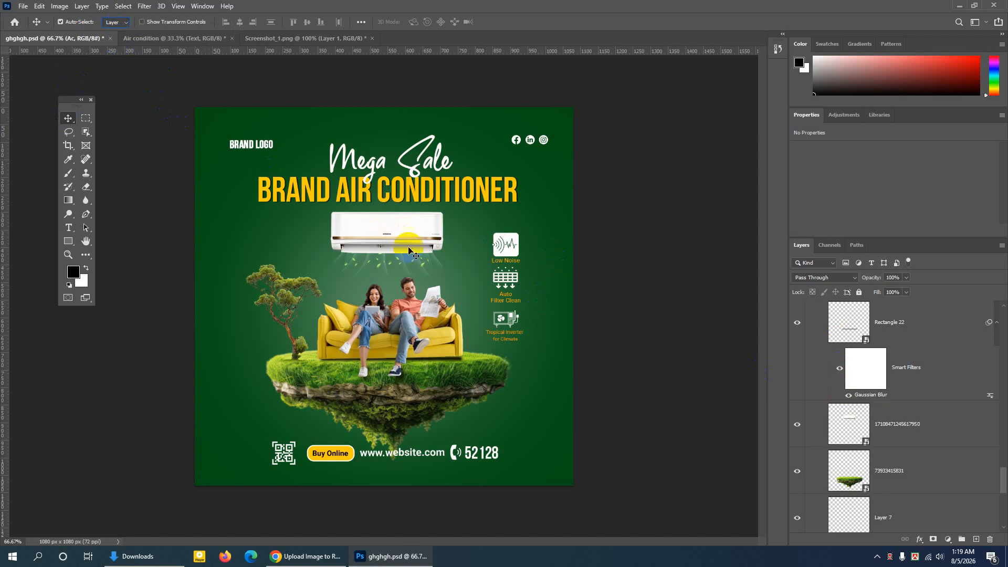
{"action": "left_click", "coordinate": [404, 230]}
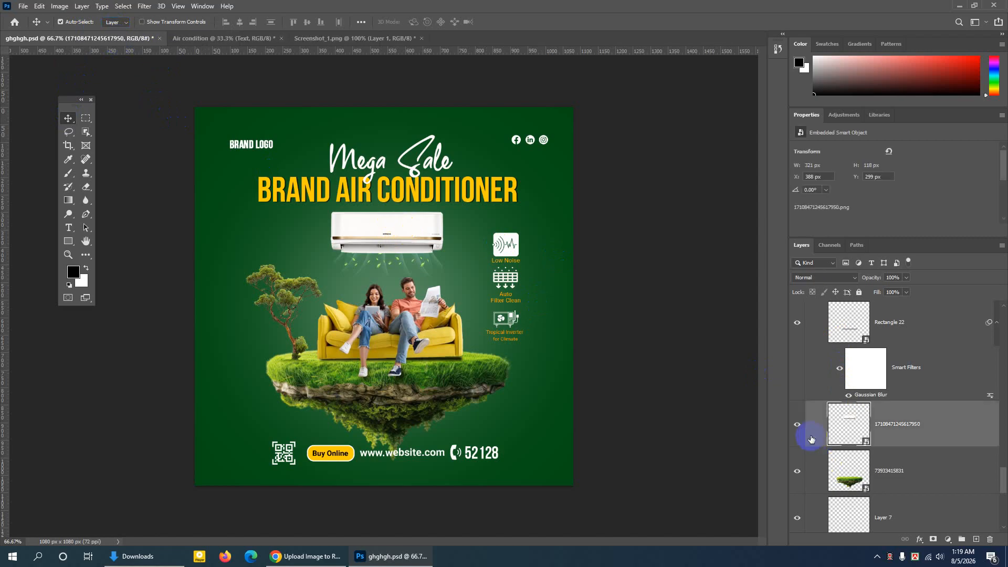
Duplicate the air conditioner layer from ghghgh.psd into the Air condition document and switch to that document
{"action": "left_click", "coordinate": [797, 424]}
{"action": "left_click", "coordinate": [797, 424]}
{"action": "right_click", "coordinate": [938, 423]}
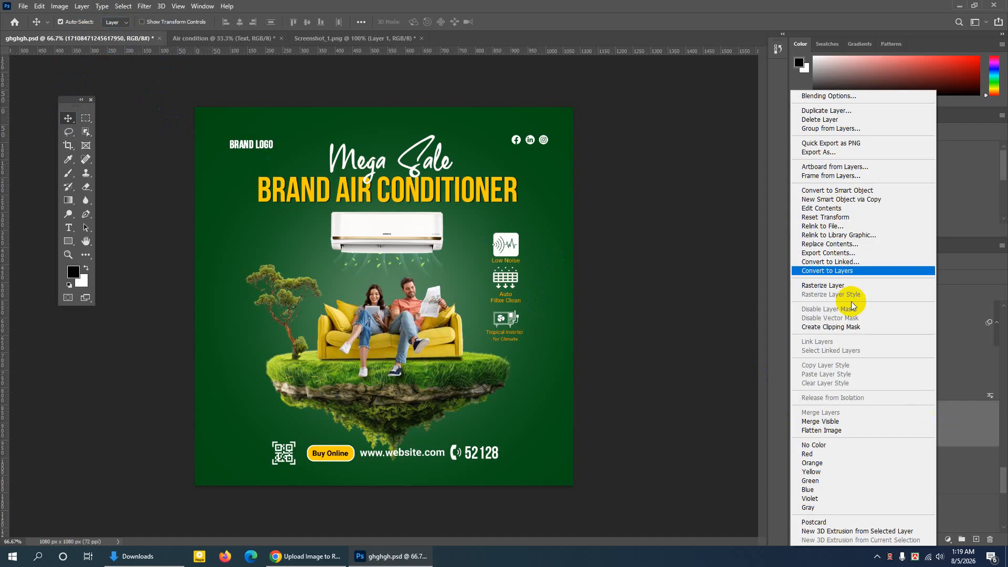
{"action": "left_click", "coordinate": [813, 111]}
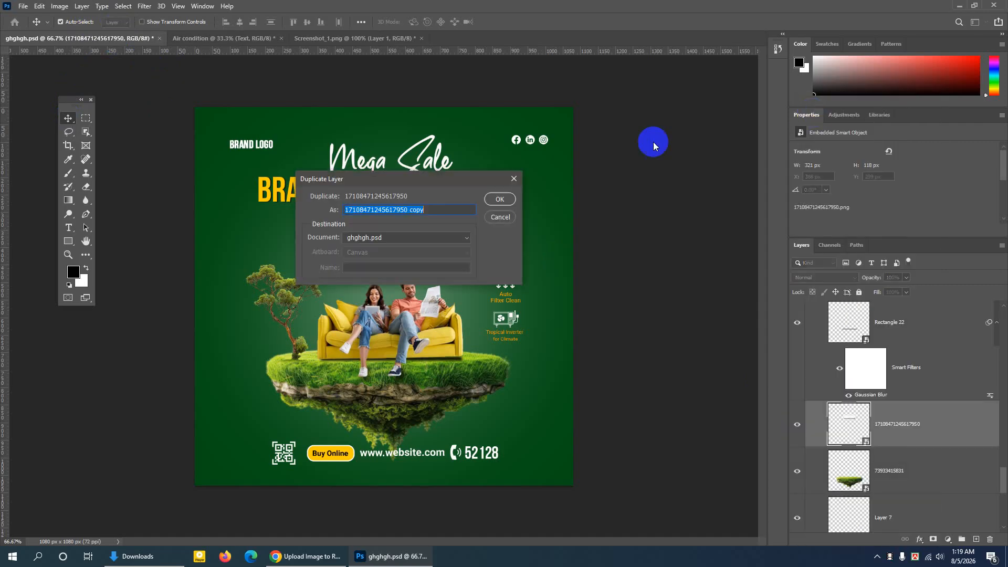
{"action": "left_click", "coordinate": [428, 237]}
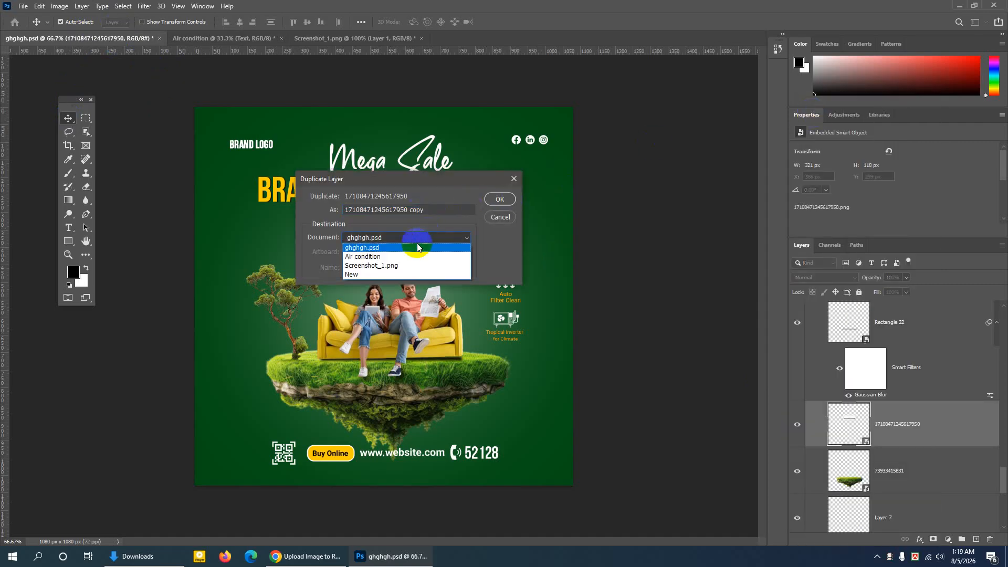
{"action": "left_click", "coordinate": [376, 257]}
{"action": "left_click", "coordinate": [493, 199]}
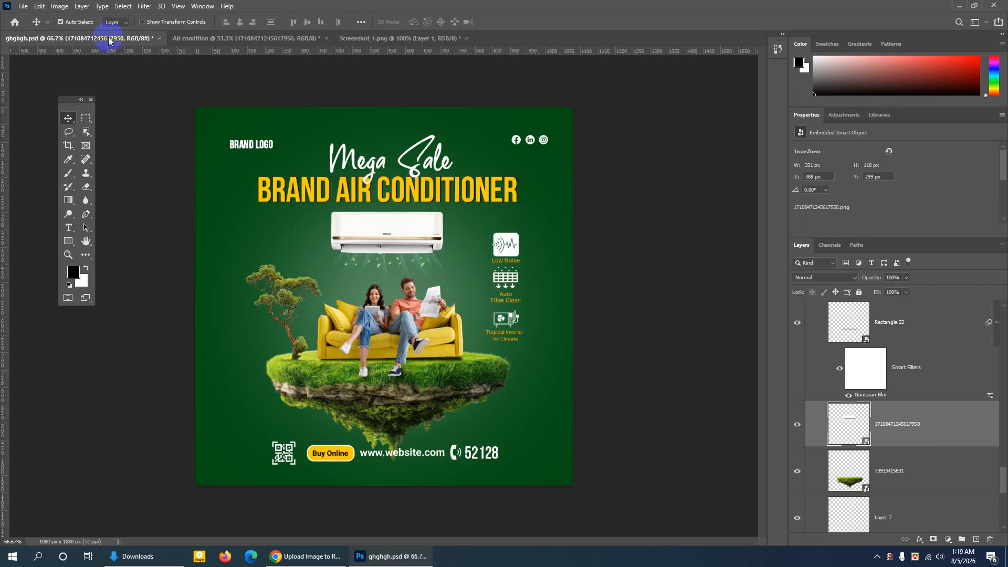
{"action": "left_click", "coordinate": [247, 40]}
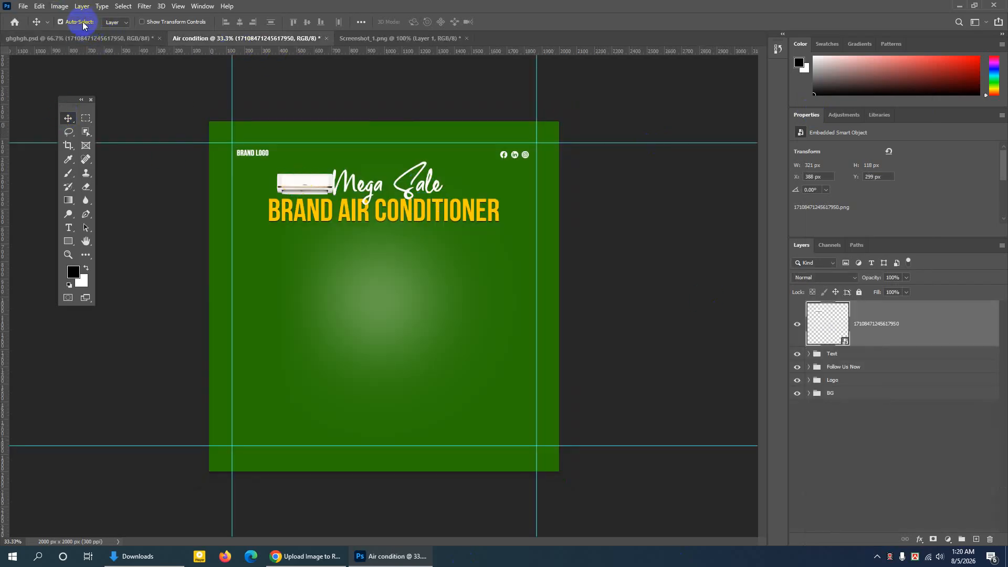
Change the Move tool's auto-select to Group and set it back to Layer
{"action": "left_click", "coordinate": [115, 22]}
{"action": "left_click", "coordinate": [112, 39]}
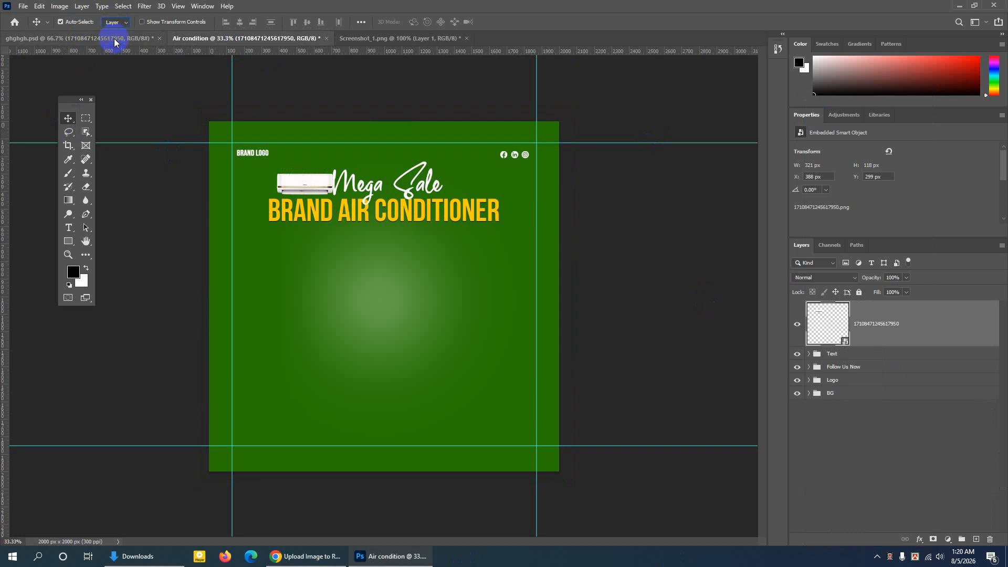
{"action": "left_click", "coordinate": [115, 22]}
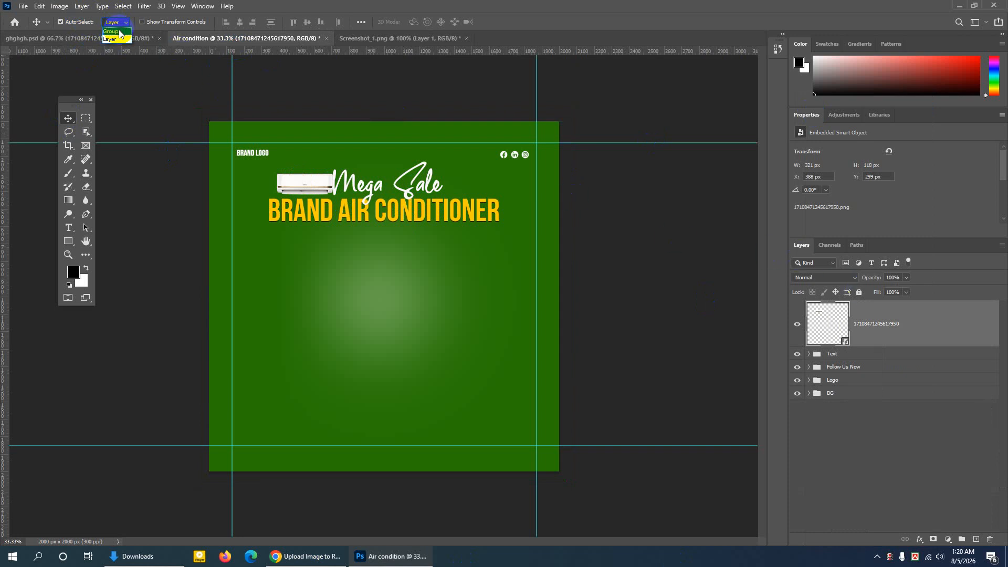
{"action": "left_click", "coordinate": [112, 31]}
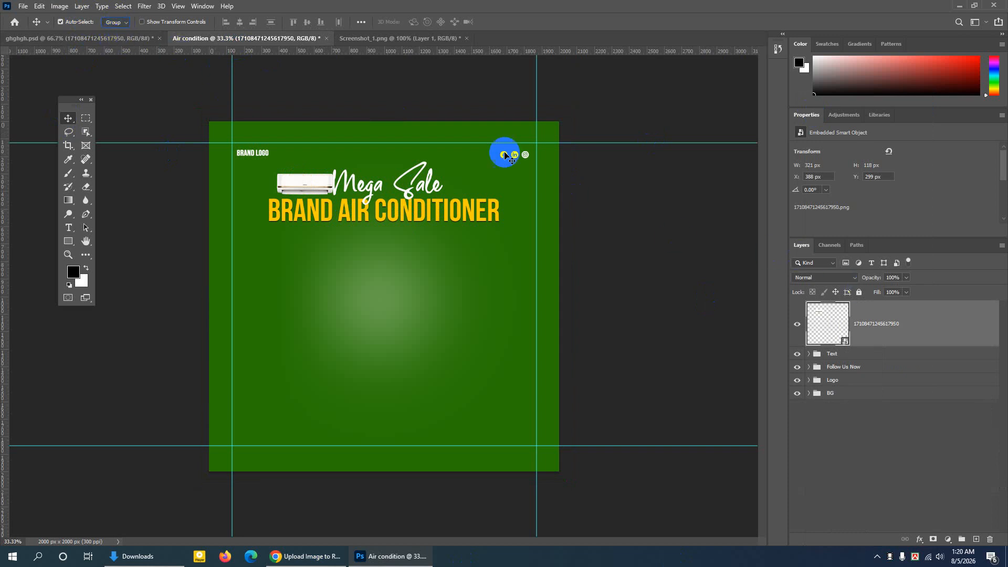
{"action": "left_click", "coordinate": [115, 22]}
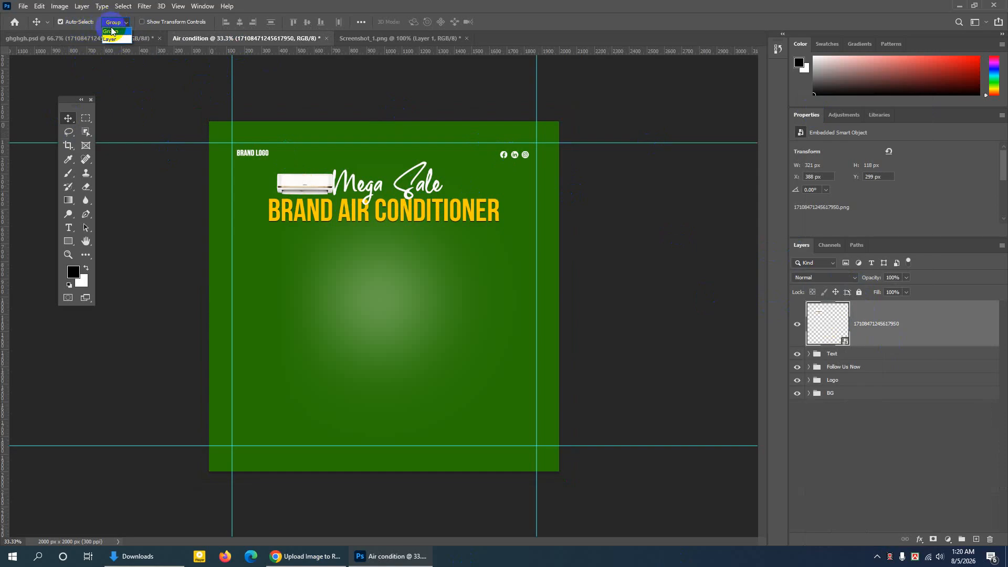
{"action": "left_click", "coordinate": [111, 39]}
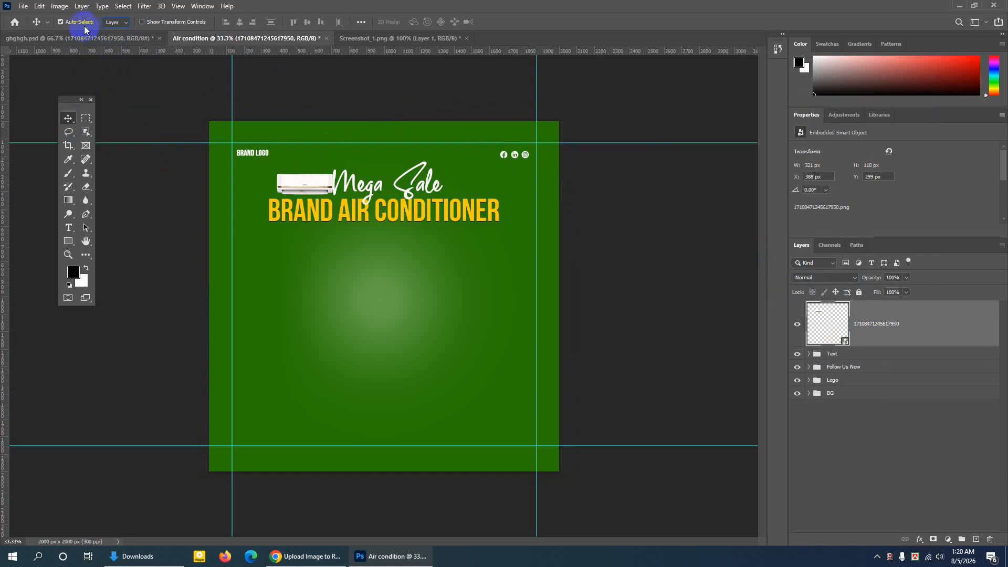
Move the air conditioner below the BRAND AIR CONDITIONER heading and scale it proportionally from its centre to about 19.6%
{"action": "left_click_drag", "start_coordinate": [335, 184], "coordinate": [392, 252]}
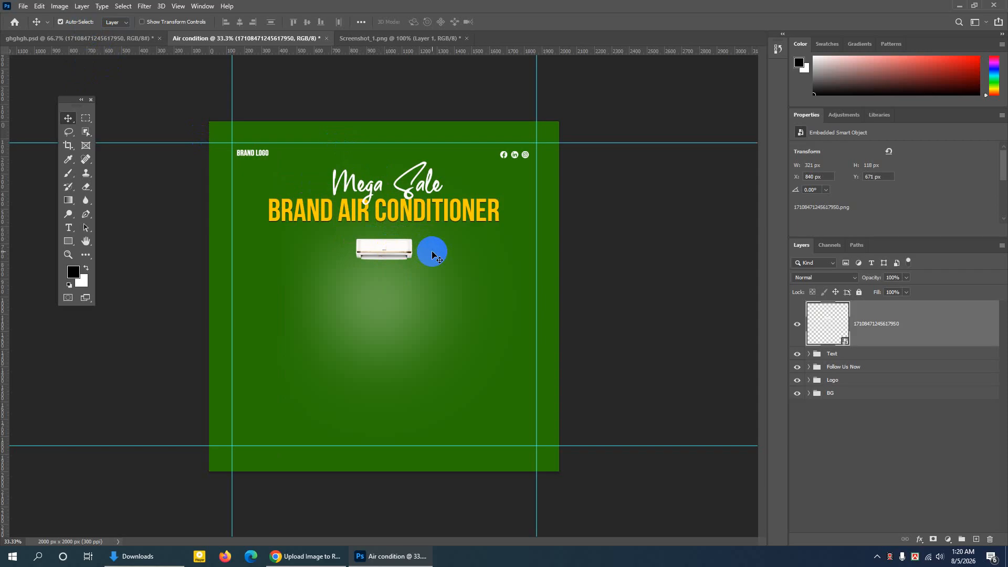
{"action": "key", "text": "ctrl"}
{"action": "key", "text": "ctrl+t"}
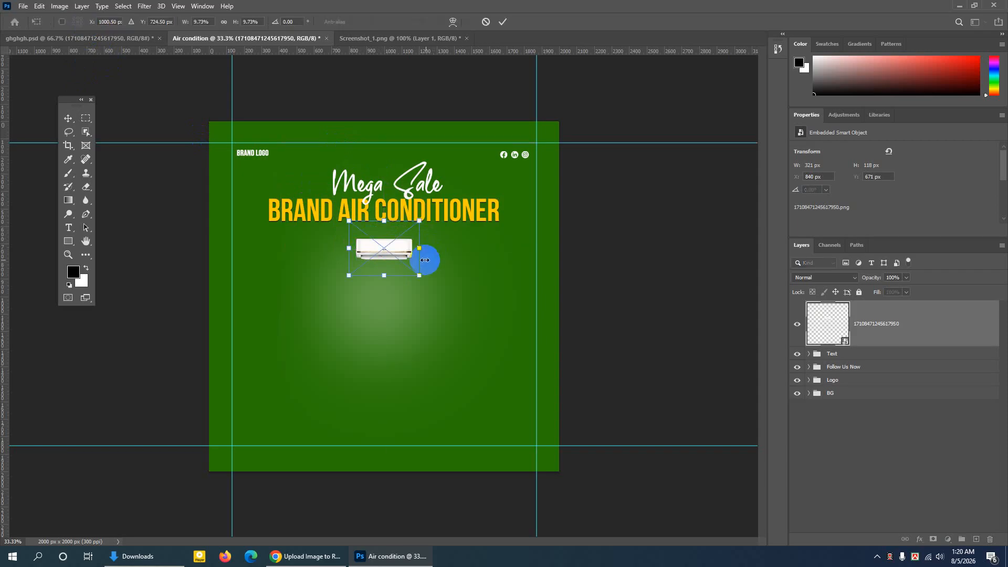
{"action": "left_click_drag", "start_coordinate": [420, 275], "coordinate": [465, 295]}
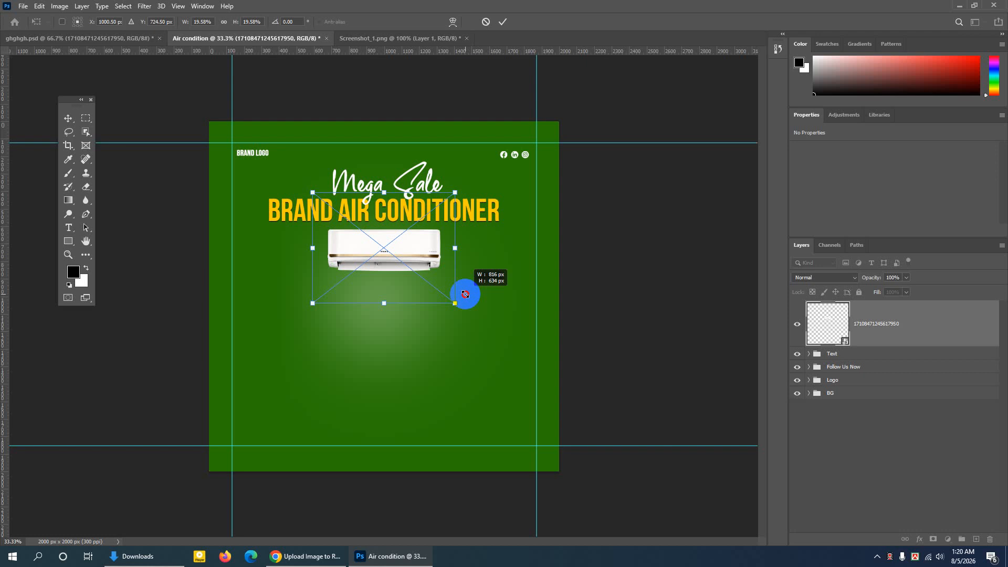
{"action": "left_click_drag", "start_coordinate": [465, 294], "coordinate": [466, 295]}
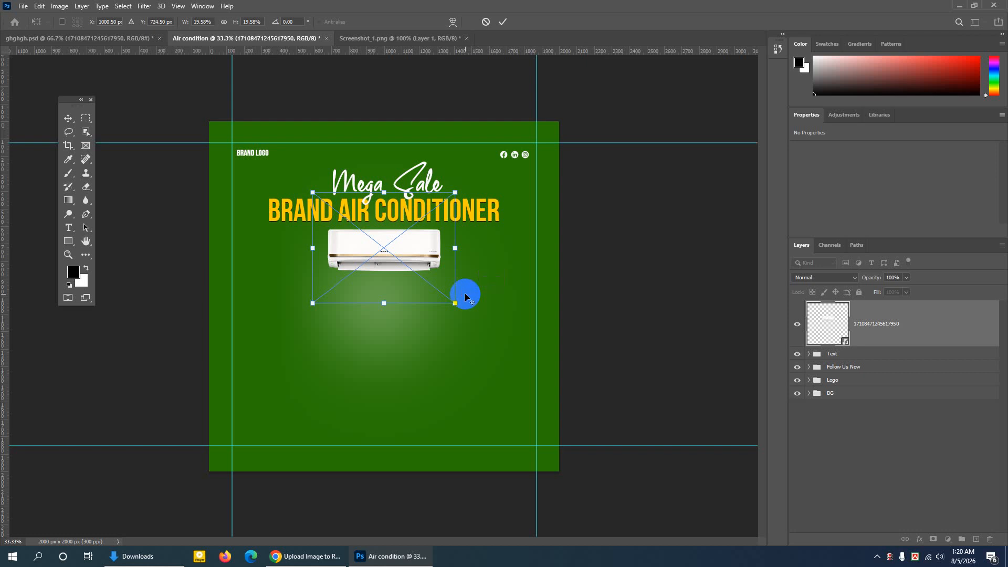
{"action": "left_click", "coordinate": [503, 22]}
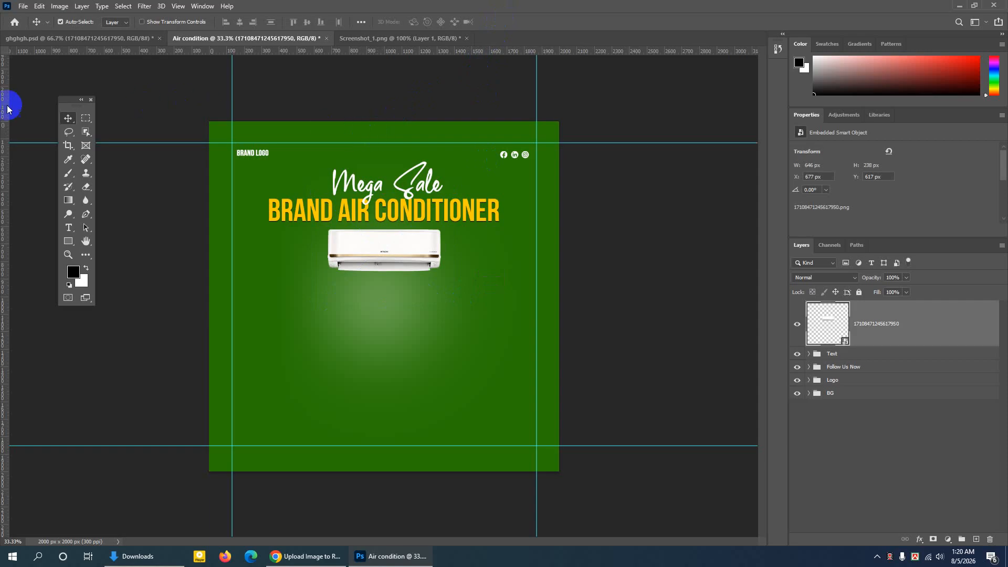
Nudge the air conditioner slightly right and down to about X 697 px, Y 621 px
{"action": "left_click", "coordinate": [410, 242]}
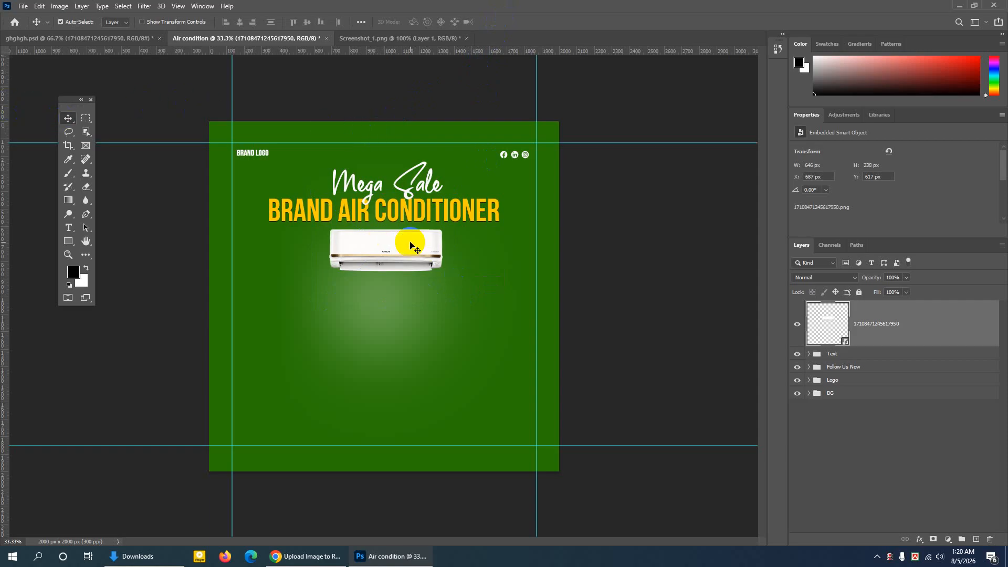
{"action": "key", "text": "Down"}
{"action": "key", "text": "Down"}
{"action": "key", "text": "Down"}
{"action": "key", "text": "Down"}
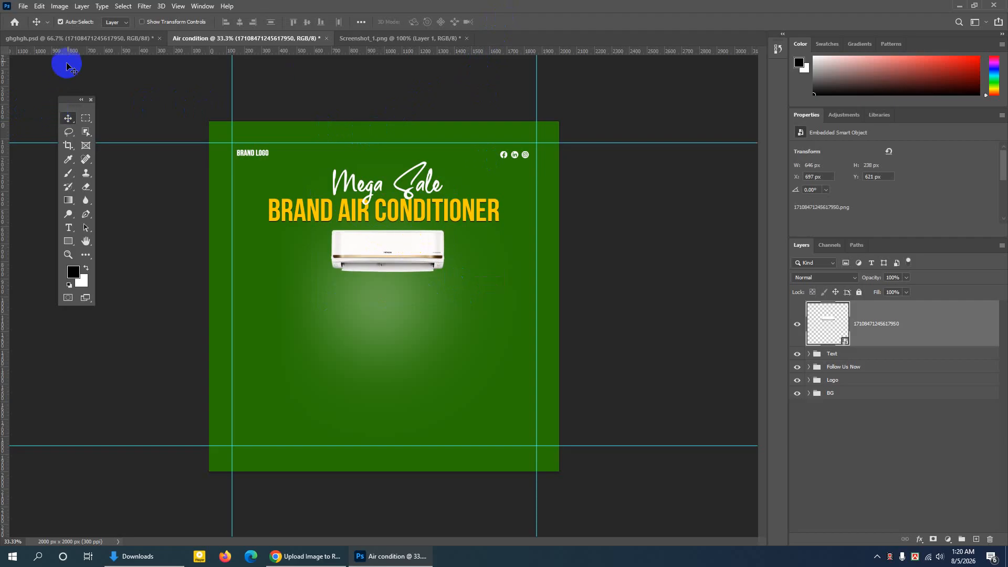
Switch to the ghghgh.psd document and select the Layer 5 glow in the Background group
{"action": "left_click", "coordinate": [74, 37]}
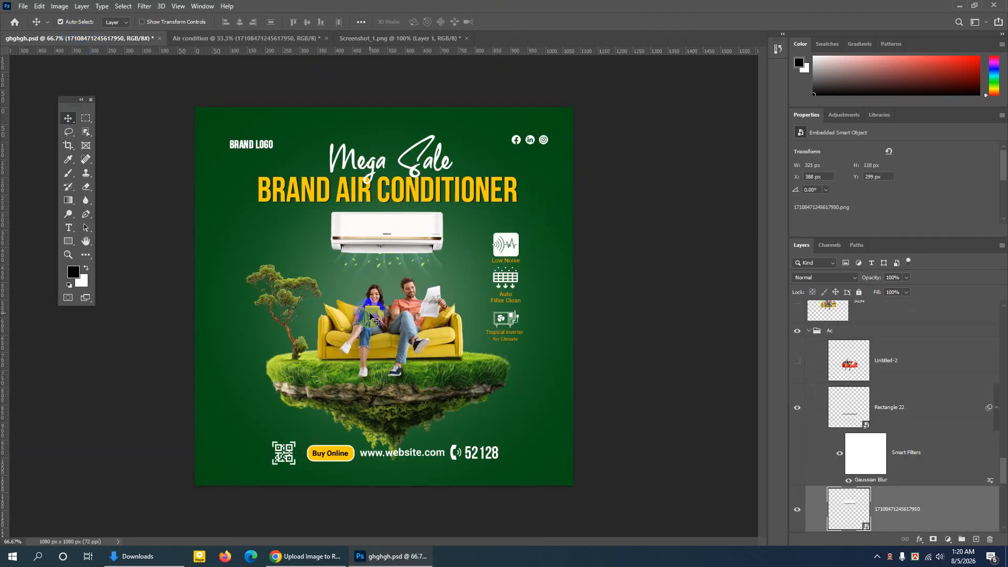
{"action": "left_click_drag", "start_coordinate": [392, 326], "coordinate": [427, 386]}
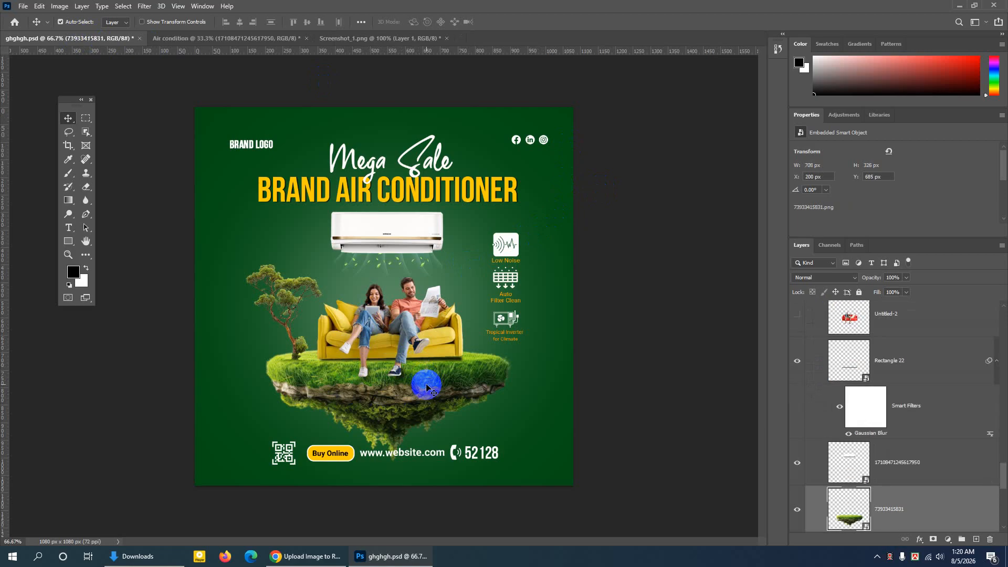
{"action": "left_click", "coordinate": [419, 263]}
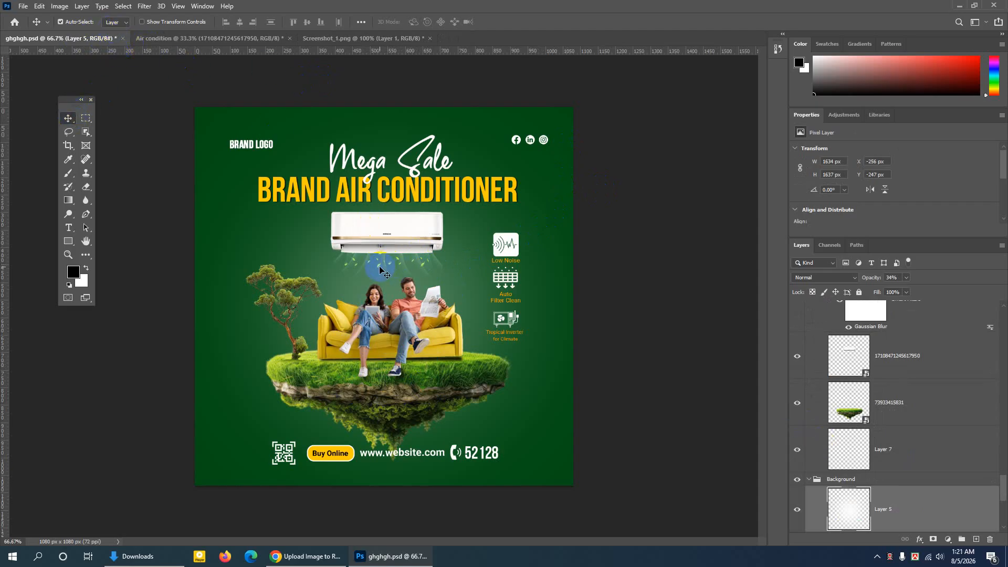
{"action": "left_click", "coordinate": [799, 510]}
{"action": "left_click", "coordinate": [798, 510]}
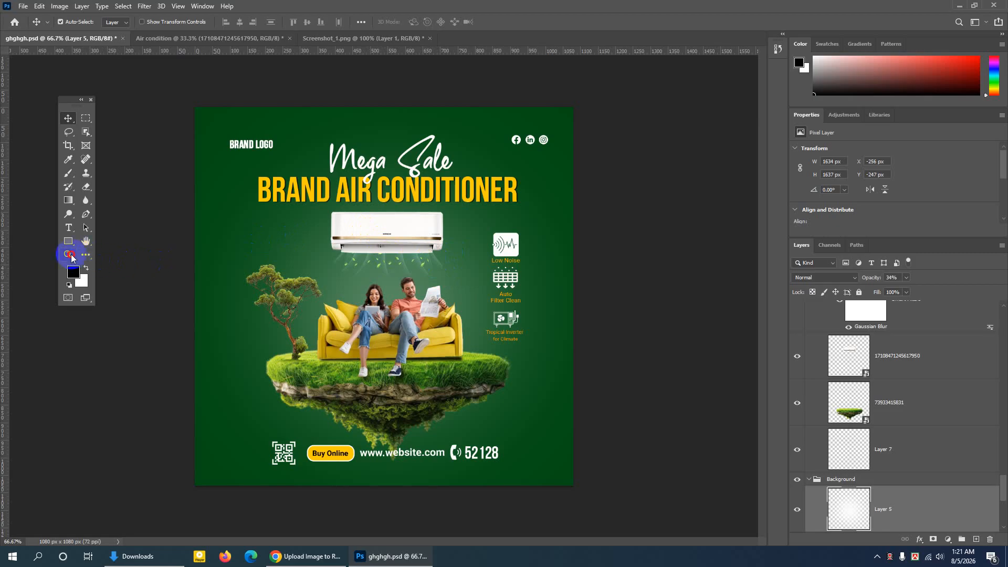
Hide the Layer 5 glow that covers the airflow graphic beneath the air conditioner
{"action": "left_click", "coordinate": [71, 254]}
{"action": "left_click", "coordinate": [389, 253]}
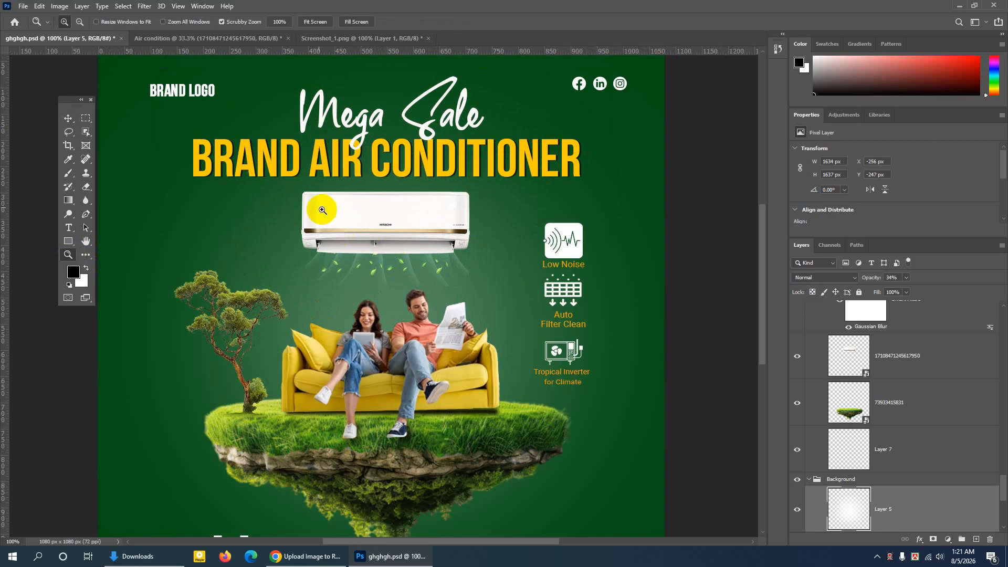
{"action": "left_click", "coordinate": [68, 118]}
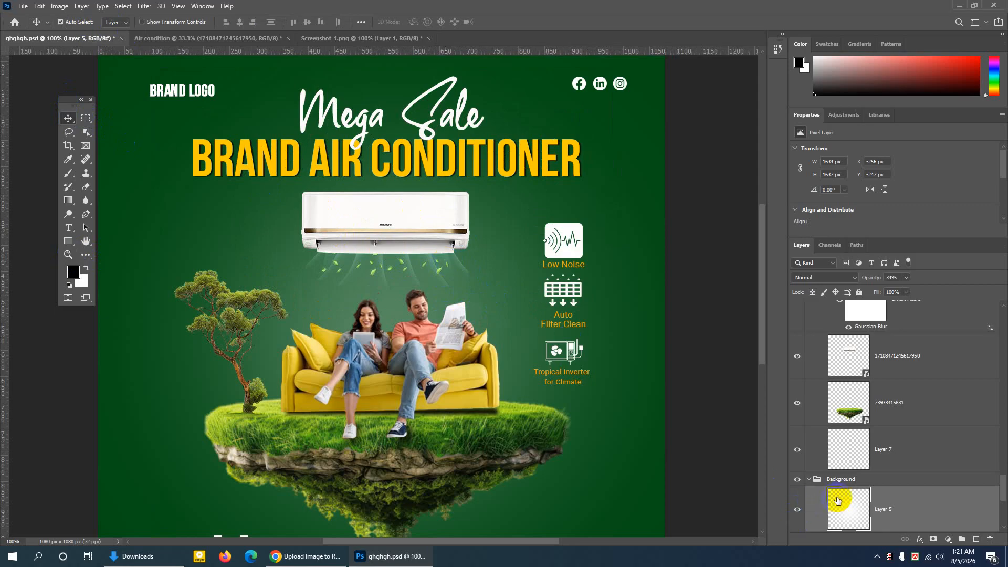
{"action": "left_click", "coordinate": [797, 511]}
{"action": "left_click", "coordinate": [797, 510]}
{"action": "left_click", "coordinate": [798, 511]}
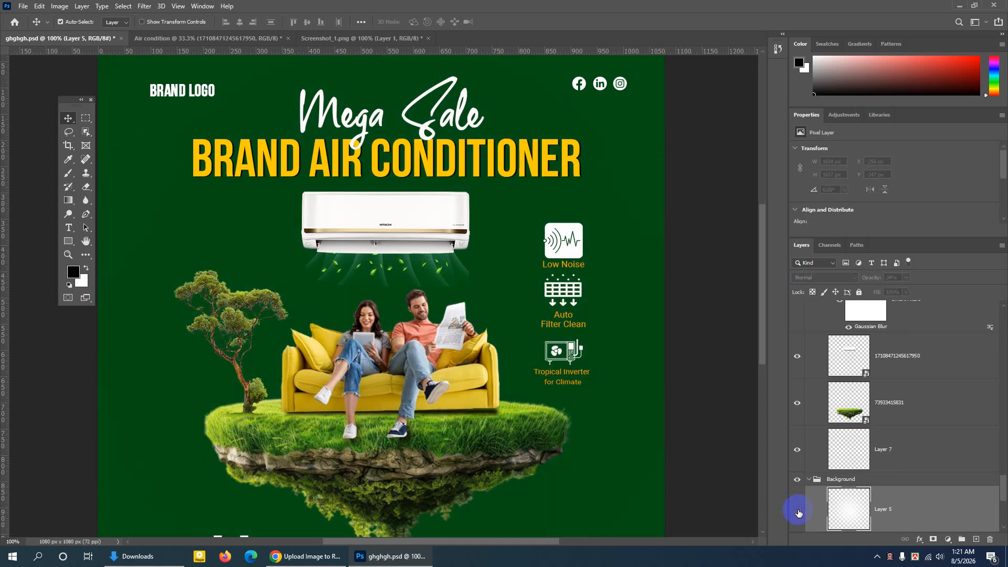
{"action": "left_click", "coordinate": [798, 511]}
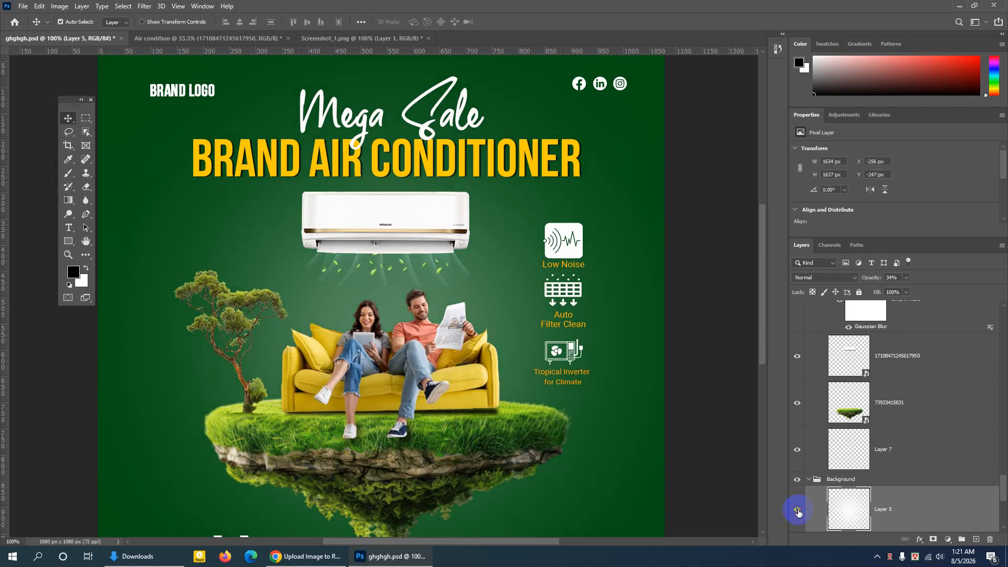
{"action": "left_click", "coordinate": [798, 512]}
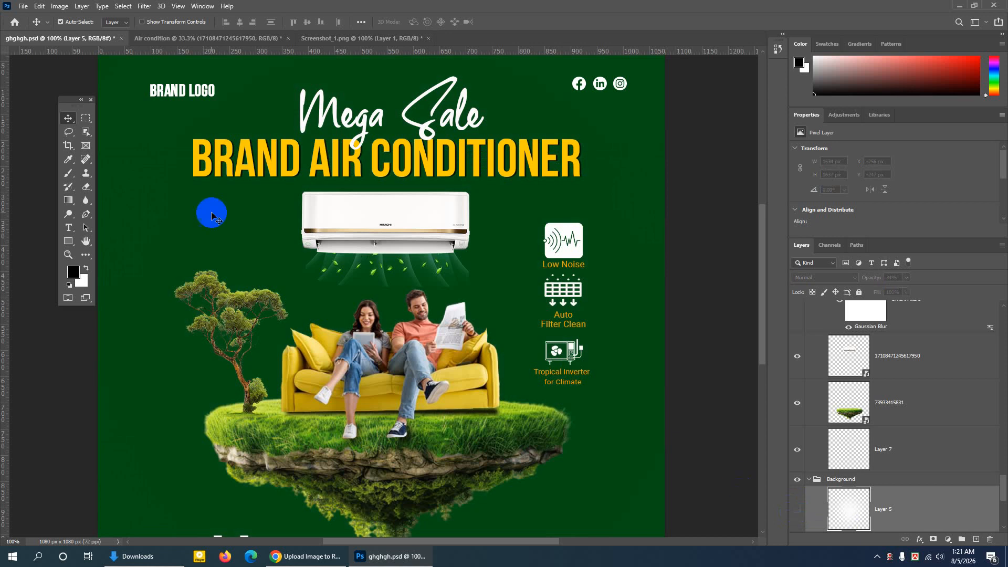
Select the green airflow graphic beneath the air conditioner and check the layer by hiding and showing it
{"action": "left_click", "coordinate": [377, 270]}
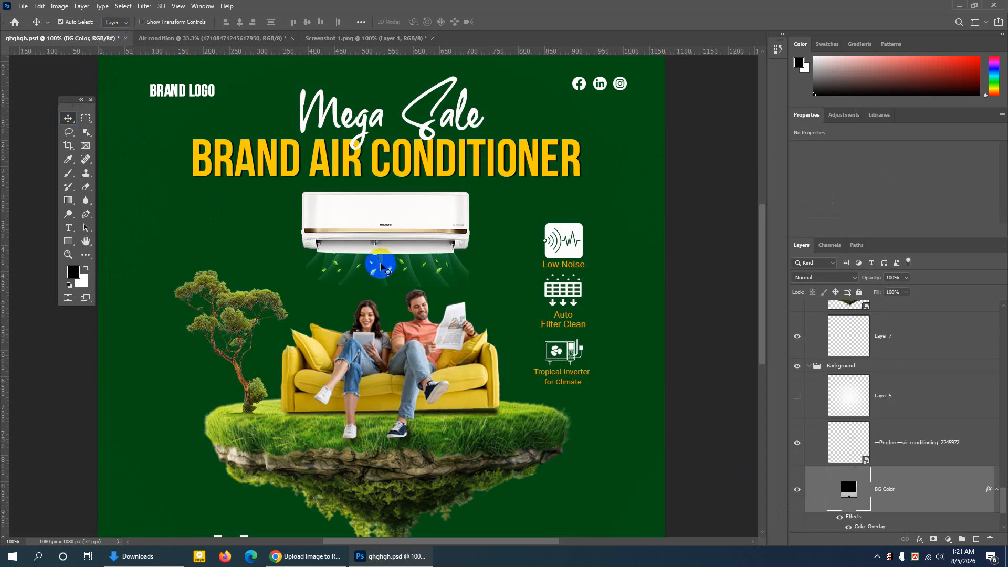
{"action": "left_click", "coordinate": [378, 269]}
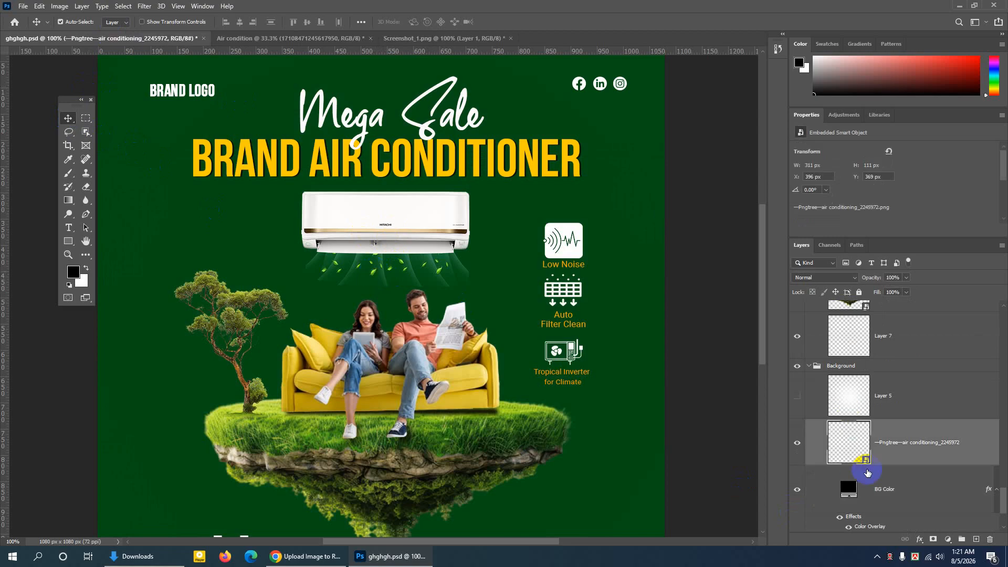
{"action": "left_click", "coordinate": [798, 444]}
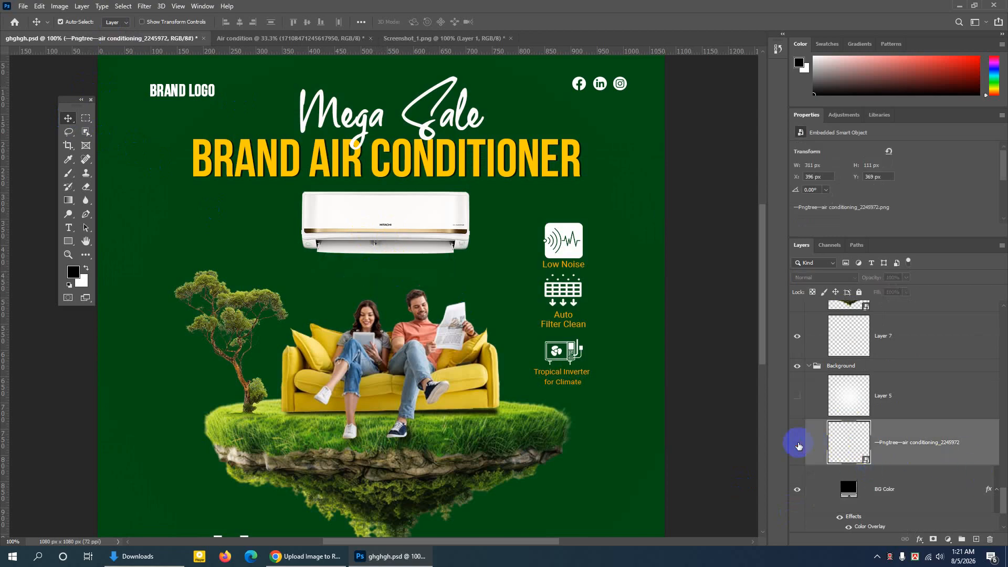
{"action": "left_click", "coordinate": [798, 445]}
Duplicate the airflow graphic layer into the Air condition document and switch to that document
{"action": "right_click", "coordinate": [925, 438]}
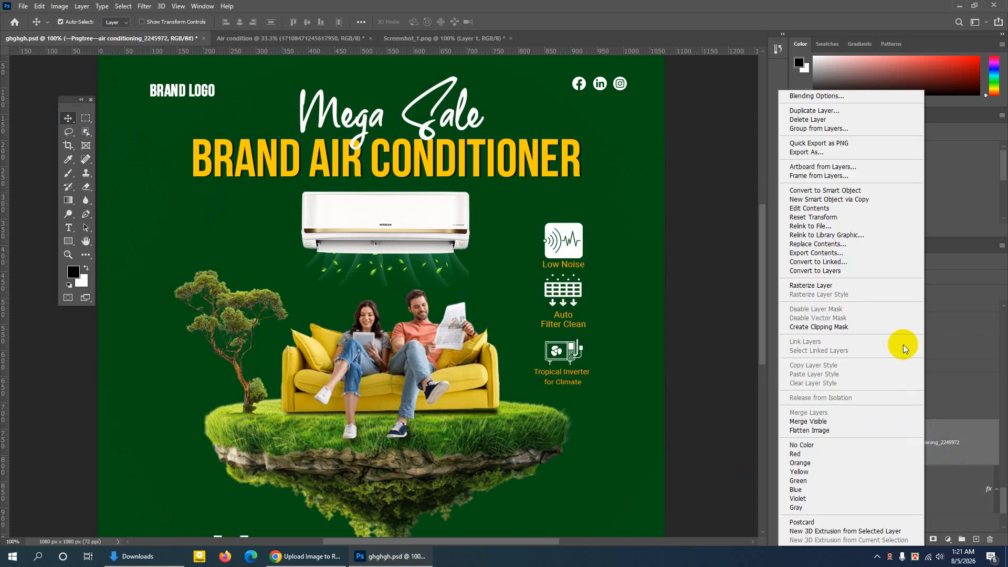
{"action": "left_click", "coordinate": [826, 107]}
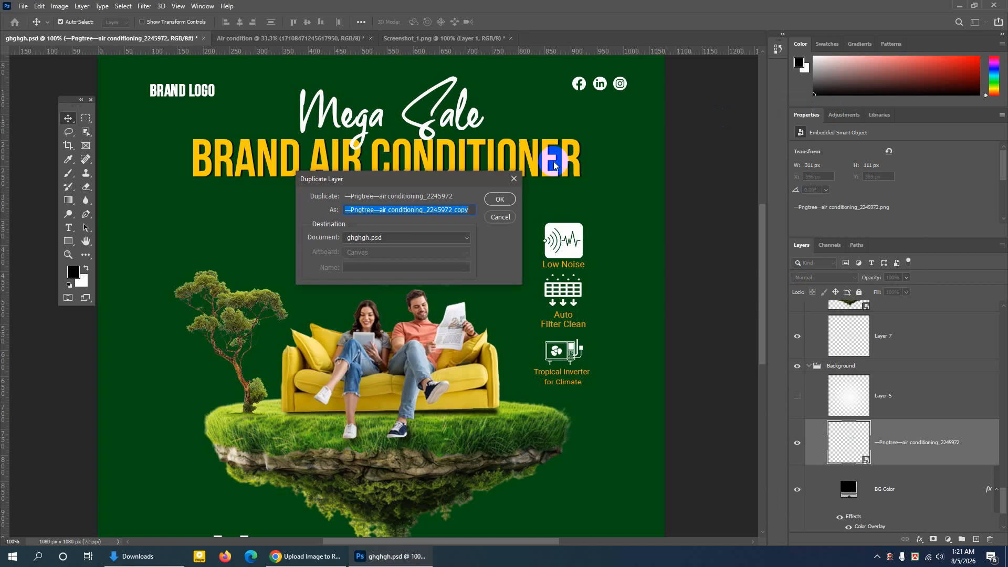
{"action": "left_click", "coordinate": [436, 237]}
{"action": "left_click", "coordinate": [395, 256]}
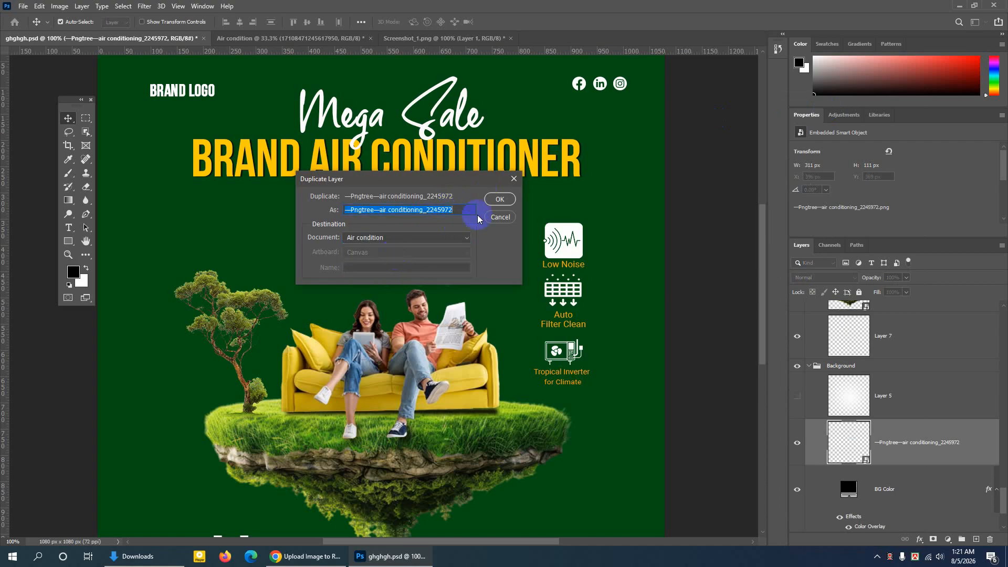
{"action": "left_click", "coordinate": [500, 199]}
{"action": "left_click", "coordinate": [229, 40]}
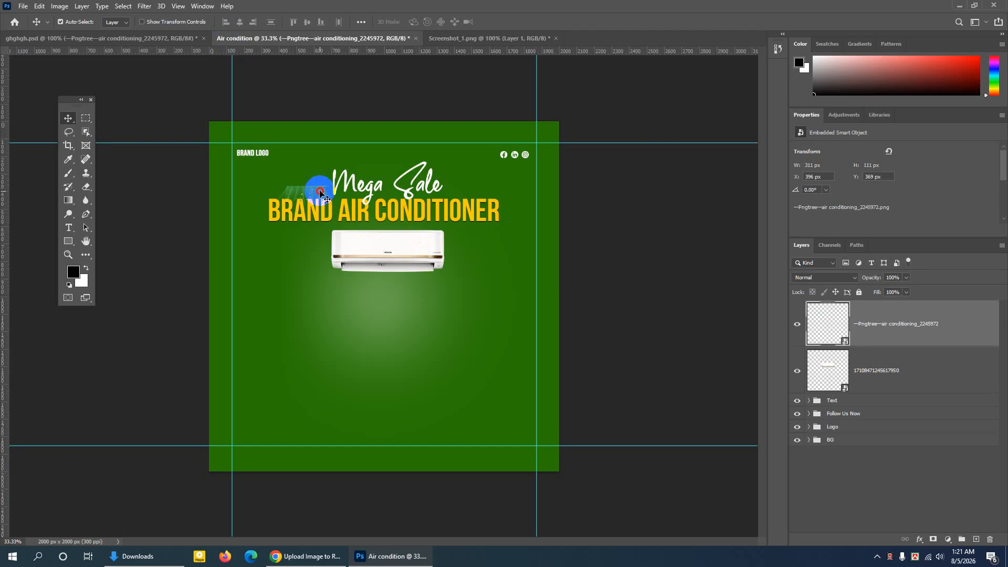
Position the airflow graphic directly beneath the air conditioner and scale it proportionally to 11.84%
{"action": "left_click_drag", "start_coordinate": [321, 193], "coordinate": [398, 273]}
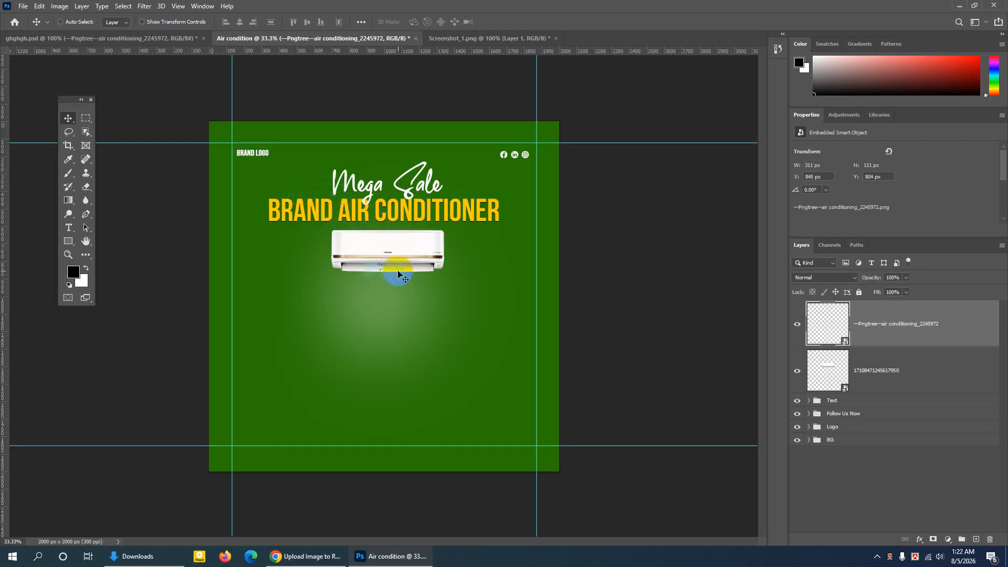
{"action": "key", "text": "ctrl+t"}
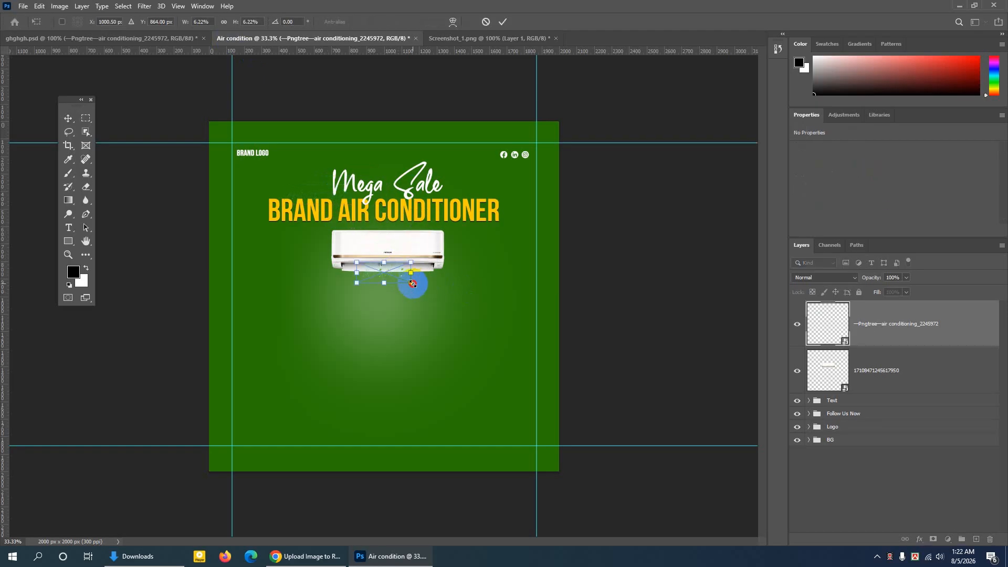
{"action": "mouse_move", "coordinate": [413, 283]}
{"action": "left_mouse_down"}
{"action": "mouse_move", "coordinate": [438, 291]}
{"action": "mouse_move", "coordinate": [418, 280]}
{"action": "left_mouse_up"}
{"action": "key", "text": "Down"}
{"action": "key", "text": "Down"}
{"action": "key", "text": "Down"}
{"action": "key", "text": "Down"}
{"action": "key", "text": "Down"}
{"action": "key", "text": "Down"}
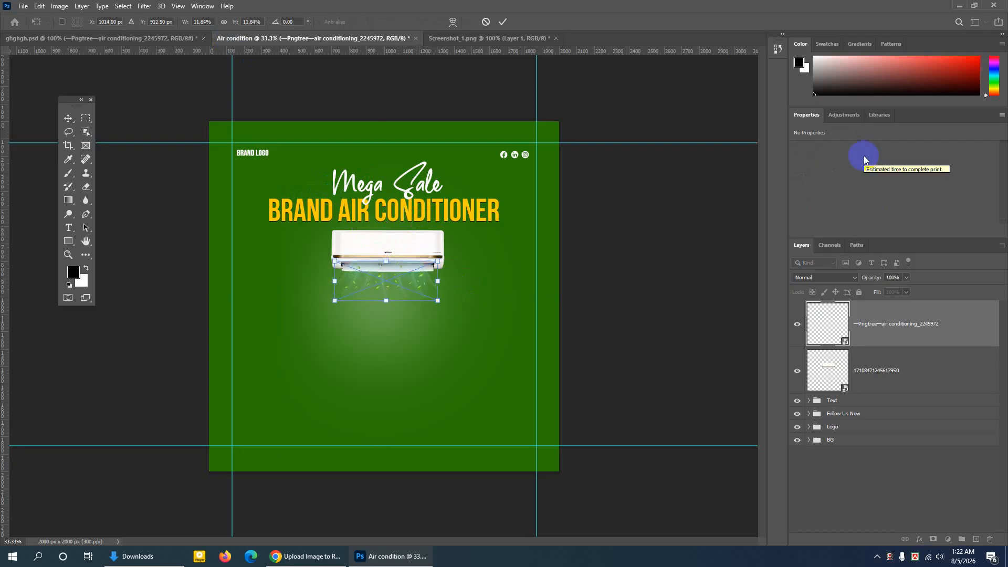
{"action": "left_click", "coordinate": [503, 22]}
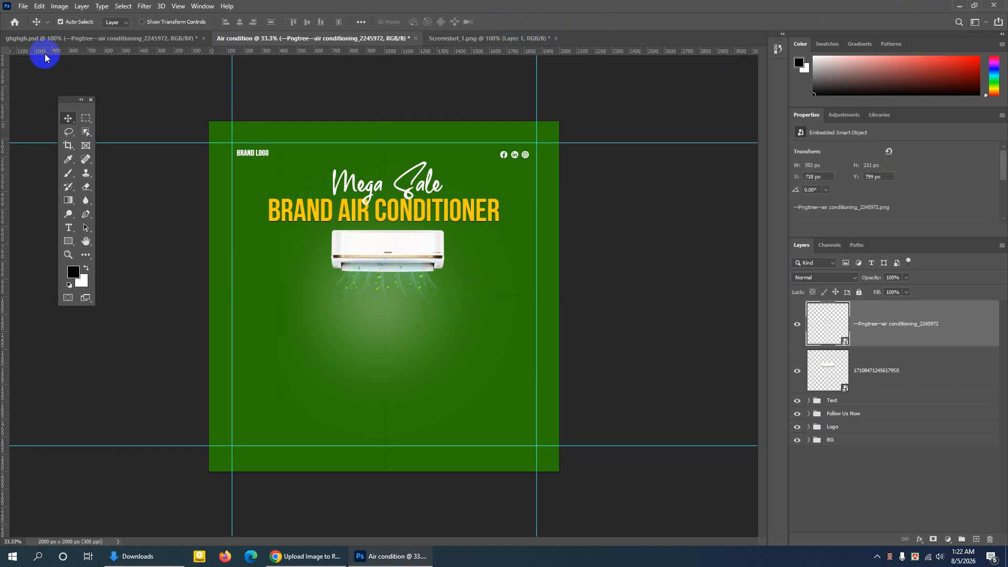
Reselect the airflow graphic layer and shift it slightly right to X 727 px under the air conditioner
{"action": "left_click", "coordinate": [397, 288]}
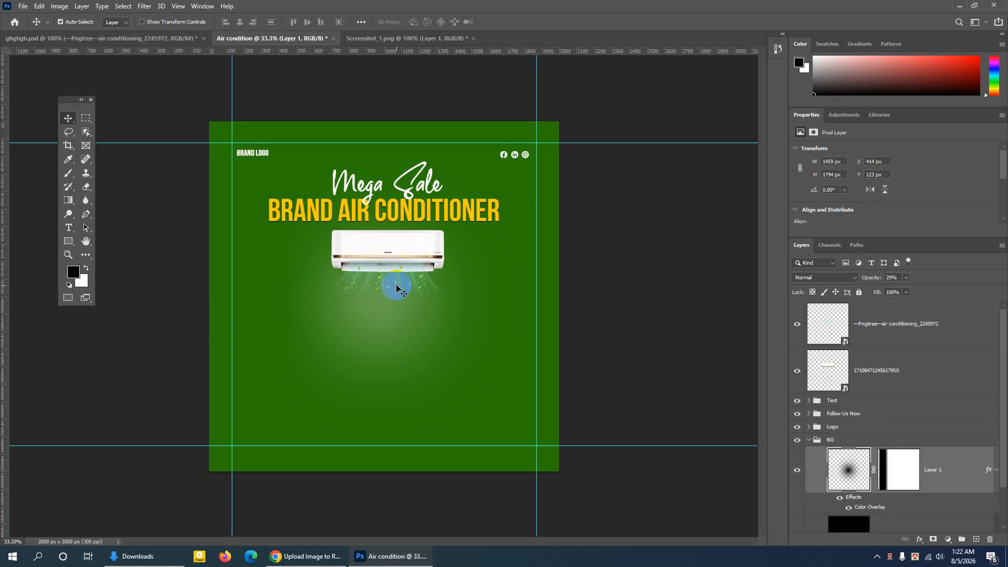
{"action": "left_click", "coordinate": [889, 326]}
{"action": "left_click", "coordinate": [797, 325]}
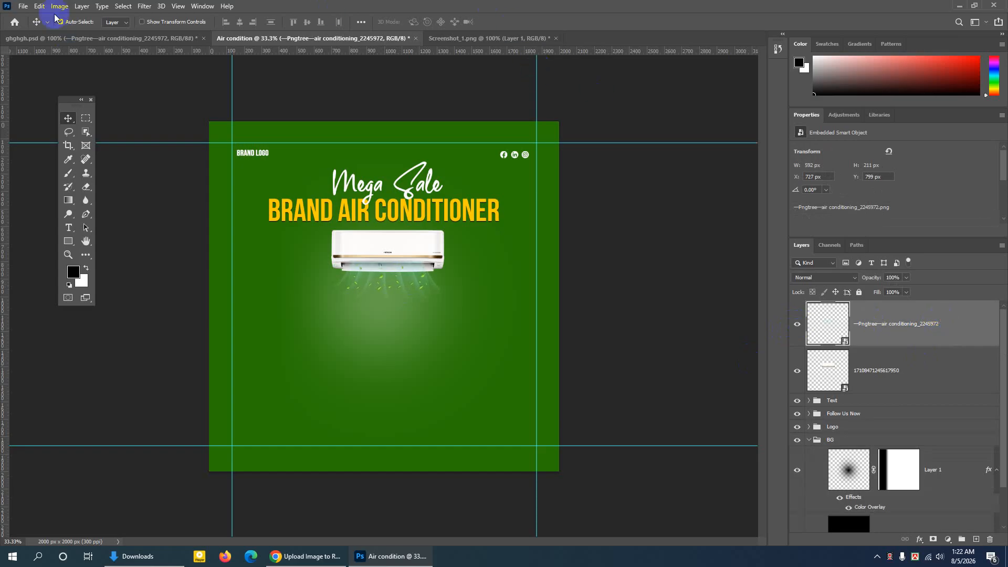
View the grass island in ghghgh.psd, then switch to Chrome and search Google Images for "land" in a new tab
{"action": "left_click", "coordinate": [81, 36]}
{"action": "scroll", "coordinate": [445, 339], "scroll_direction": "down", "scroll_amount": 3}
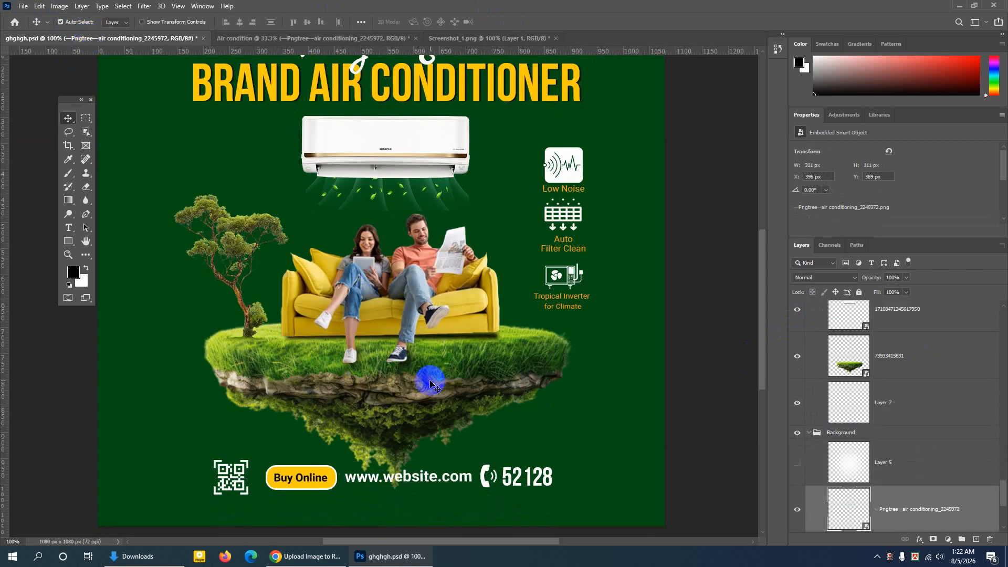
{"action": "left_click", "coordinate": [314, 558]}
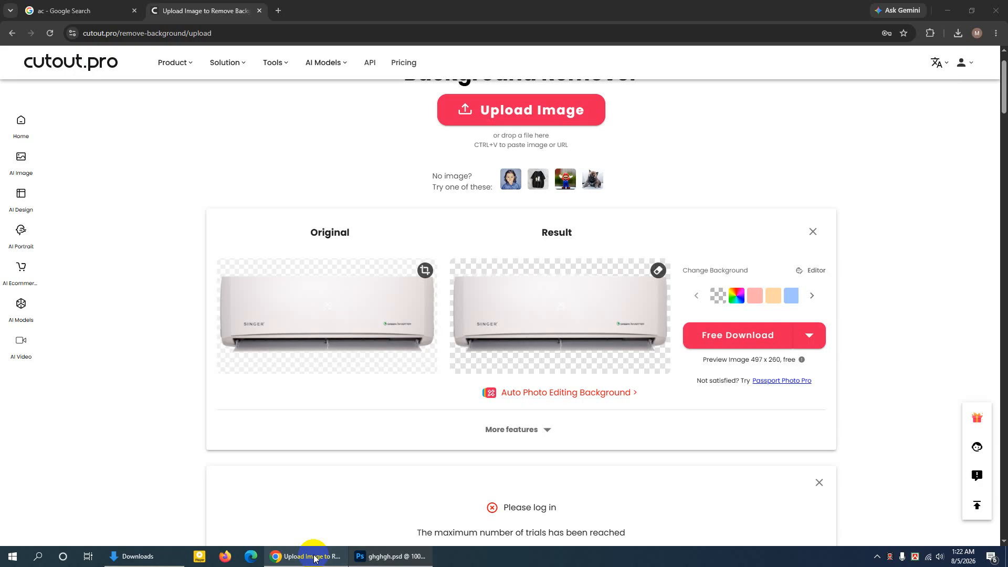
{"action": "left_click", "coordinate": [278, 11]}
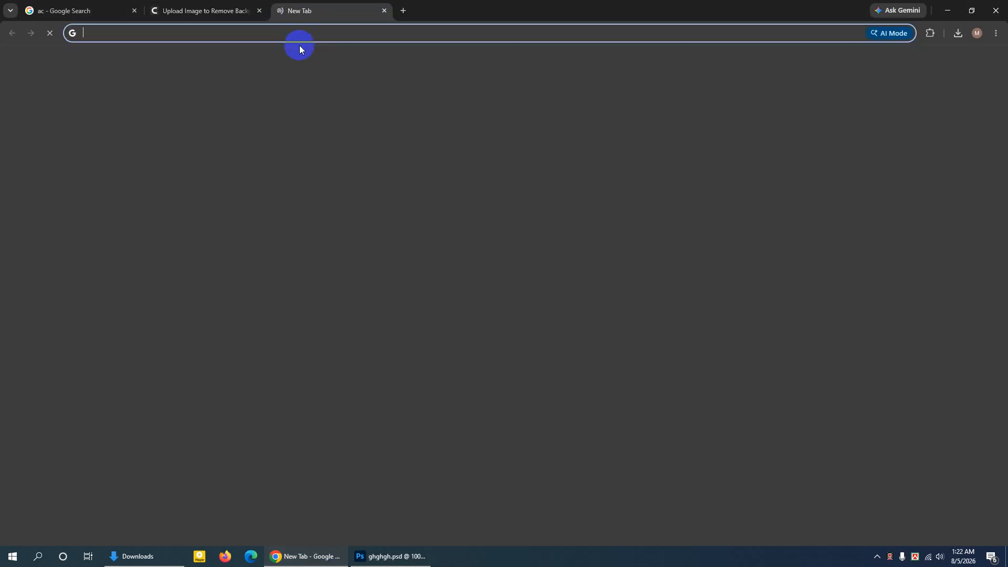
{"action": "left_click", "coordinate": [361, 200]}
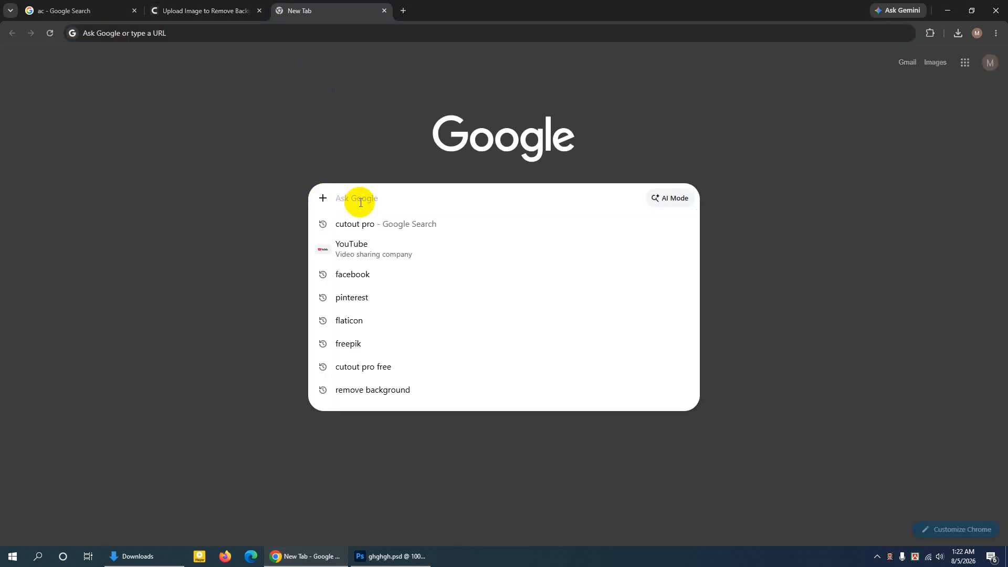
{"action": "type", "text": "LA"}
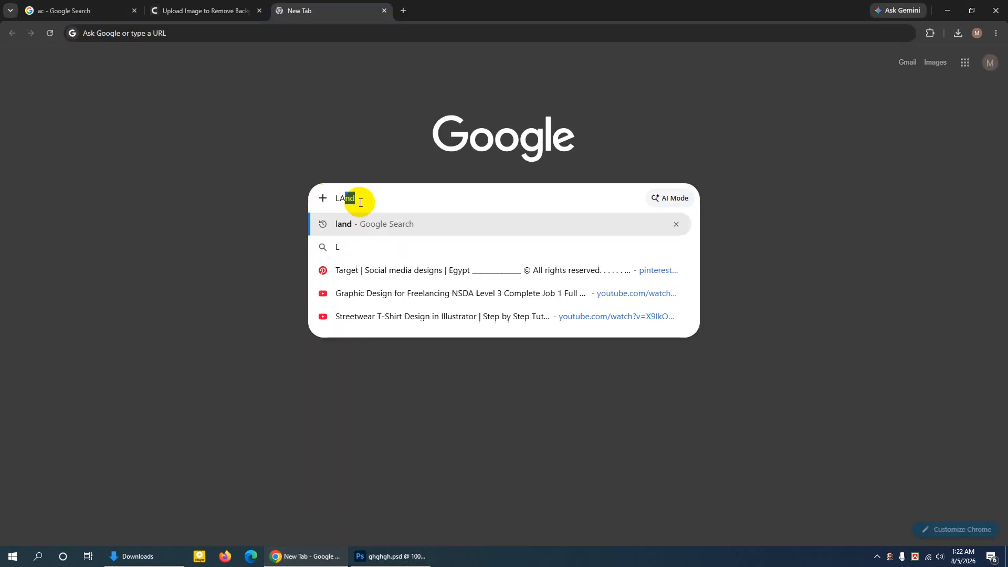
{"action": "type", "text": "ND"}
{"action": "key", "text": "Return"}
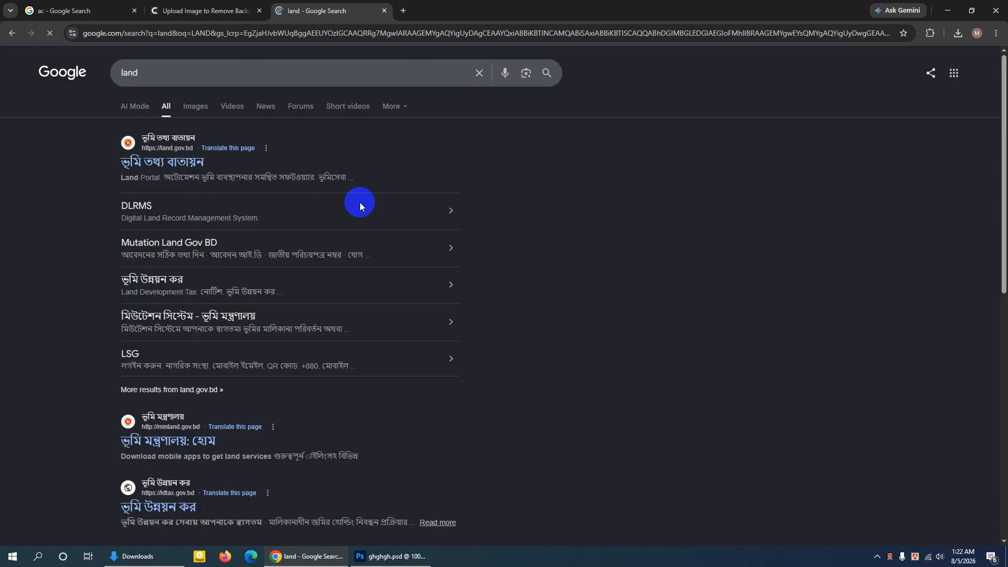
{"action": "left_click", "coordinate": [193, 108]}
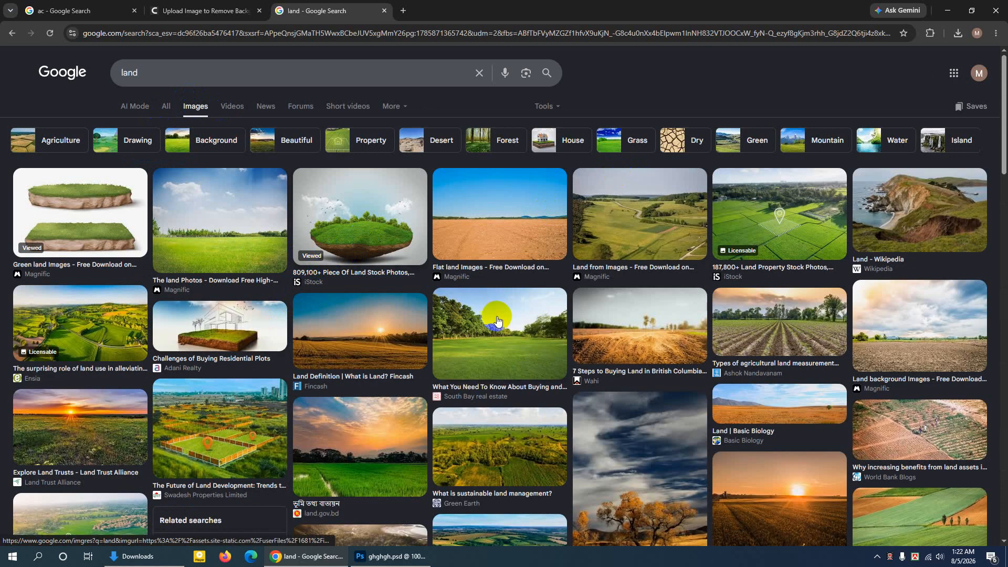
Preview the iStock floating grass island image and open the full page of its related images
{"action": "left_click", "coordinate": [379, 239]}
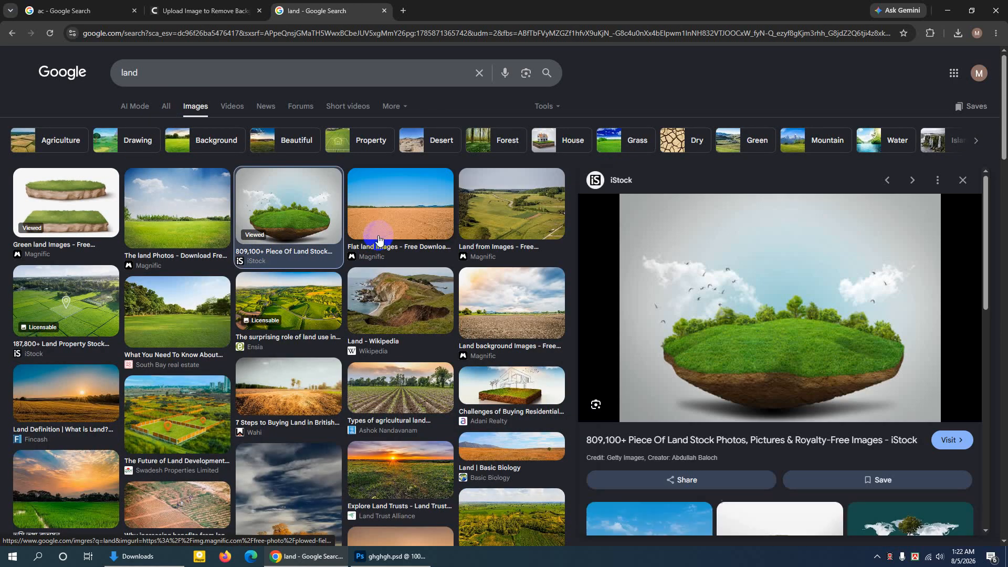
{"action": "scroll", "coordinate": [770, 272], "scroll_direction": "down", "scroll_amount": 5}
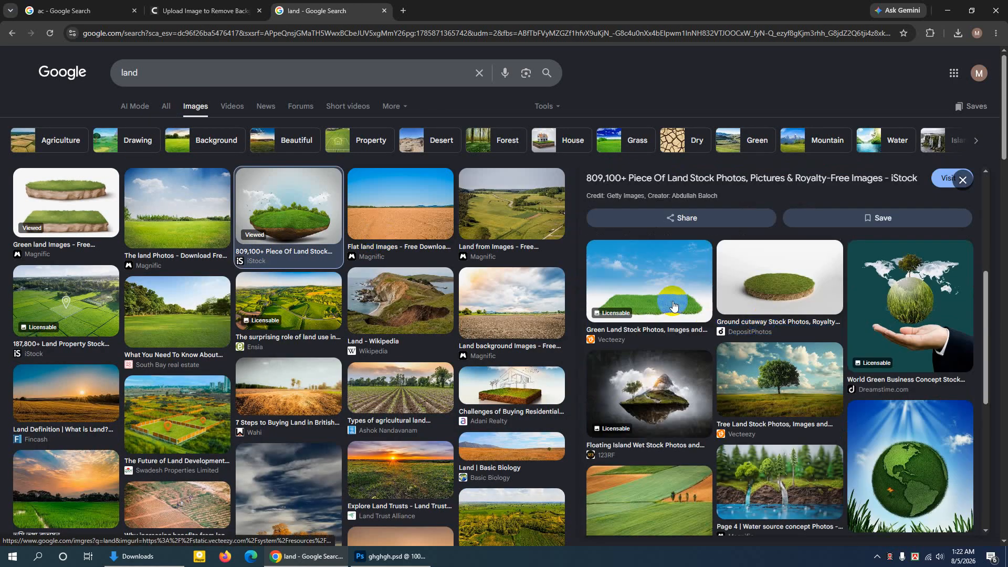
{"action": "scroll", "coordinate": [701, 299], "scroll_direction": "down", "scroll_amount": 1}
{"action": "scroll", "coordinate": [701, 307], "scroll_direction": "down", "scroll_amount": 2}
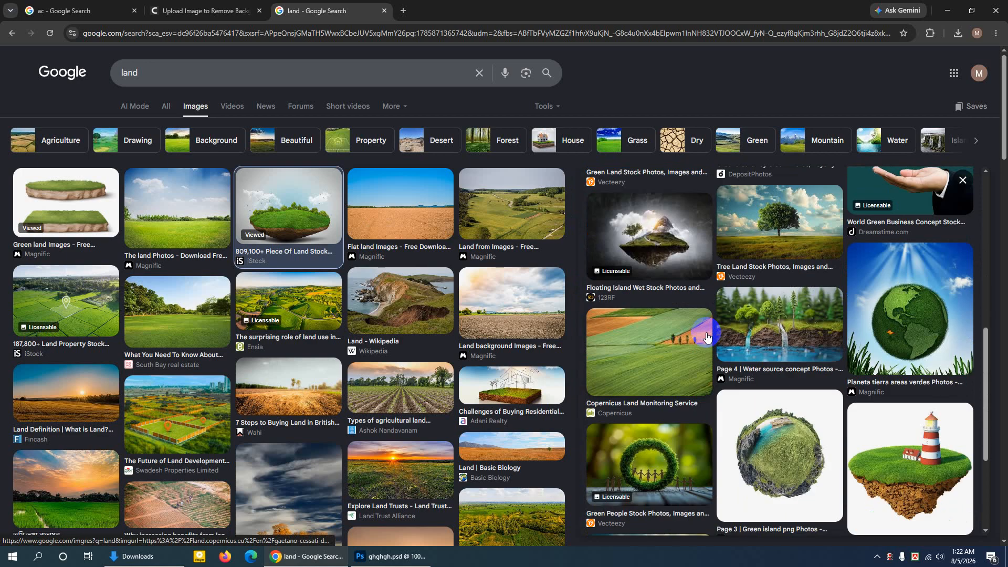
{"action": "scroll", "coordinate": [808, 413], "scroll_direction": "down", "scroll_amount": 3}
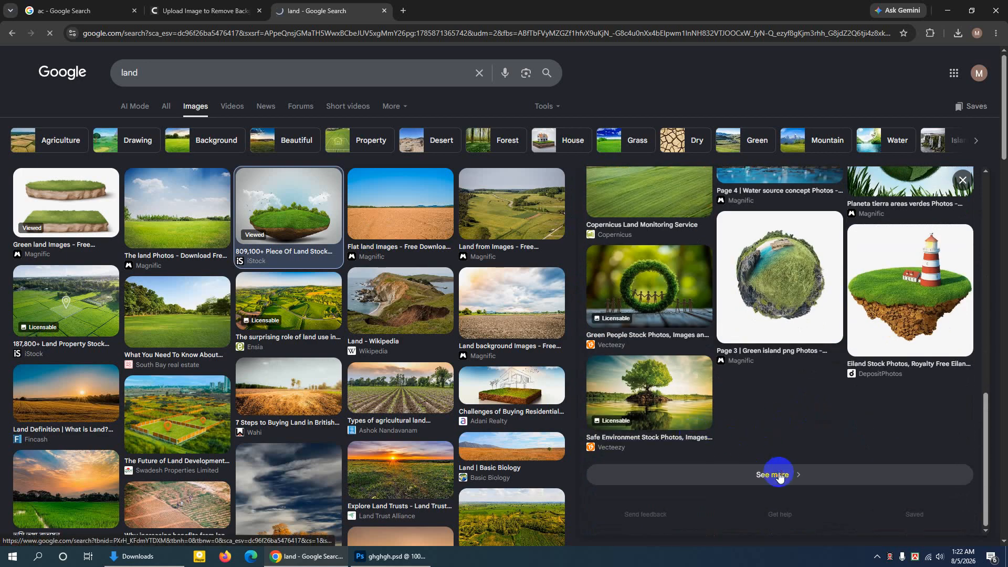
{"action": "left_click", "coordinate": [779, 475]}
{"action": "scroll", "coordinate": [234, 189], "scroll_direction": "down", "scroll_amount": 1}
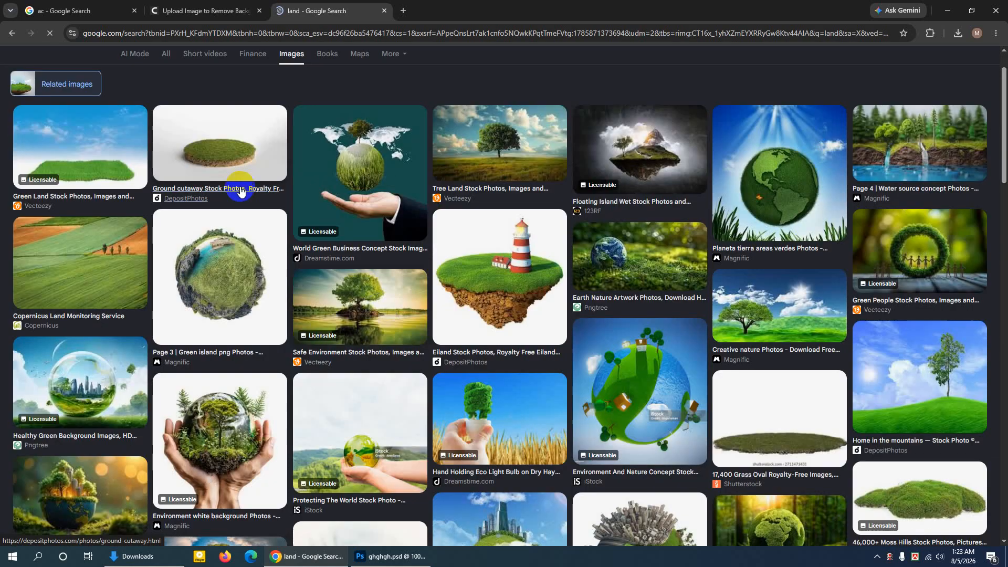
Preview the DepositPhotos ground cutaway image and the related Magnific realistic land photo
{"action": "left_click", "coordinate": [209, 161]}
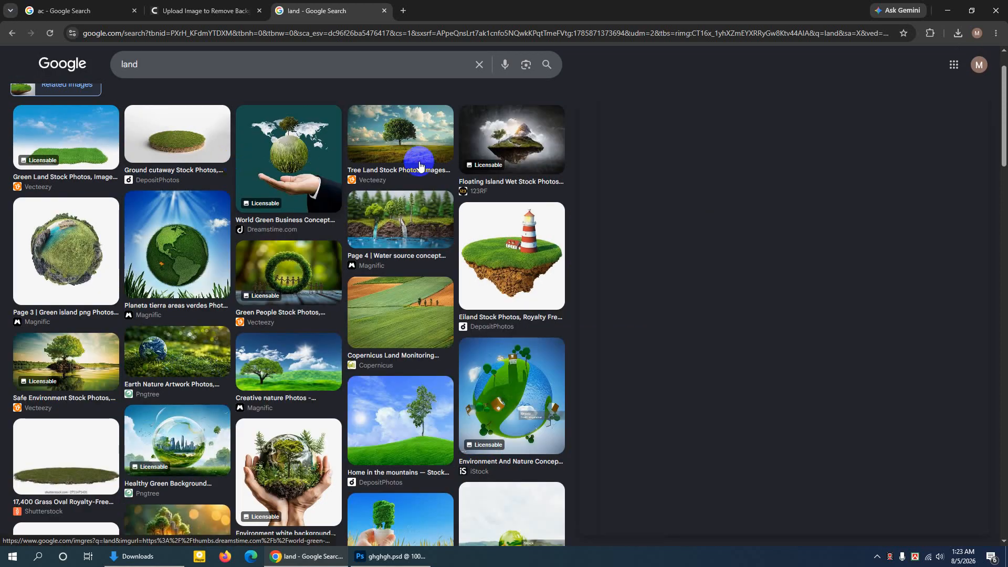
{"action": "left_click", "coordinate": [171, 138]}
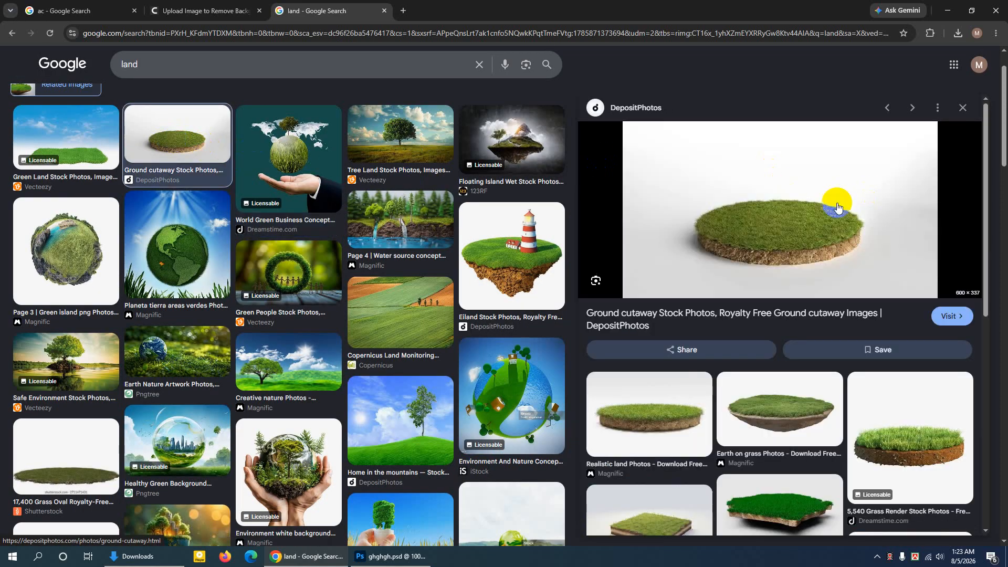
{"action": "scroll", "coordinate": [837, 207], "scroll_direction": "down", "scroll_amount": 3}
{"action": "left_click", "coordinate": [637, 266]}
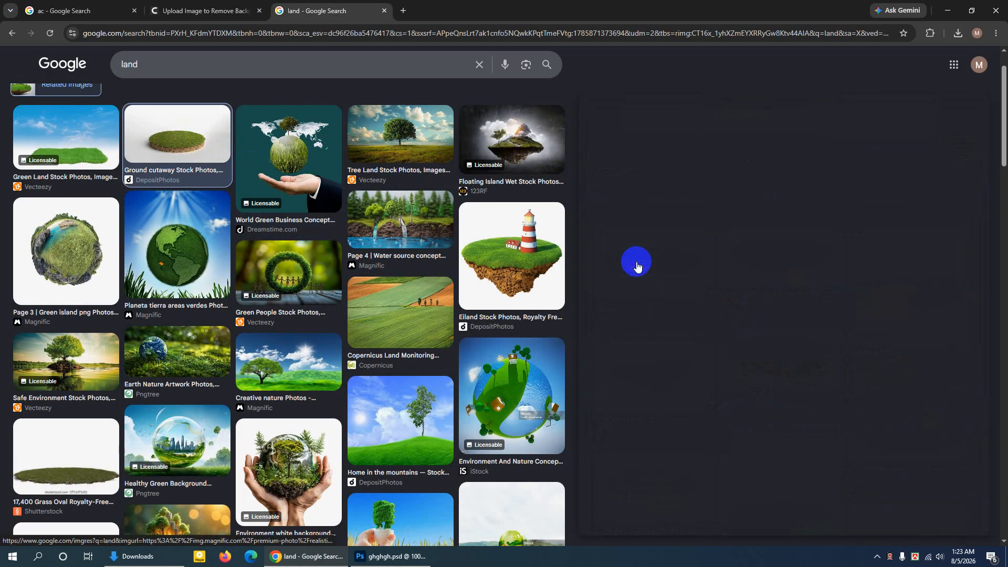
{"action": "scroll", "coordinate": [867, 317], "scroll_direction": "down", "scroll_amount": 3}
{"action": "scroll", "coordinate": [870, 325], "scroll_direction": "down", "scroll_amount": 1}
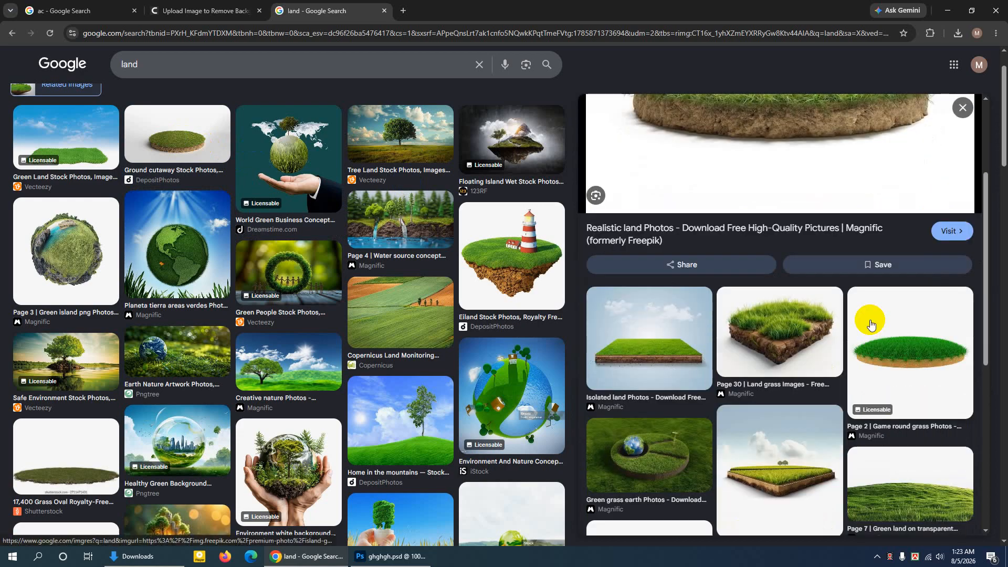
Examine the realistic land photo, its related images and the other land results for a suitable floating grass piece
{"action": "scroll", "coordinate": [869, 322], "scroll_direction": "up", "scroll_amount": 4}
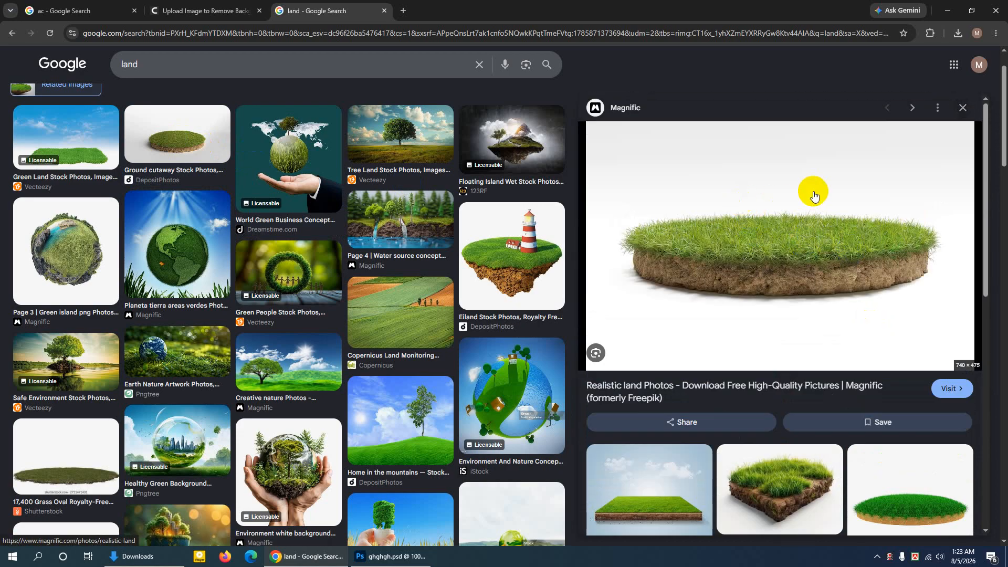
{"action": "scroll", "coordinate": [802, 306], "scroll_direction": "down", "scroll_amount": 4}
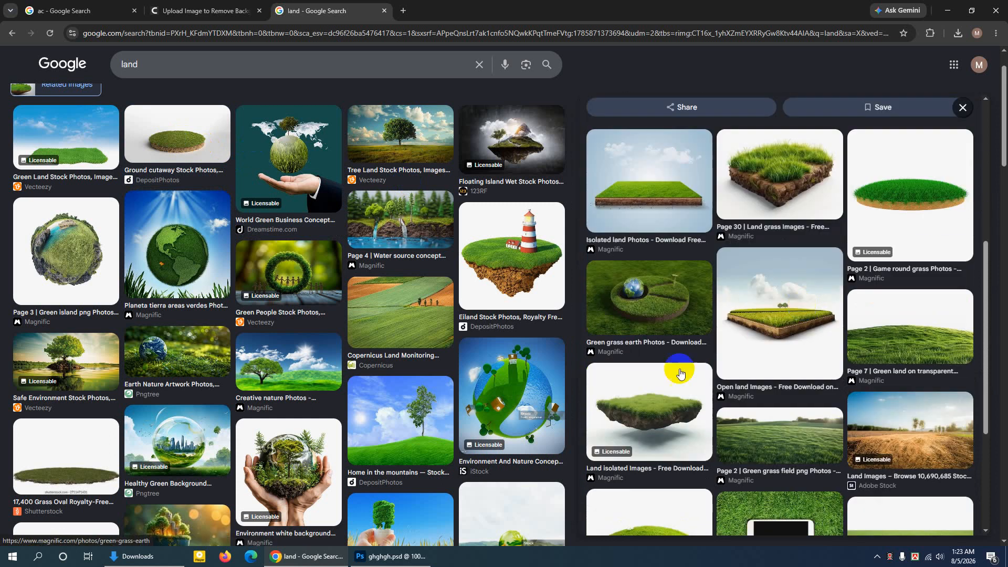
{"action": "scroll", "coordinate": [680, 372], "scroll_direction": "down", "scroll_amount": 3}
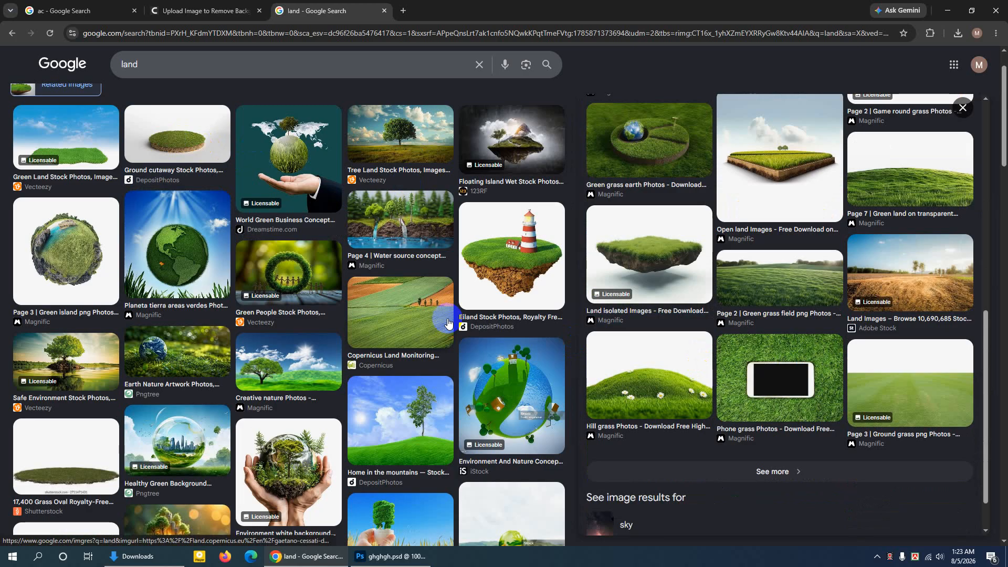
{"action": "scroll", "coordinate": [447, 323], "scroll_direction": "up", "scroll_amount": 1}
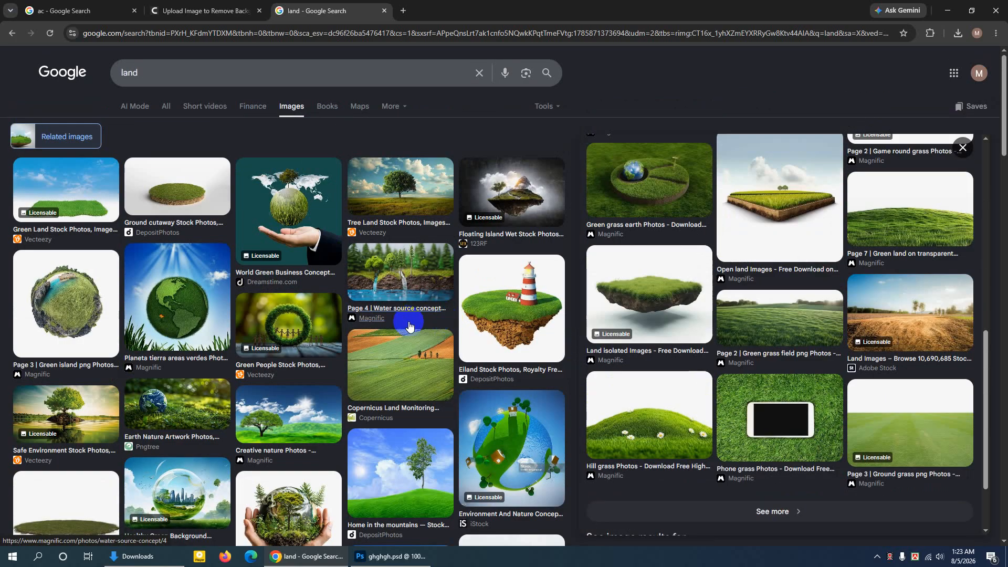
{"action": "scroll", "coordinate": [409, 325], "scroll_direction": "down", "scroll_amount": 8}
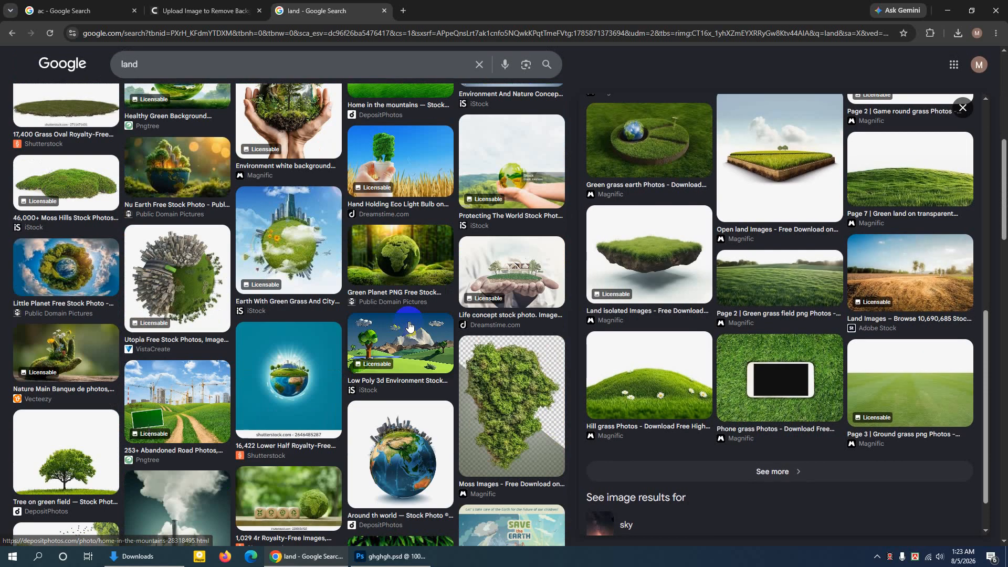
{"action": "scroll", "coordinate": [594, 358], "scroll_direction": "down", "scroll_amount": 1}
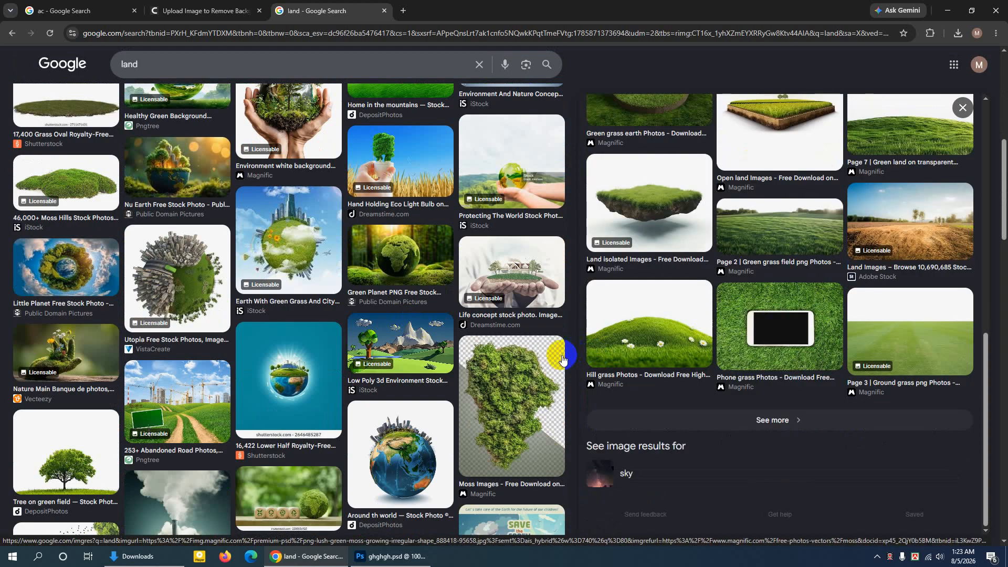
{"action": "scroll", "coordinate": [562, 359], "scroll_direction": "up", "scroll_amount": 6}
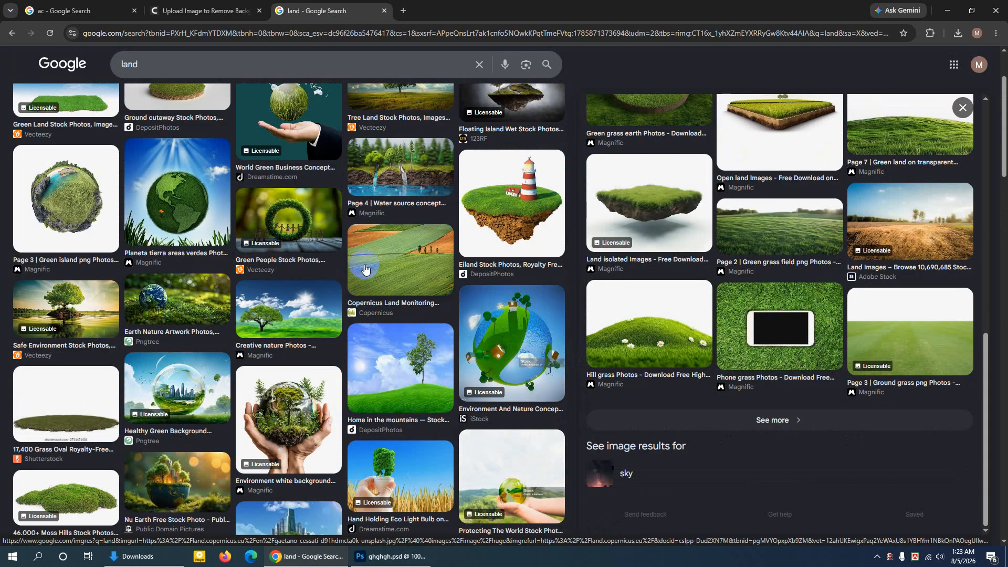
{"action": "scroll", "coordinate": [378, 256], "scroll_direction": "up", "scroll_amount": 2}
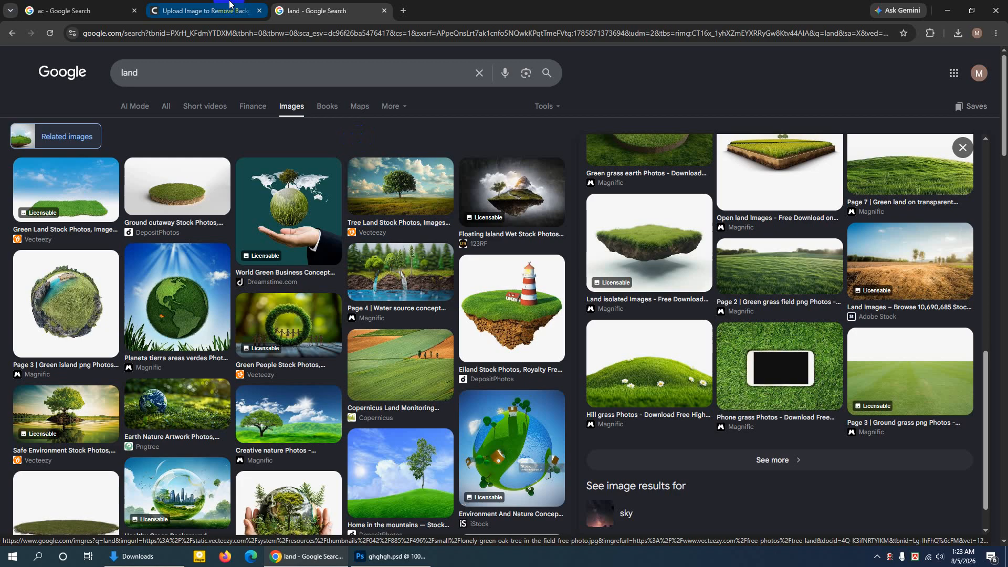
Switch to Photoshop, select the floating grass island layer in ghghgh.psd and check it by hiding and showing it
{"action": "left_click", "coordinate": [394, 557]}
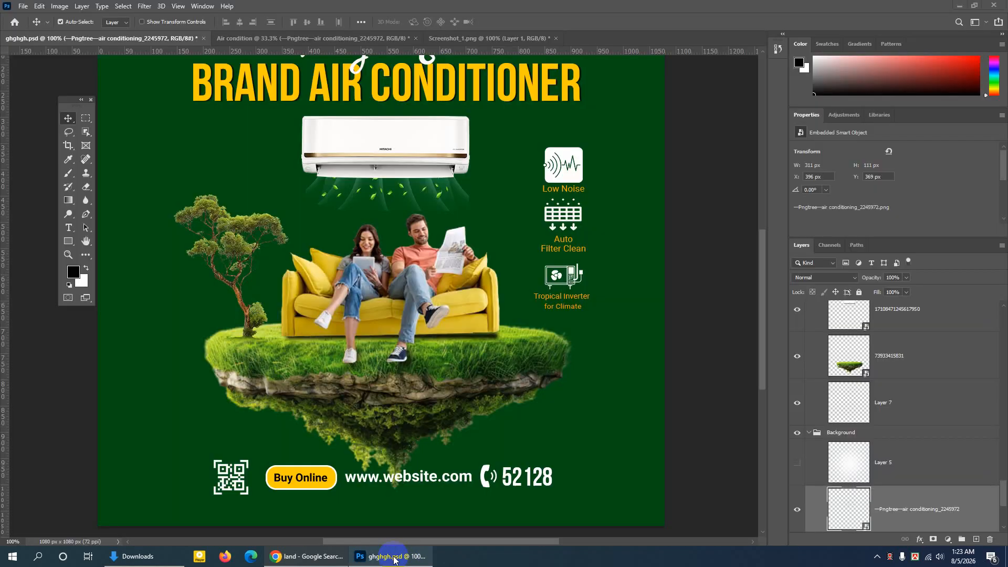
{"action": "left_click", "coordinate": [69, 121]}
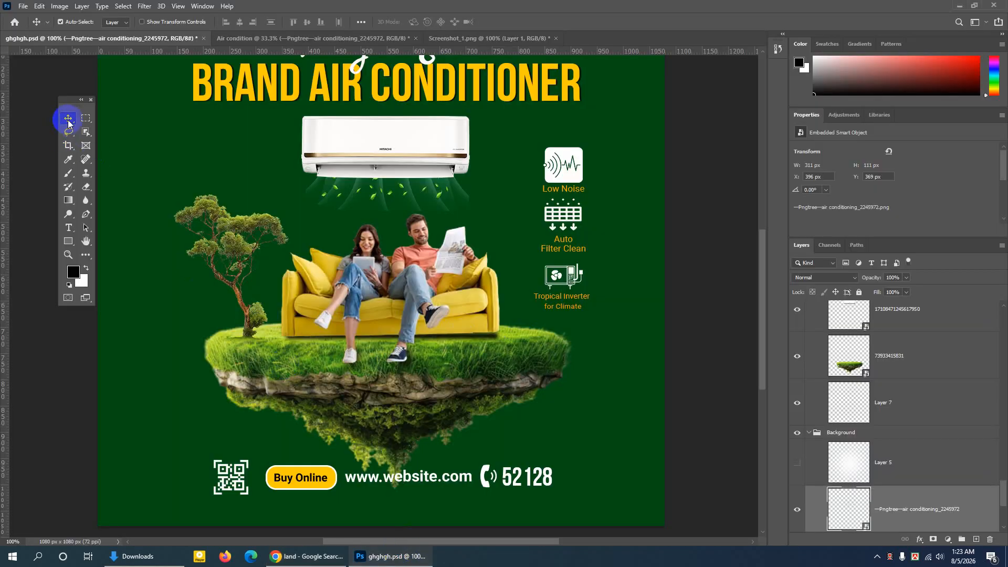
{"action": "left_click", "coordinate": [478, 357]}
{"action": "left_click", "coordinate": [478, 357]}
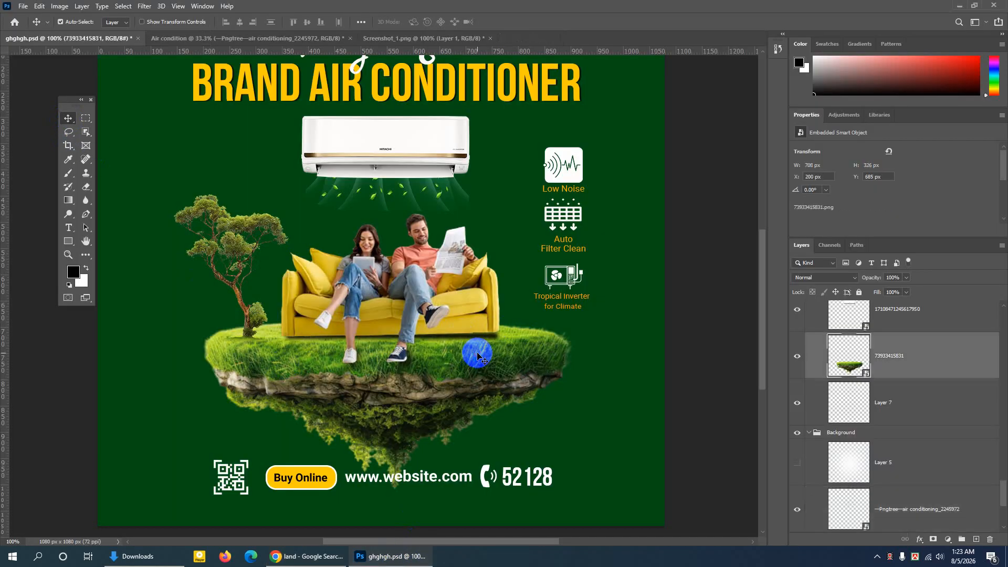
{"action": "left_click", "coordinate": [798, 356]}
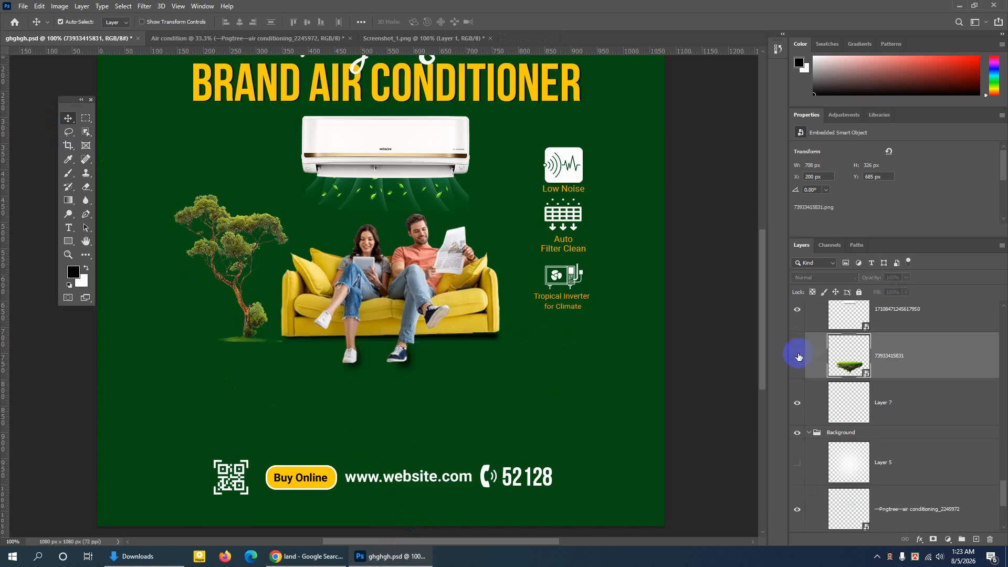
{"action": "left_click", "coordinate": [798, 357]}
Duplicate the floating grass island layer from ghghgh.psd into the Air condition document
{"action": "right_click", "coordinate": [923, 355]}
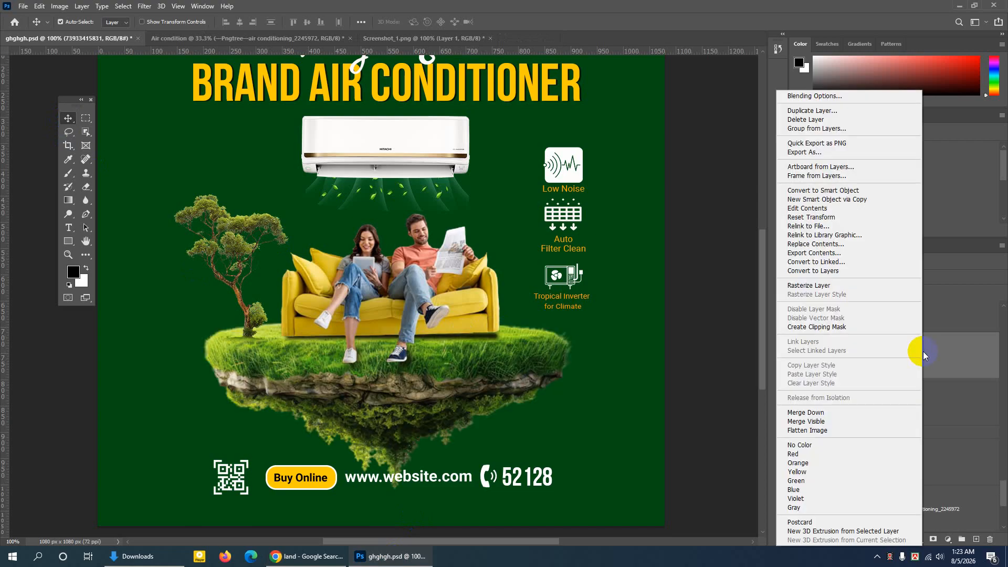
{"action": "left_click", "coordinate": [806, 112]}
{"action": "left_click", "coordinate": [406, 239]}
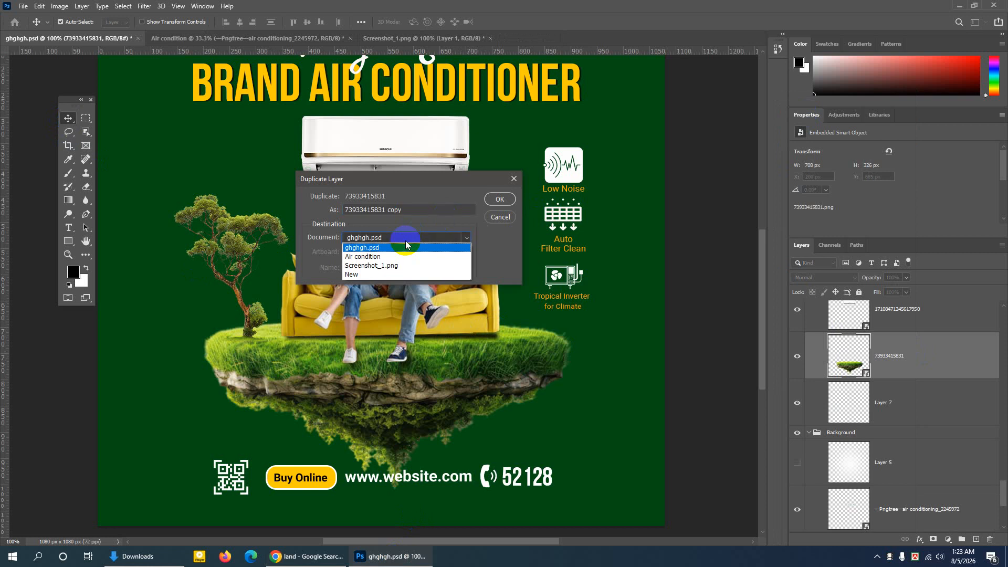
{"action": "left_click", "coordinate": [376, 257]}
{"action": "left_click", "coordinate": [499, 200]}
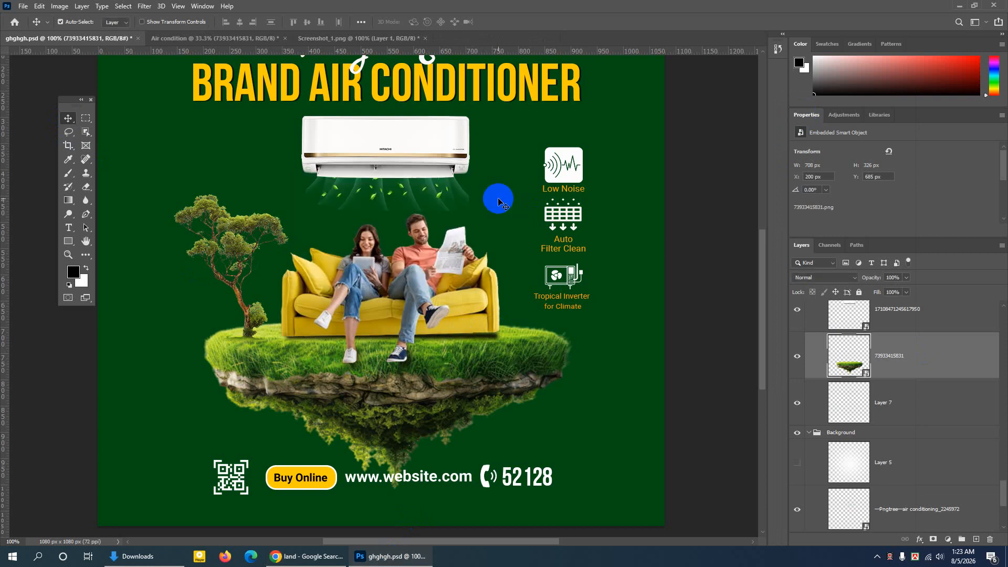
Select the couple-on-sofa layer "3034 copy", check it by hiding and showing it, and duplicate it into the Air condition document
{"action": "left_click", "coordinate": [436, 261]}
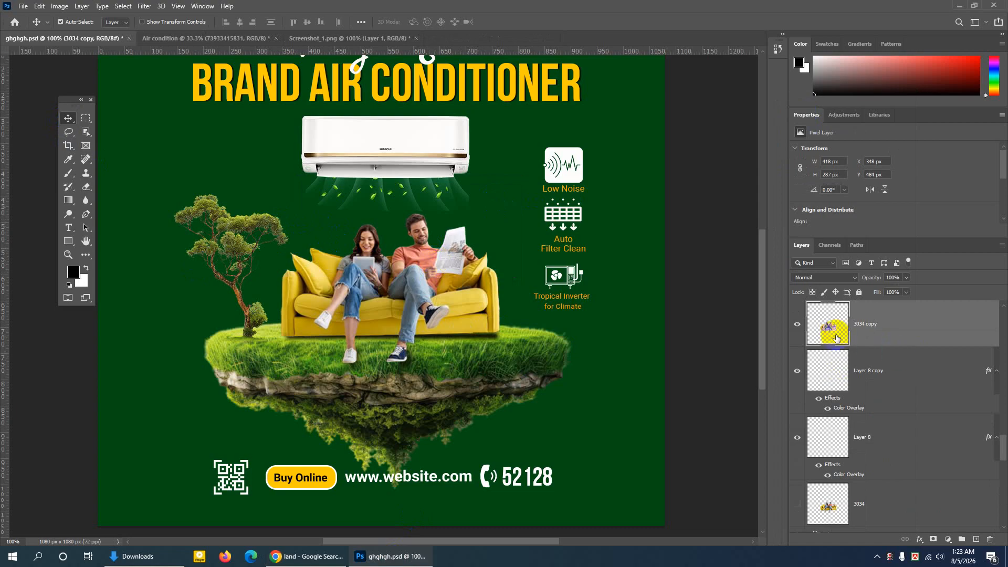
{"action": "left_click", "coordinate": [798, 327]}
{"action": "left_click", "coordinate": [798, 327]}
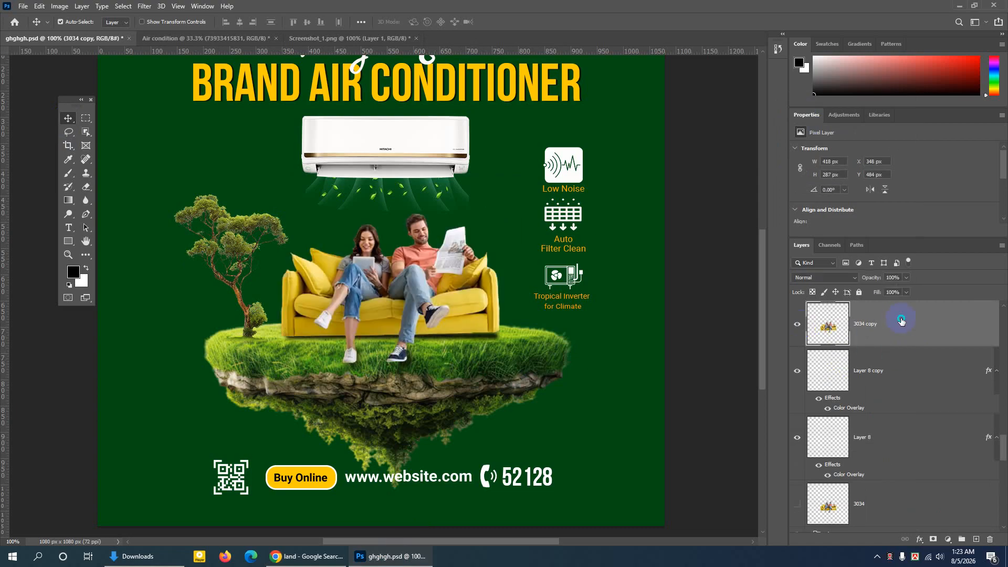
{"action": "right_click", "coordinate": [899, 322]}
{"action": "left_click", "coordinate": [783, 160]}
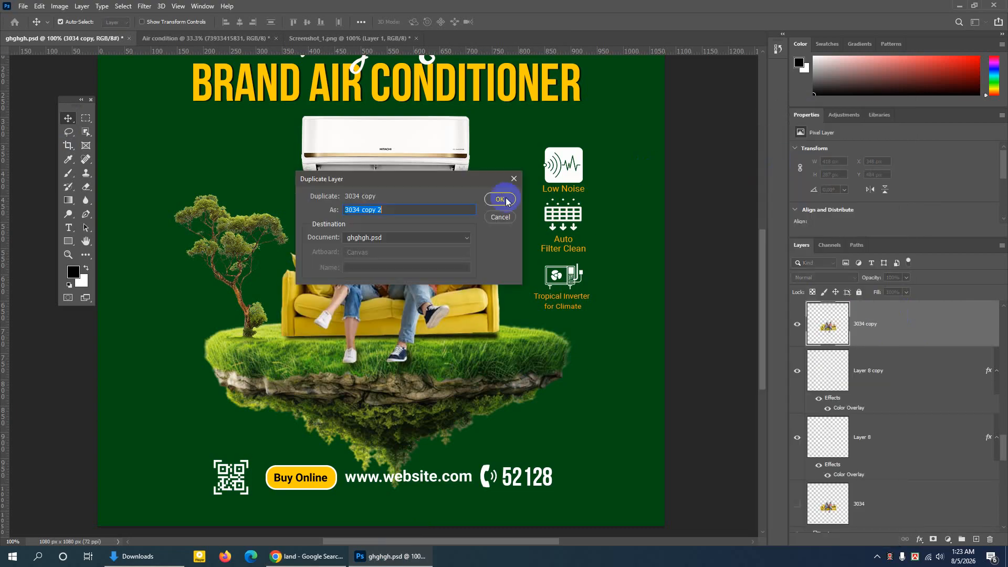
{"action": "left_click", "coordinate": [399, 238]}
{"action": "left_click", "coordinate": [374, 257]}
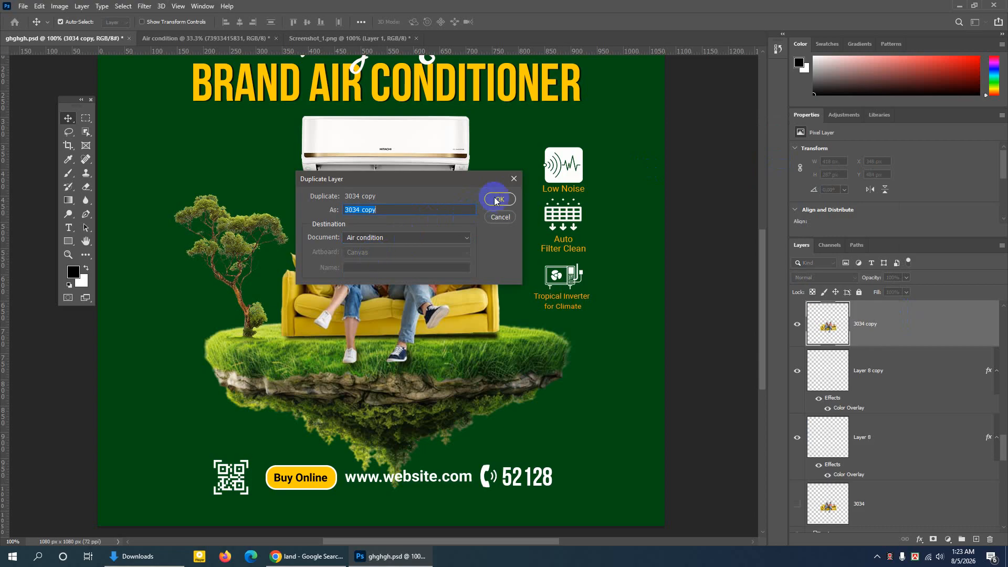
{"action": "left_click", "coordinate": [500, 199]}
Switch to the Air condition document, keep auto-select on Layer and move the grass island below the air conditioner
{"action": "left_click", "coordinate": [178, 38]}
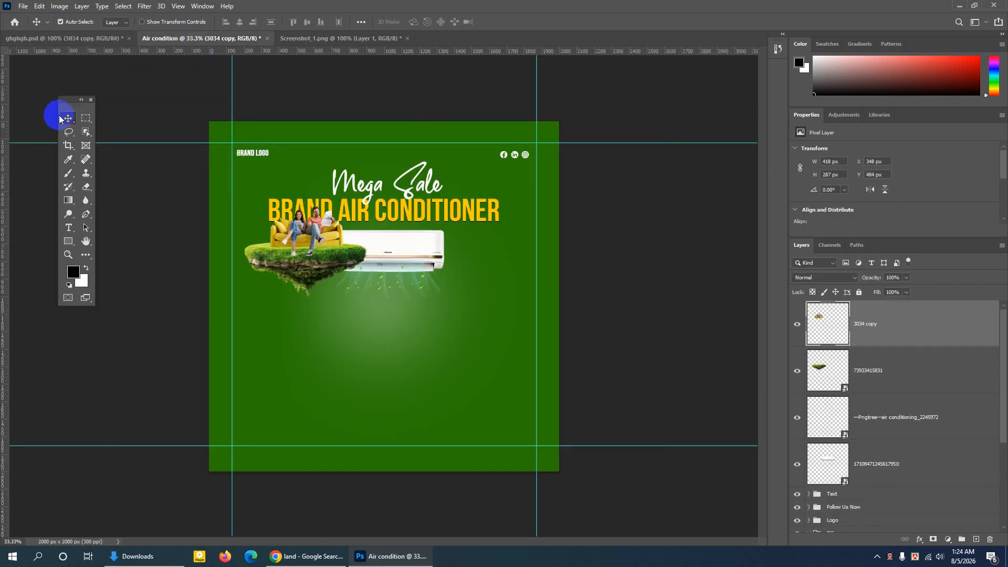
{"action": "left_click", "coordinate": [107, 25]}
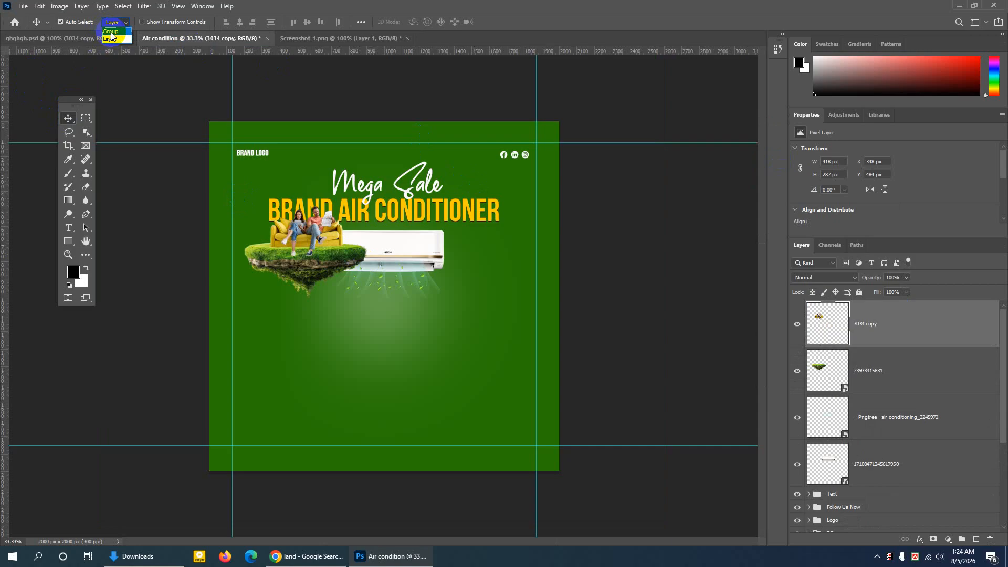
{"action": "left_click", "coordinate": [110, 31]}
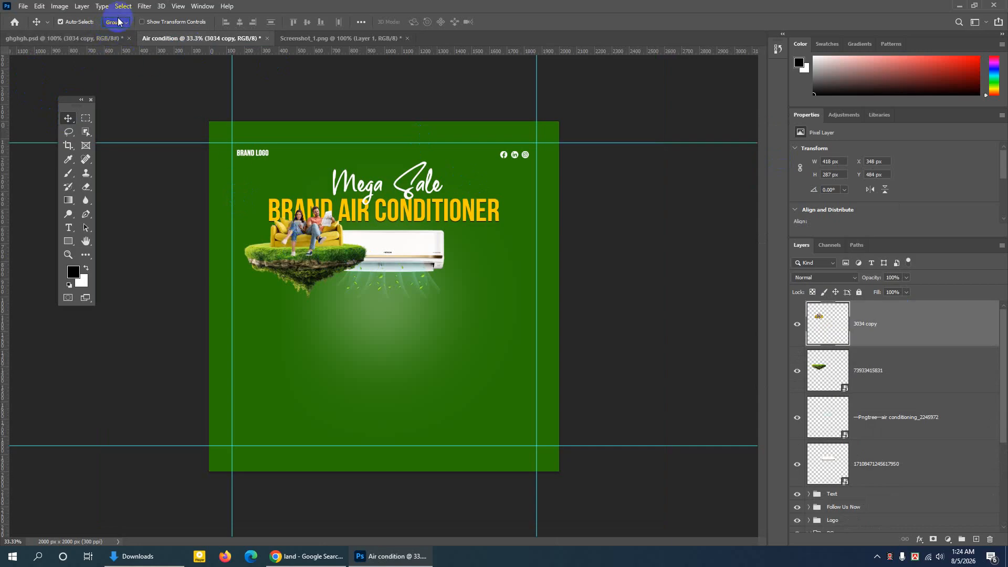
{"action": "left_click", "coordinate": [118, 22]}
{"action": "left_click", "coordinate": [113, 39]}
{"action": "left_click_drag", "start_coordinate": [328, 261], "coordinate": [412, 364]}
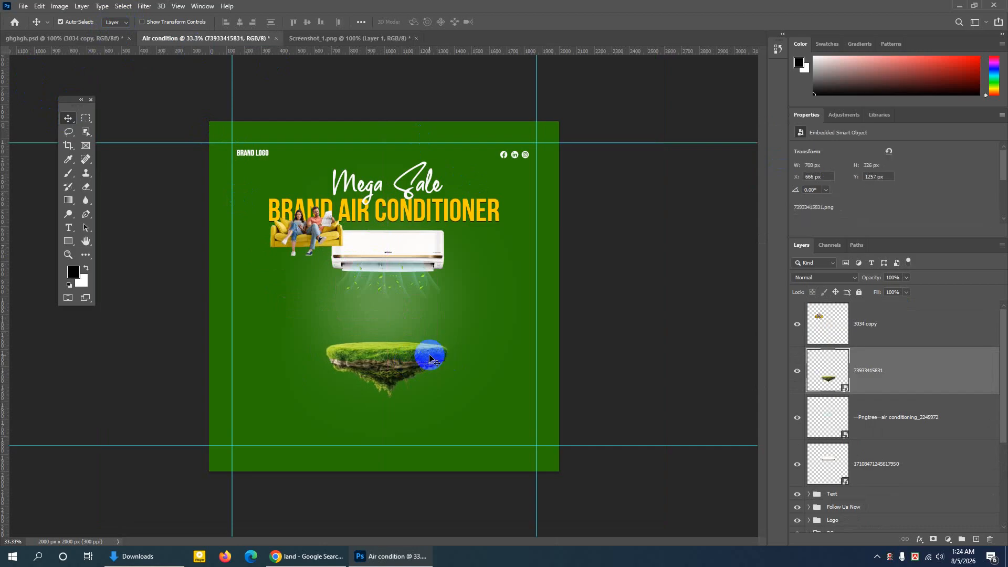
Enlarge the grass island proportionally to about 53% with Free Transform
{"action": "key", "text": "ctrl"}
{"action": "key", "text": "ctrl+t"}
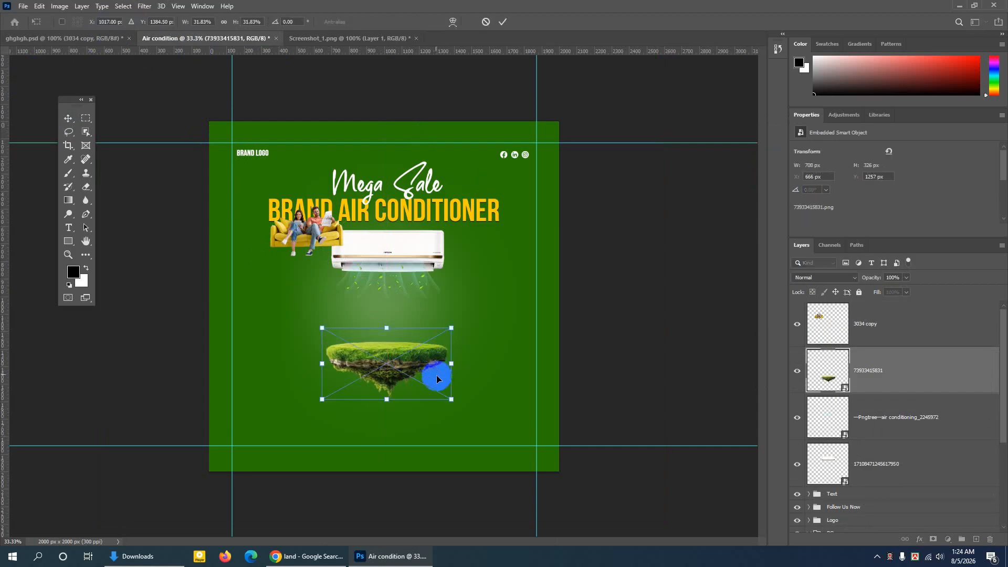
{"action": "left_click_drag", "start_coordinate": [451, 398], "coordinate": [497, 419]}
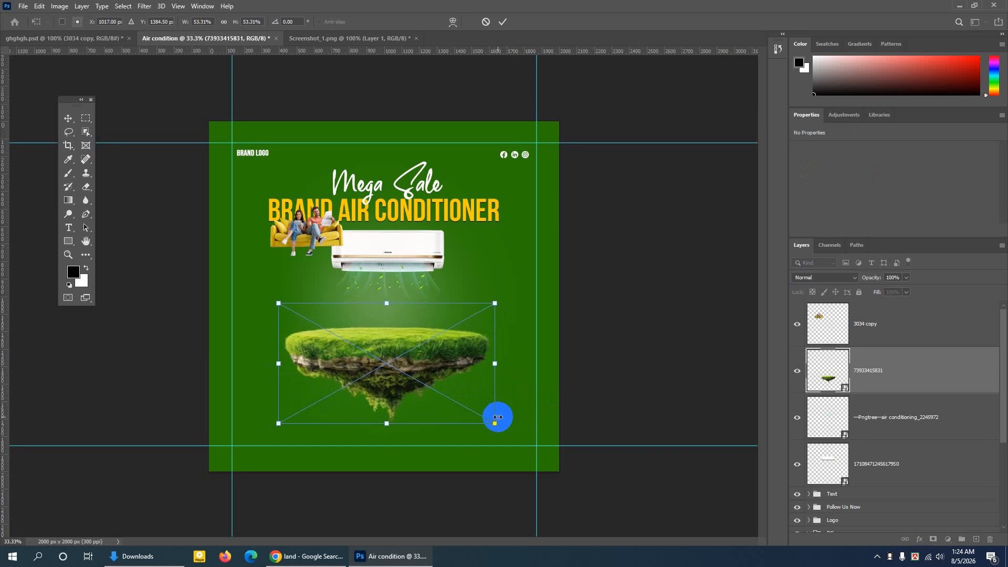
{"action": "left_click", "coordinate": [503, 22]}
Move the couple on the sofa onto the centre of the grass island and shift the island slightly down
{"action": "left_click", "coordinate": [318, 239]}
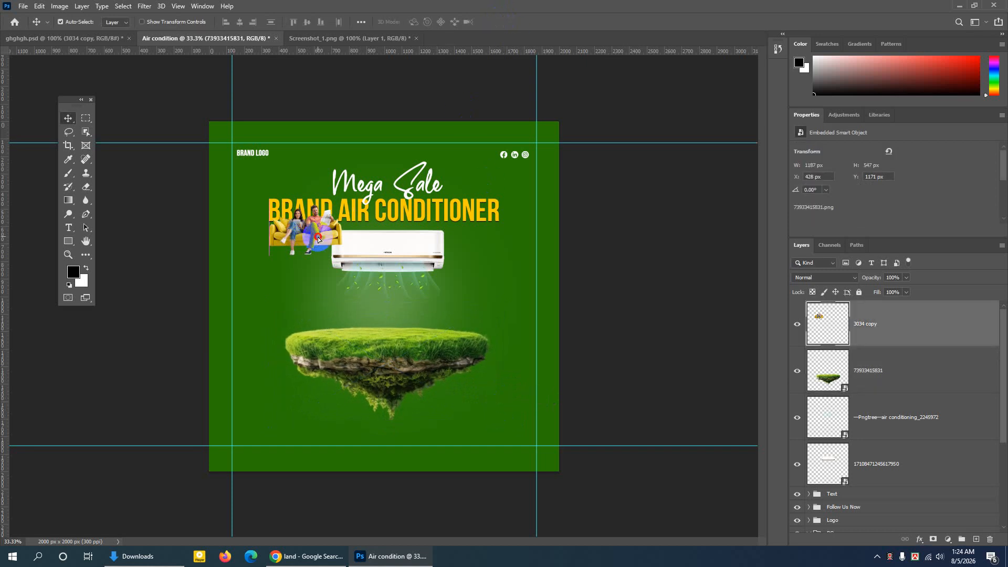
{"action": "left_click_drag", "start_coordinate": [318, 239], "coordinate": [392, 325]}
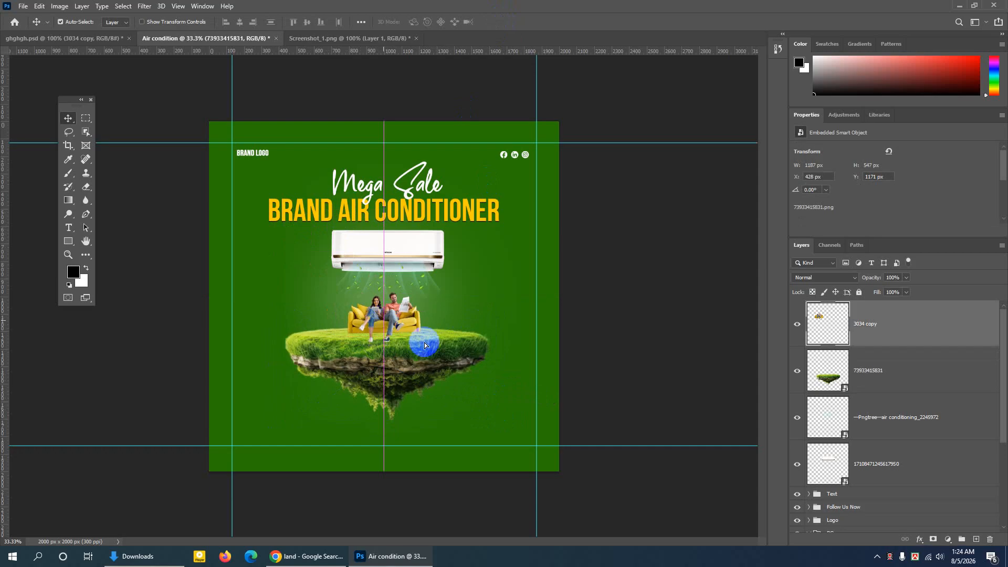
{"action": "left_click", "coordinate": [443, 362]}
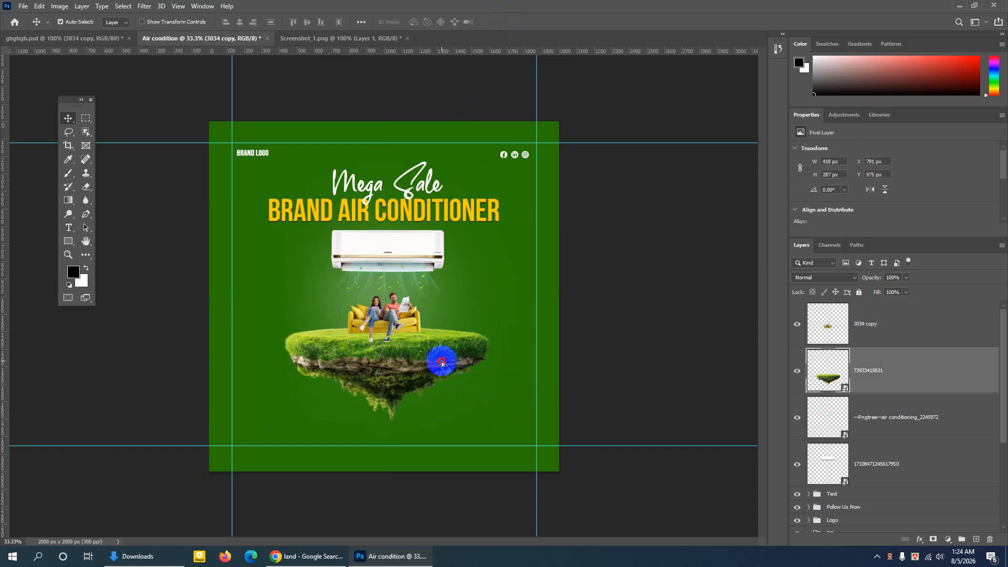
{"action": "left_click_drag", "start_coordinate": [442, 363], "coordinate": [436, 351]}
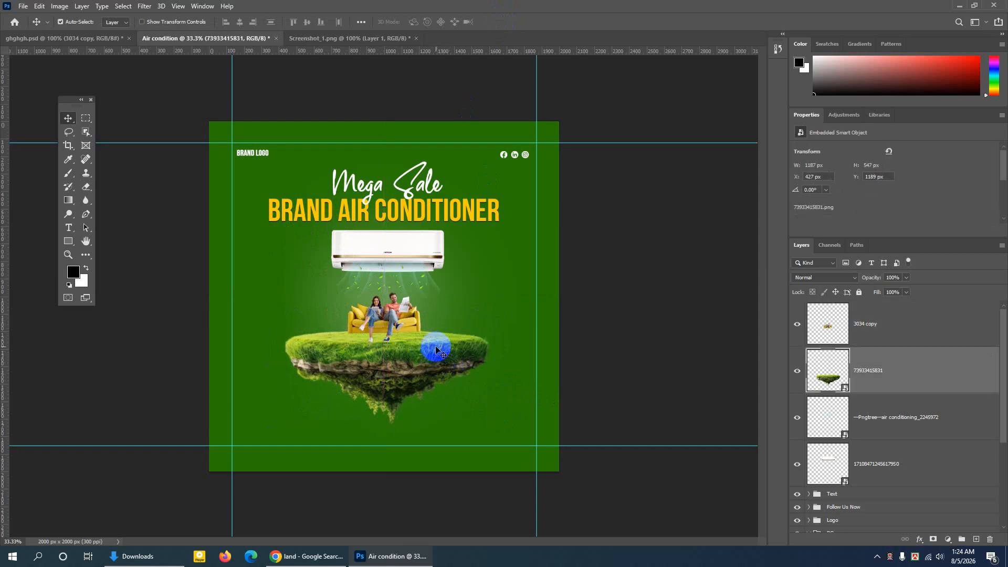
Lower the couple on the sofa into the grass, scale them to about 157% and position them beneath the airflow
{"action": "key", "text": "ctrl"}
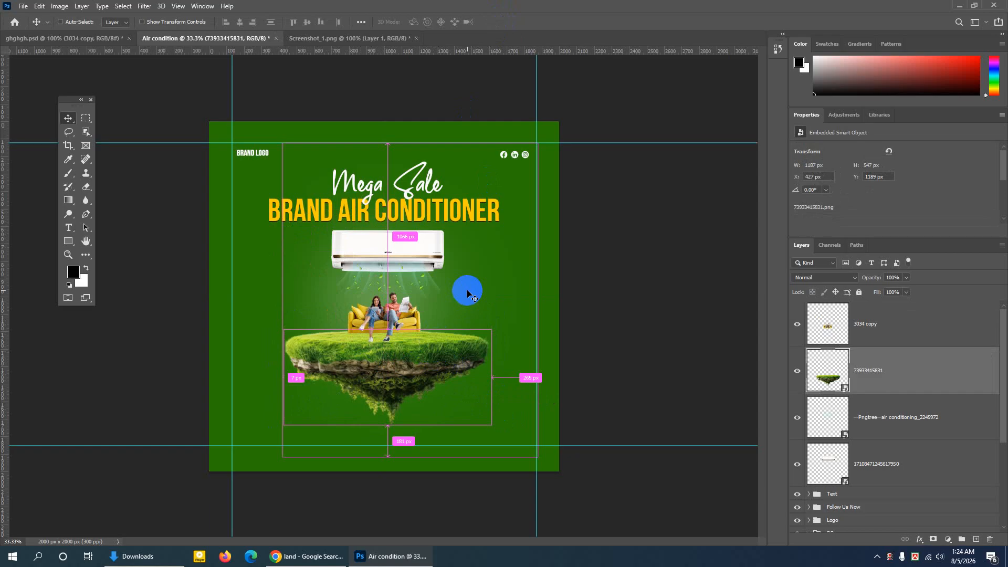
{"action": "key", "text": "ctrl+plus"}
{"action": "left_click", "coordinate": [429, 326], "text": "ctrl"}
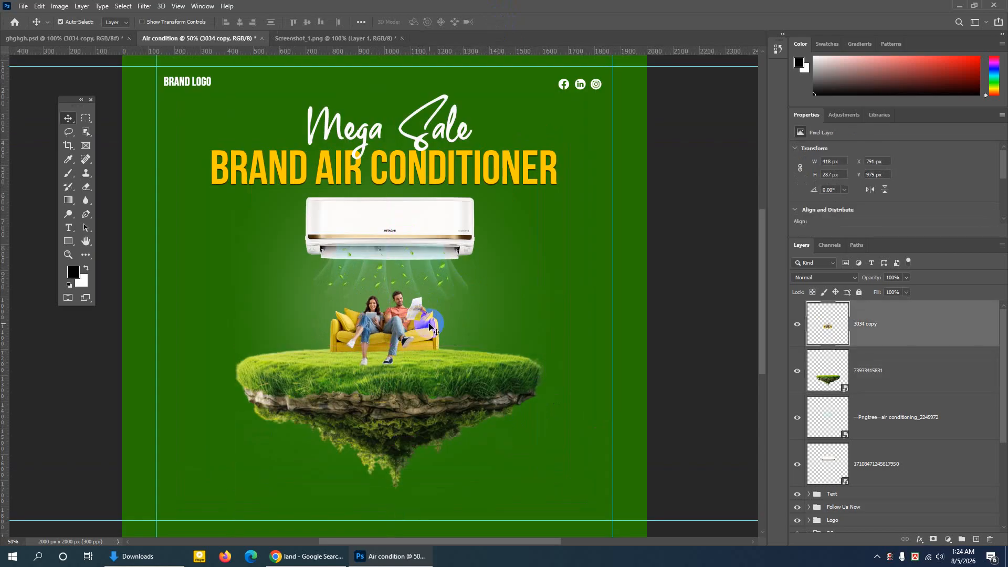
{"action": "left_click_drag", "start_coordinate": [432, 327], "coordinate": [435, 341]}
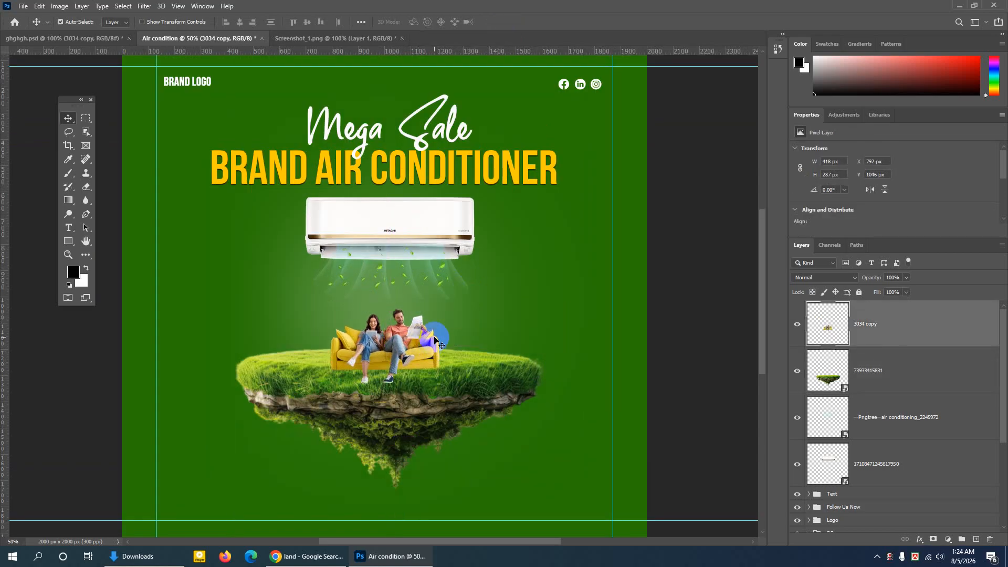
{"action": "key", "text": "ctrl+t"}
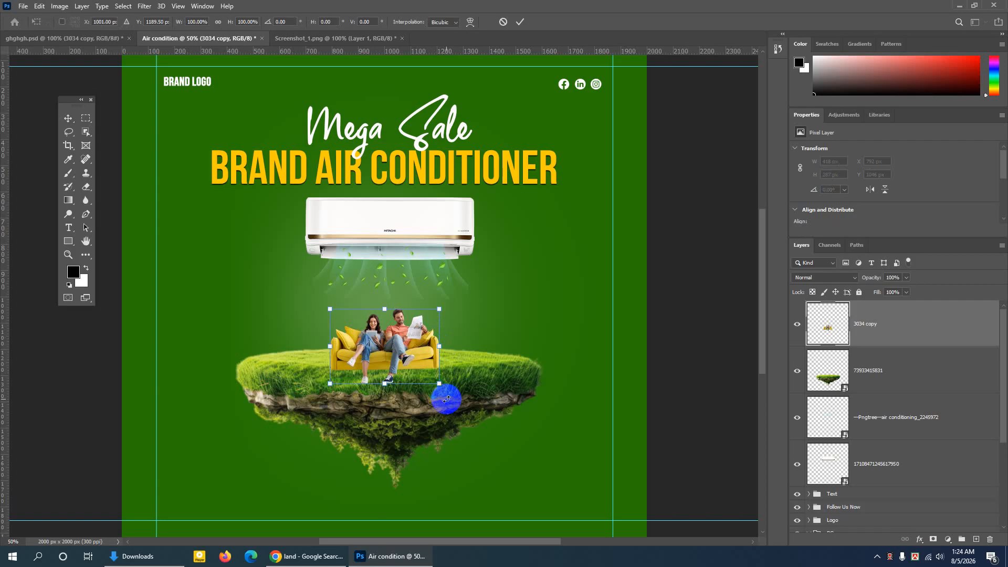
{"action": "mouse_move", "coordinate": [440, 385]}
{"action": "left_mouse_down"}
{"action": "mouse_move", "coordinate": [471, 406]}
{"action": "mouse_move", "coordinate": [440, 366]}
{"action": "left_mouse_up"}
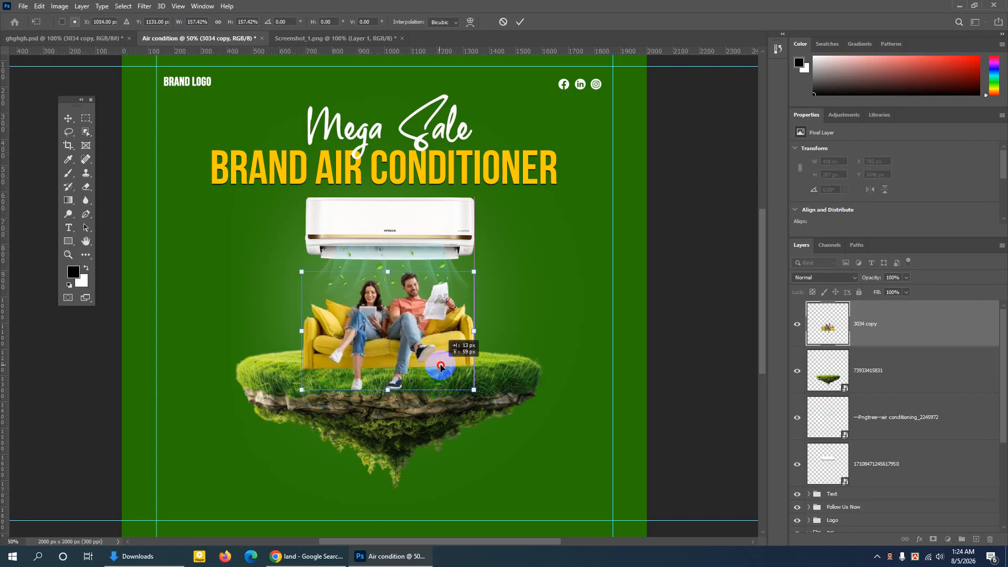
{"action": "left_click", "coordinate": [518, 23]}
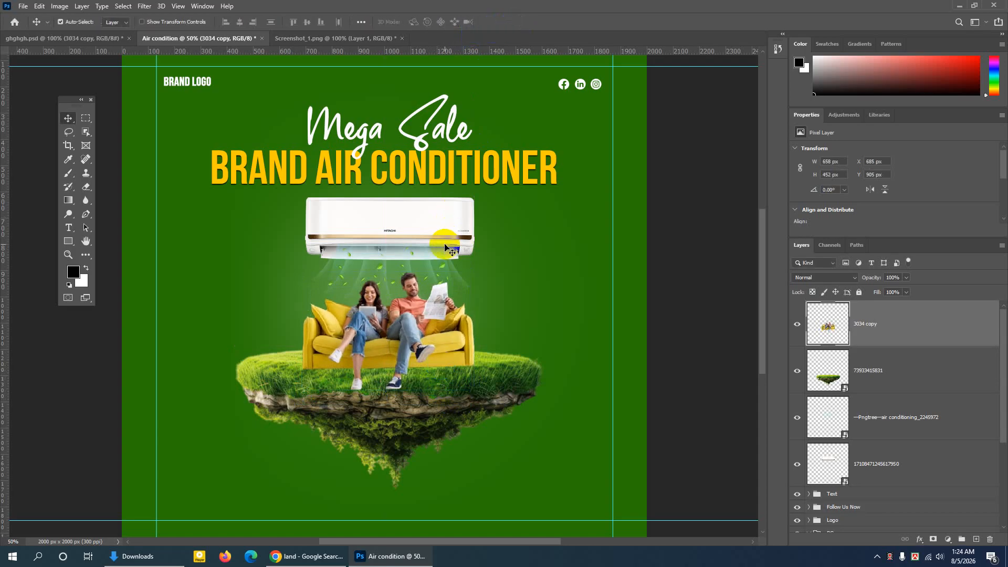
Move the bottom margin guide closer to the canvas edge and lower the grass island to about Y 1213 px
{"action": "scroll", "coordinate": [445, 247], "scroll_direction": "up", "scroll_amount": 3}
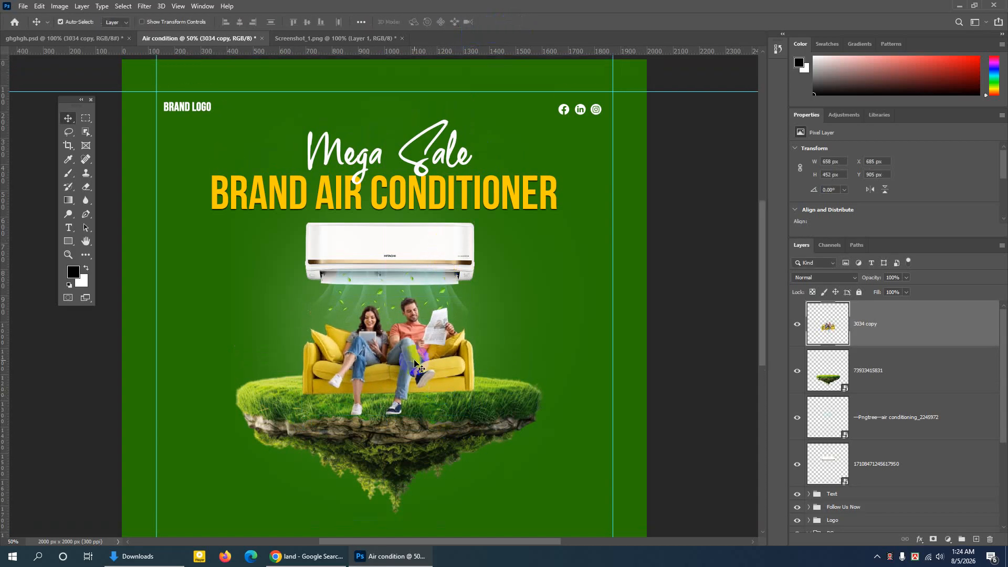
{"action": "scroll", "coordinate": [416, 457], "scroll_direction": "down", "scroll_amount": 4}
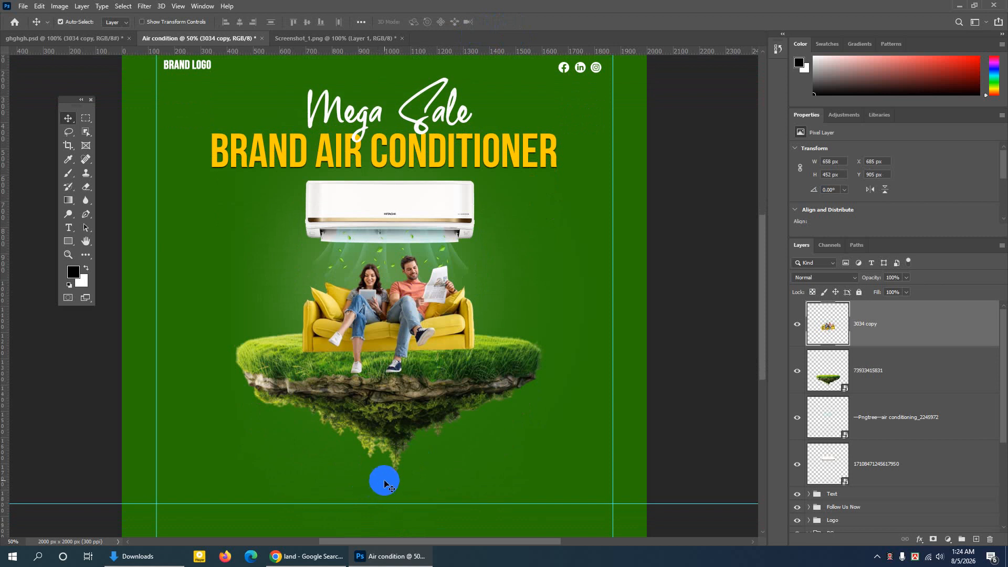
{"action": "scroll", "coordinate": [391, 470], "scroll_direction": "down", "scroll_amount": 2}
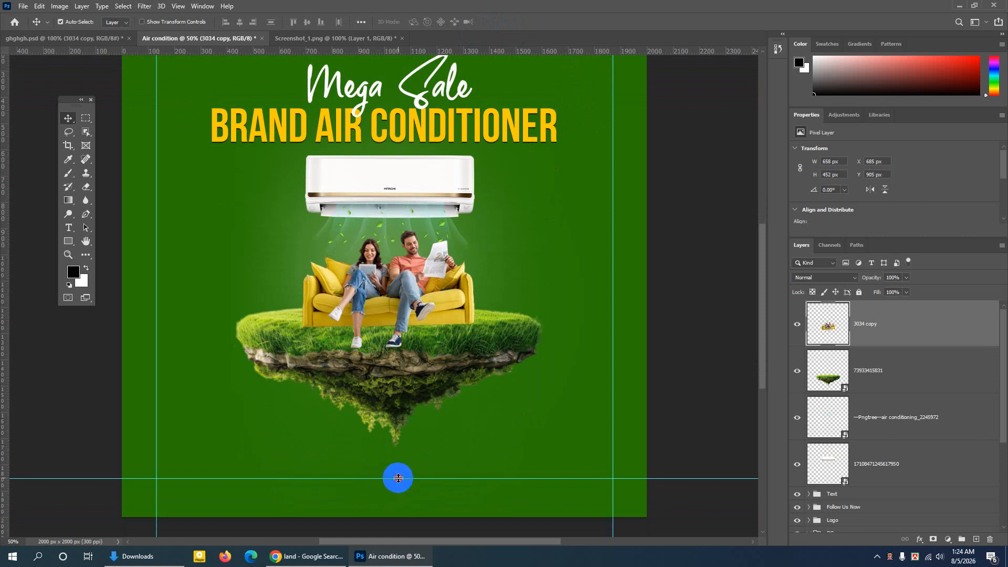
{"action": "left_click_drag", "start_coordinate": [398, 478], "coordinate": [401, 489]}
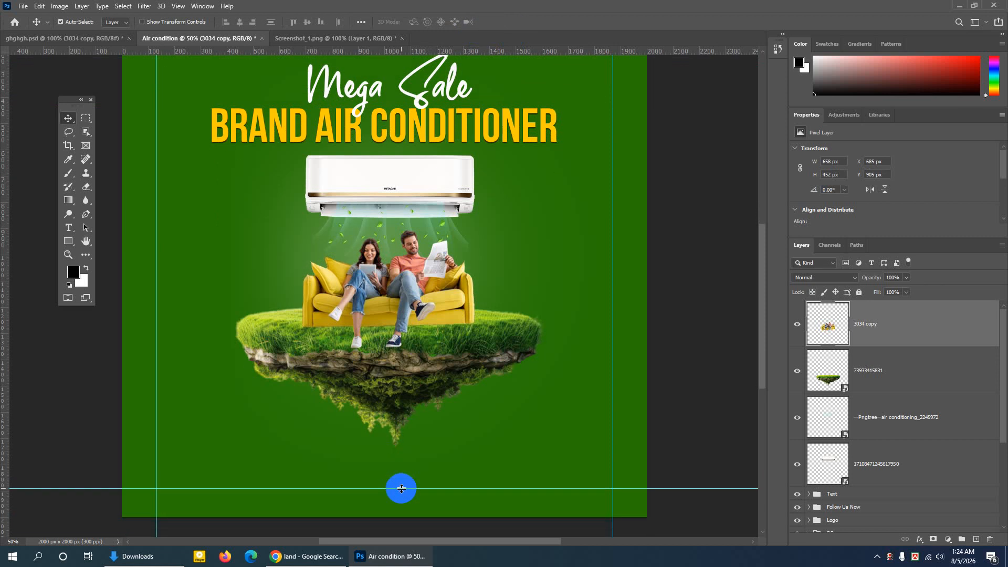
{"action": "left_click_drag", "start_coordinate": [415, 342], "coordinate": [433, 366]}
{"action": "scroll", "coordinate": [447, 289], "scroll_direction": "up", "scroll_amount": 4}
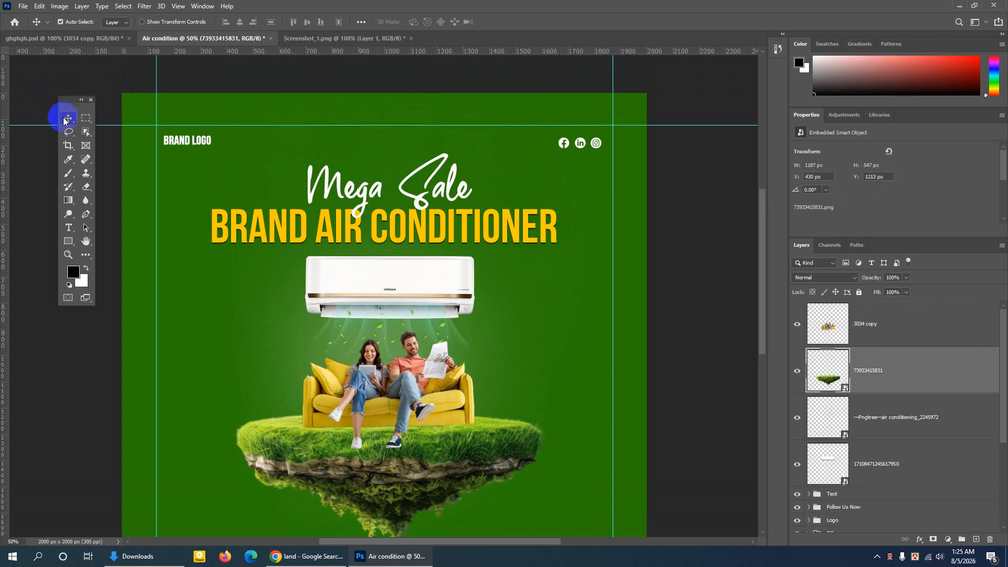
With auto-select on Layer, move the Mega Sale text, Brand Air Conditioner heading, air conditioner and airflow graphic slightly up
{"action": "left_click", "coordinate": [114, 22]}
{"action": "left_click", "coordinate": [113, 40]}
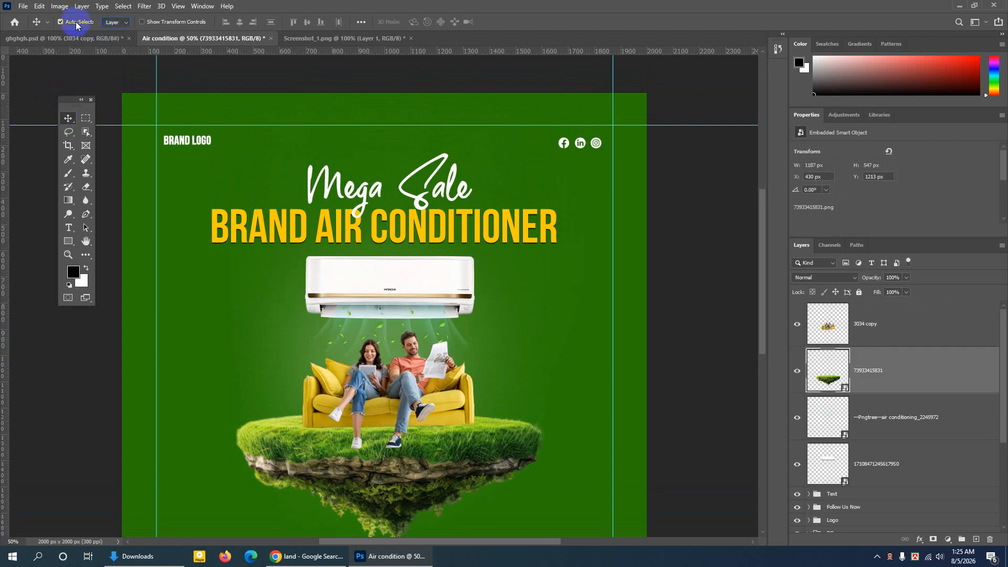
{"action": "left_click_drag", "start_coordinate": [443, 180], "coordinate": [445, 186]}
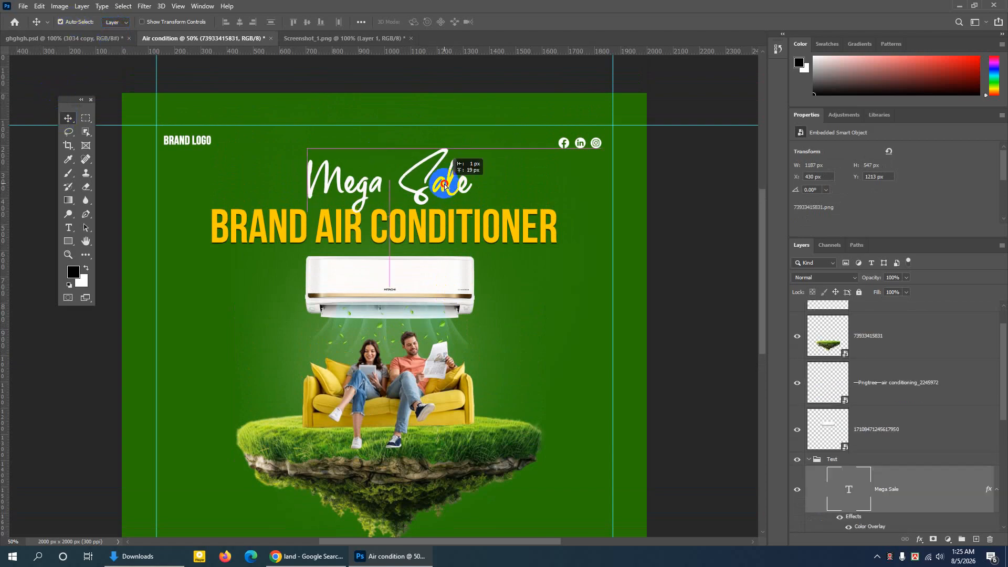
{"action": "left_click_drag", "start_coordinate": [428, 218], "coordinate": [431, 212]}
{"action": "left_click_drag", "start_coordinate": [423, 269], "coordinate": [418, 253]}
{"action": "left_click_drag", "start_coordinate": [422, 322], "coordinate": [418, 310]}
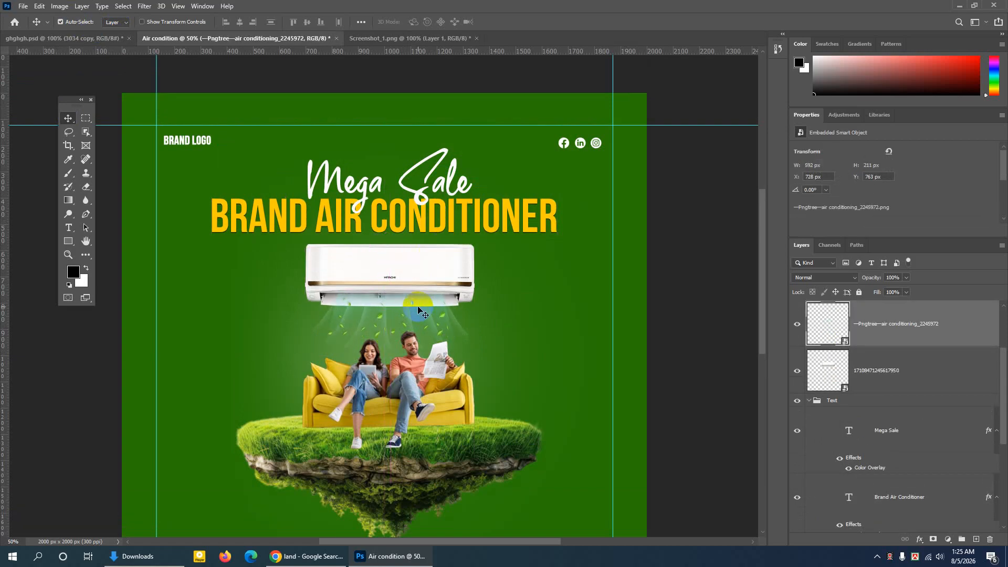
Lower the grass island to about Y 1249 px and reposition the couple on the sofa at about X 693, Y 933 px
{"action": "scroll", "coordinate": [472, 394], "scroll_direction": "down", "scroll_amount": 3}
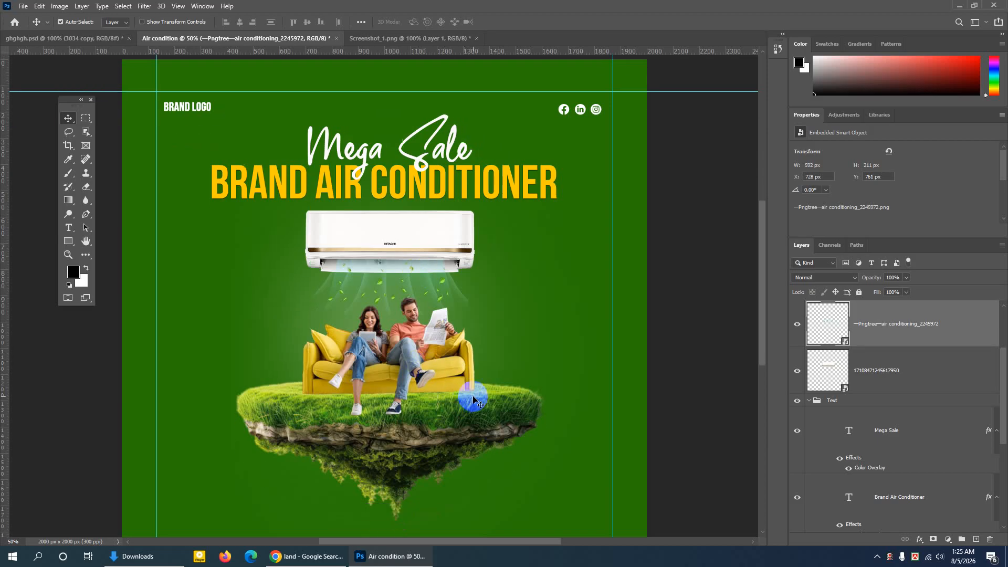
{"action": "left_click_drag", "start_coordinate": [426, 371], "coordinate": [427, 381]}
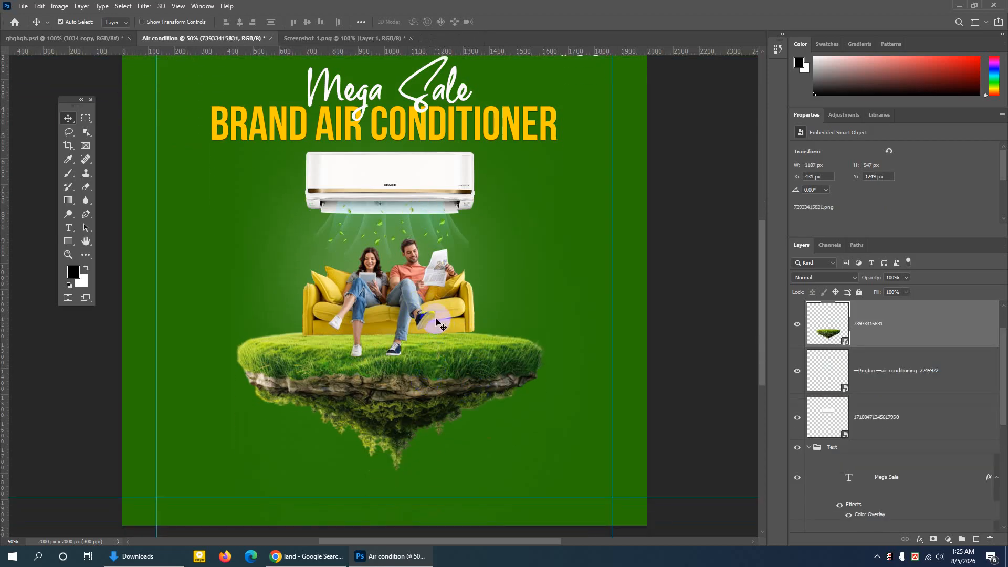
{"action": "left_click", "coordinate": [435, 321]}
{"action": "left_click_drag", "start_coordinate": [436, 322], "coordinate": [436, 325]}
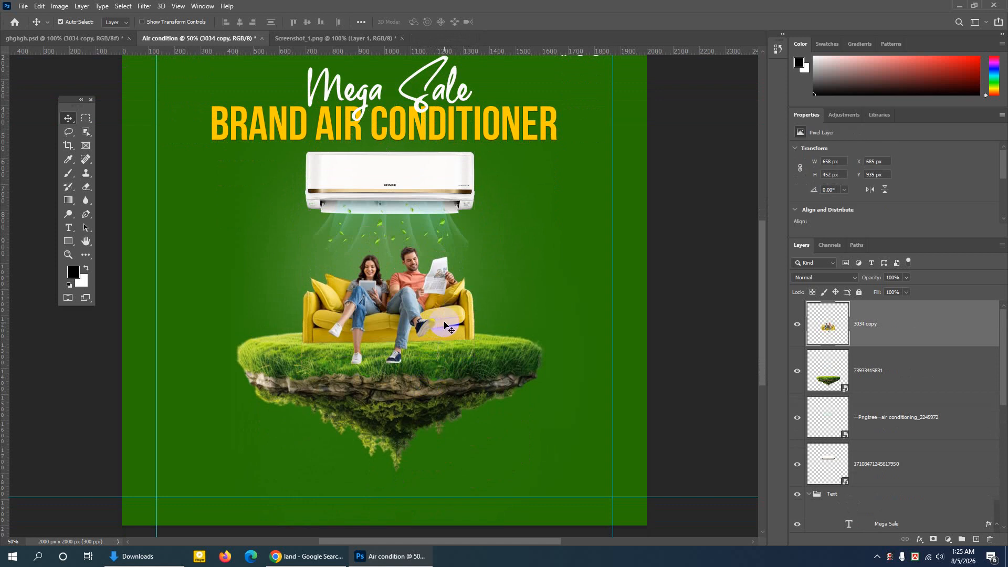
{"action": "key", "text": "Right"}
{"action": "key", "text": "Right"}
{"action": "key", "text": "Right"}
{"action": "key", "text": "Right"}
{"action": "key", "text": "Up"}
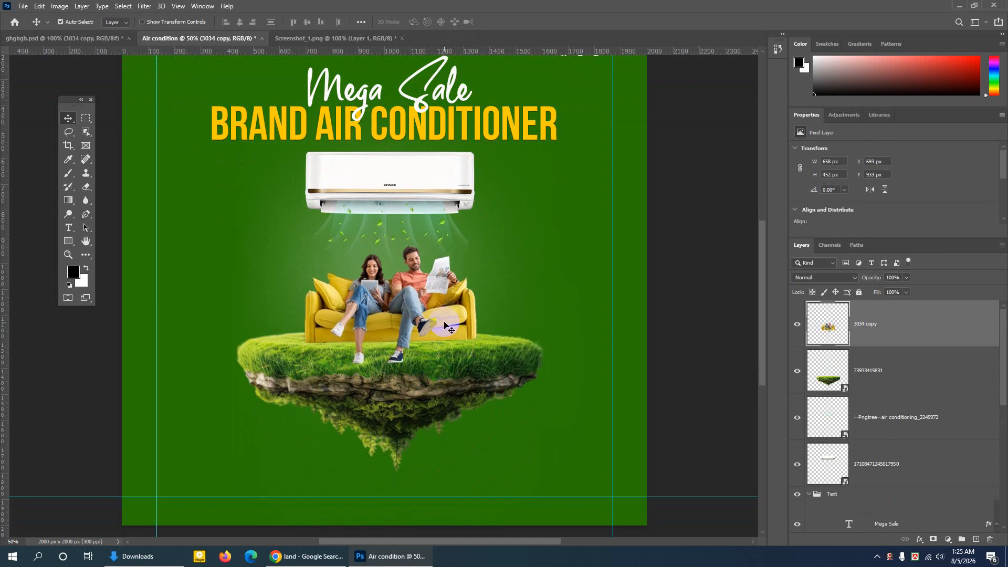
Nudge the couple on the sofa to about X 695, Y 935 px and add an empty layer directly beneath their layer
{"action": "key", "text": "Right"}
{"action": "key", "text": "Down"}
{"action": "key", "text": "Down"}
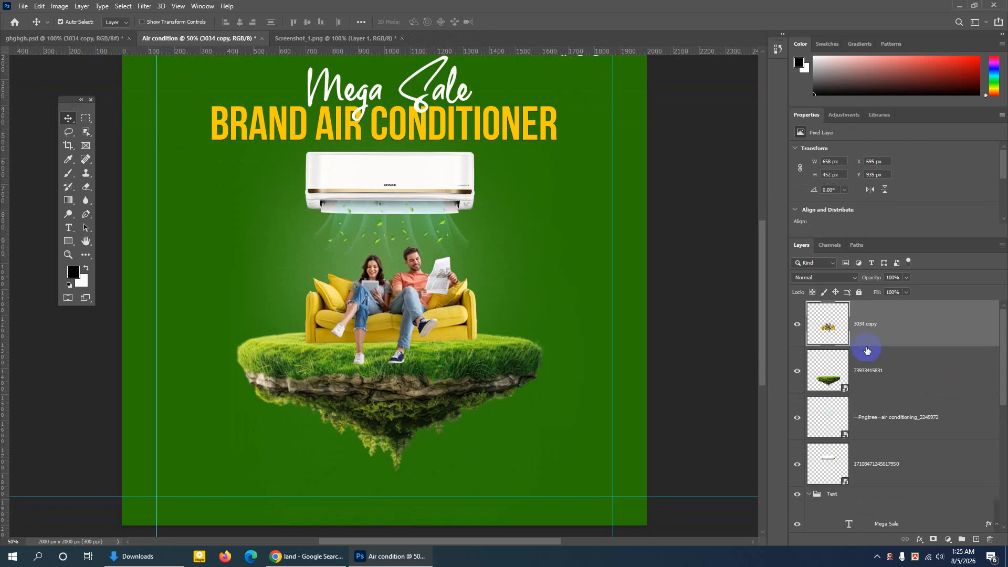
{"action": "left_click", "coordinate": [798, 324]}
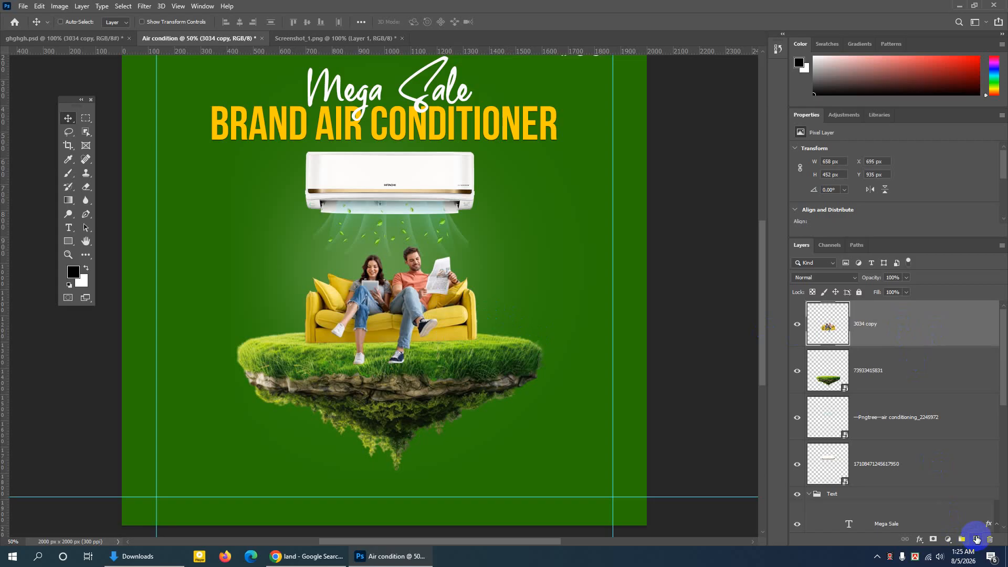
{"action": "left_click", "coordinate": [977, 539]}
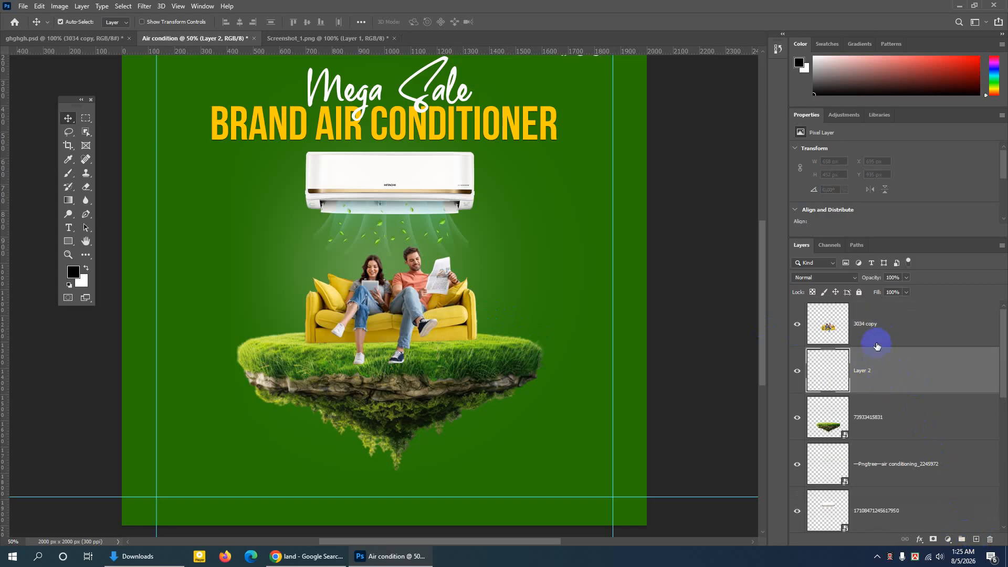
{"action": "left_click", "coordinate": [876, 322]}
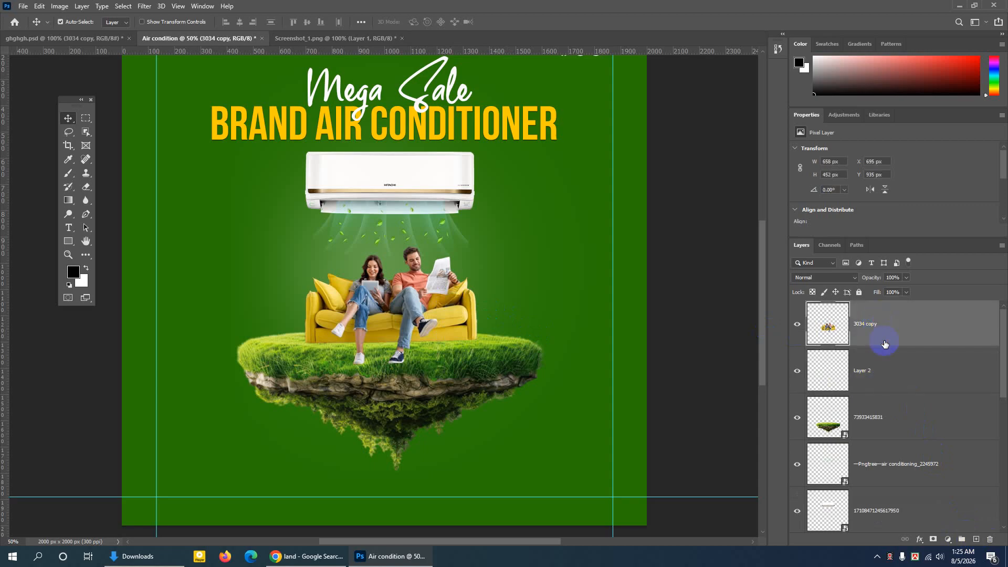
{"action": "left_click", "coordinate": [977, 540]}
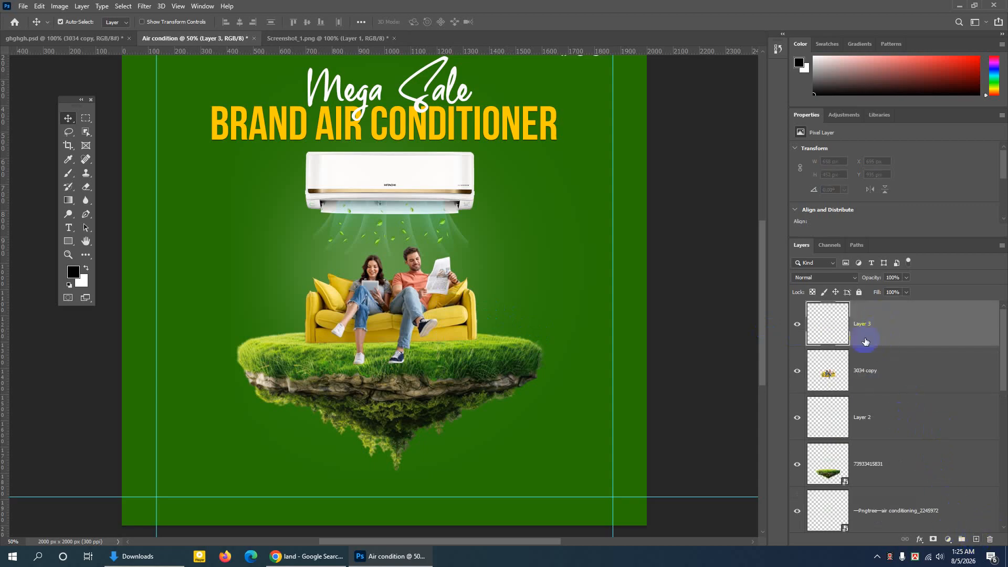
{"action": "left_click", "coordinate": [989, 540]}
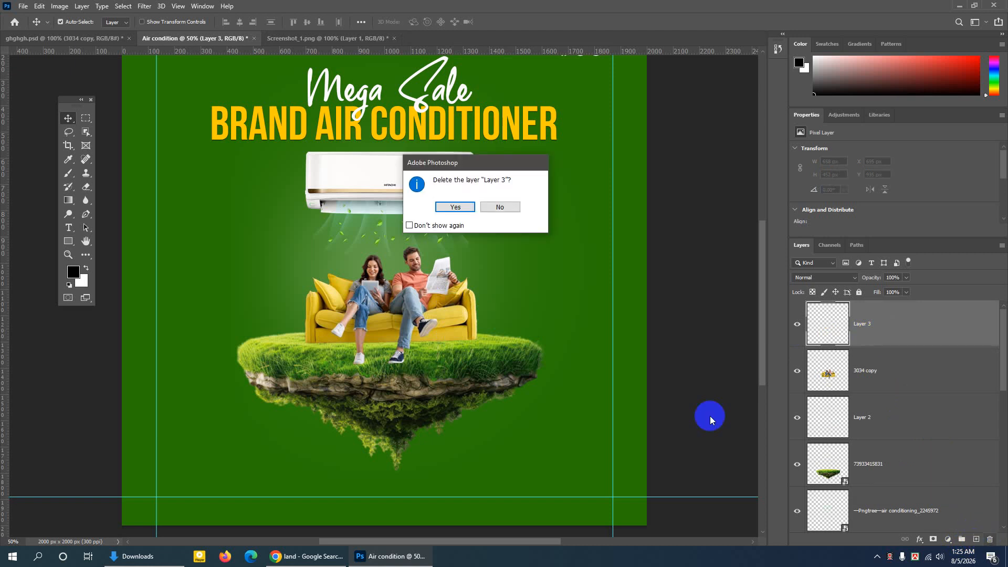
{"action": "left_click", "coordinate": [475, 210]}
{"action": "left_click", "coordinate": [814, 316]}
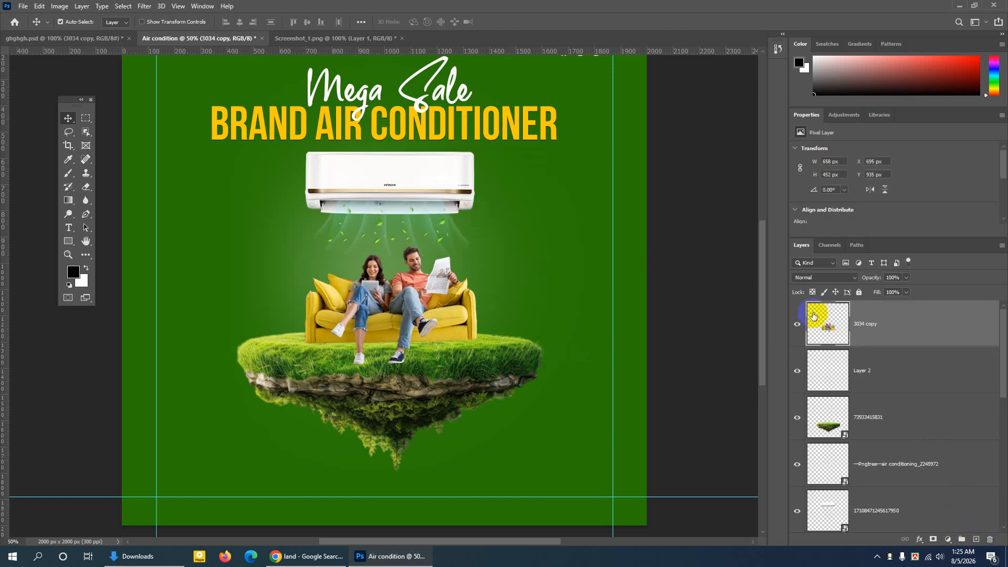
On the empty layer beneath the couple, draw a thin black rectangle about 668 × 16 px along the sofa's base
{"action": "left_click", "coordinate": [866, 361]}
{"action": "left_click_drag", "start_coordinate": [67, 237], "coordinate": [120, 242]}
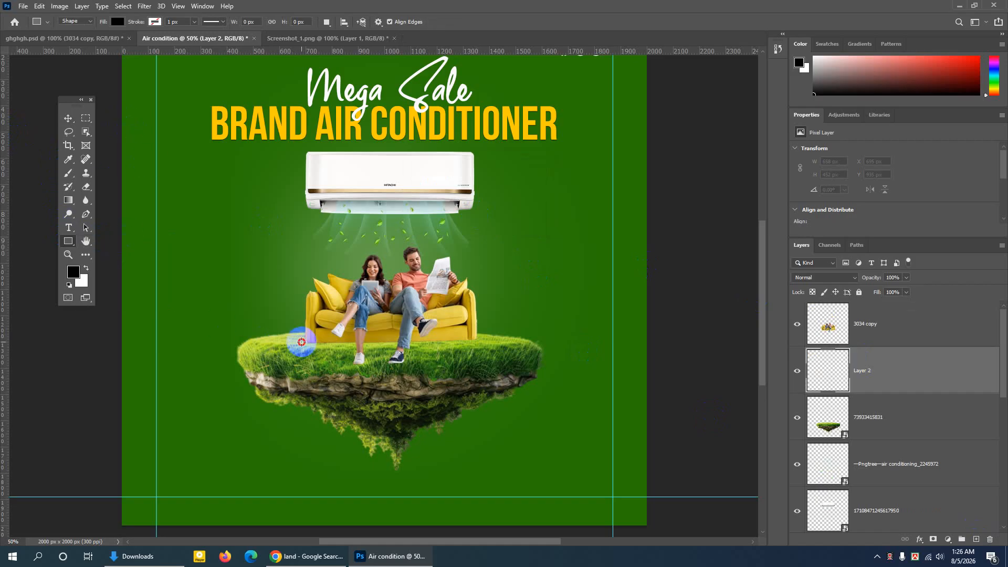
{"action": "left_click_drag", "start_coordinate": [302, 342], "coordinate": [477, 344]}
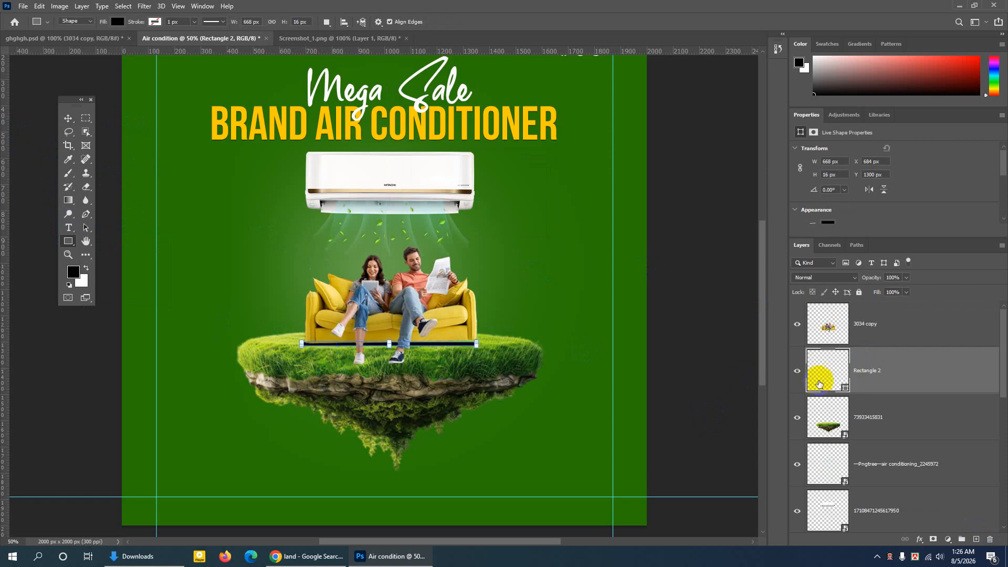
Apply a near-black Color Overlay (#0f0f0f) to the thin rectangle under the sofa
{"action": "left_click", "coordinate": [850, 374]}
{"action": "double_click", "coordinate": [925, 369]}
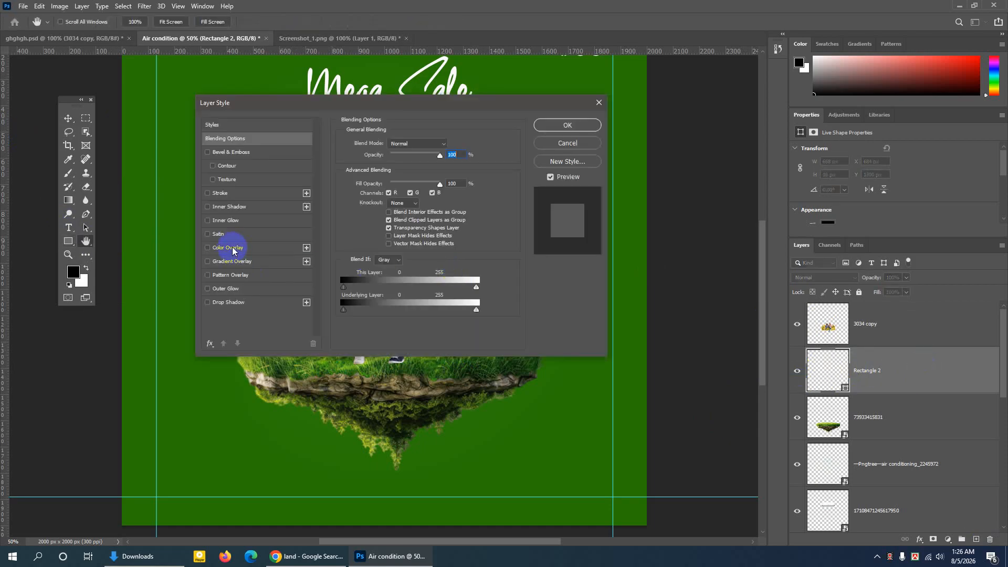
{"action": "left_click", "coordinate": [233, 251]}
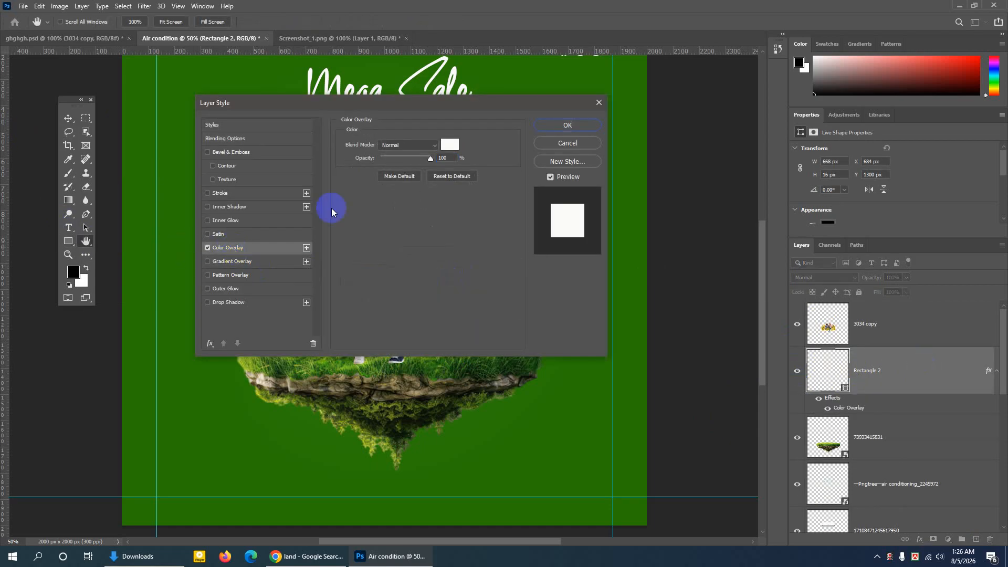
{"action": "left_click", "coordinate": [450, 144]}
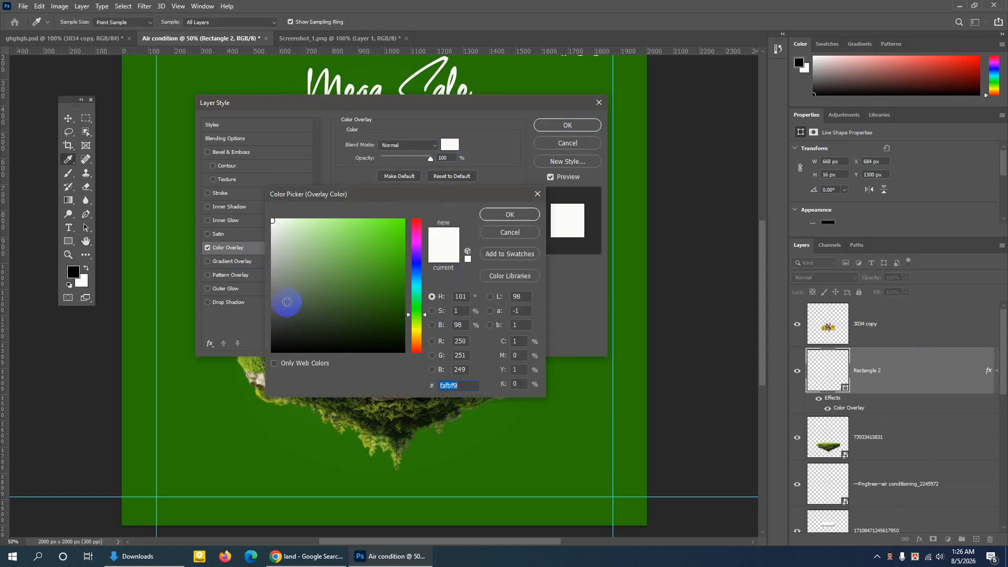
{"action": "left_click", "coordinate": [271, 344]}
{"action": "left_click", "coordinate": [502, 215]}
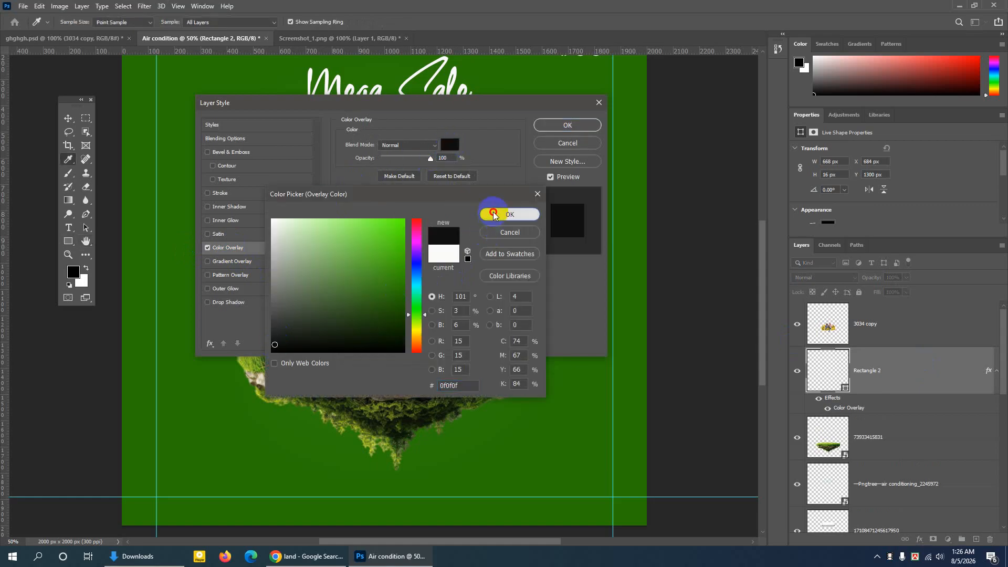
{"action": "left_click", "coordinate": [561, 134]}
{"action": "key", "text": "u"}
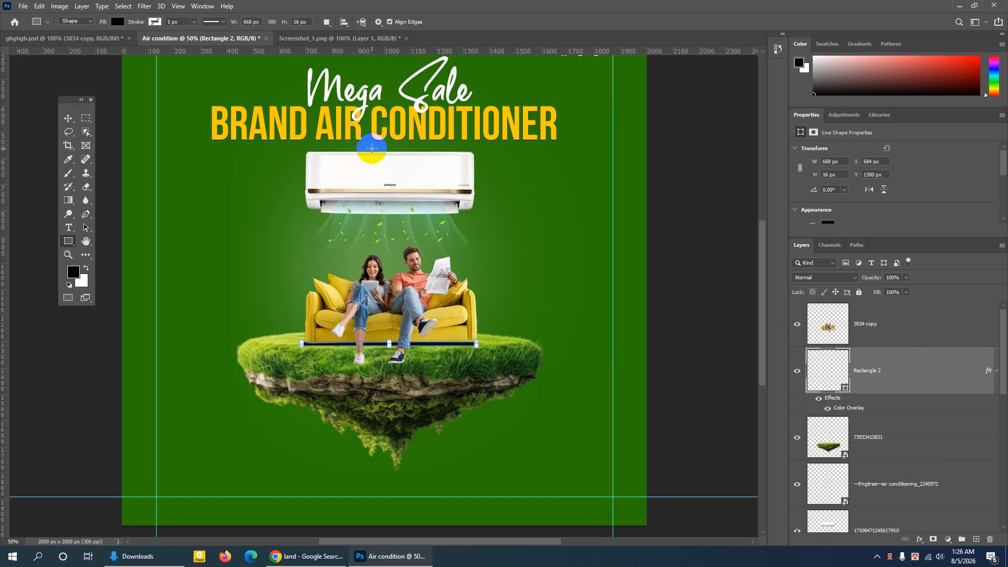
Convert the thin rectangle to a smart object and soften it into a shadow with a 6.4 px Gaussian Blur
{"action": "left_click", "coordinate": [142, 7]}
{"action": "mouse_move", "coordinate": [157, 140]}
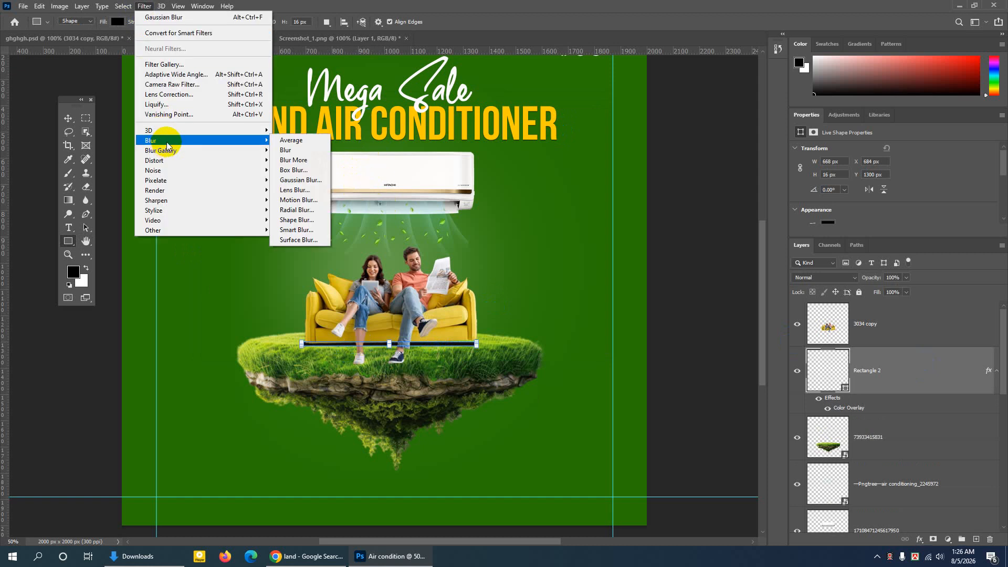
{"action": "left_click", "coordinate": [288, 181]}
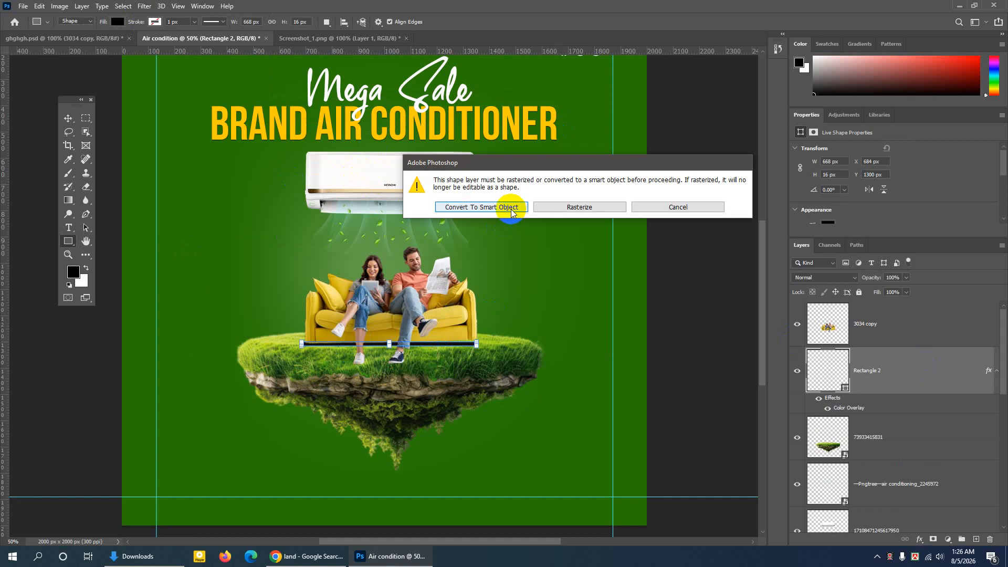
{"action": "left_click", "coordinate": [511, 212]}
{"action": "left_click", "coordinate": [491, 255]}
{"action": "left_click_drag", "start_coordinate": [496, 329], "coordinate": [480, 332]}
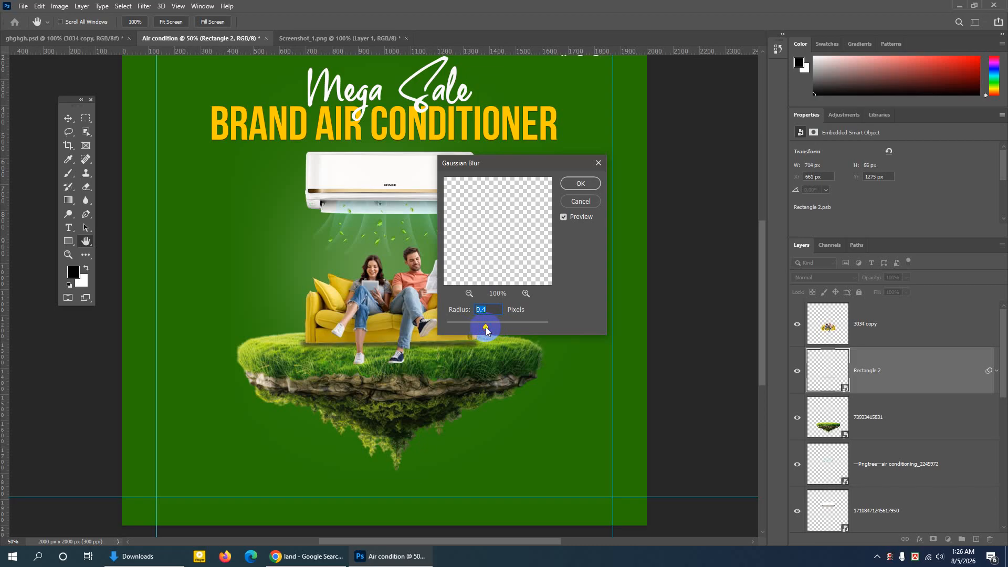
{"action": "left_click_drag", "start_coordinate": [476, 329], "coordinate": [476, 329]}
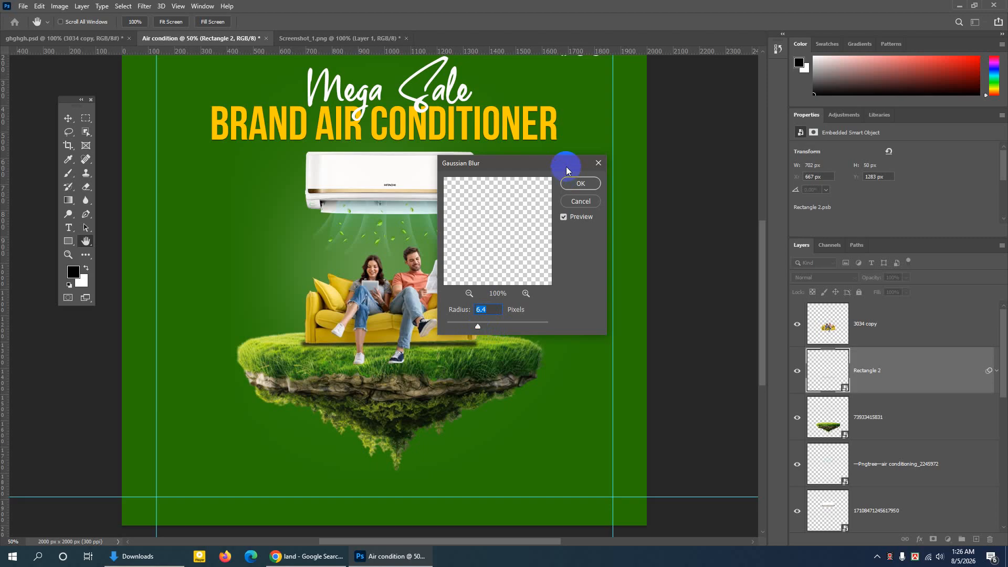
{"action": "left_click", "coordinate": [580, 183]}
Switch to the Move tool and toggle the blurred rectangle's visibility to compare the sofa with and without its shadow
{"action": "left_click", "coordinate": [68, 118]}
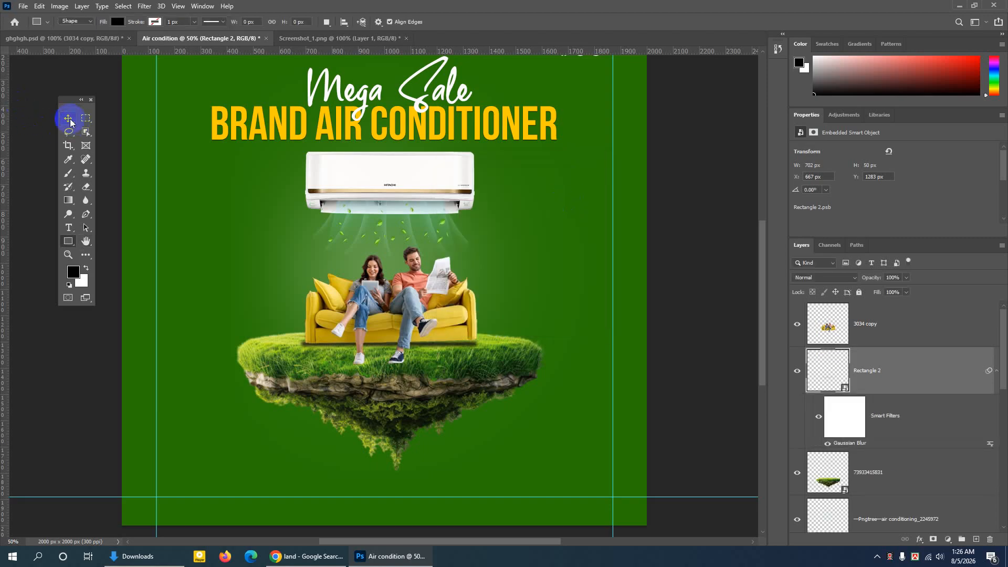
{"action": "left_click", "coordinate": [113, 22]}
{"action": "left_click", "coordinate": [114, 40]}
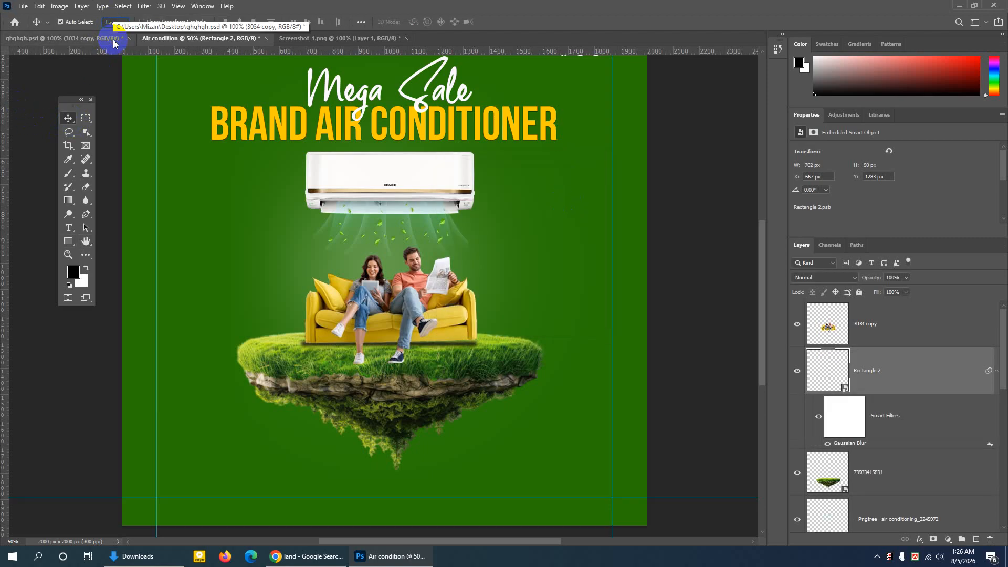
{"action": "left_click", "coordinate": [809, 371]}
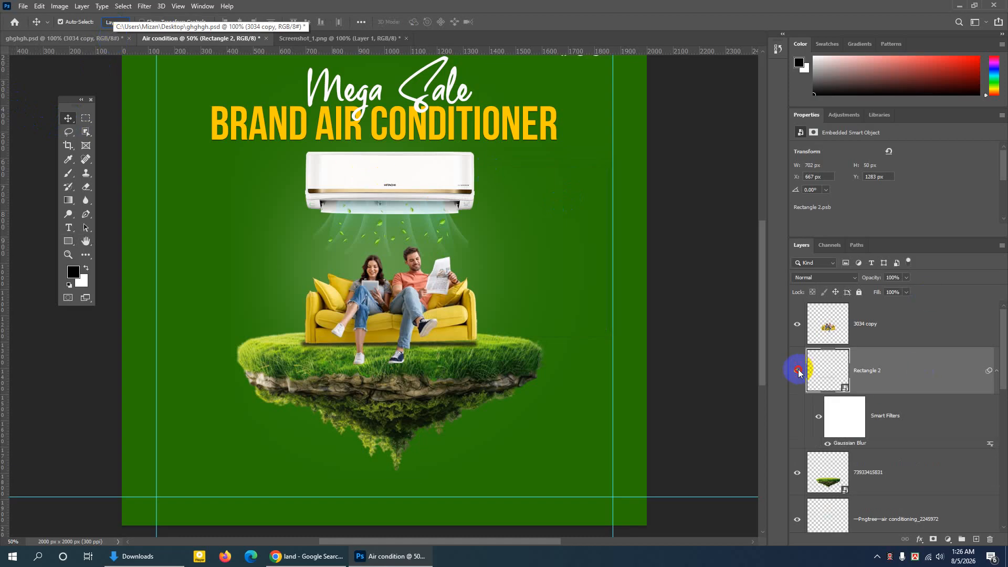
{"action": "left_click", "coordinate": [797, 372]}
{"action": "left_click", "coordinate": [798, 371]}
Free Transform the blurred sofa shadow and nudge it to about X 675, Y 1283 px
{"action": "left_click", "coordinate": [902, 365]}
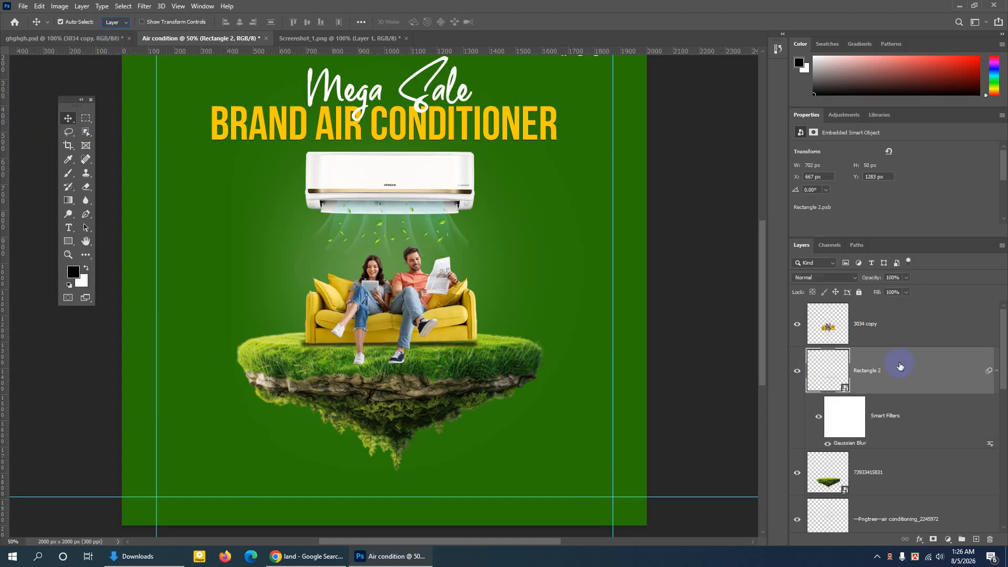
{"action": "key", "text": "ctrl+t"}
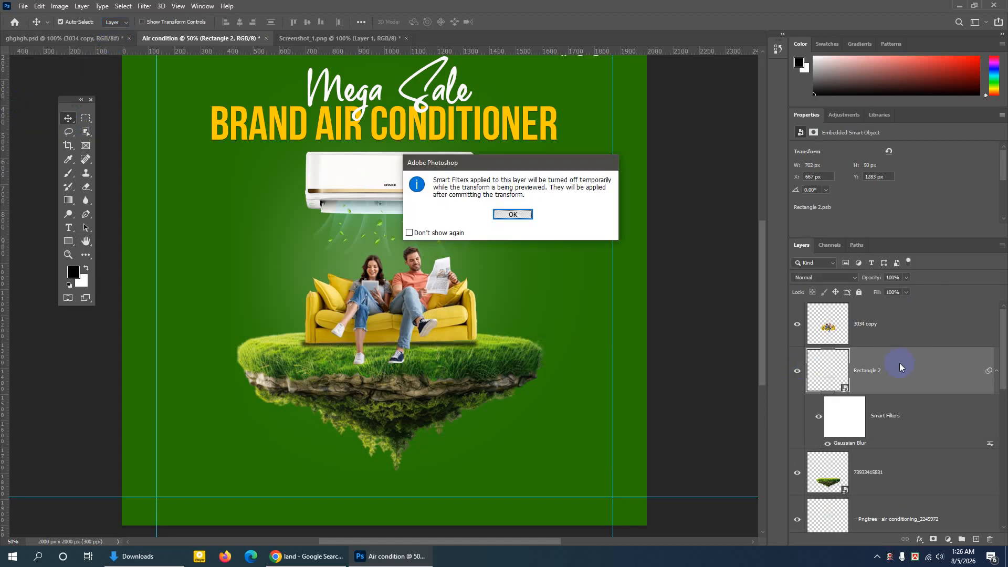
{"action": "left_click", "coordinate": [514, 214]}
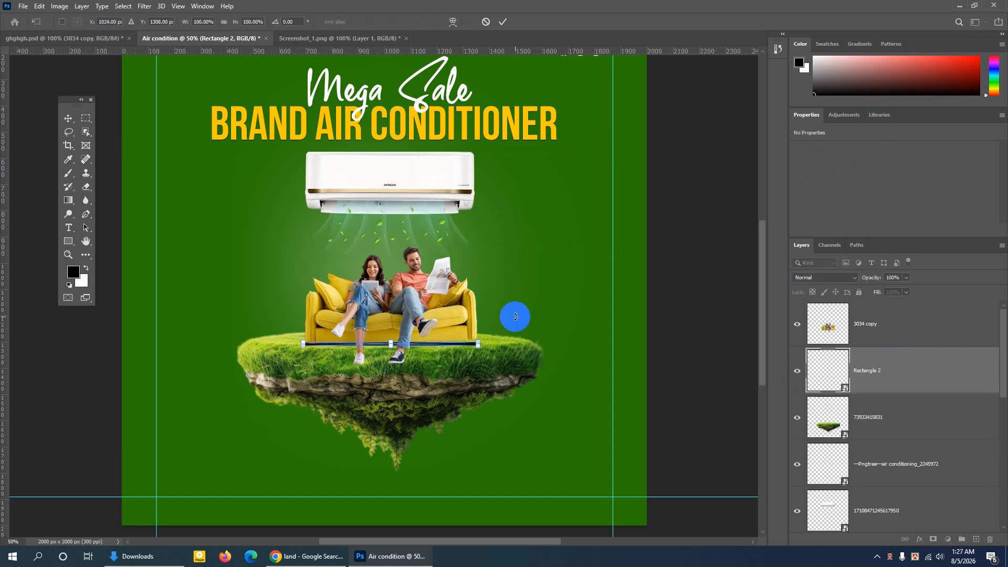
{"action": "key", "text": "Up"}
{"action": "key", "text": "Up"}
{"action": "key", "text": "Up"}
{"action": "key", "text": "Up"}
{"action": "key", "text": "Down"}
{"action": "key", "text": "Down"}
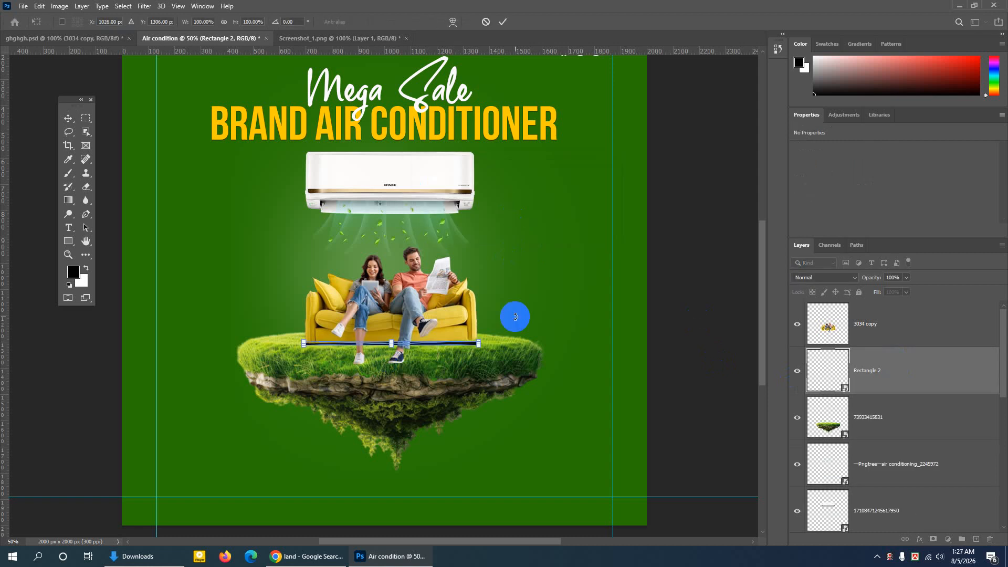
{"action": "key", "text": "Down"}
{"action": "key", "text": "Down"}
{"action": "key", "text": "Down"}
{"action": "key", "text": "Down"}
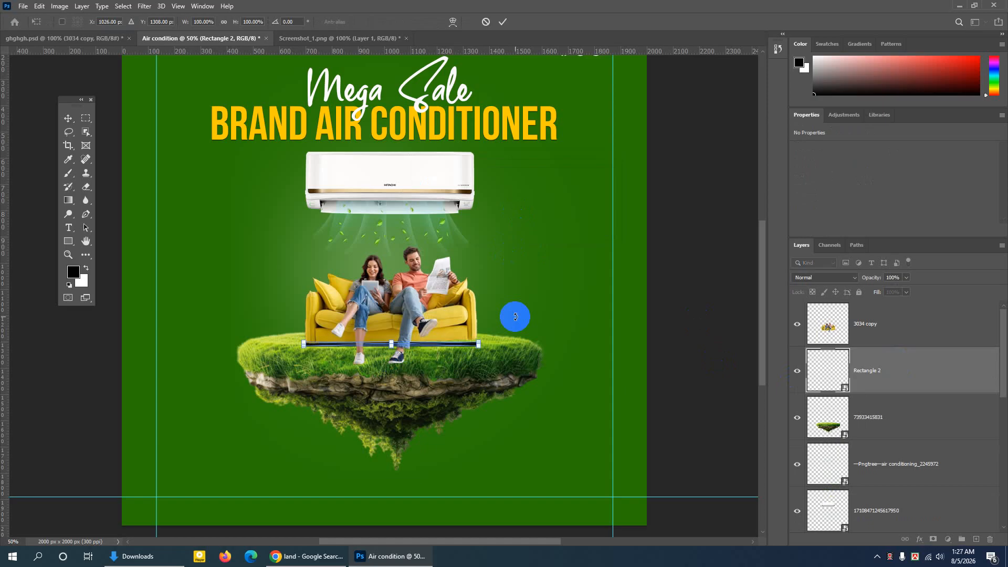
{"action": "key", "text": "Return"}
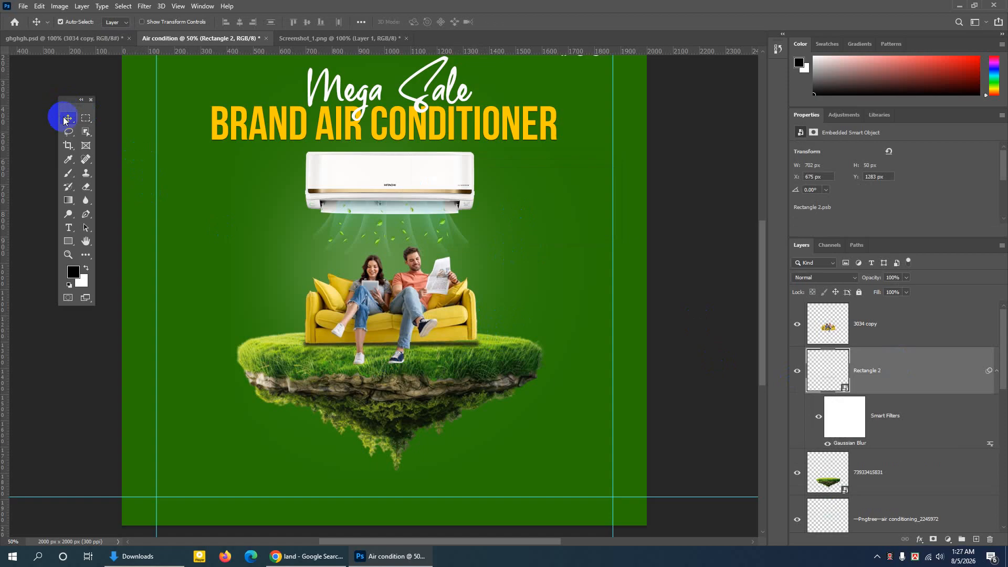
Nudge the couple on the sofa to about X 699, Y 939 px so the sofa sits over its shadow
{"action": "left_click", "coordinate": [397, 299]}
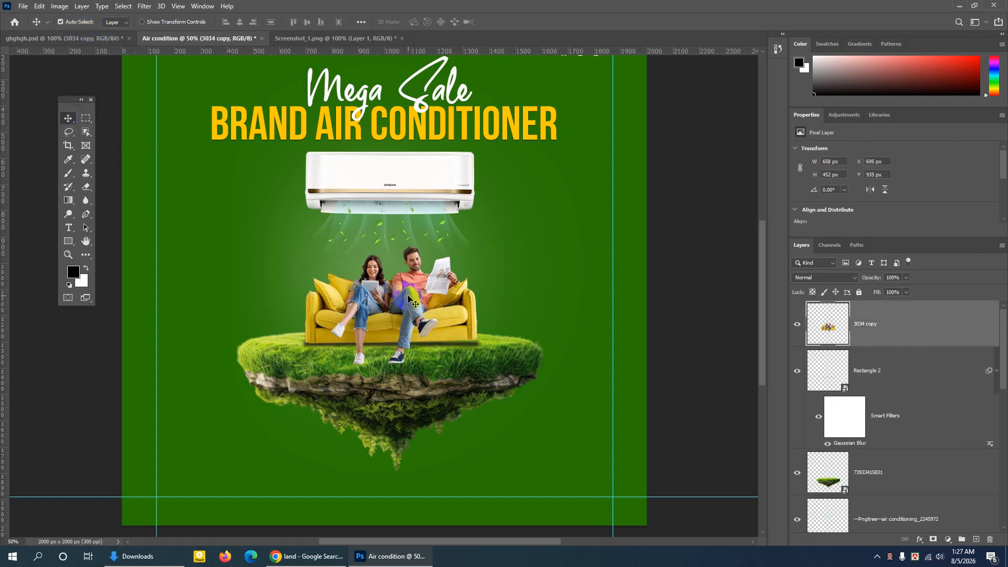
{"action": "key", "text": "Down"}
{"action": "key", "text": "Down"}
{"action": "key", "text": "Down"}
{"action": "key", "text": "Down"}
{"action": "key", "text": "Down"}
{"action": "key", "text": "Down"}
{"action": "key", "text": "Right"}
{"action": "key", "text": "Right"}
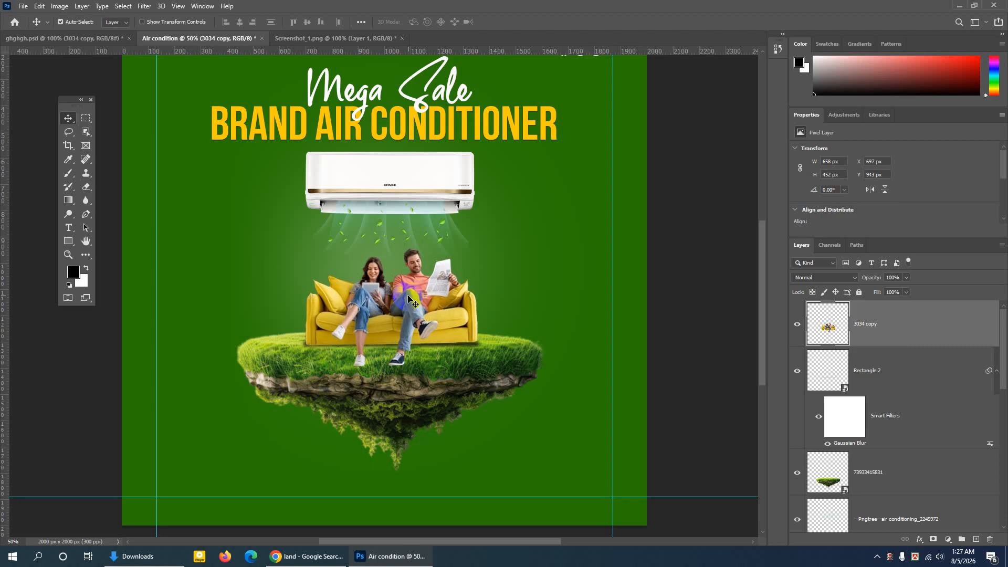
{"action": "key", "text": "Up"}
{"action": "key", "text": "Up"}
{"action": "key", "text": "Right"}
{"action": "key", "text": "Right"}
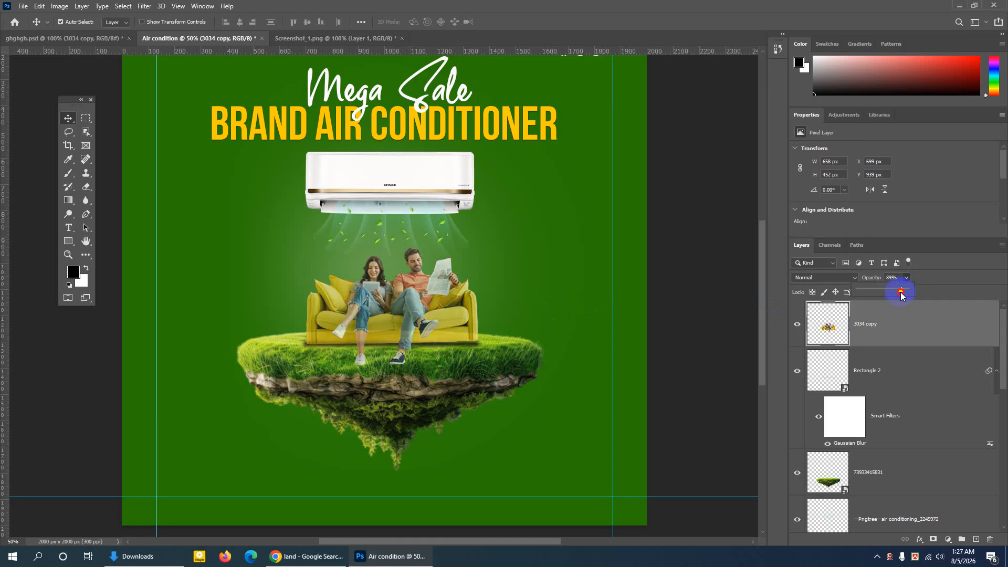
Restore the couple layer's opacity to 100% and set the blurred sofa shadow's opacity to 78%
{"action": "left_click_drag", "start_coordinate": [901, 295], "coordinate": [918, 286]}
{"action": "left_click", "coordinate": [896, 375]}
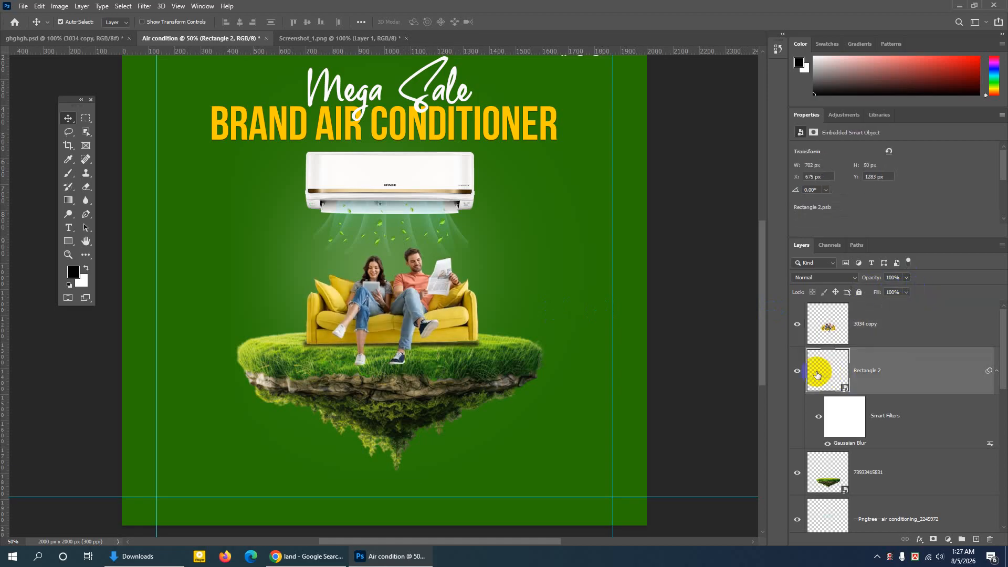
{"action": "left_click", "coordinate": [906, 278]}
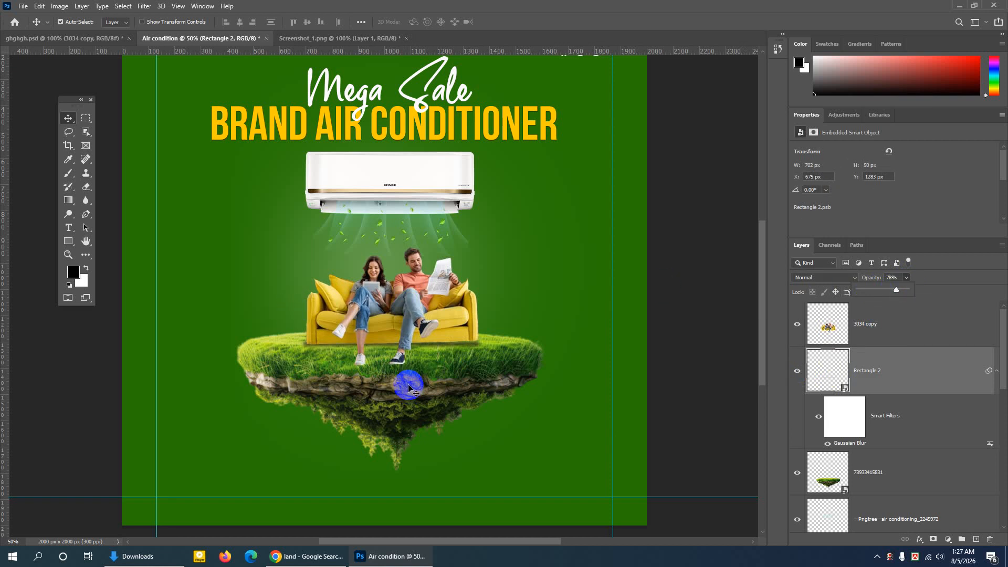
Select the couple-on-sofa layer and toggle its visibility to inspect the blurred shadow on the grass beneath it
{"action": "scroll", "coordinate": [410, 374], "scroll_direction": "up", "scroll_amount": 1}
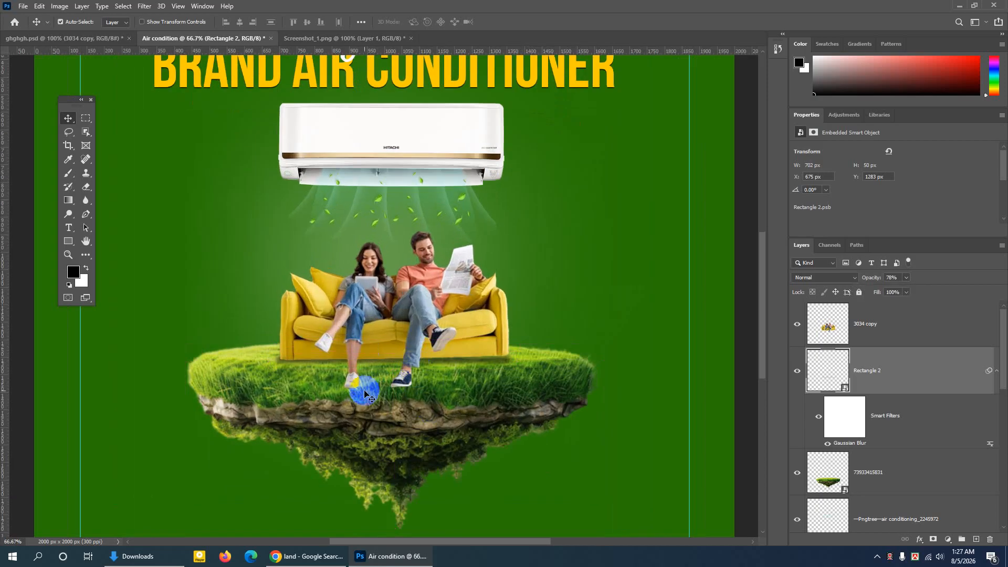
{"action": "scroll", "coordinate": [365, 391], "scroll_direction": "up", "scroll_amount": 1}
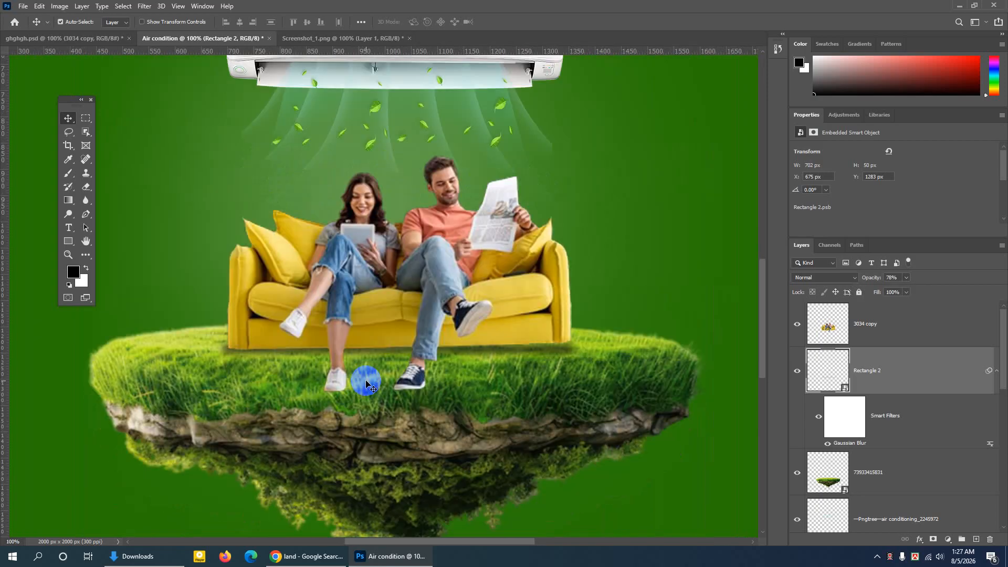
{"action": "scroll", "coordinate": [366, 383], "scroll_direction": "down", "scroll_amount": 1}
{"action": "left_click", "coordinate": [822, 316]}
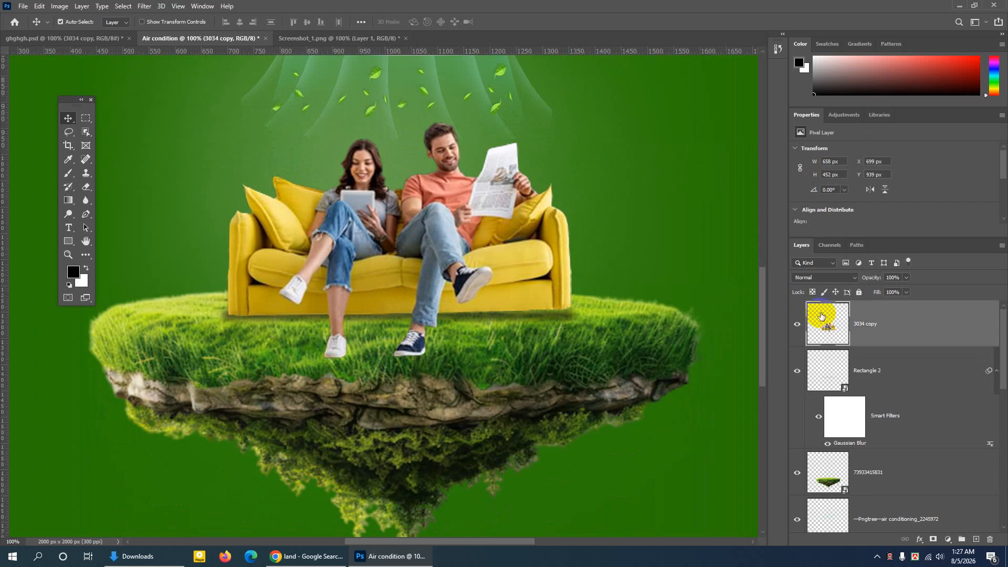
{"action": "left_click", "coordinate": [798, 325]}
{"action": "left_click", "coordinate": [798, 325]}
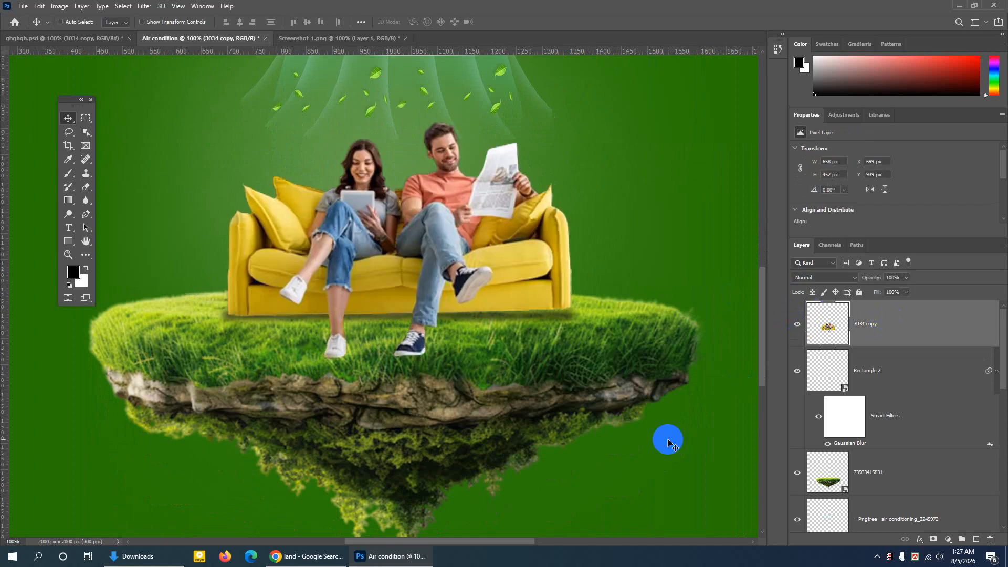
{"action": "key", "text": "ctrl"}
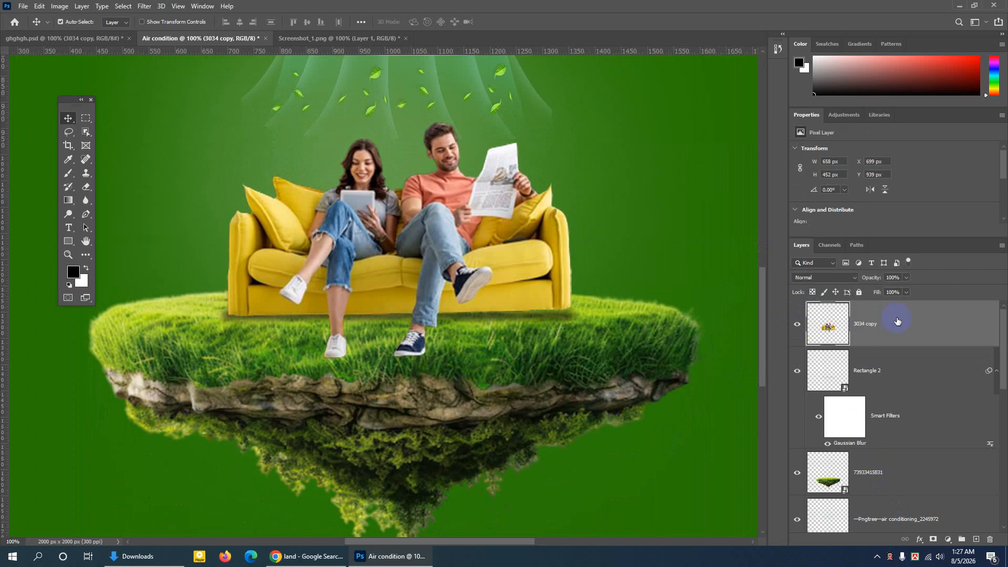
{"action": "left_click", "coordinate": [797, 324]}
{"action": "left_click", "coordinate": [797, 324]}
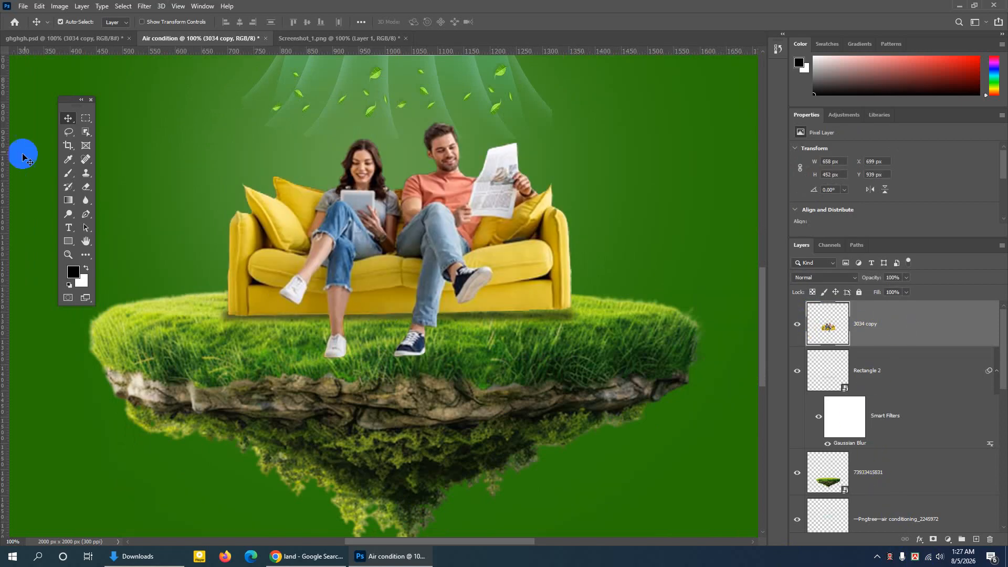
On the couple layer, draw a rectangular marquee about 55 × 76 px around the woman's white shoe resting on the grass
{"action": "left_click", "coordinate": [84, 121]}
{"action": "left_click_drag", "start_coordinate": [83, 123], "coordinate": [130, 124]}
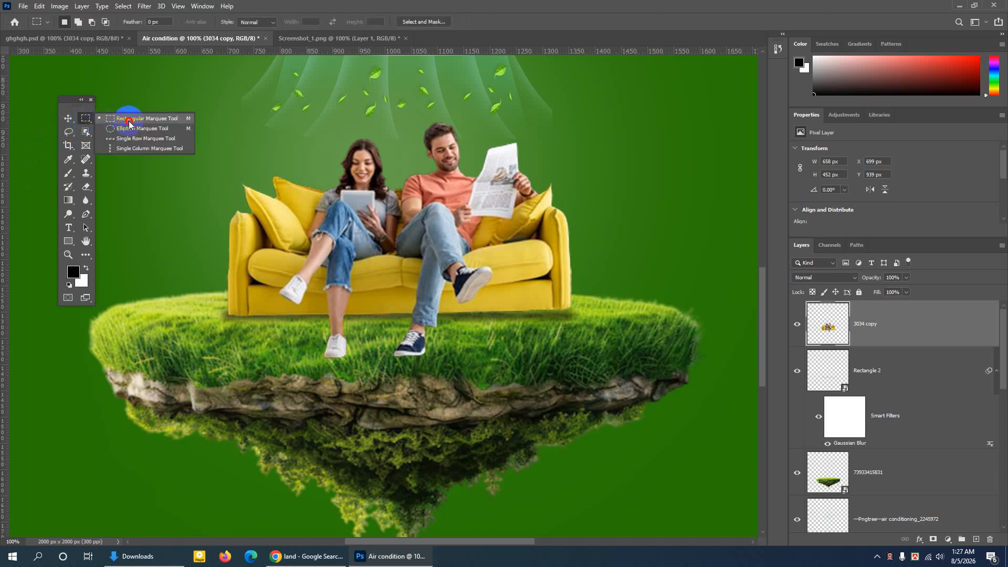
{"action": "left_click_drag", "start_coordinate": [129, 125], "coordinate": [129, 125]}
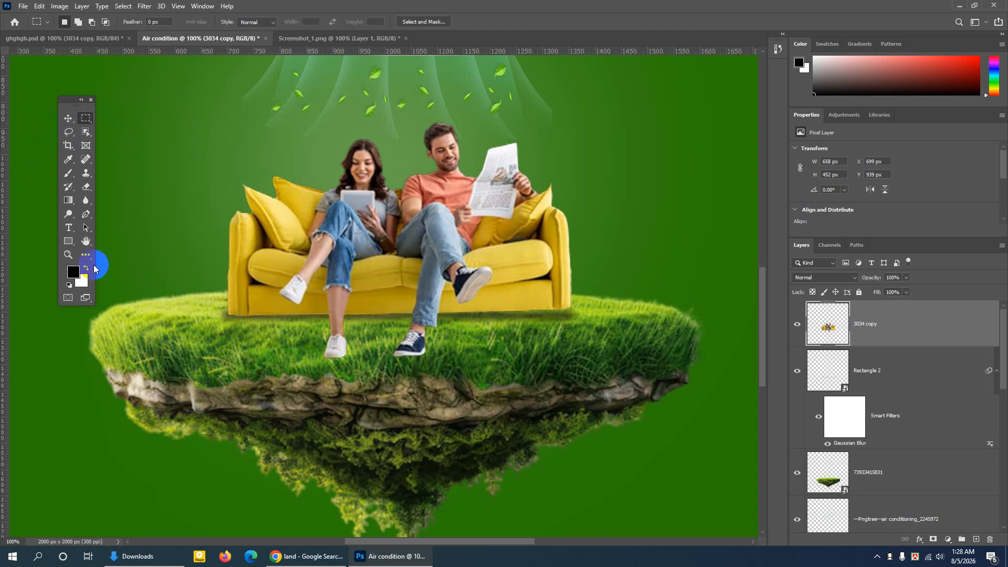
{"action": "left_click", "coordinate": [69, 255]}
{"action": "left_click", "coordinate": [342, 333]}
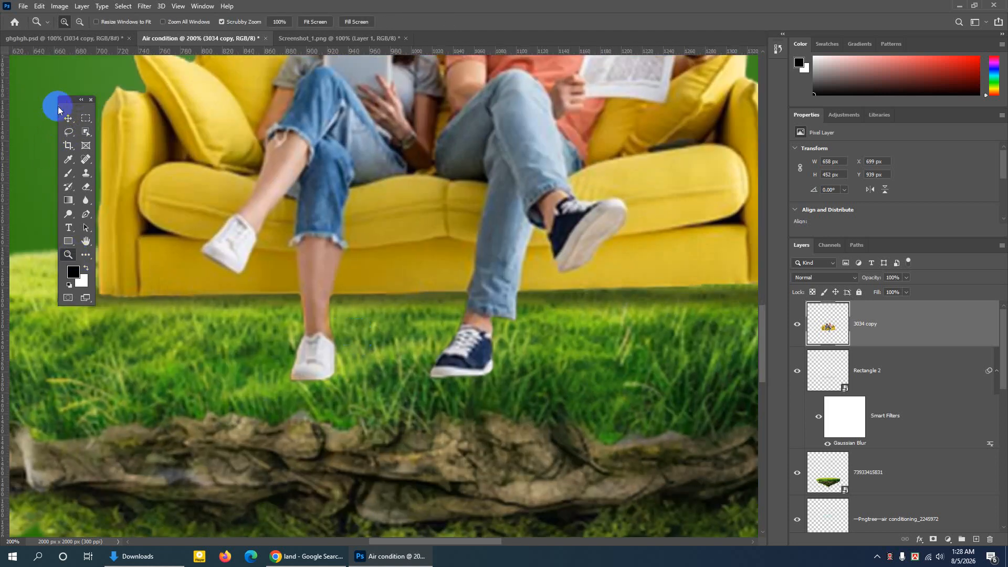
{"action": "left_click", "coordinate": [84, 118]}
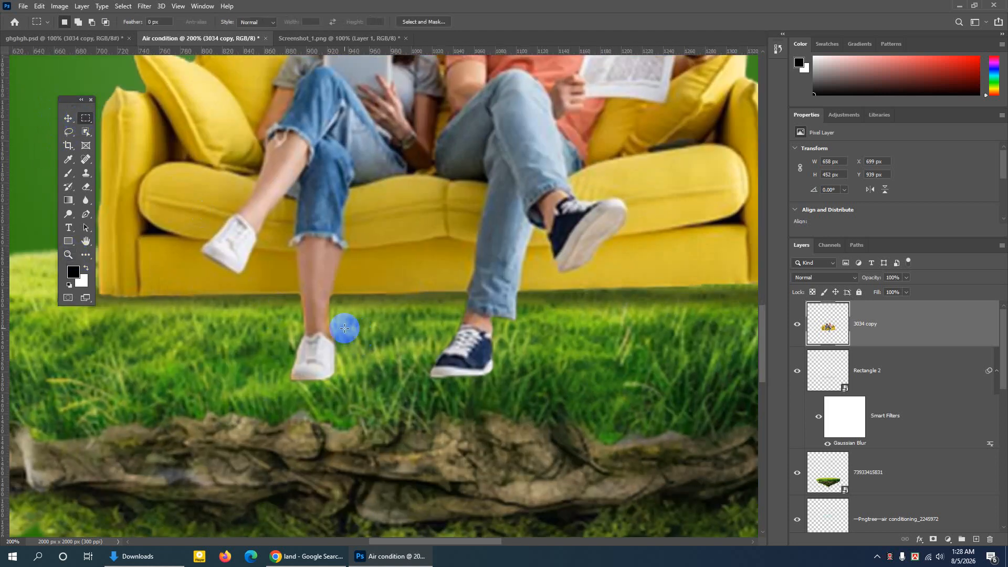
{"action": "left_click", "coordinate": [797, 325]}
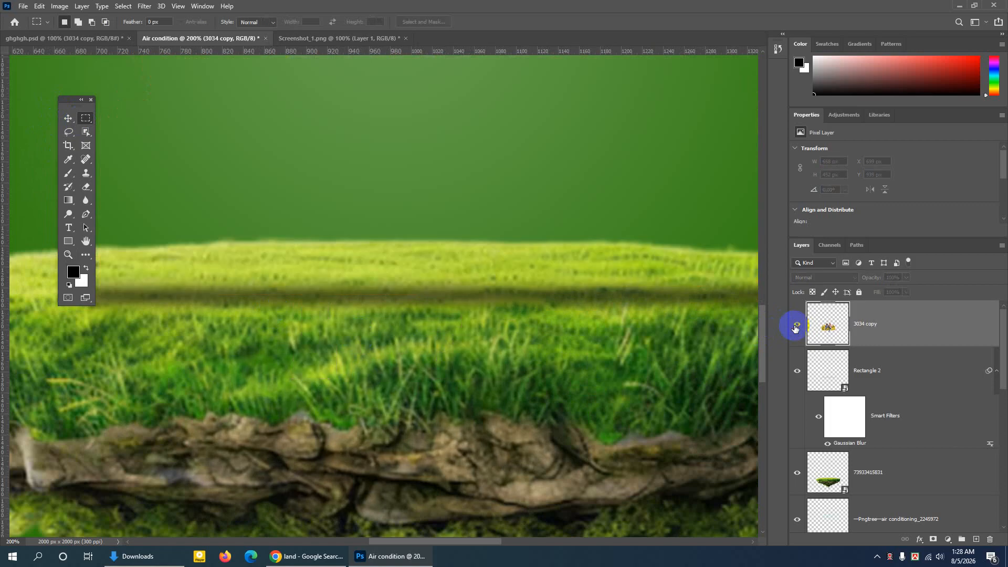
{"action": "left_click", "coordinate": [797, 325]}
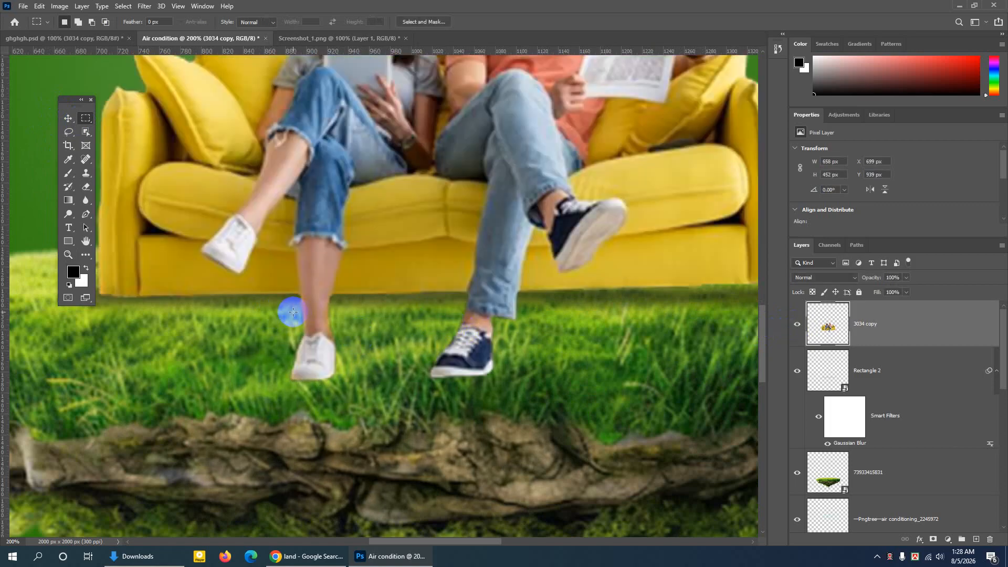
{"action": "left_click_drag", "start_coordinate": [290, 310], "coordinate": [345, 390]}
{"action": "key", "text": "Left"}
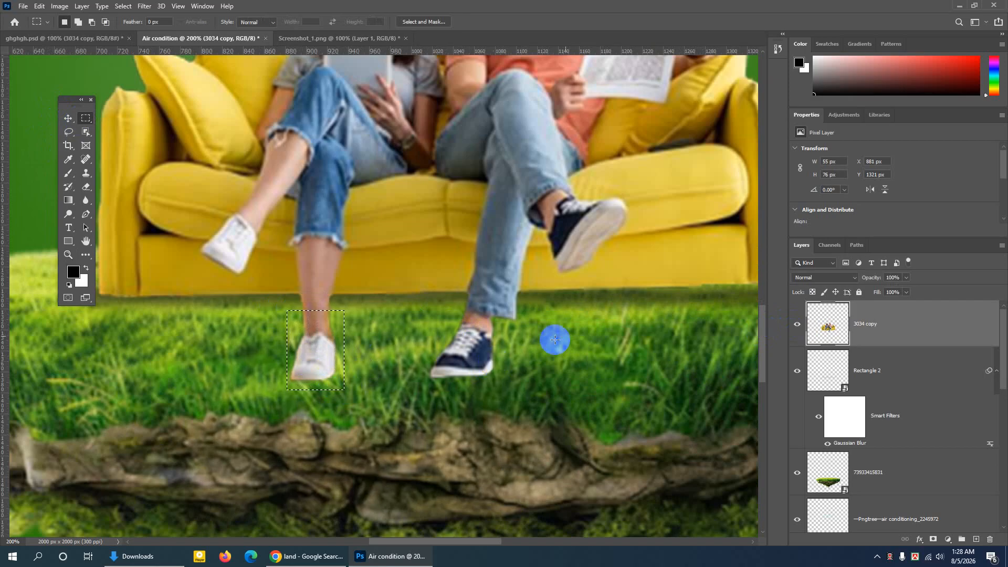
Copy and paste the selected white shoe as a new layer and move it beside the original, to about X 926, Y 1321 px
{"action": "left_click", "coordinate": [39, 8]}
{"action": "left_click", "coordinate": [49, 79]}
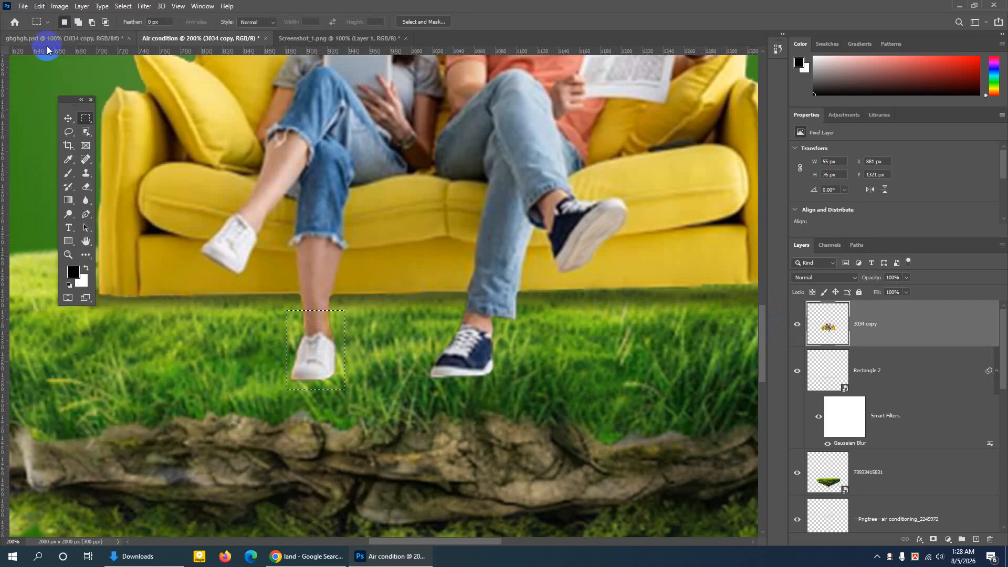
{"action": "left_click", "coordinate": [39, 7]}
{"action": "left_click", "coordinate": [47, 97]}
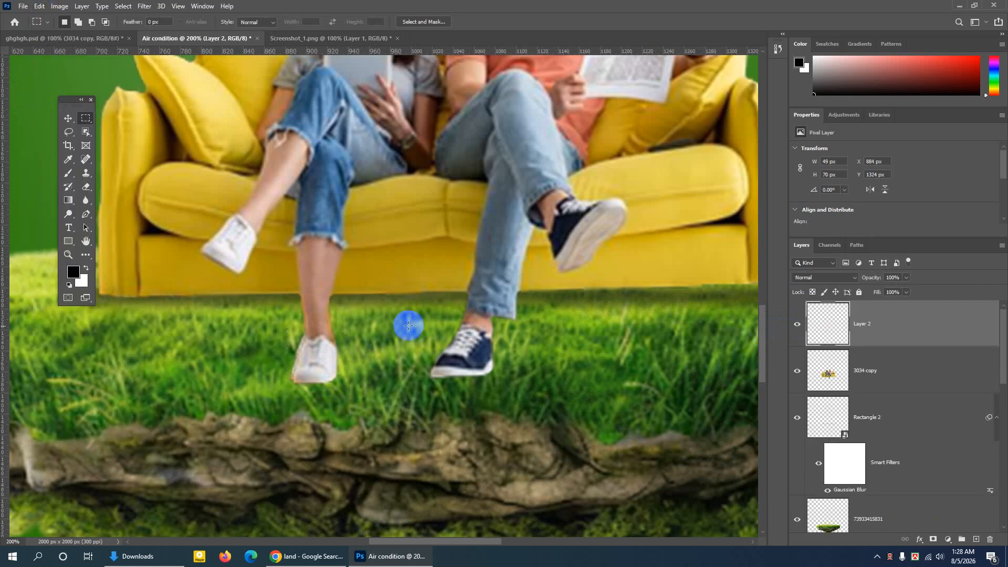
{"action": "left_click", "coordinate": [68, 118]}
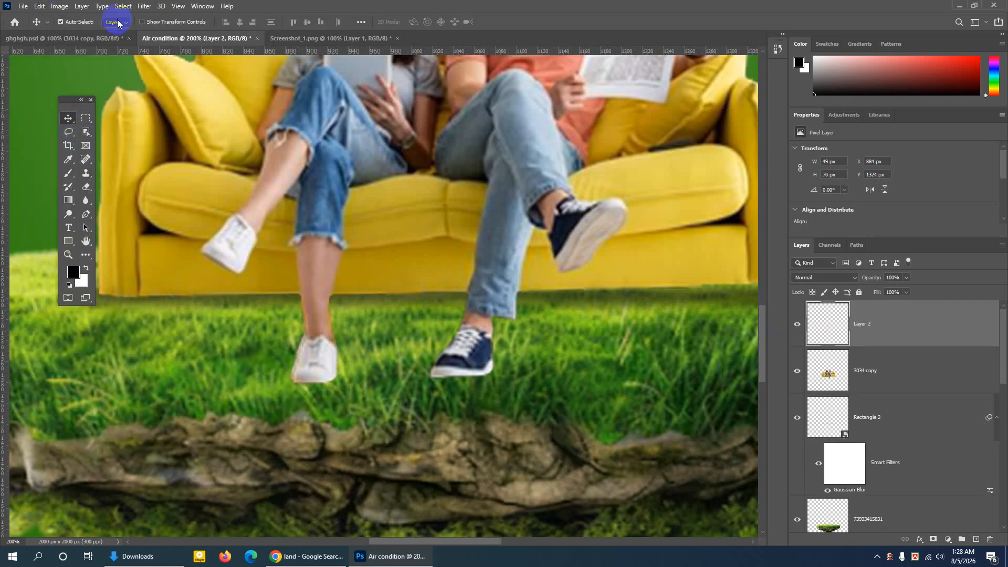
{"action": "left_click_drag", "start_coordinate": [322, 352], "coordinate": [364, 364]}
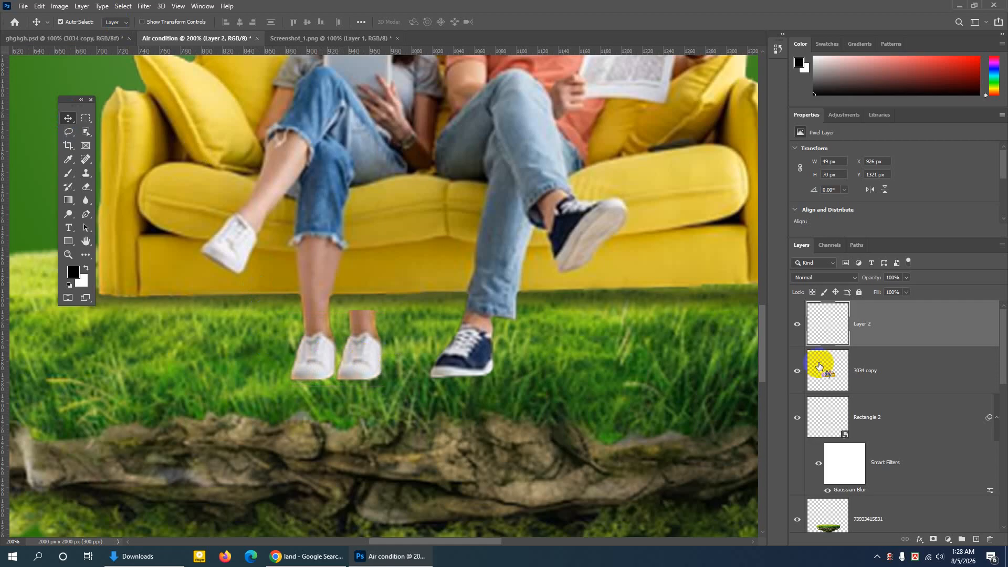
{"action": "left_click", "coordinate": [797, 326]}
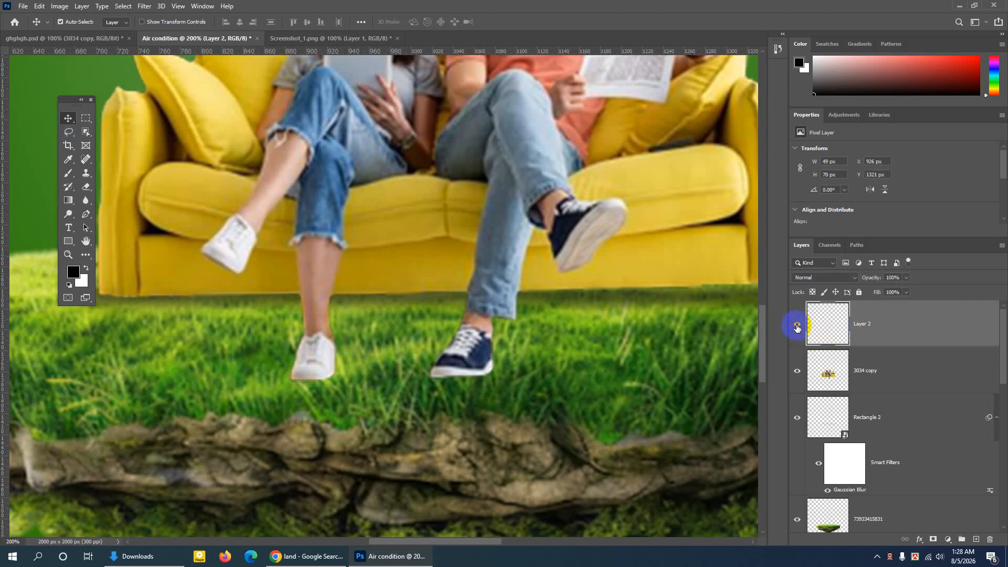
{"action": "left_click", "coordinate": [797, 325]}
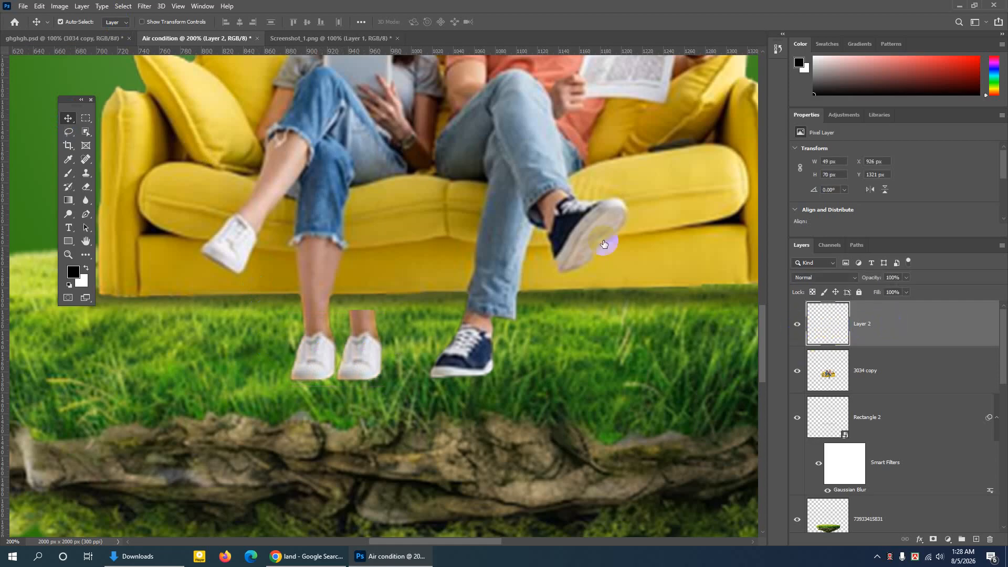
Apply a Color Overlay layer style in near-black #0f0f0f at 100% opacity to the pasted shoe
{"action": "left_click", "coordinate": [226, 248]}
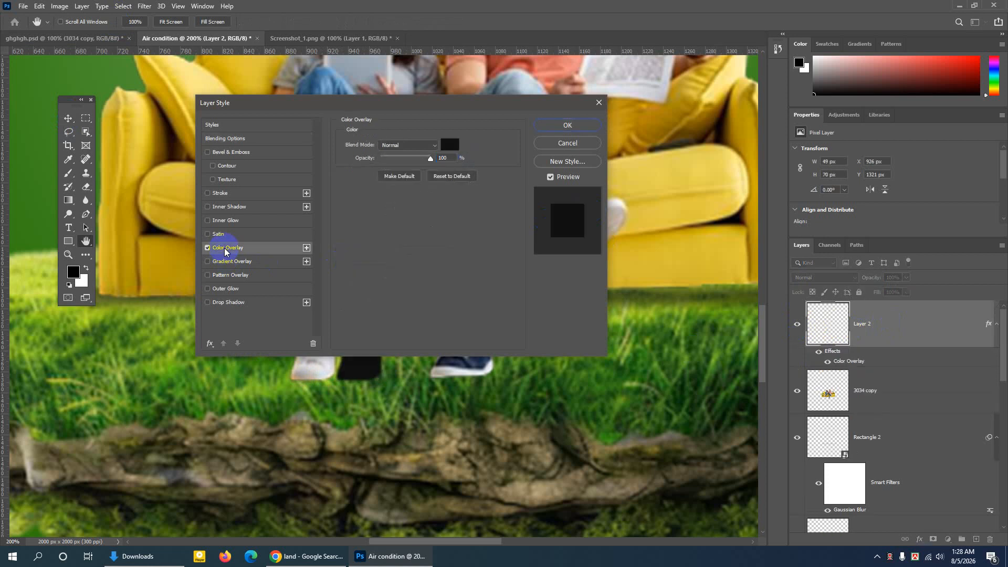
{"action": "left_click", "coordinate": [450, 145]}
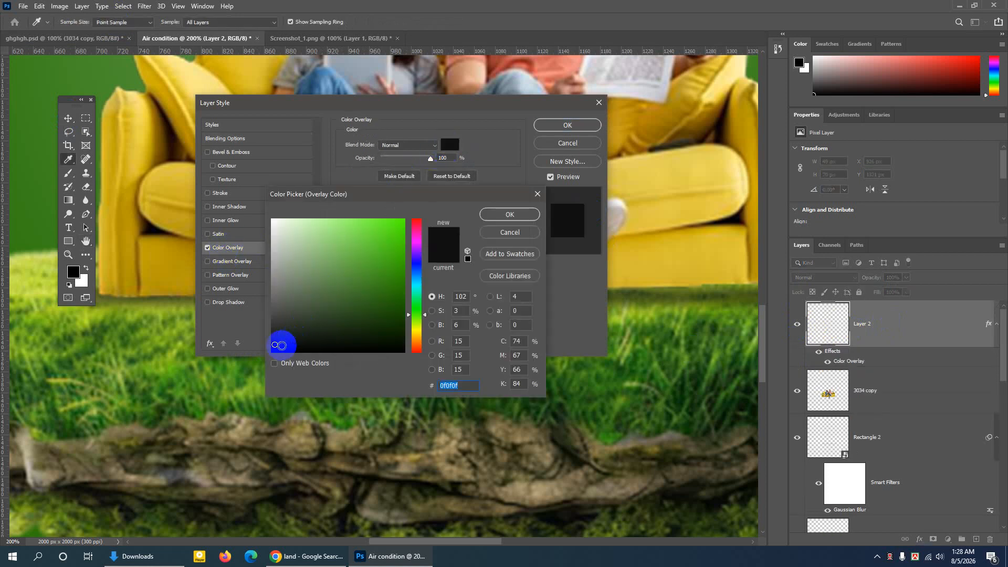
{"action": "left_click", "coordinate": [510, 214]}
{"action": "left_click", "coordinate": [573, 128]}
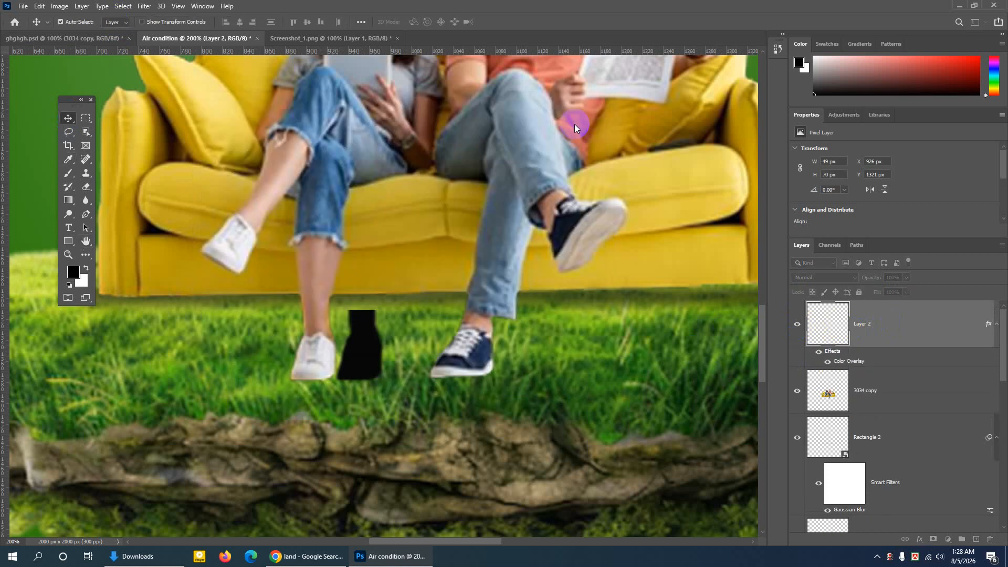
Apply a Gaussian Blur with a 7.6 pixel radius to the blackened shoe copy
{"action": "left_click", "coordinate": [147, 8]}
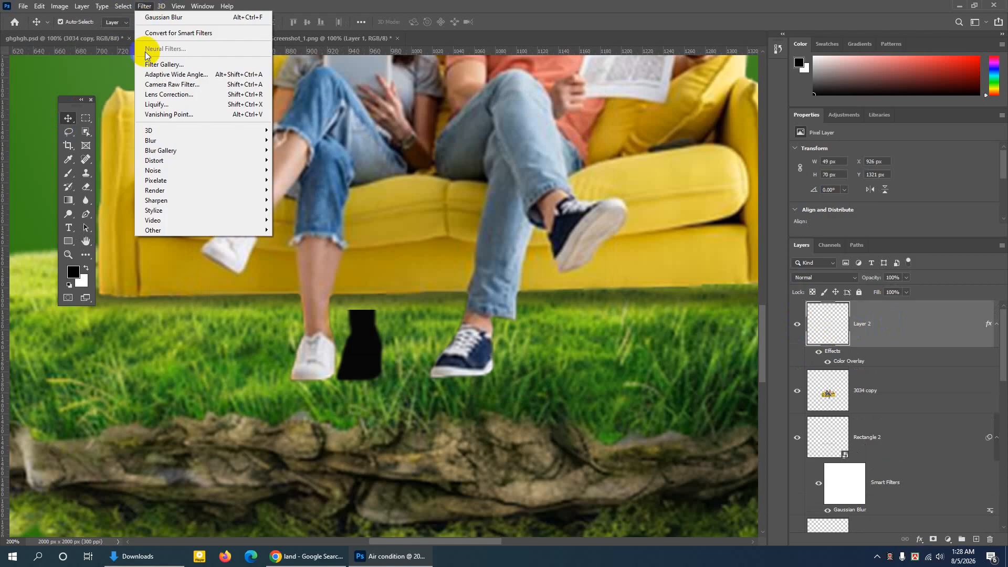
{"action": "mouse_move", "coordinate": [158, 140]}
{"action": "left_click", "coordinate": [301, 180]}
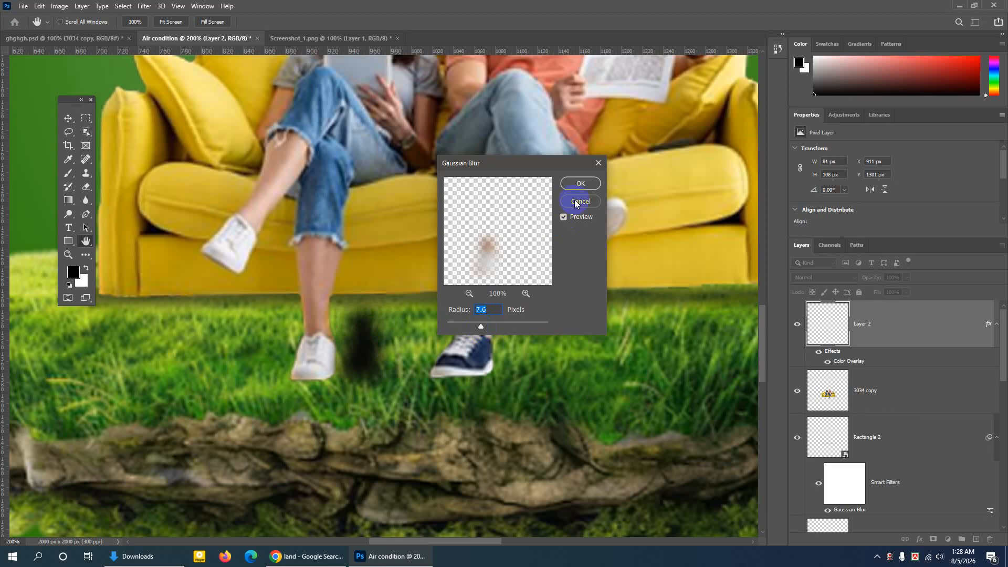
{"action": "left_click", "coordinate": [581, 184]}
Move the blurred shoe shadow against the white shoe at about X 887, Y 1308 px and toggle its visibility to compare
{"action": "key", "text": "v"}
{"action": "mouse_move", "coordinate": [349, 360]}
{"action": "left_mouse_down"}
{"action": "mouse_move", "coordinate": [364, 353]}
{"action": "mouse_move", "coordinate": [342, 363]}
{"action": "left_mouse_up"}
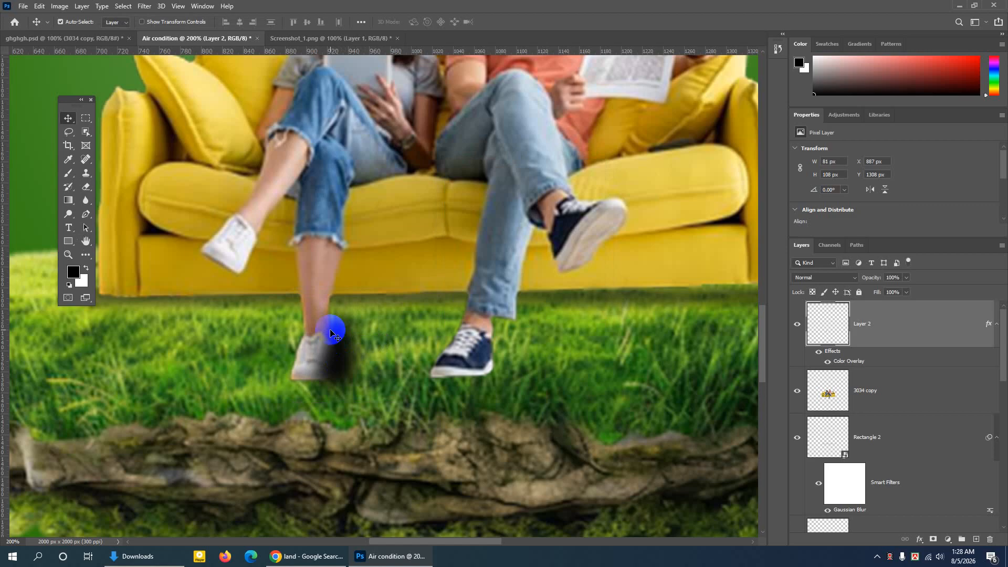
{"action": "left_click", "coordinate": [797, 327]}
{"action": "left_click", "coordinate": [797, 327]}
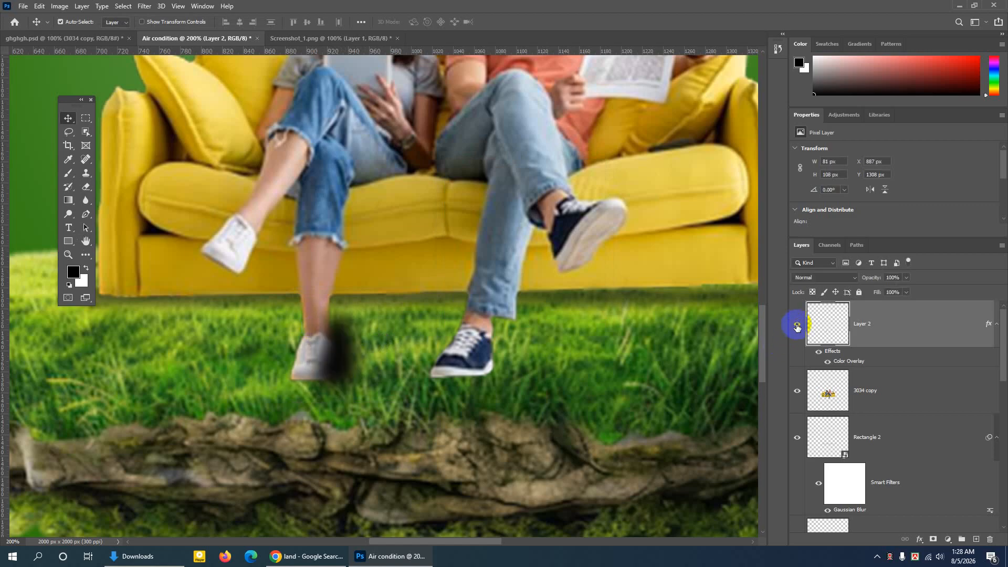
{"action": "left_click", "coordinate": [797, 326]}
{"action": "left_click", "coordinate": [797, 326]}
Place the couple layer above the shoe shadow layer and shift the shadow to about X 882, Y 1314 px
{"action": "left_click", "coordinate": [912, 389]}
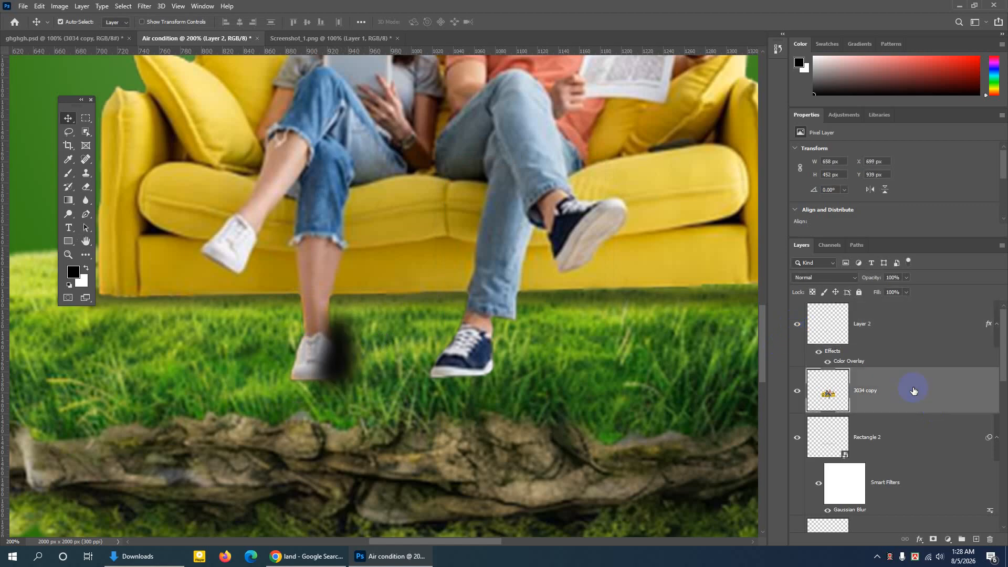
{"action": "left_click_drag", "start_coordinate": [895, 397], "coordinate": [870, 306]}
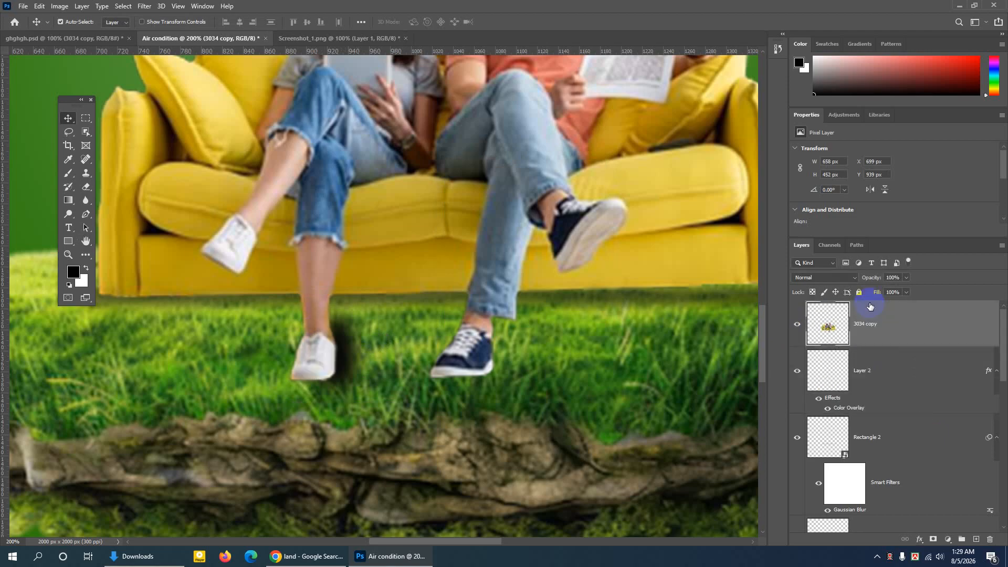
{"action": "left_click_drag", "start_coordinate": [339, 355], "coordinate": [341, 360]}
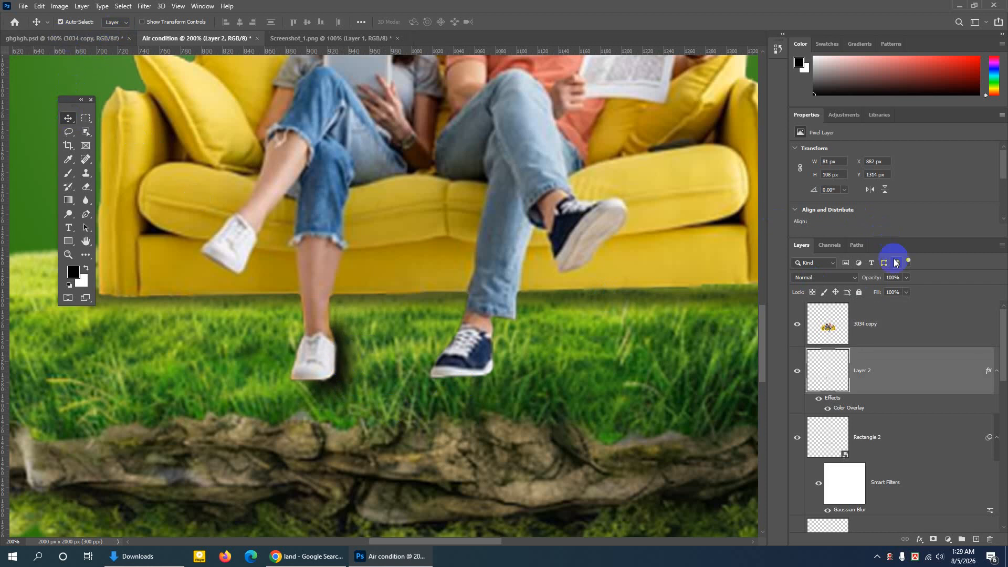
Set the shoe shadow's opacity to 74% and toggle its visibility to compare the white shoe with and without it
{"action": "left_click", "coordinate": [906, 278]}
{"action": "left_click_drag", "start_coordinate": [909, 288], "coordinate": [894, 290]}
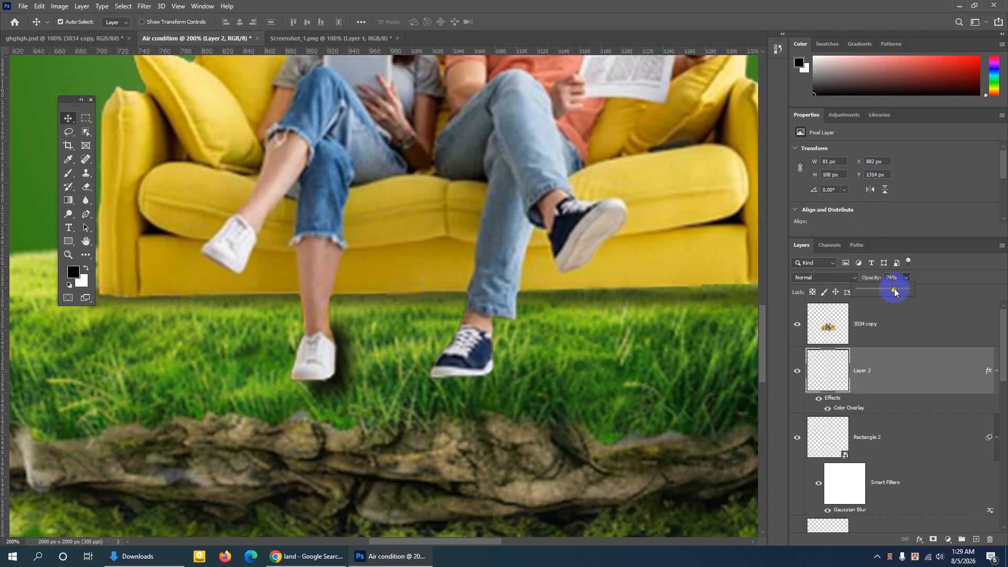
{"action": "left_click", "coordinate": [68, 119]}
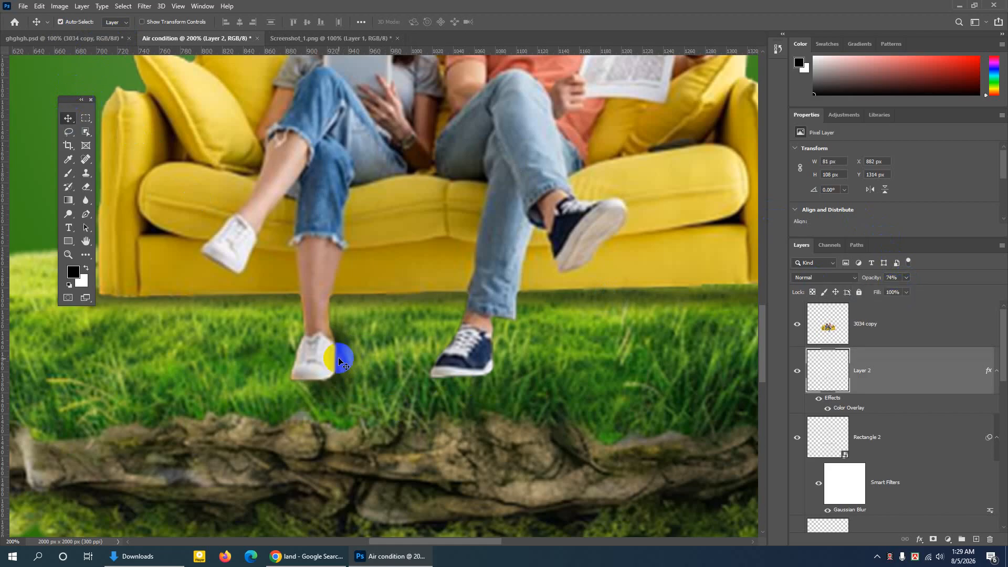
{"action": "left_click", "coordinate": [797, 371]}
{"action": "left_click", "coordinate": [797, 371]}
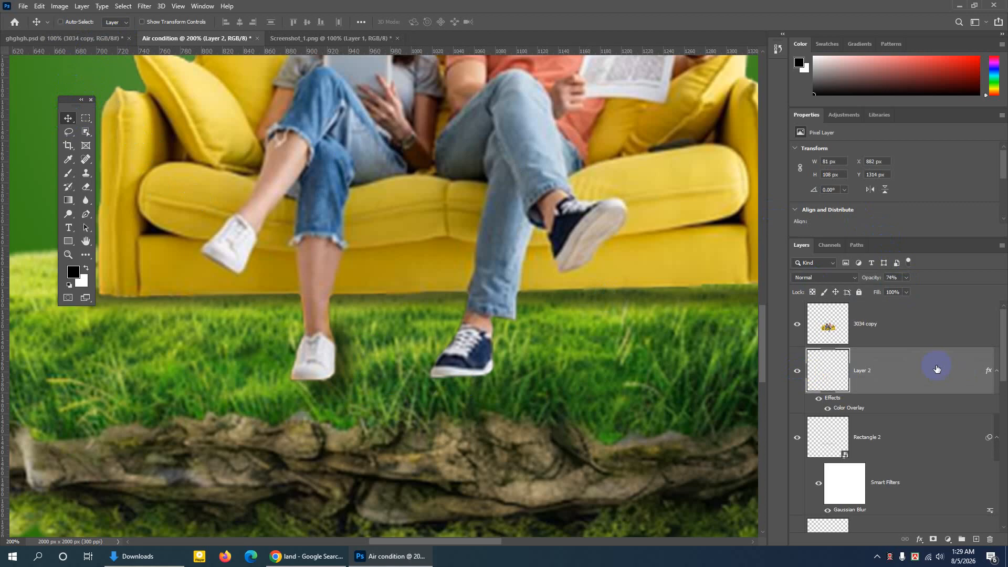
Duplicate the white shoe's shadow and place the copy beneath the navy shoe at X 1029, Y 1301 px, rotated -3.45°
{"action": "key", "text": "ctrl+j"}
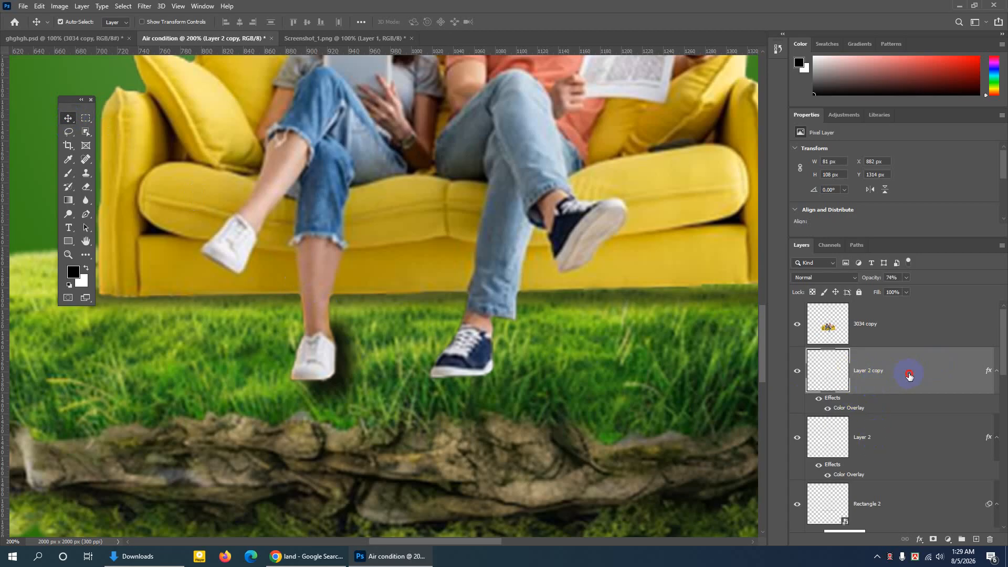
{"action": "key", "text": "ctrl+t"}
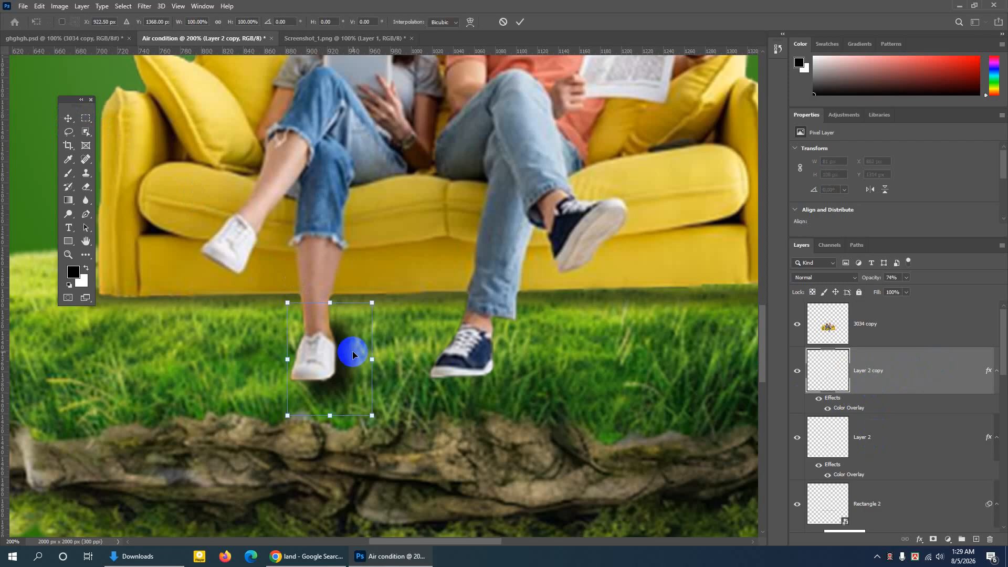
{"action": "left_click_drag", "start_coordinate": [353, 351], "coordinate": [501, 350]}
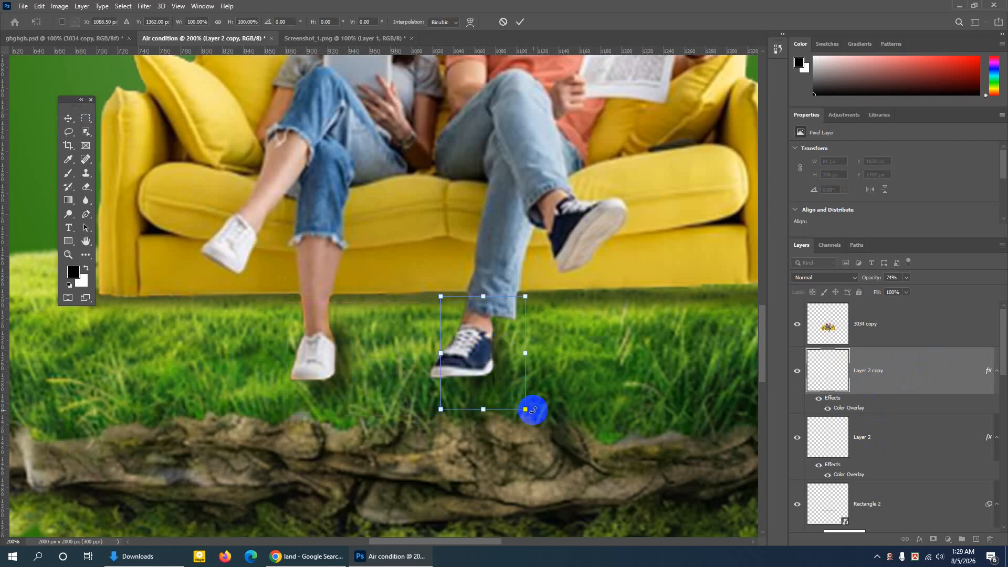
{"action": "left_click_drag", "start_coordinate": [535, 414], "coordinate": [498, 382]}
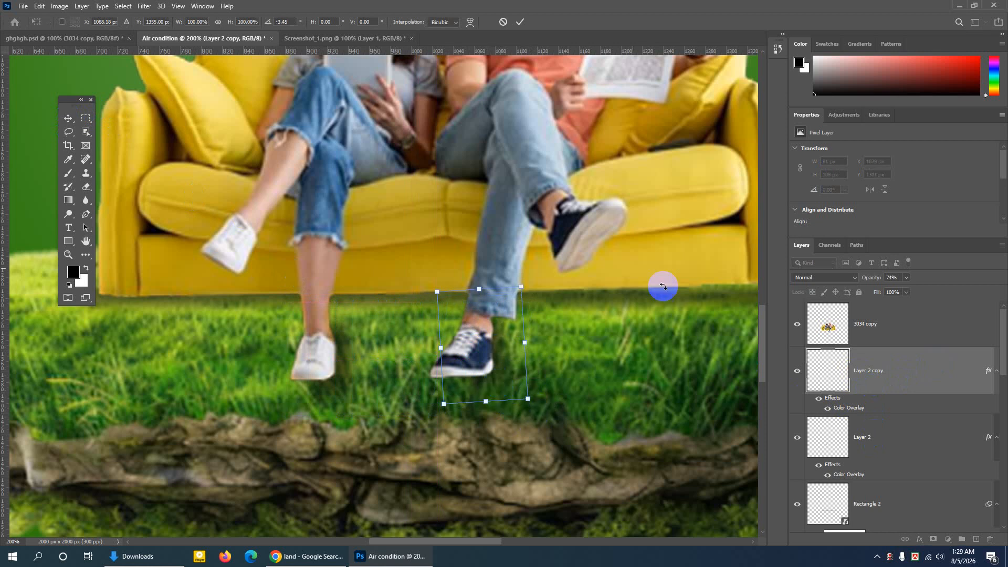
{"action": "left_click", "coordinate": [519, 22]}
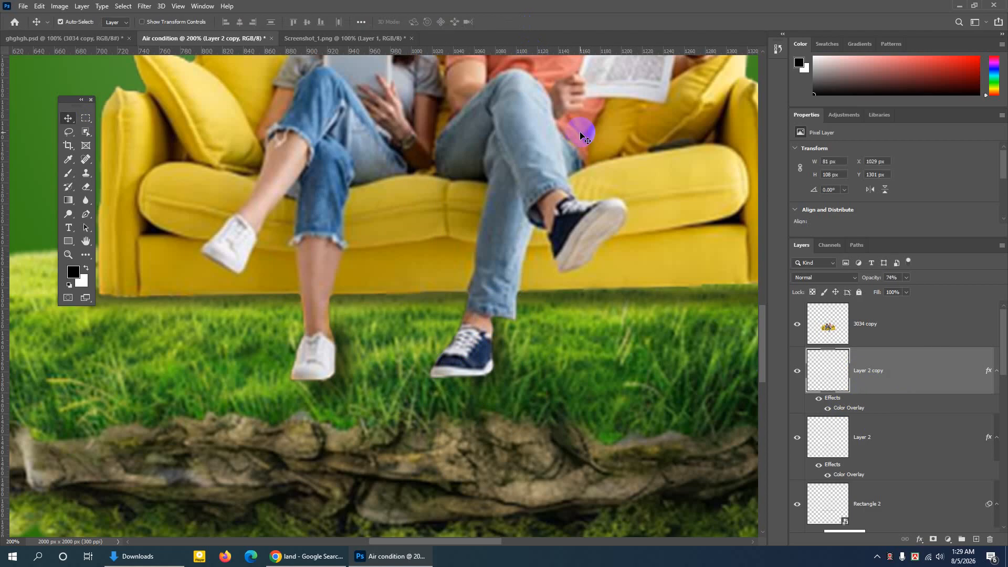
Reduce the white shoe shadow's opacity to about 49% and set the navy shoe shadow's opacity to 72%
{"action": "key", "text": "ctrl+minus"}
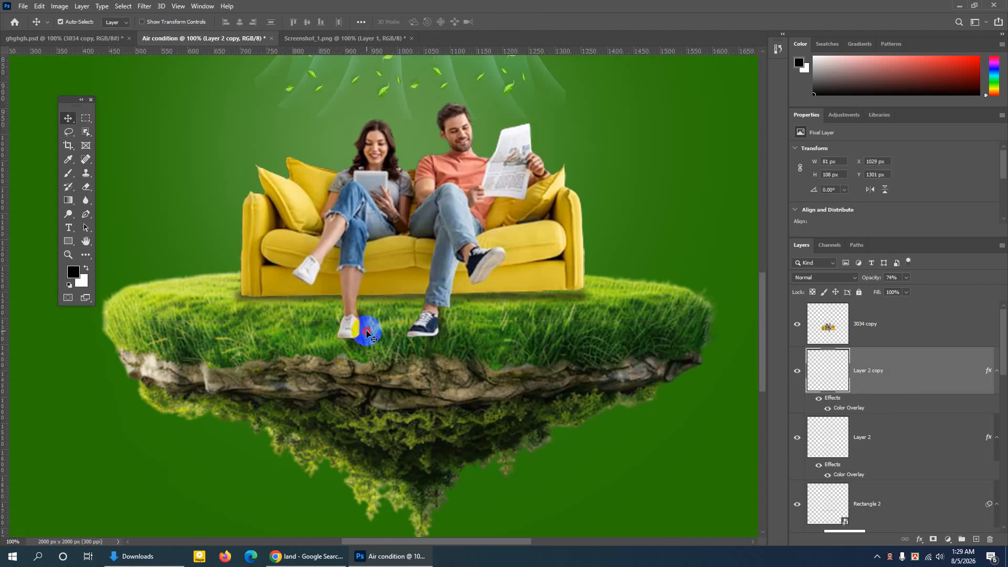
{"action": "left_click_drag", "start_coordinate": [367, 333], "coordinate": [910, 292]}
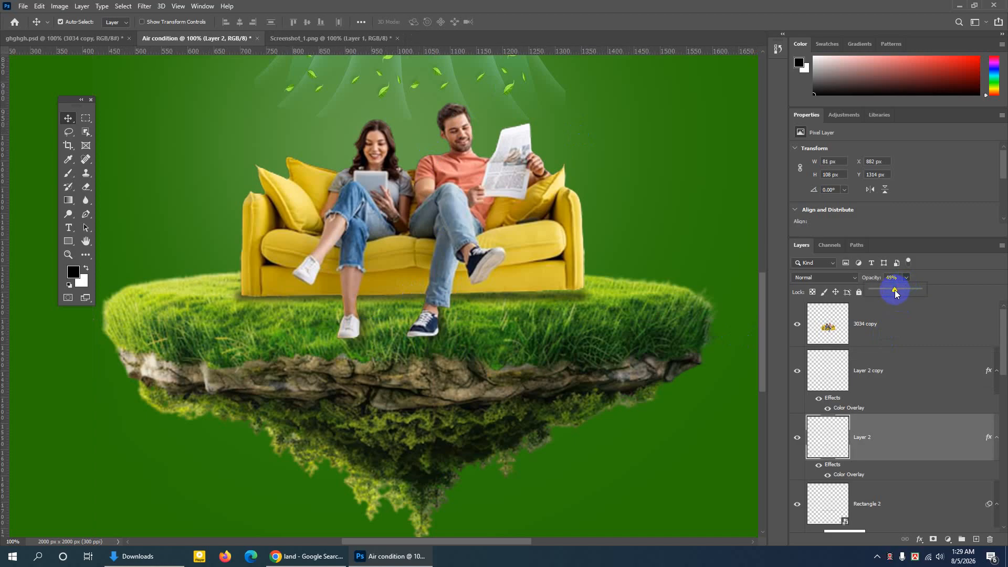
{"action": "left_click", "coordinate": [446, 330]}
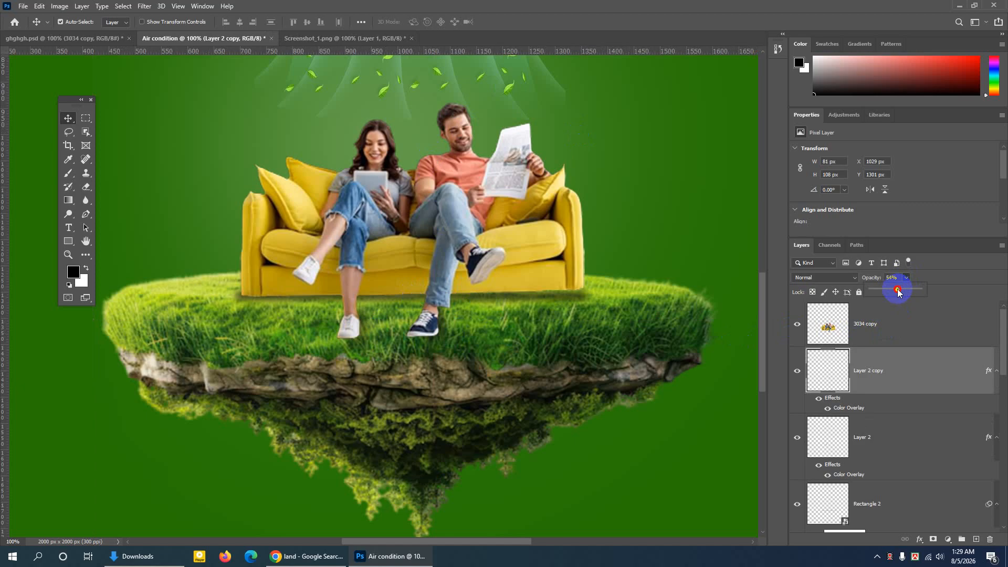
{"action": "left_click_drag", "start_coordinate": [897, 290], "coordinate": [900, 290]}
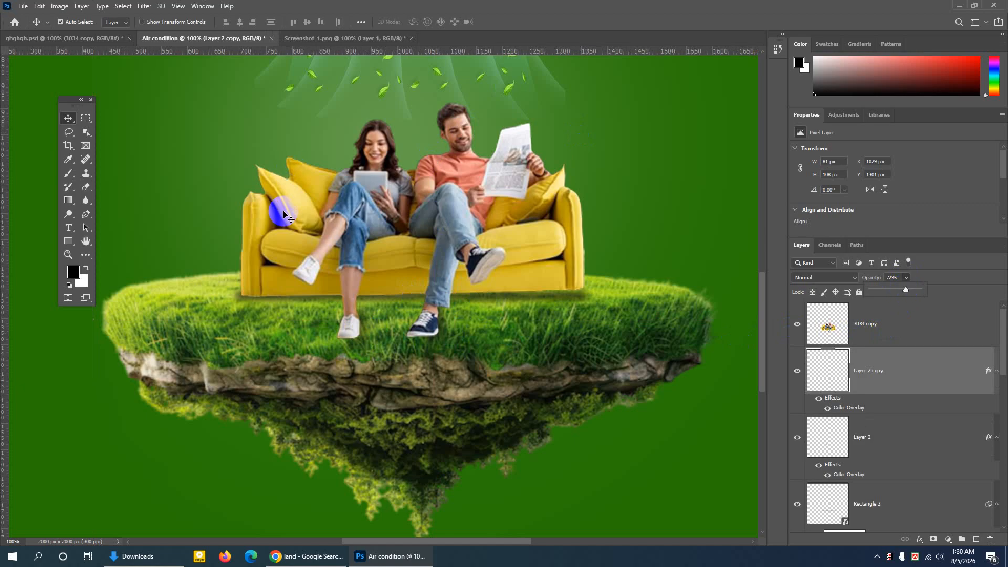
{"action": "key", "text": "ctrl"}
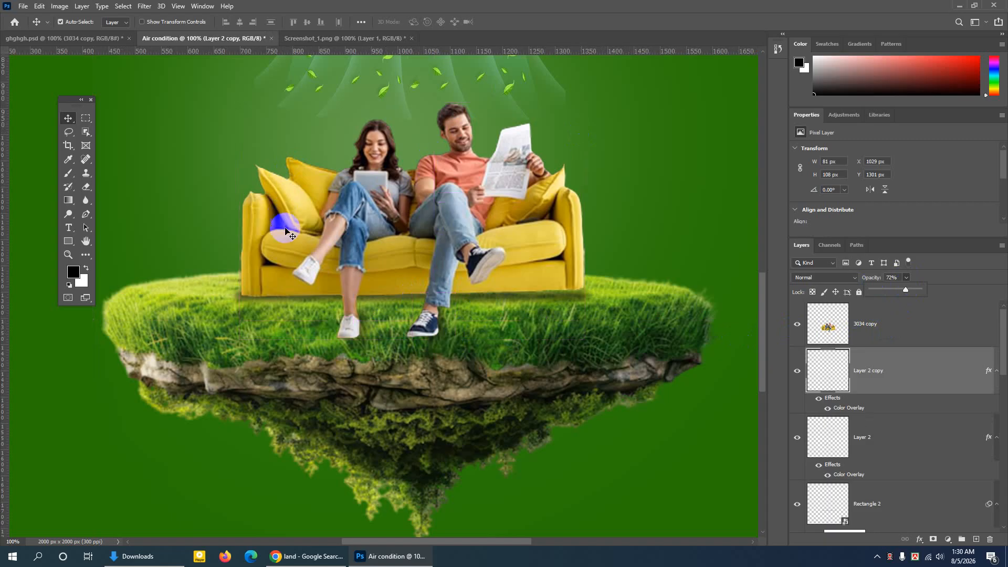
{"action": "scroll", "coordinate": [286, 242], "scroll_direction": "down", "scroll_amount": 3}
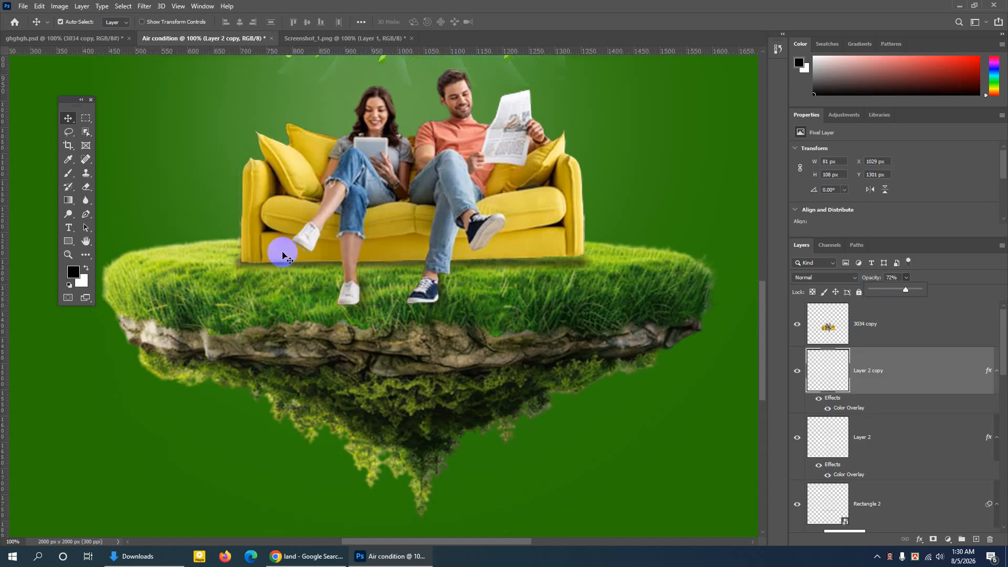
{"action": "right_click", "coordinate": [68, 110]}
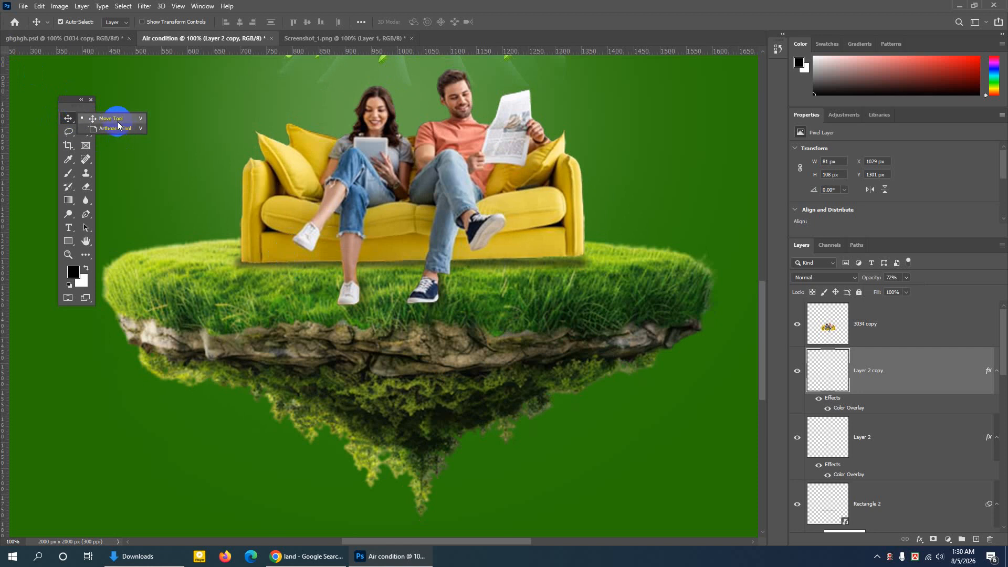
{"action": "mouse_move", "coordinate": [67, 101]}
{"action": "left_mouse_down"}
{"action": "mouse_move", "coordinate": [58, 94]}
{"action": "mouse_move", "coordinate": [74, 119]}
{"action": "mouse_move", "coordinate": [118, 105]}
{"action": "mouse_move", "coordinate": [125, 136]}
{"action": "left_mouse_up"}
{"action": "scroll", "coordinate": [828, 360], "scroll_direction": "down", "scroll_amount": 1}
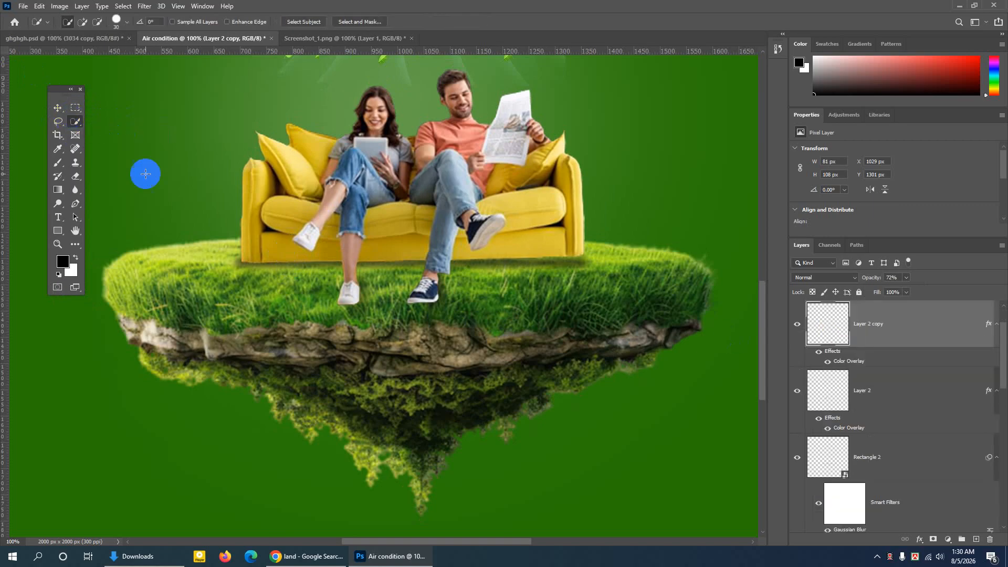
Select the floating grass island layer with the Move tool auto-selecting layers, and rasterize it
{"action": "left_click", "coordinate": [57, 108]}
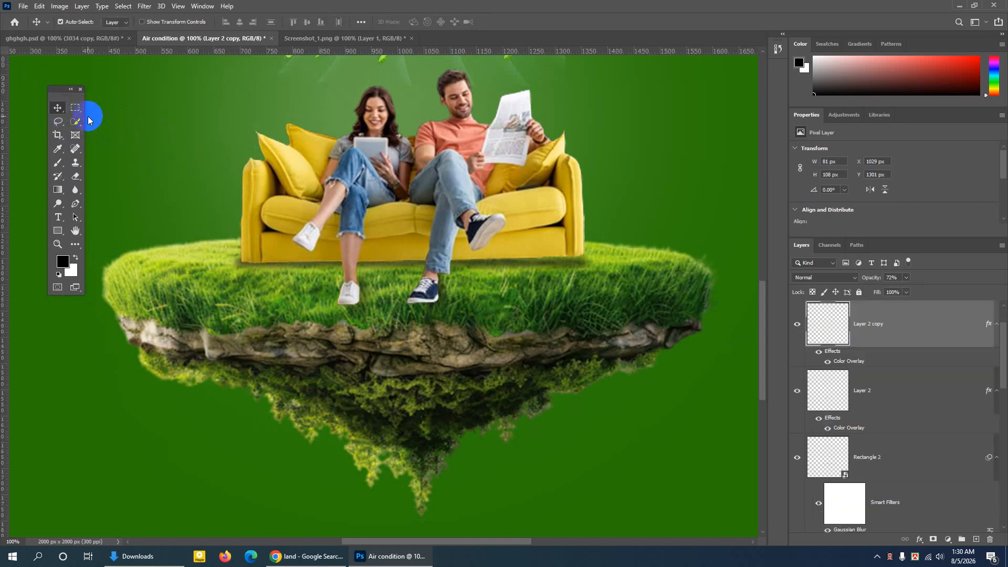
{"action": "left_click", "coordinate": [110, 24]}
{"action": "left_click", "coordinate": [111, 42]}
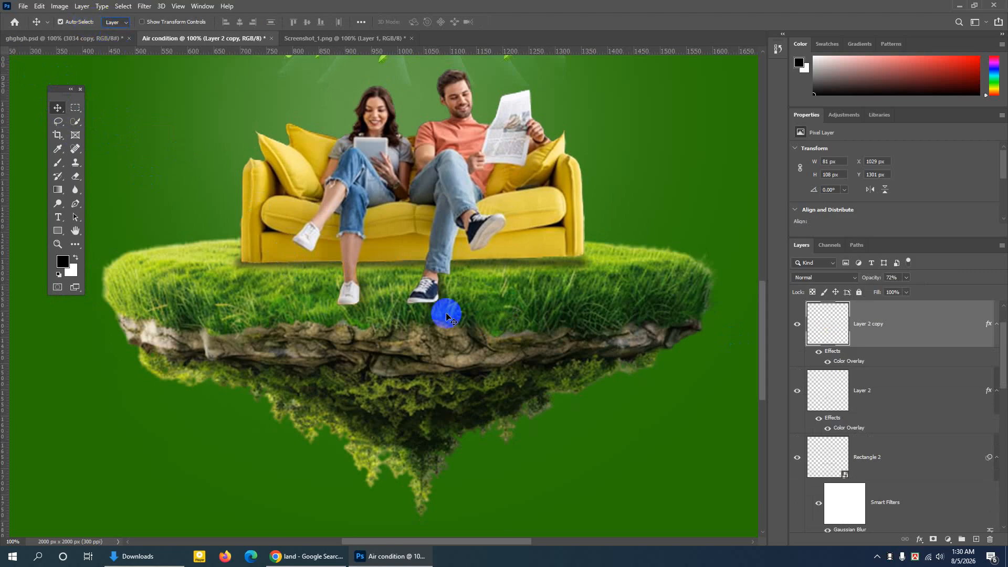
{"action": "left_click", "coordinate": [469, 331]}
{"action": "scroll", "coordinate": [764, 426], "scroll_direction": "down", "scroll_amount": 1}
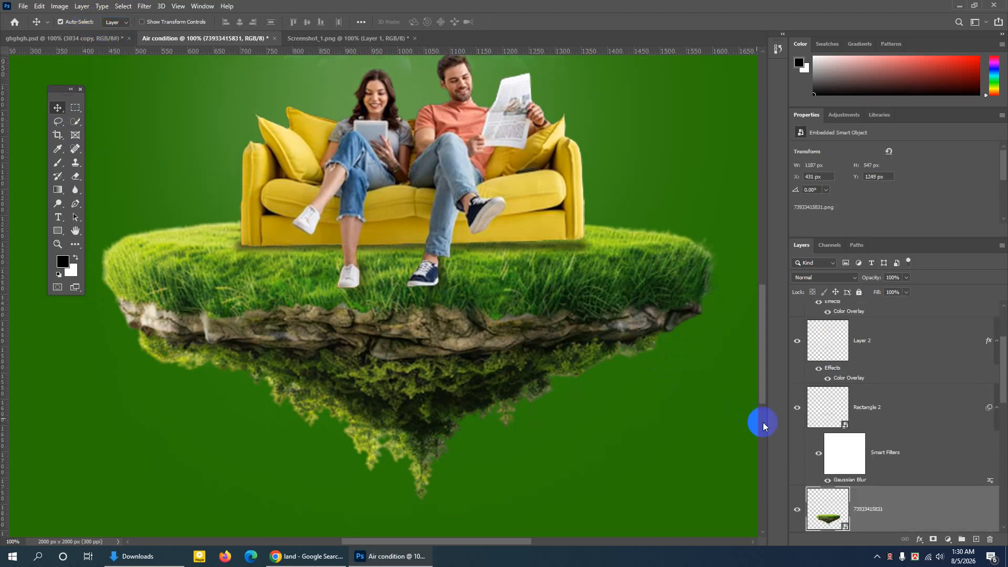
{"action": "scroll", "coordinate": [859, 474], "scroll_direction": "down", "scroll_amount": 1}
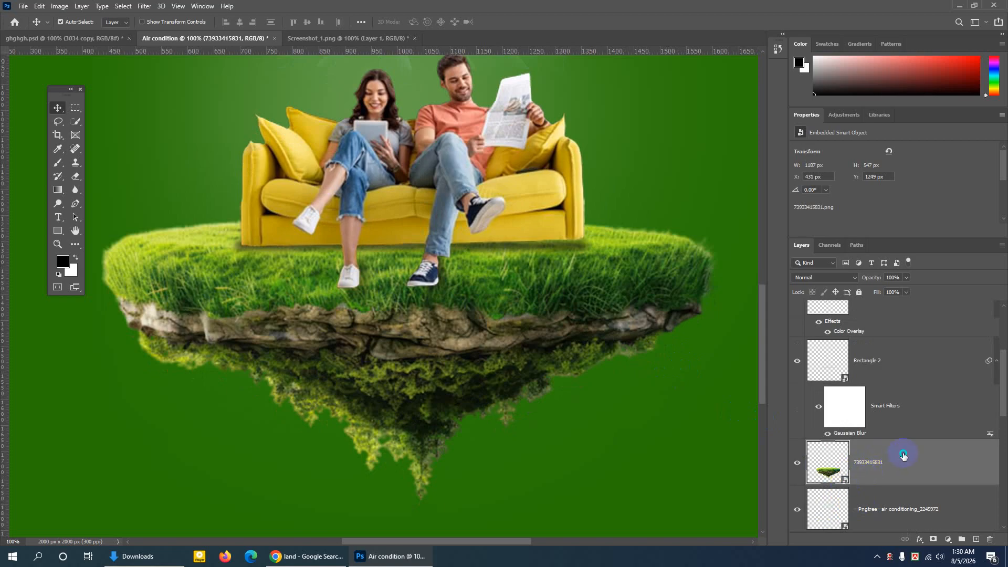
{"action": "right_click", "coordinate": [903, 454]}
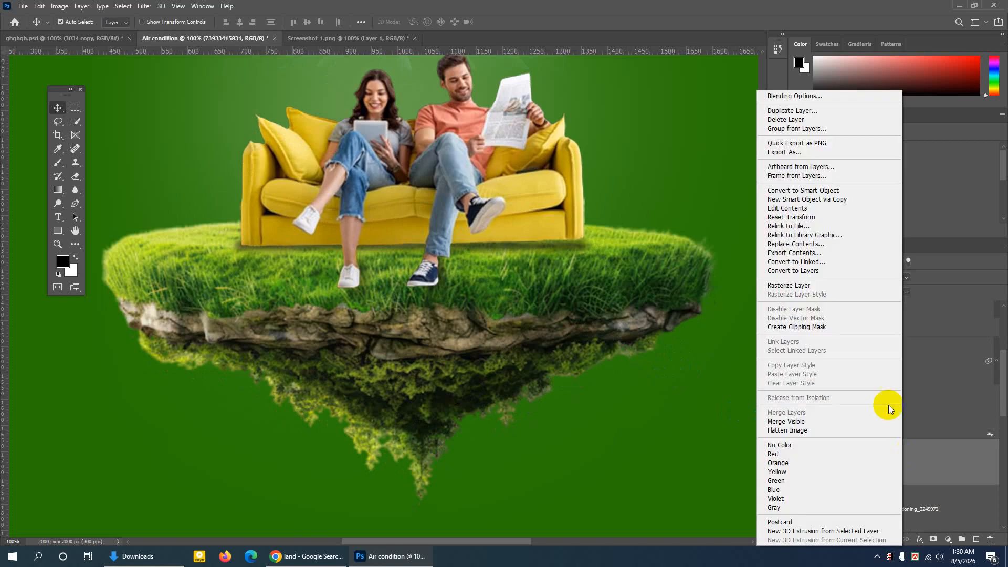
{"action": "left_click", "coordinate": [786, 285]}
{"action": "scroll", "coordinate": [442, 384], "scroll_direction": "down", "scroll_amount": 1}
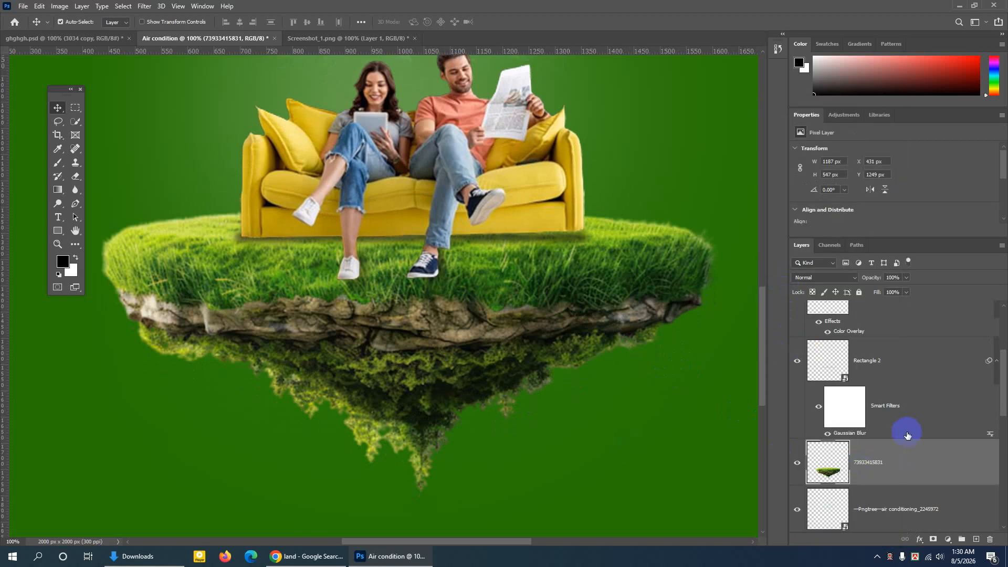
Try to select the island's rocky band below the grass with the Quick Selection tool
{"action": "scroll", "coordinate": [900, 427], "scroll_direction": "down", "scroll_amount": 2}
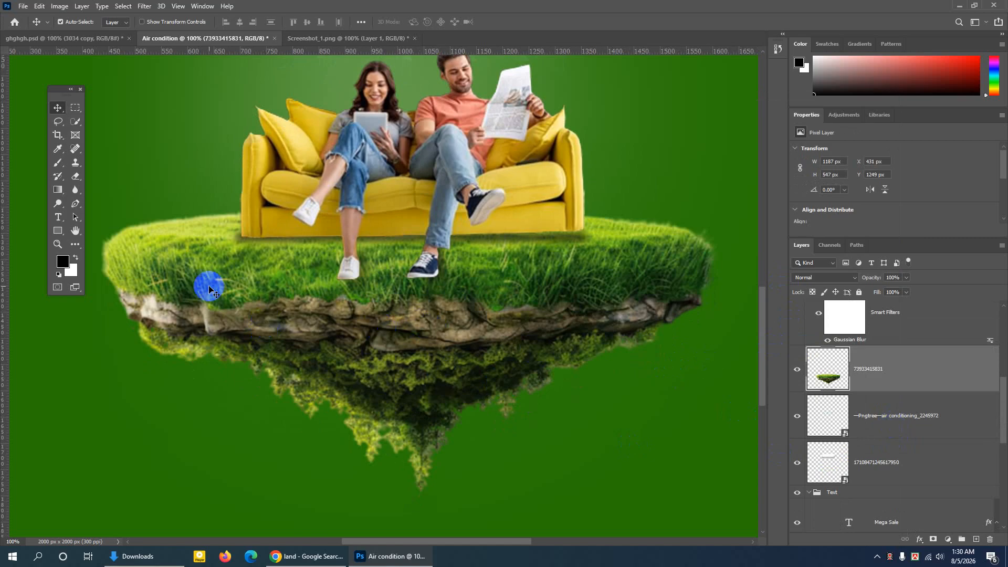
{"action": "left_click_drag", "start_coordinate": [75, 122], "coordinate": [105, 136]}
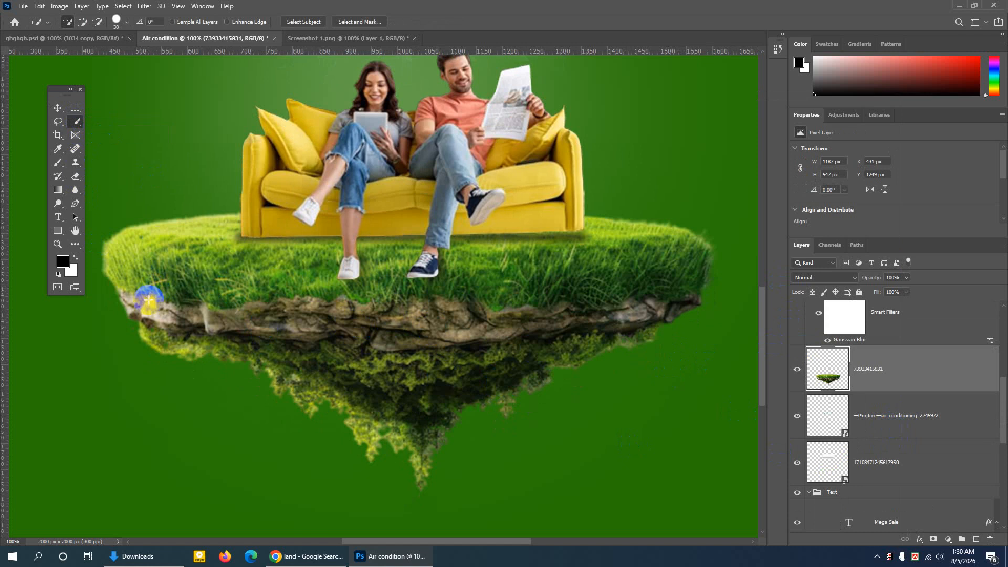
{"action": "left_click_drag", "start_coordinate": [144, 301], "coordinate": [205, 321]}
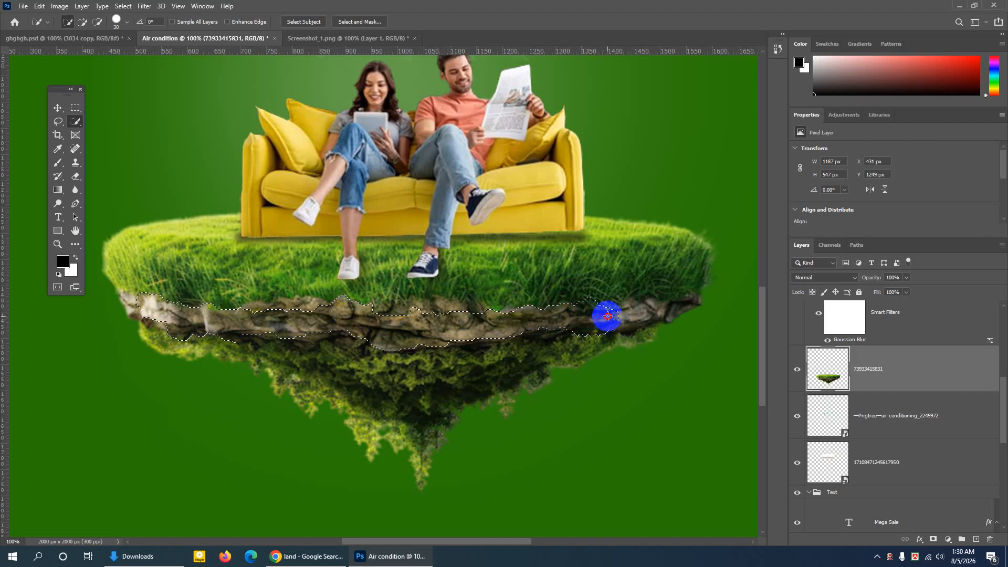
{"action": "left_click", "coordinate": [646, 315]}
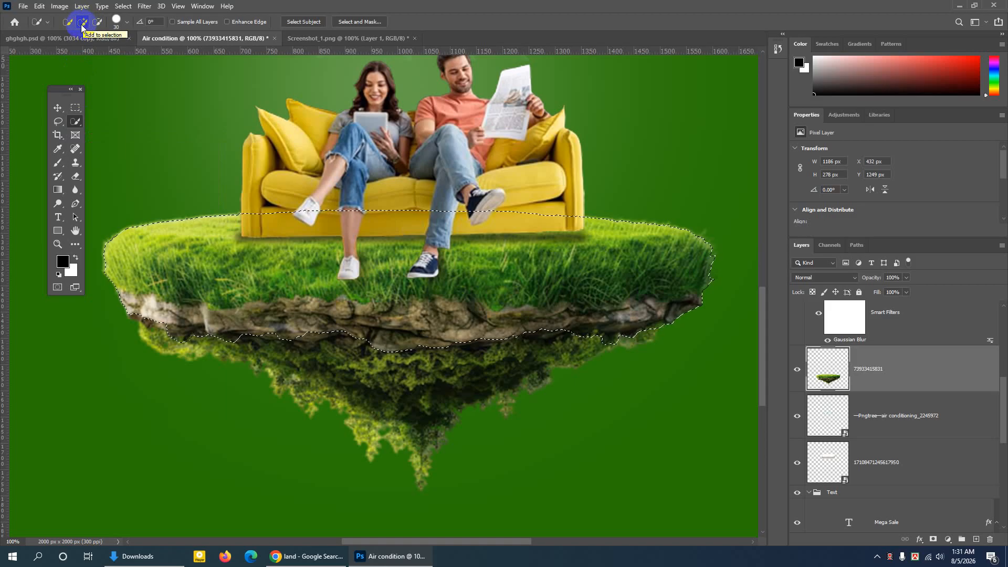
Try to refine the selection to the rock band by subtracting grass and adding missing rock, and discard the selection
{"action": "left_click", "coordinate": [97, 22]}
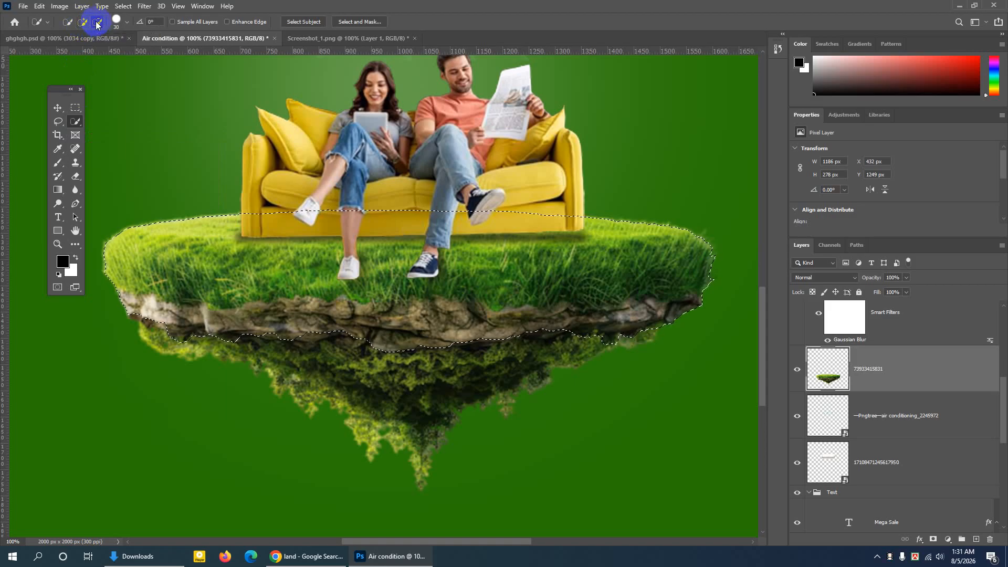
{"action": "left_click", "coordinate": [399, 211]}
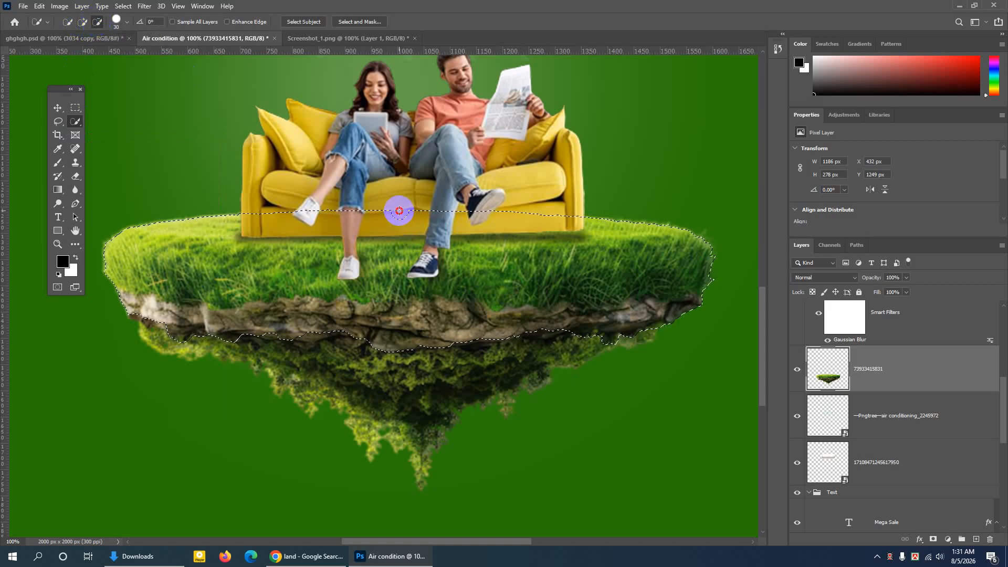
{"action": "mouse_move", "coordinate": [403, 230]}
{"action": "left_mouse_down"}
{"action": "mouse_move", "coordinate": [487, 268]}
{"action": "mouse_move", "coordinate": [594, 280]}
{"action": "mouse_move", "coordinate": [585, 312]}
{"action": "mouse_move", "coordinate": [453, 263]}
{"action": "mouse_move", "coordinate": [378, 213]}
{"action": "mouse_move", "coordinate": [368, 254]}
{"action": "mouse_move", "coordinate": [263, 233]}
{"action": "mouse_move", "coordinate": [228, 213]}
{"action": "mouse_move", "coordinate": [224, 271]}
{"action": "mouse_move", "coordinate": [180, 322]}
{"action": "mouse_move", "coordinate": [406, 311]}
{"action": "left_mouse_up"}
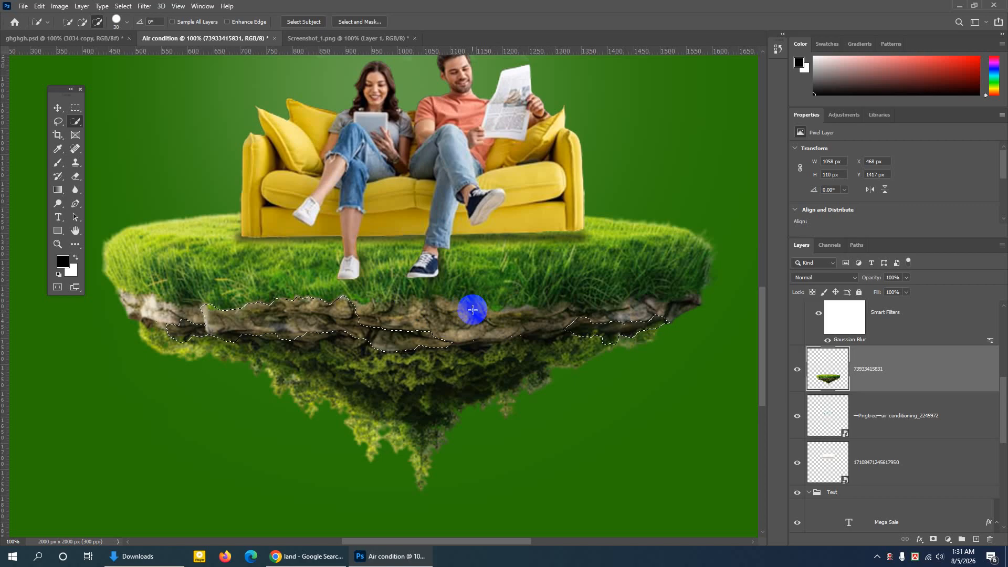
{"action": "left_click", "coordinate": [82, 21]}
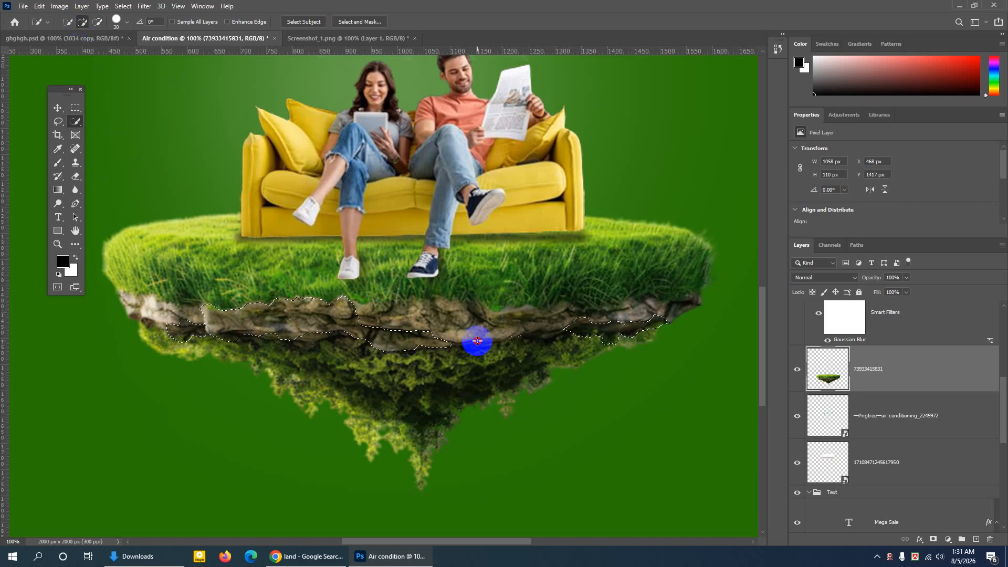
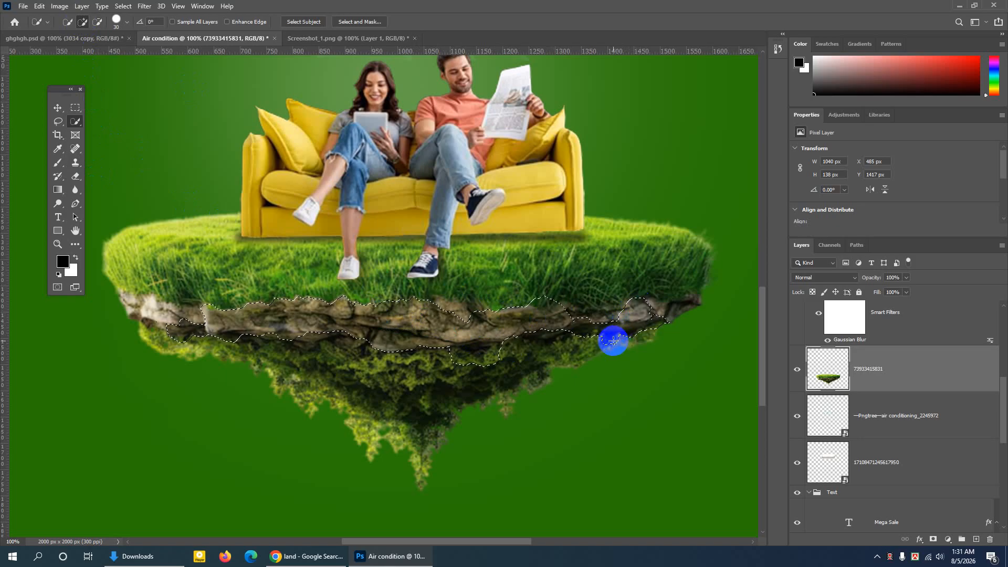
{"action": "left_click", "coordinate": [98, 21]}
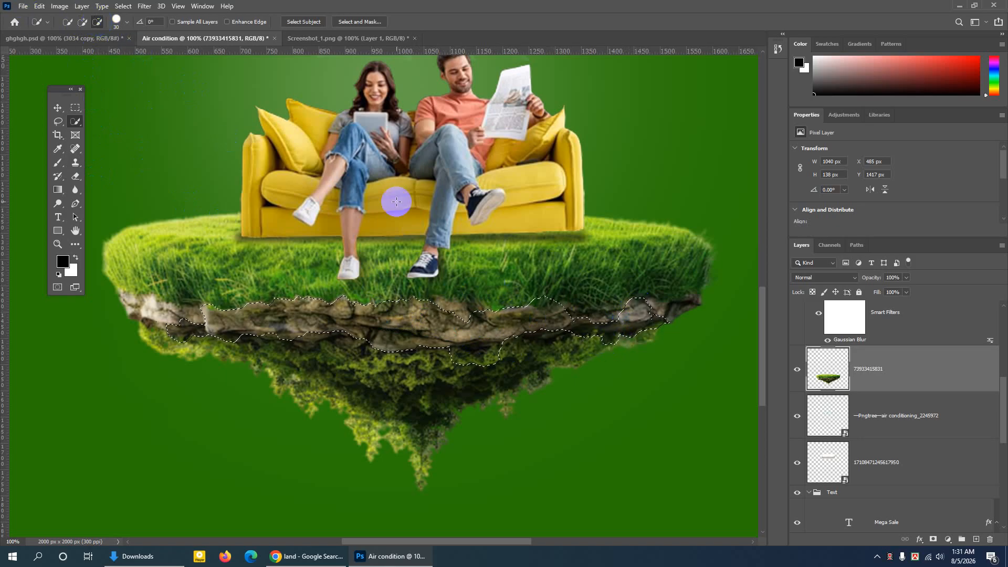
{"action": "left_click", "coordinate": [603, 330]}
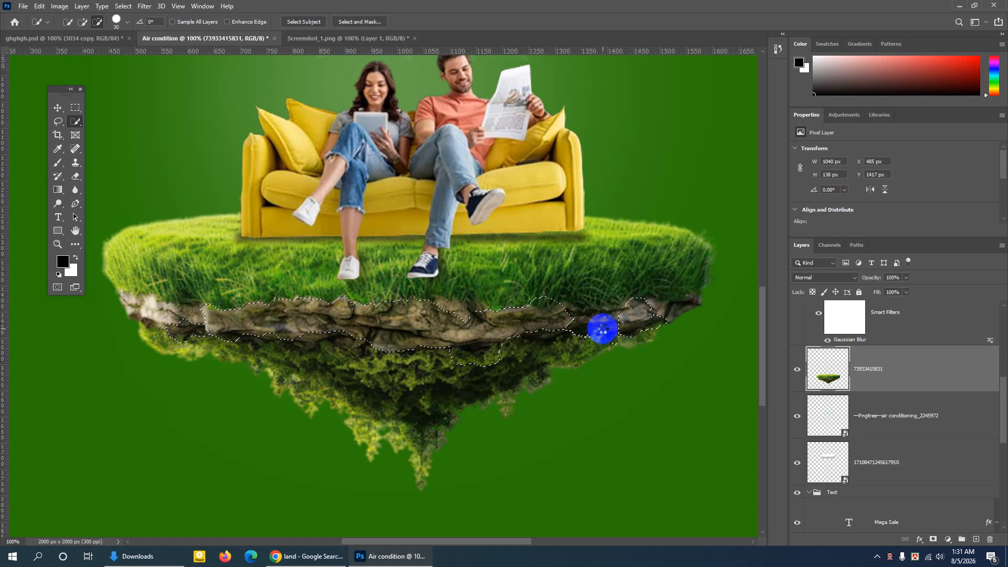
{"action": "left_click", "coordinate": [325, 312]}
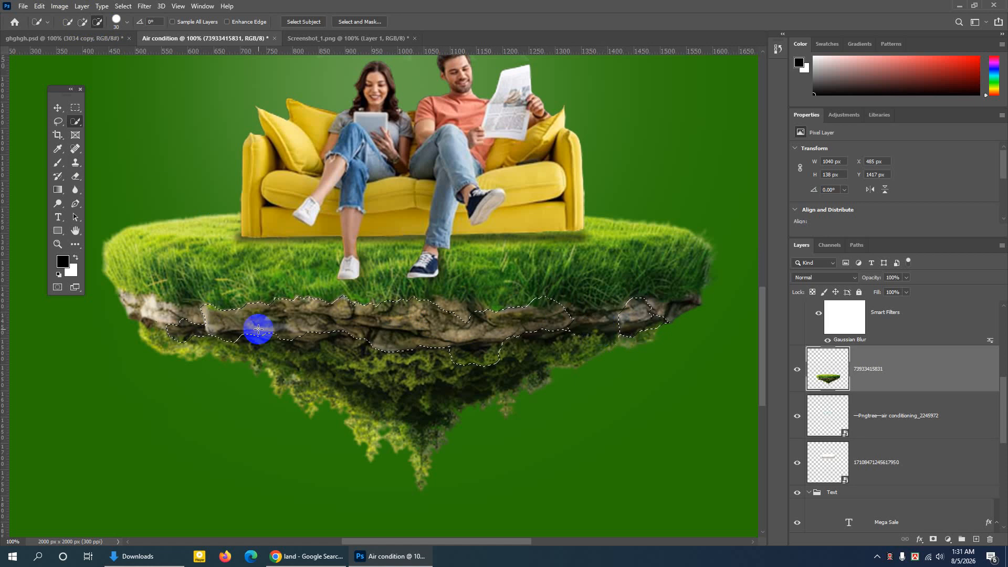
{"action": "key", "text": "ctrl+d"}
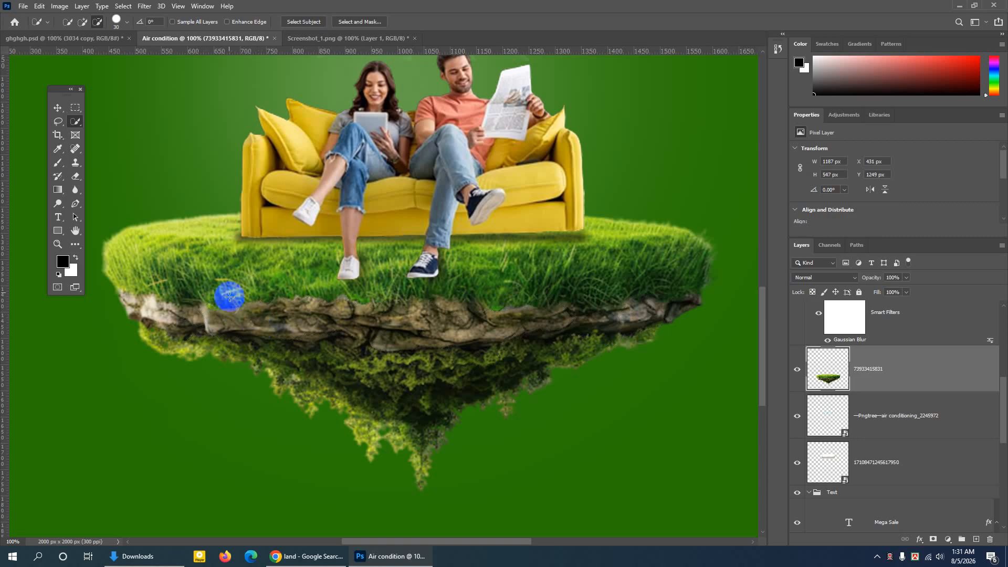
Trace a closed Pen tool path around the island's rocky band below the grass, with the tool in Path mode
{"action": "left_click_drag", "start_coordinate": [75, 203], "coordinate": [88, 205]}
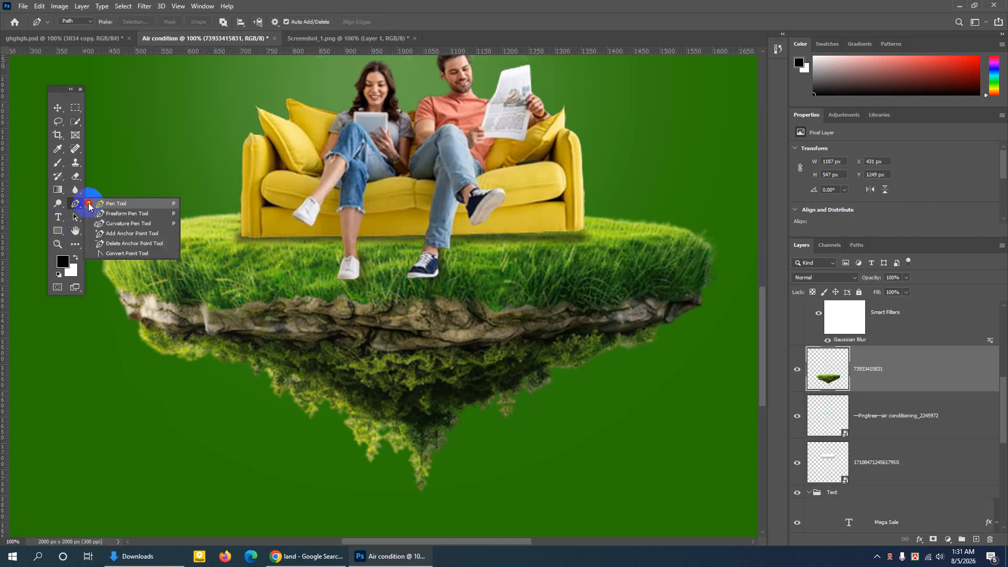
{"action": "left_click", "coordinate": [71, 21]}
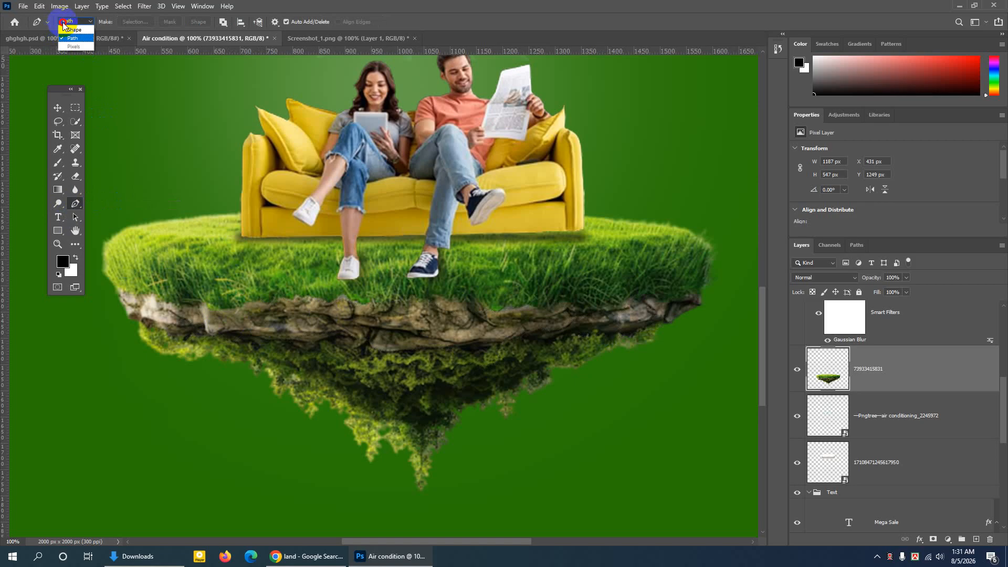
{"action": "left_click", "coordinate": [68, 39]}
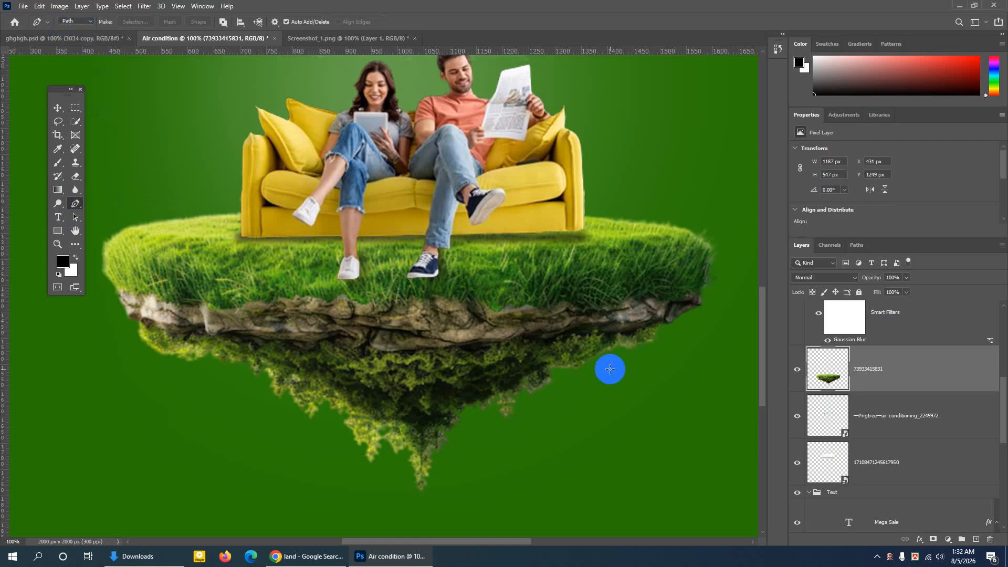
{"action": "left_click", "coordinate": [798, 371]}
{"action": "left_click", "coordinate": [797, 370]}
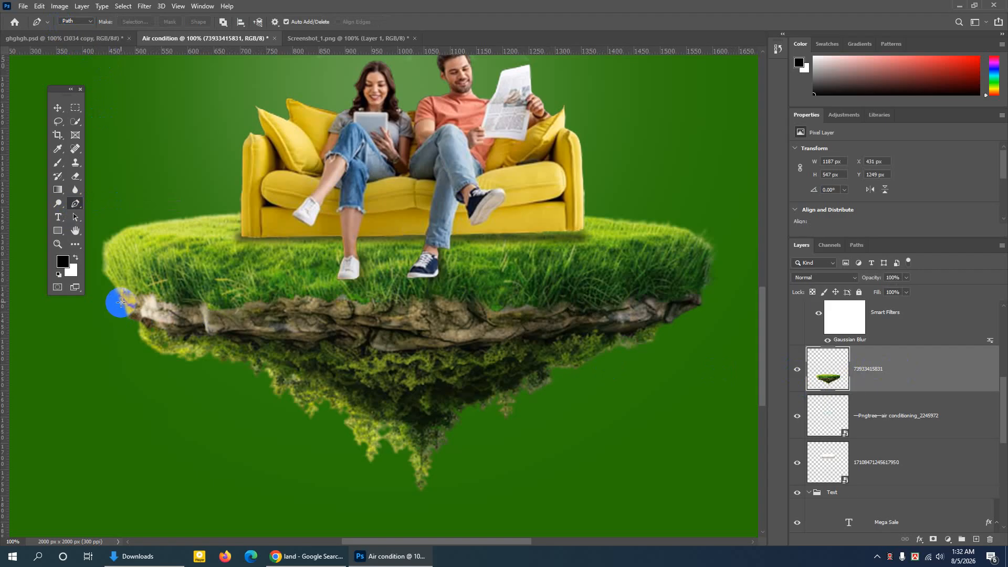
{"action": "mouse_move", "coordinate": [119, 293]}
{"action": "left_mouse_down"}
{"action": "mouse_move", "coordinate": [239, 309]}
{"action": "mouse_move", "coordinate": [292, 298]}
{"action": "mouse_move", "coordinate": [373, 302]}
{"action": "mouse_move", "coordinate": [368, 308]}
{"action": "mouse_move", "coordinate": [431, 297]}
{"action": "mouse_move", "coordinate": [515, 310]}
{"action": "mouse_move", "coordinate": [666, 303]}
{"action": "mouse_move", "coordinate": [659, 320]}
{"action": "mouse_move", "coordinate": [403, 350]}
{"action": "mouse_move", "coordinate": [346, 336]}
{"action": "mouse_move", "coordinate": [175, 330]}
{"action": "mouse_move", "coordinate": [127, 318]}
{"action": "mouse_move", "coordinate": [119, 293]}
{"action": "left_mouse_up"}
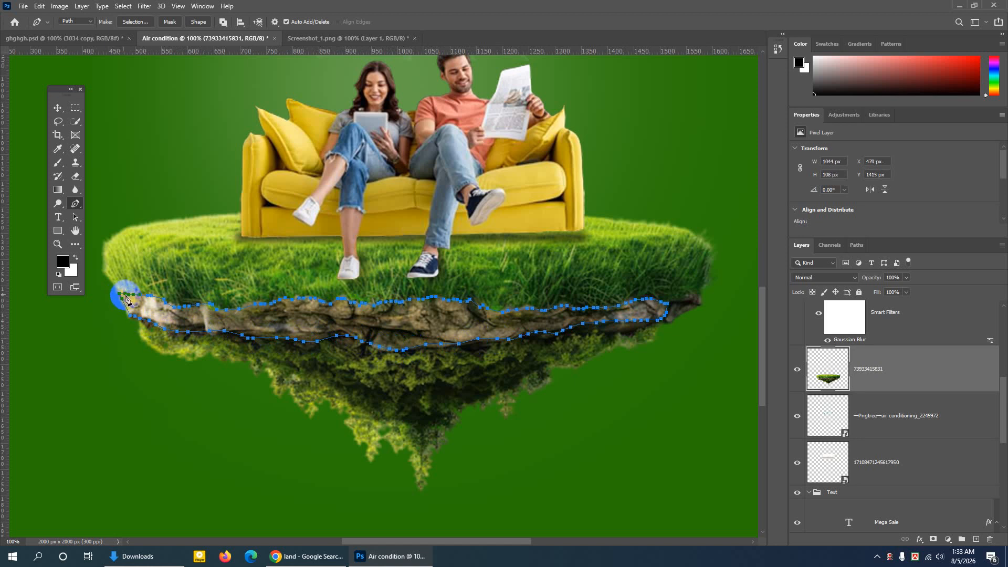
Convert the rock band path into a new anti-aliased selection with a feather radius of 0 pixels
{"action": "right_click", "coordinate": [382, 322]}
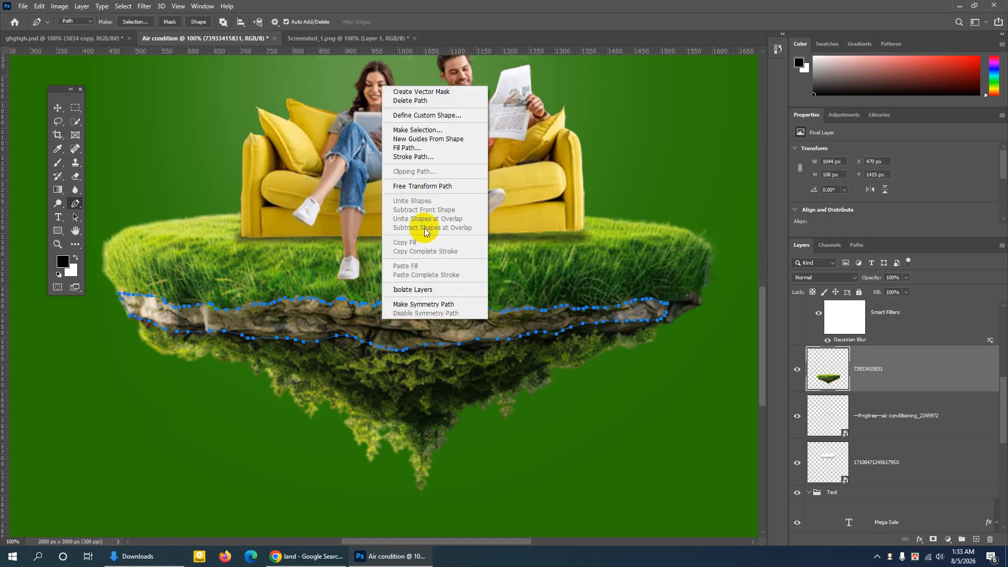
{"action": "left_click", "coordinate": [424, 133]}
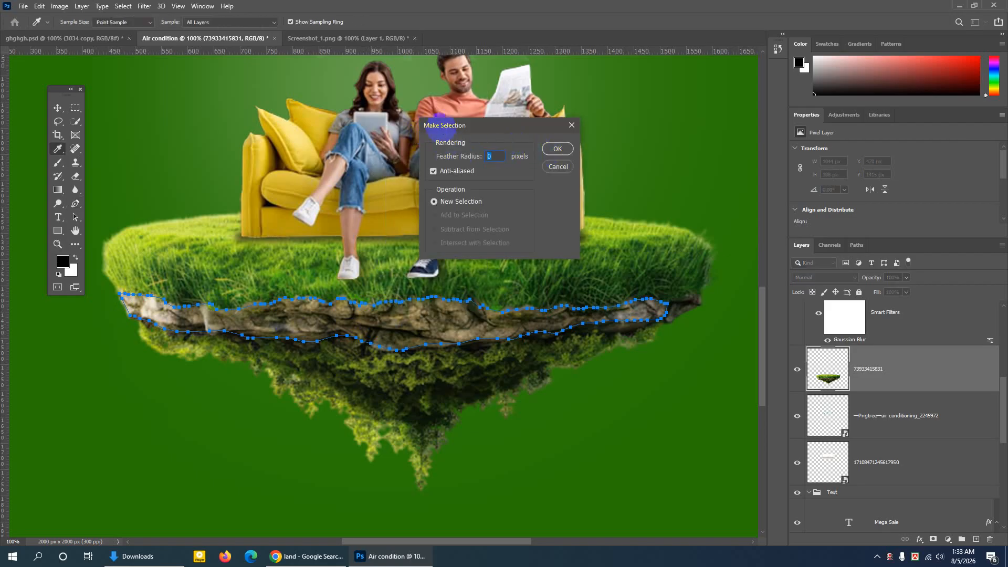
{"action": "left_click", "coordinate": [558, 149]}
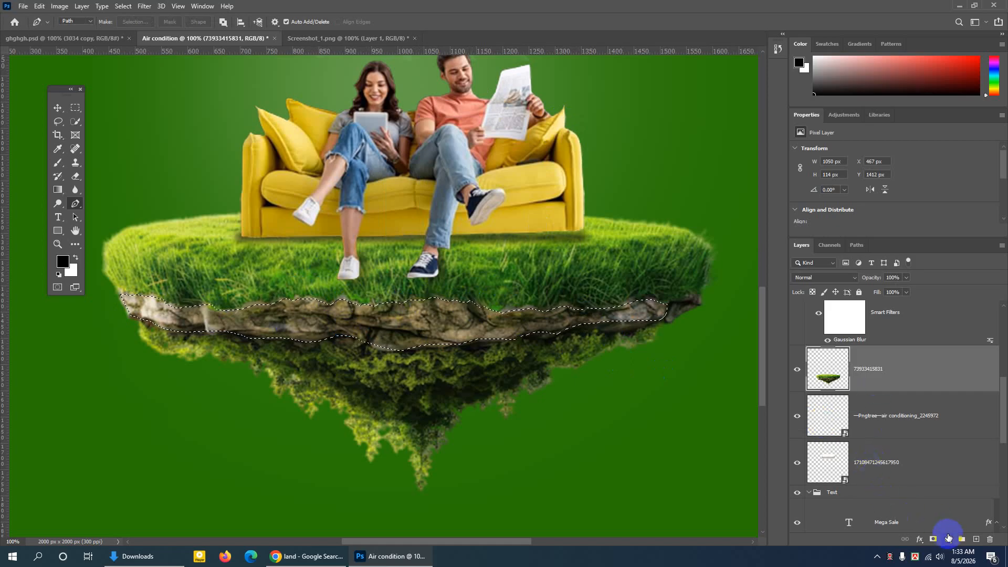
Add a Hue/Saturation adjustment limited to the selected rock band, with Hue -41 and Saturation +19
{"action": "left_click", "coordinate": [949, 538]}
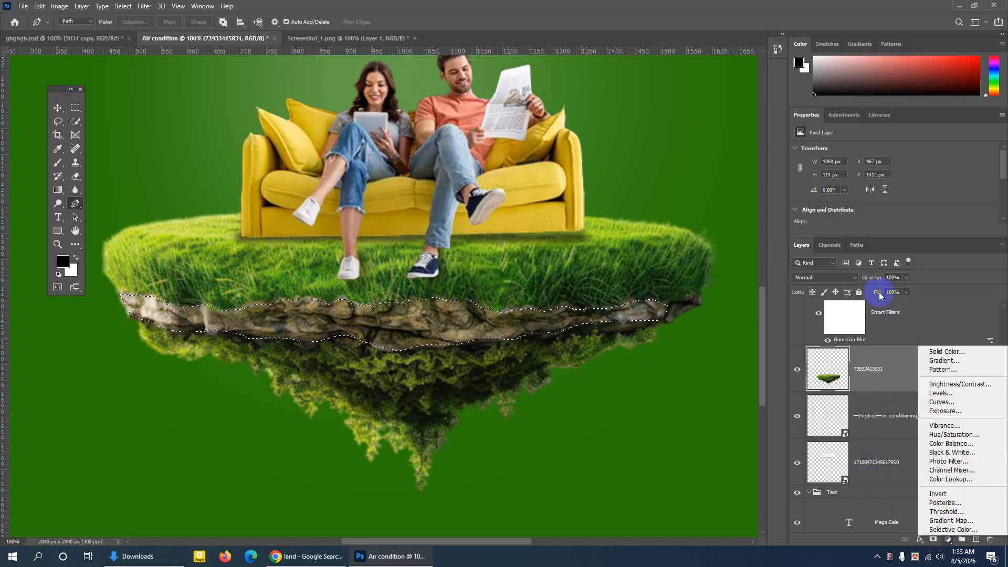
{"action": "left_click", "coordinate": [930, 280]}
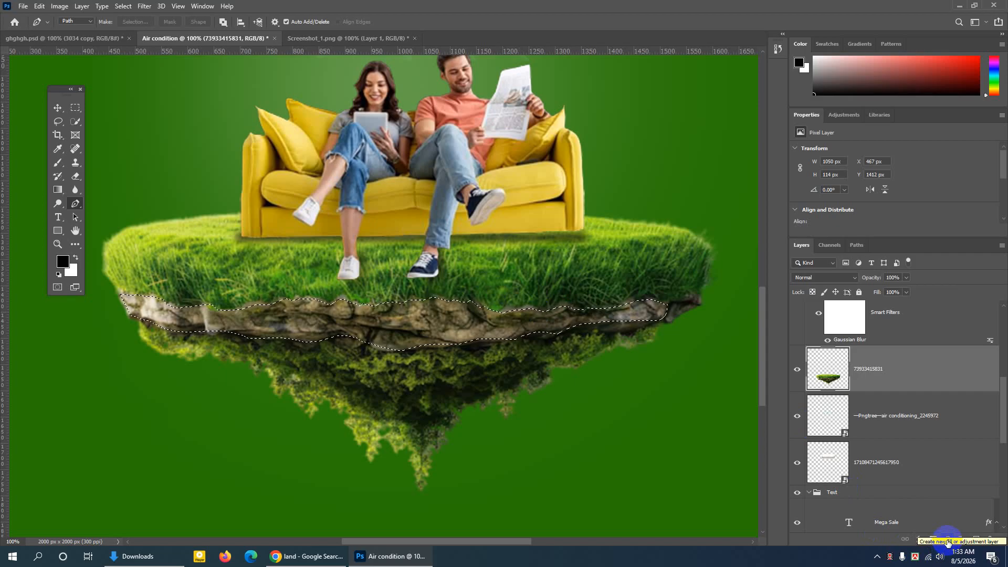
{"action": "left_click", "coordinate": [948, 541]}
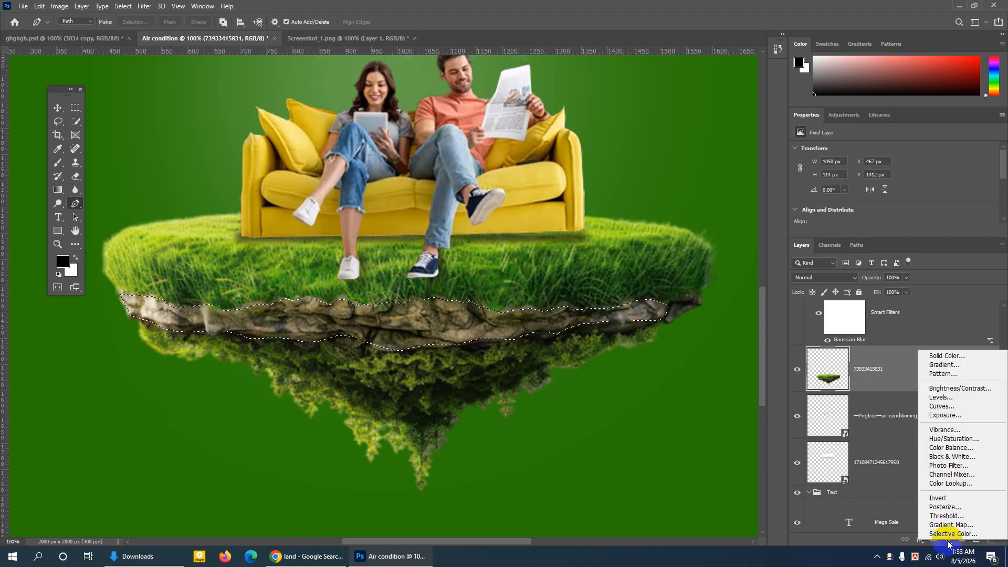
{"action": "left_click", "coordinate": [949, 438]}
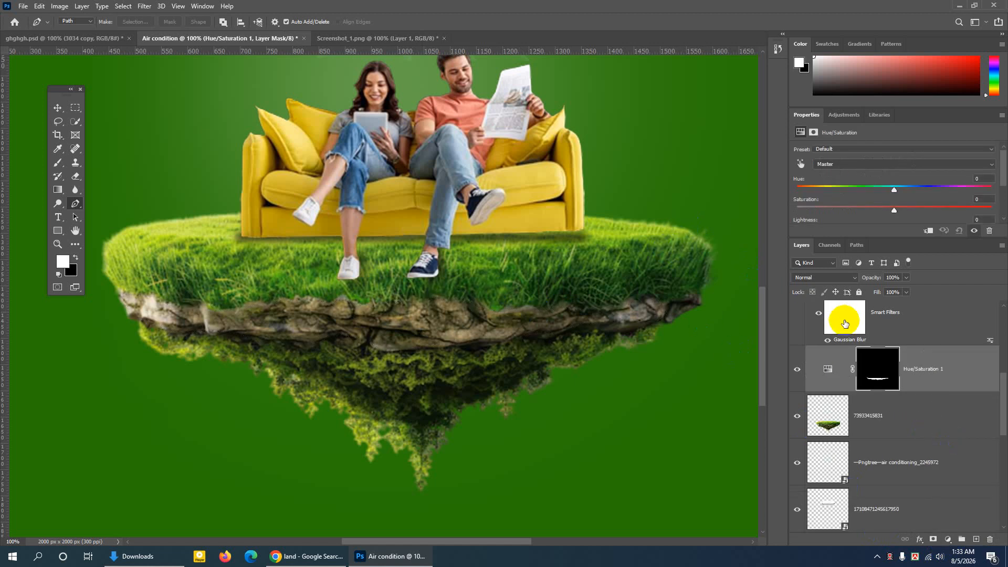
{"action": "left_click_drag", "start_coordinate": [892, 195], "coordinate": [867, 192]}
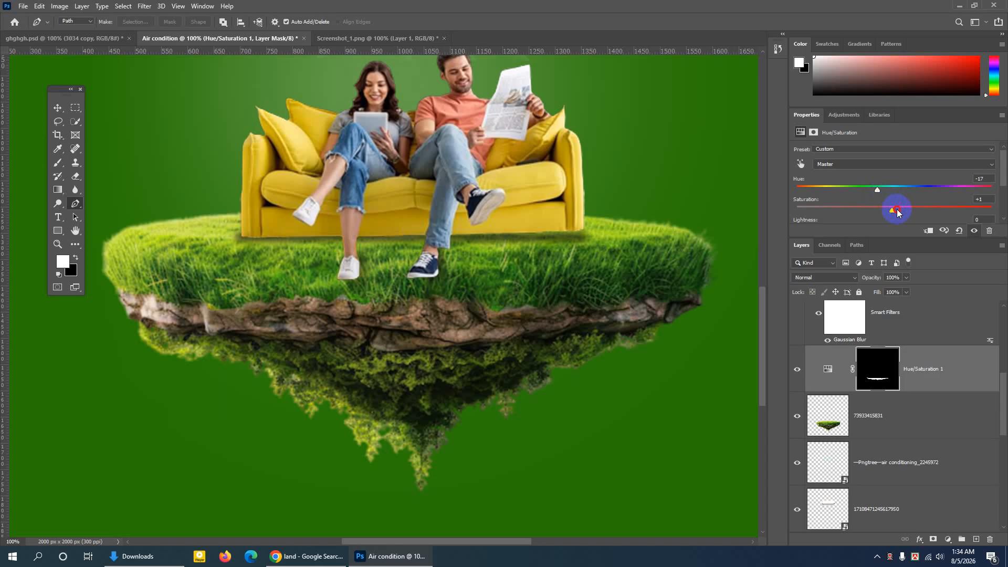
{"action": "left_click_drag", "start_coordinate": [912, 212], "coordinate": [926, 212]}
{"action": "mouse_move", "coordinate": [878, 190]}
{"action": "left_mouse_down"}
{"action": "mouse_move", "coordinate": [896, 190]}
{"action": "mouse_move", "coordinate": [873, 196]}
{"action": "left_mouse_up"}
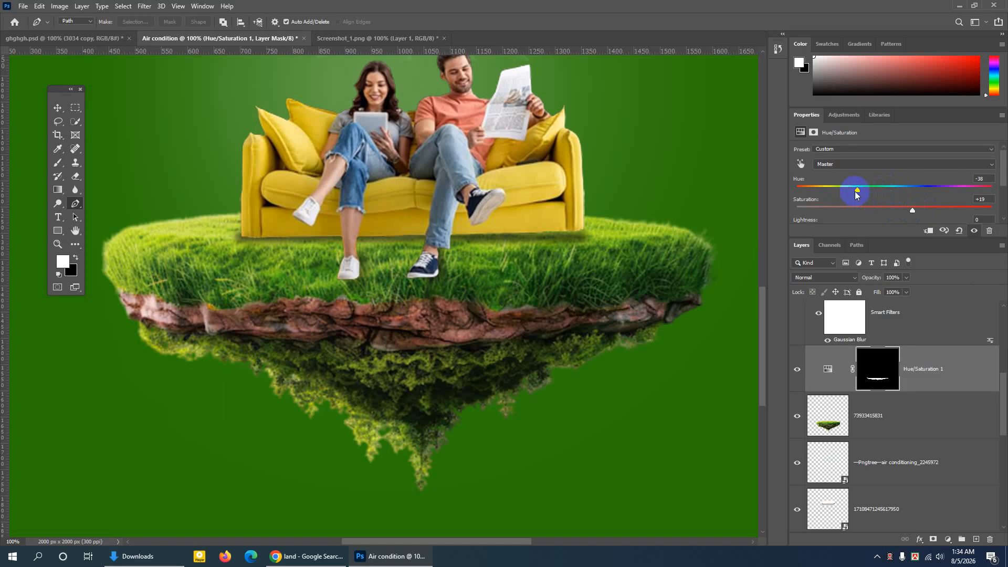
{"action": "left_click_drag", "start_coordinate": [855, 192], "coordinate": [854, 195]}
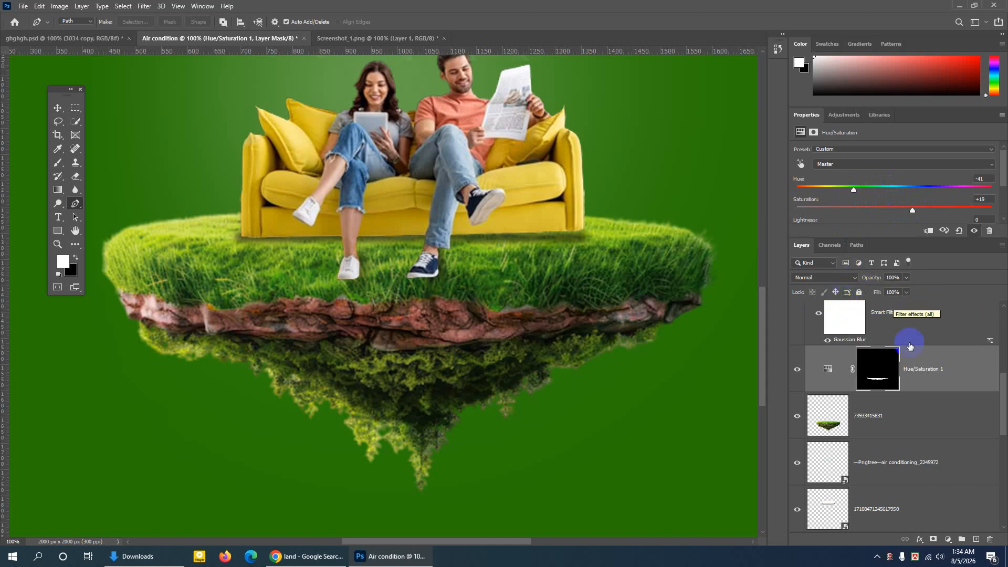
Try a Color Balance adjustment above the Hue/Saturation layer, shifting the midtones to +13 red
{"action": "left_click", "coordinate": [953, 368]}
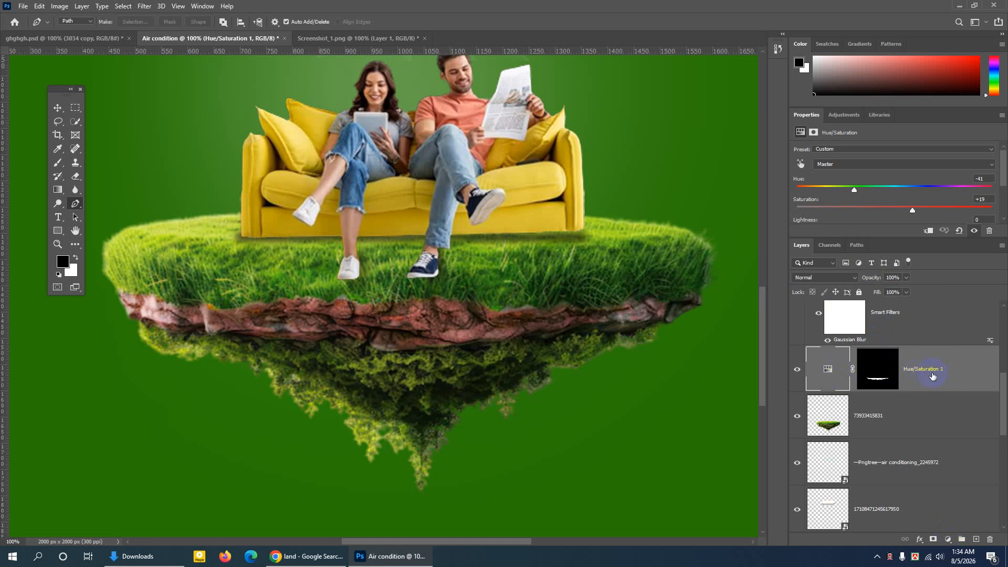
{"action": "left_click", "coordinate": [950, 539]}
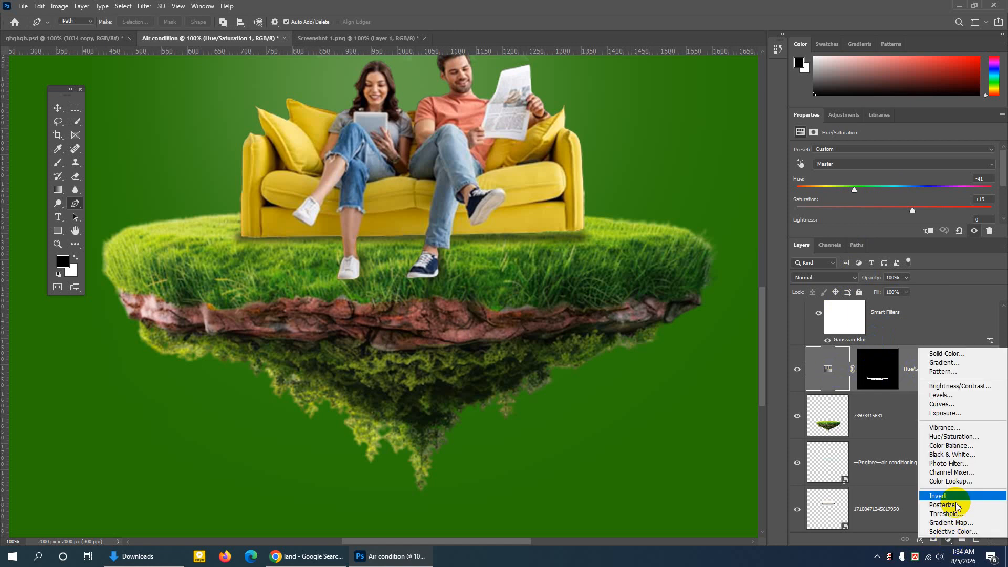
{"action": "left_click", "coordinate": [943, 446]}
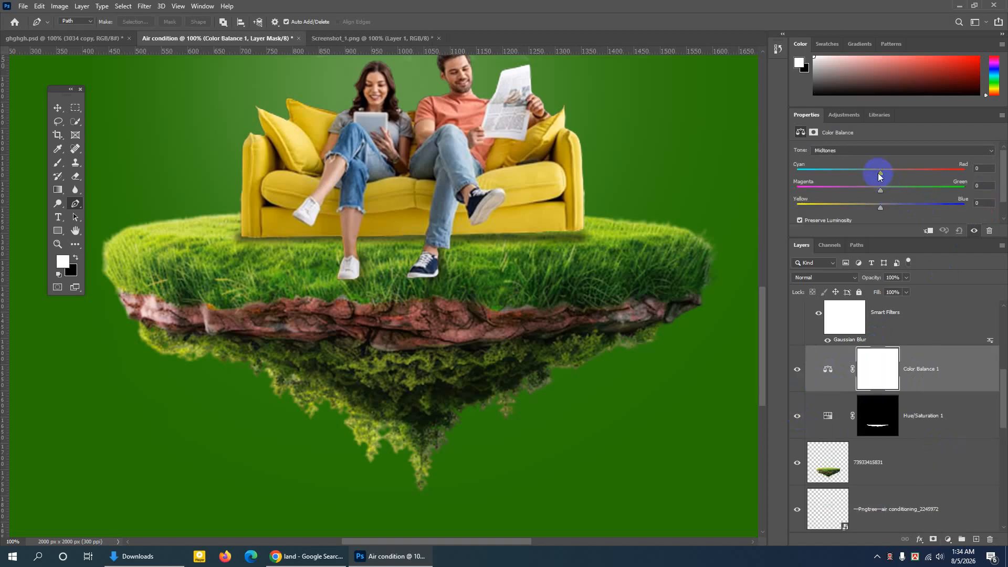
{"action": "left_click_drag", "start_coordinate": [880, 176], "coordinate": [891, 176]}
{"action": "left_click_drag", "start_coordinate": [890, 170], "coordinate": [891, 171]}
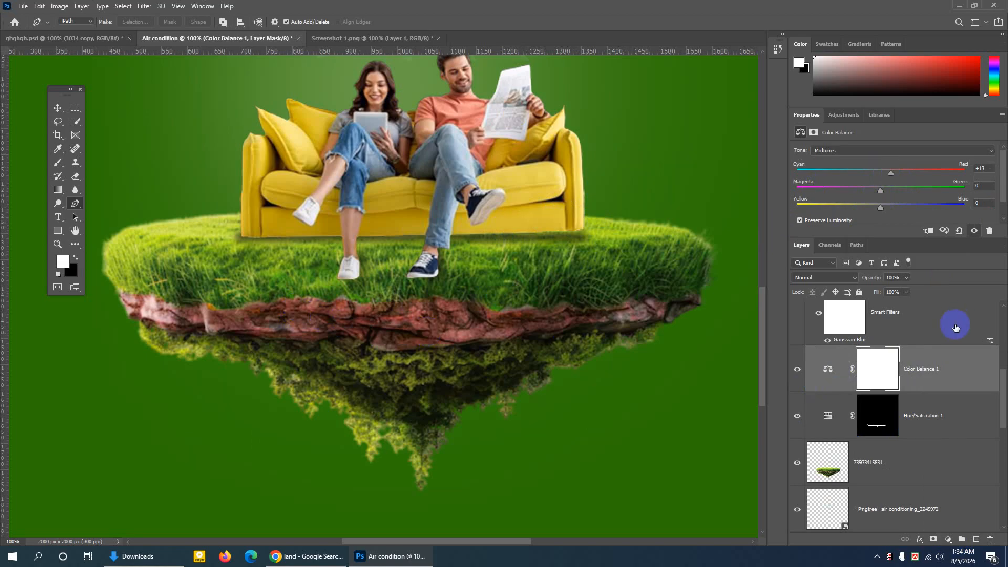
Undo the red midtone shift and delete the Color Balance adjustment layer
{"action": "key", "text": "ctrl+z"}
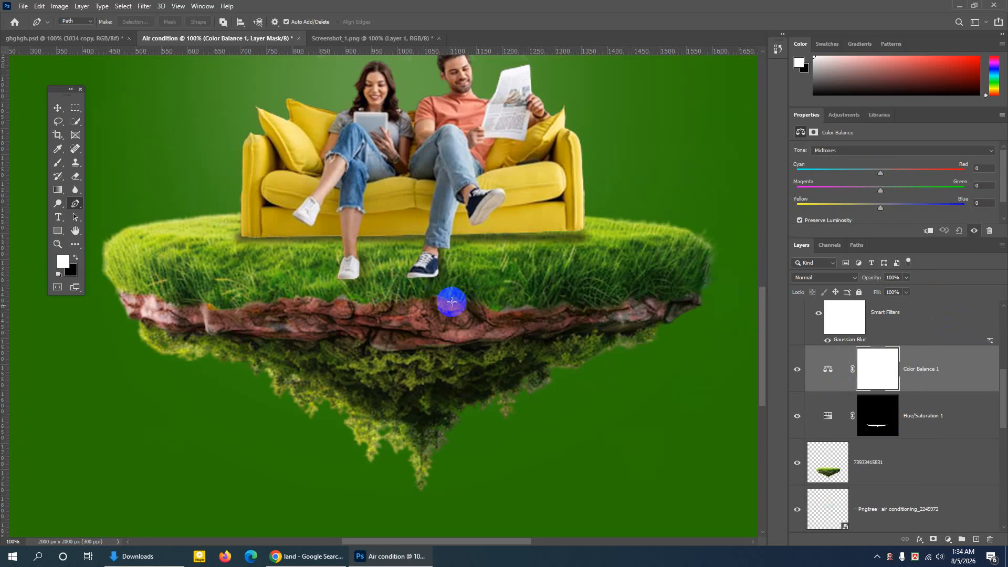
{"action": "left_click", "coordinate": [871, 363]}
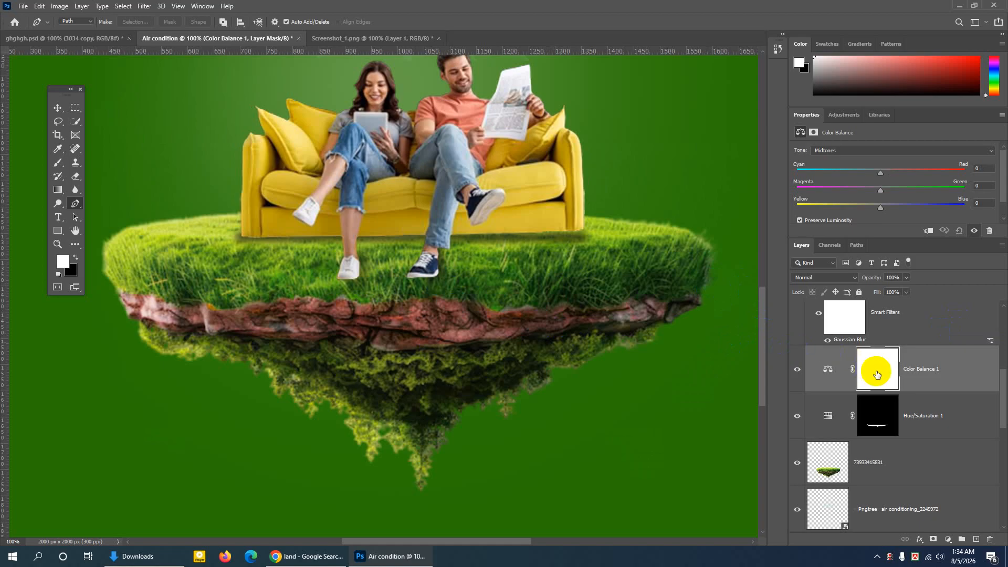
{"action": "left_click", "coordinate": [900, 368]}
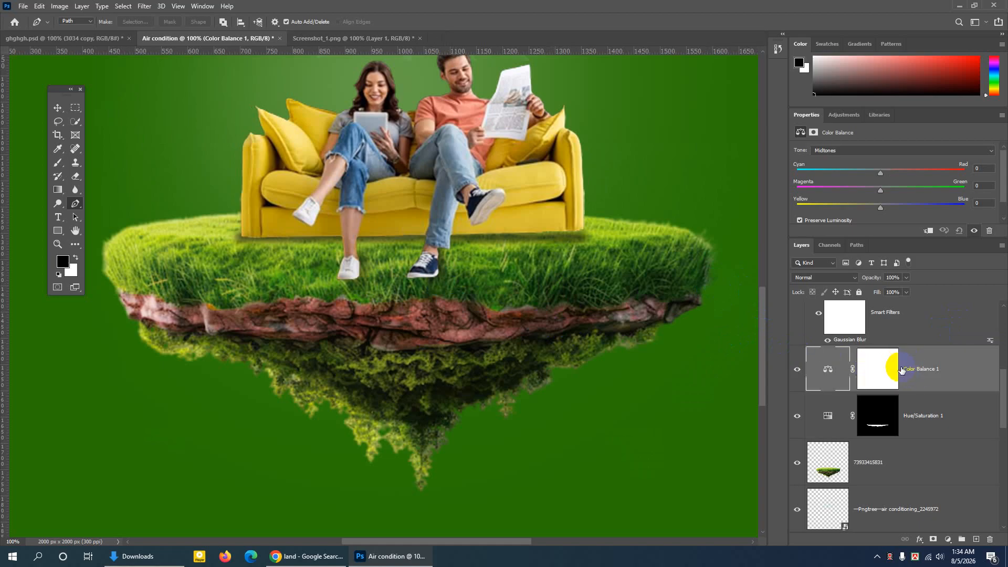
{"action": "left_click", "coordinate": [989, 540]}
{"action": "left_click", "coordinate": [462, 206]}
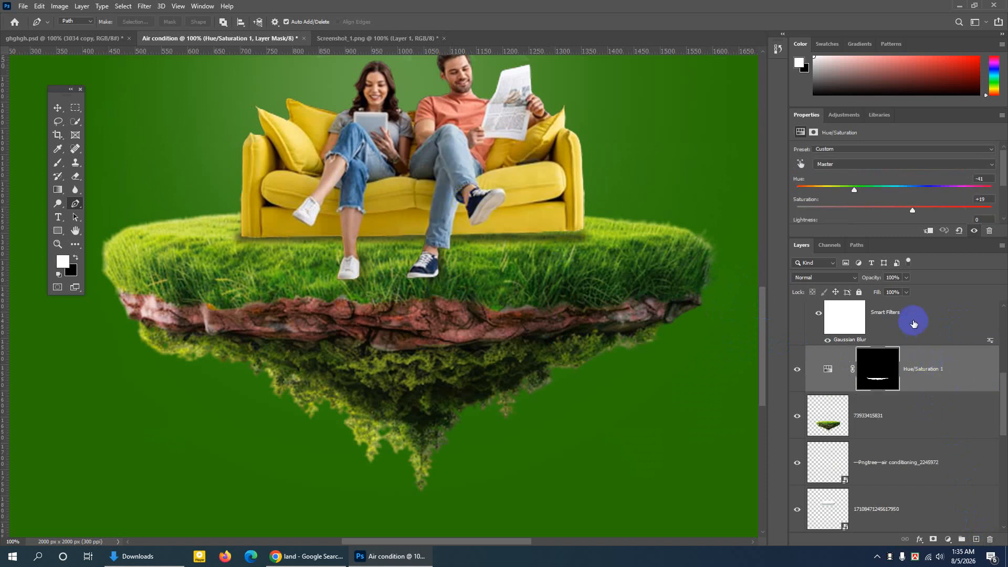
Compare the rock band with and without its Hue/Saturation layer, and strengthen the tint to Hue -60 and Saturation +36
{"action": "left_click", "coordinate": [795, 373]}
{"action": "left_click", "coordinate": [795, 373]}
{"action": "left_click_drag", "start_coordinate": [912, 210], "coordinate": [929, 208]}
Burn along the rock band's edges on the Hue/Saturation mask, using an 83 px brush with 0% hardness, Midtones range and 50% exposure
{"action": "left_click", "coordinate": [58, 206]}
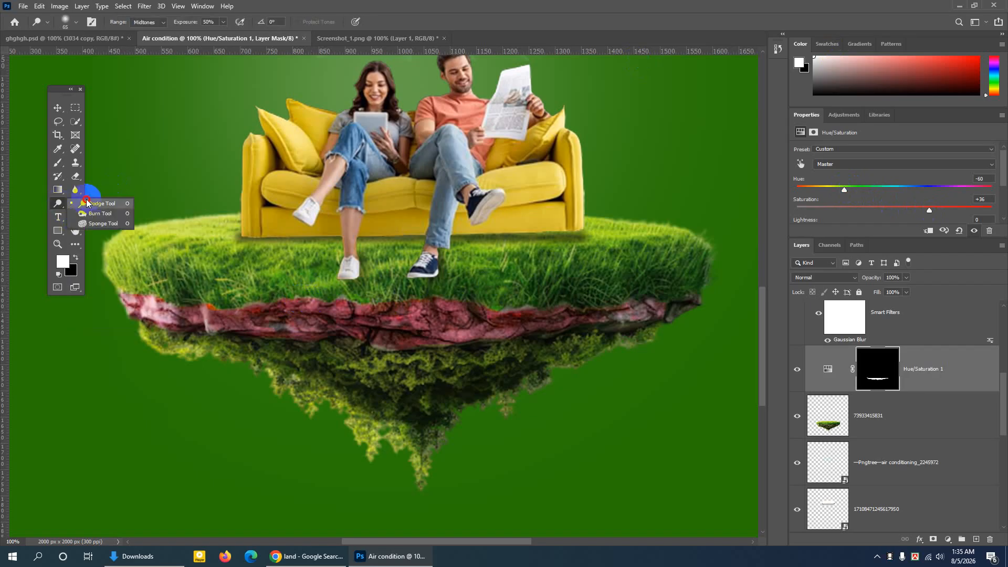
{"action": "left_click", "coordinate": [103, 213]}
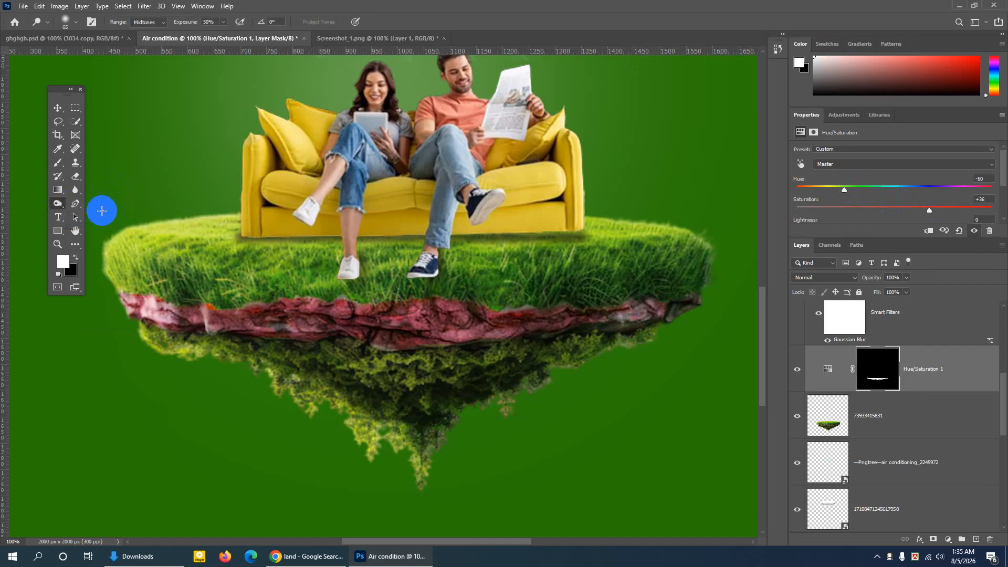
{"action": "mouse_move", "coordinate": [153, 296]}
{"action": "left_mouse_down"}
{"action": "mouse_move", "coordinate": [225, 310]}
{"action": "mouse_move", "coordinate": [284, 298]}
{"action": "left_mouse_up"}
{"action": "right_click", "coordinate": [284, 299]}
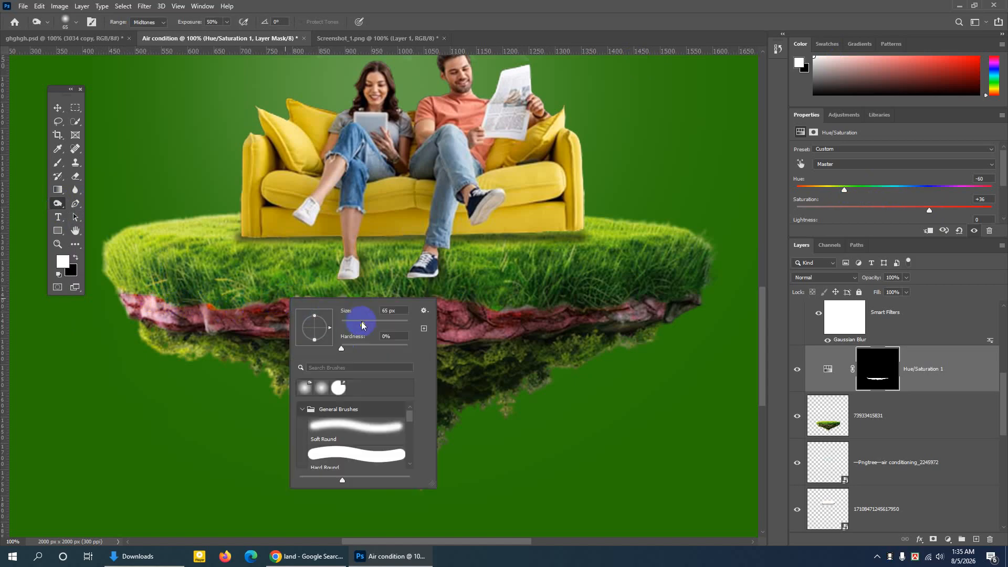
{"action": "left_click_drag", "start_coordinate": [347, 351], "coordinate": [347, 349]}
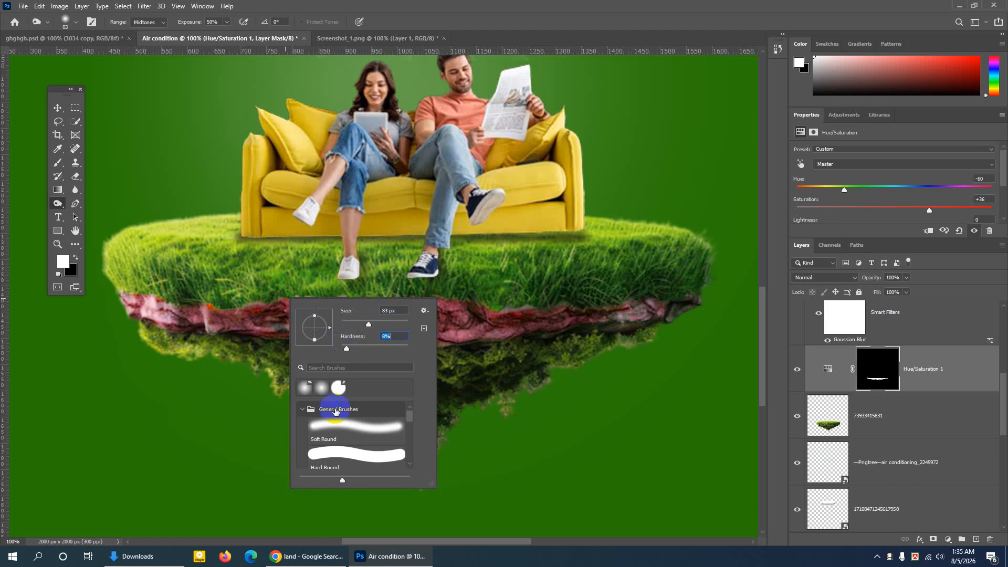
{"action": "left_click", "coordinate": [323, 389]}
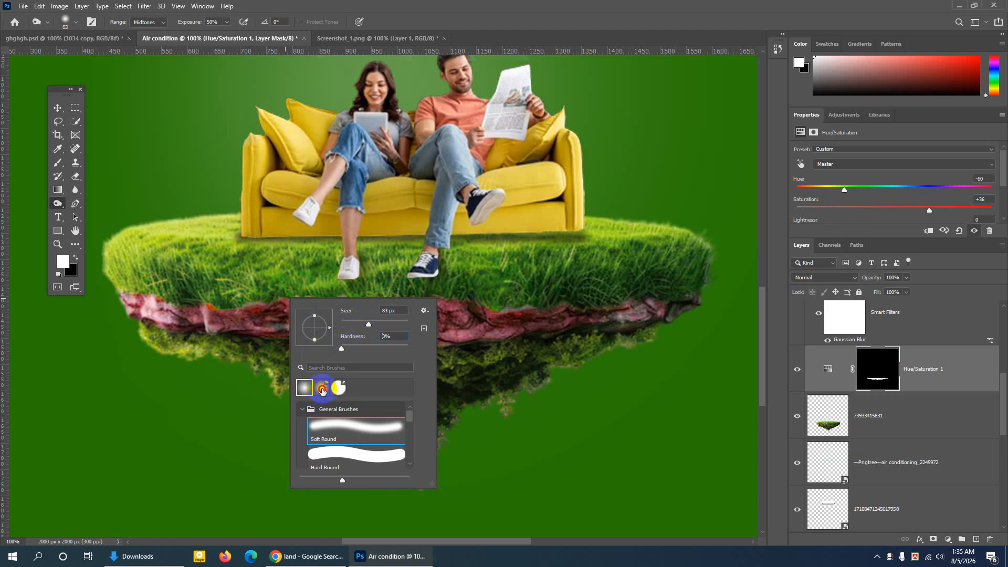
{"action": "left_click", "coordinate": [322, 391]}
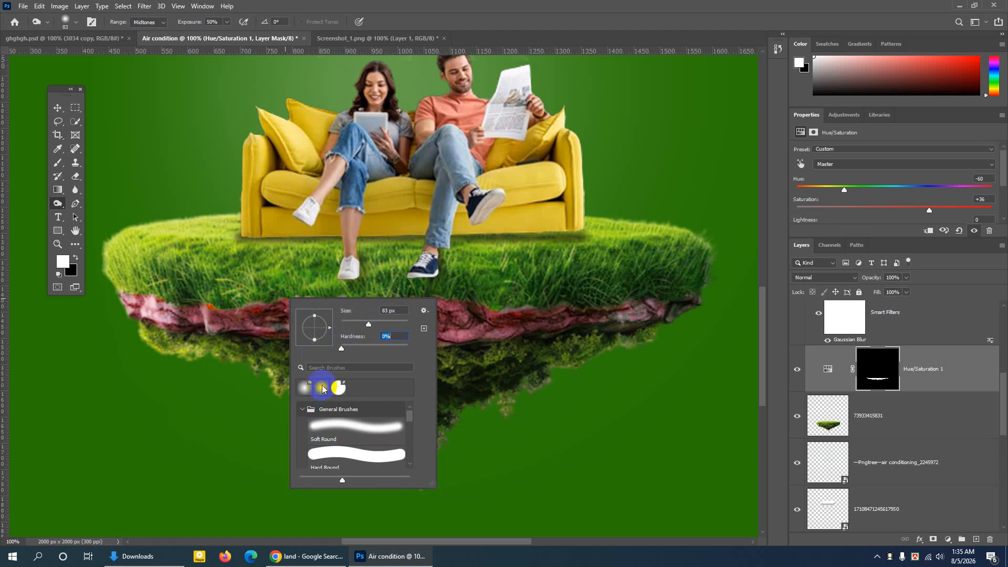
{"action": "left_click", "coordinate": [285, 299]}
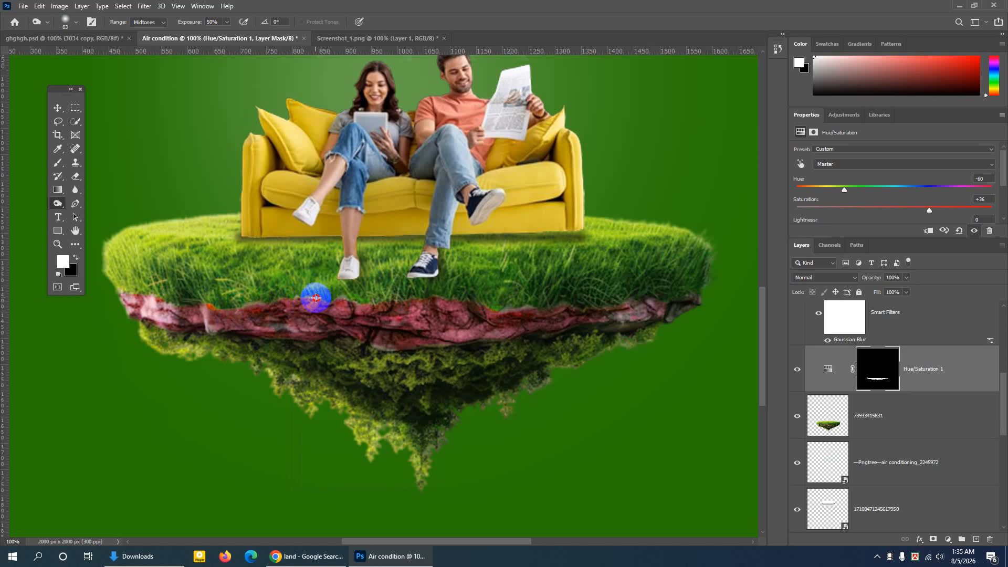
{"action": "mouse_move", "coordinate": [301, 296]}
{"action": "left_mouse_down"}
{"action": "mouse_move", "coordinate": [567, 306]}
{"action": "mouse_move", "coordinate": [597, 334]}
{"action": "mouse_move", "coordinate": [374, 345]}
{"action": "left_mouse_up"}
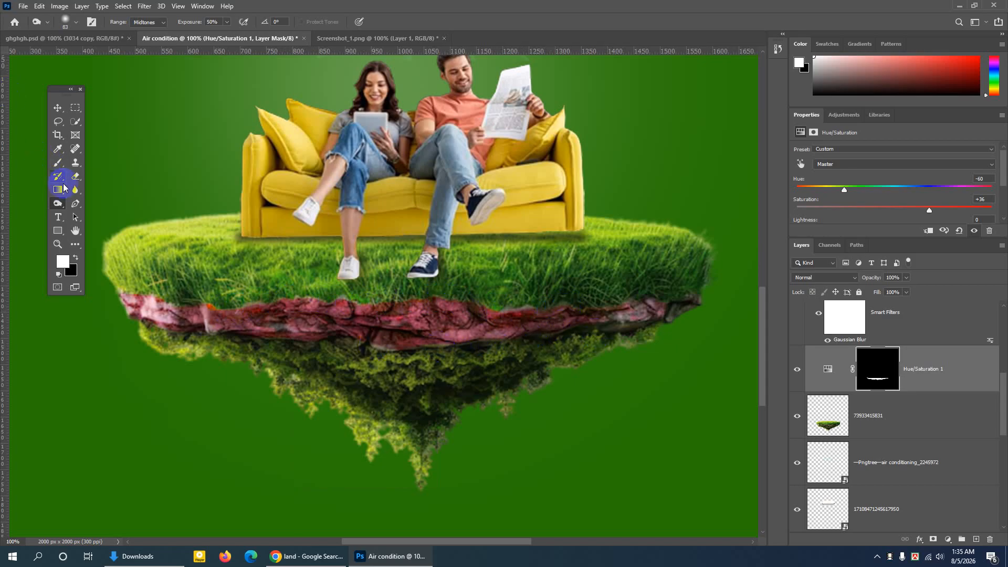
Blur the rock mask's upper edge at the island's left part with the Blur tool at 50% strength
{"action": "left_click_drag", "start_coordinate": [76, 193], "coordinate": [111, 194]}
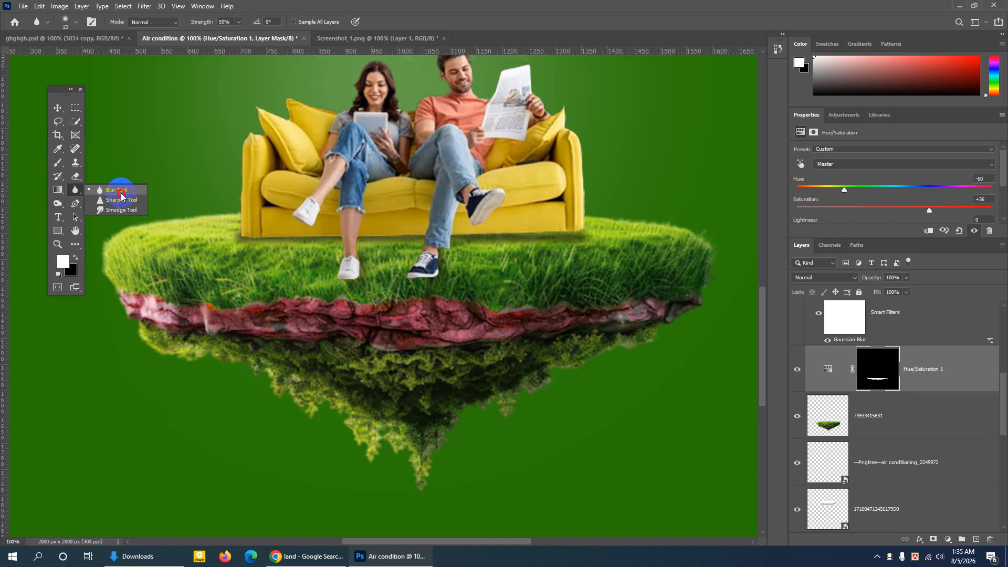
{"action": "left_click", "coordinate": [125, 193]}
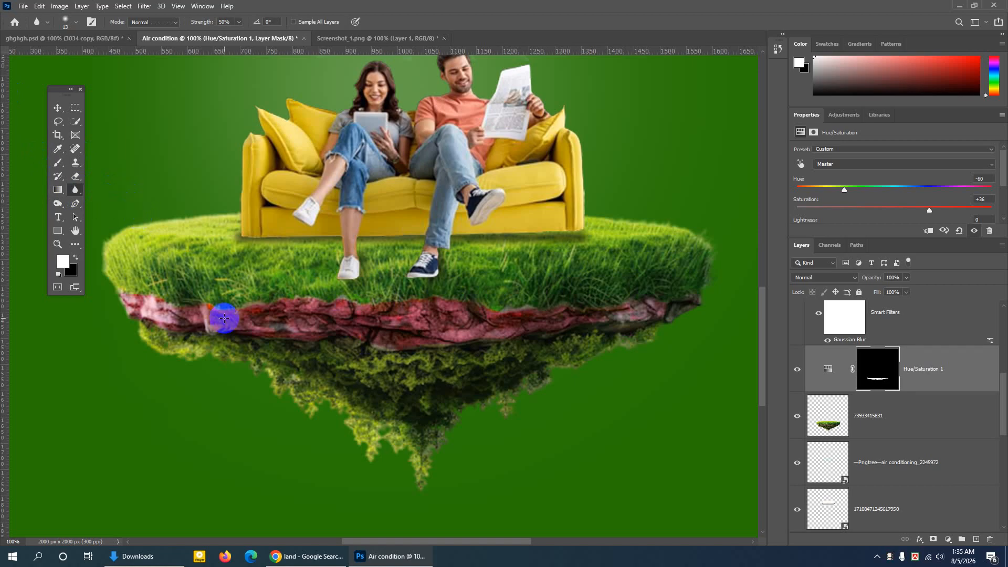
{"action": "mouse_move", "coordinate": [143, 297]}
{"action": "left_mouse_down"}
{"action": "mouse_move", "coordinate": [227, 308]}
{"action": "mouse_move", "coordinate": [259, 299]}
{"action": "left_mouse_up"}
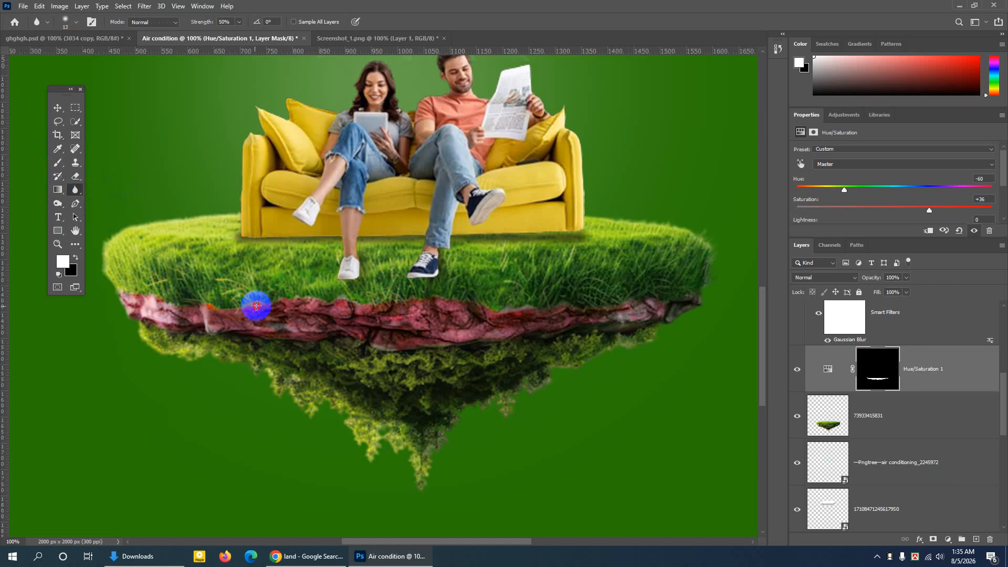
Burn the Hue/Saturation mask along the rock band's upper edge at the island's left part, using Midtones range and 50% exposure
{"action": "left_click", "coordinate": [58, 204]}
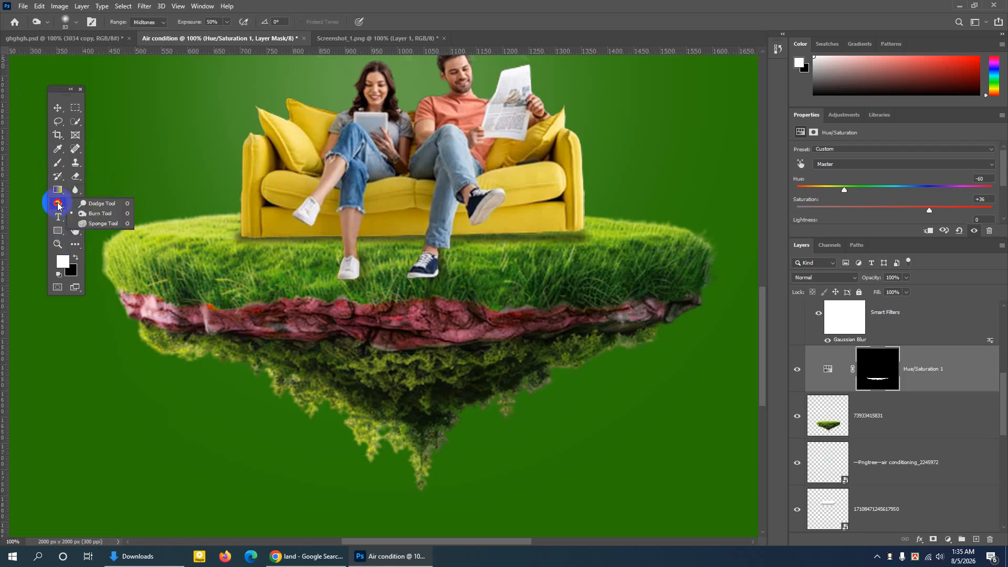
{"action": "left_click", "coordinate": [93, 214]}
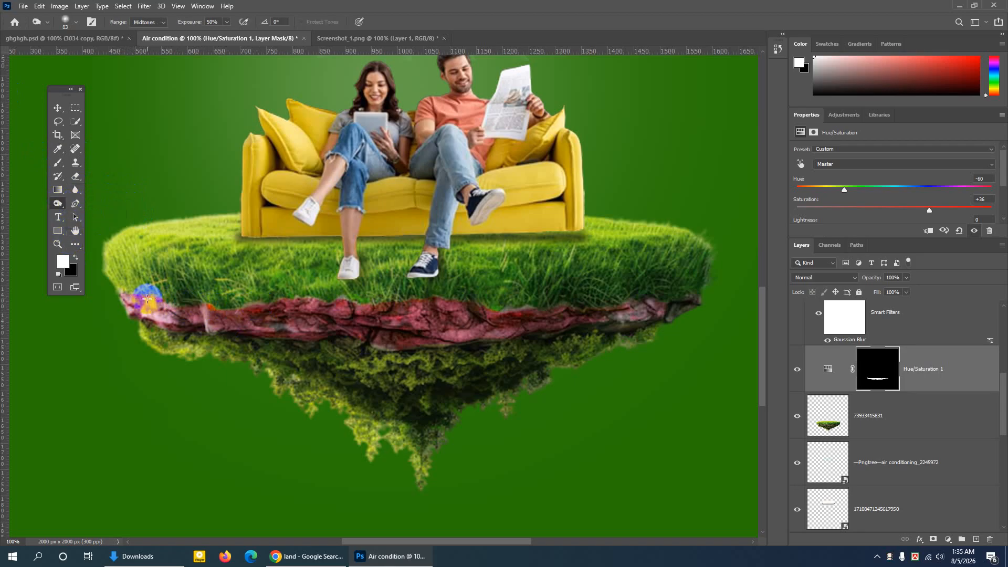
{"action": "left_click_drag", "start_coordinate": [156, 298], "coordinate": [275, 306]}
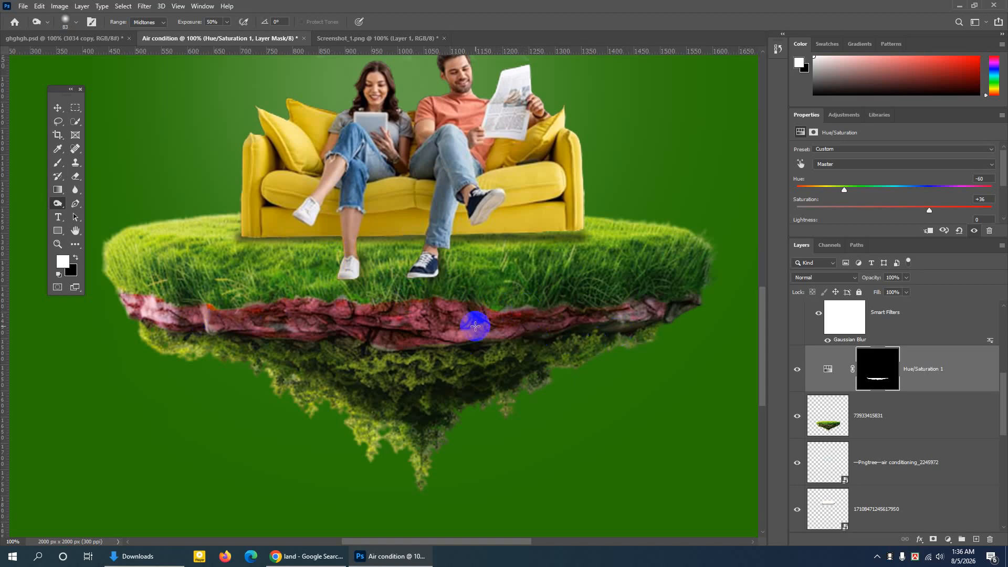
Compare the rock band with and without its Hue/Saturation layer, and reduce that layer's opacity to 40%
{"action": "scroll", "coordinate": [475, 327], "scroll_direction": "down", "scroll_amount": 3}
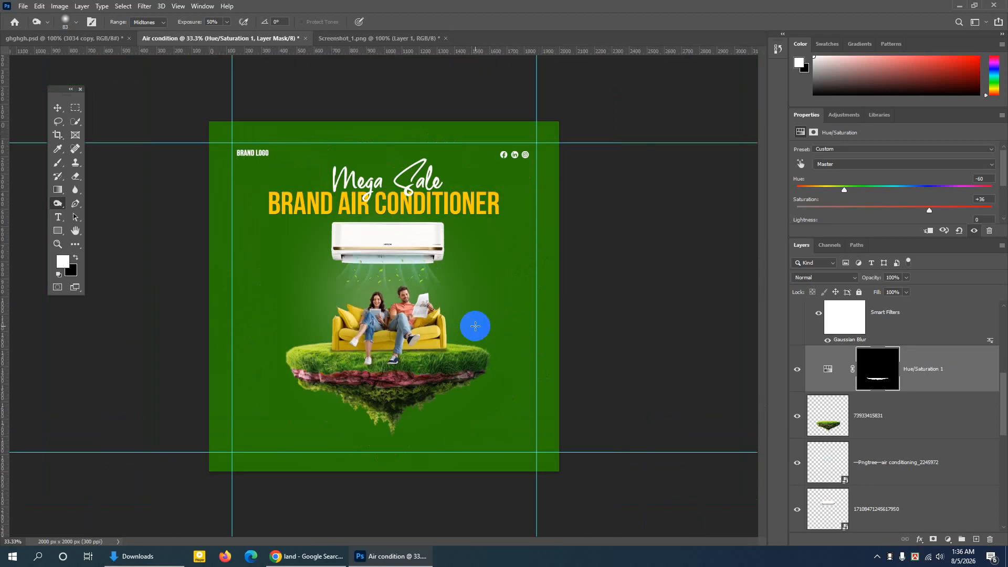
{"action": "scroll", "coordinate": [475, 327], "scroll_direction": "up", "scroll_amount": 2}
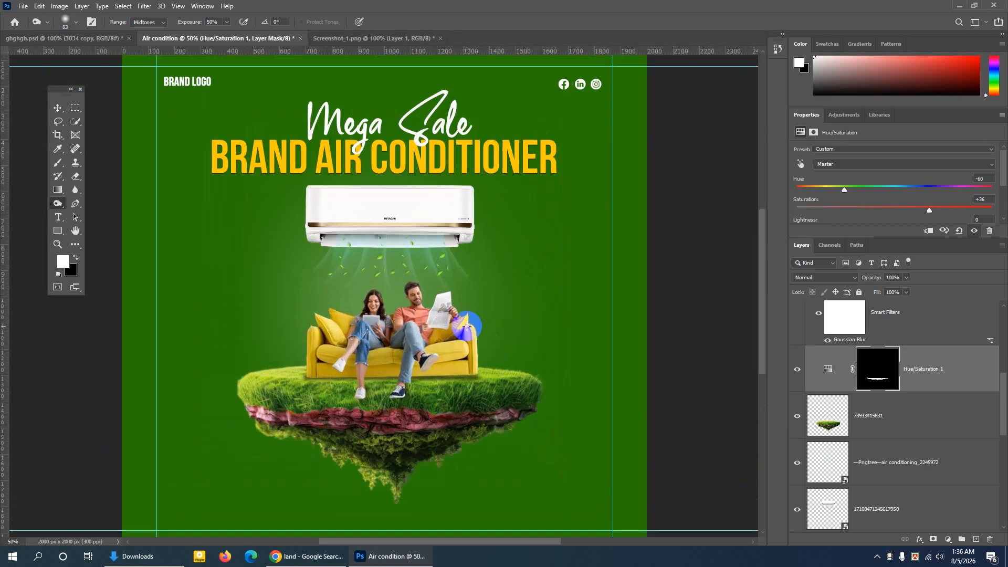
{"action": "scroll", "coordinate": [506, 357], "scroll_direction": "down", "scroll_amount": 1}
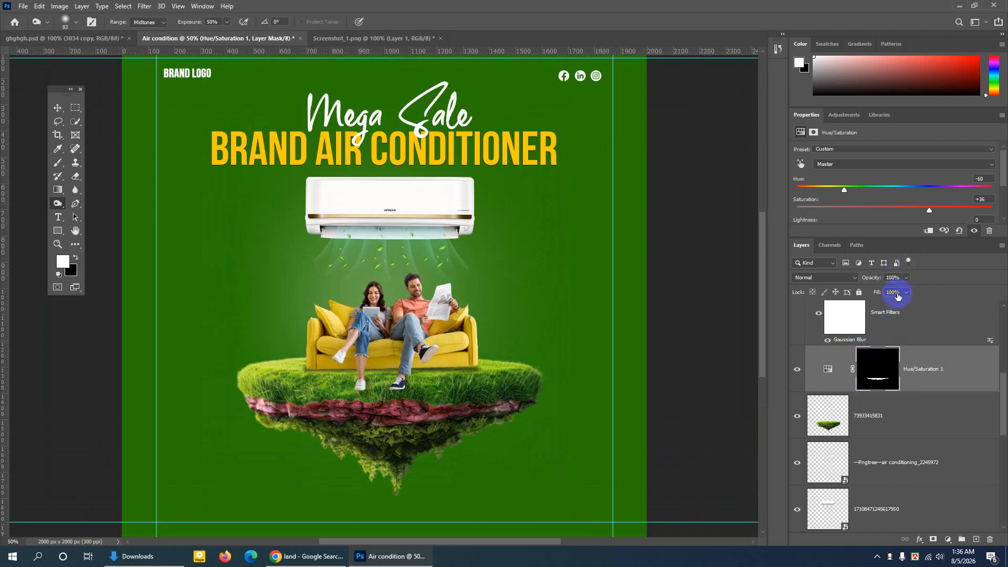
{"action": "left_click", "coordinate": [798, 369]}
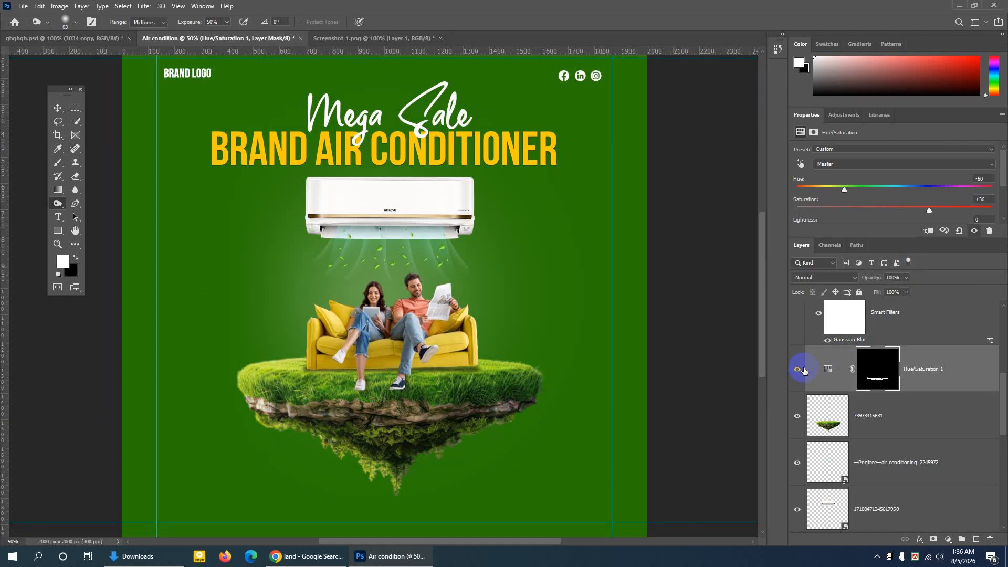
{"action": "left_click", "coordinate": [798, 369]}
{"action": "left_click", "coordinate": [907, 278]}
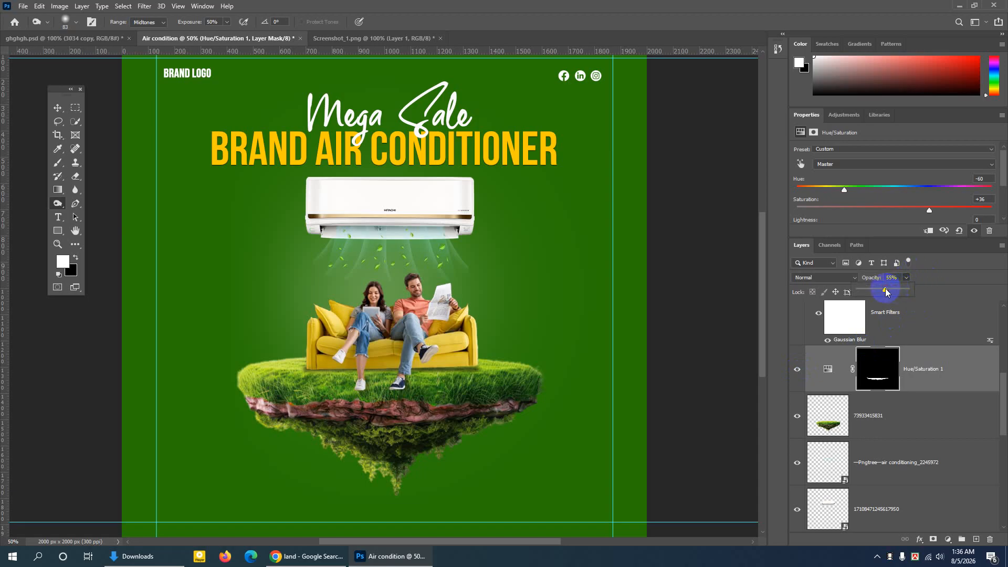
{"action": "left_click_drag", "start_coordinate": [870, 291], "coordinate": [874, 293]}
Activate the Move tool and switch to the reference poster document ghghgh.psd to view its layout
{"action": "key", "text": "ctrl+minus"}
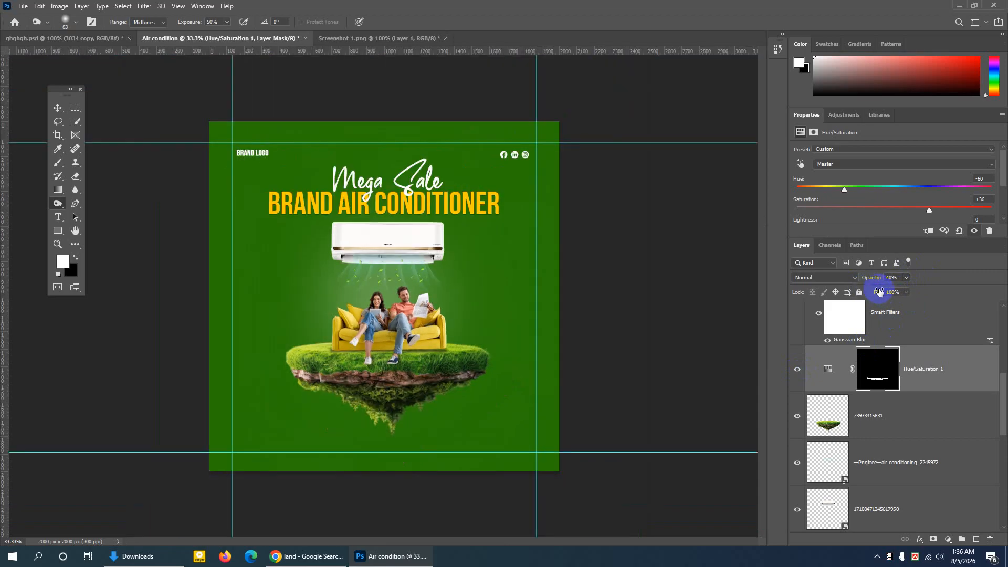
{"action": "left_click", "coordinate": [57, 108]}
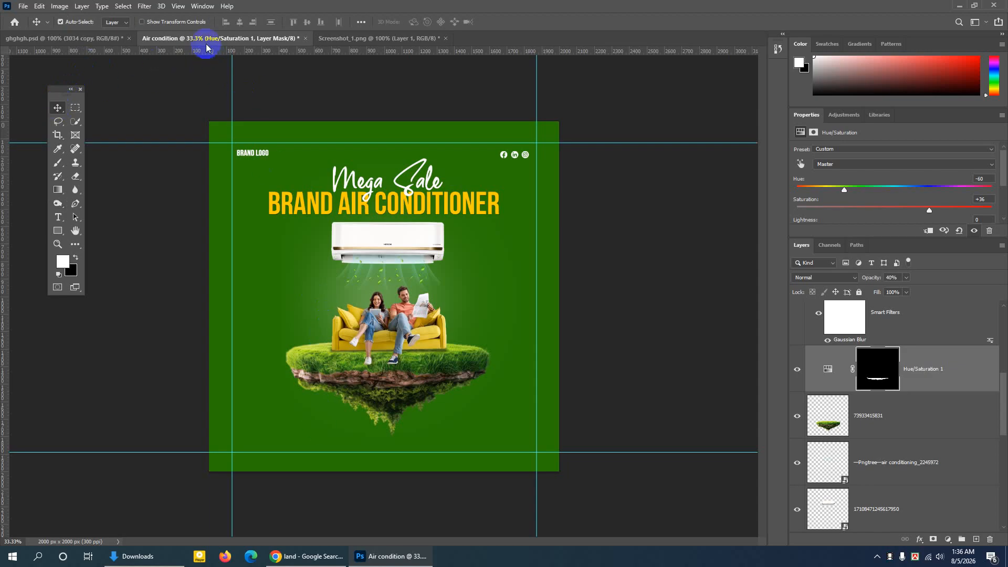
{"action": "left_click", "coordinate": [102, 39]}
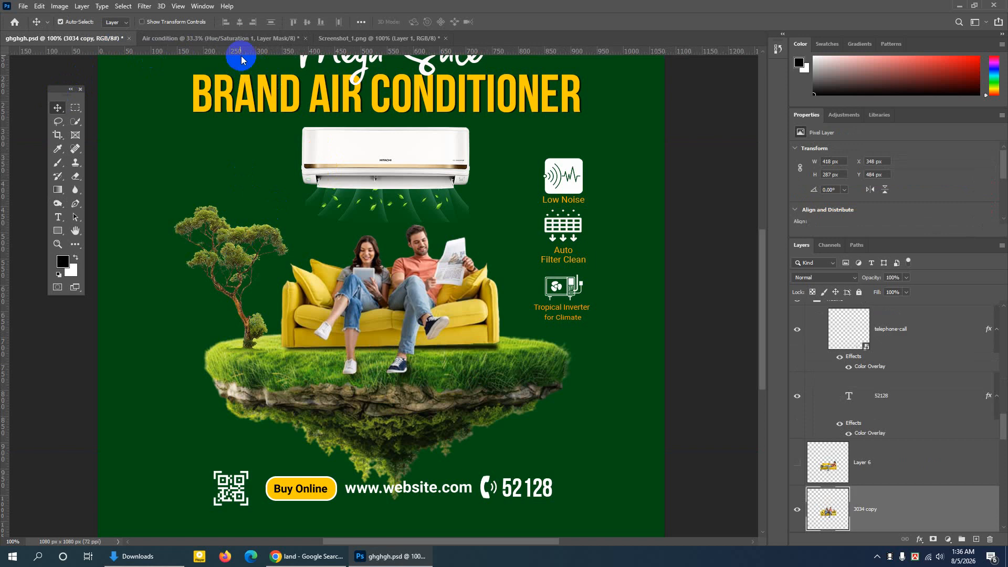
Bring up the Air condition document, switch to Chrome, search for PNG EGG in a new tab and open the PNGEgg site
{"action": "left_click", "coordinate": [229, 38]}
{"action": "left_click", "coordinate": [302, 556]}
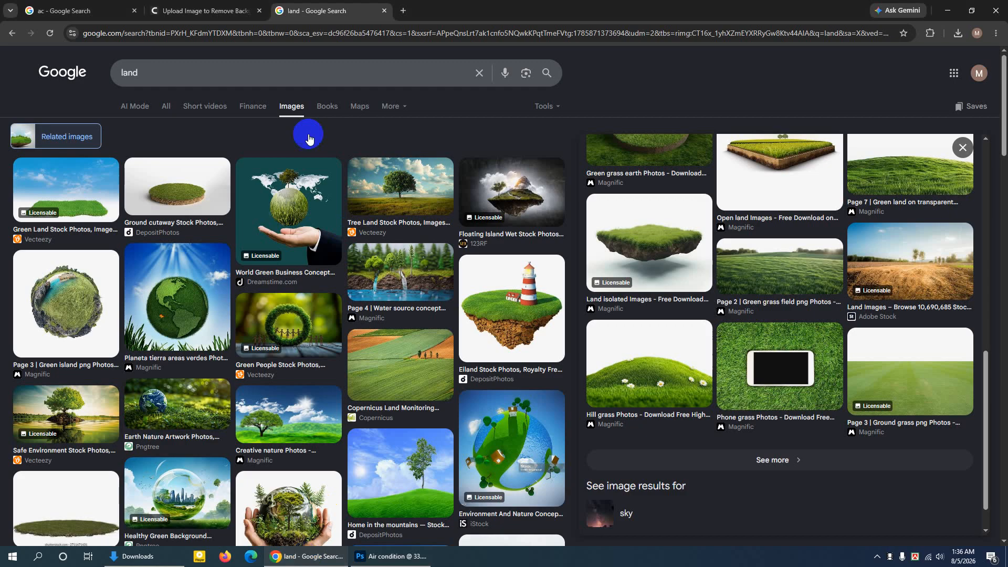
{"action": "left_click", "coordinate": [402, 10]}
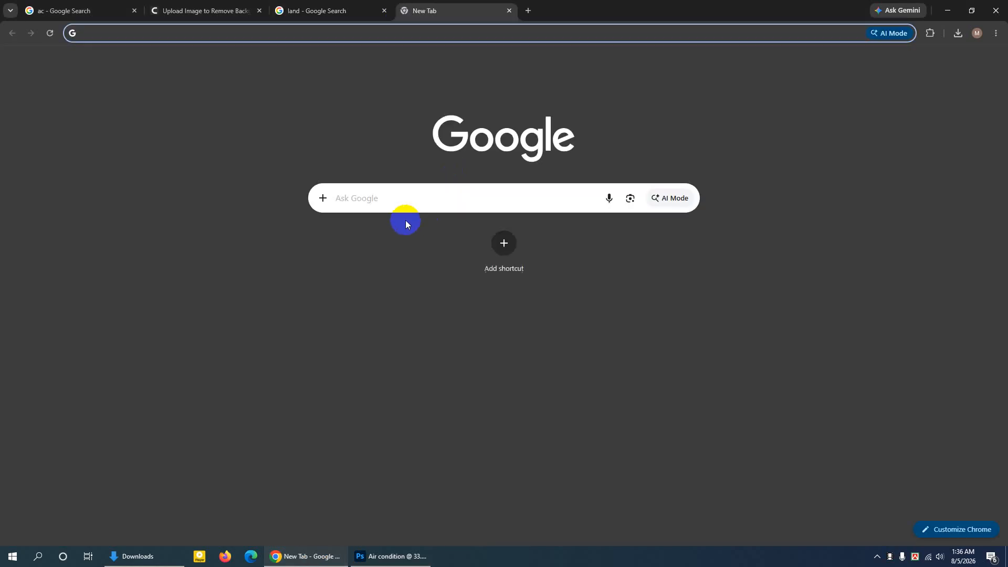
{"action": "left_click", "coordinate": [390, 196]}
{"action": "type", "text": "P"}
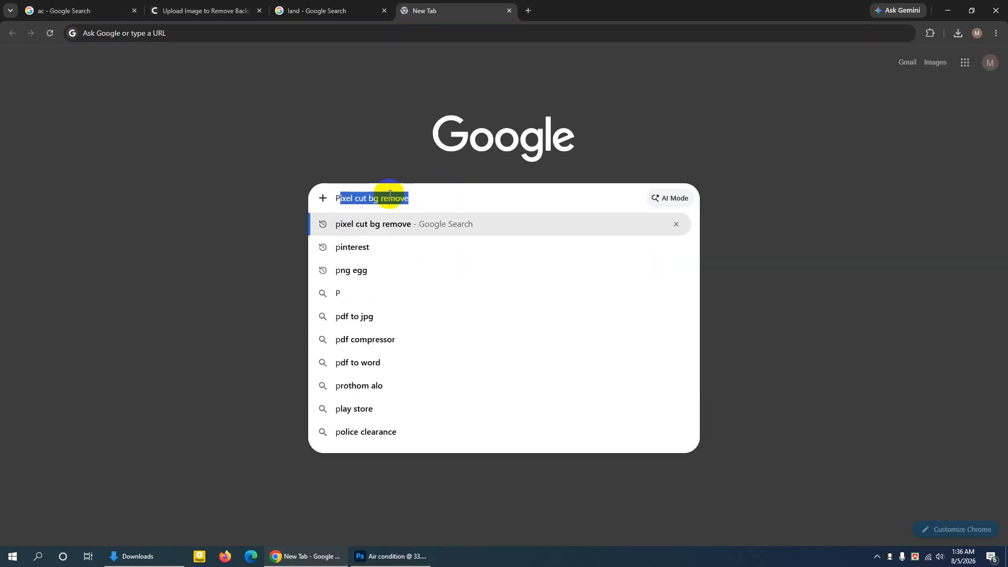
{"action": "type", "text": "NG EGG"}
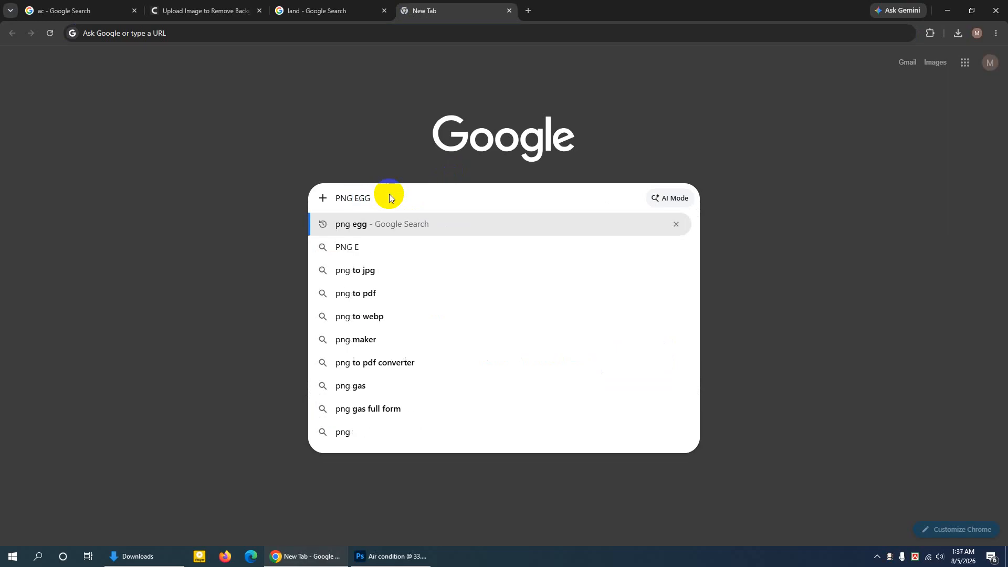
{"action": "key", "text": "Return"}
{"action": "left_click", "coordinate": [204, 167]}
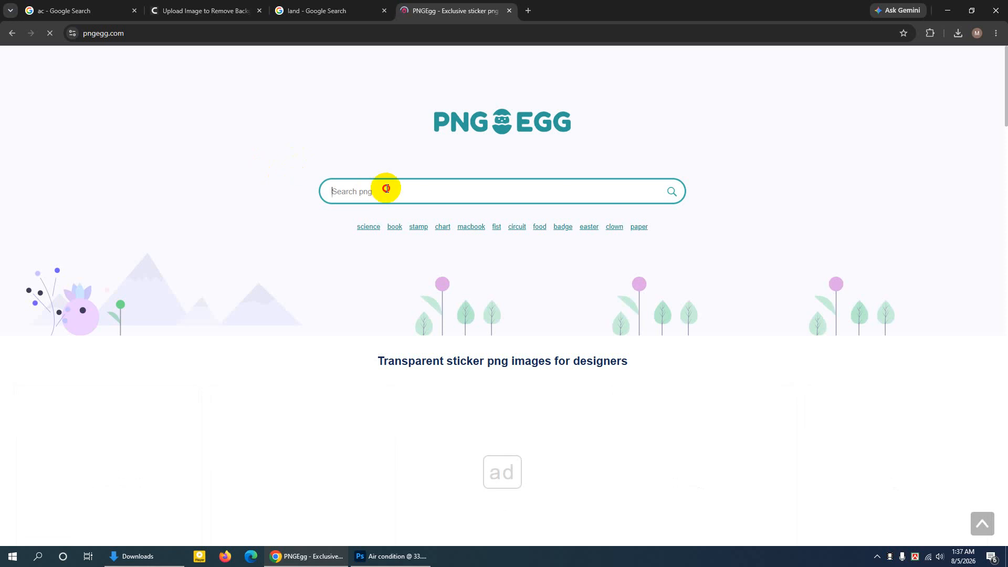
Search PNGEgg for TREE and open the leaning green-leafed tree with a bush at its base
{"action": "left_click", "coordinate": [387, 189]}
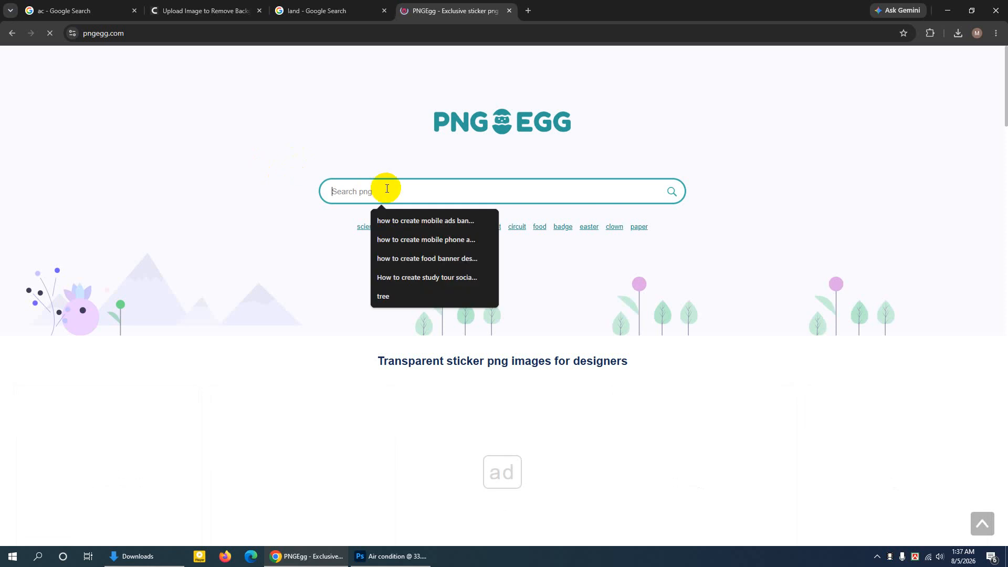
{"action": "type", "text": "TREE"}
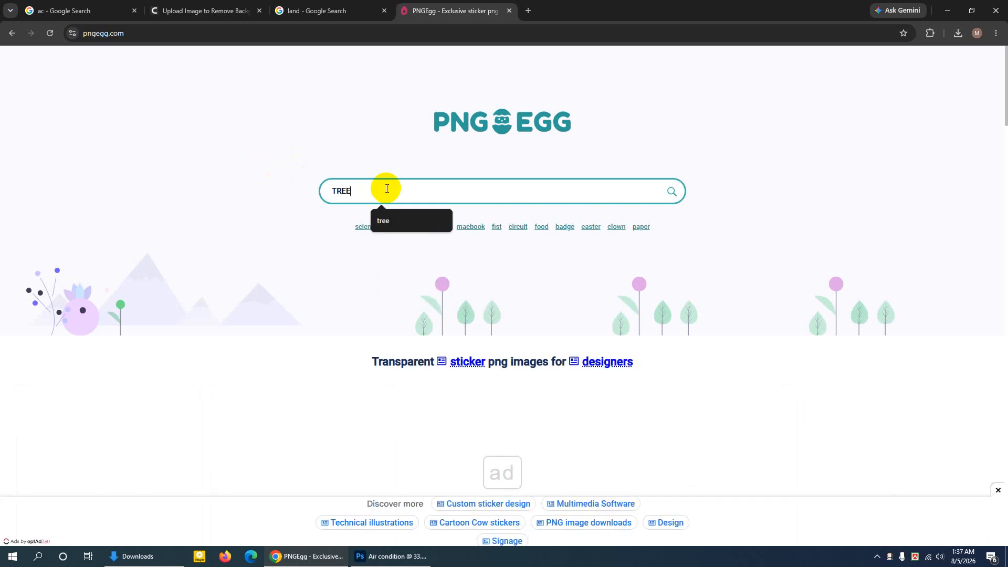
{"action": "key", "text": "Return"}
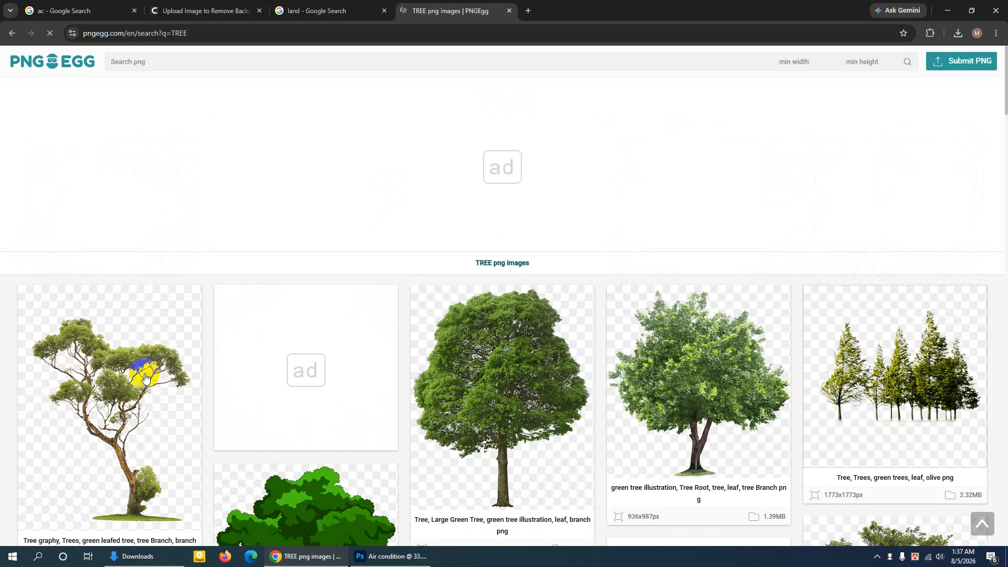
{"action": "scroll", "coordinate": [160, 341], "scroll_direction": "down", "scroll_amount": 2}
{"action": "scroll", "coordinate": [140, 284], "scroll_direction": "down", "scroll_amount": 1}
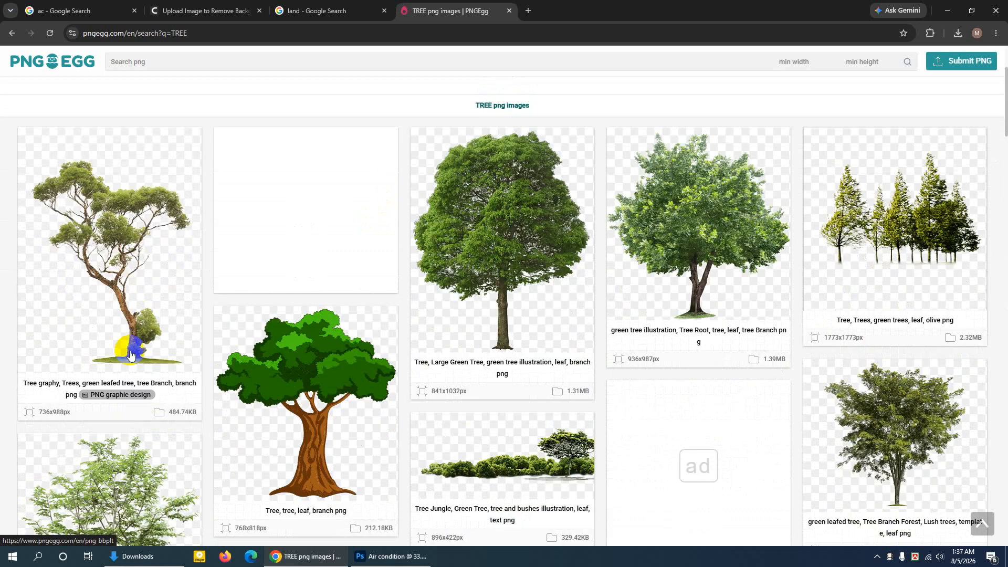
{"action": "left_click", "coordinate": [129, 269]}
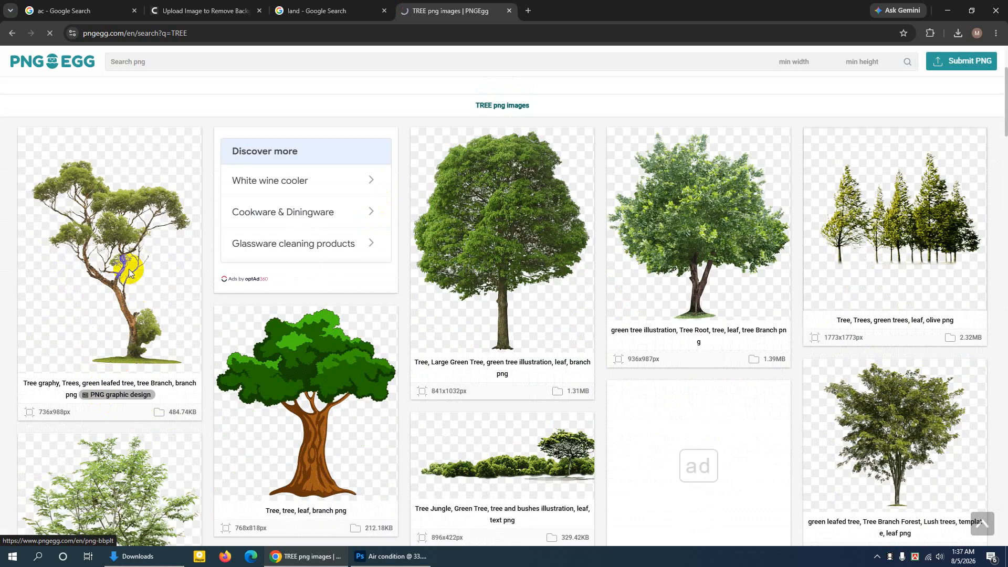
Raise the system volume to 100, continue to the unlock ad on the tree page and close the ad early
{"action": "scroll", "coordinate": [466, 257], "scroll_direction": "down", "scroll_amount": 7}
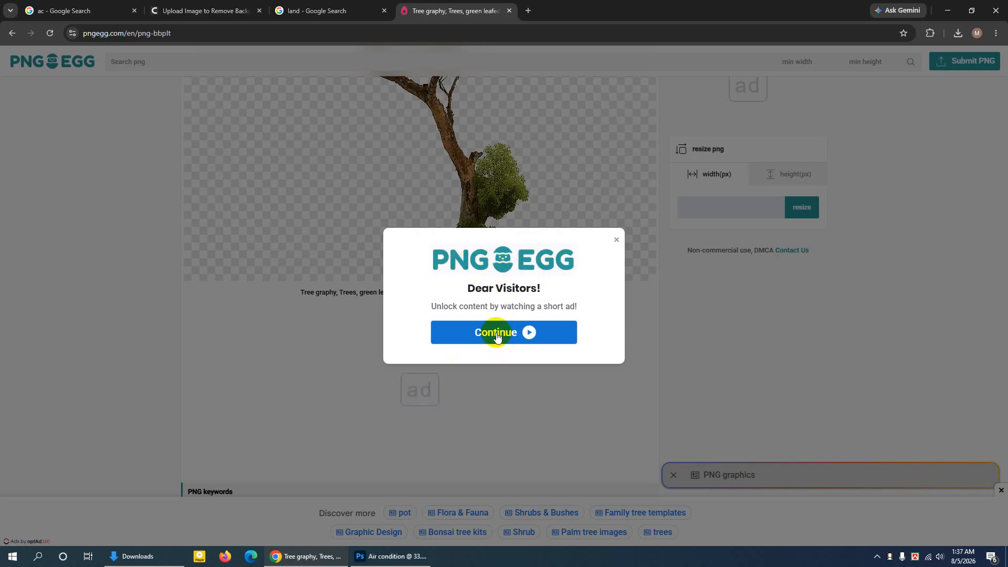
{"action": "left_click", "coordinate": [939, 556]}
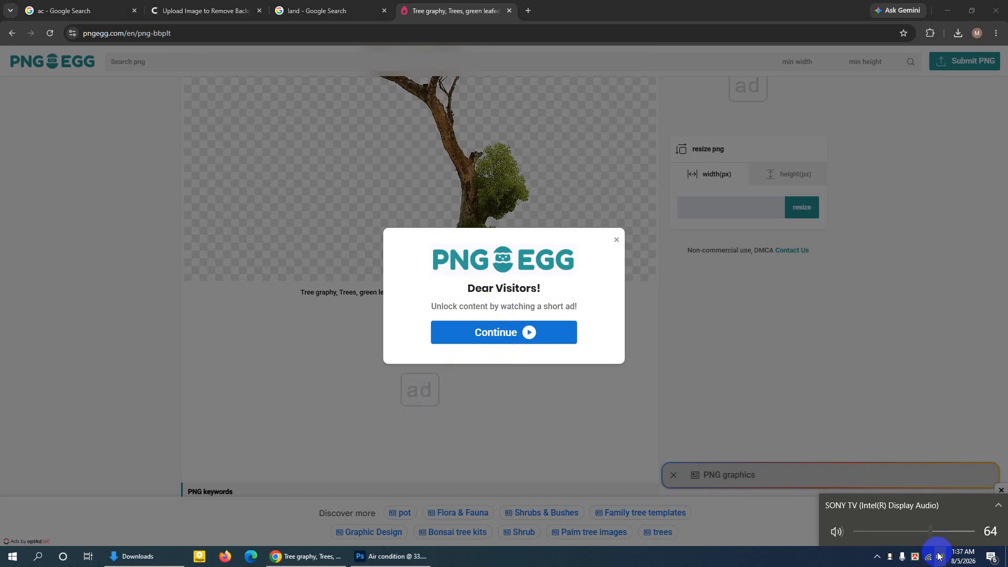
{"action": "left_click", "coordinate": [934, 533]}
{"action": "left_click_drag", "start_coordinate": [929, 533], "coordinate": [974, 533]}
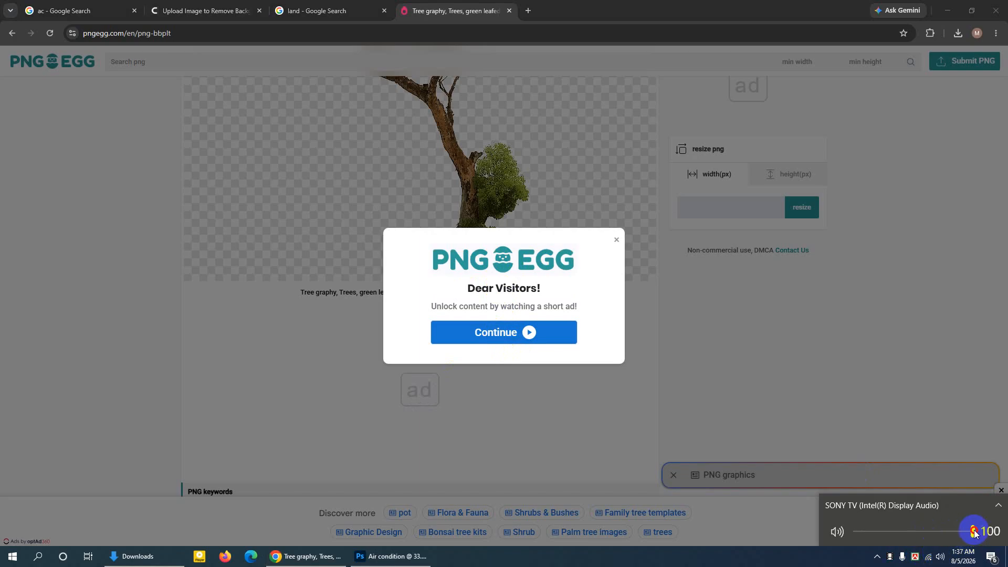
{"action": "left_click", "coordinate": [492, 334]}
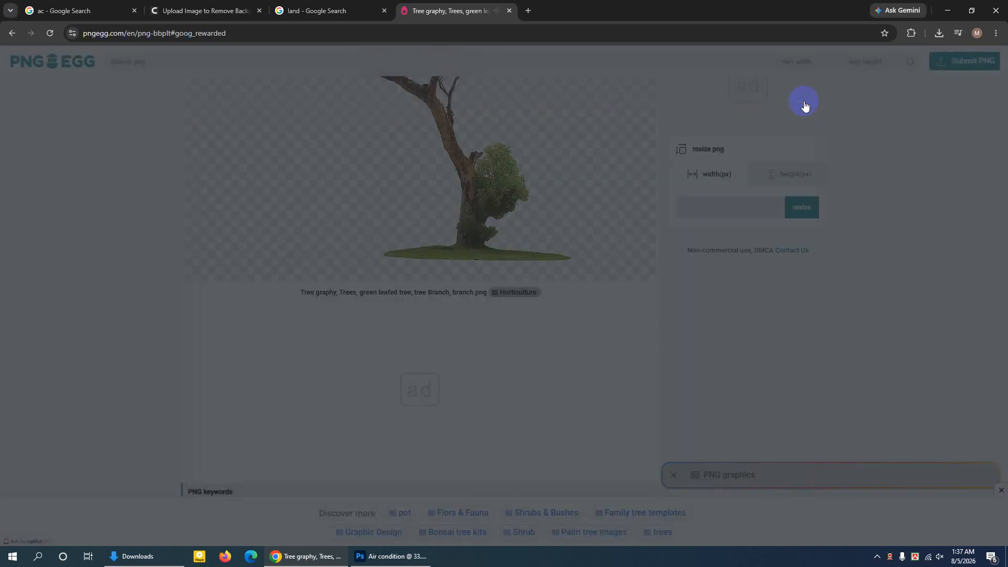
{"action": "left_click", "coordinate": [803, 102]}
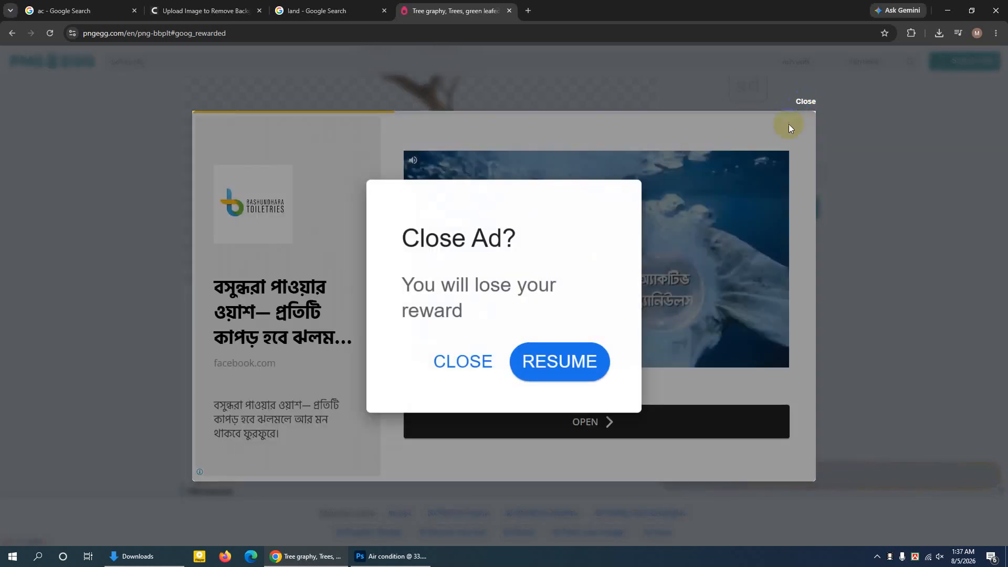
{"action": "left_click", "coordinate": [468, 366]}
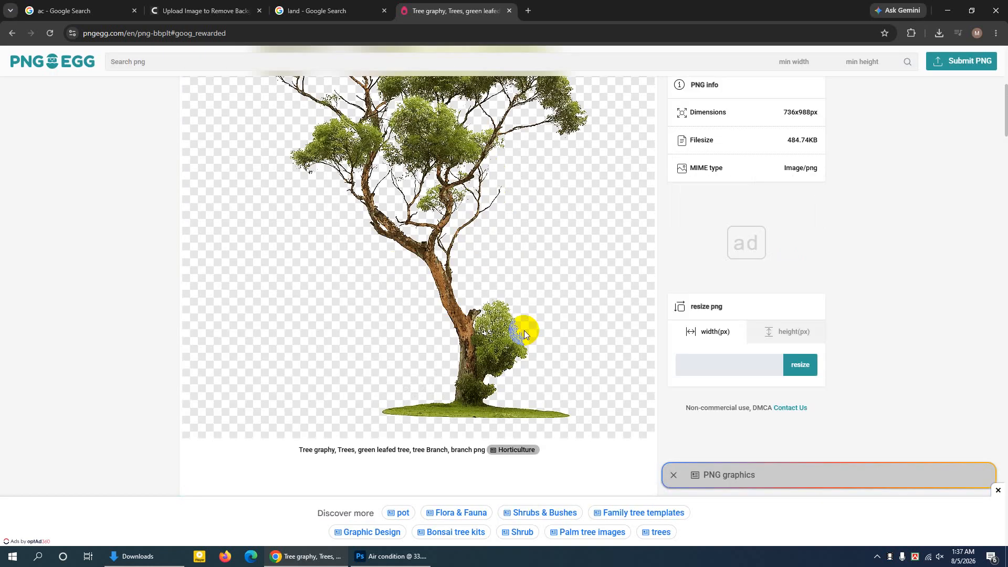
Set the system volume to 85
{"action": "left_click", "coordinate": [940, 556]}
{"action": "left_click_drag", "start_coordinate": [857, 533], "coordinate": [969, 532]}
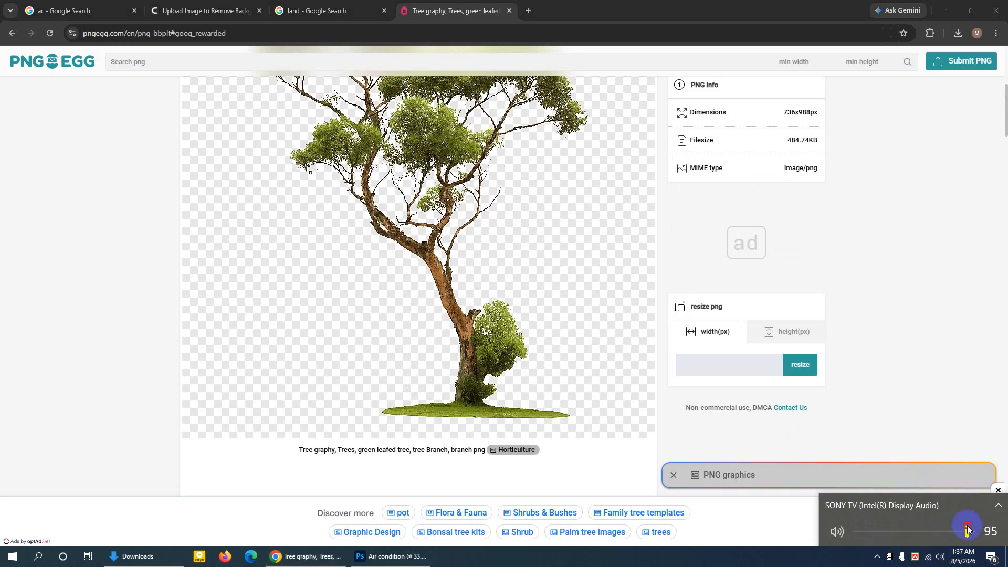
{"action": "scroll", "coordinate": [453, 321], "scroll_direction": "up", "scroll_amount": 2}
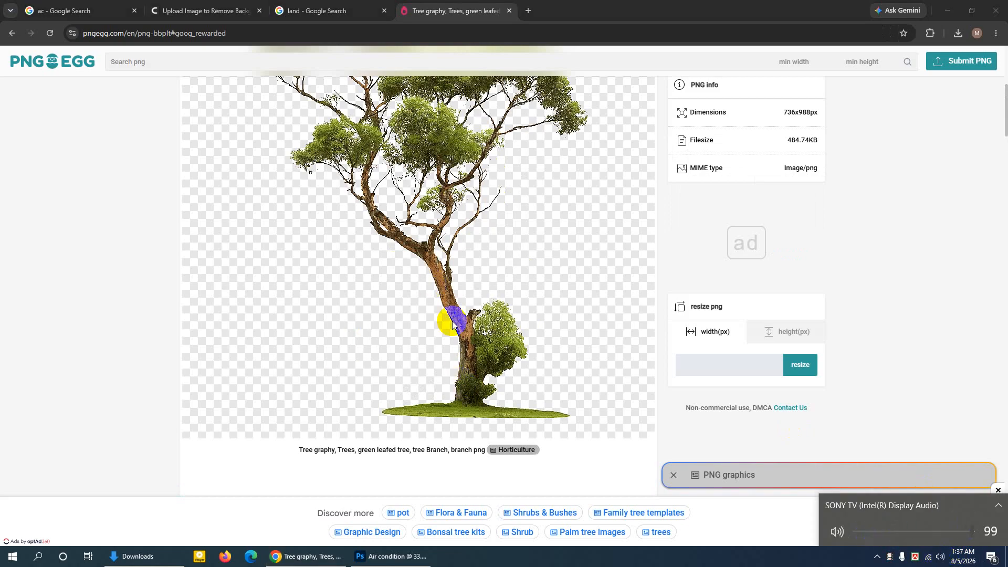
{"action": "scroll", "coordinate": [446, 343], "scroll_direction": "down", "scroll_amount": 3}
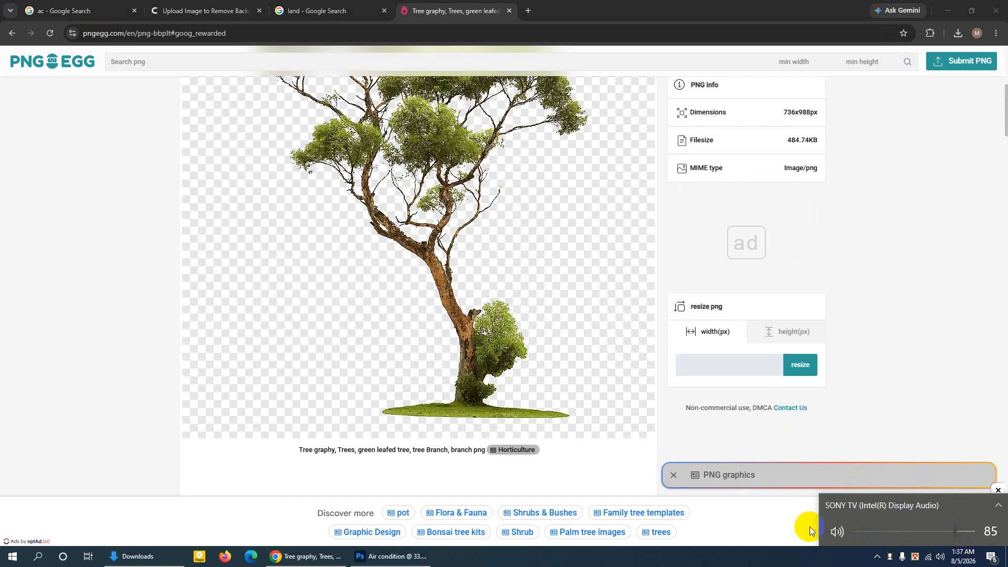
{"action": "left_click", "coordinate": [769, 517]}
Download the tree PNG and show the downloaded file in its folder
{"action": "scroll", "coordinate": [531, 427], "scroll_direction": "down", "scroll_amount": 2}
{"action": "scroll", "coordinate": [531, 426], "scroll_direction": "down", "scroll_amount": 4}
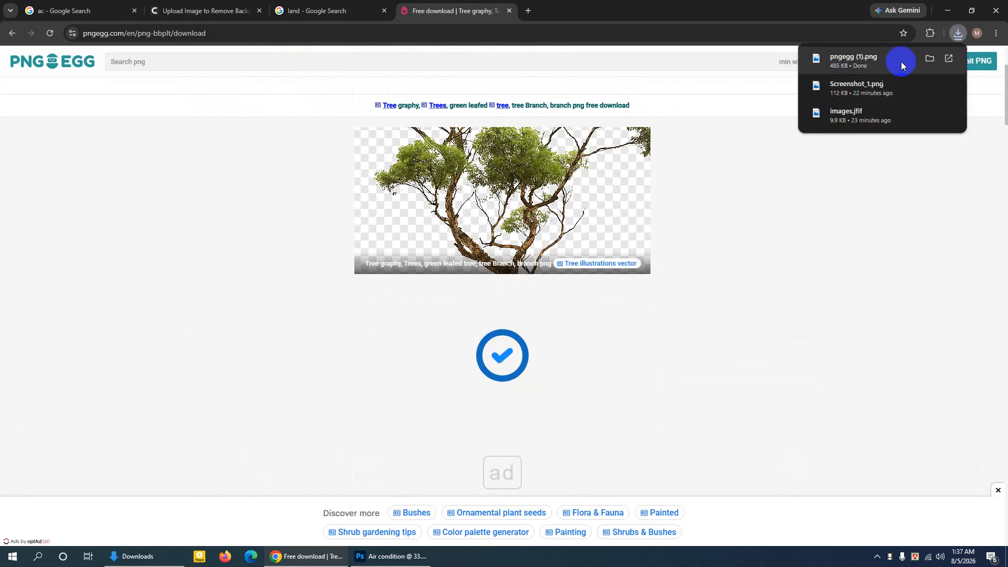
{"action": "left_click", "coordinate": [930, 60]}
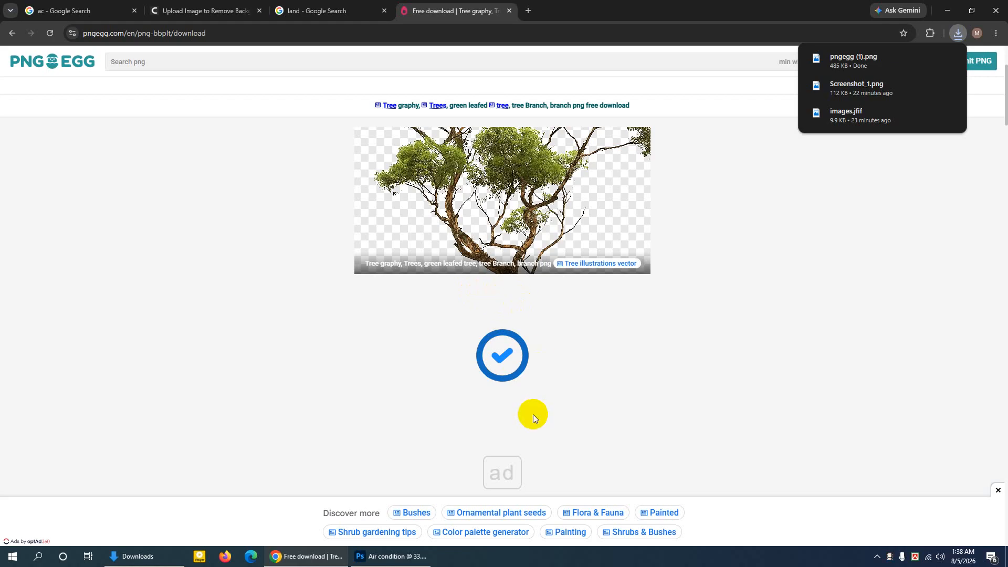
{"action": "left_click", "coordinate": [881, 70]}
{"action": "left_click", "coordinate": [930, 59]}
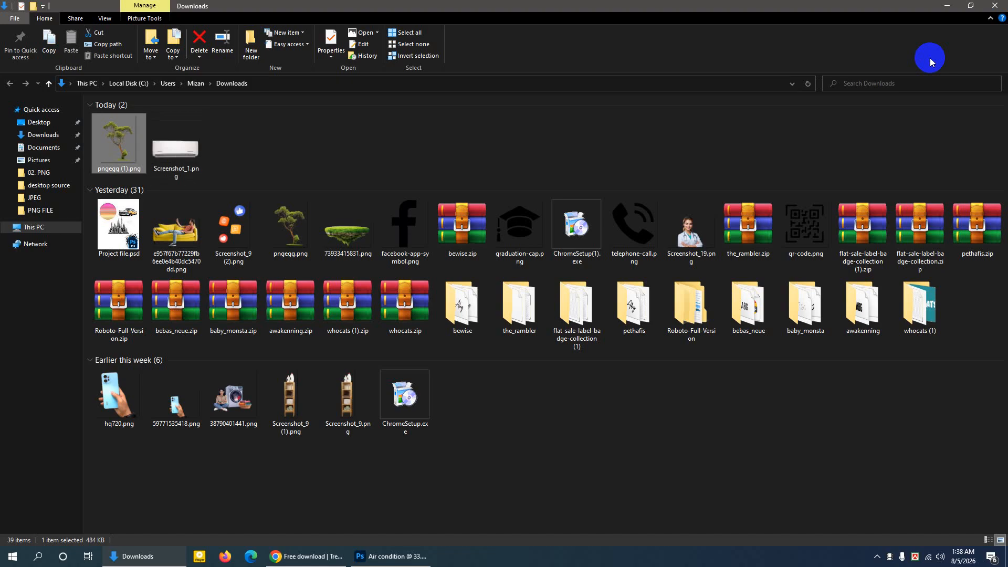
Place pngegg (1).png into Photoshop's Air condition document, scaled to about 13.24% and standing on the grass island beside the sofa's left end
{"action": "left_click", "coordinate": [115, 135]}
{"action": "left_click_drag", "start_coordinate": [115, 134], "coordinate": [300, 301]}
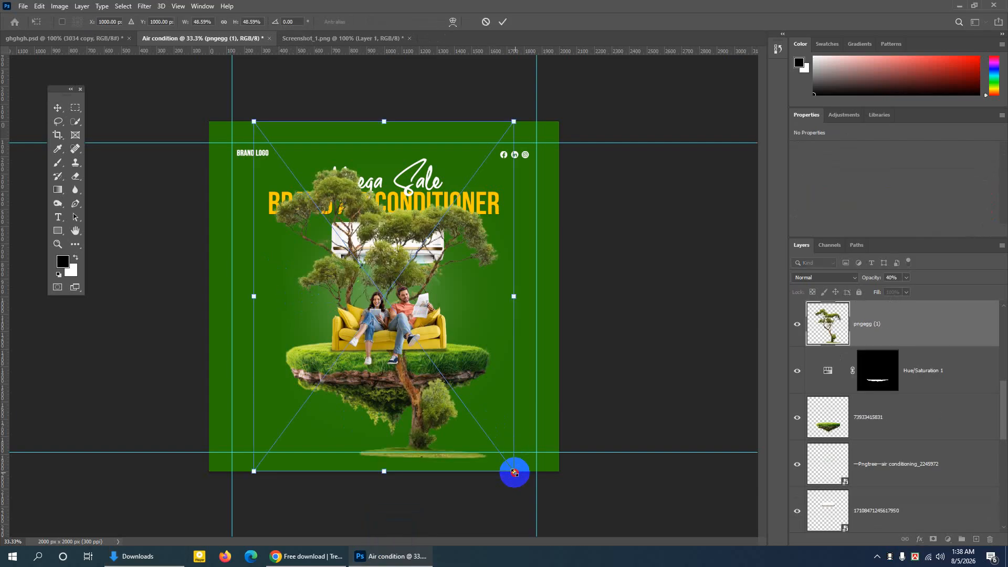
{"action": "left_click_drag", "start_coordinate": [514, 471], "coordinate": [313, 243]}
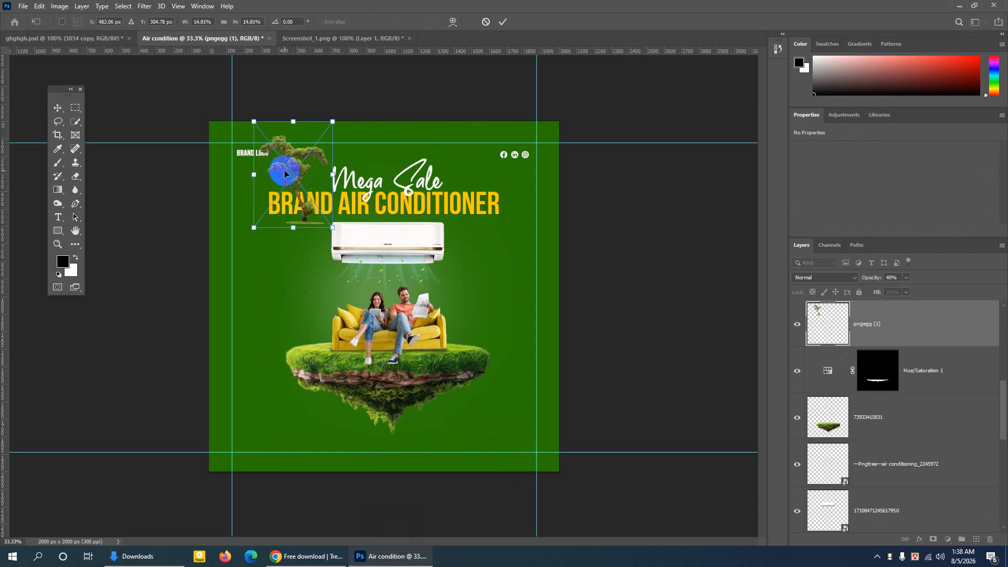
{"action": "left_click_drag", "start_coordinate": [284, 174], "coordinate": [297, 288]}
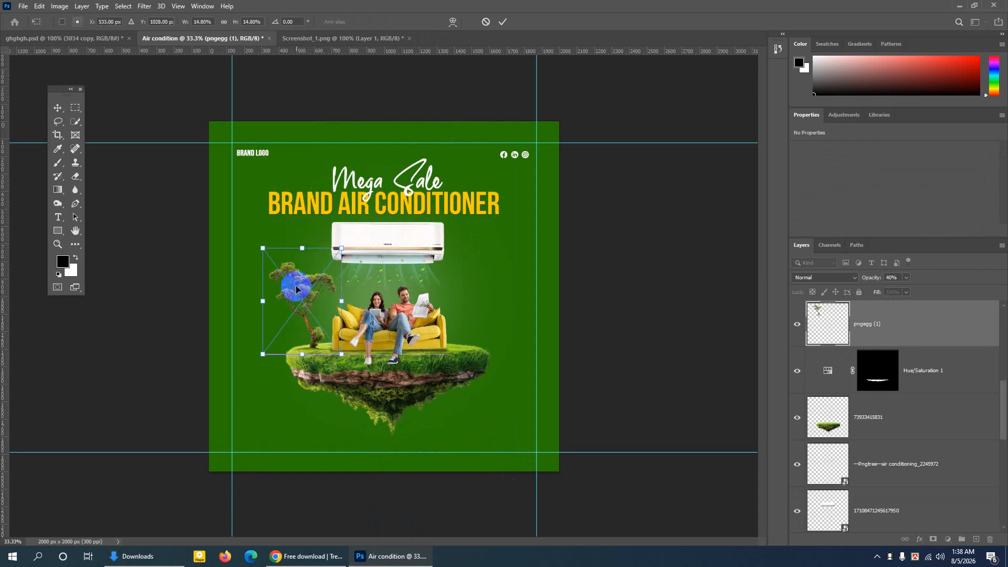
{"action": "left_click_drag", "start_coordinate": [260, 249], "coordinate": [301, 288]}
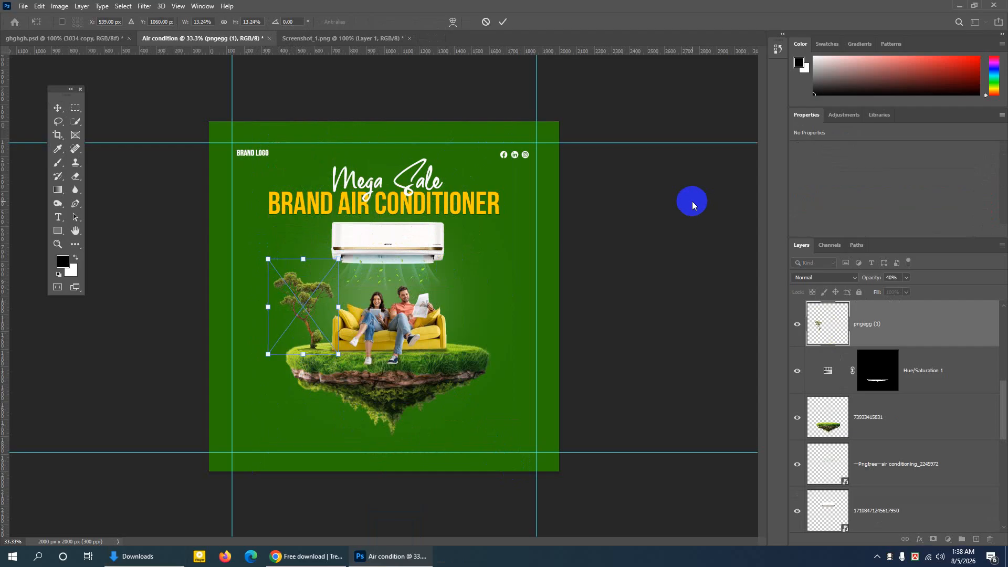
{"action": "key", "text": "ctrl+plus"}
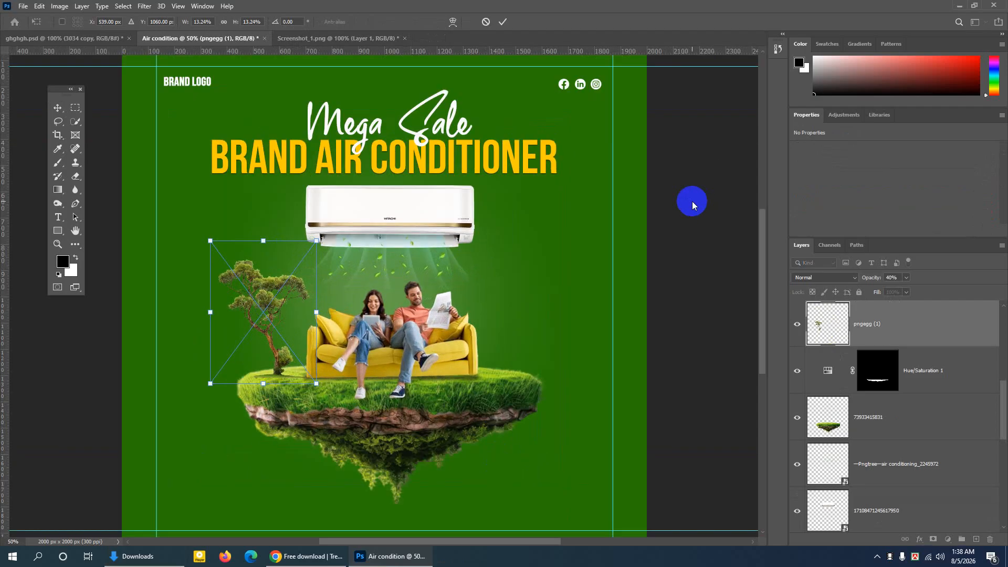
{"action": "left_click", "coordinate": [58, 108]}
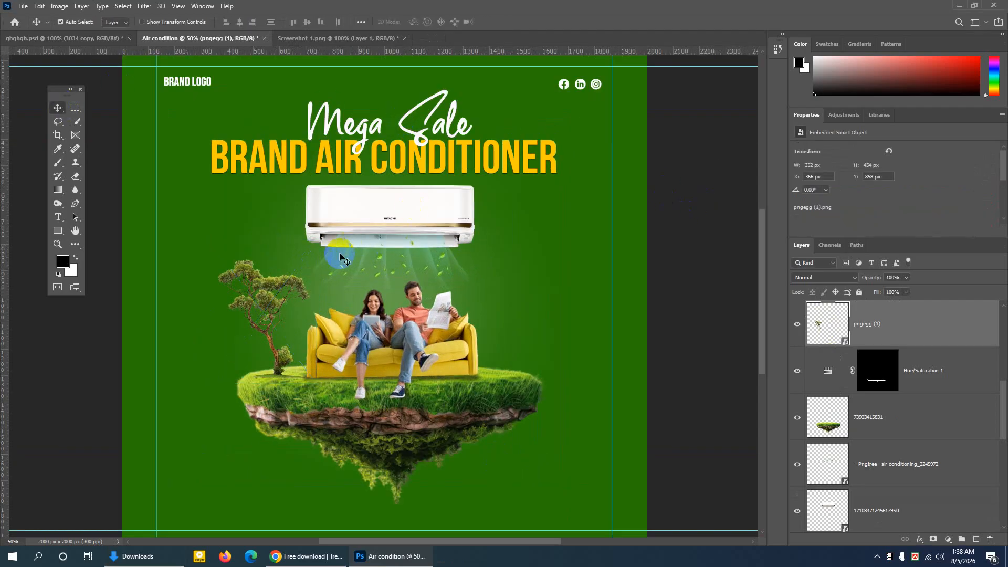
Select the placed tree's layer for close-up editing at 100% zoom
{"action": "left_click", "coordinate": [278, 292]}
{"action": "left_click_drag", "start_coordinate": [278, 293], "coordinate": [279, 290]}
{"action": "key", "text": "ctrl+plus"}
{"action": "key", "text": "ctrl+plus"}
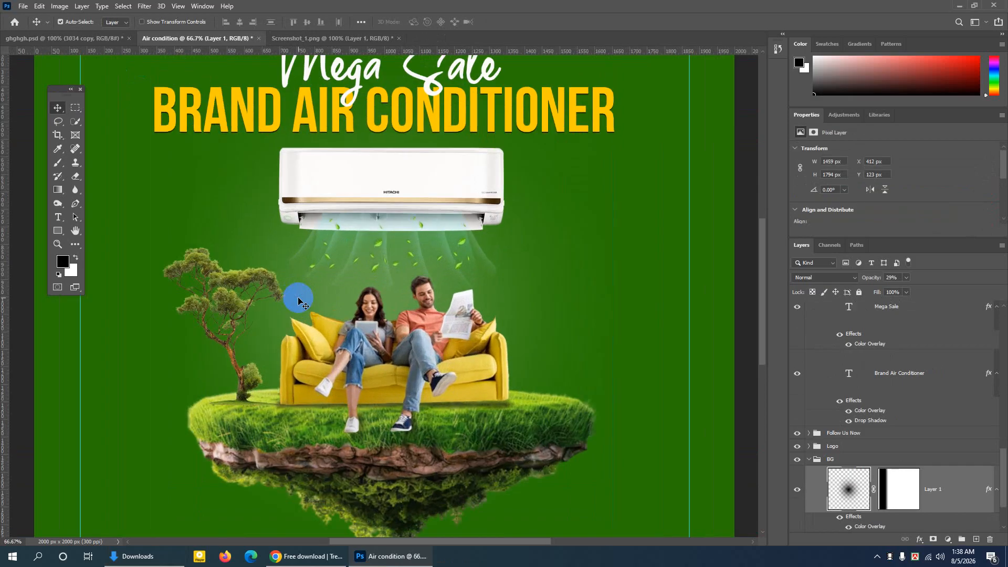
{"action": "key", "text": "ctrl+plus"}
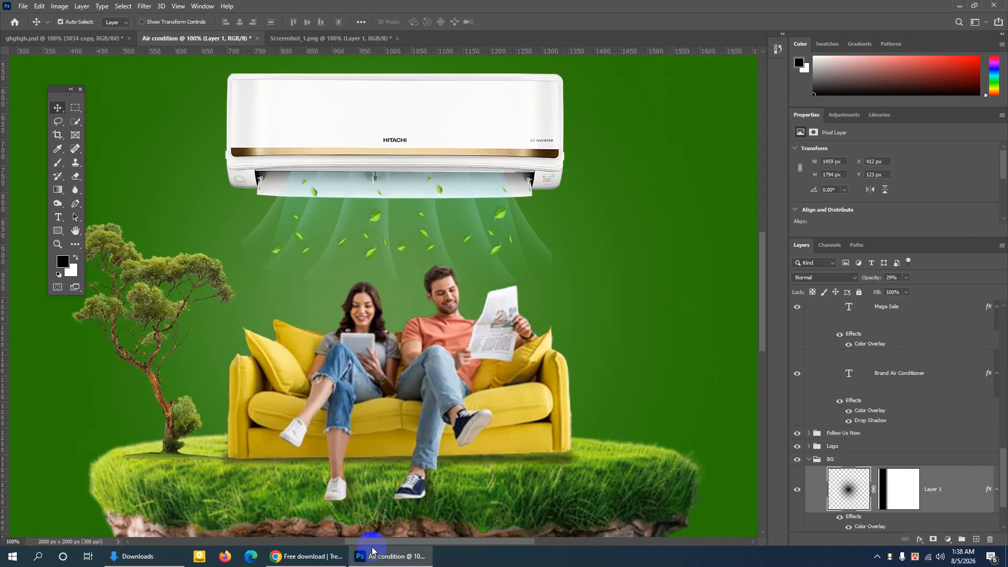
{"action": "left_click_drag", "start_coordinate": [382, 541], "coordinate": [361, 542]}
{"action": "scroll", "coordinate": [310, 405], "scroll_direction": "down", "scroll_amount": 5}
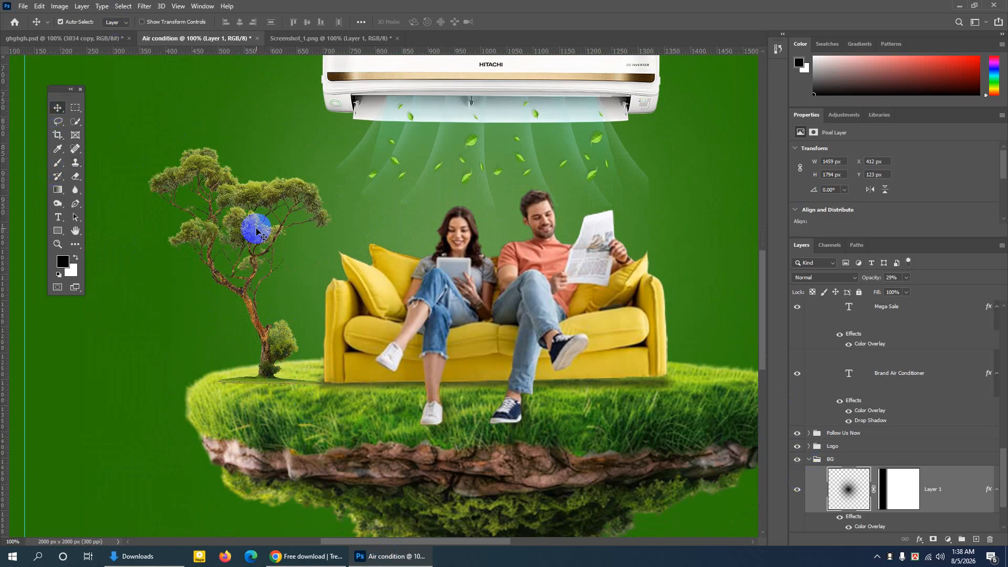
{"action": "left_click", "coordinate": [248, 198]}
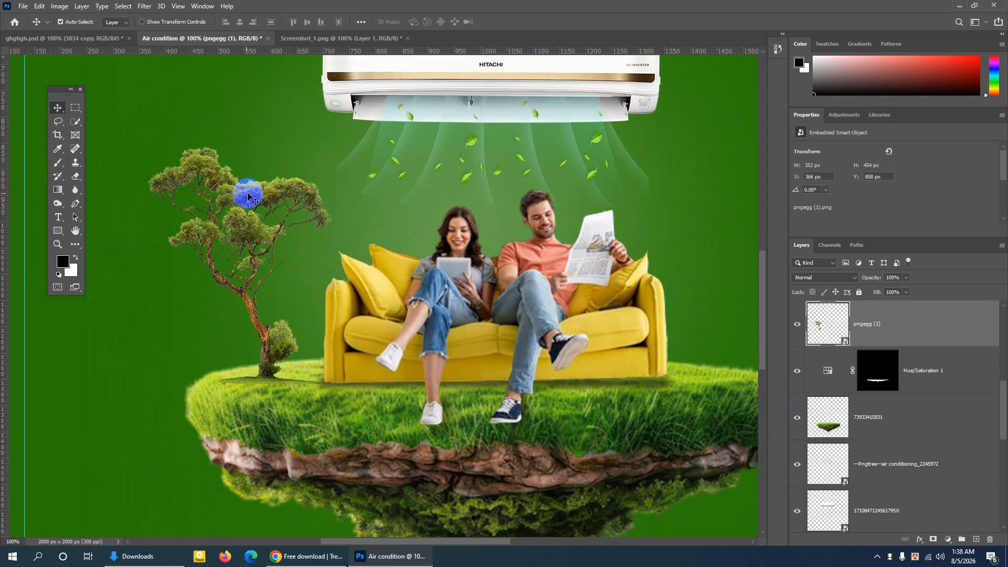
Rasterize the pngegg (1) tree layer so it can be edited with the Brush tool
{"action": "left_click", "coordinate": [57, 164]}
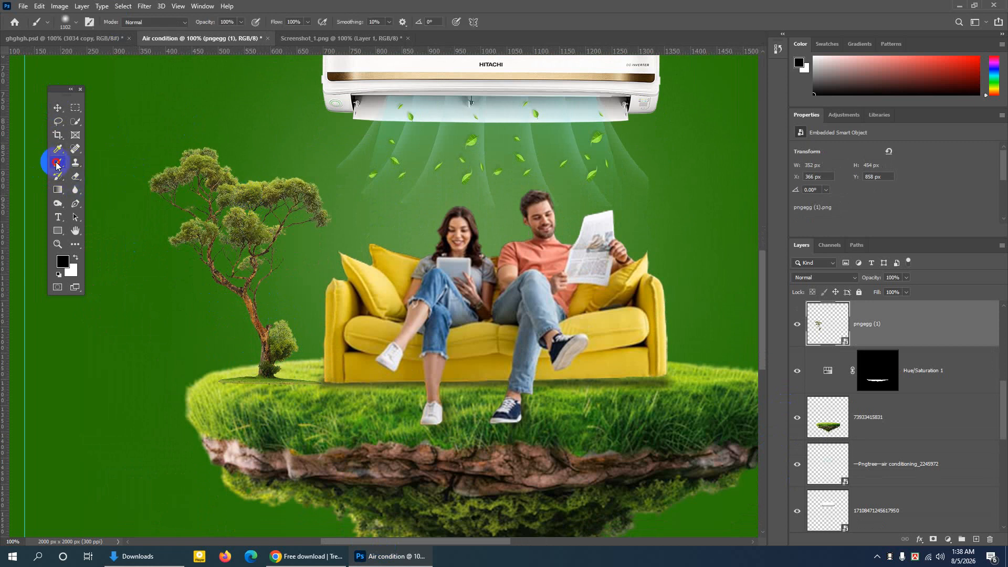
{"action": "right_click", "coordinate": [56, 164]}
{"action": "left_click", "coordinate": [97, 155]}
{"action": "right_click", "coordinate": [374, 269]}
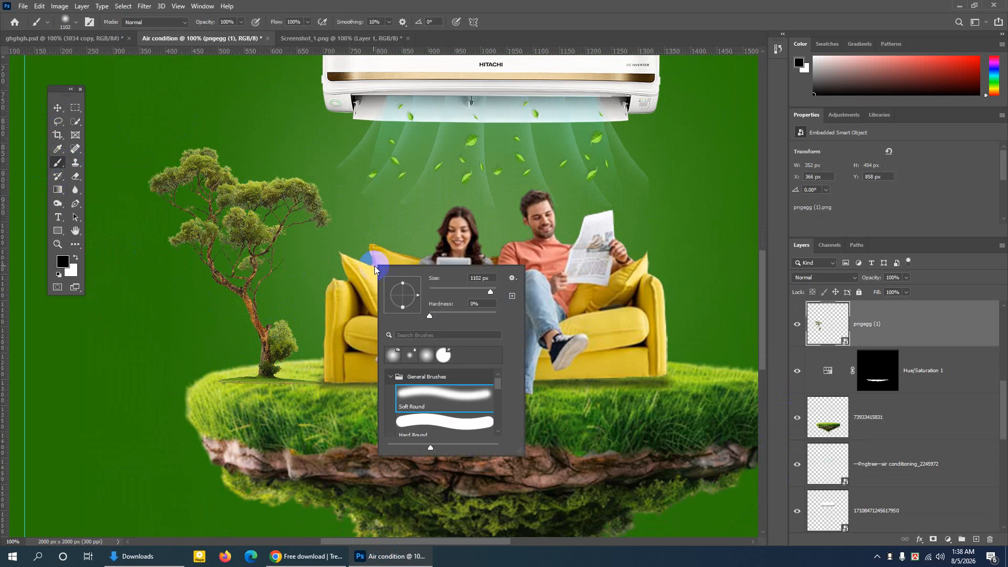
{"action": "left_click", "coordinate": [441, 309]}
{"action": "left_click", "coordinate": [900, 330]}
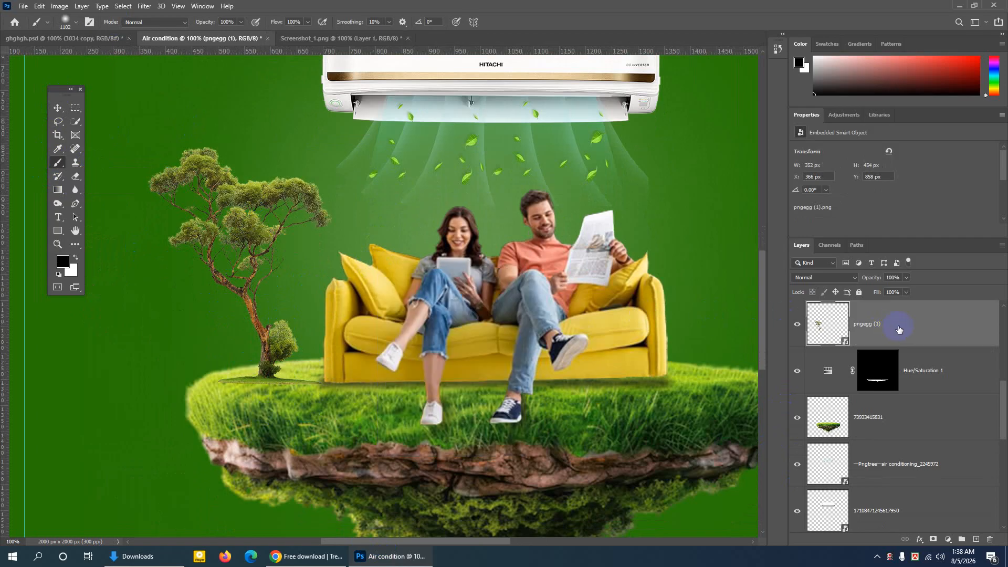
{"action": "left_click", "coordinate": [797, 328]}
{"action": "right_click", "coordinate": [894, 322]}
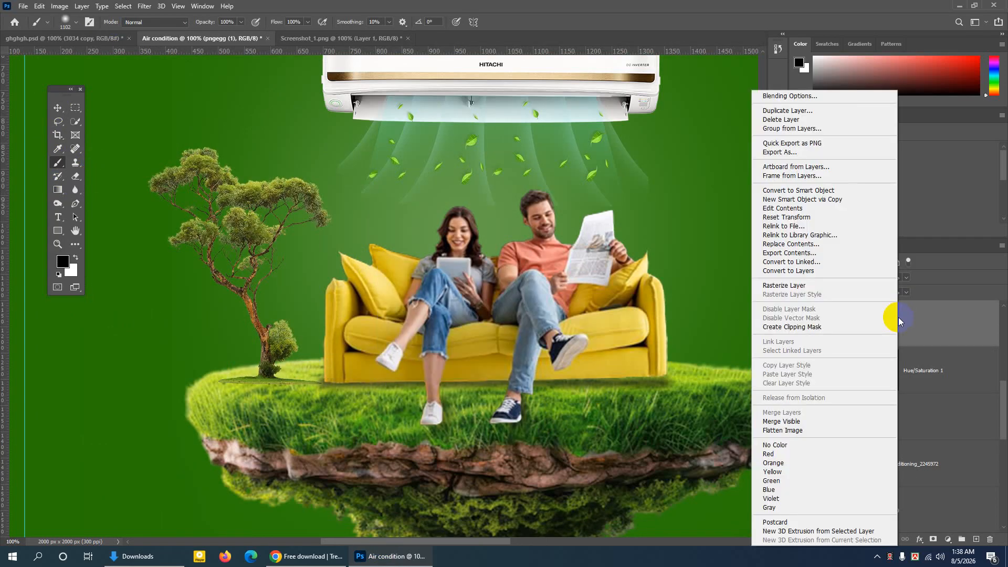
{"action": "left_click", "coordinate": [782, 285]}
Set the Soft Round brush size to 59 px and pick a dark green foreground color
{"action": "right_click", "coordinate": [356, 344]}
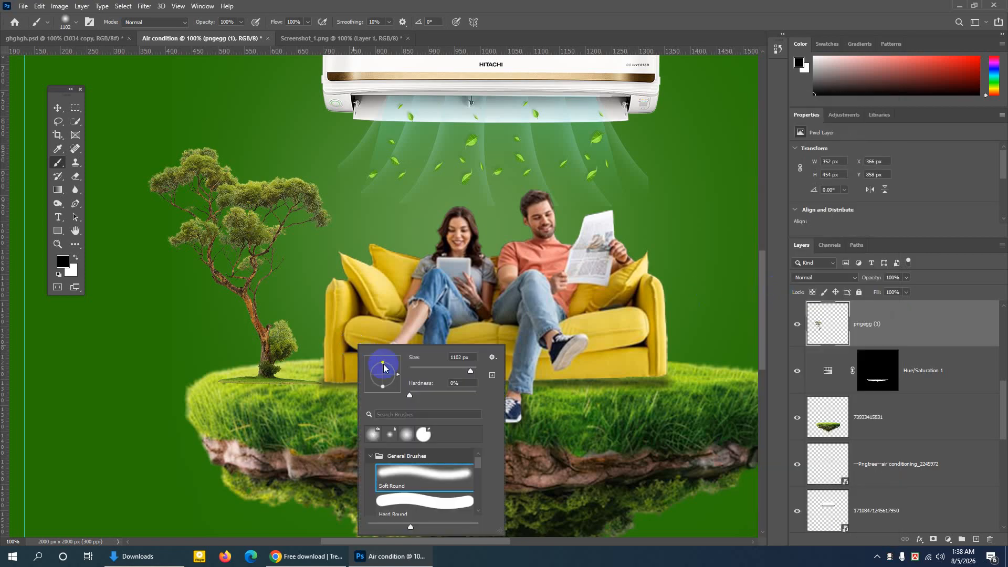
{"action": "left_click_drag", "start_coordinate": [466, 376], "coordinate": [441, 376]}
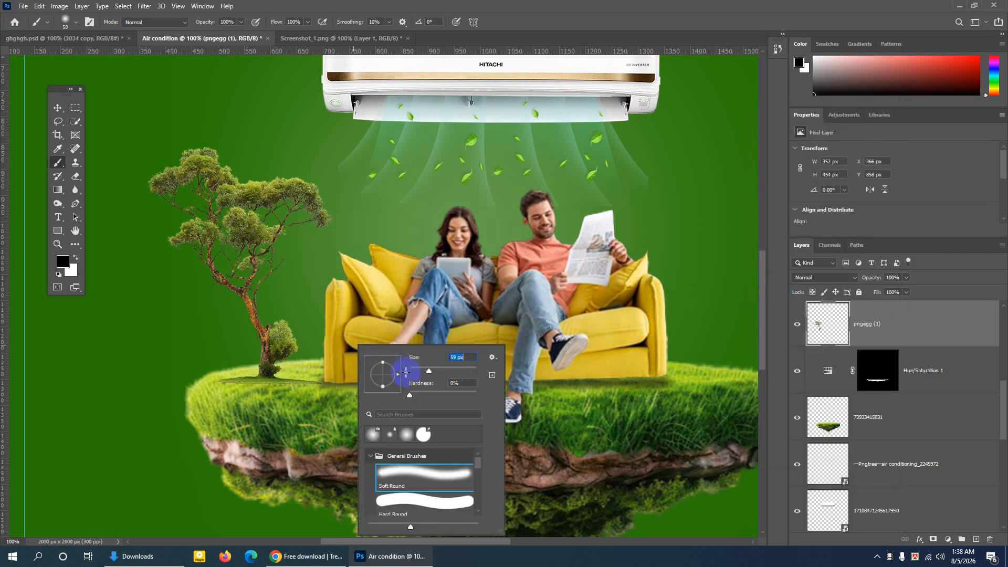
{"action": "left_click", "coordinate": [281, 383]}
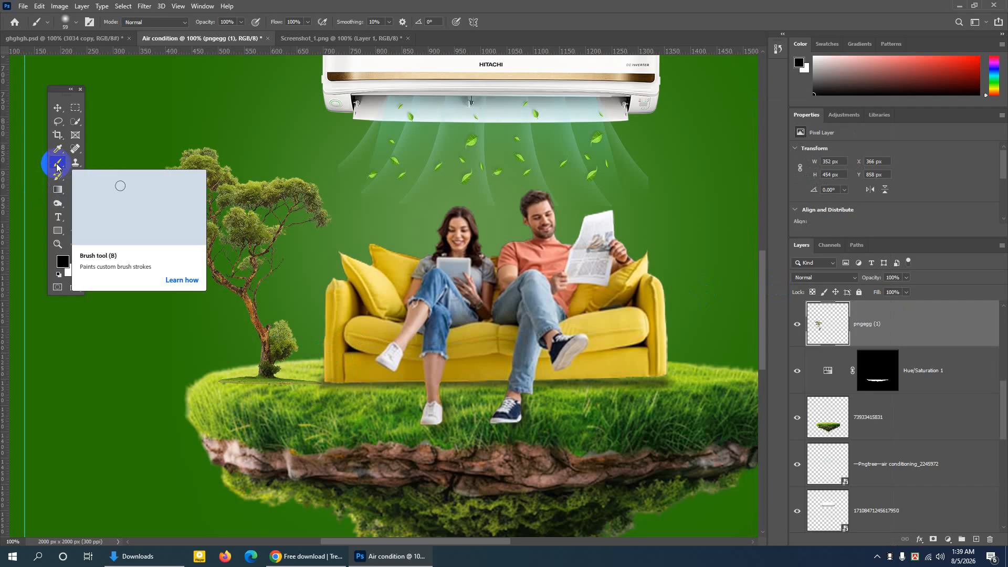
{"action": "left_click", "coordinate": [62, 262]}
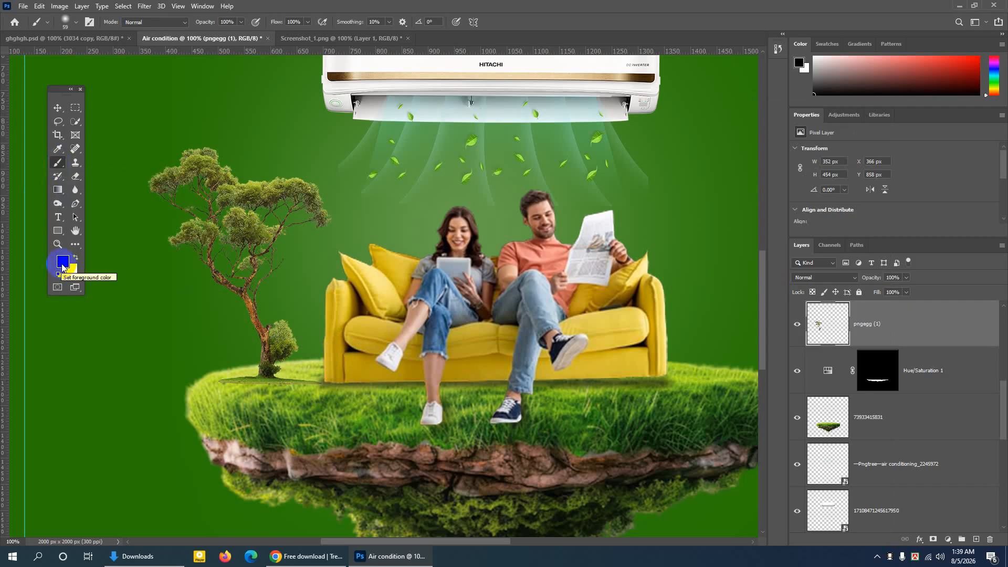
{"action": "left_click", "coordinate": [62, 262]}
{"action": "left_click", "coordinate": [415, 314]}
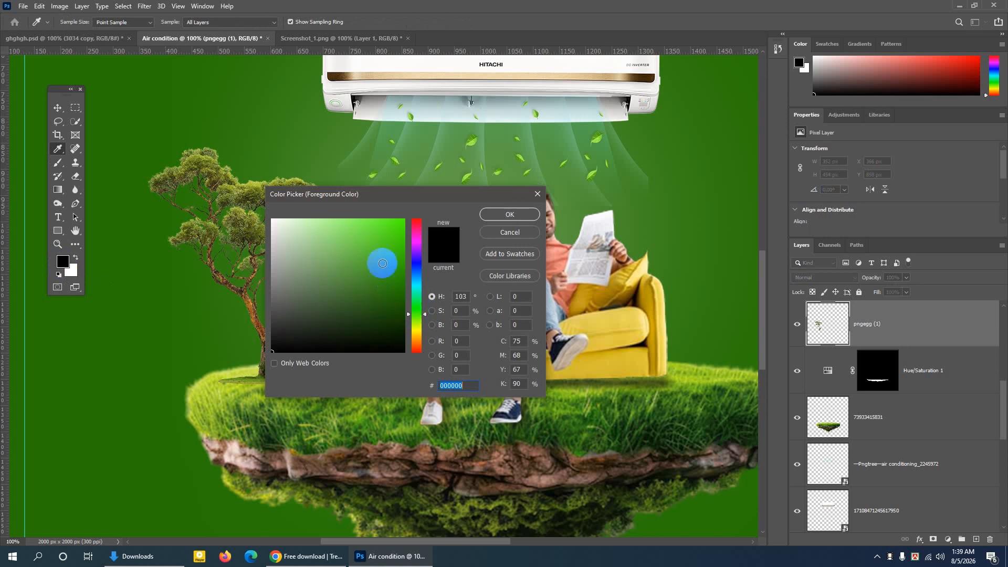
{"action": "left_click", "coordinate": [383, 263]}
{"action": "left_click", "coordinate": [397, 283]}
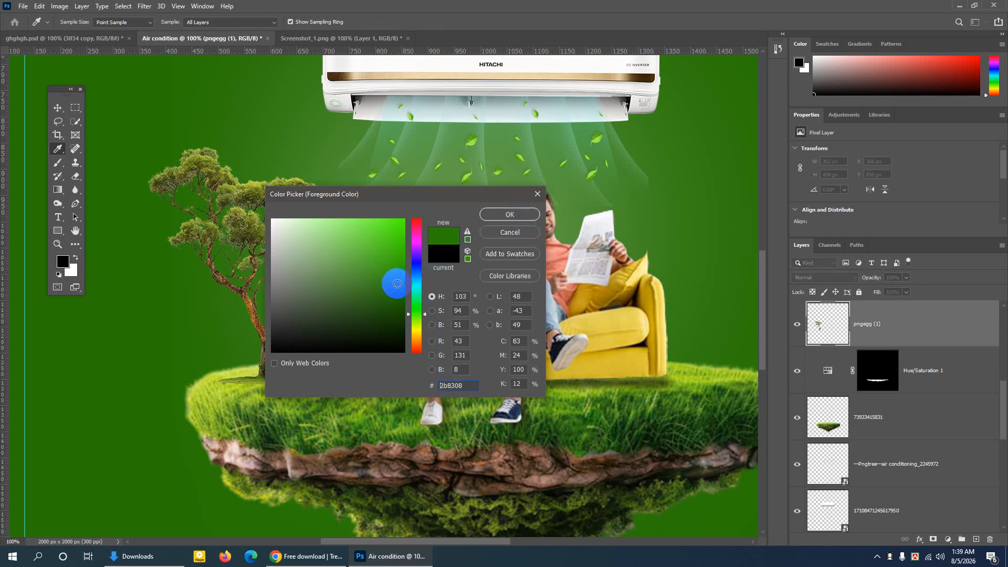
{"action": "left_click", "coordinate": [505, 215]}
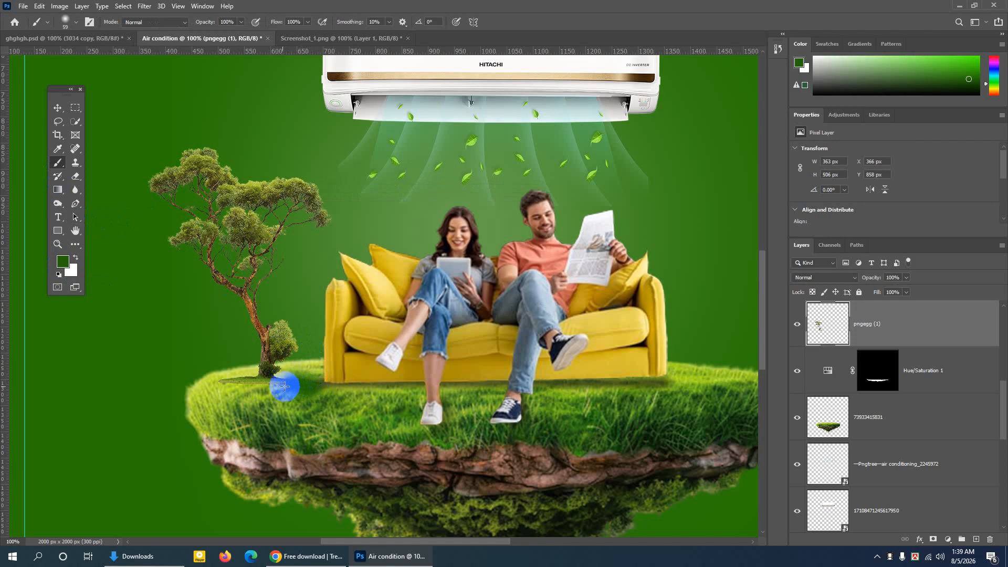
Try to cover the dark ground strip at the tree's base with dark green brush strokes, and undo them
{"action": "left_click_drag", "start_coordinate": [285, 387], "coordinate": [213, 383]}
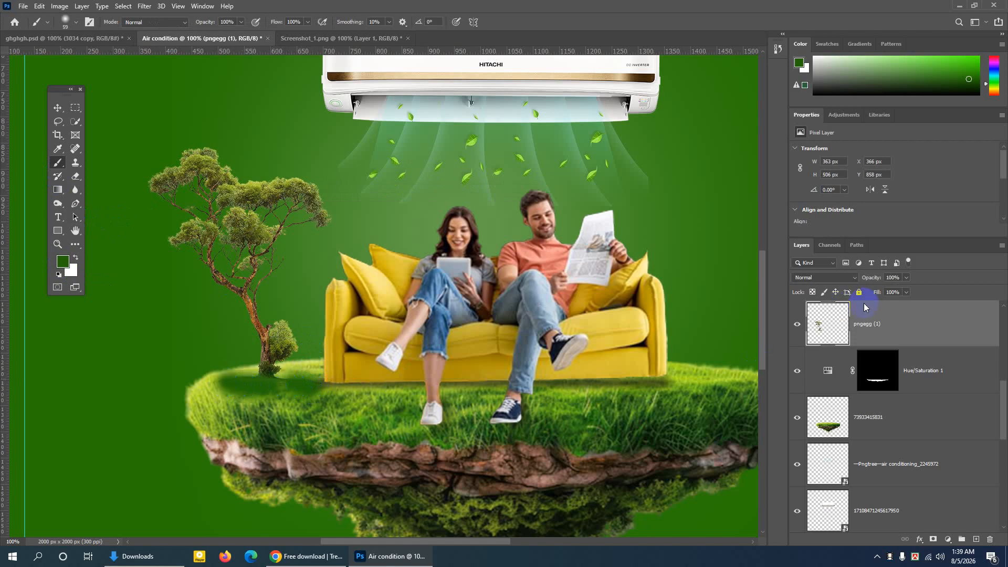
{"action": "left_click", "coordinate": [907, 279]}
{"action": "left_click_drag", "start_coordinate": [899, 290], "coordinate": [935, 292]}
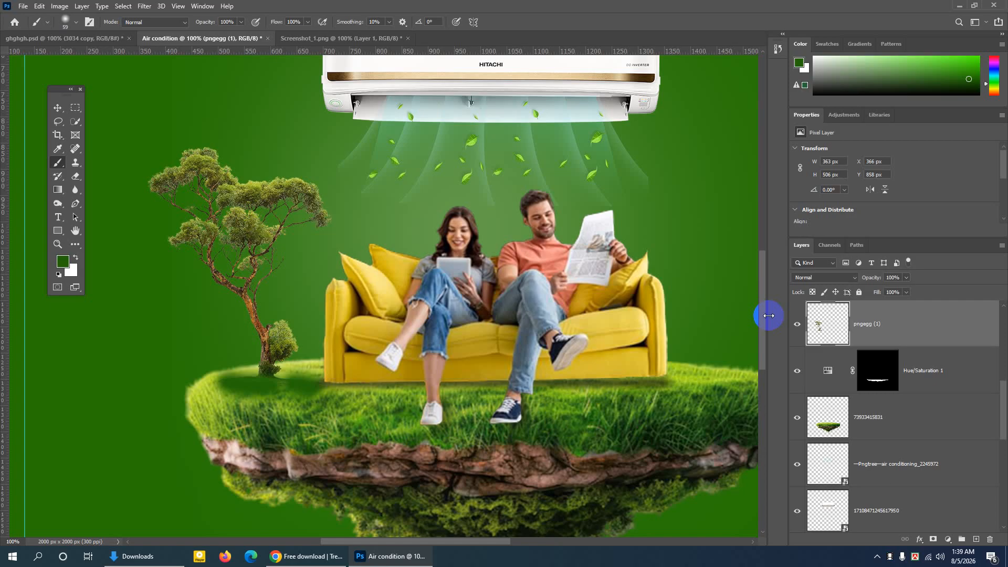
{"action": "key", "text": "ctrl+z"}
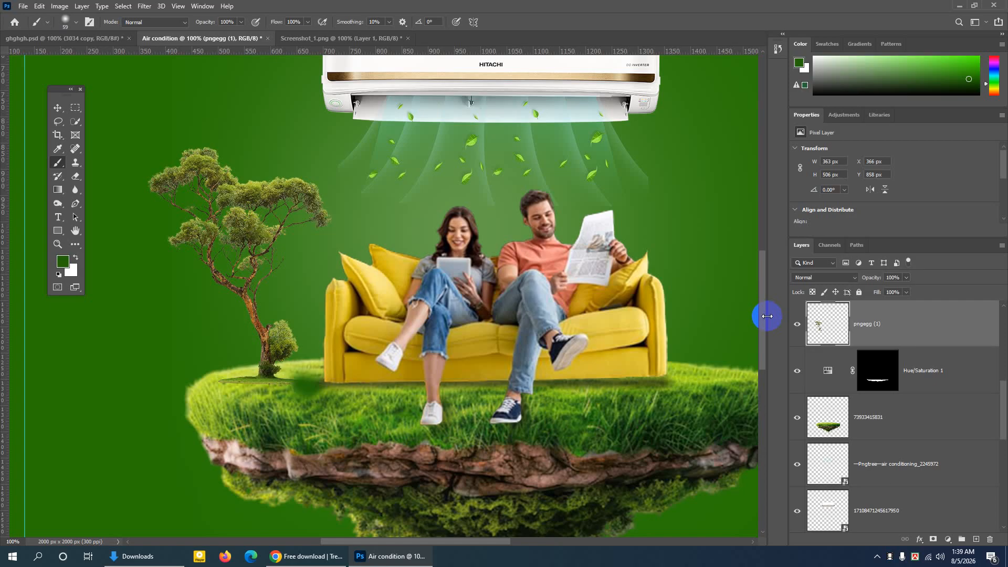
{"action": "key", "text": "ctrl+z"}
Erase the leftover ground strip around the tree's base with a 53 px Soft Round Eraser at 0% hardness
{"action": "left_click", "coordinate": [849, 327]}
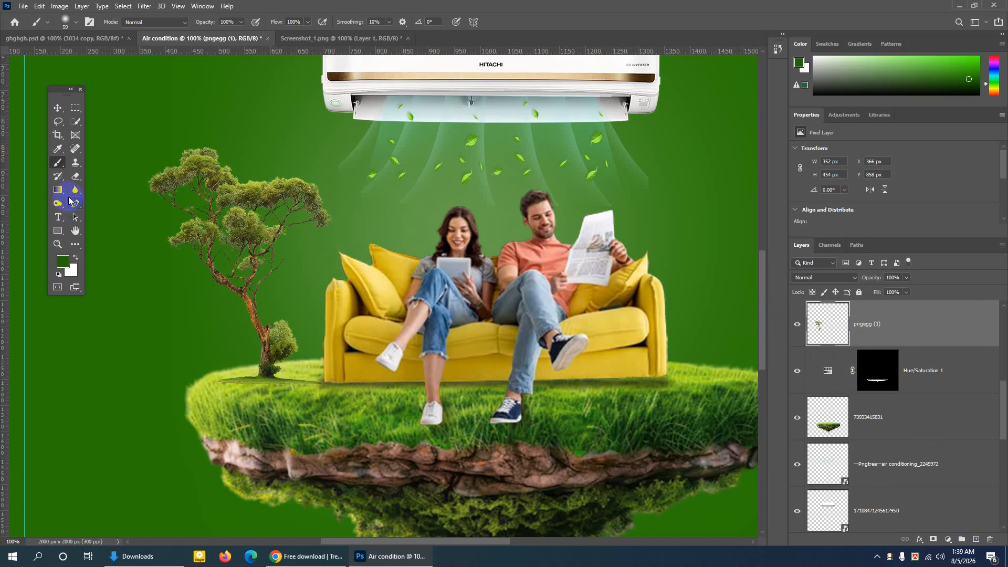
{"action": "left_click_drag", "start_coordinate": [77, 175], "coordinate": [107, 178]}
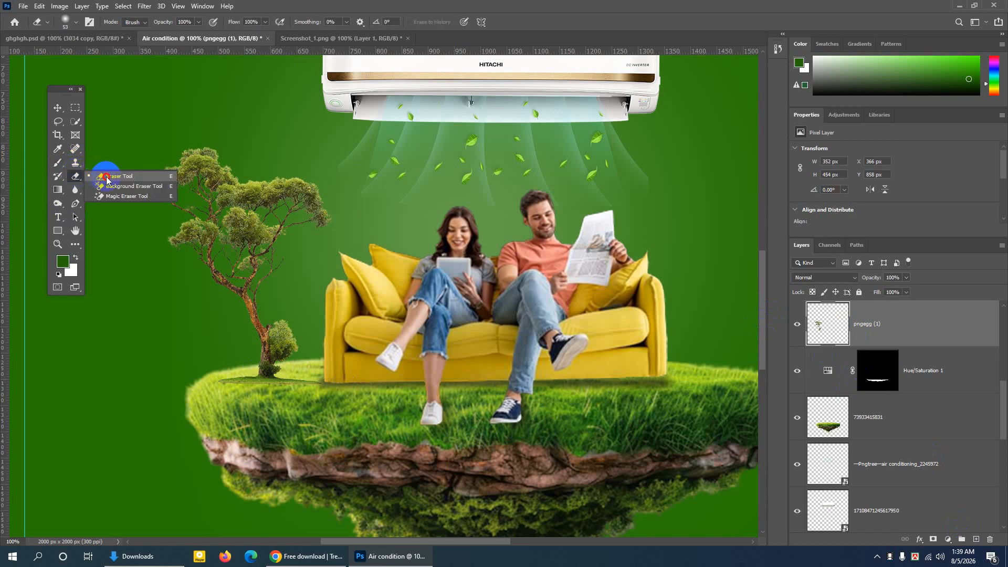
{"action": "right_click", "coordinate": [349, 190]}
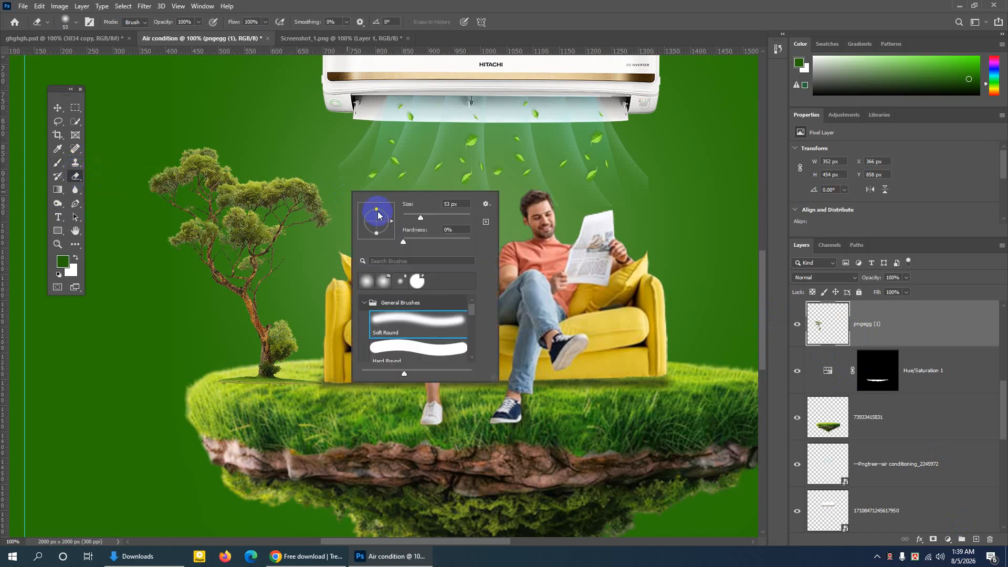
{"action": "double_click", "coordinate": [368, 286]}
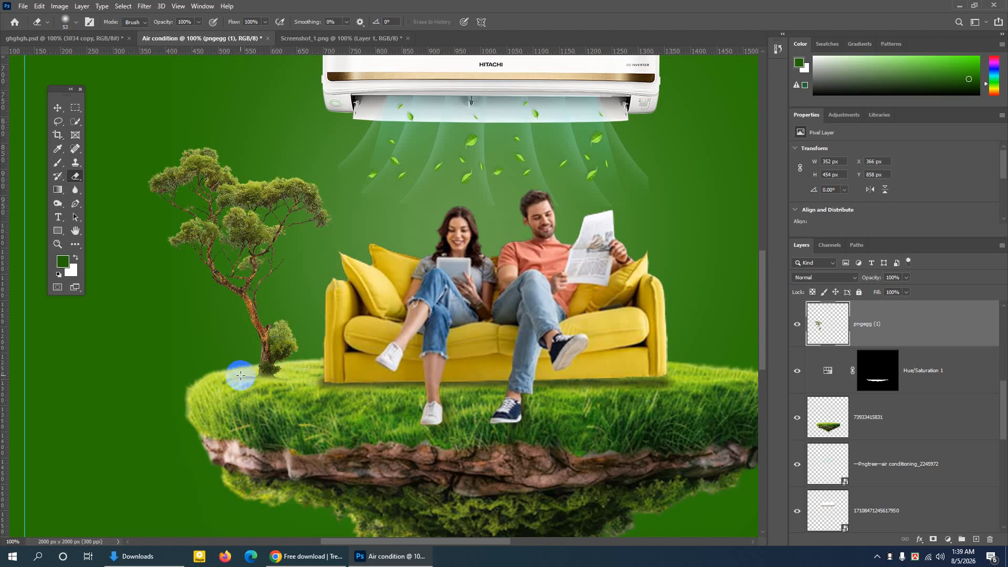
Move the tree slightly closer to the sofa and scale it down to about 333 × 430 px
{"action": "key", "text": "ctrl+minus"}
{"action": "key", "text": "ctrl+minus"}
{"action": "key", "text": "ctrl+minus"}
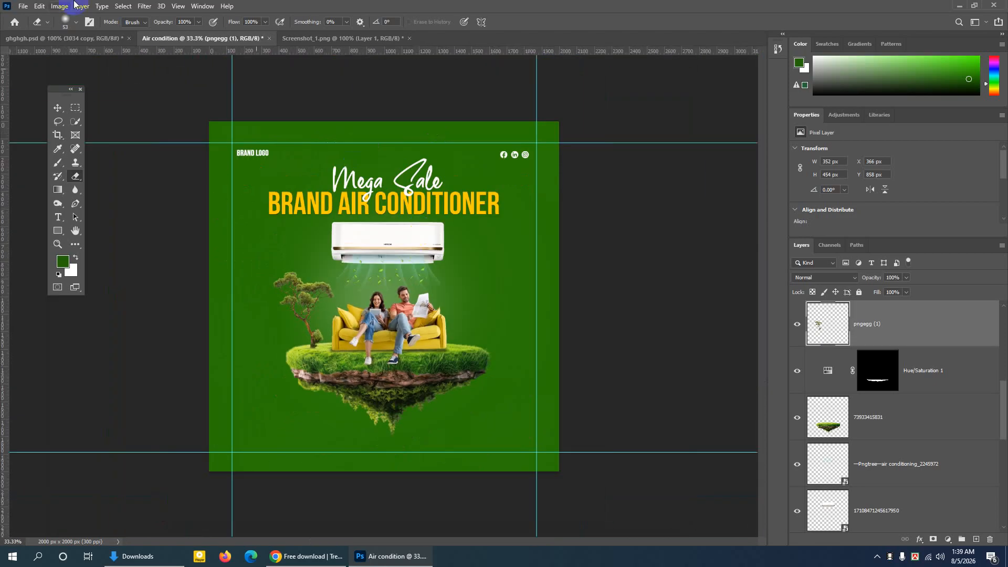
{"action": "left_click", "coordinate": [57, 107]}
{"action": "left_click_drag", "start_coordinate": [297, 305], "coordinate": [309, 297]}
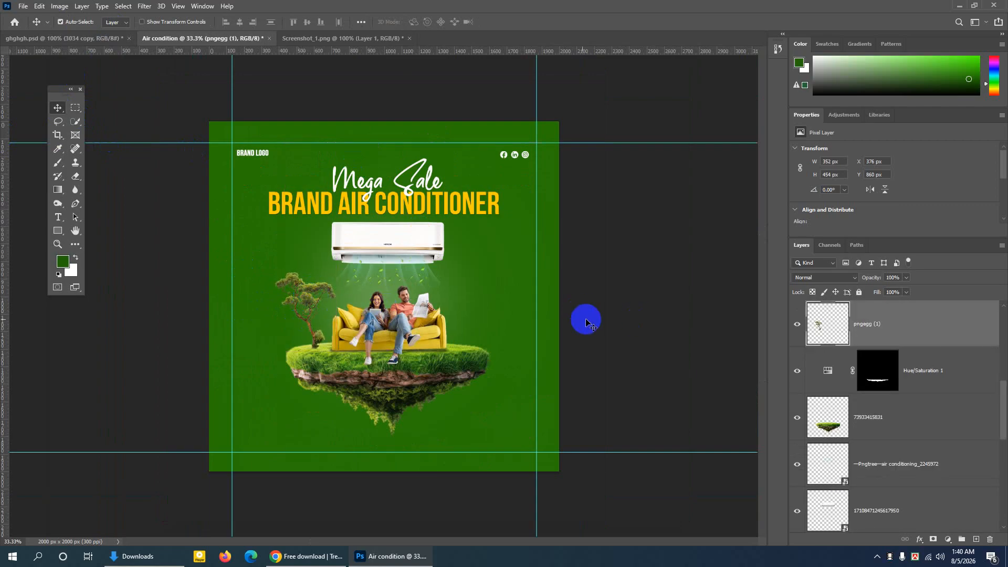
{"action": "key", "text": "ctrl+t"}
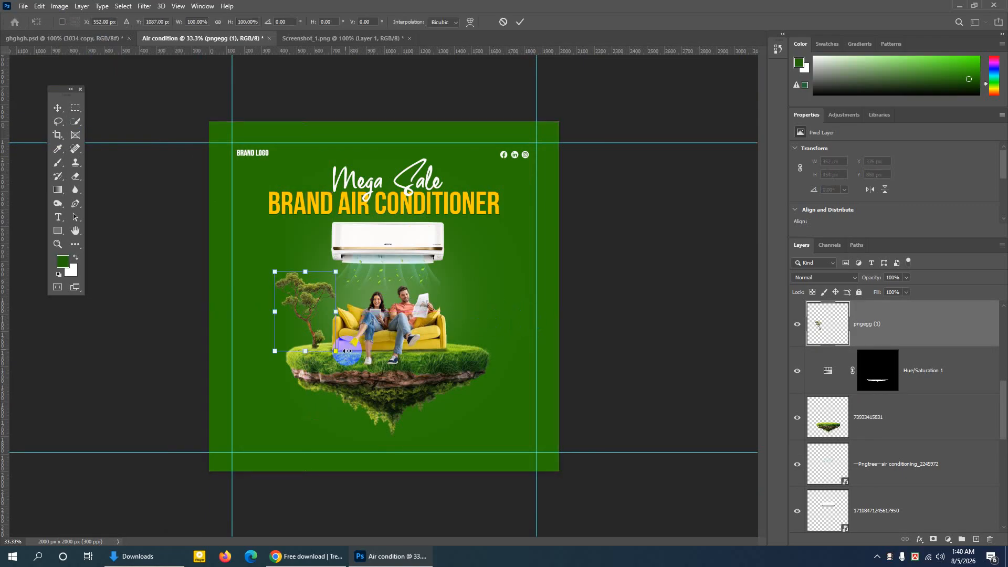
{"action": "left_click_drag", "start_coordinate": [333, 272], "coordinate": [332, 277]}
{"action": "left_click", "coordinate": [519, 22]}
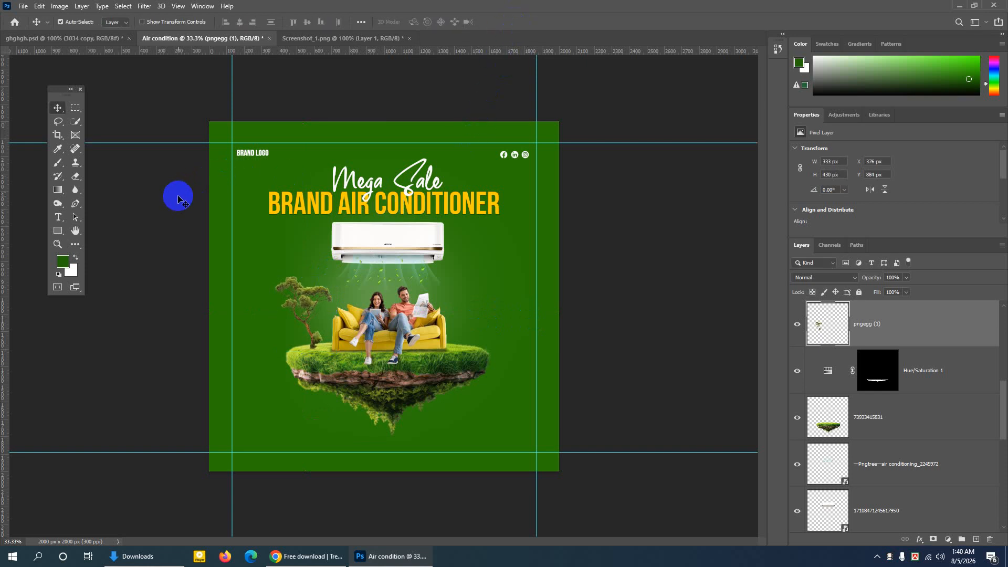
Check the feature icons in the ghghgh.psd reference and search Google for flaticon in a new Chrome tab
{"action": "left_click", "coordinate": [111, 38]}
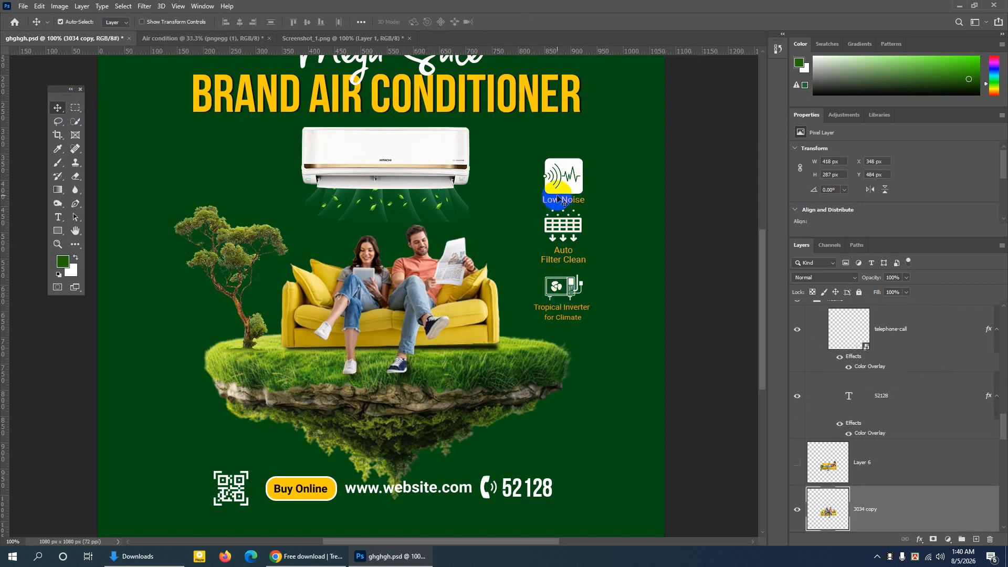
{"action": "left_click", "coordinate": [310, 560]}
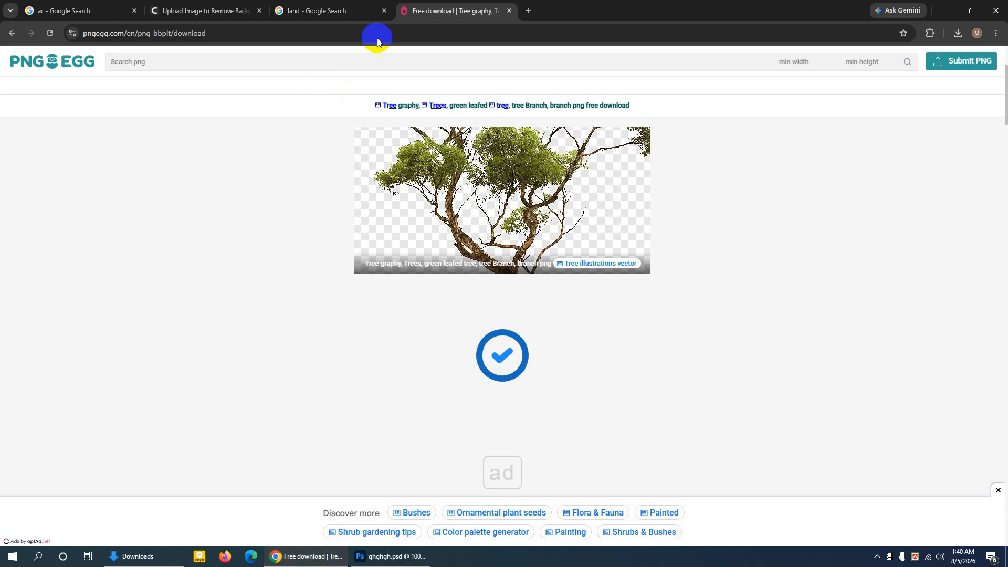
{"action": "left_click", "coordinate": [528, 11]}
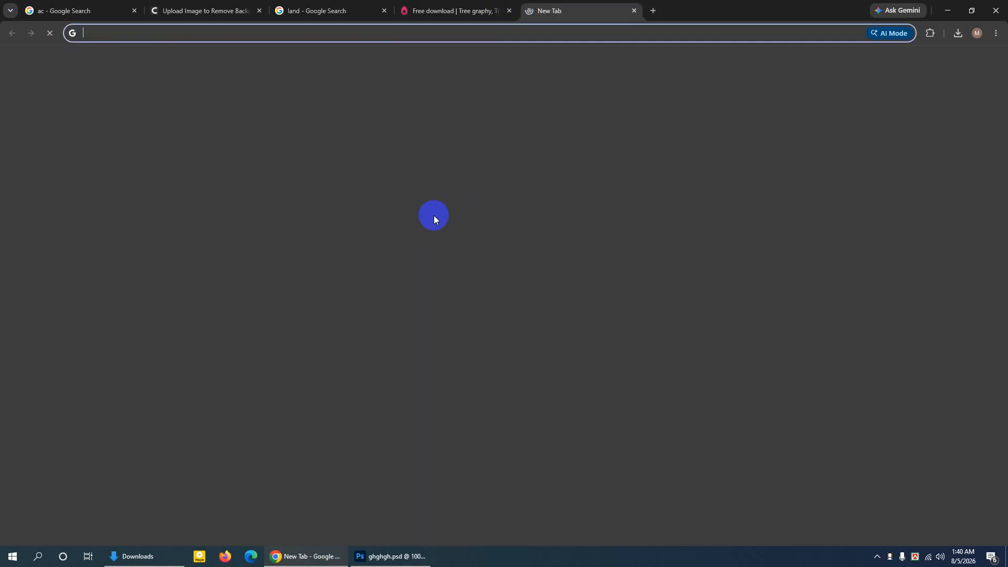
{"action": "left_click", "coordinate": [398, 205]}
{"action": "type", "text": "FLAticon"}
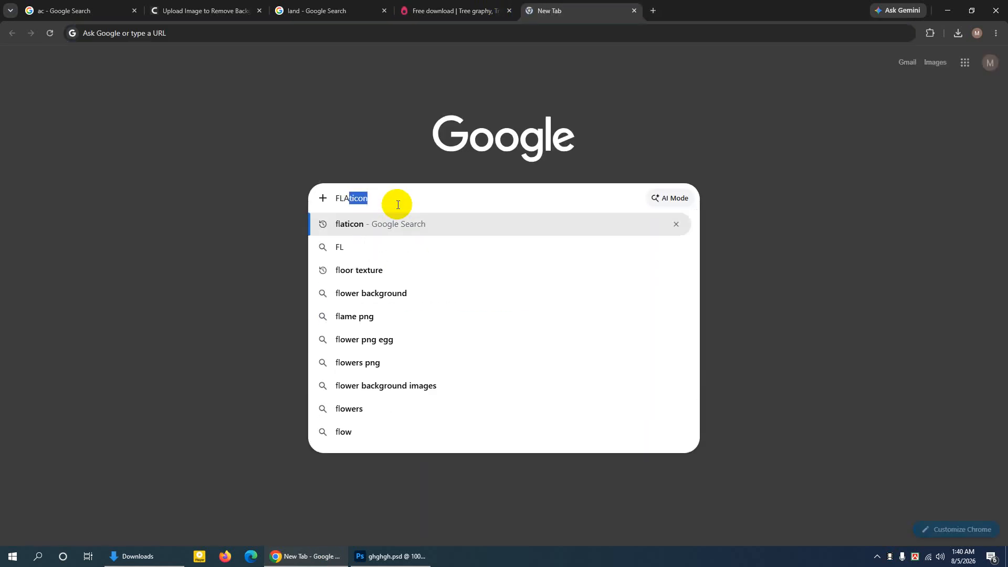
{"action": "key", "text": "Return"}
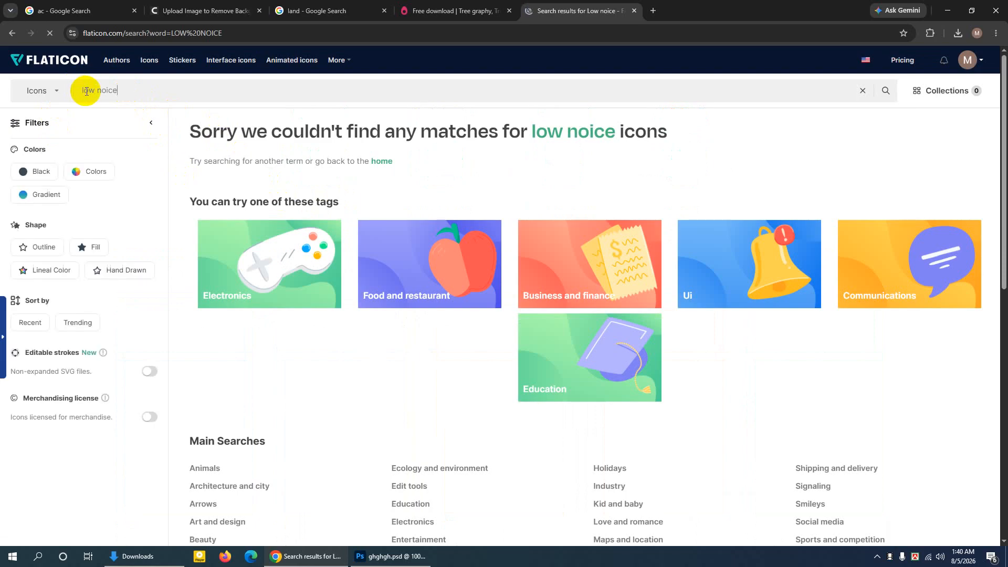
Replace the Flaticon search text by entering "low noice" again
{"action": "left_click_drag", "start_coordinate": [82, 90], "coordinate": [173, 90]}
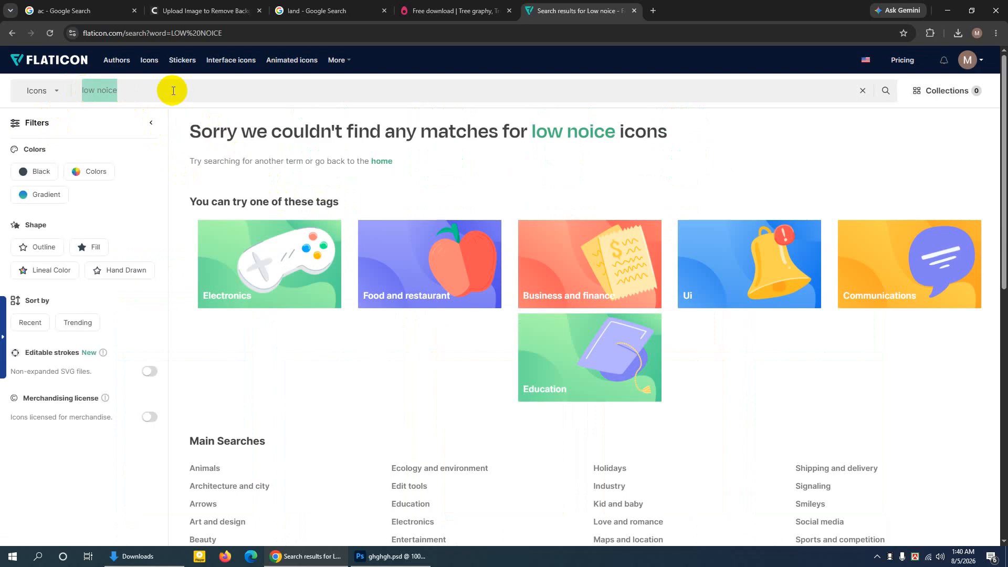
{"action": "type", "text": "lo"}
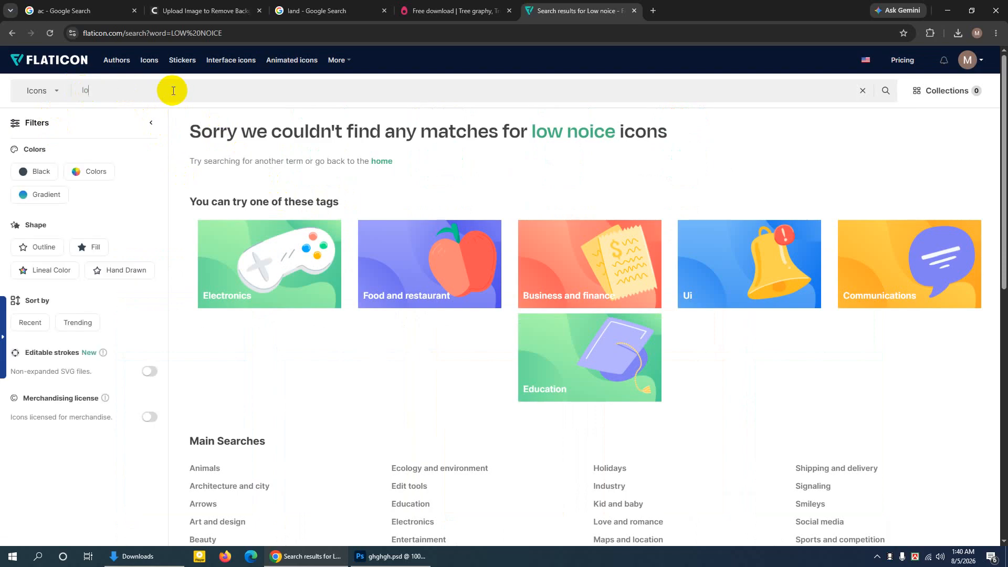
{"action": "type", "text": "w noi"}
{"action": "key", "text": "BackSpace"}
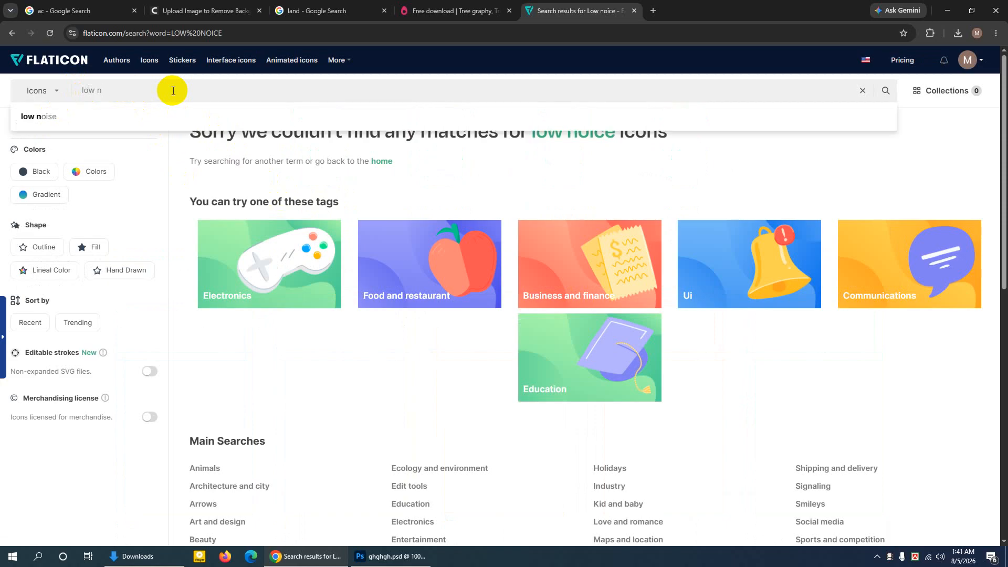
{"action": "type", "text": "ice"}
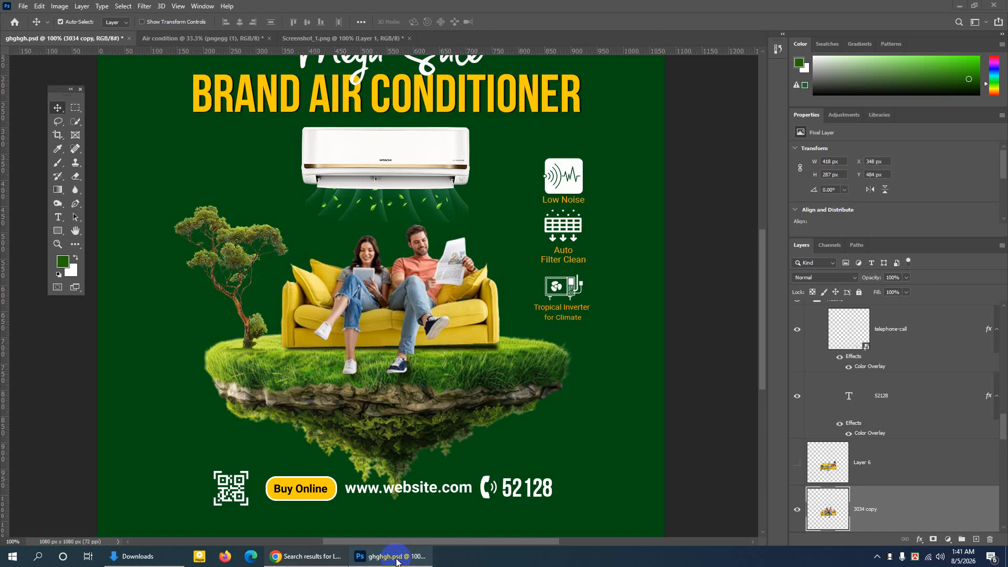
Check the wording of the Low Noise label in Photoshop's ghghgh.psd reference against the Flaticon search term
{"action": "left_click", "coordinate": [396, 558]}
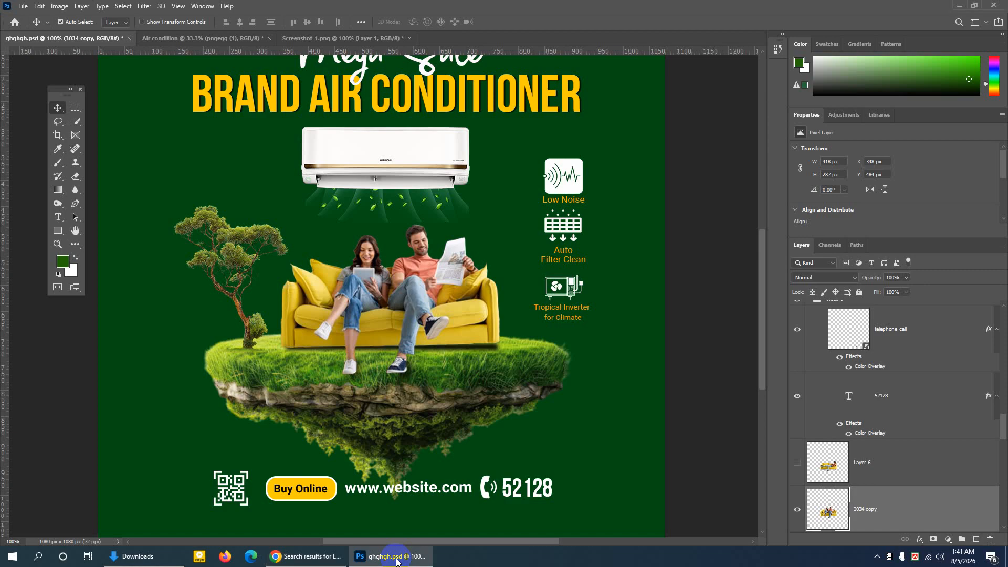
{"action": "left_click", "coordinate": [397, 559]}
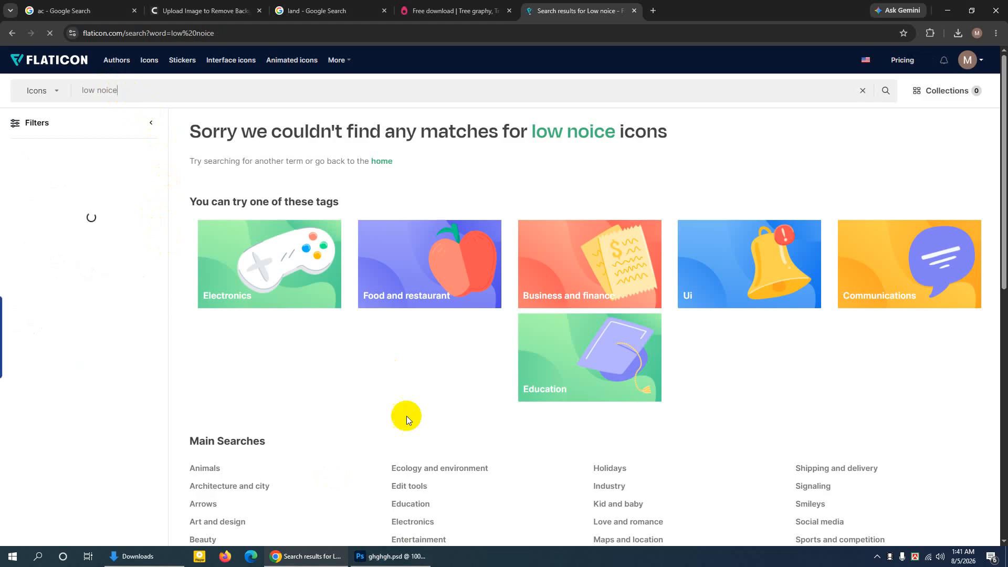
{"action": "left_click", "coordinate": [386, 558]}
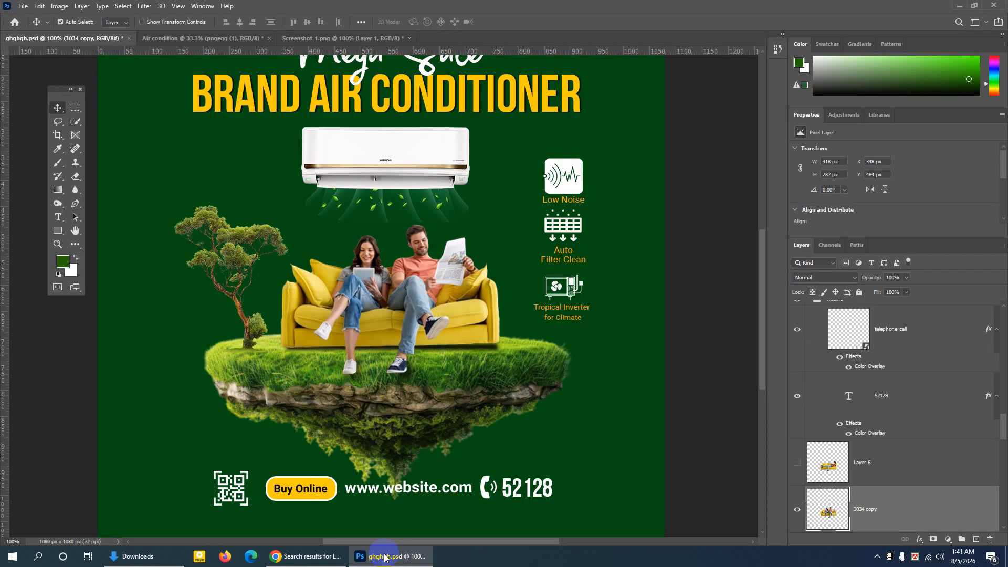
{"action": "left_click", "coordinate": [386, 558]}
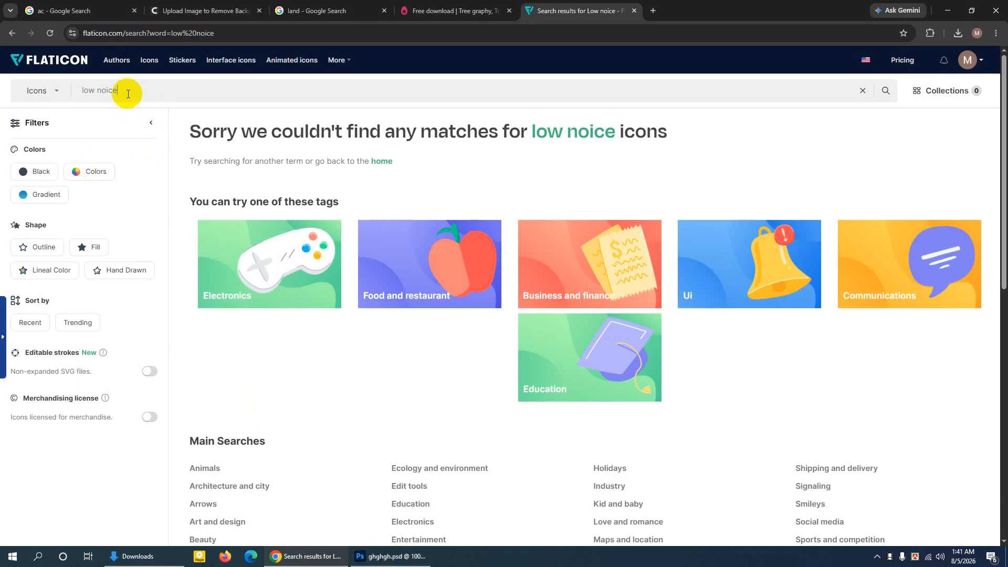
Check the feature labels in the ghghgh.psd reference and search Flaticon for "auto filter clean"
{"action": "key", "text": "Return"}
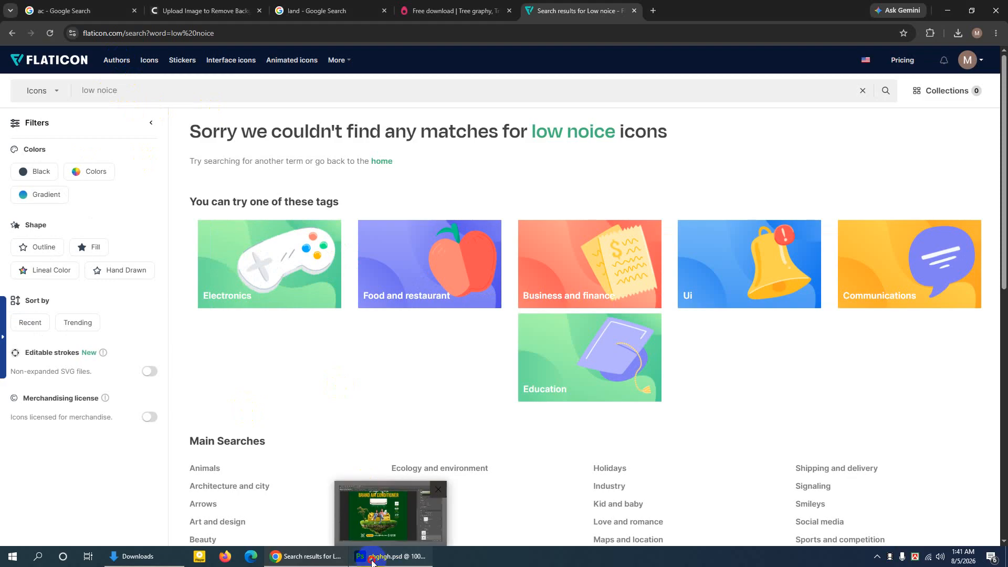
{"action": "left_click", "coordinate": [391, 557]}
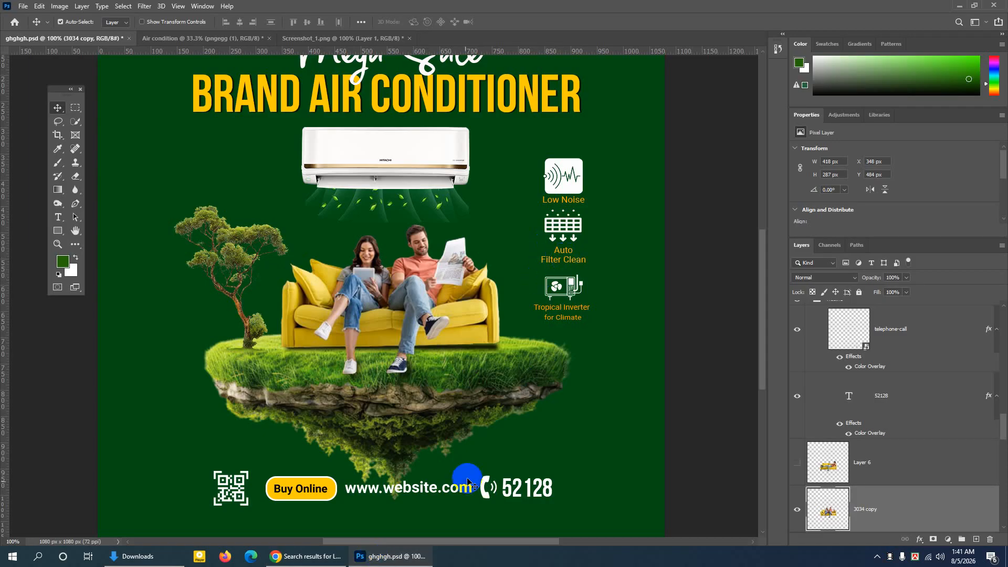
{"action": "left_click", "coordinate": [396, 554]}
{"action": "left_click_drag", "start_coordinate": [135, 92], "coordinate": [72, 91]}
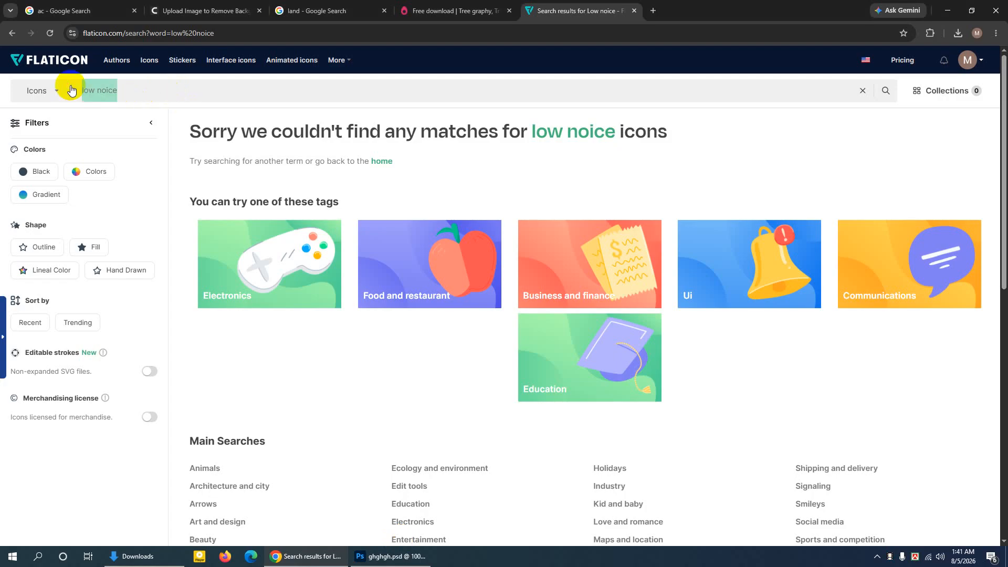
{"action": "type", "text": "auto filter clean"}
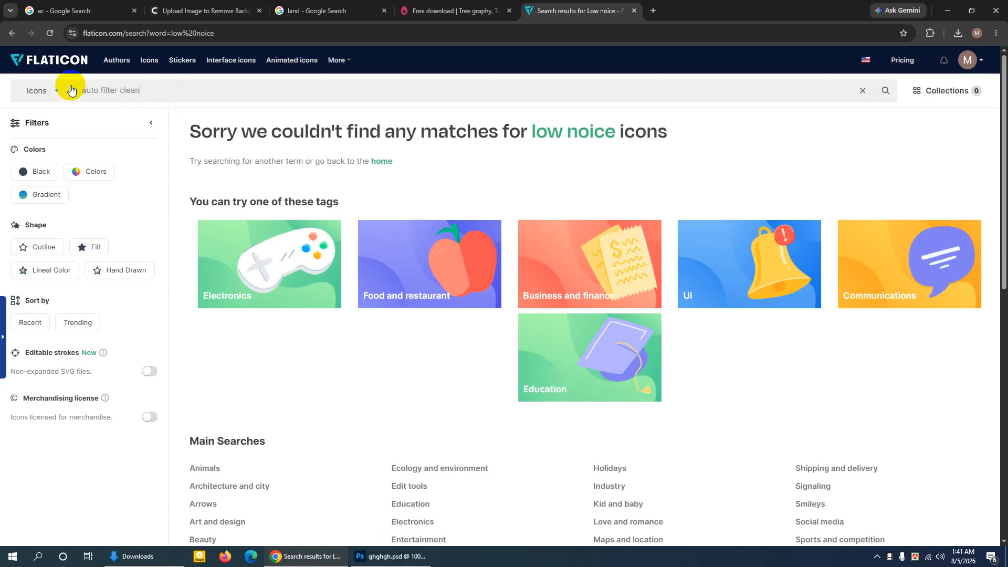
{"action": "key", "text": "Return"}
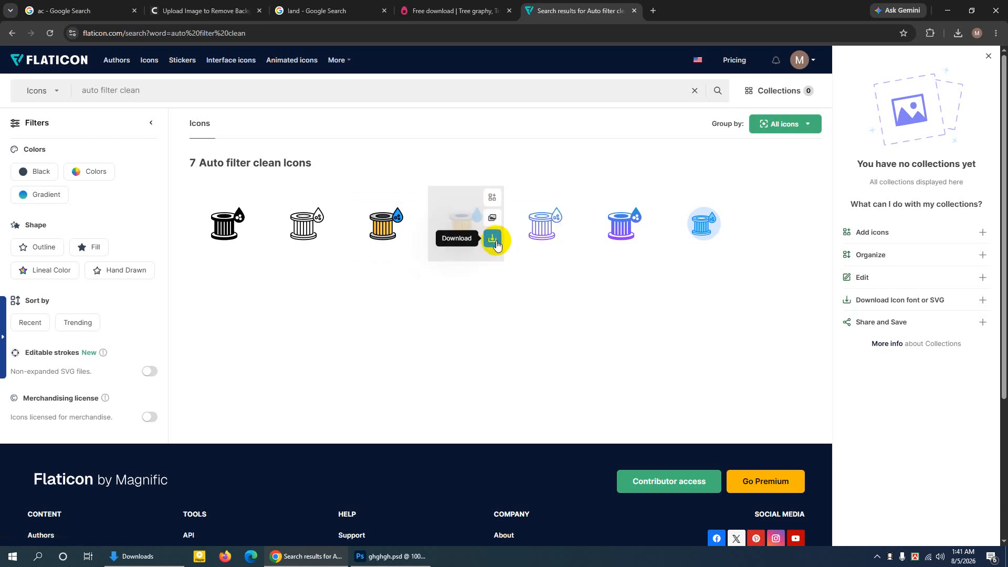
Download the yellow and blue Oil filter icon under the free attribution option and show oil-filter.png in its folder
{"action": "left_click", "coordinate": [494, 241]}
{"action": "left_click", "coordinate": [469, 300]}
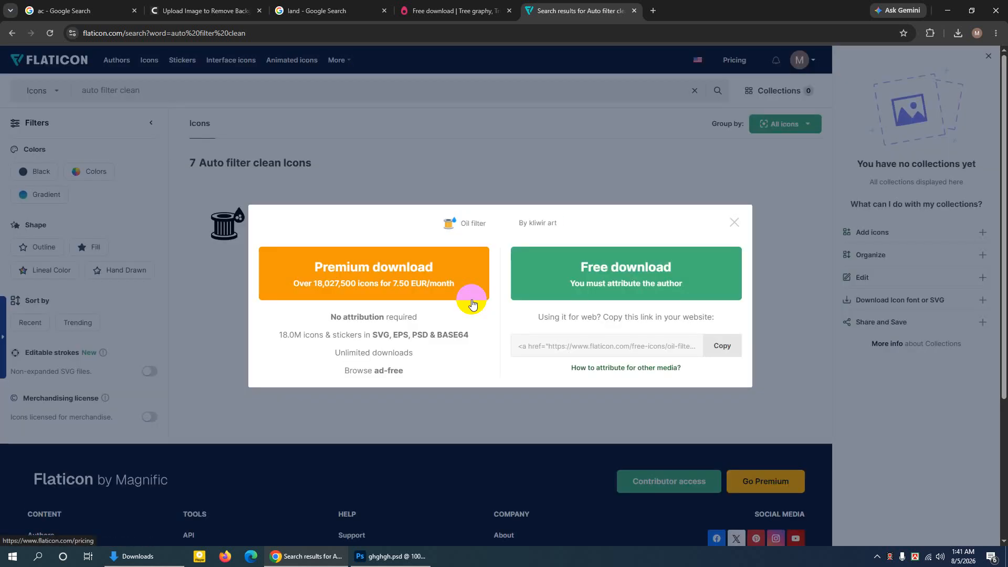
{"action": "left_click", "coordinate": [595, 277]}
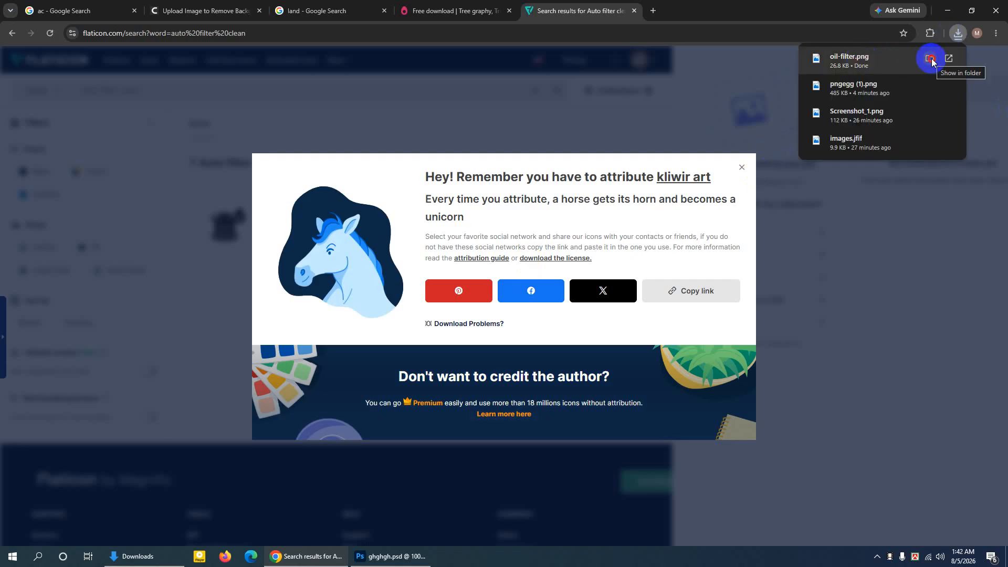
{"action": "left_click", "coordinate": [931, 59]}
Try placing oil-filter.png in ghghgh.psd, scaled down near the feature icons, and discard it
{"action": "left_click_drag", "start_coordinate": [118, 141], "coordinate": [570, 405]}
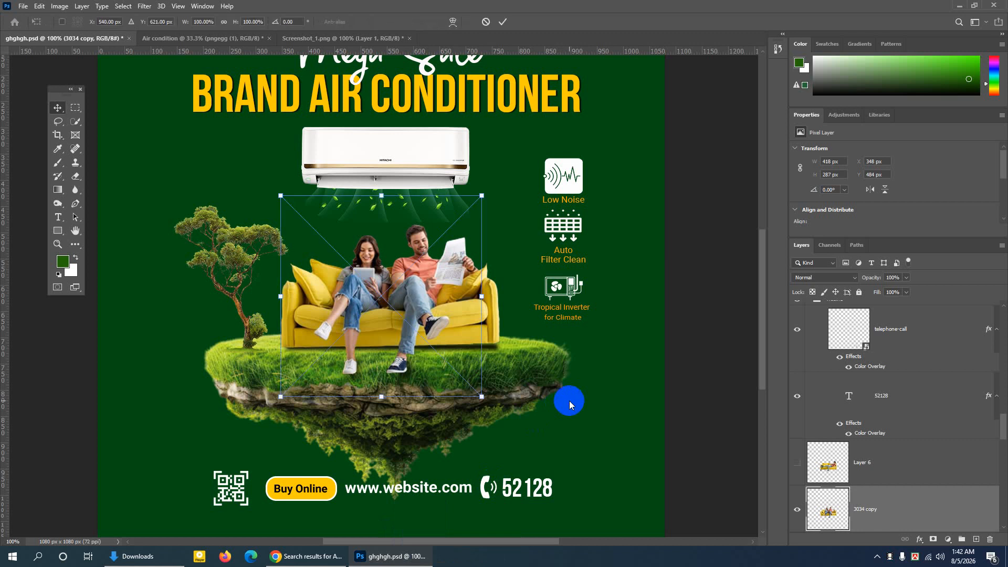
{"action": "left_click_drag", "start_coordinate": [481, 398], "coordinate": [615, 263]}
{"action": "left_click", "coordinate": [501, 24]}
{"action": "key", "text": "Delete"}
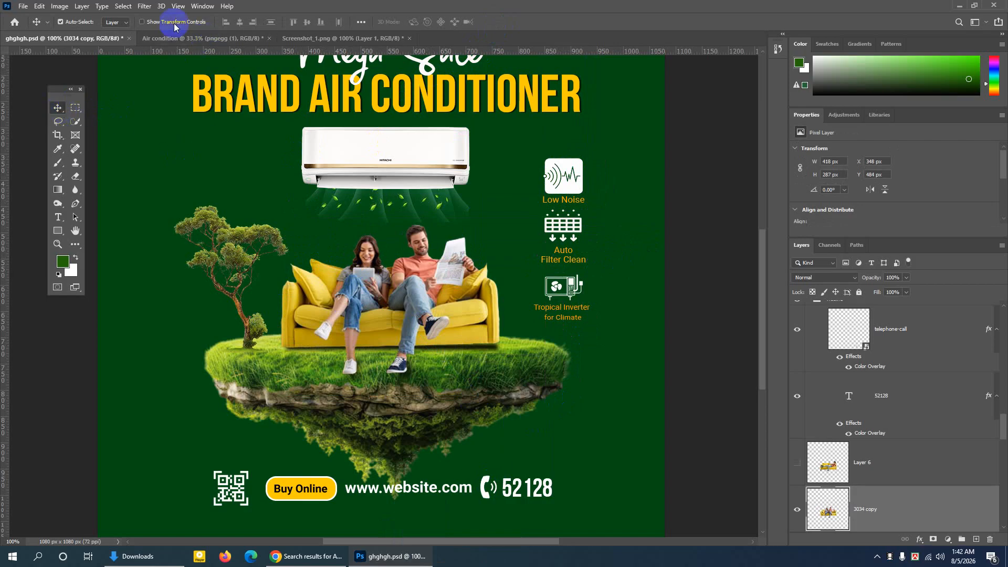
Set the Move tool's auto-select to Group and identify the feature icons' group in ghghgh.psd by toggling its visibility
{"action": "left_click", "coordinate": [117, 22]}
{"action": "left_click", "coordinate": [116, 33]}
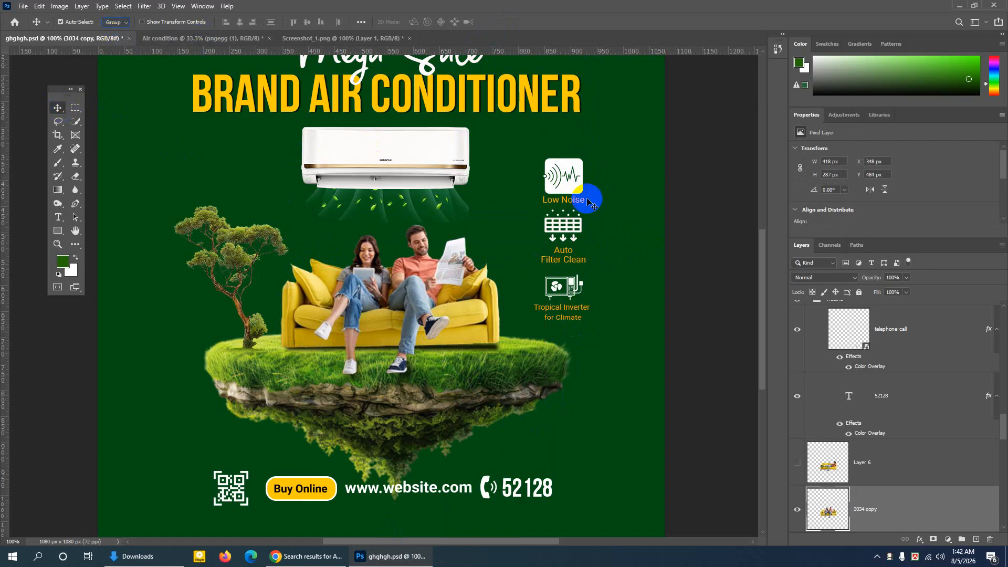
{"action": "left_click", "coordinate": [574, 187]}
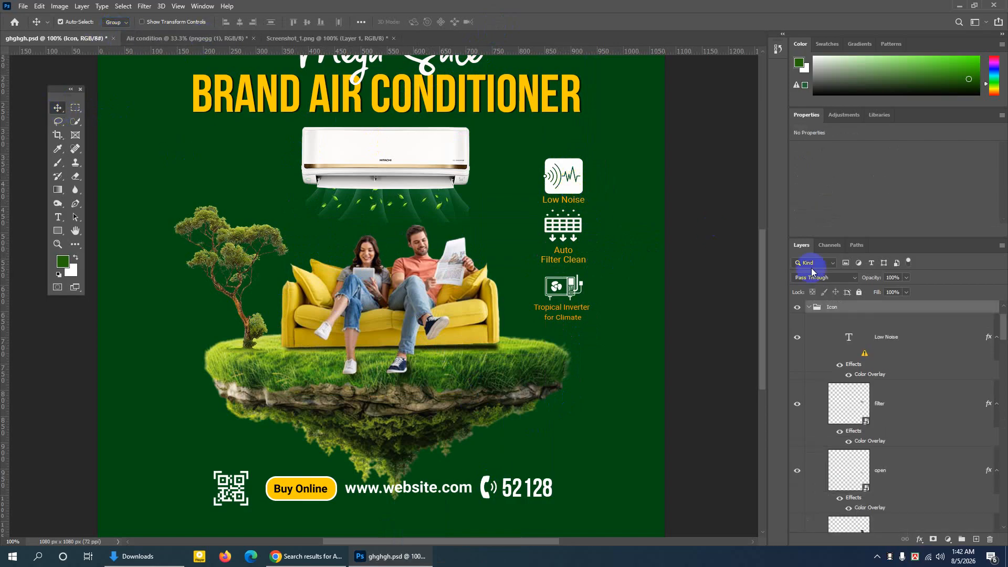
{"action": "left_click", "coordinate": [809, 307]}
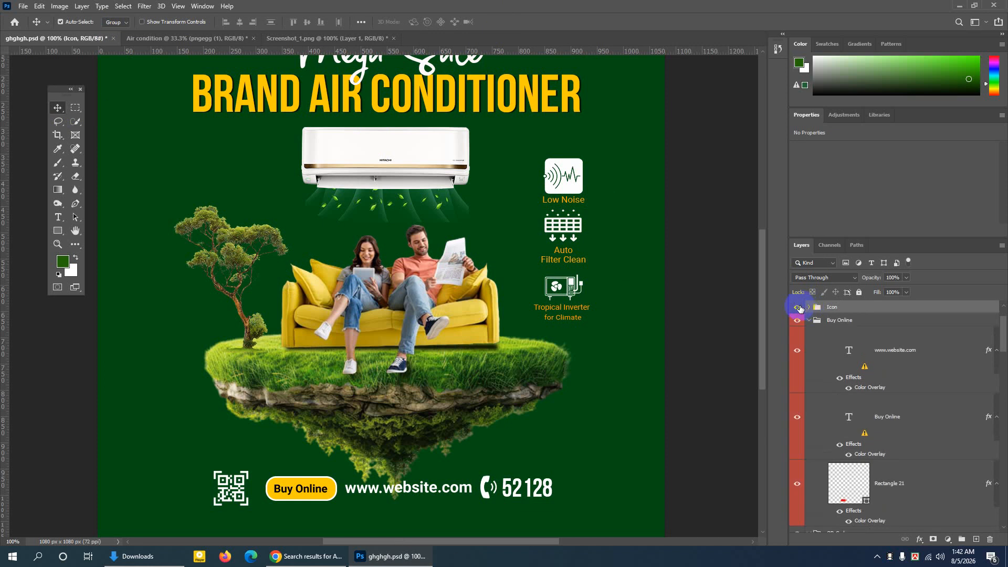
{"action": "left_click", "coordinate": [797, 307]}
{"action": "left_click", "coordinate": [797, 308]}
Duplicate the Icon group from ghghgh.psd into the Air condition document
{"action": "right_click", "coordinate": [856, 305]}
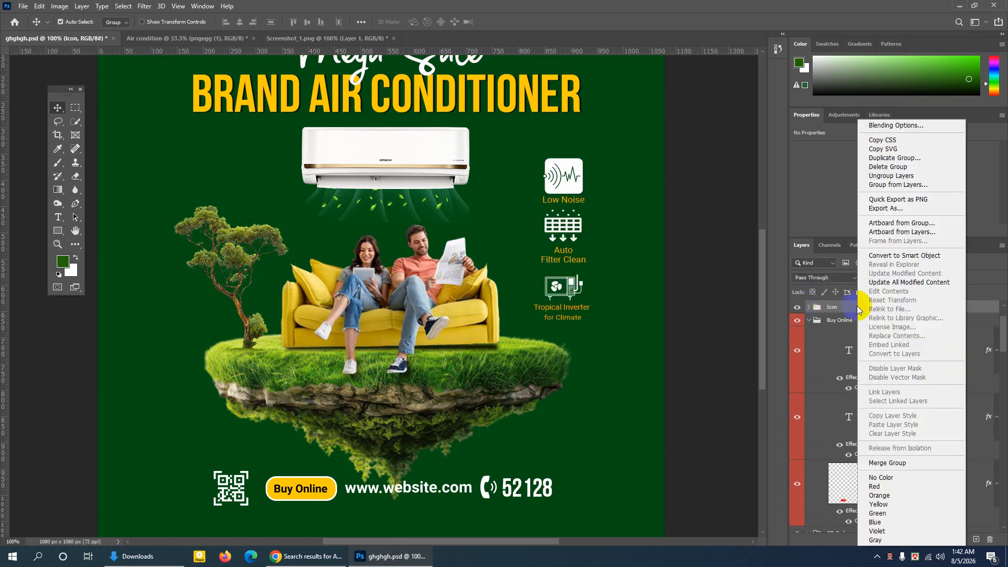
{"action": "left_click", "coordinate": [887, 158]}
{"action": "left_click", "coordinate": [403, 238]}
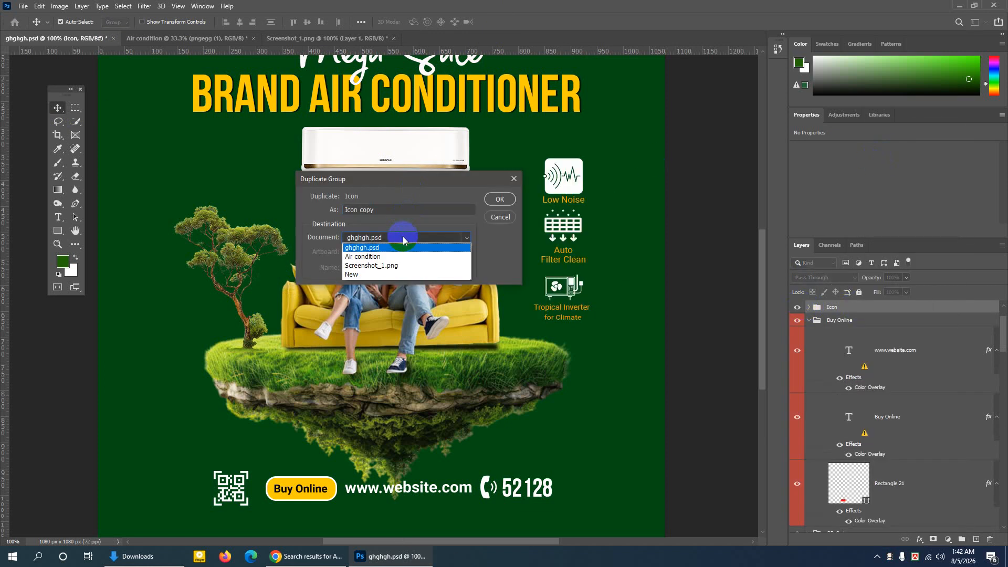
{"action": "left_click", "coordinate": [402, 256]}
{"action": "left_click", "coordinate": [501, 200]}
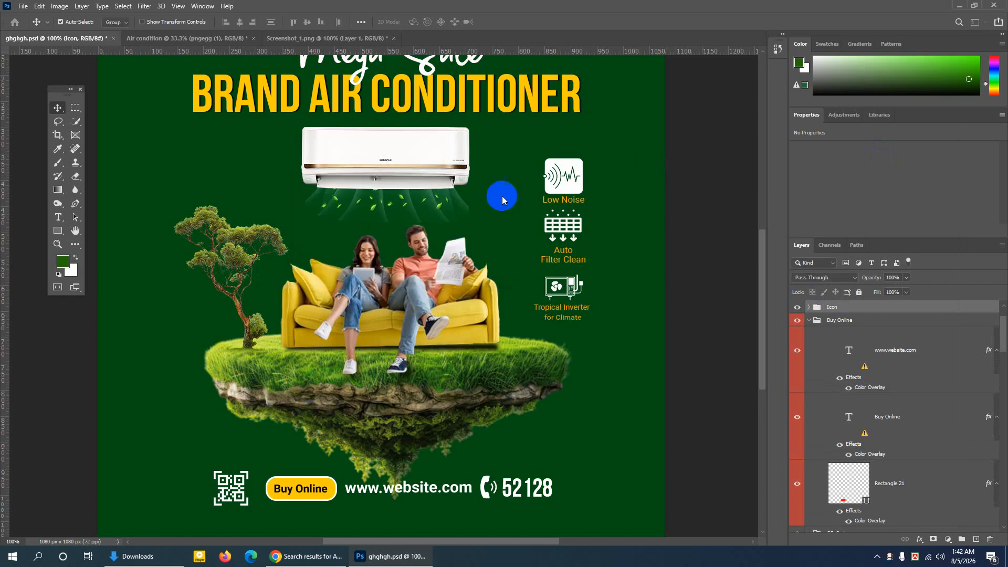
Move the feature icon group to the right of the air conditioner and sofa in the Air condition poster and scale it to about 178%
{"action": "left_click", "coordinate": [210, 38]}
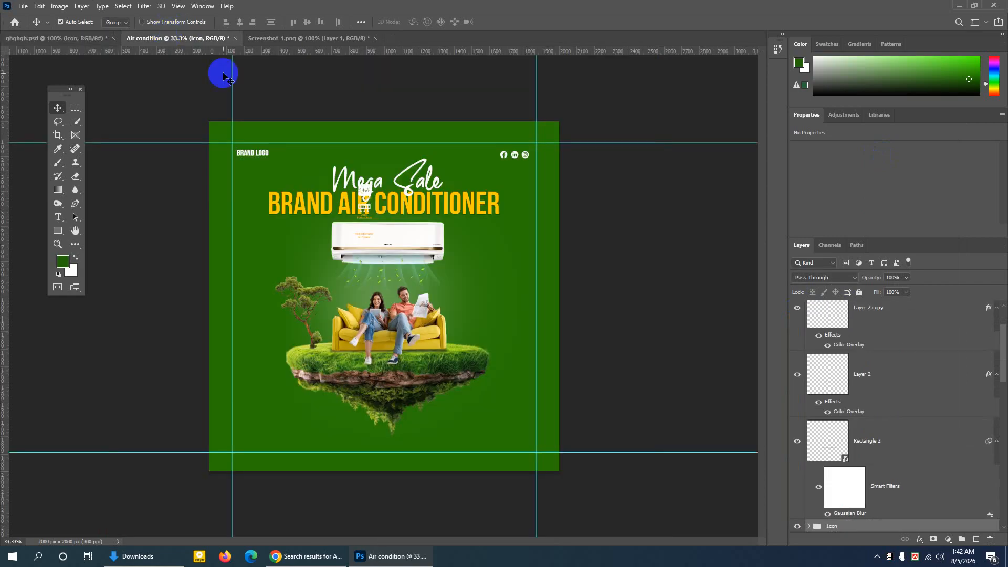
{"action": "left_click_drag", "start_coordinate": [367, 192], "coordinate": [485, 251]}
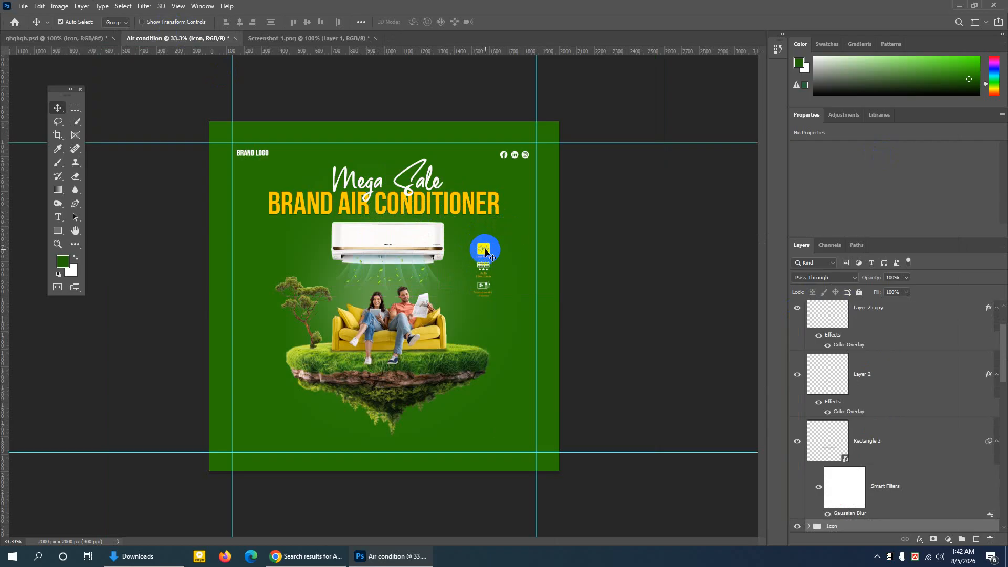
{"action": "key", "text": "ctrl+t"}
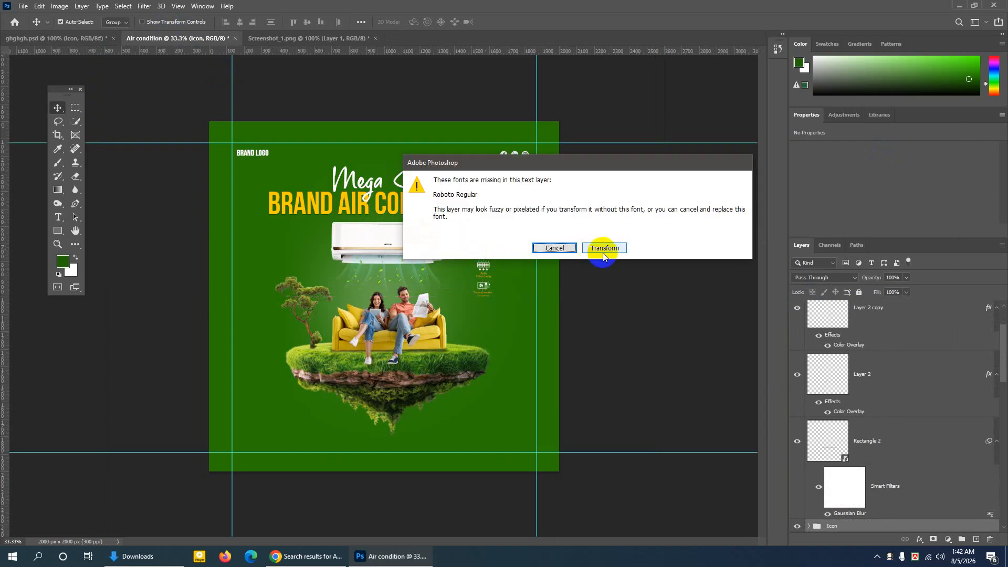
{"action": "left_click", "coordinate": [604, 248]}
{"action": "left_click_drag", "start_coordinate": [494, 295], "coordinate": [507, 338]}
{"action": "left_click_drag", "start_coordinate": [493, 261], "coordinate": [491, 255]}
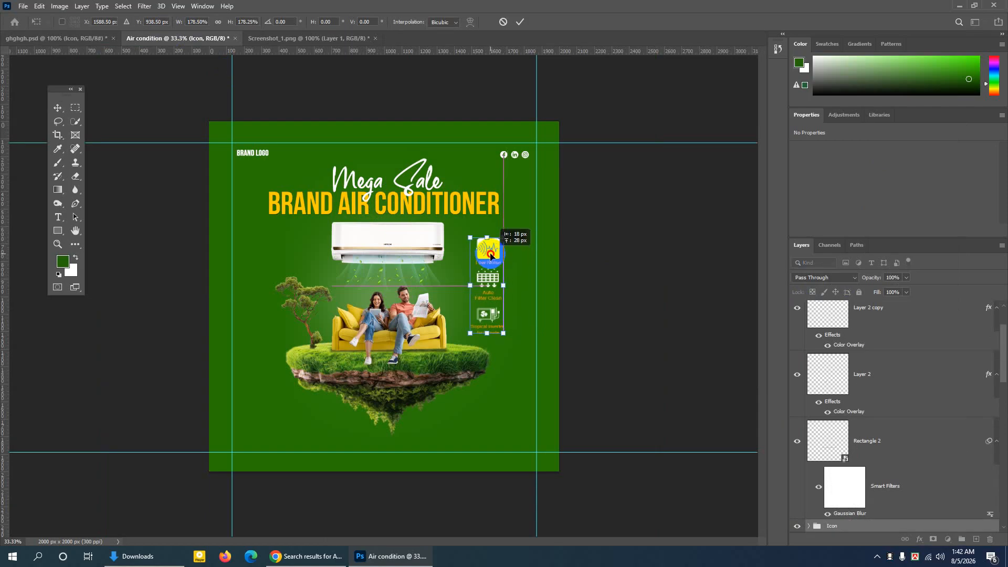
{"action": "left_click", "coordinate": [520, 22]}
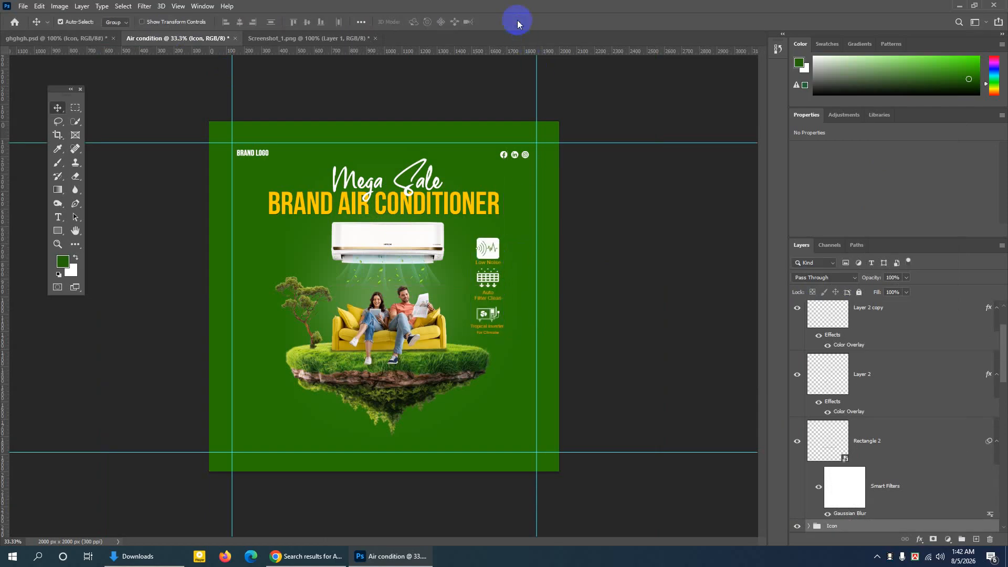
Duplicate the Buy Online group from ghghgh.psd into the Air condition document
{"action": "left_click", "coordinate": [68, 37]}
{"action": "scroll", "coordinate": [275, 213], "scroll_direction": "down", "scroll_amount": 5}
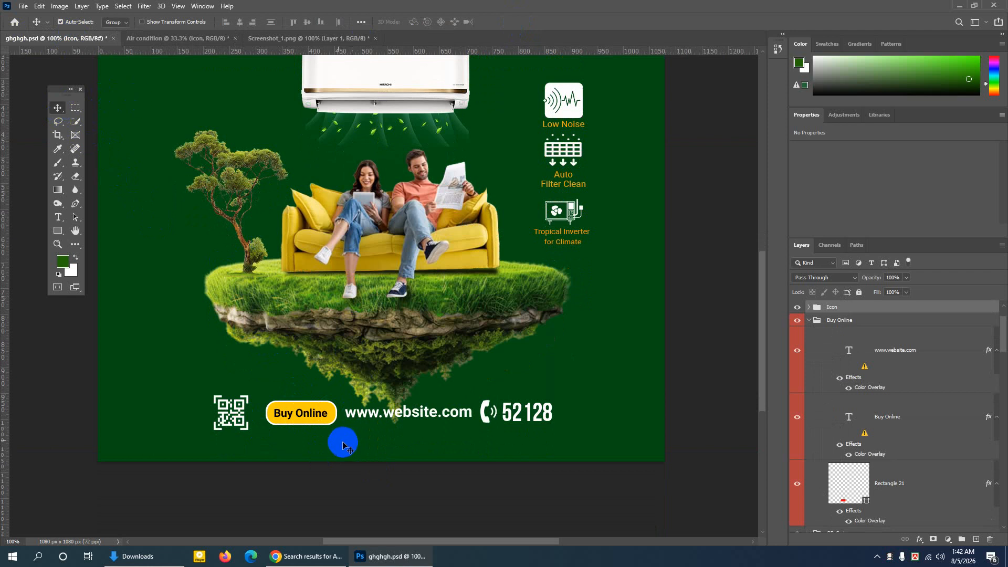
{"action": "left_click", "coordinate": [809, 320]}
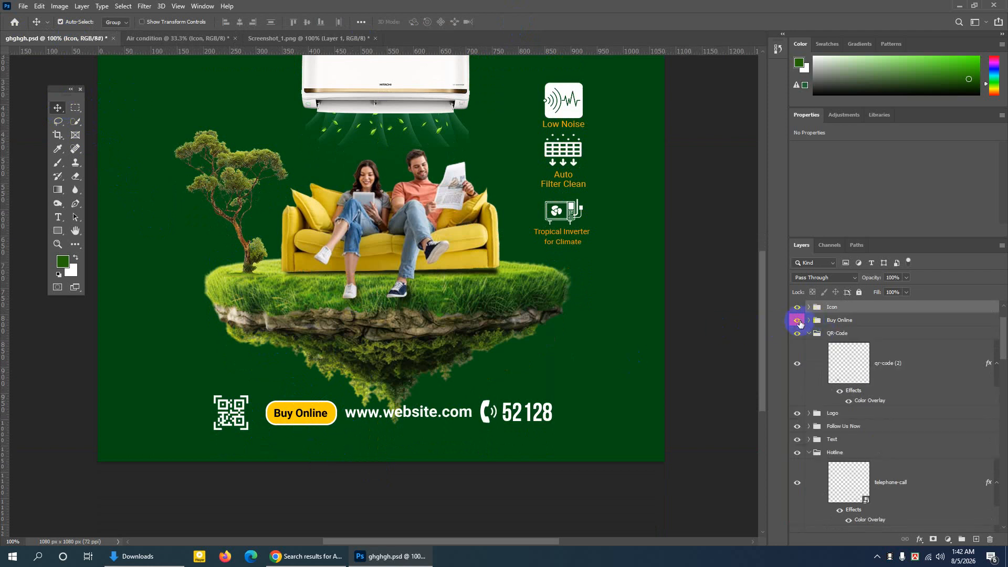
{"action": "left_click", "coordinate": [797, 321]}
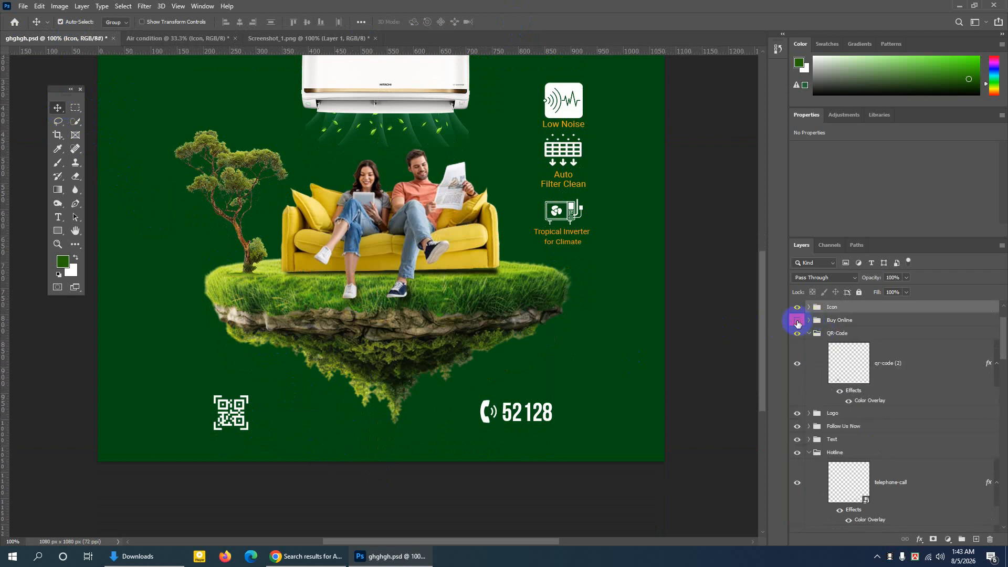
{"action": "left_click", "coordinate": [867, 321]}
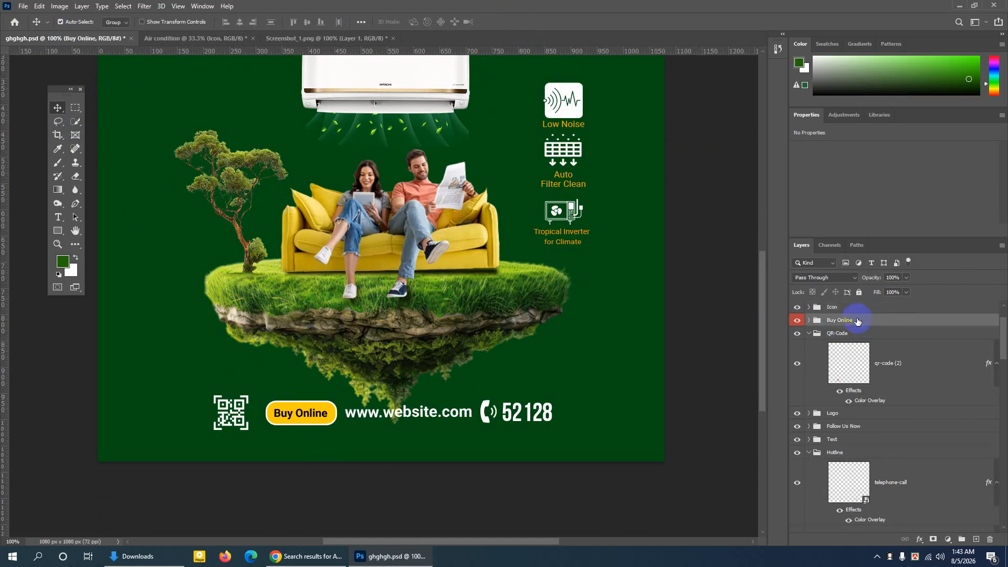
{"action": "right_click", "coordinate": [864, 322]}
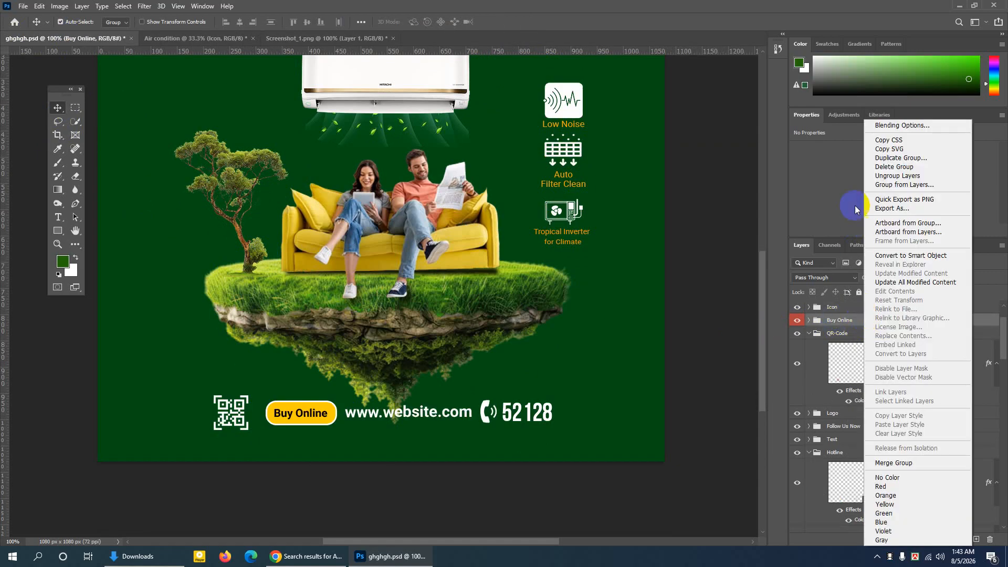
{"action": "left_click", "coordinate": [882, 152]}
{"action": "left_click", "coordinate": [415, 237]}
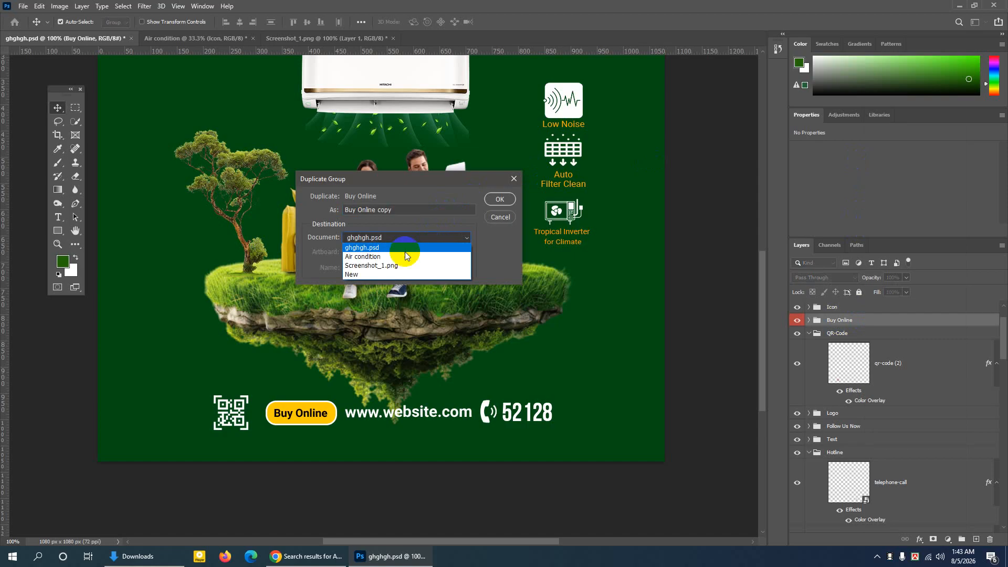
{"action": "left_click", "coordinate": [384, 255]}
{"action": "left_click", "coordinate": [497, 200]}
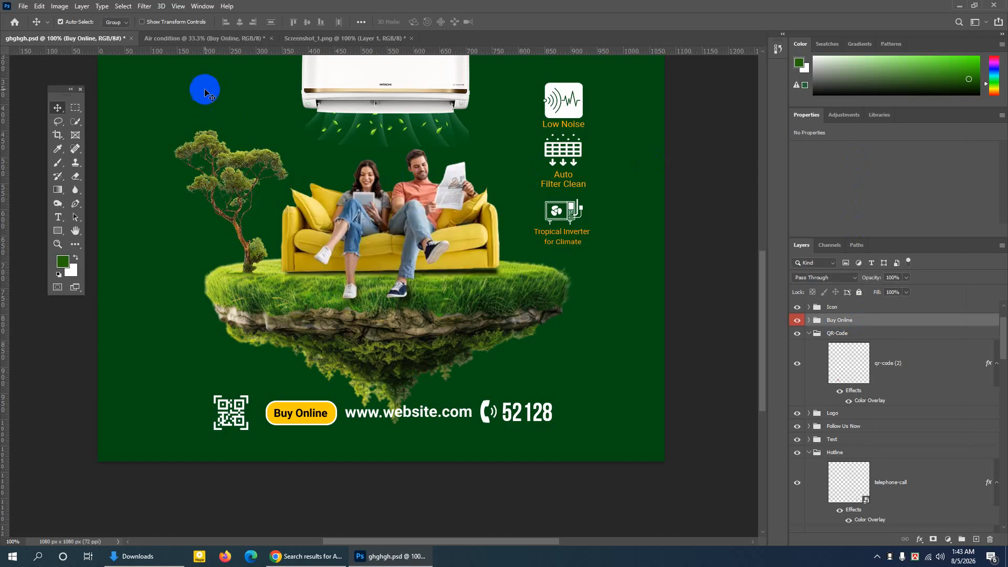
Move the Buy Online button and website text below the grass island in the Air condition poster and scale them to about 143.5%
{"action": "left_click", "coordinate": [200, 38]}
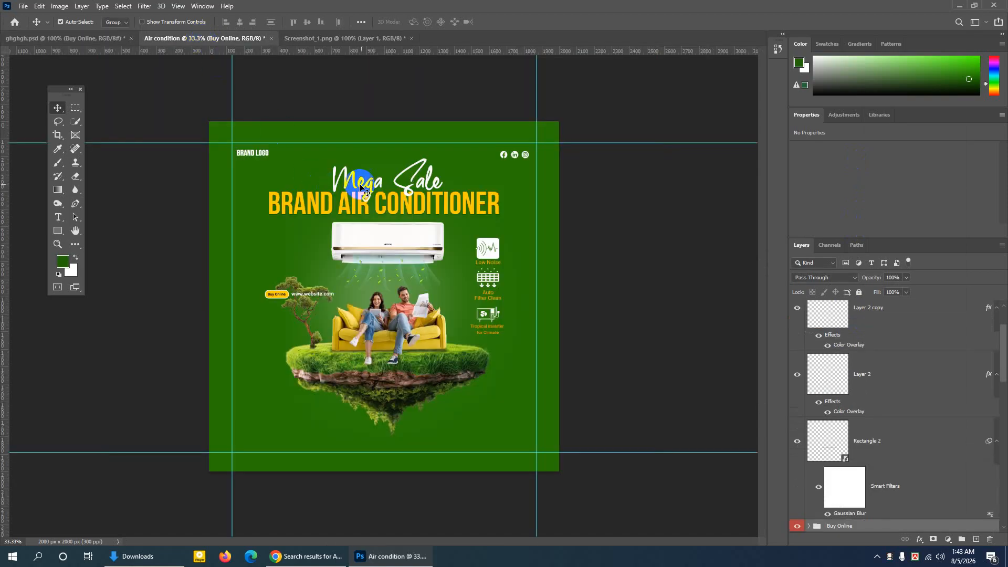
{"action": "left_click", "coordinate": [272, 294]}
{"action": "left_click_drag", "start_coordinate": [273, 294], "coordinate": [349, 440]}
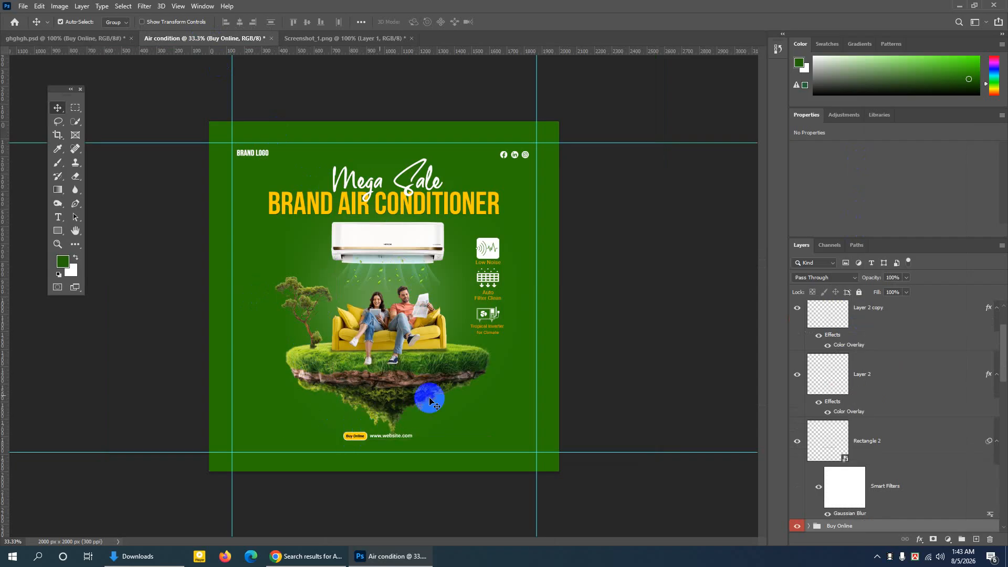
{"action": "key", "text": "ctrl+t"}
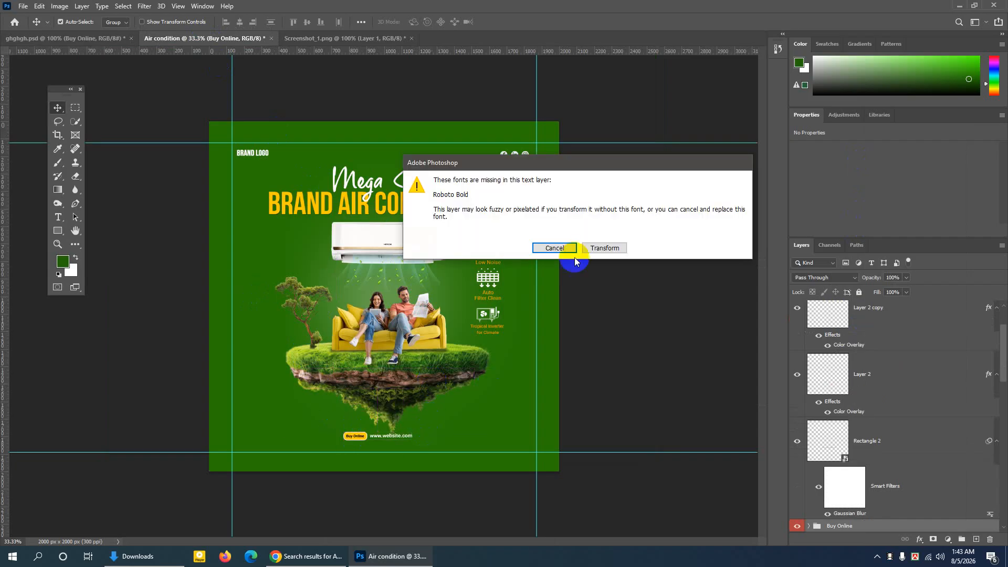
{"action": "left_click", "coordinate": [601, 248]}
{"action": "left_click_drag", "start_coordinate": [403, 442], "coordinate": [427, 443]}
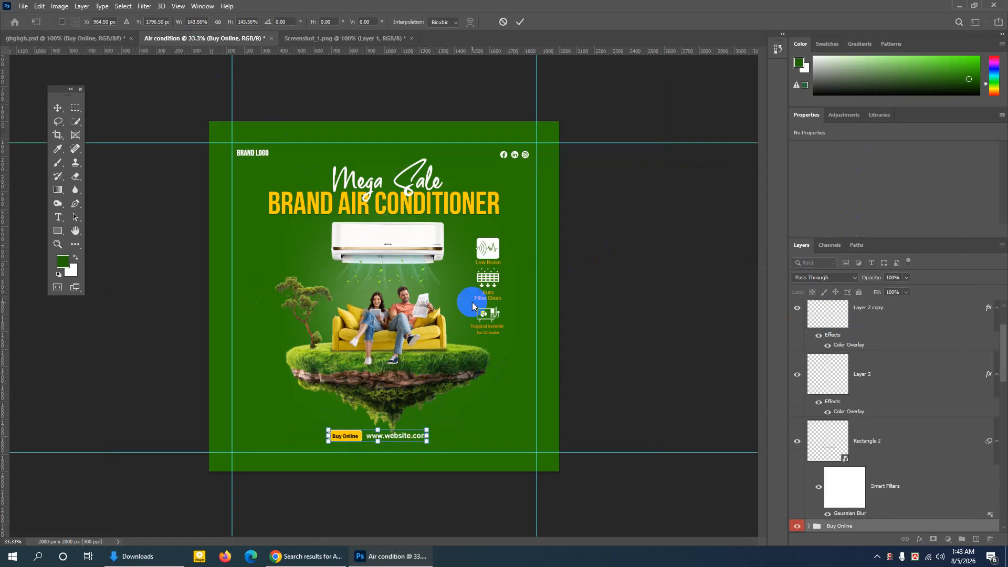
{"action": "left_click", "coordinate": [519, 22]}
Nudge the Buy Online group about 12 px down and 20 px right beneath the grass island
{"action": "key", "text": "Down"}
{"action": "key", "text": "Down"}
{"action": "key", "text": "Down"}
{"action": "key", "text": "Down"}
{"action": "key", "text": "Down"}
{"action": "key", "text": "Down"}
{"action": "key", "text": "Down"}
{"action": "key", "text": "Down"}
{"action": "key", "text": "Down"}
{"action": "key", "text": "Down"}
{"action": "key", "text": "Down"}
{"action": "key", "text": "Down"}
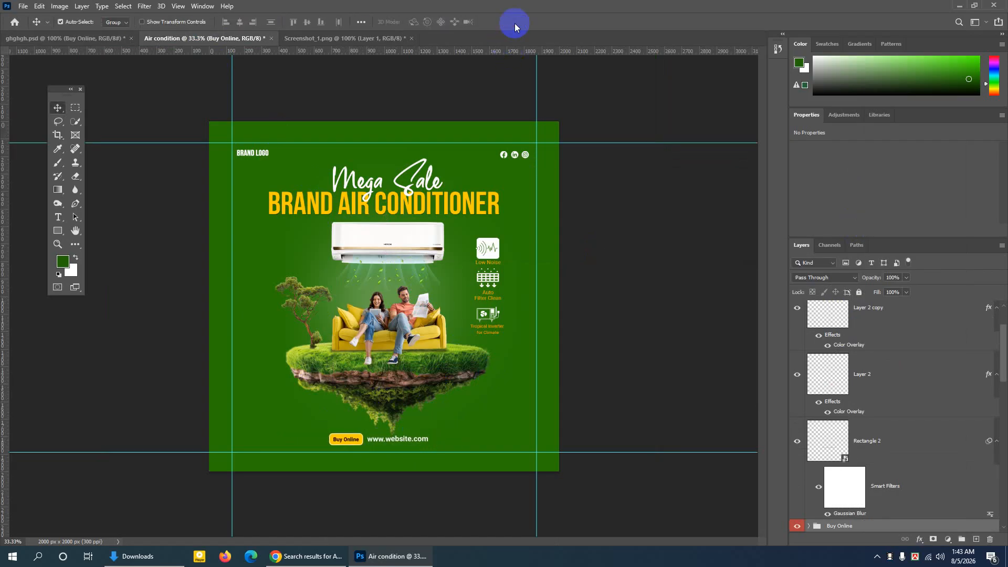
{"action": "key", "text": "Right"}
{"action": "key", "text": "Right"}
{"action": "key", "text": "Right"}
{"action": "key", "text": "Right"}
{"action": "key", "text": "Right"}
{"action": "key", "text": "Right"}
{"action": "key", "text": "Right"}
{"action": "key", "text": "Right"}
{"action": "key", "text": "Right"}
{"action": "key", "text": "Right"}
{"action": "key", "text": "Right"}
{"action": "key", "text": "Right"}
{"action": "key", "text": "Right"}
{"action": "key", "text": "Right"}
{"action": "key", "text": "Right"}
{"action": "key", "text": "Right"}
{"action": "key", "text": "Right"}
{"action": "key", "text": "Right"}
{"action": "key", "text": "Right"}
{"action": "key", "text": "Right"}
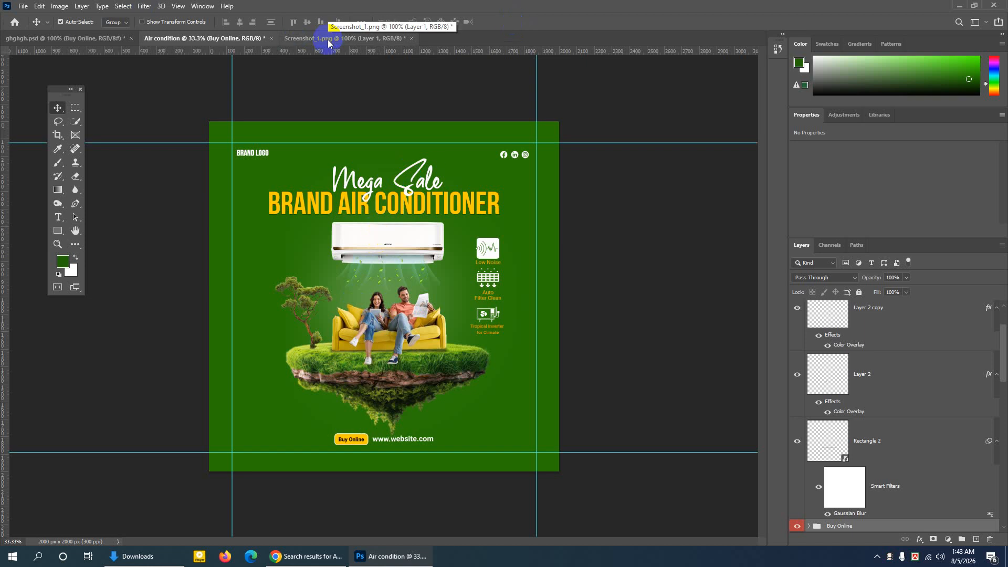
Examine the Hotline group in ghghgh.psd by toggling its visibility and checking the phone icon and number layers it contains
{"action": "left_click", "coordinate": [78, 37]}
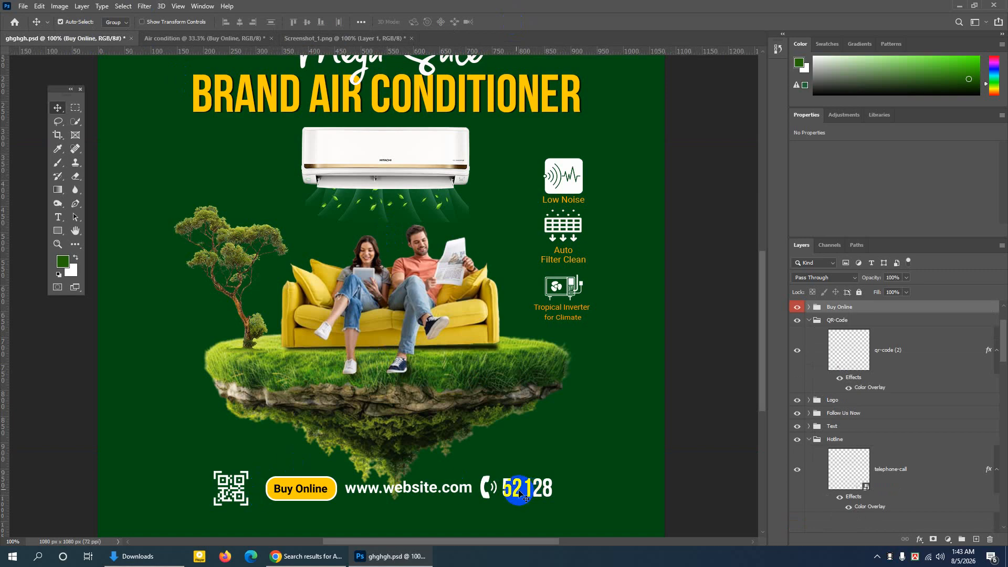
{"action": "left_click", "coordinate": [488, 486]}
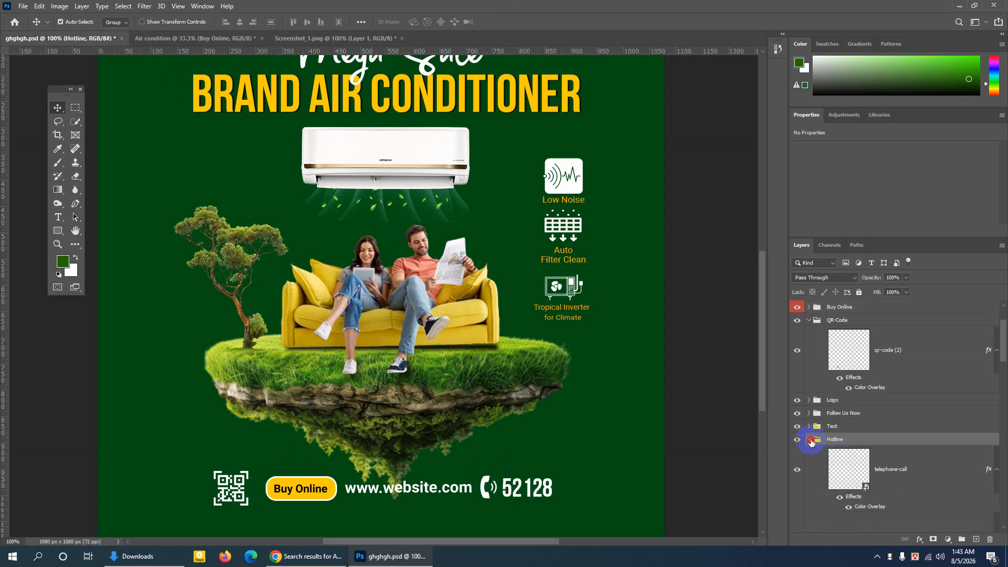
{"action": "left_click", "coordinate": [810, 440]}
{"action": "left_click", "coordinate": [809, 441]}
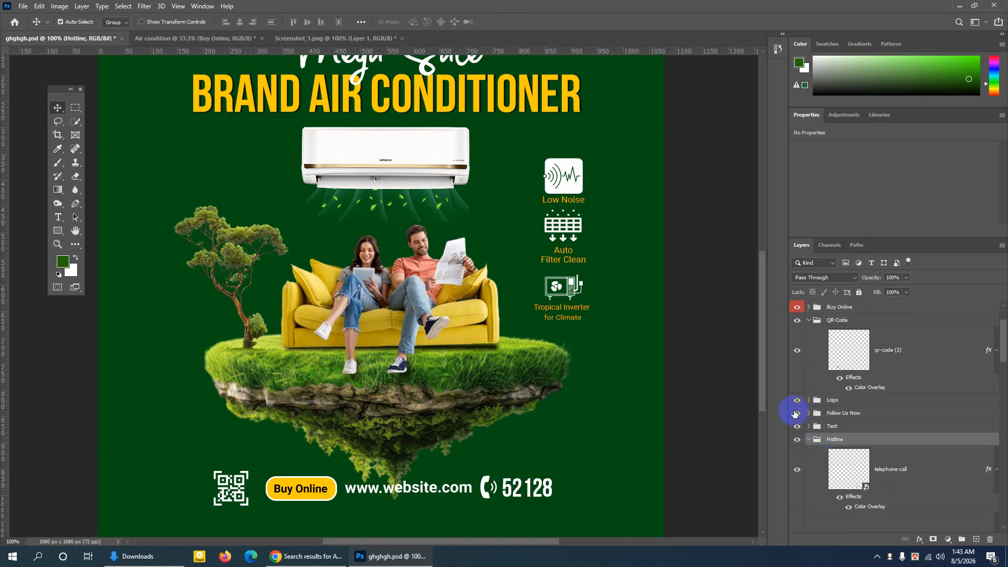
{"action": "left_click", "coordinate": [797, 443]}
{"action": "left_click", "coordinate": [797, 443]}
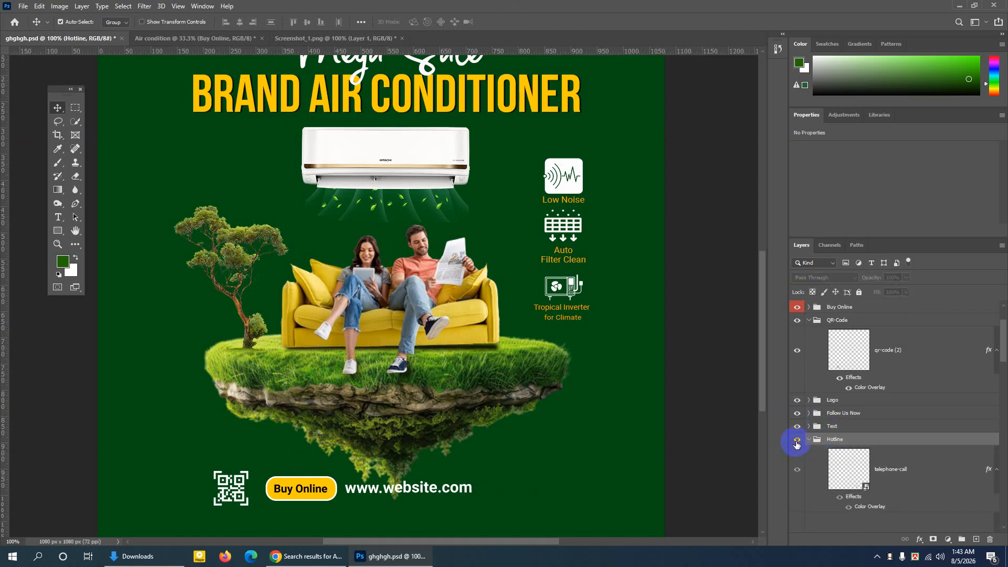
{"action": "left_click", "coordinate": [797, 442]}
{"action": "left_click", "coordinate": [796, 443]}
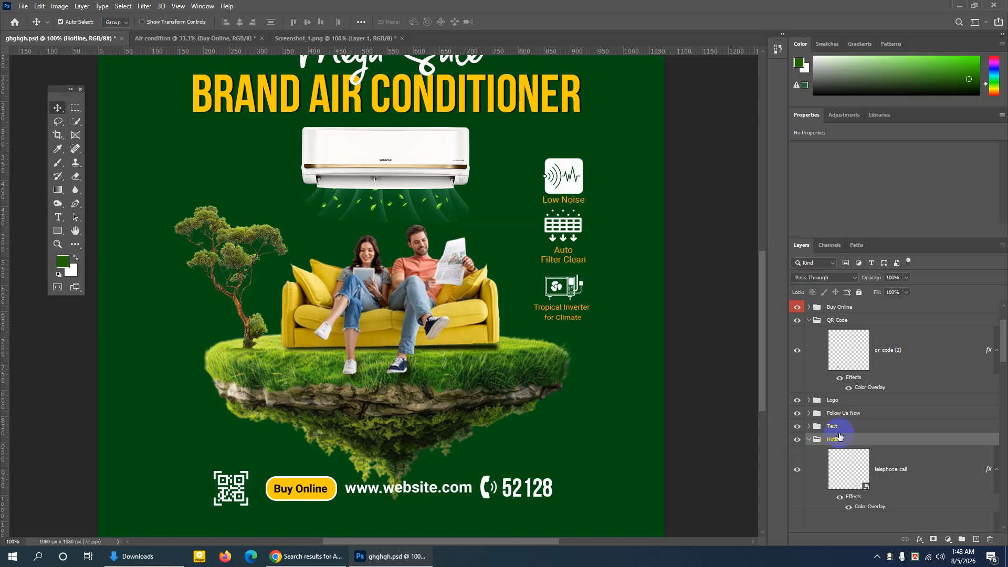
{"action": "scroll", "coordinate": [869, 450], "scroll_direction": "down", "scroll_amount": 3}
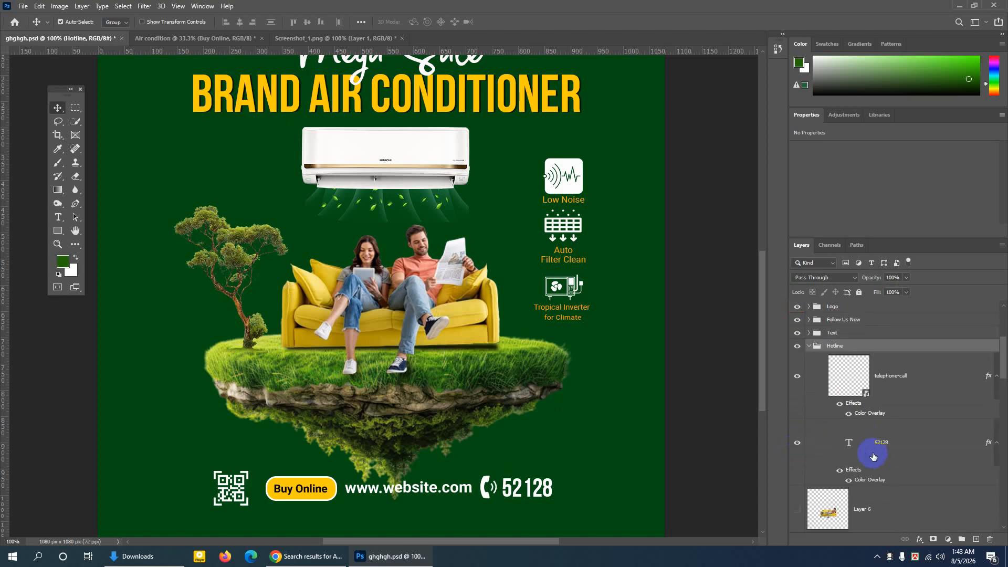
{"action": "left_click_drag", "start_coordinate": [873, 456], "coordinate": [824, 358]}
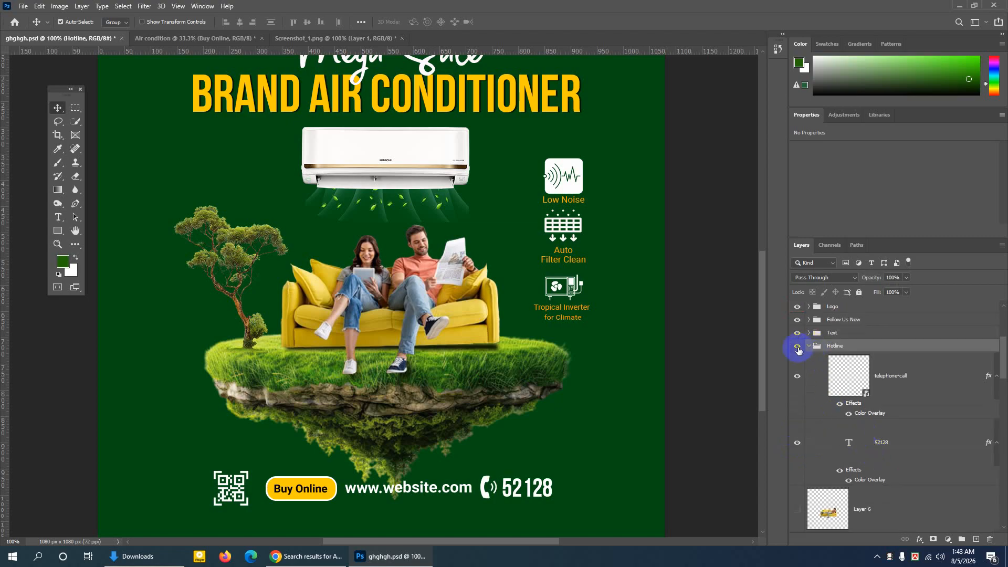
{"action": "left_click", "coordinate": [798, 346]}
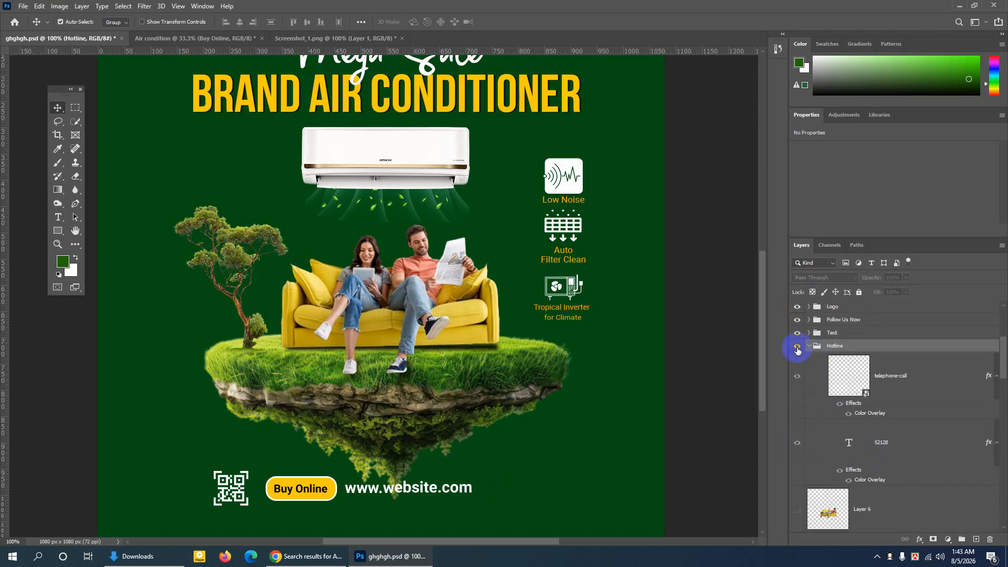
{"action": "left_click", "coordinate": [798, 347]}
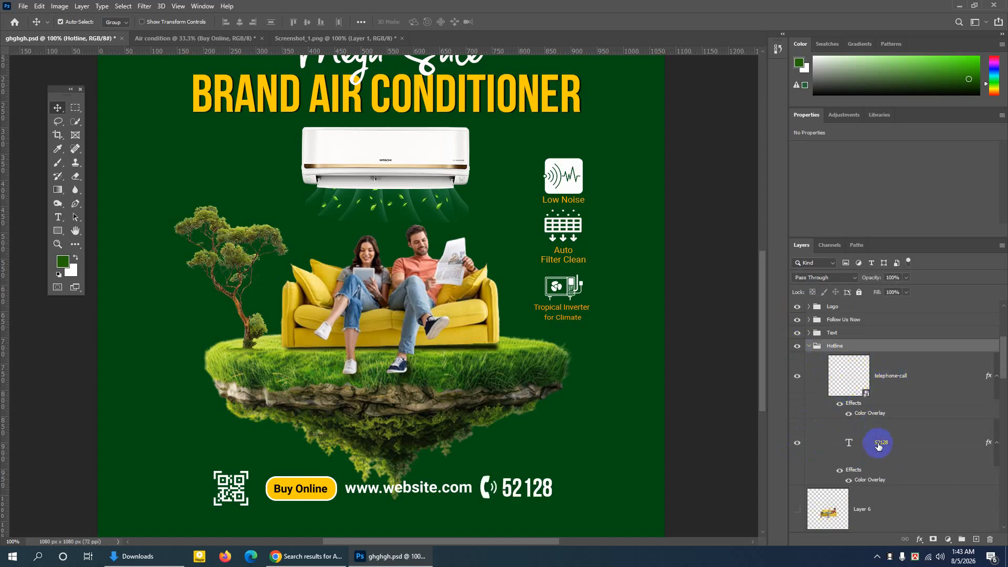
{"action": "left_click", "coordinate": [809, 347]}
{"action": "left_click", "coordinate": [810, 346]}
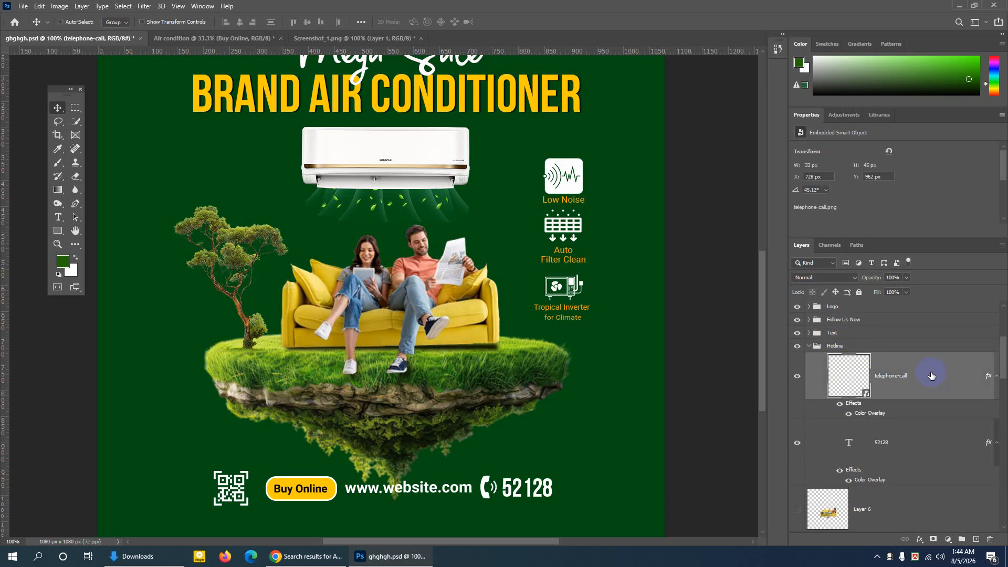
Duplicate the telephone-call icon and hotline number layers from ghghgh.psd into the Air condition document
{"action": "left_click", "coordinate": [915, 433], "text": "shift"}
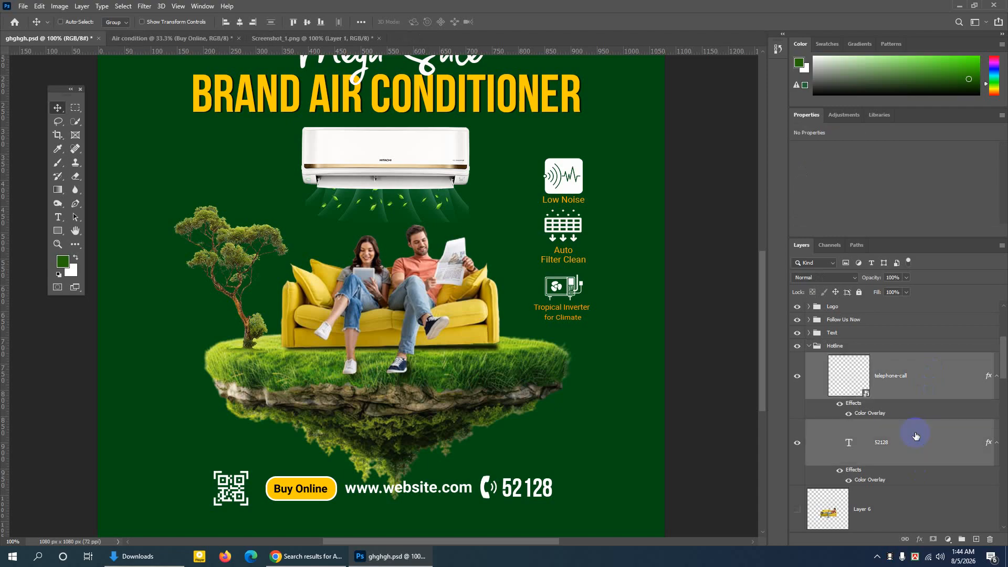
{"action": "right_click", "coordinate": [924, 374]}
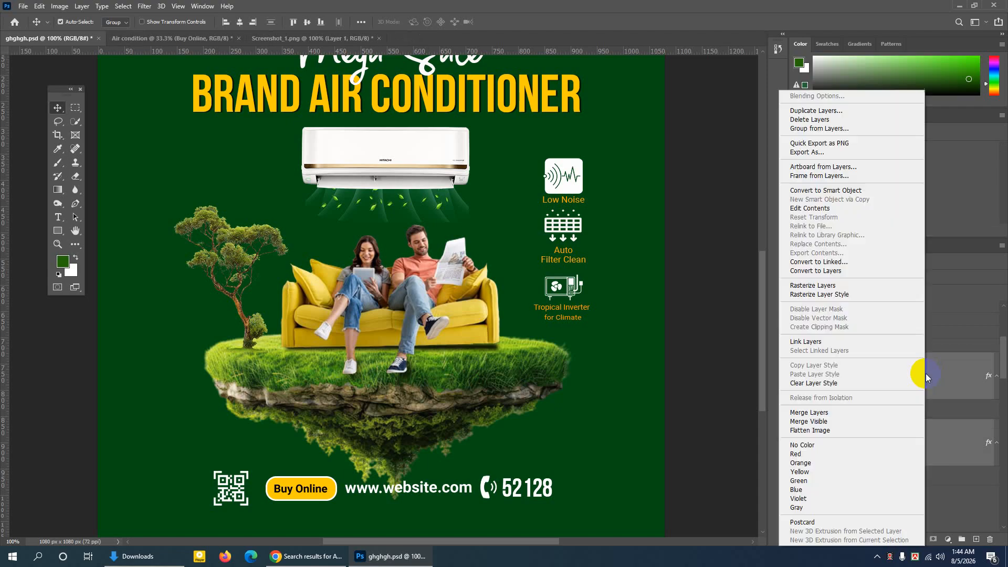
{"action": "left_click", "coordinate": [813, 110]}
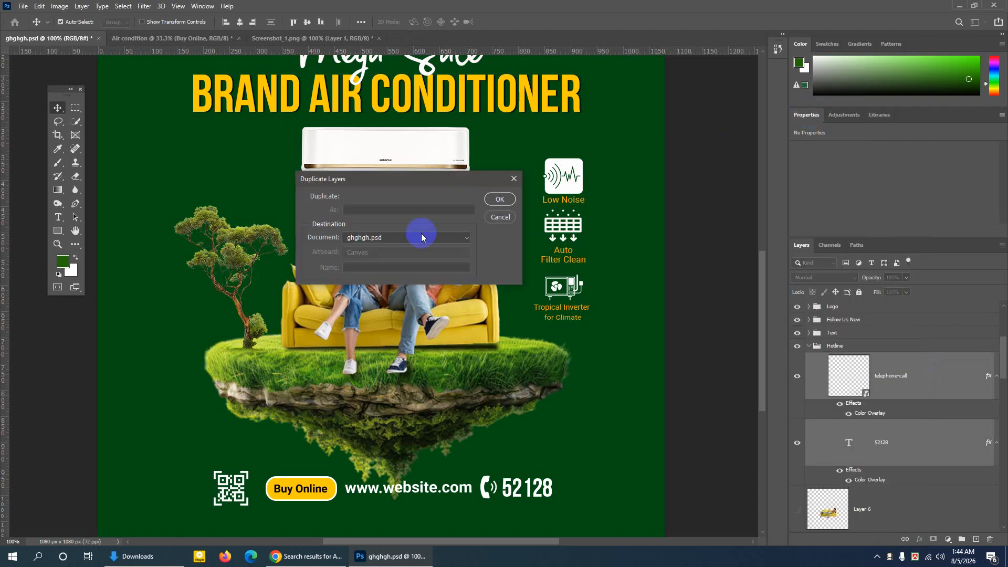
{"action": "left_click", "coordinate": [404, 237]}
{"action": "left_click", "coordinate": [394, 256]}
{"action": "left_click", "coordinate": [498, 199]}
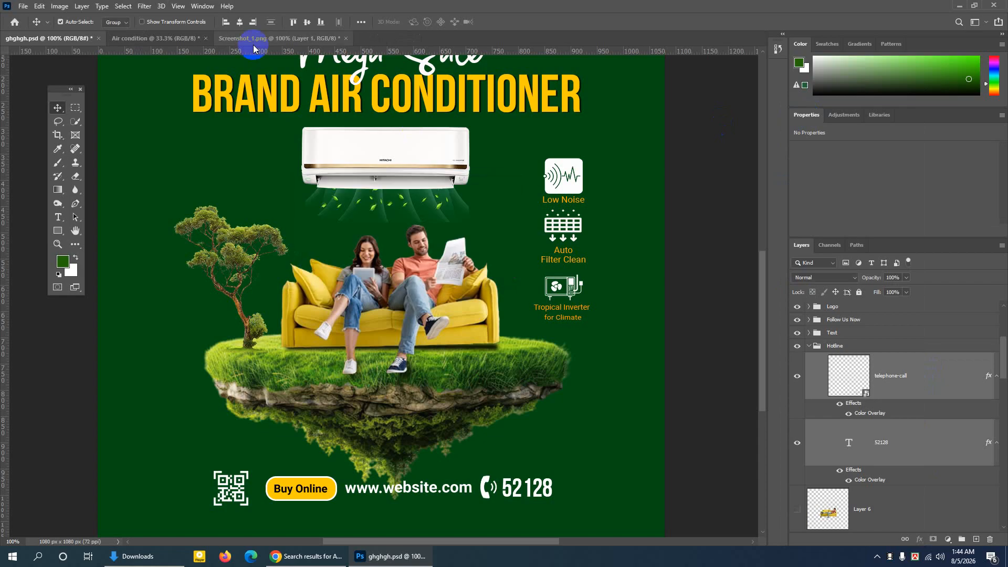
Set auto-select to Layer in the Air condition poster, place the hotline icon and number right of the website text, and scale them to about 145.4%
{"action": "left_click", "coordinate": [179, 38]}
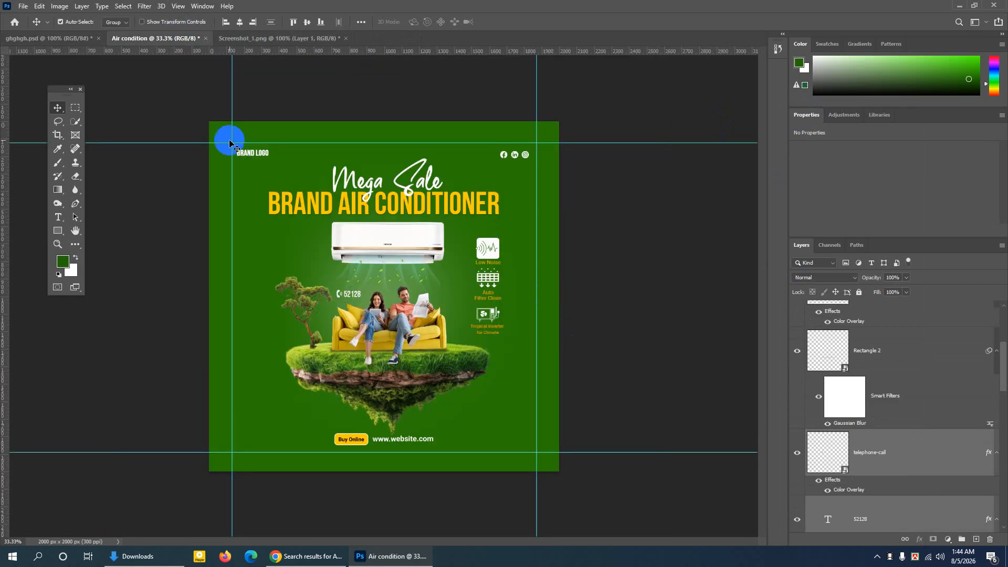
{"action": "left_click", "coordinate": [112, 23]}
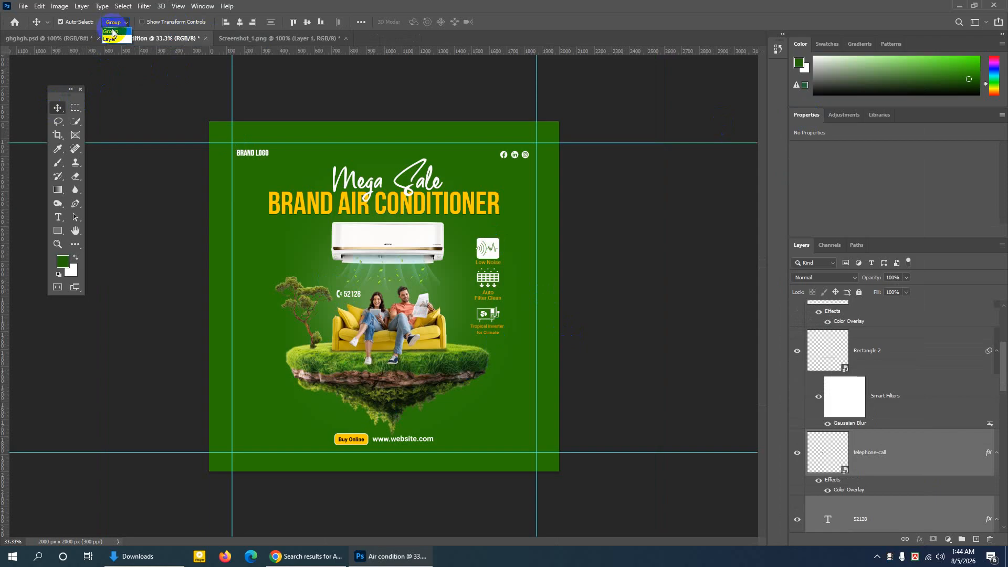
{"action": "left_click", "coordinate": [115, 40]}
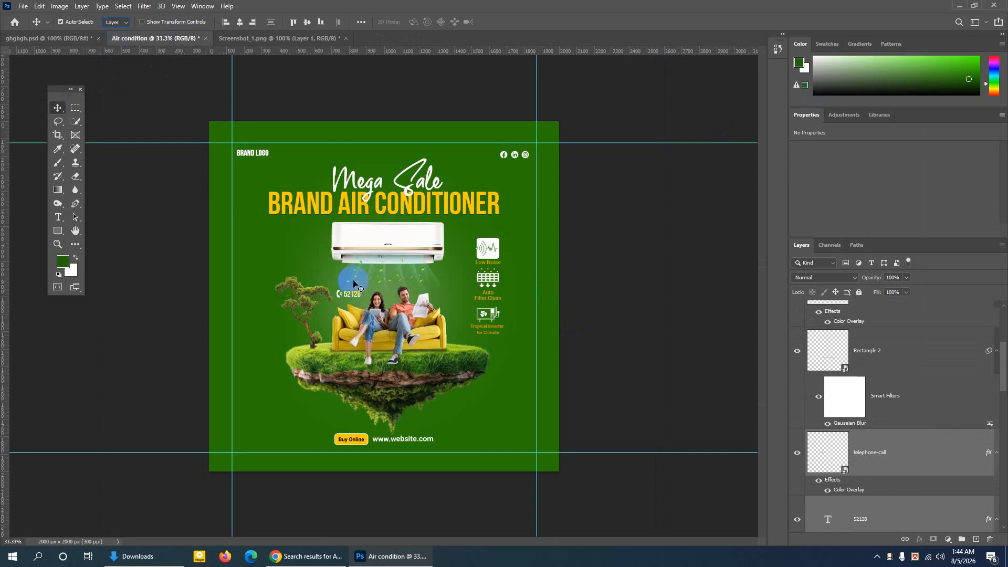
{"action": "key", "text": "ctrl+plus"}
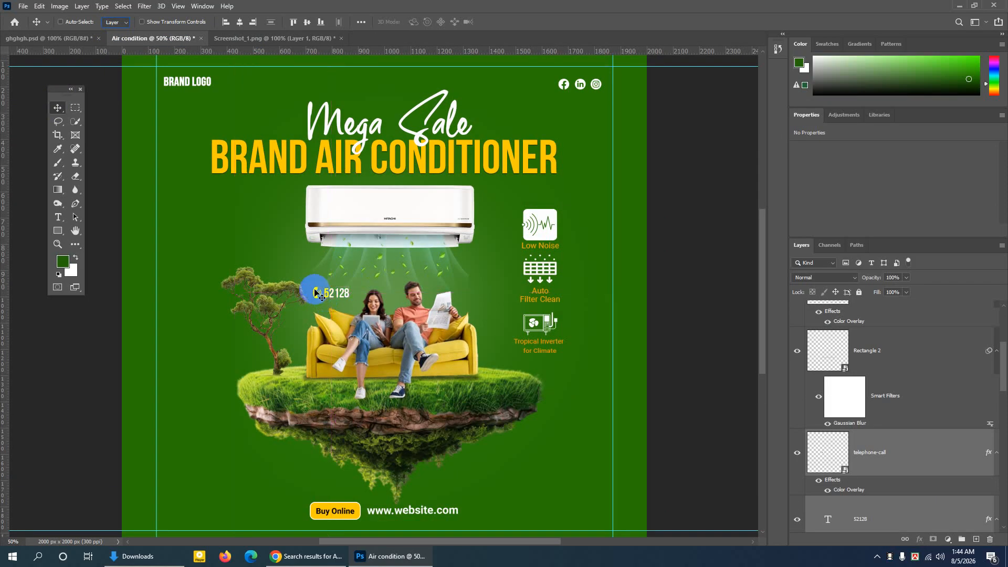
{"action": "left_click_drag", "start_coordinate": [315, 293], "coordinate": [578, 476]}
{"action": "key", "text": "ctrl+t"}
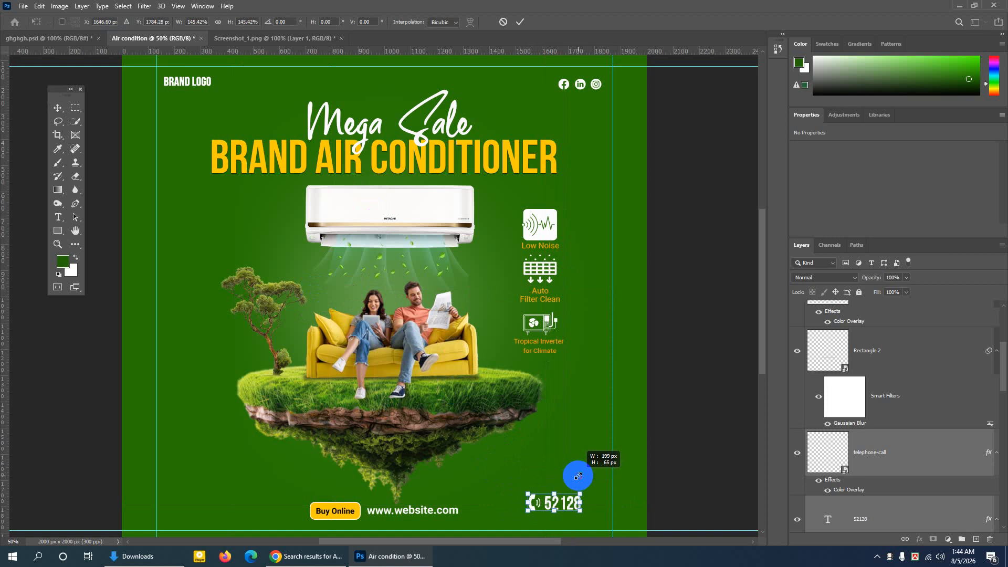
{"action": "left_click", "coordinate": [519, 22]}
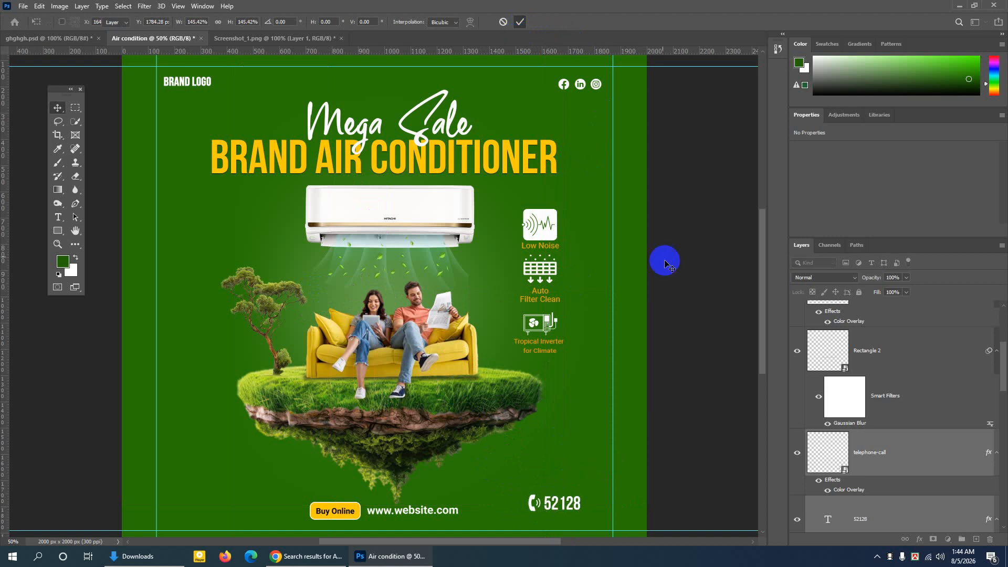
Nudge the hotline icon and number left toward the website text and down until they line up with the Buy Online row
{"action": "scroll", "coordinate": [624, 378], "scroll_direction": "down", "scroll_amount": 2}
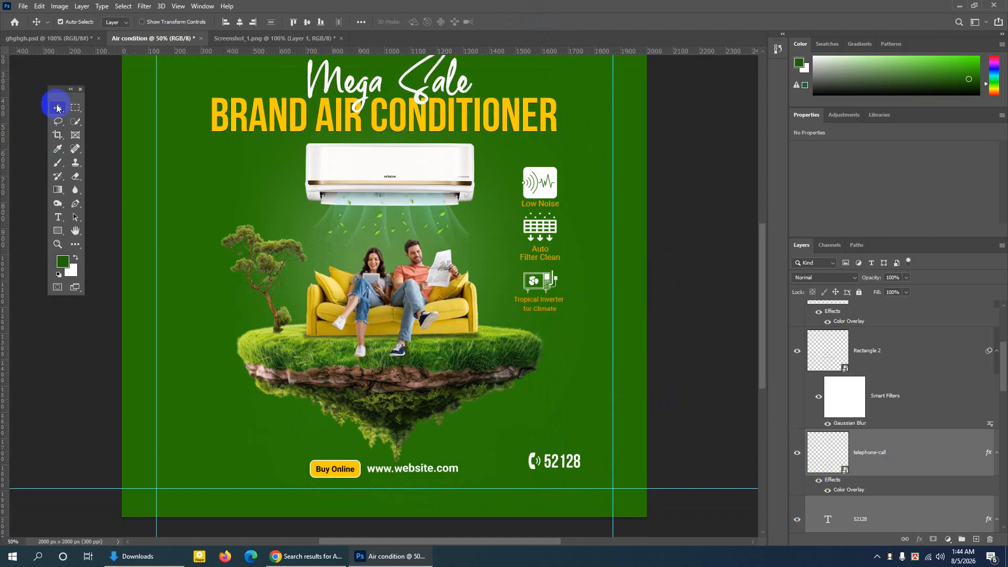
{"action": "key", "text": "Left"}
{"action": "key", "text": "Left"}
{"action": "key", "text": "Left"}
{"action": "key", "text": "Left"}
{"action": "key", "text": "Left"}
{"action": "key", "text": "Left"}
{"action": "key", "text": "Left"}
{"action": "key", "text": "Left"}
{"action": "key", "text": "Left"}
{"action": "key", "text": "Left"}
{"action": "key", "text": "Left"}
{"action": "key", "text": "Left"}
{"action": "key", "text": "Left"}
{"action": "key", "text": "Left"}
{"action": "key", "text": "Left"}
{"action": "key", "text": "Left"}
{"action": "key", "text": "Left"}
{"action": "key", "text": "Left"}
{"action": "key", "text": "Left"}
{"action": "key", "text": "Left"}
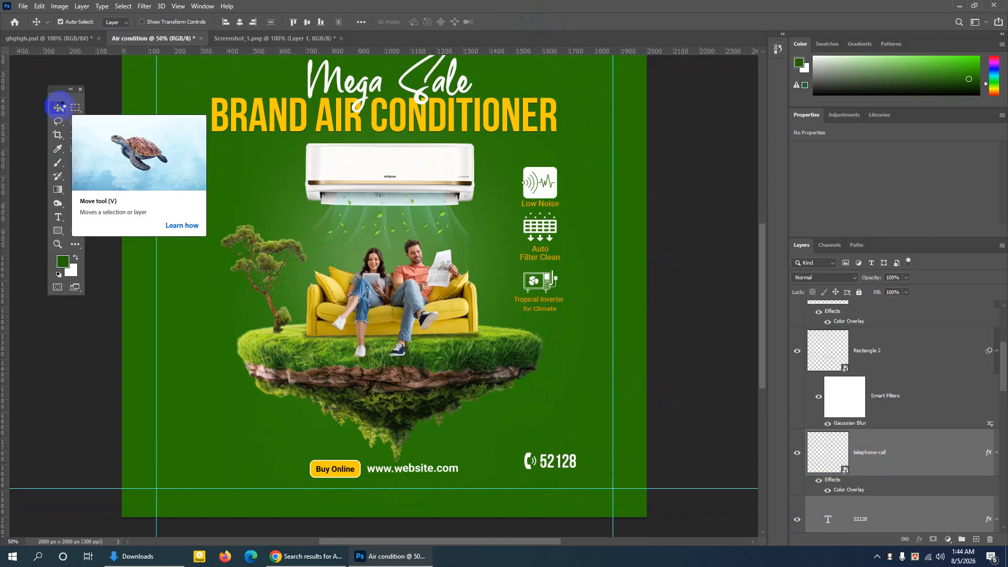
{"action": "key", "text": "Down"}
{"action": "key", "text": "Down"}
{"action": "key", "text": "Down"}
{"action": "key", "text": "Left"}
{"action": "key", "text": "Left"}
{"action": "key", "text": "Left"}
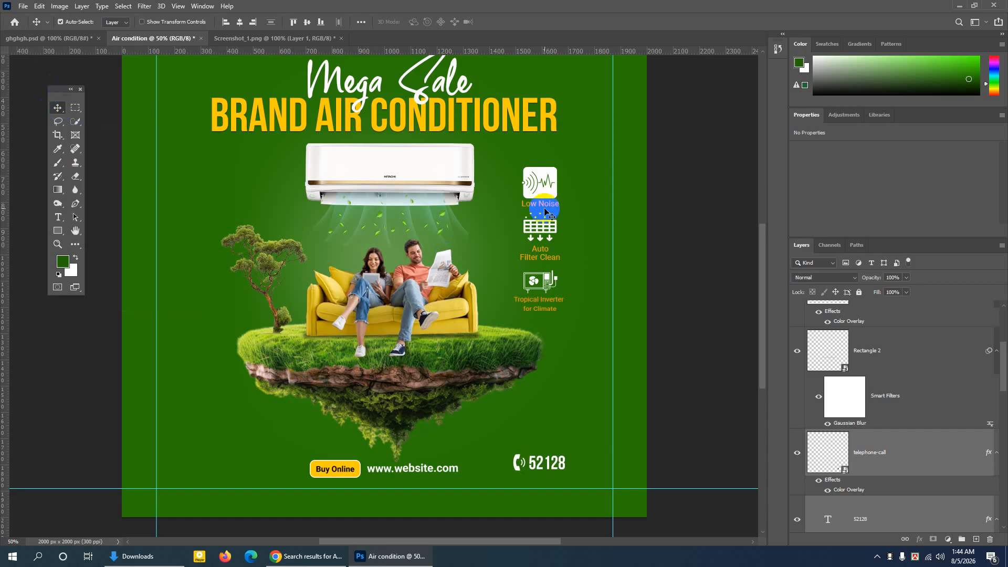
{"action": "left_click", "coordinate": [533, 462]}
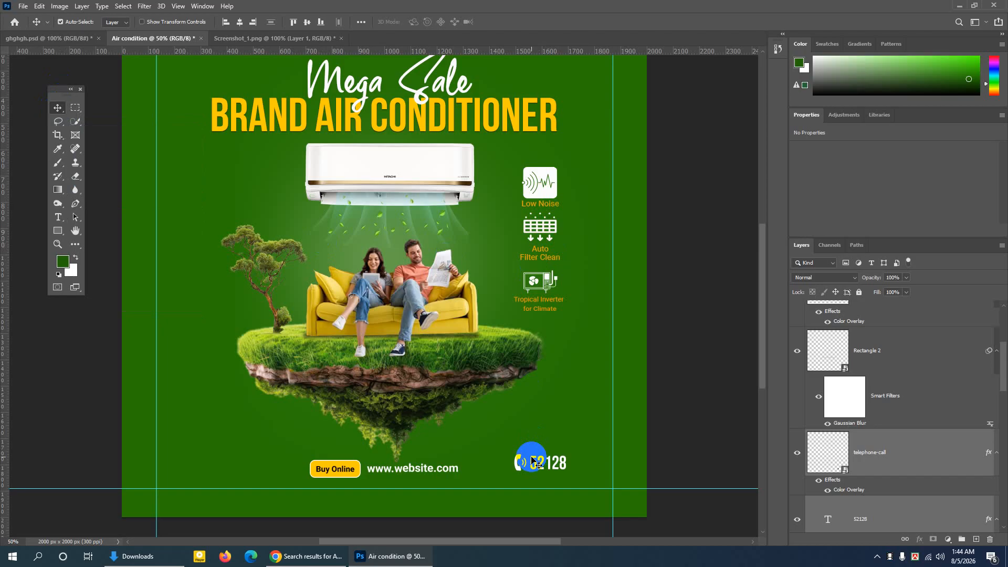
{"action": "key", "text": "Down"}
{"action": "key", "text": "Down"}
{"action": "key", "text": "Down"}
{"action": "key", "text": "Down"}
{"action": "key", "text": "Down"}
{"action": "key", "text": "Down"}
{"action": "key", "text": "Down"}
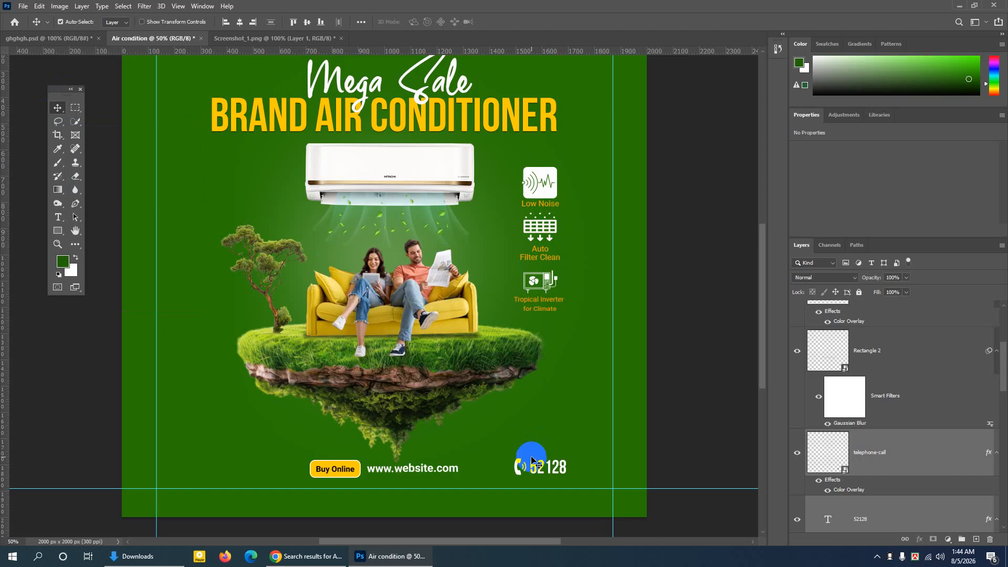
Switch to Chrome, dismiss the attribution notice on Flaticon and search the icons for "qr code"
{"action": "left_click", "coordinate": [83, 41]}
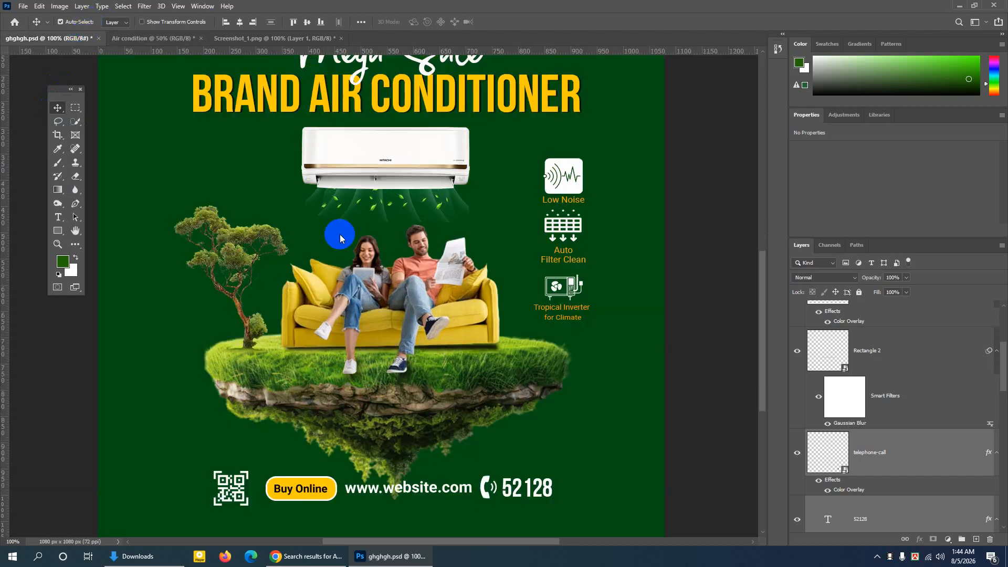
{"action": "left_click", "coordinate": [315, 556]}
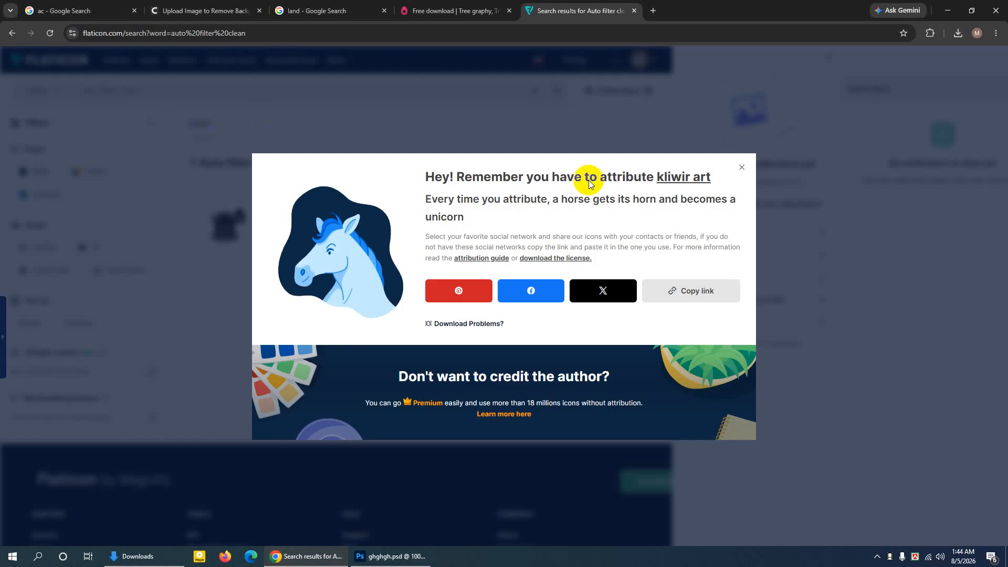
{"action": "left_click", "coordinate": [742, 170]}
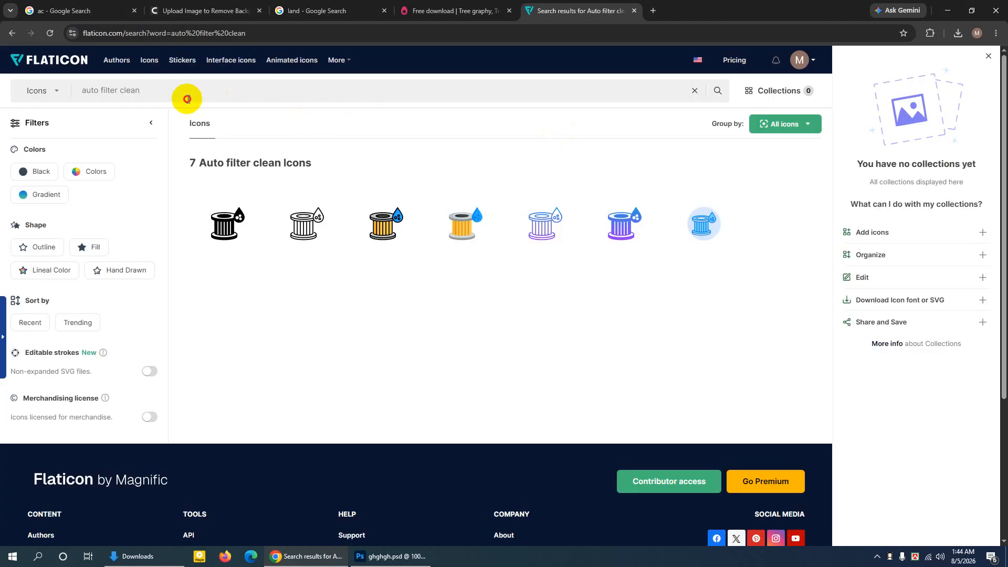
{"action": "left_click_drag", "start_coordinate": [190, 91], "coordinate": [40, 77]}
{"action": "type", "text": "q"}
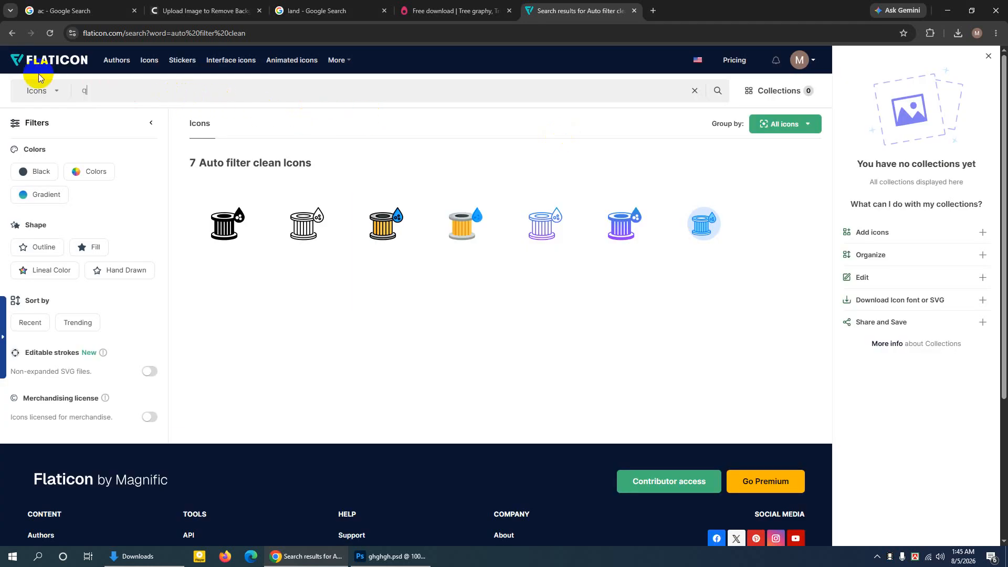
{"action": "type", "text": "r code"}
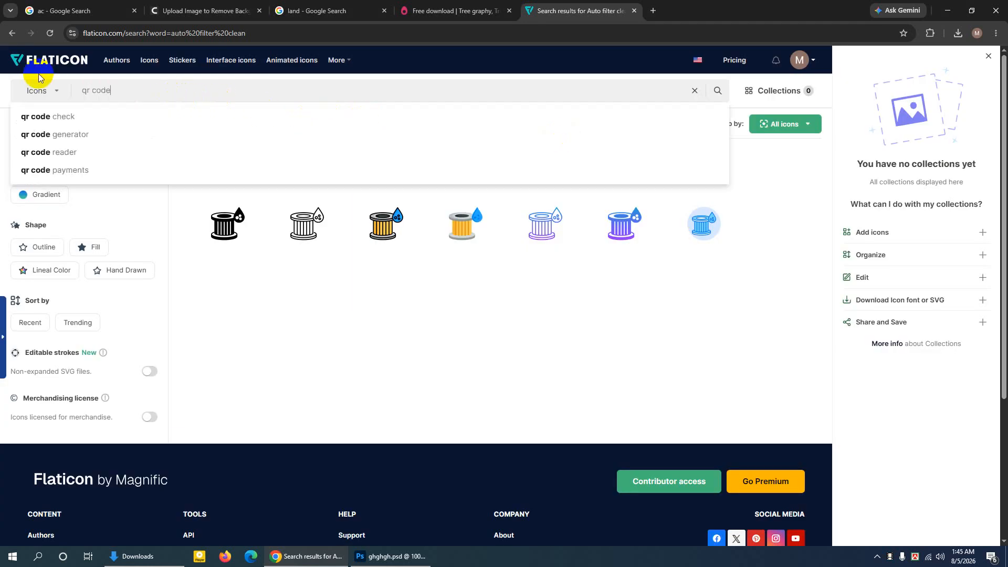
{"action": "key", "text": "Return"}
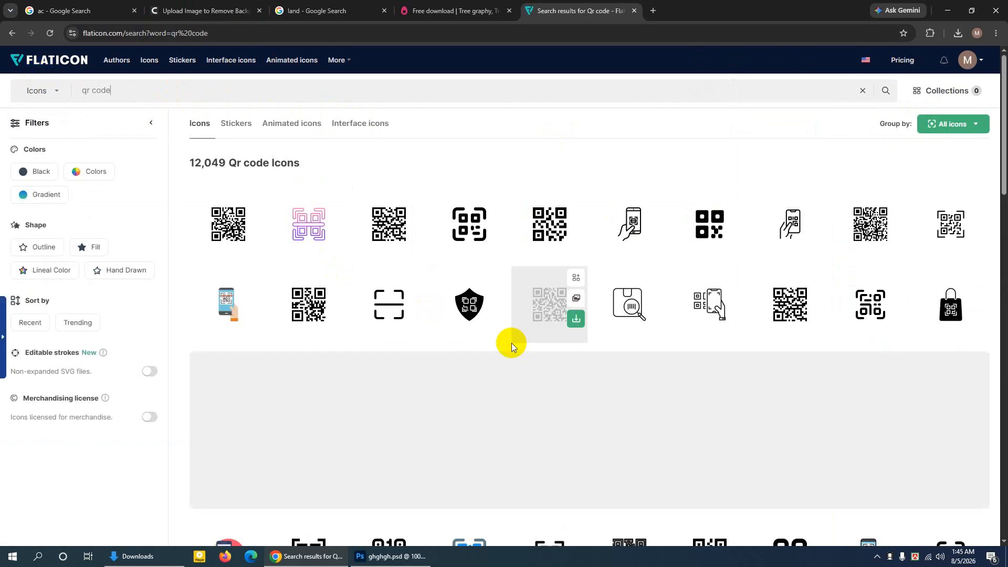
Switch to Photoshop and duplicate the QR-Code group from ghghgh.psd into the Air condition document
{"action": "left_click", "coordinate": [391, 557]}
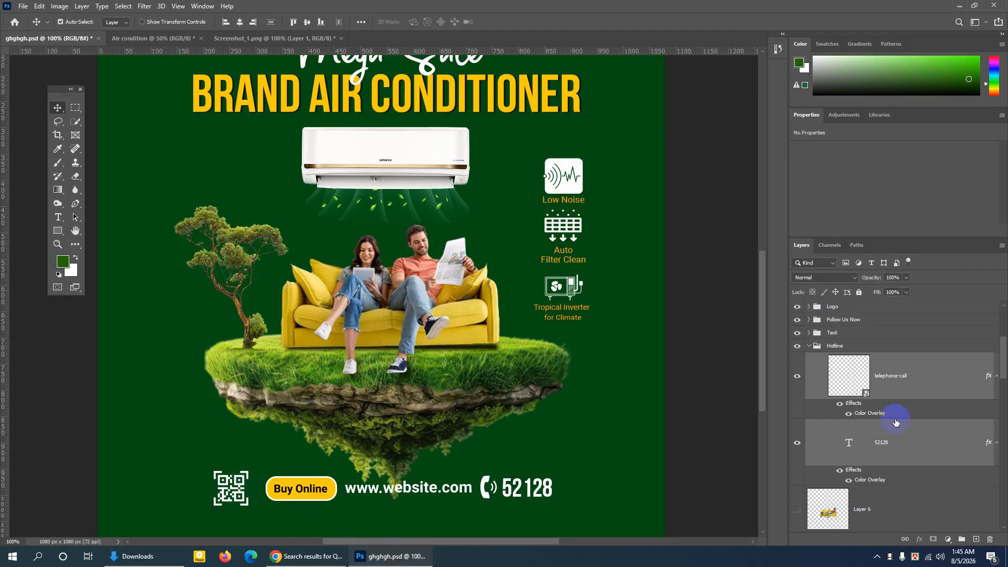
{"action": "left_click", "coordinate": [249, 478]}
{"action": "scroll", "coordinate": [828, 322], "scroll_direction": "up", "scroll_amount": 2}
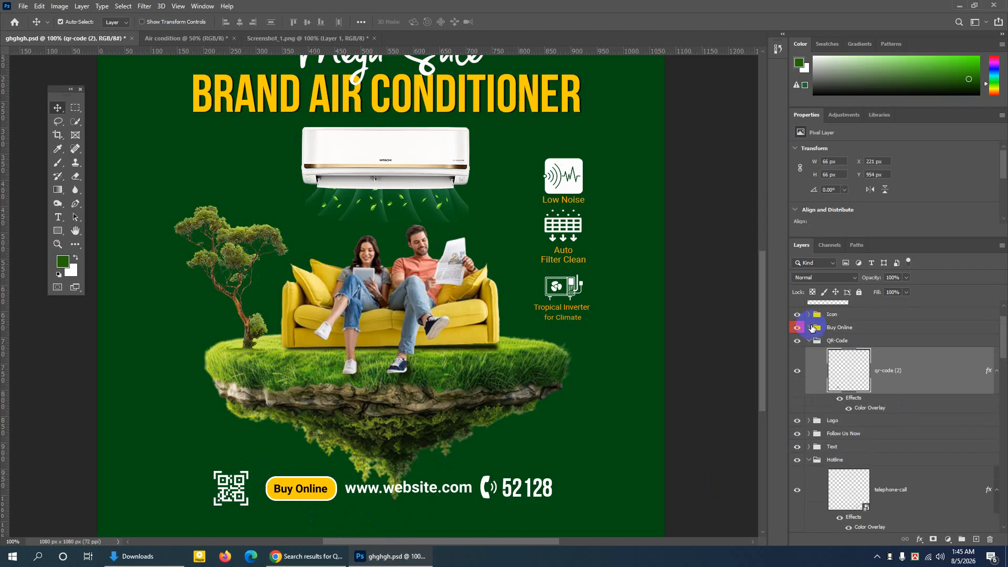
{"action": "left_click", "coordinate": [809, 341]}
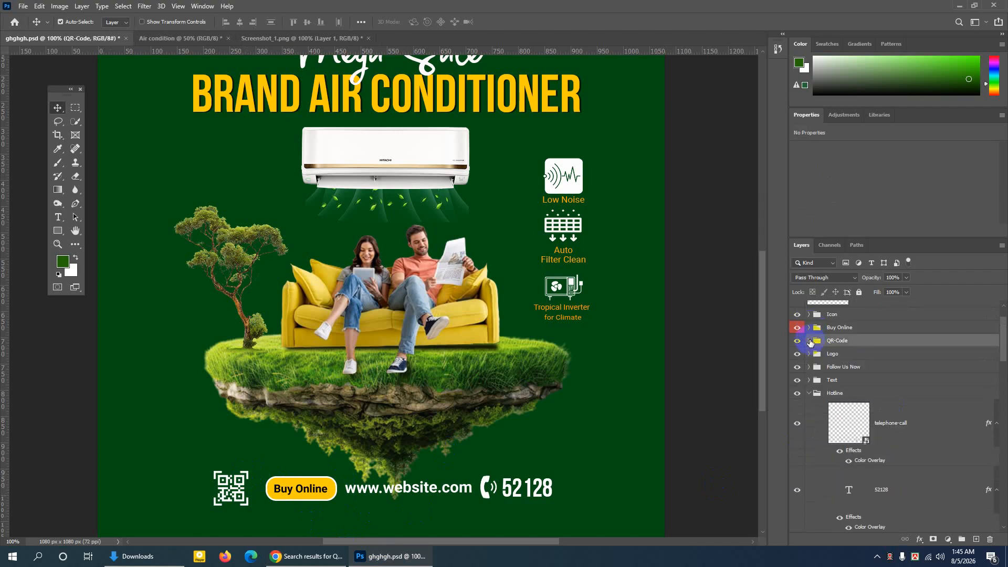
{"action": "right_click", "coordinate": [867, 342]}
{"action": "left_click", "coordinate": [904, 158]}
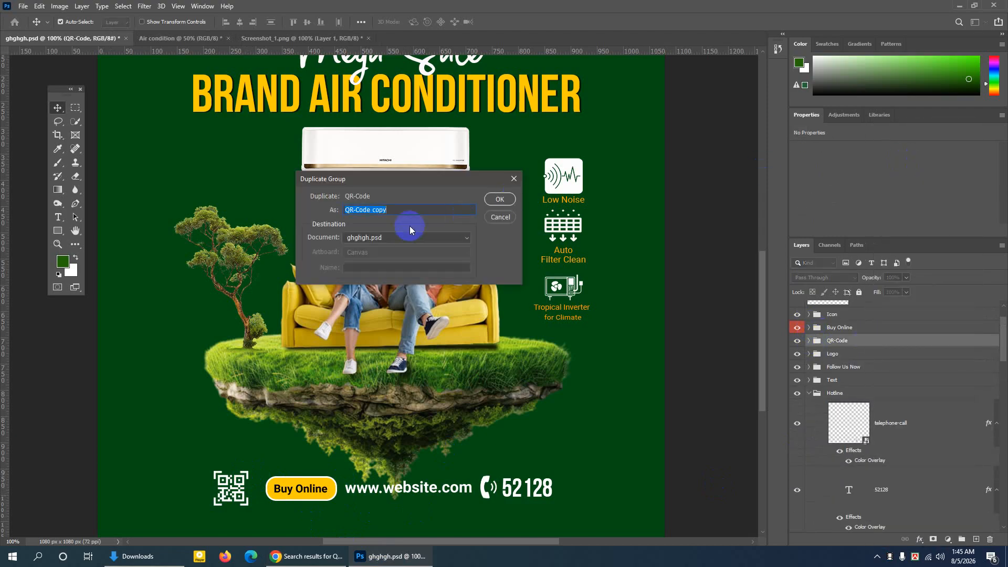
{"action": "left_click", "coordinate": [399, 237]}
{"action": "left_click", "coordinate": [383, 257]}
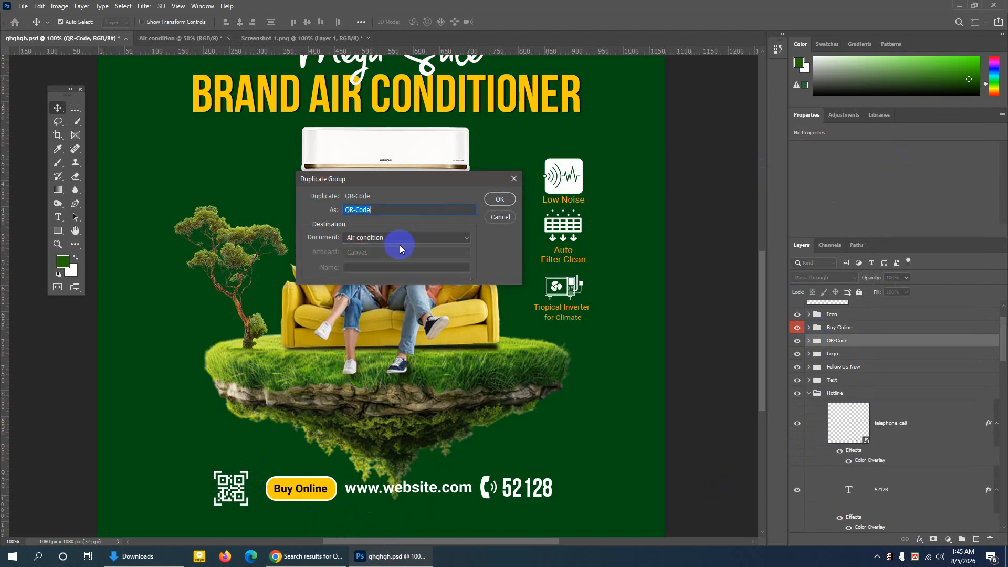
{"action": "left_click", "coordinate": [498, 199]}
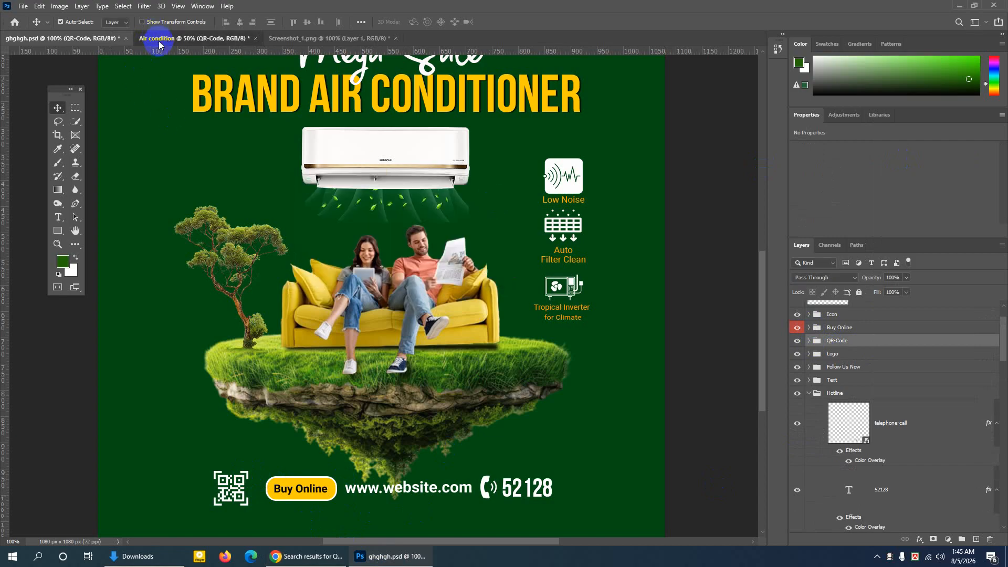
In the Air condition poster, place the QR code left of the Buy Online button and scale it to 171.21%
{"action": "left_click", "coordinate": [180, 38]}
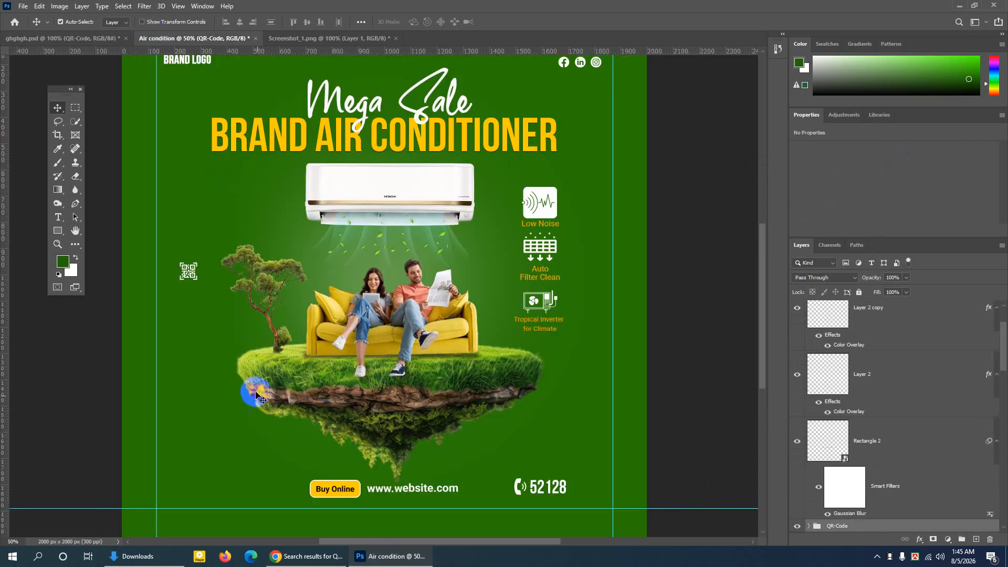
{"action": "left_click", "coordinate": [187, 272]}
{"action": "left_click_drag", "start_coordinate": [185, 272], "coordinate": [272, 461]}
{"action": "key", "text": "ctrl+t"}
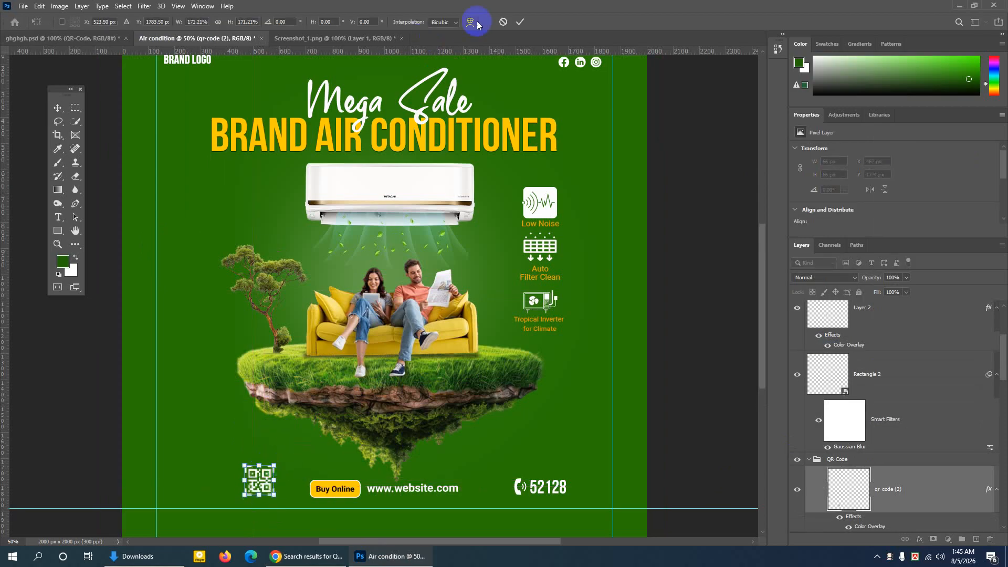
{"action": "left_click", "coordinate": [447, 134]}
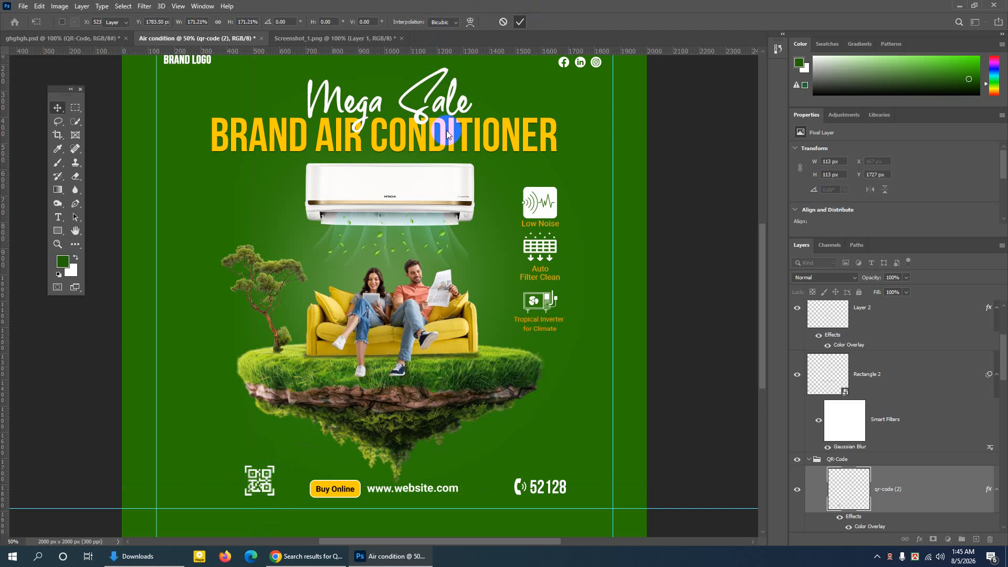
{"action": "left_click", "coordinate": [58, 107]}
{"action": "key", "text": "ctrl+minus"}
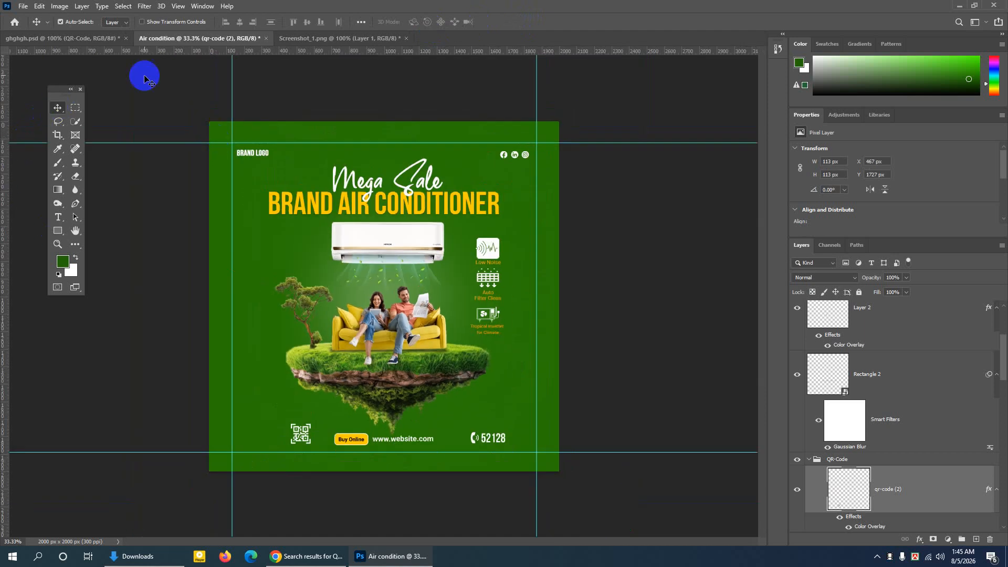
{"action": "left_click_drag", "start_coordinate": [304, 434], "coordinate": [297, 437]}
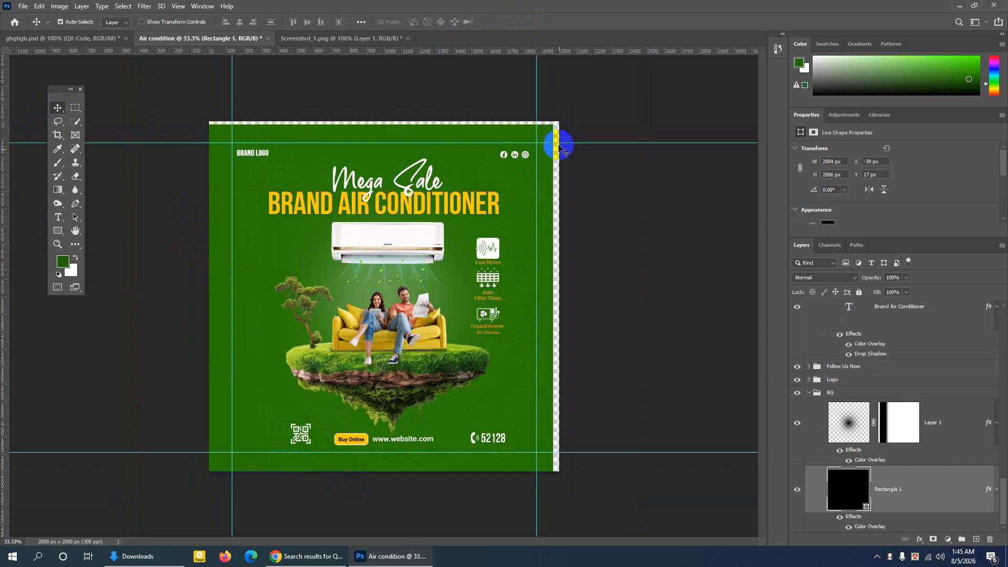
{"action": "left_click_drag", "start_coordinate": [558, 237], "coordinate": [565, 233]}
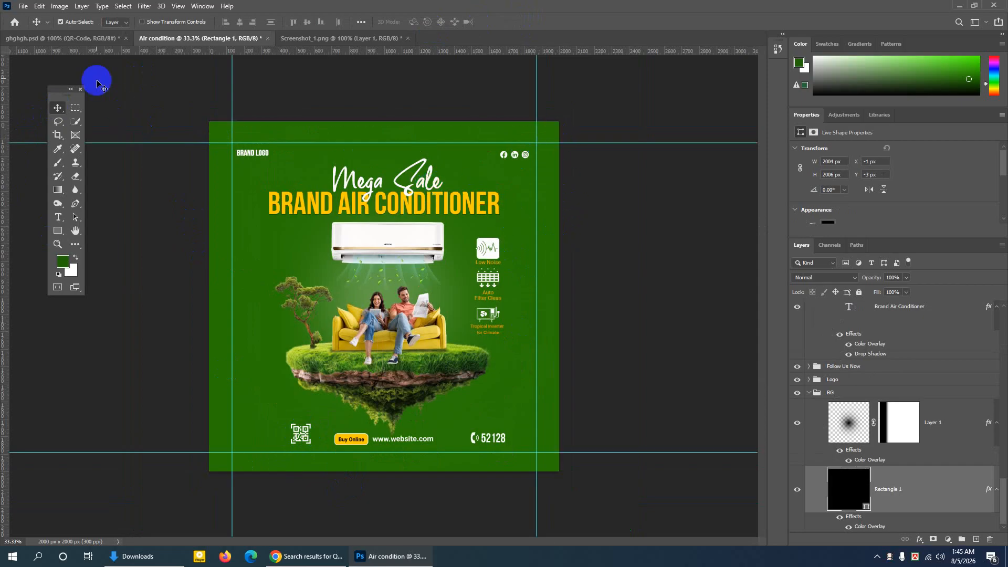
Select the QR code layer and shift it toward the Buy Online button, to X 550 px and Y 1753 px
{"action": "left_click", "coordinate": [116, 22]}
{"action": "left_click", "coordinate": [310, 430]}
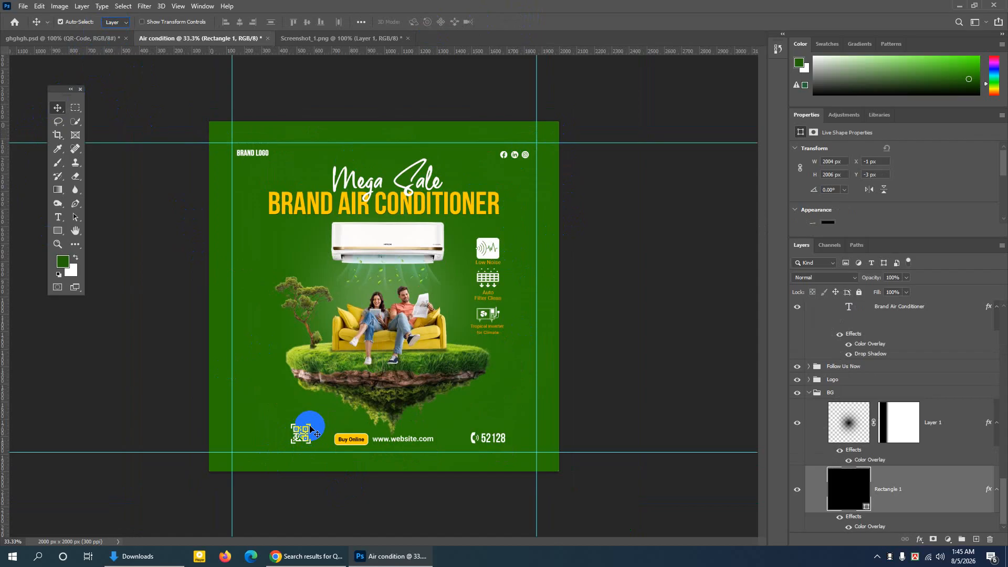
{"action": "left_click", "coordinate": [310, 430]}
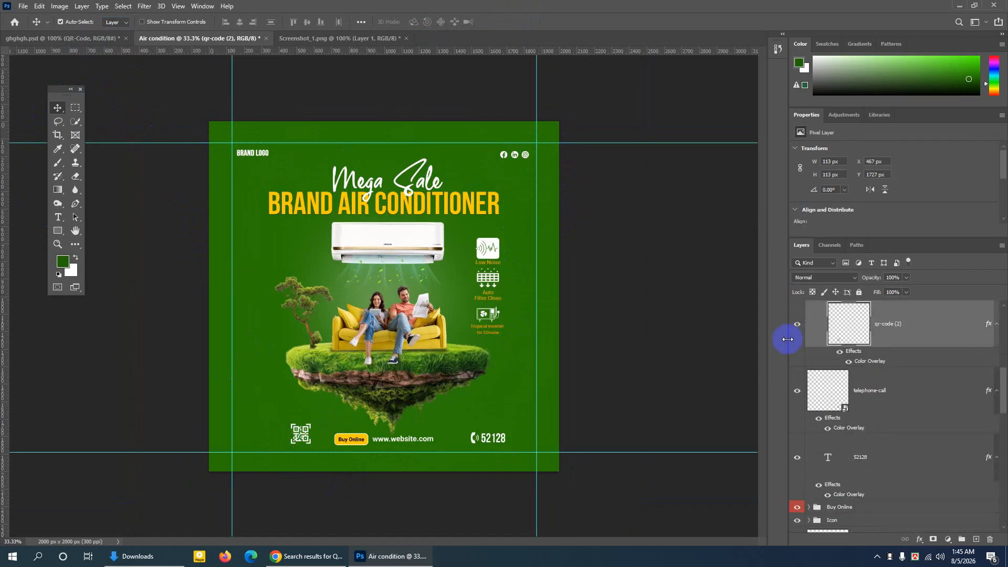
{"action": "left_click", "coordinate": [796, 325]}
{"action": "left_click", "coordinate": [796, 325]}
{"action": "key", "text": "shift+Left"}
{"action": "key", "text": "shift+Left"}
{"action": "key", "text": "shift+Left"}
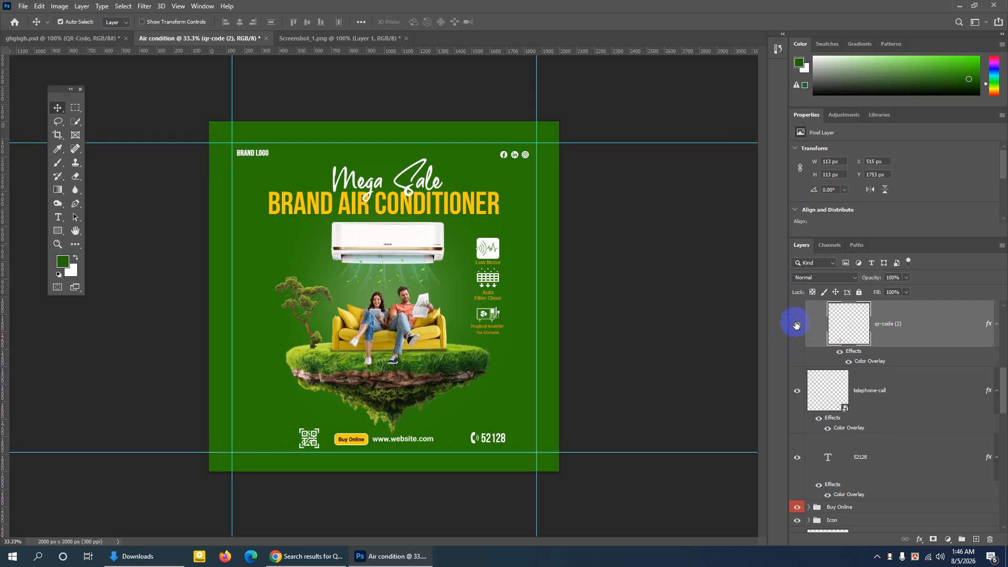
{"action": "left_click", "coordinate": [797, 326]}
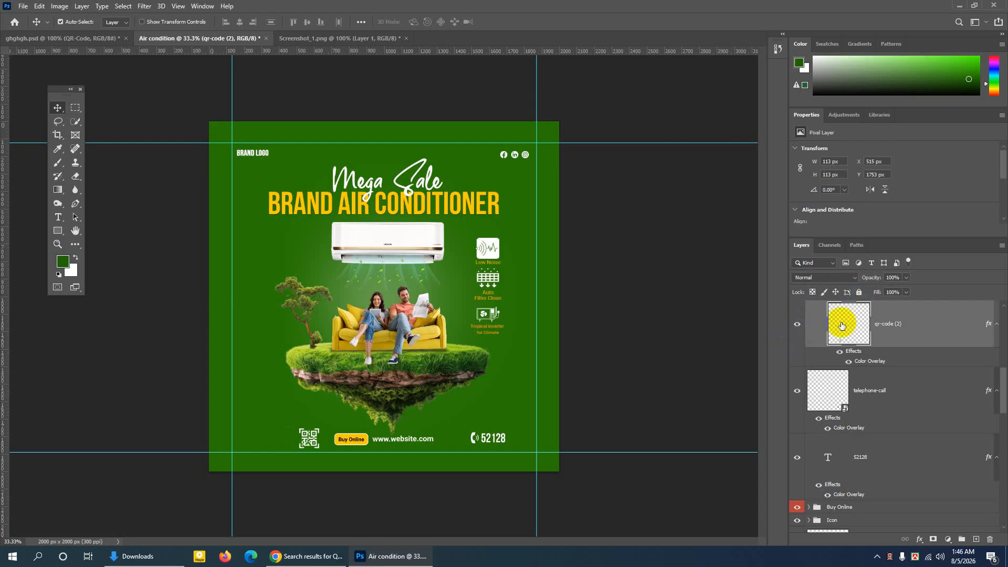
{"action": "left_click", "coordinate": [798, 326]}
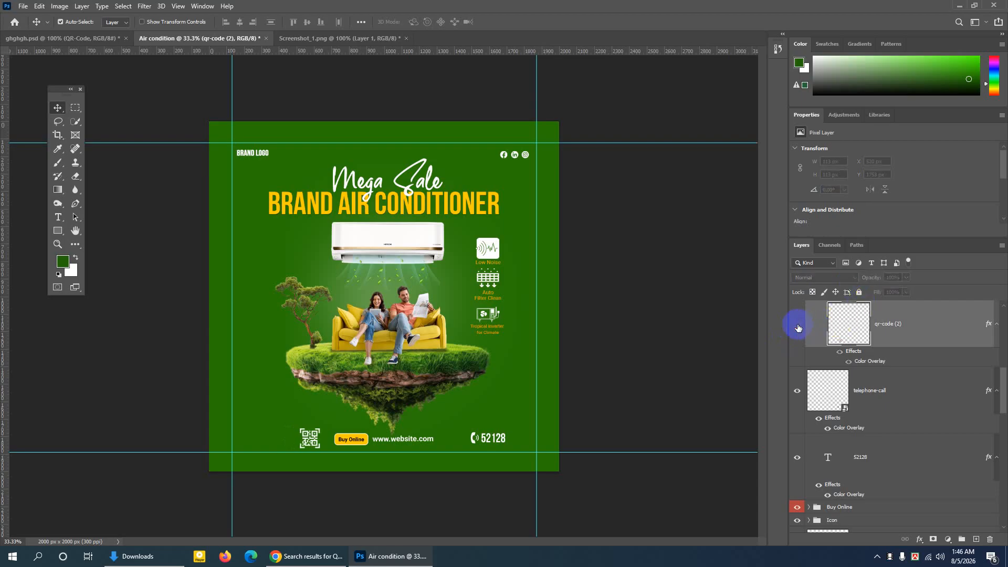
{"action": "left_click", "coordinate": [798, 327]}
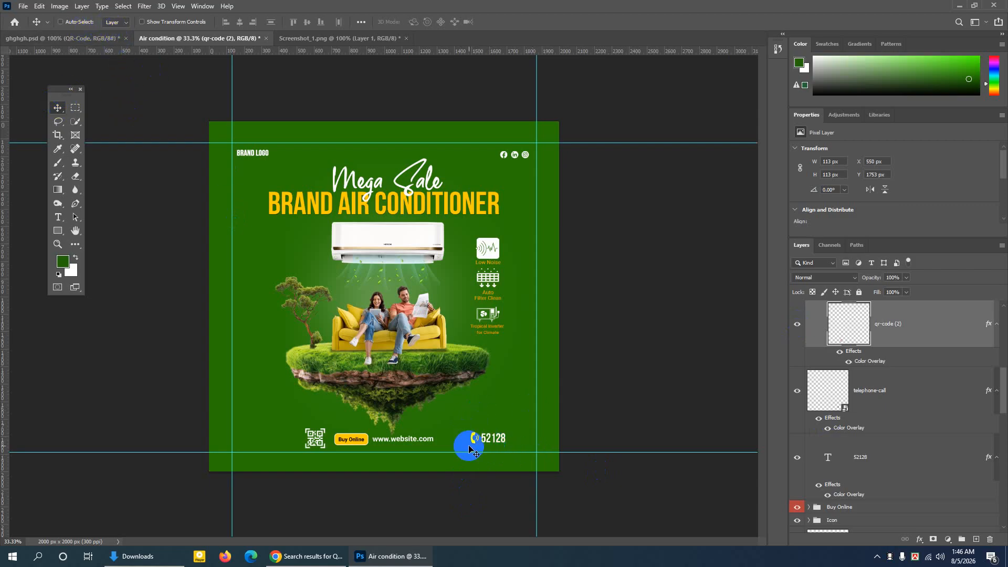
Move the telephone icon left next to the website text and nudge the hotline number close beside the icon
{"action": "key", "text": "ctrl+plus"}
{"action": "scroll", "coordinate": [498, 475], "scroll_direction": "down", "scroll_amount": 2}
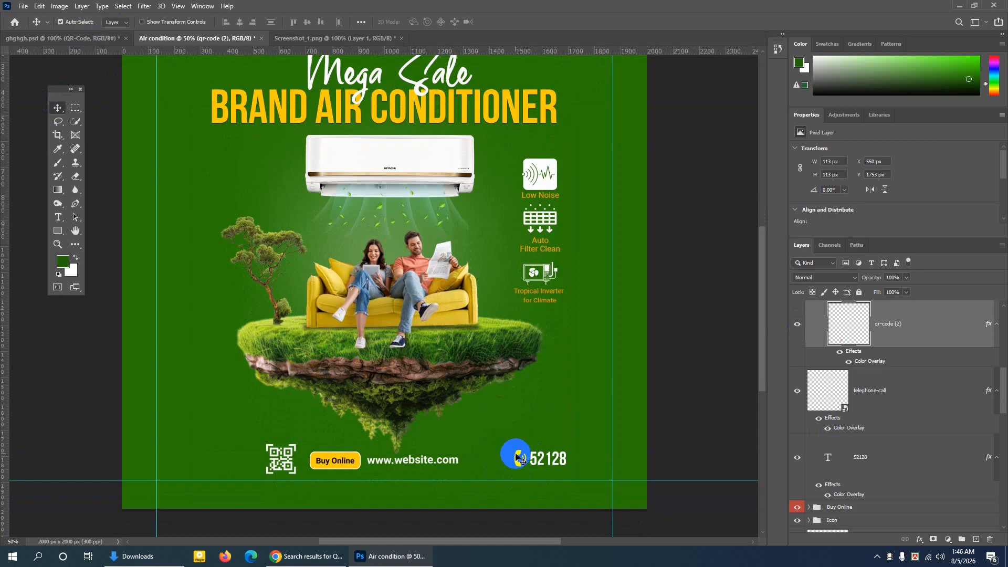
{"action": "left_click_drag", "start_coordinate": [518, 458], "coordinate": [473, 458]}
{"action": "left_click_drag", "start_coordinate": [534, 458], "coordinate": [492, 457]}
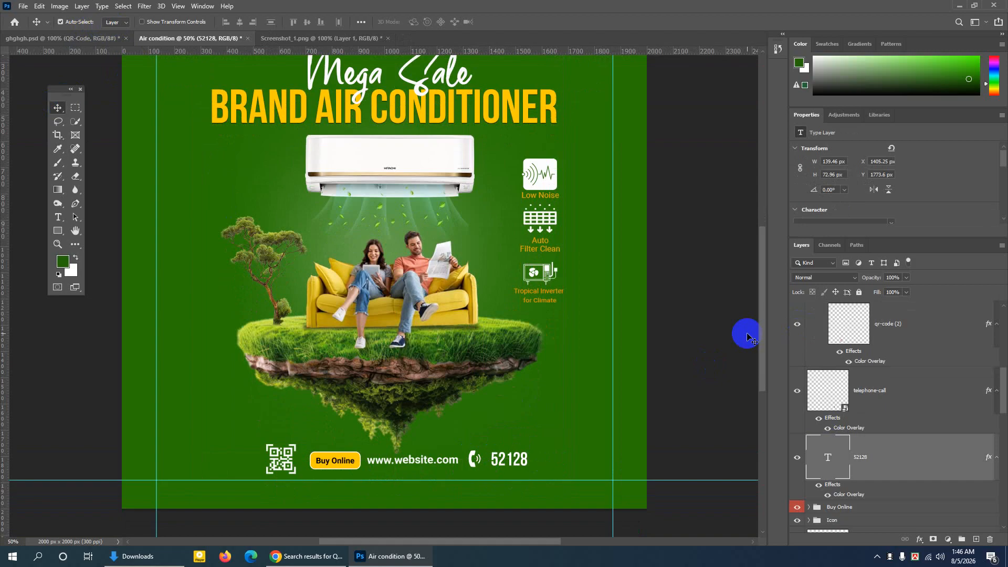
{"action": "key", "text": "Left"}
{"action": "key", "text": "Left"}
{"action": "key", "text": "Left"}
{"action": "key", "text": "Left"}
{"action": "key", "text": "Left"}
{"action": "key", "text": "Left"}
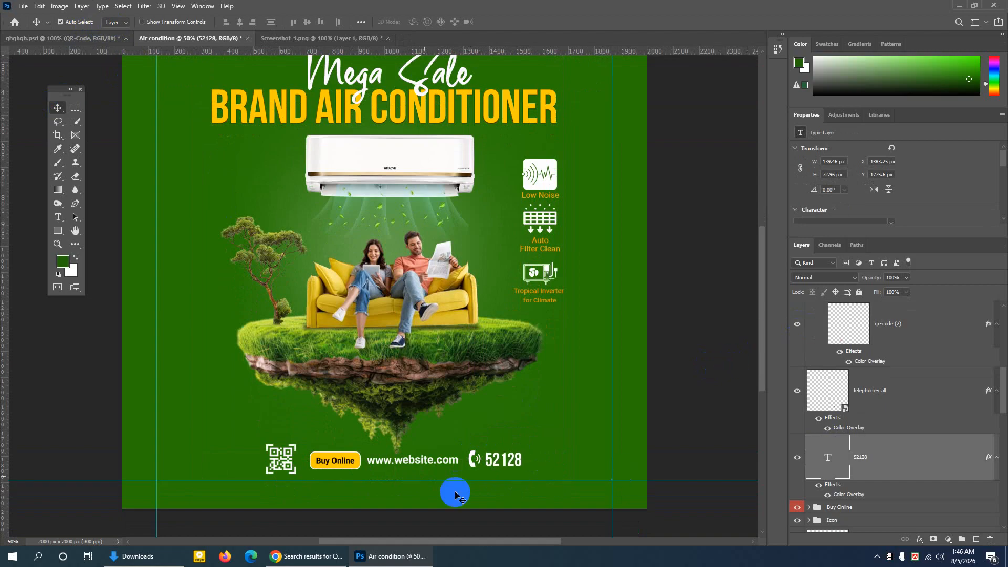
Transform the Buy Online group despite the missing Roboto Bold font, nudging it to X 996.50 px and Y 1815.00 px
{"action": "left_click", "coordinate": [330, 464]}
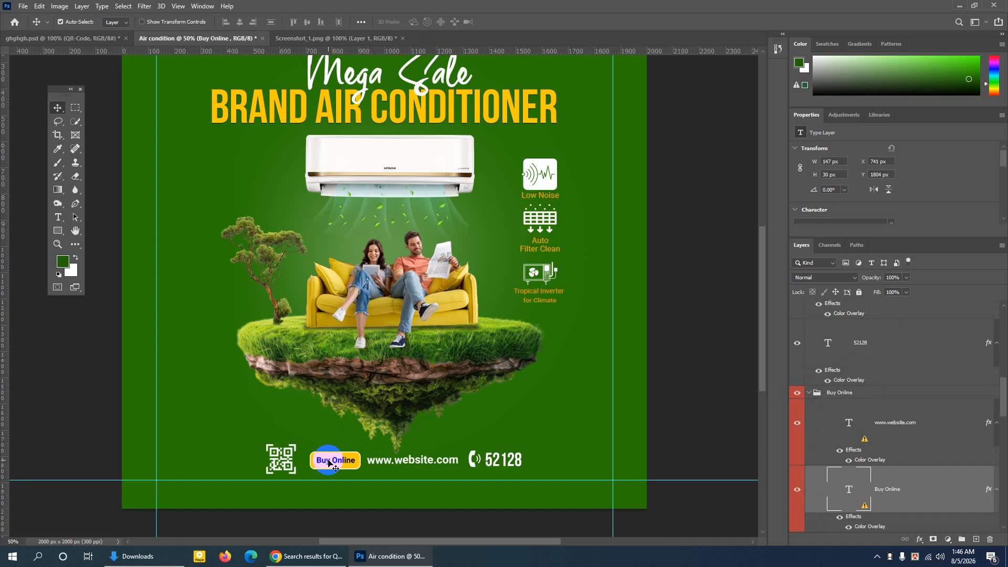
{"action": "left_click", "coordinate": [110, 24]}
{"action": "left_click", "coordinate": [112, 13]}
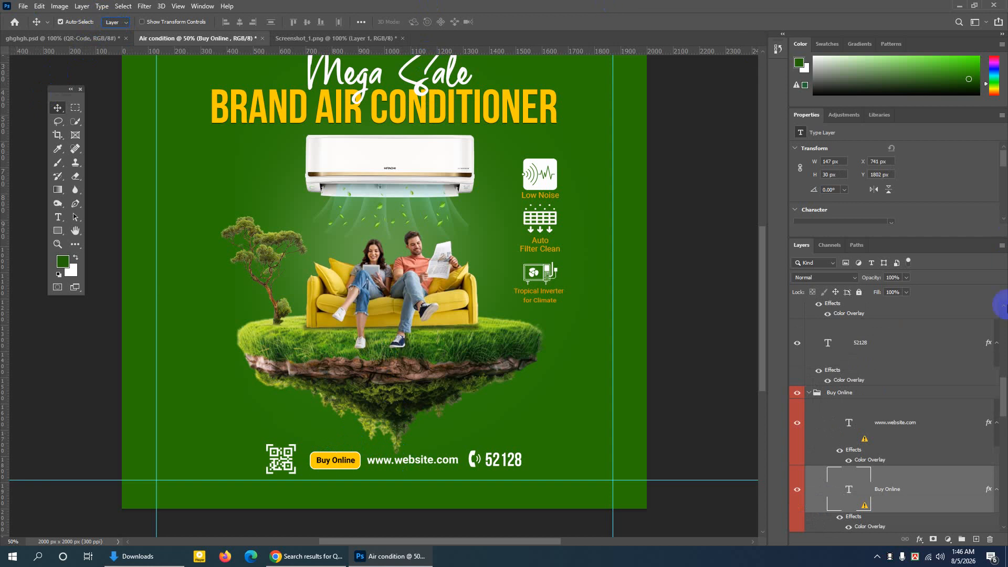
{"action": "left_click", "coordinate": [809, 393]}
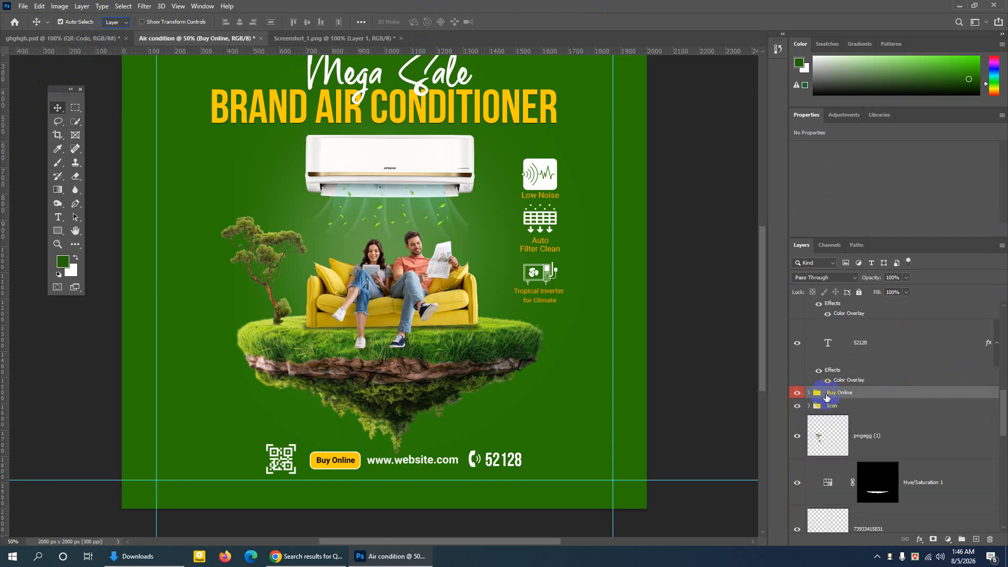
{"action": "key", "text": "ctrl+t"}
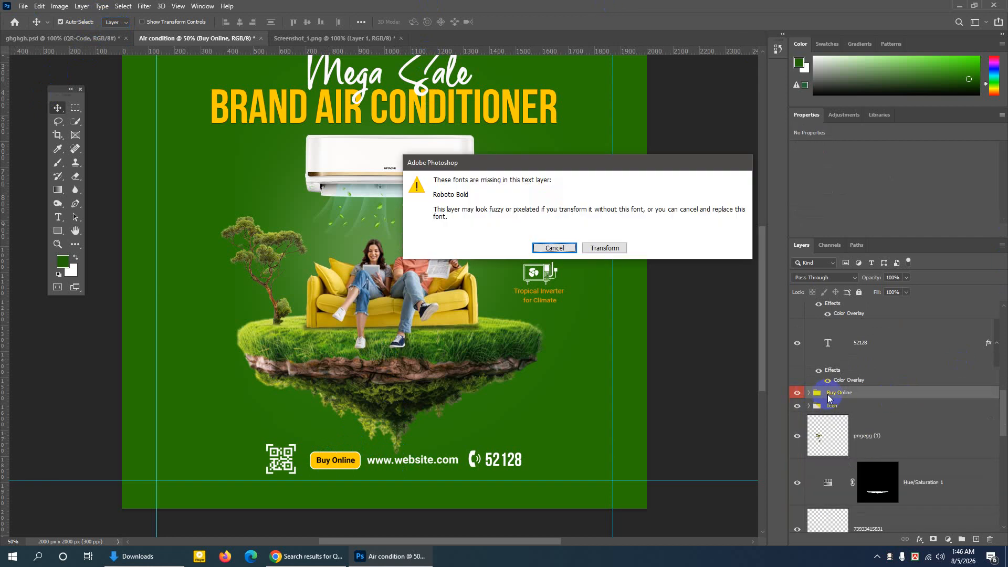
{"action": "left_click", "coordinate": [604, 248]}
{"action": "key", "text": "Left"}
{"action": "key", "text": "Left"}
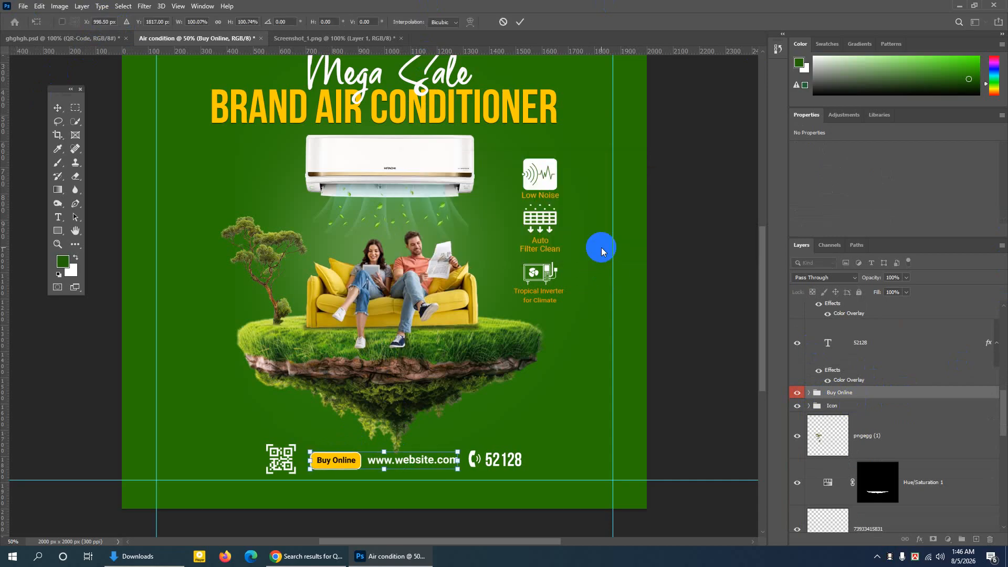
{"action": "key", "text": "Up"}
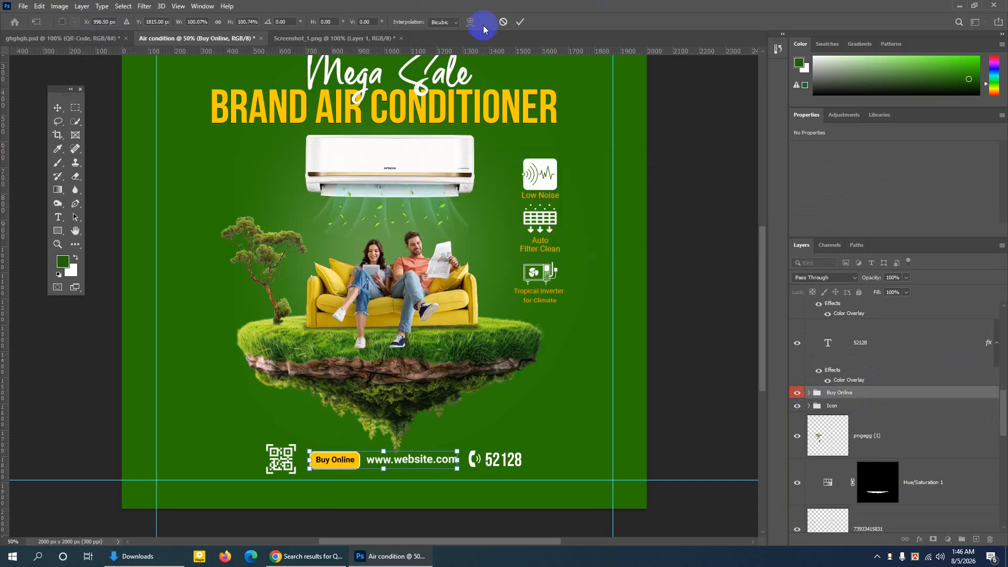
{"action": "left_click", "coordinate": [521, 23]}
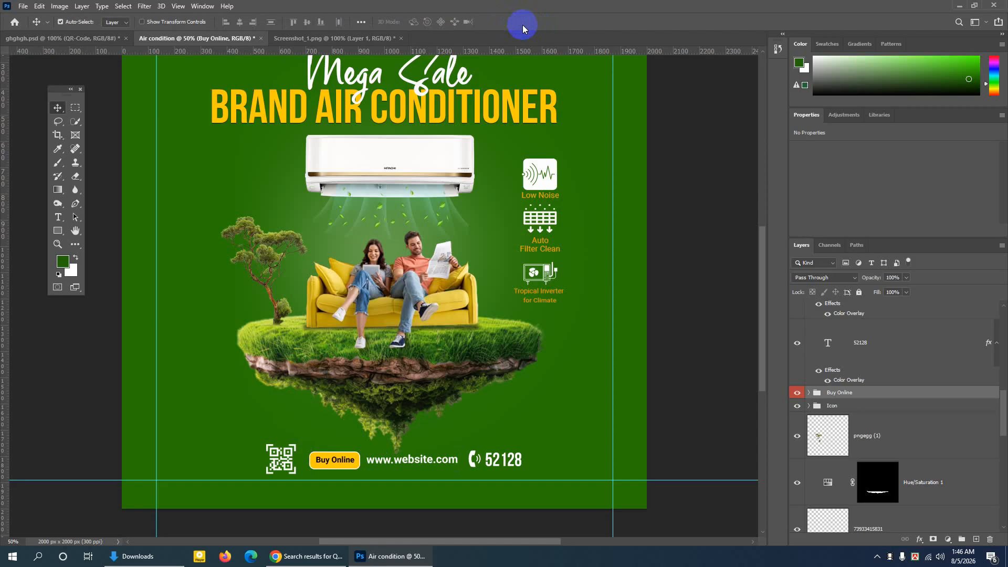
Set auto-select to Group and select the Brand Logo group at the poster's upper left
{"action": "key", "text": "ctrl+minus"}
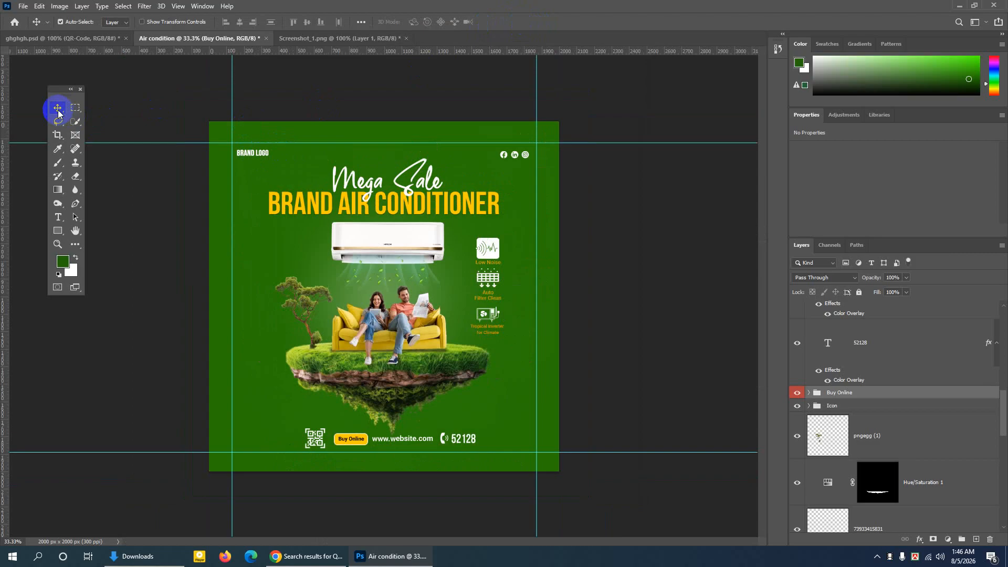
{"action": "left_click", "coordinate": [110, 22]}
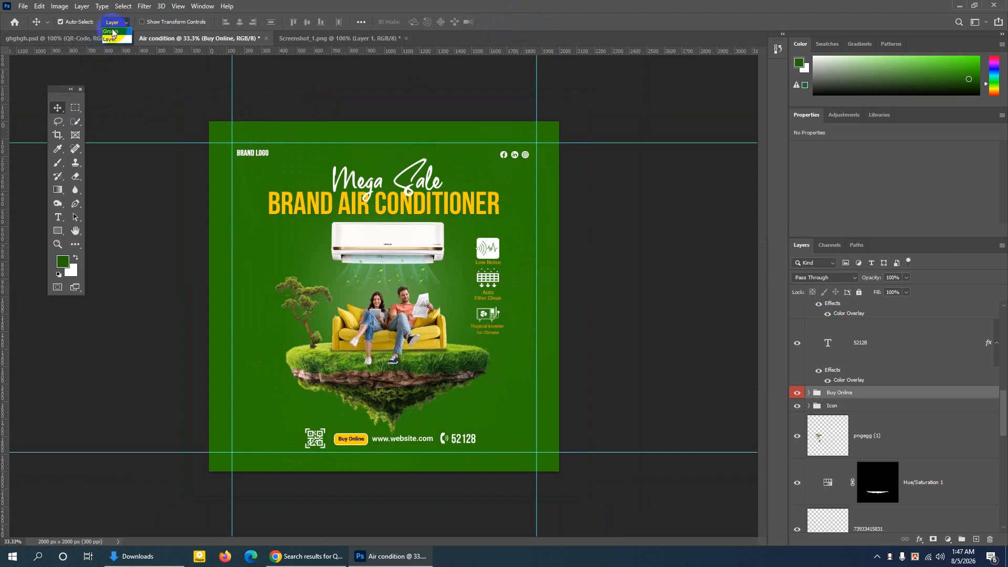
{"action": "left_click", "coordinate": [113, 32]}
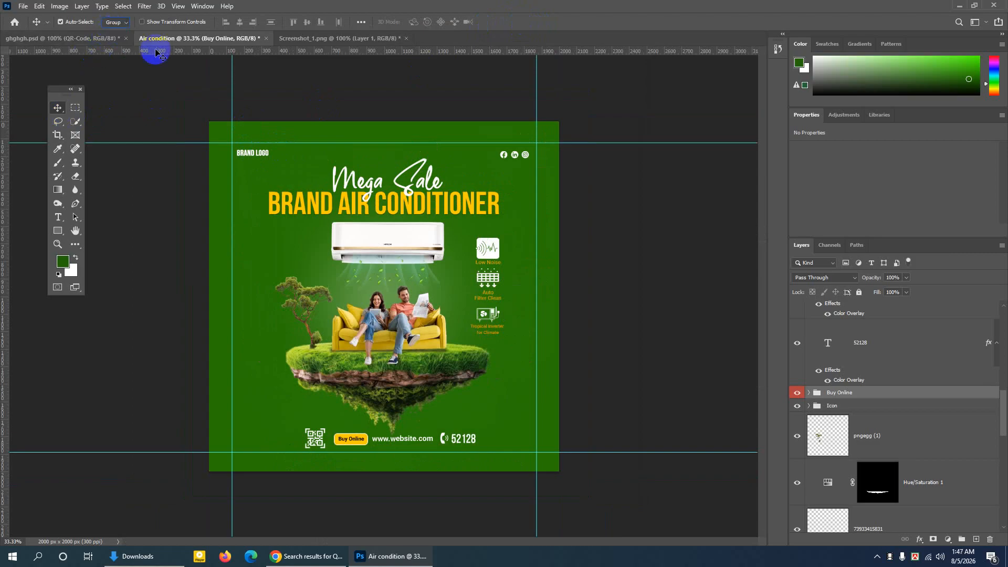
{"action": "left_click", "coordinate": [264, 156]}
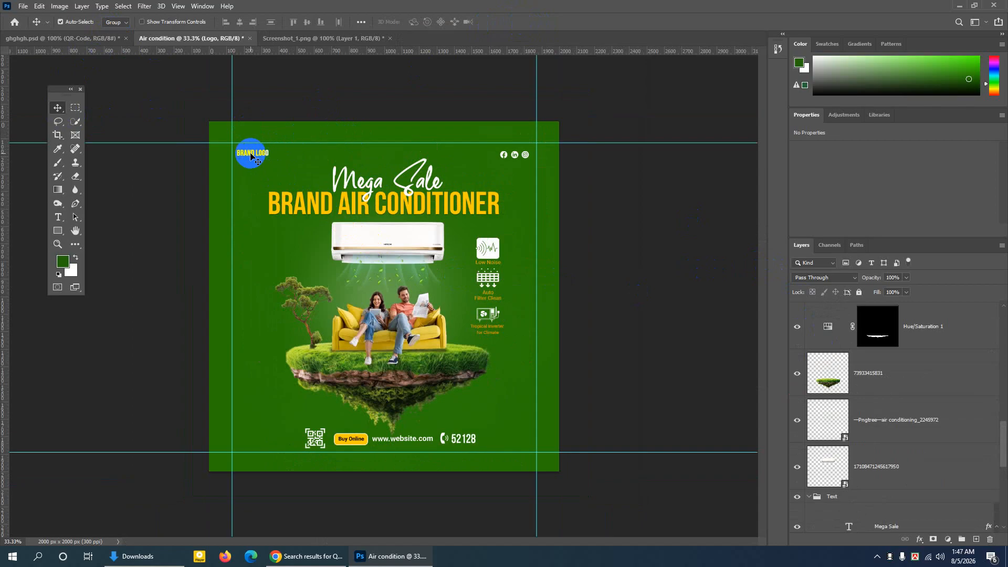
Set auto-select to Layer and move the brand logo text down slightly, level with the social media icons
{"action": "left_click", "coordinate": [57, 244]}
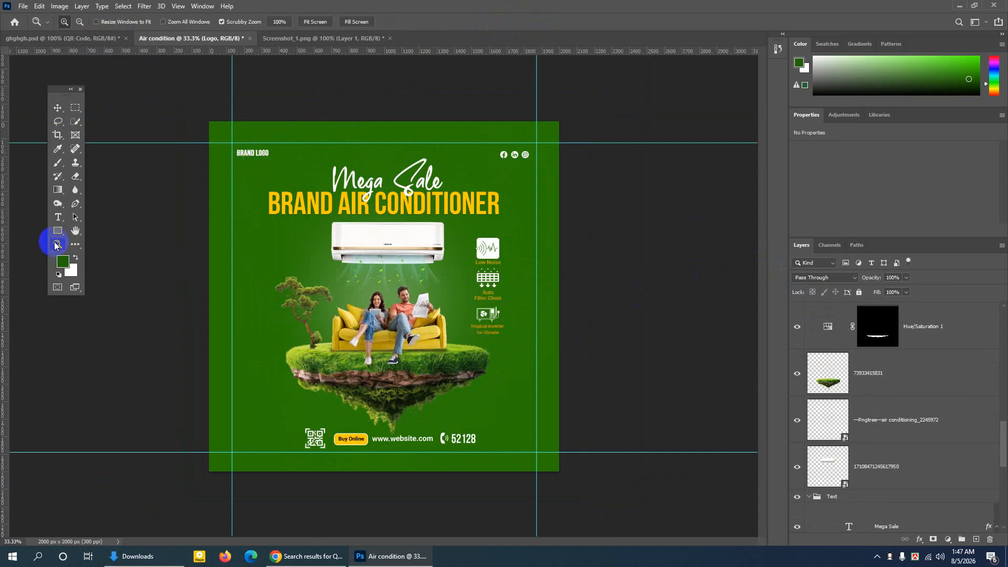
{"action": "left_click", "coordinate": [305, 180]}
{"action": "left_click", "coordinate": [304, 176]}
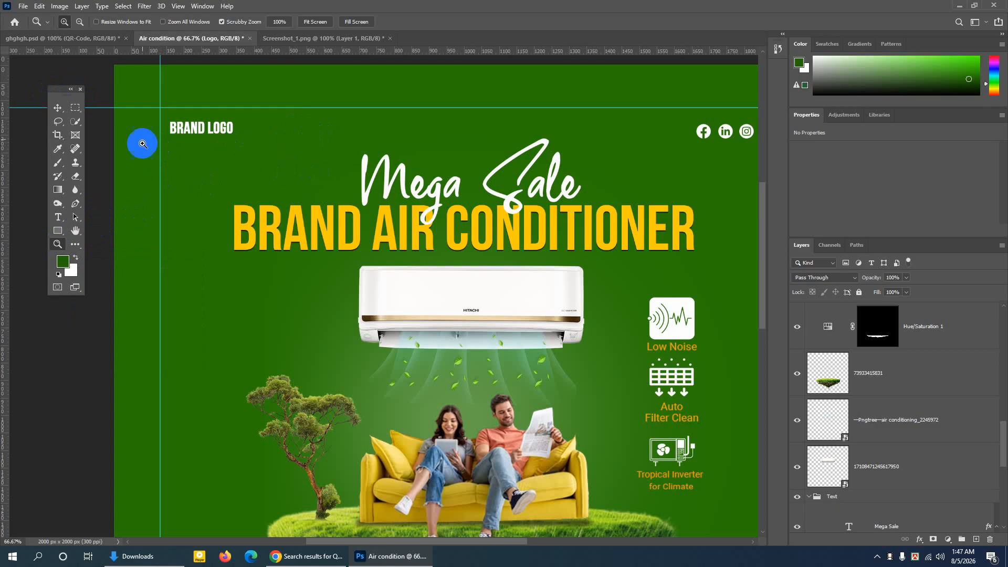
{"action": "left_click", "coordinate": [57, 107]}
{"action": "left_click", "coordinate": [116, 22]}
{"action": "left_click", "coordinate": [113, 40]}
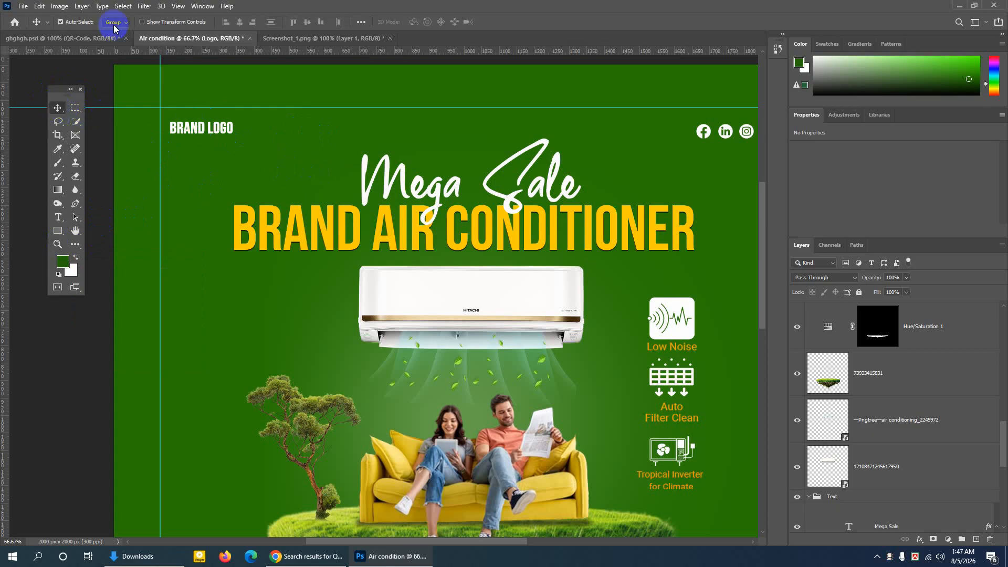
{"action": "left_click", "coordinate": [197, 132]}
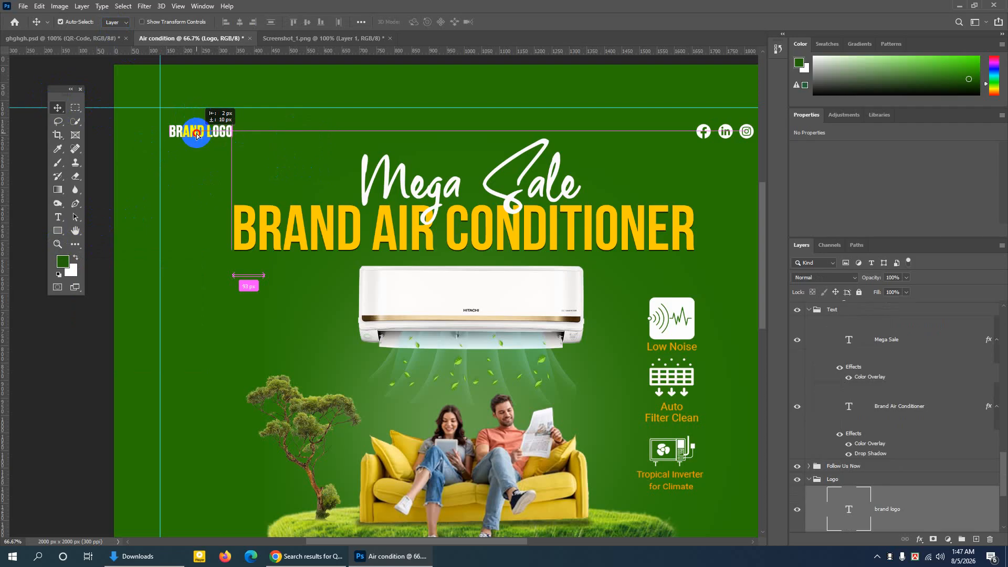
Scale the brand logo text to 122.21% and commit it at reference point X 268.01 px, Y 213.11 px
{"action": "left_click_drag", "start_coordinate": [196, 133], "coordinate": [254, 154]}
{"action": "key", "text": "ctrl+t"}
{"action": "left_click", "coordinate": [520, 22]}
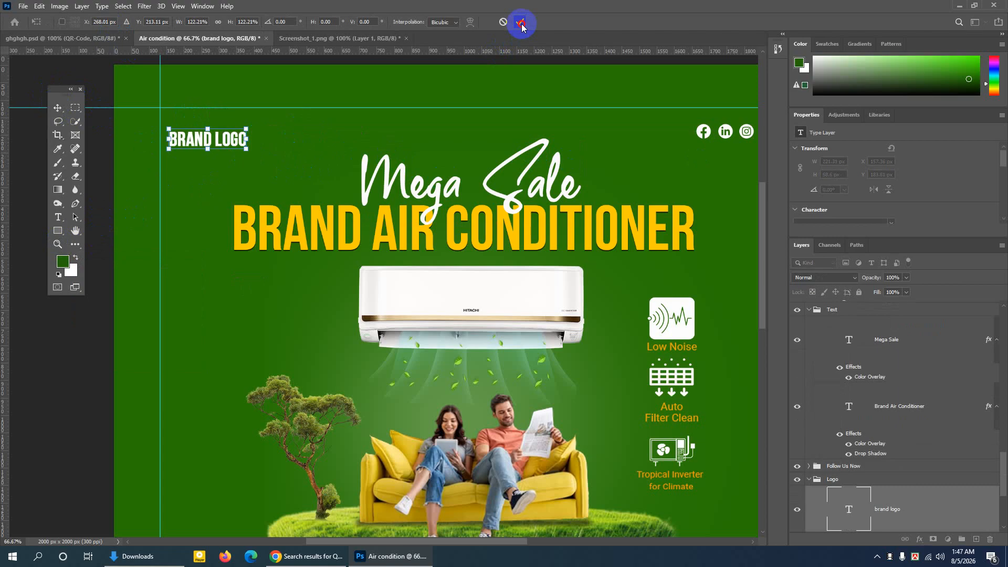
{"action": "key", "text": "ctrl+minus"}
{"action": "key", "text": "ctrl+minus"}
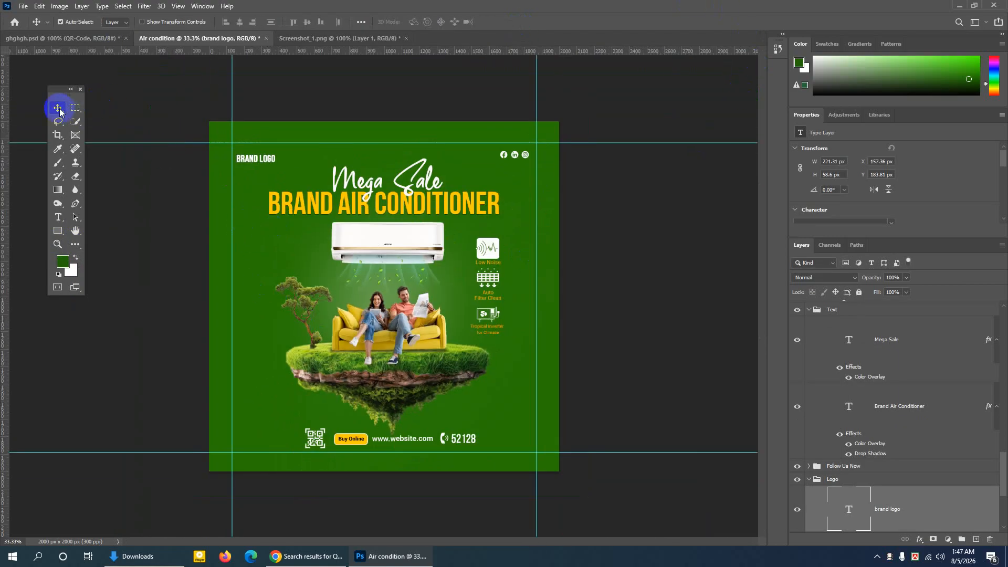
Select the Rectangle 1 background layer and toggle its visibility to check what it covers
{"action": "left_click", "coordinate": [116, 22]}
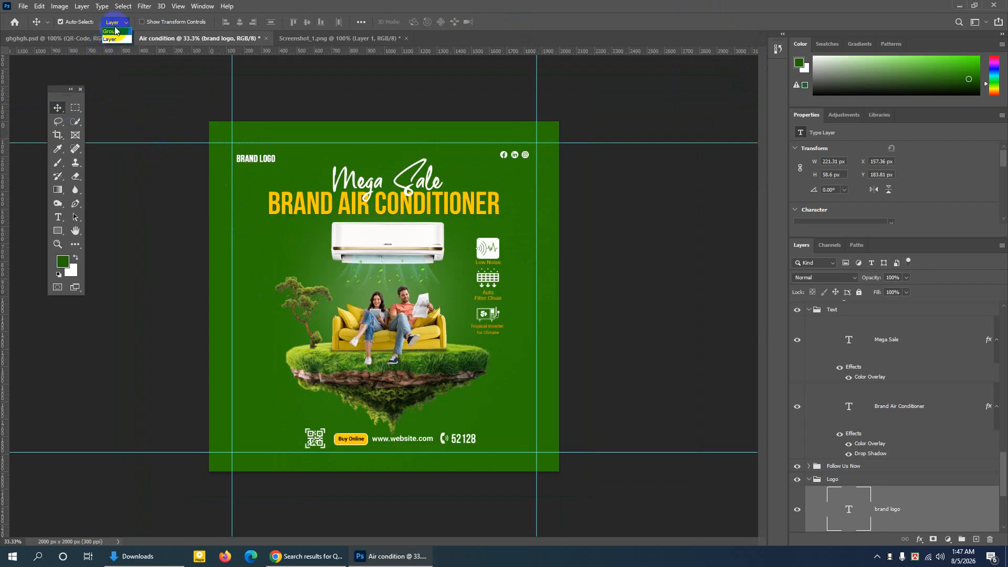
{"action": "left_click", "coordinate": [111, 38]}
{"action": "left_click", "coordinate": [247, 214]}
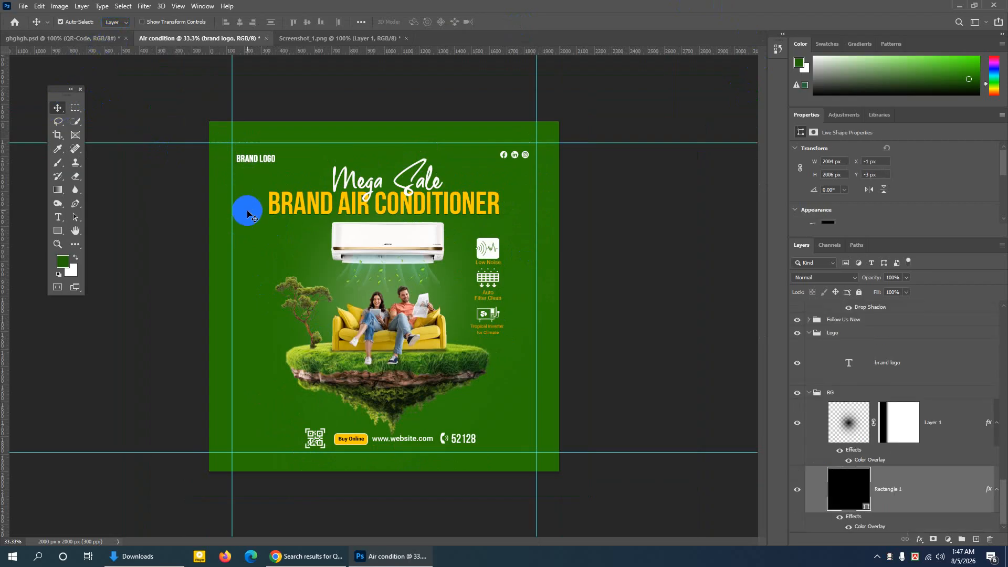
{"action": "left_click", "coordinate": [897, 491]}
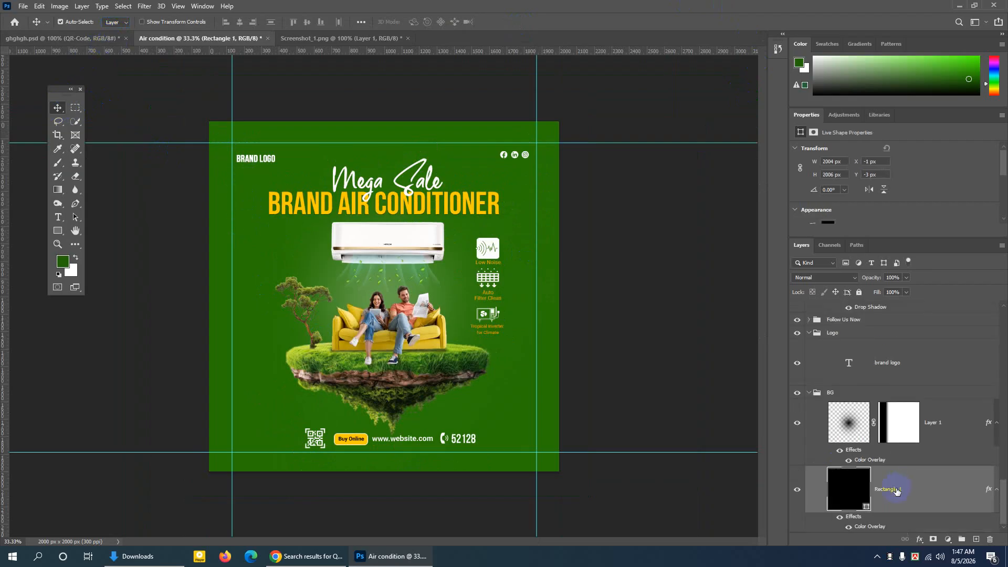
{"action": "left_click", "coordinate": [798, 491]}
{"action": "left_click", "coordinate": [797, 491]}
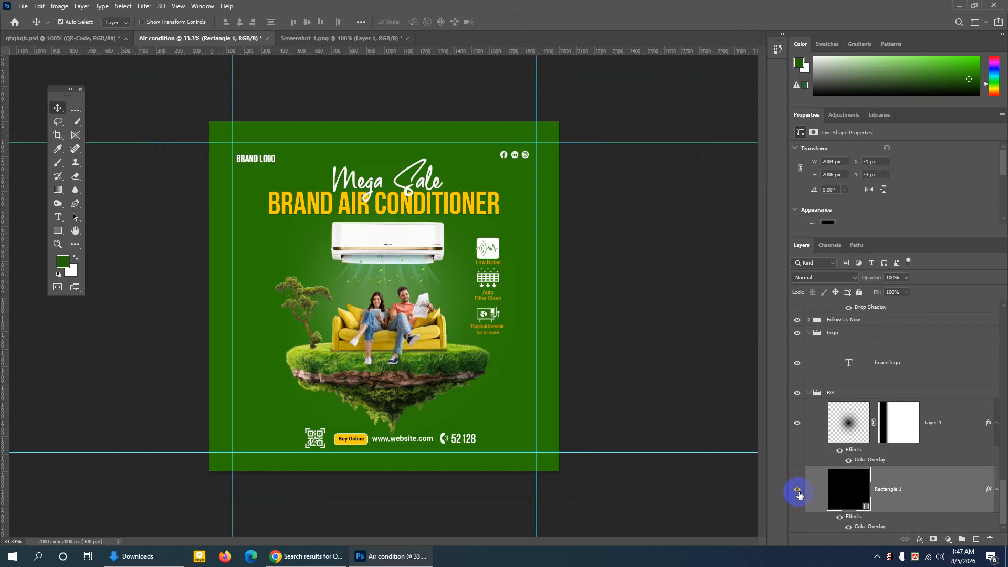
Set the Color Overlay of Rectangle 1 to the darker green #206004 and hide the guides
{"action": "double_click", "coordinate": [945, 487]}
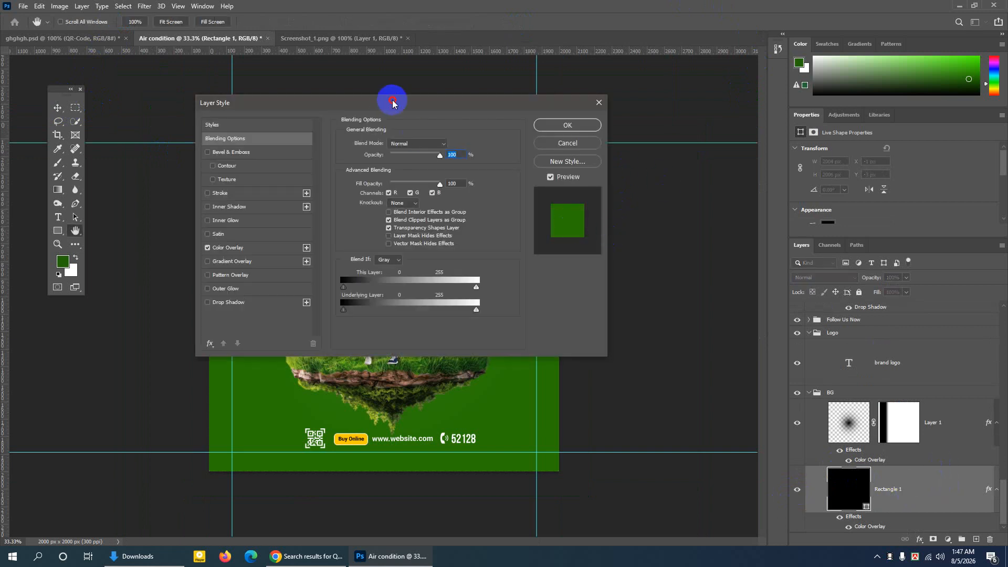
{"action": "left_click_drag", "start_coordinate": [393, 102], "coordinate": [735, 65]}
{"action": "left_click", "coordinate": [575, 213]}
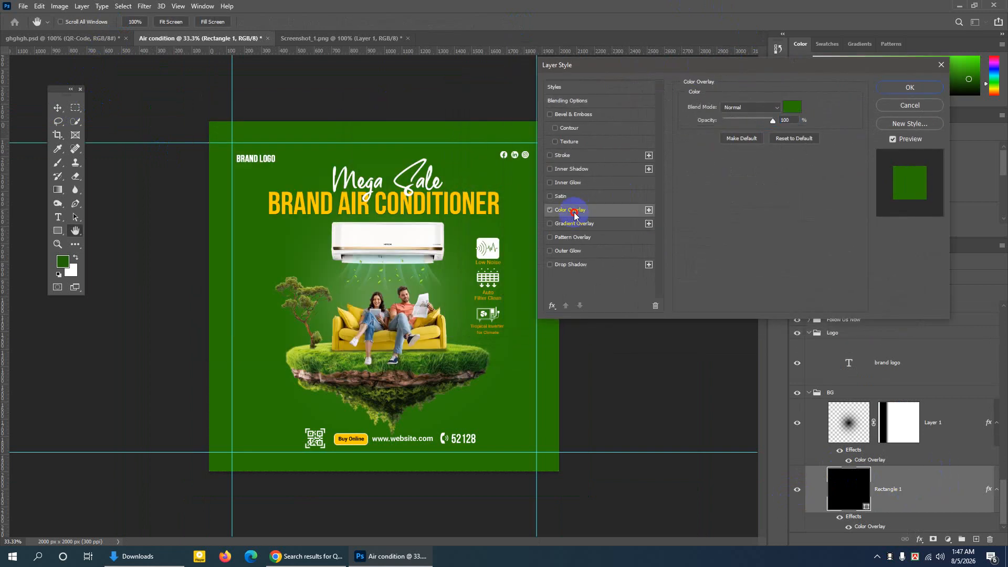
{"action": "left_click", "coordinate": [792, 107]}
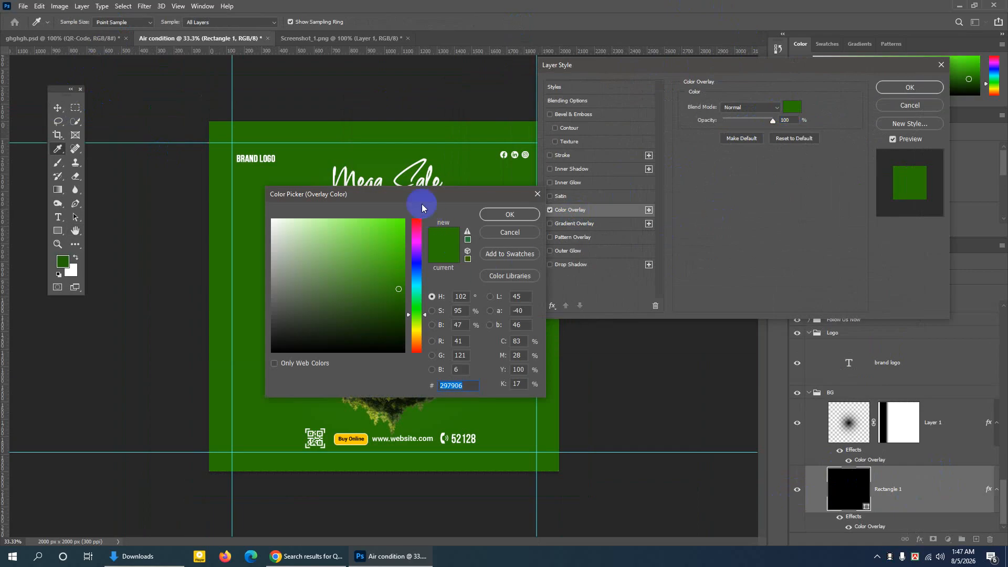
{"action": "left_click_drag", "start_coordinate": [422, 207], "coordinate": [652, 142]}
{"action": "left_click", "coordinate": [629, 236]}
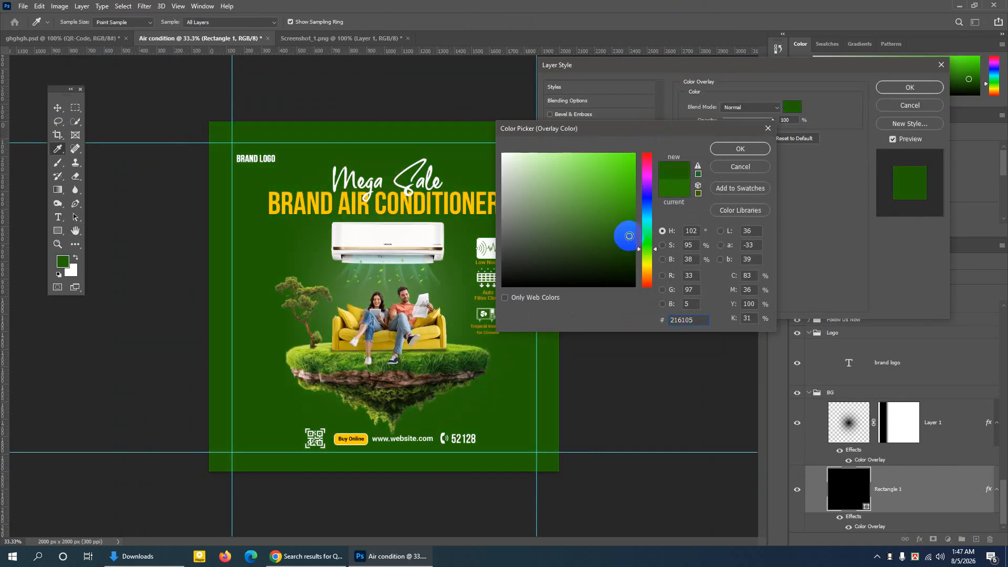
{"action": "left_click", "coordinate": [629, 243]}
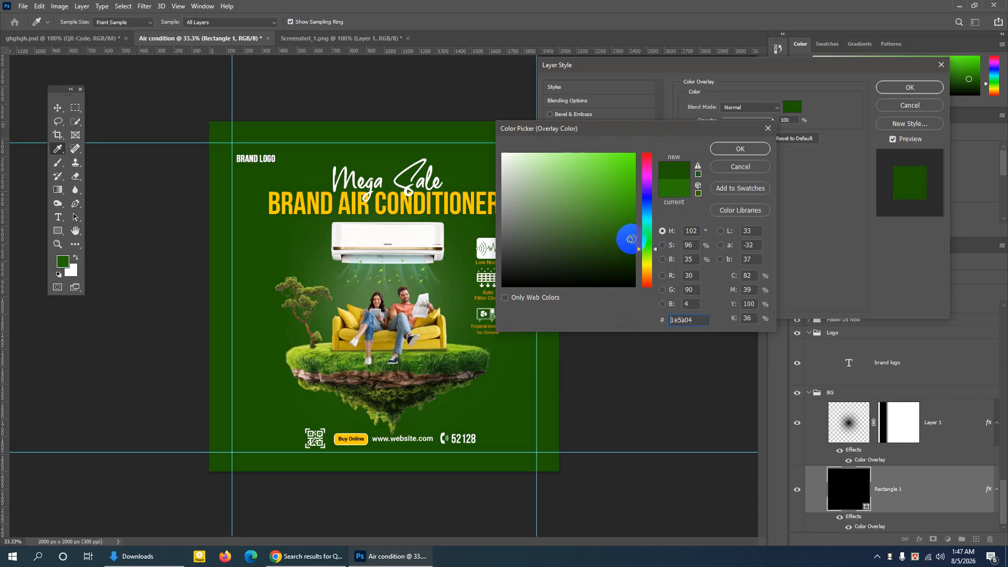
{"action": "mouse_move", "coordinate": [632, 241]}
{"action": "left_mouse_down"}
{"action": "mouse_move", "coordinate": [604, 171]}
{"action": "mouse_move", "coordinate": [629, 236]}
{"action": "left_mouse_up"}
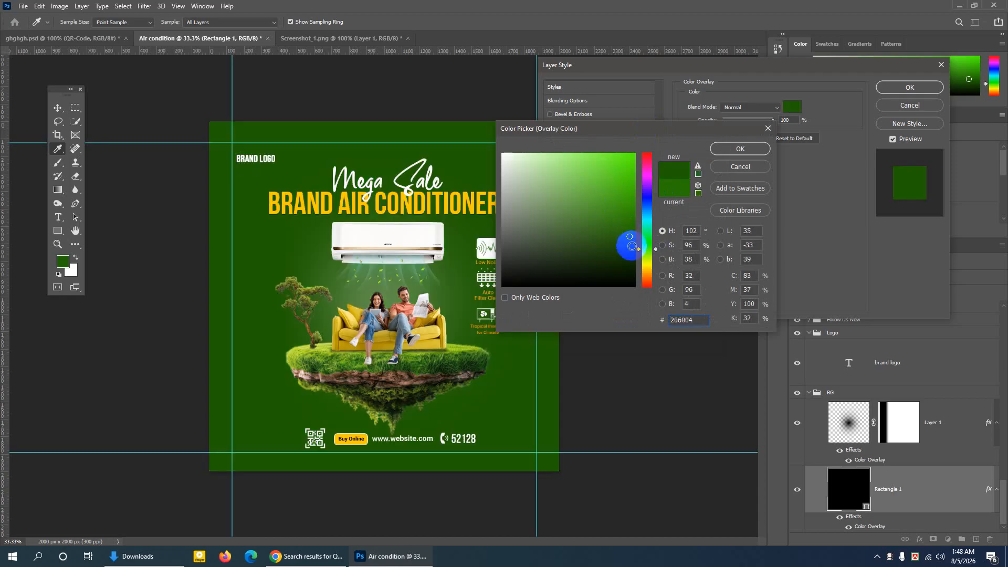
{"action": "left_click", "coordinate": [631, 246]}
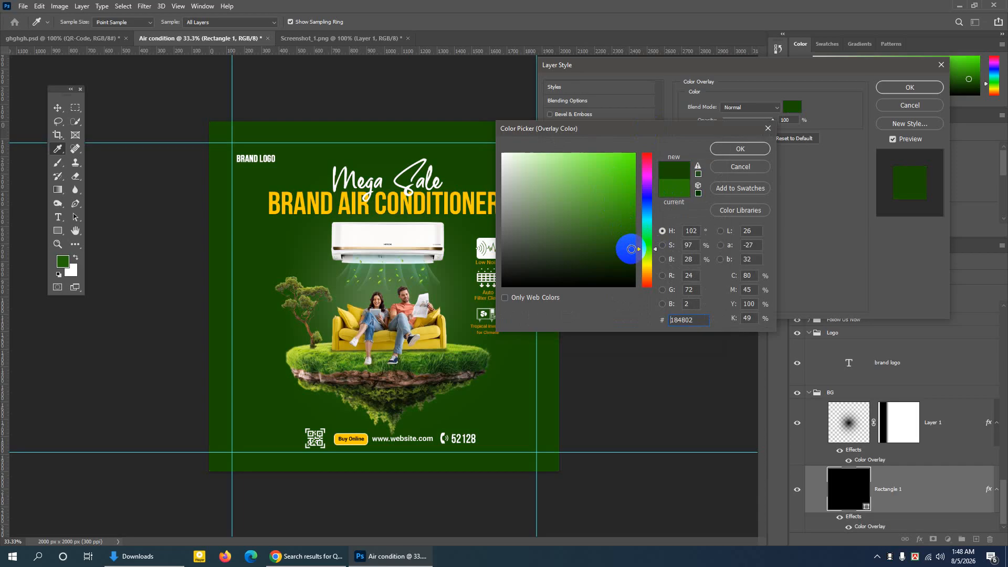
{"action": "left_click_drag", "start_coordinate": [631, 249], "coordinate": [629, 237]}
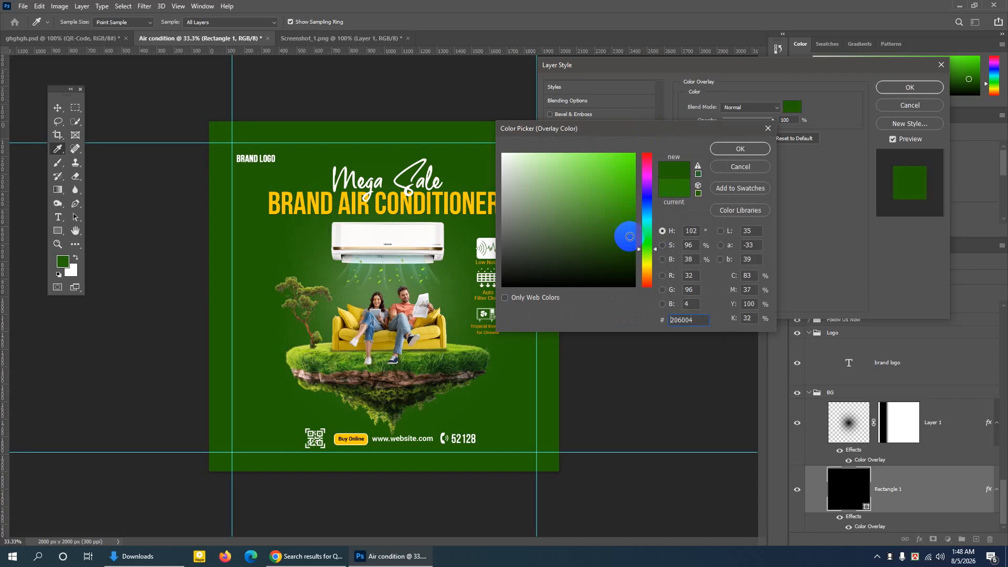
{"action": "left_click", "coordinate": [740, 149]}
{"action": "left_click", "coordinate": [910, 88]}
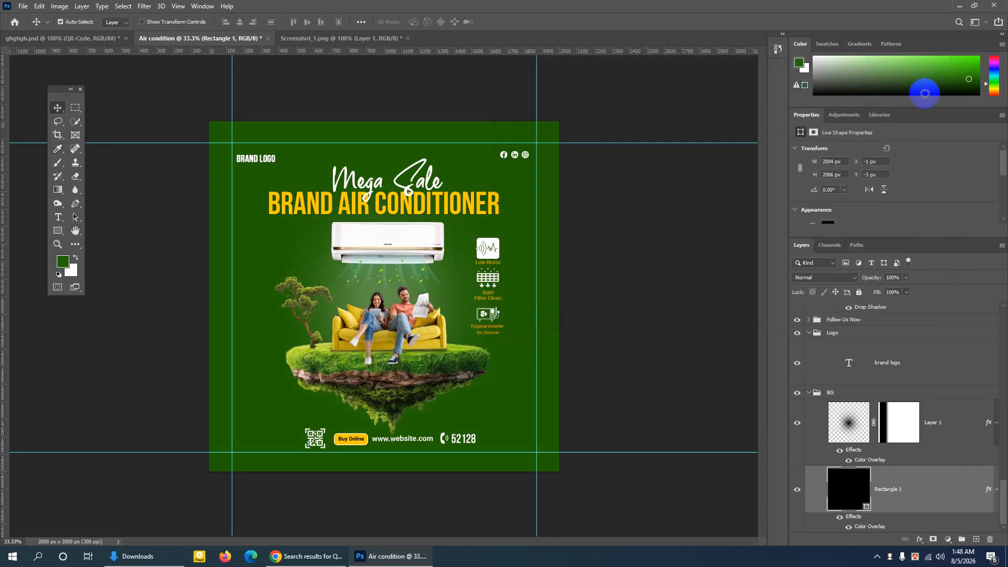
{"action": "key", "text": "ctrl+semicolon"}
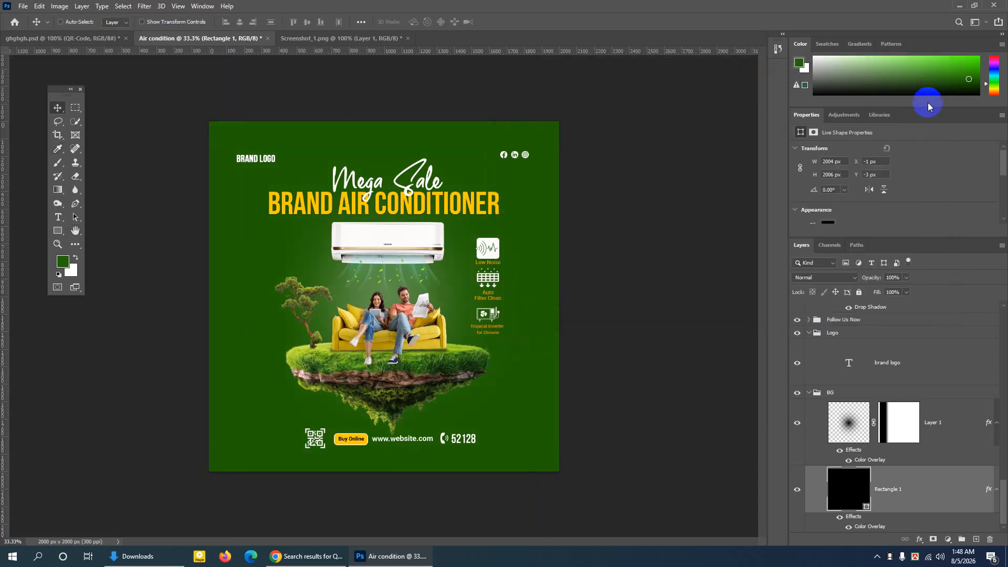
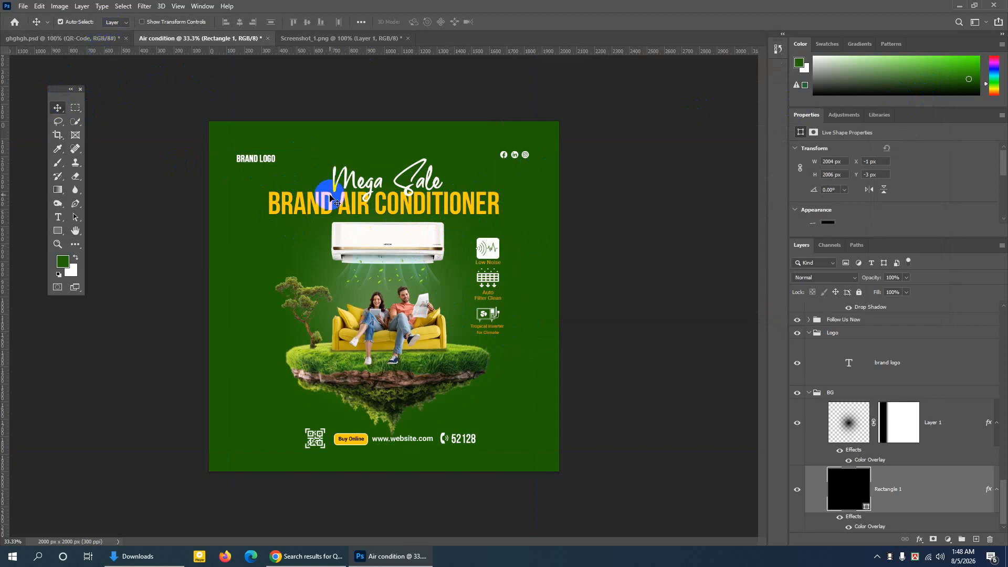
Nudge the Brand Air Conditioner heading slightly right and down, to X 338.71 px and Y 383.02 px
{"action": "left_click", "coordinate": [331, 199]}
{"action": "key", "text": "Right"}
{"action": "key", "text": "Right"}
{"action": "key", "text": "Right"}
{"action": "key", "text": "Right"}
{"action": "key", "text": "Right"}
{"action": "key", "text": "Right"}
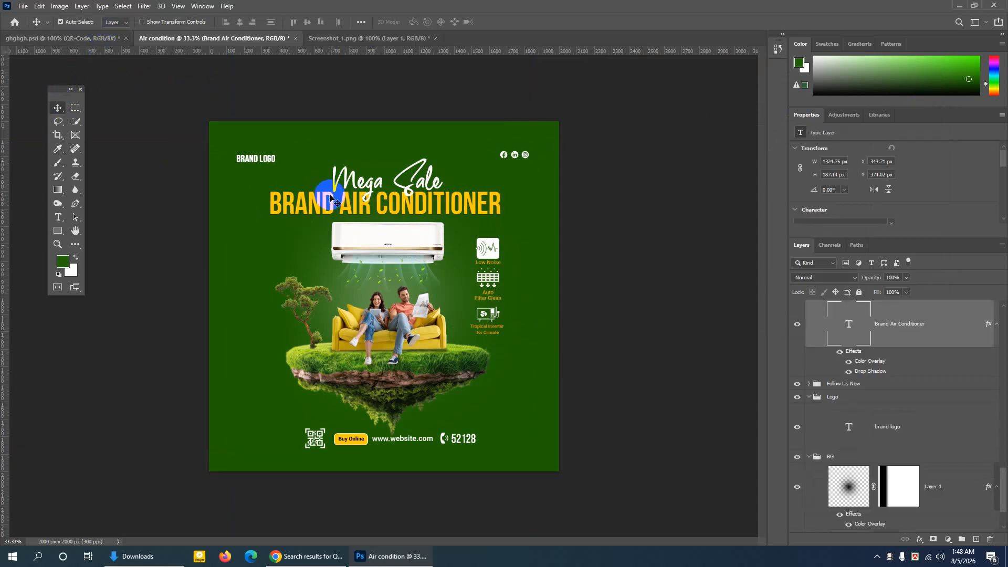
{"action": "key", "text": "Left"}
{"action": "key", "text": "Left"}
{"action": "key", "text": "Down"}
{"action": "key", "text": "Down"}
{"action": "key", "text": "Down"}
{"action": "key", "text": "Down"}
{"action": "key", "text": "Down"}
{"action": "key", "text": "Down"}
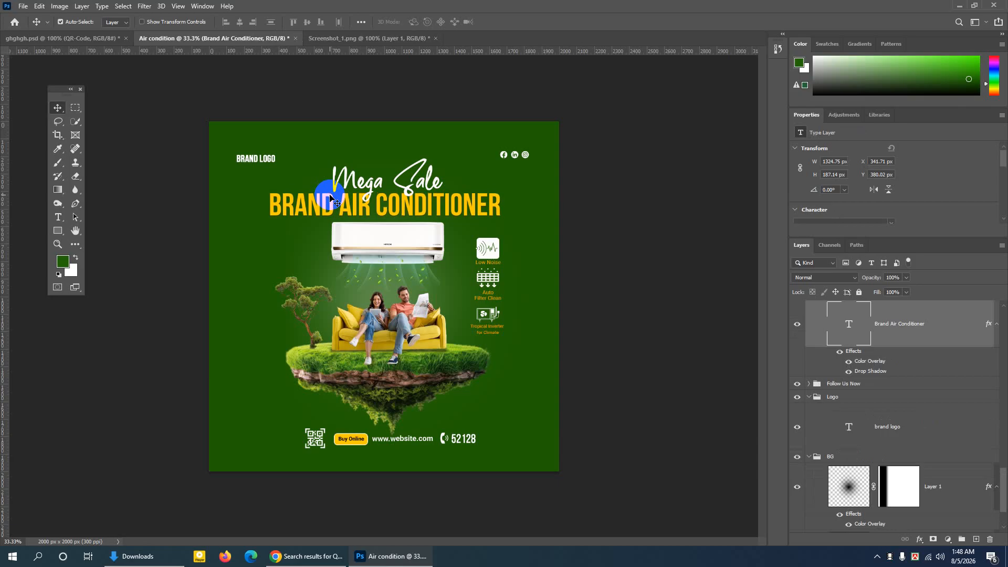
{"action": "key", "text": "Left"}
{"action": "key", "text": "Left"}
{"action": "key", "text": "Left"}
{"action": "key", "text": "Up"}
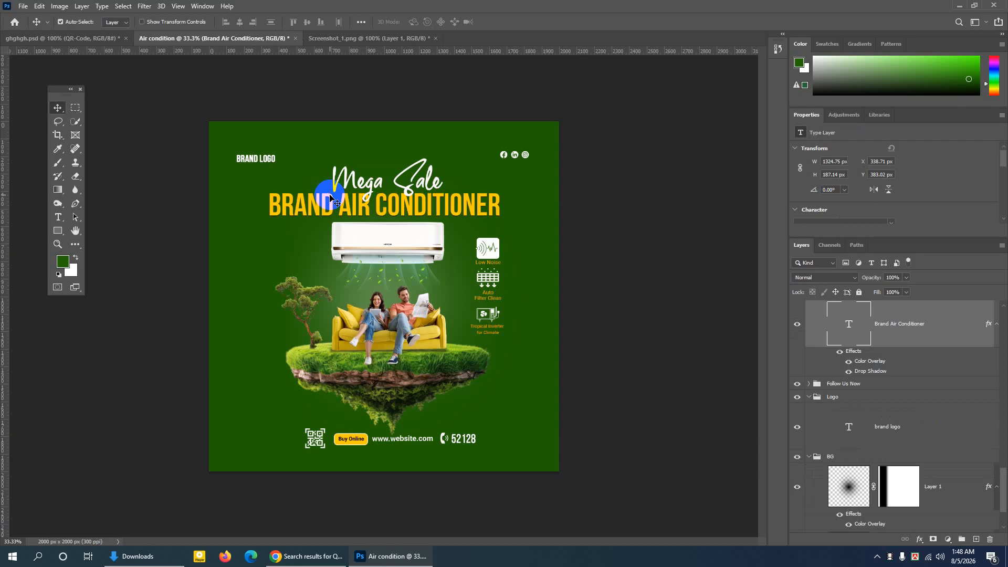
Select the Mega Sale text and nudge it up to Y 168.33 px
{"action": "left_click", "coordinate": [370, 189]}
{"action": "key", "text": "Up"}
{"action": "key", "text": "Up"}
{"action": "key", "text": "Up"}
{"action": "key", "text": "Up"}
{"action": "key", "text": "Up"}
{"action": "key", "text": "Up"}
{"action": "key", "text": "Up"}
{"action": "key", "text": "Up"}
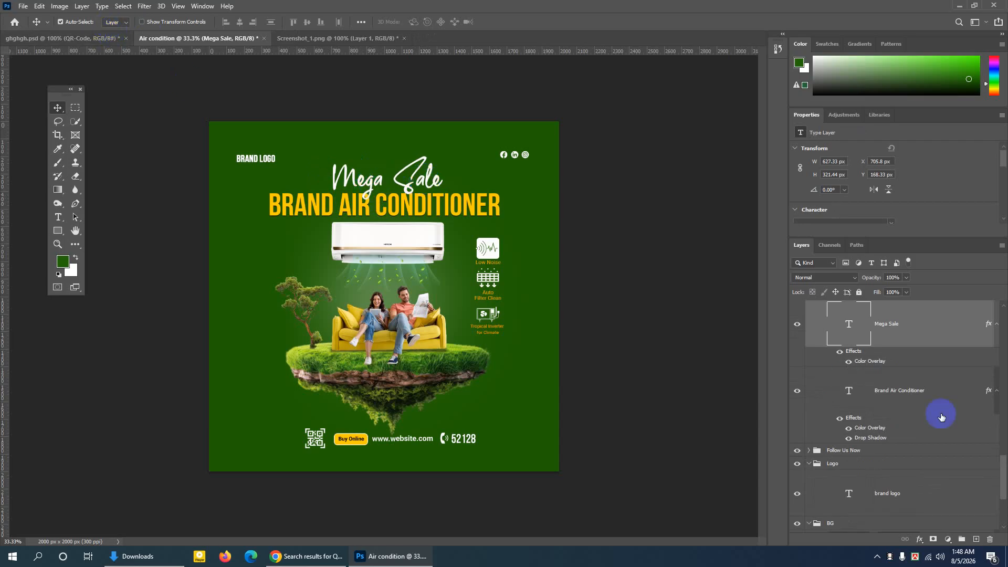
Add a Multiply Drop Shadow to the Mega Sale text with 35% opacity, 90° angle, 7 px size and a reduced distance
{"action": "left_click", "coordinate": [798, 324]}
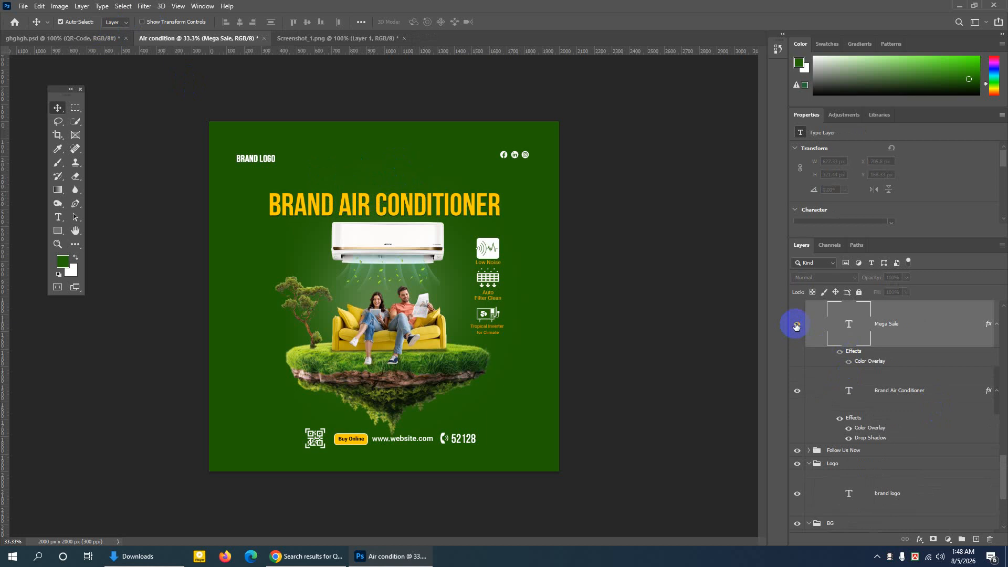
{"action": "left_click", "coordinate": [797, 325]}
{"action": "double_click", "coordinate": [939, 324]}
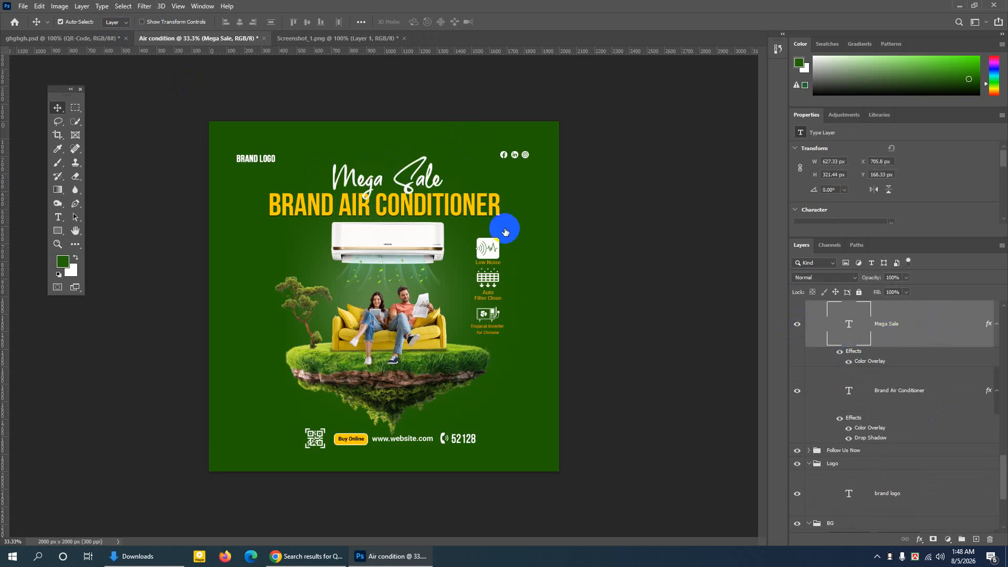
{"action": "left_click", "coordinate": [582, 267]}
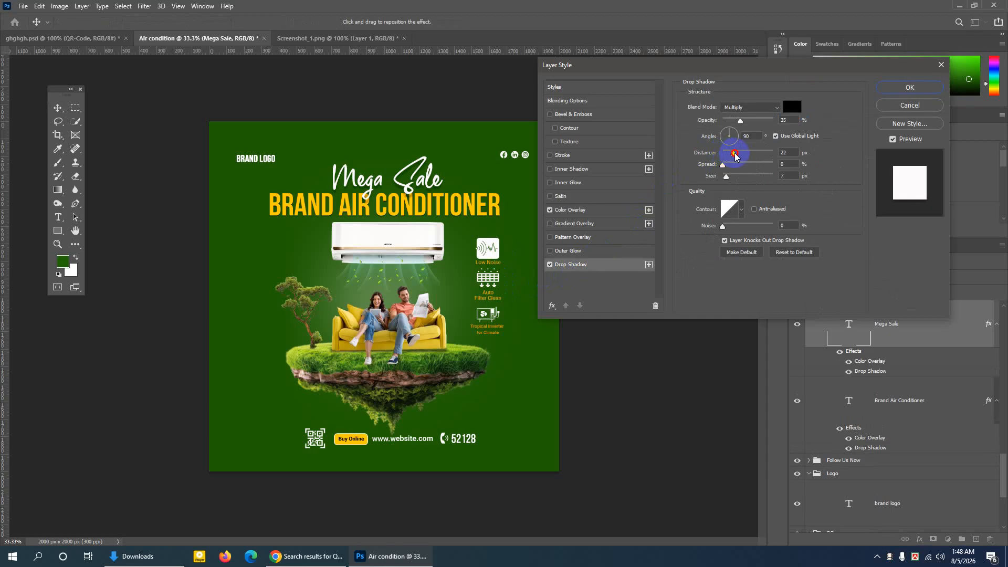
{"action": "left_click_drag", "start_coordinate": [734, 155], "coordinate": [725, 156]}
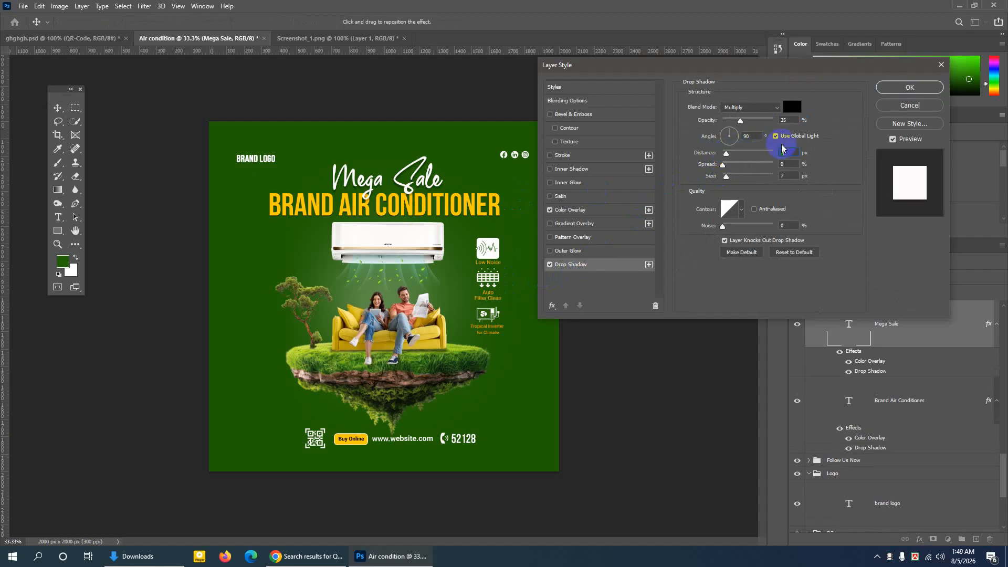
{"action": "left_click", "coordinate": [901, 86]}
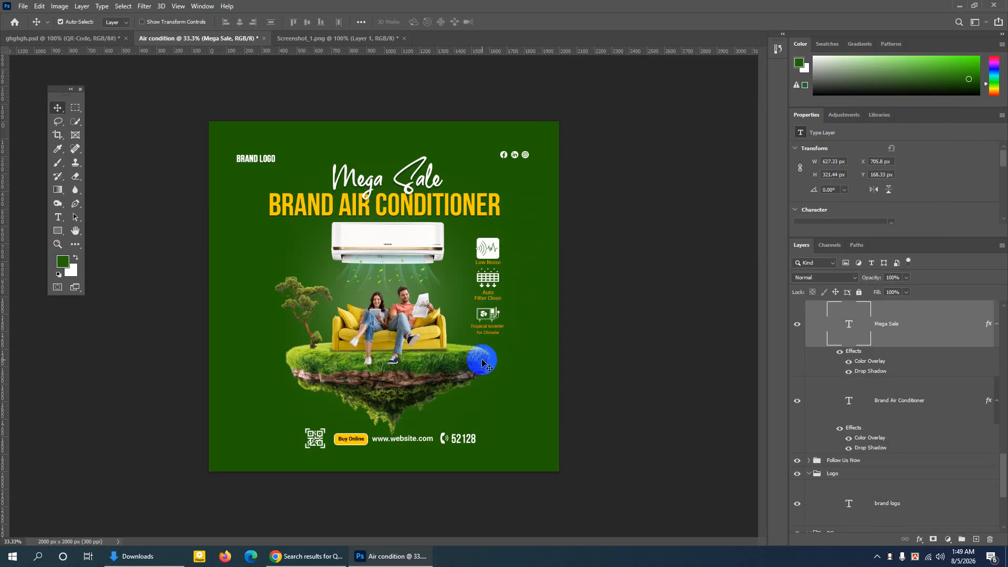
Select the QR code layer in the footer and nudge it left to X 534 px, away from the Buy Online button
{"action": "key", "text": "ctrl+plus"}
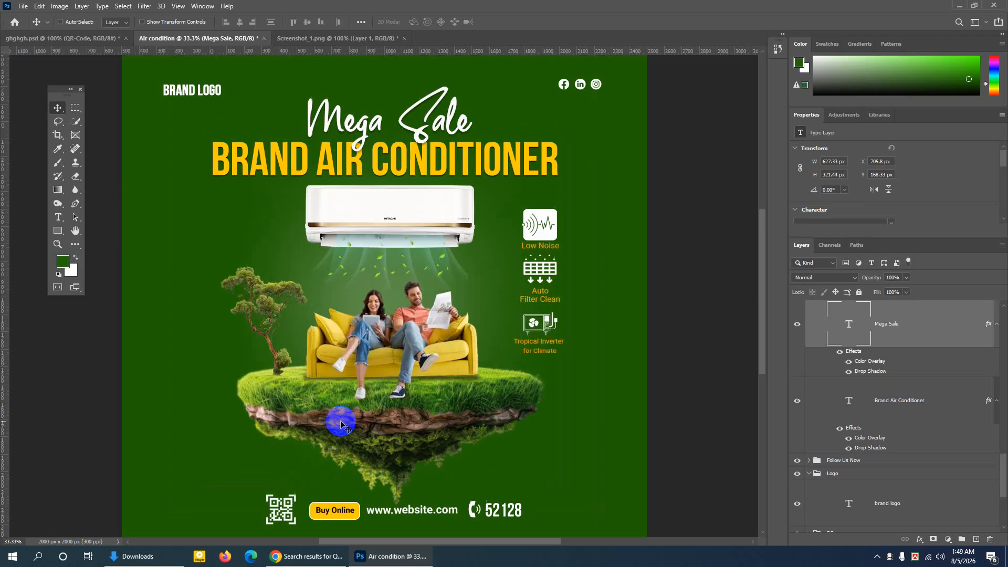
{"action": "scroll", "coordinate": [341, 423], "scroll_direction": "down", "scroll_amount": 2}
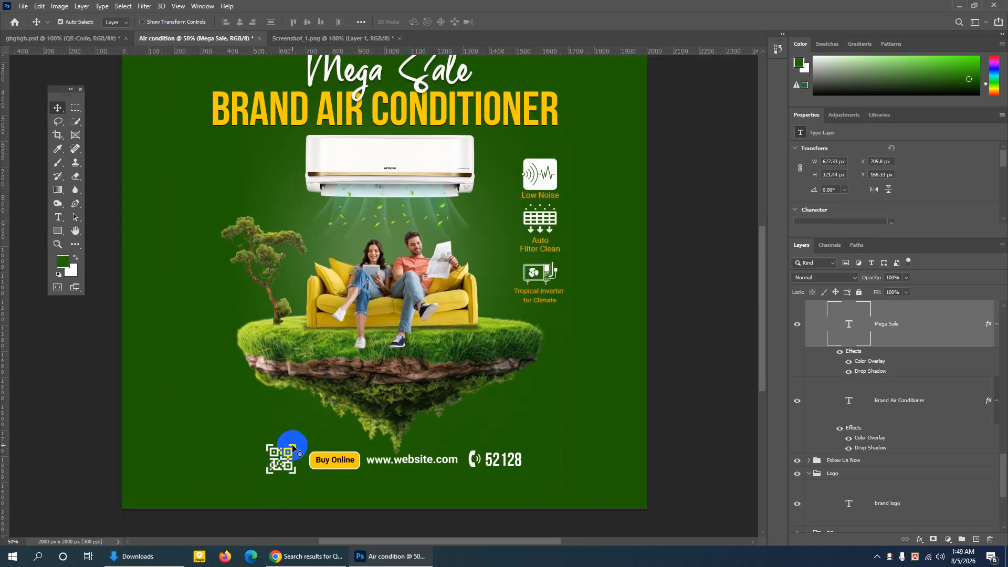
{"action": "left_click", "coordinate": [55, 108]}
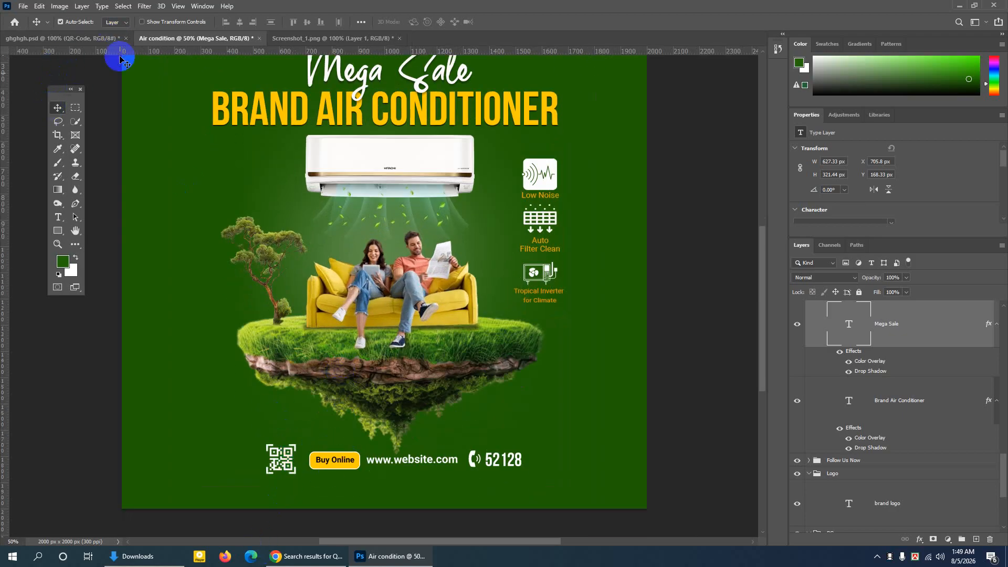
{"action": "left_click", "coordinate": [295, 447]}
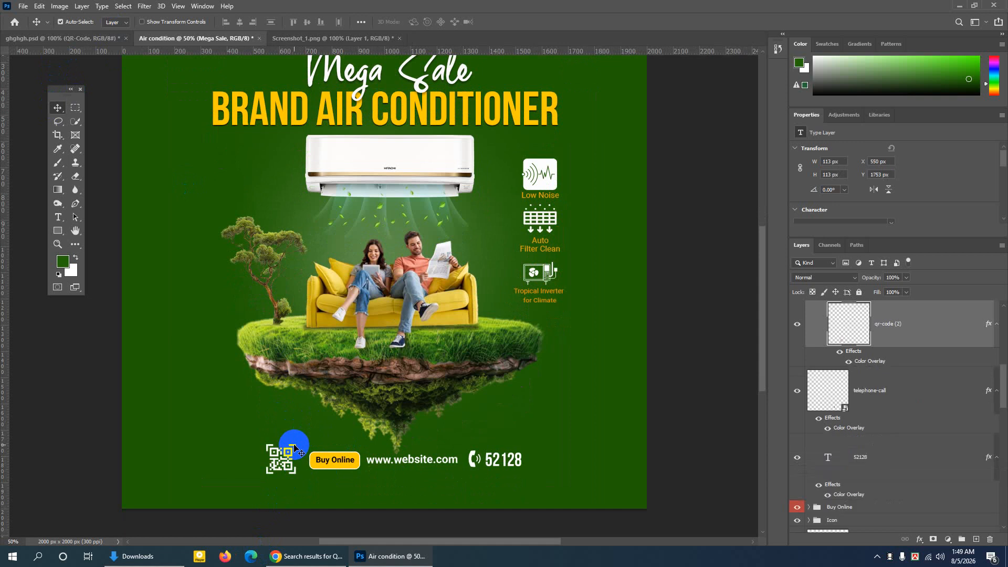
{"action": "key", "text": "Left"}
{"action": "key", "text": "Left"}
{"action": "key", "text": "Left"}
{"action": "key", "text": "Left"}
{"action": "key", "text": "Left"}
{"action": "key", "text": "Left"}
{"action": "key", "text": "Left"}
{"action": "key", "text": "Left"}
{"action": "key", "text": "Left"}
{"action": "key", "text": "Left"}
{"action": "key", "text": "Left"}
{"action": "key", "text": "Left"}
{"action": "key", "text": "Left"}
{"action": "key", "text": "Left"}
{"action": "key", "text": "Left"}
{"action": "key", "text": "Left"}
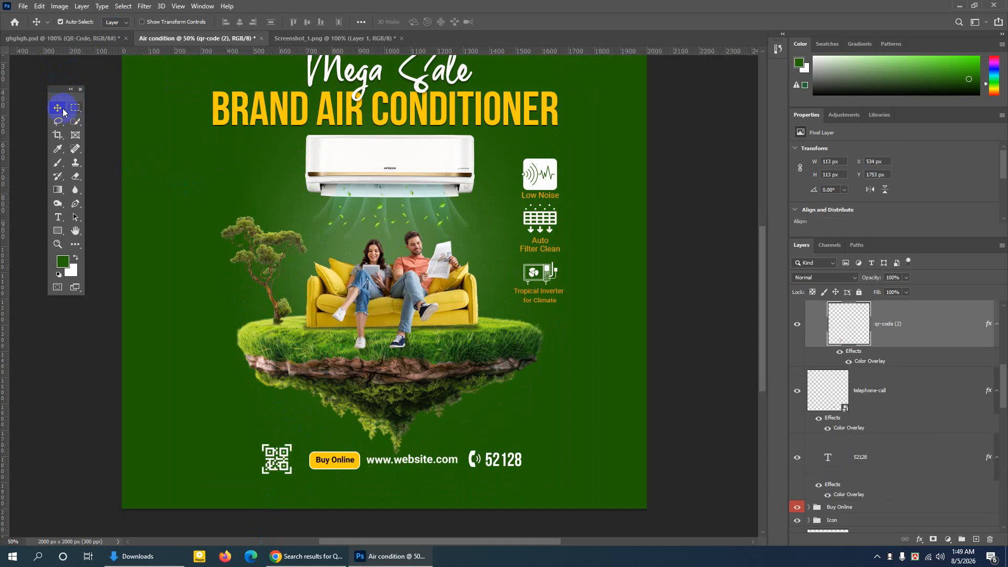
Nudge the whole Buy Online group, including the website address, left toward the QR code as one unit
{"action": "left_click", "coordinate": [115, 22]}
{"action": "left_click", "coordinate": [112, 31]}
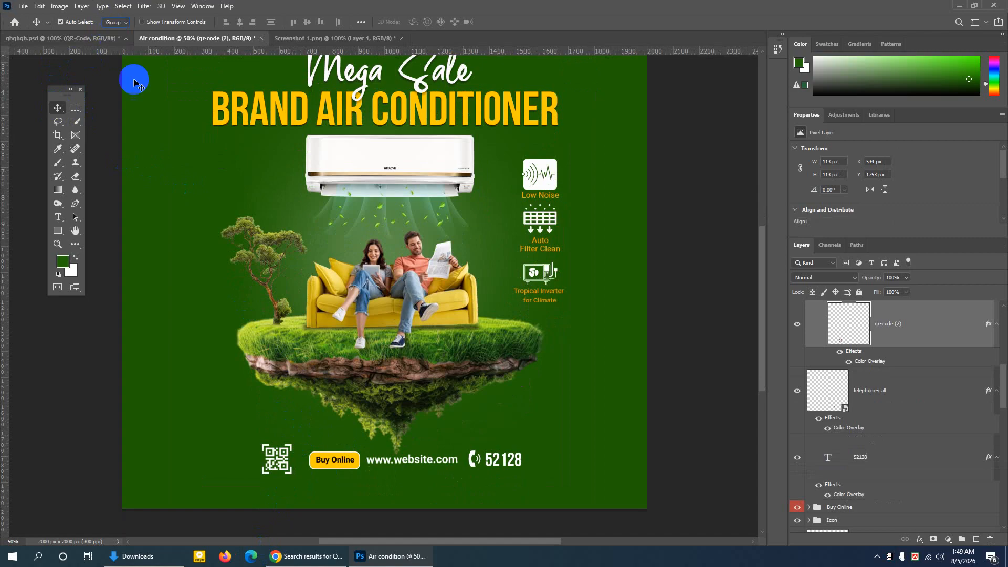
{"action": "left_click", "coordinate": [322, 465]}
{"action": "key", "text": "Left"}
{"action": "key", "text": "Left"}
{"action": "key", "text": "Left"}
{"action": "key", "text": "Left"}
{"action": "key", "text": "Left"}
{"action": "key", "text": "Left"}
{"action": "key", "text": "Left"}
{"action": "key", "text": "Left"}
{"action": "key", "text": "Left"}
{"action": "key", "text": "Left"}
{"action": "key", "text": "Left"}
{"action": "key", "text": "Left"}
{"action": "key", "text": "Left"}
{"action": "key", "text": "Left"}
{"action": "key", "text": "Left"}
{"action": "key", "text": "Left"}
{"action": "key", "text": "Left"}
{"action": "key", "text": "Left"}
{"action": "key", "text": "Left"}
{"action": "key", "text": "Left"}
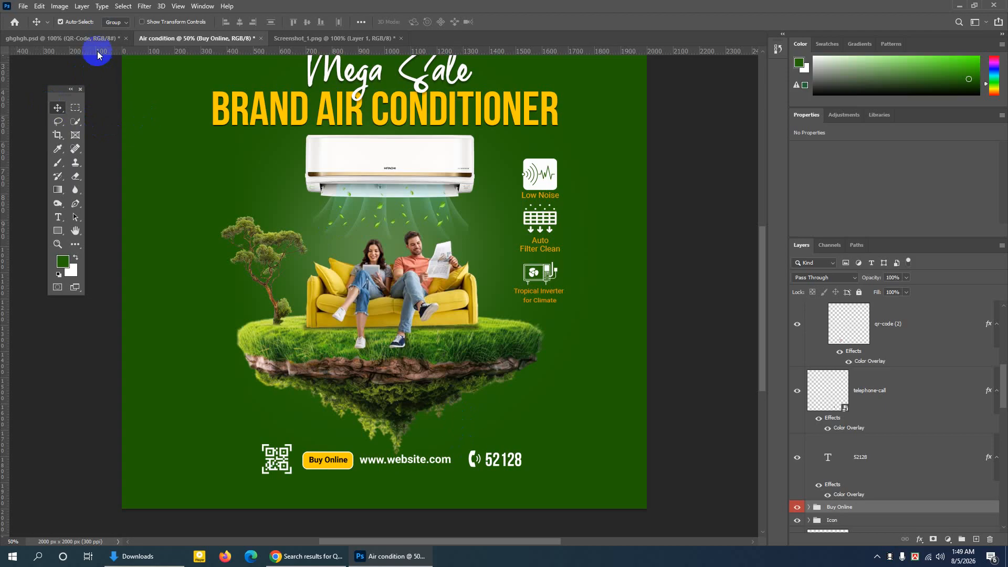
Shift the footer's telephone icon left to X 1285 px and the phone number text left to X 1359.25 px
{"action": "left_click", "coordinate": [116, 22]}
{"action": "left_click", "coordinate": [112, 41]}
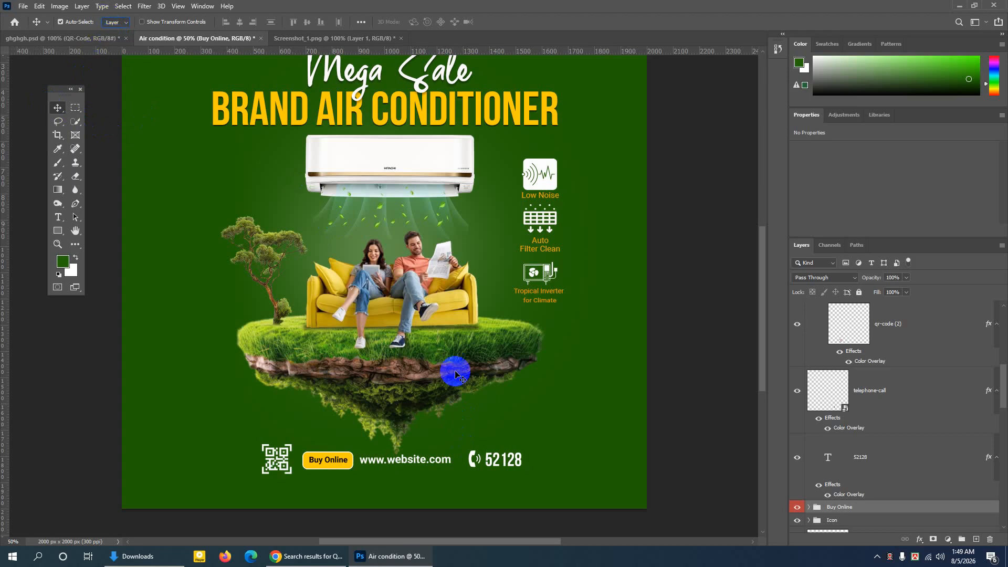
{"action": "left_click", "coordinate": [475, 458]}
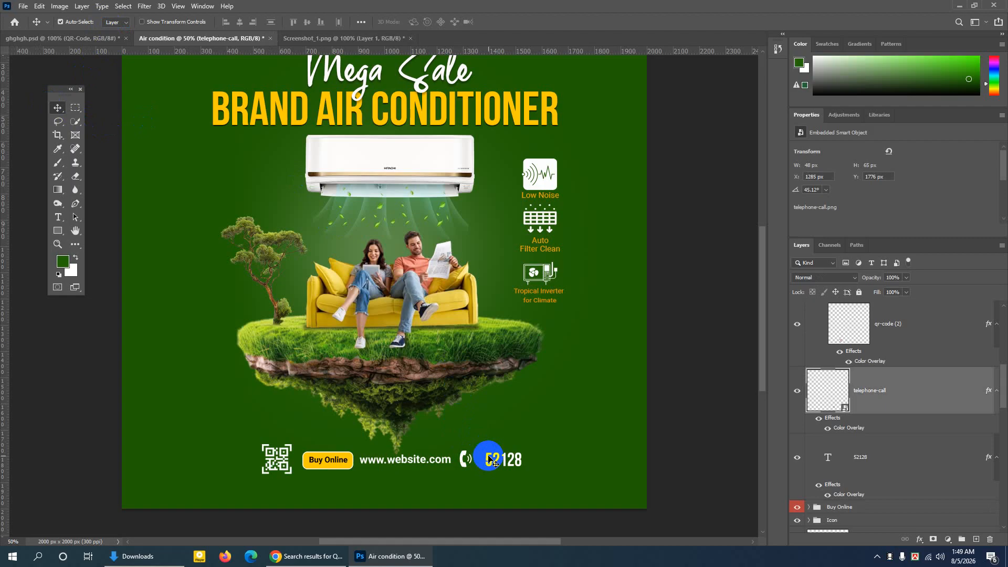
{"action": "key", "text": "ctrl+minus"}
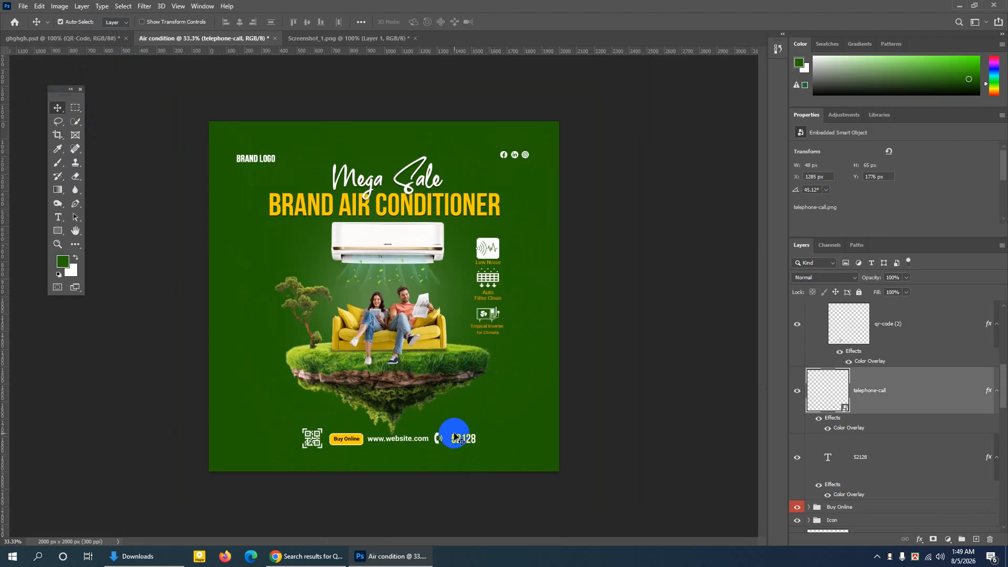
{"action": "left_click", "coordinate": [456, 440]}
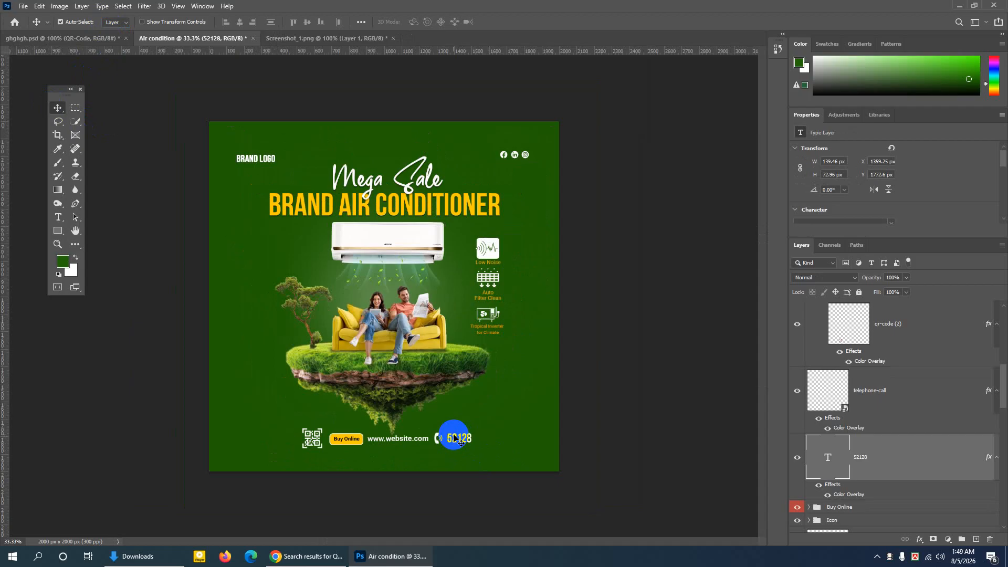
Draw a rectangle of about 1106 × 164 px around the whole footer row
{"action": "key", "text": "ctrl+plus"}
{"action": "scroll", "coordinate": [462, 473], "scroll_direction": "down", "scroll_amount": 3}
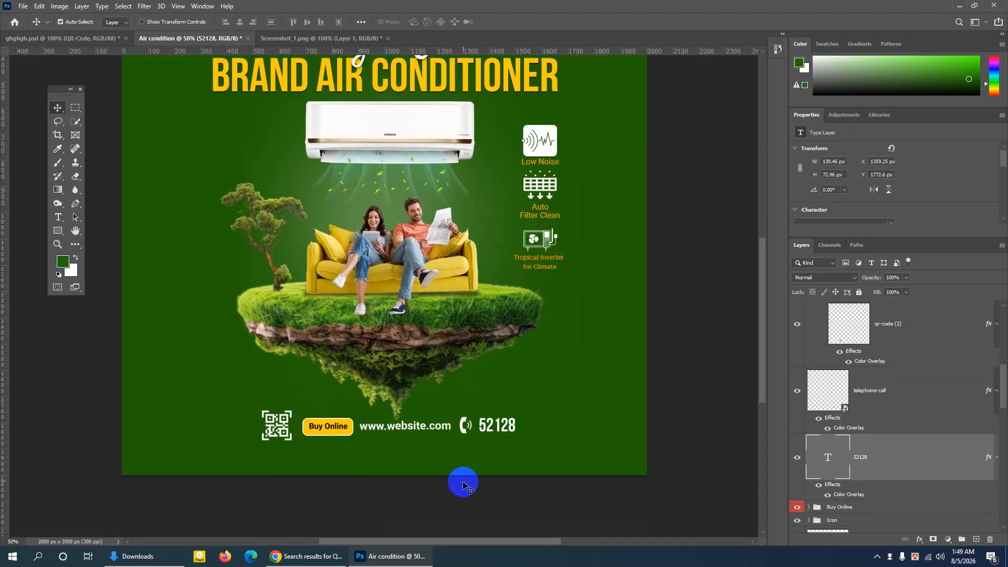
{"action": "scroll", "coordinate": [464, 483], "scroll_direction": "down", "scroll_amount": 1}
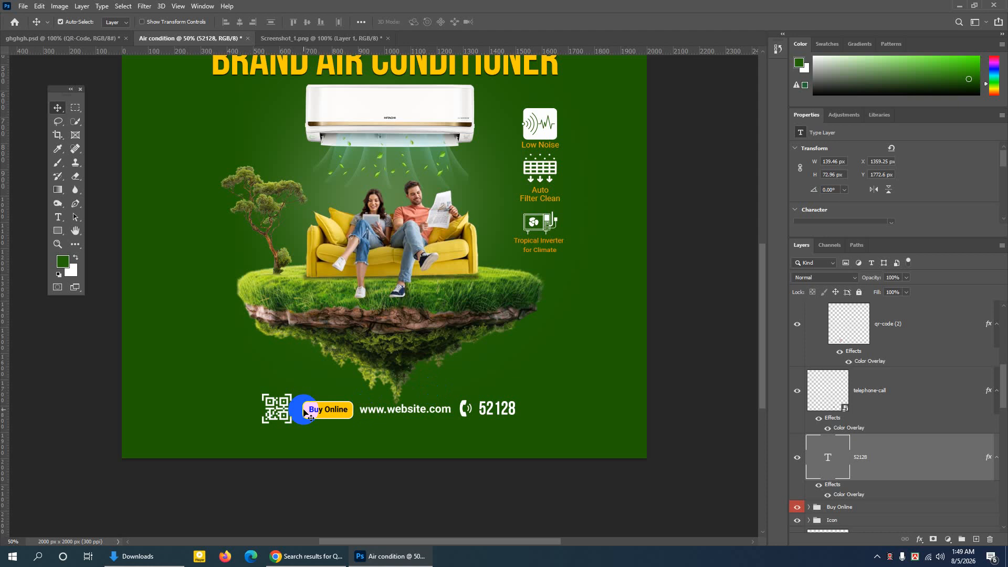
{"action": "scroll", "coordinate": [305, 412], "scroll_direction": "down", "scroll_amount": 1}
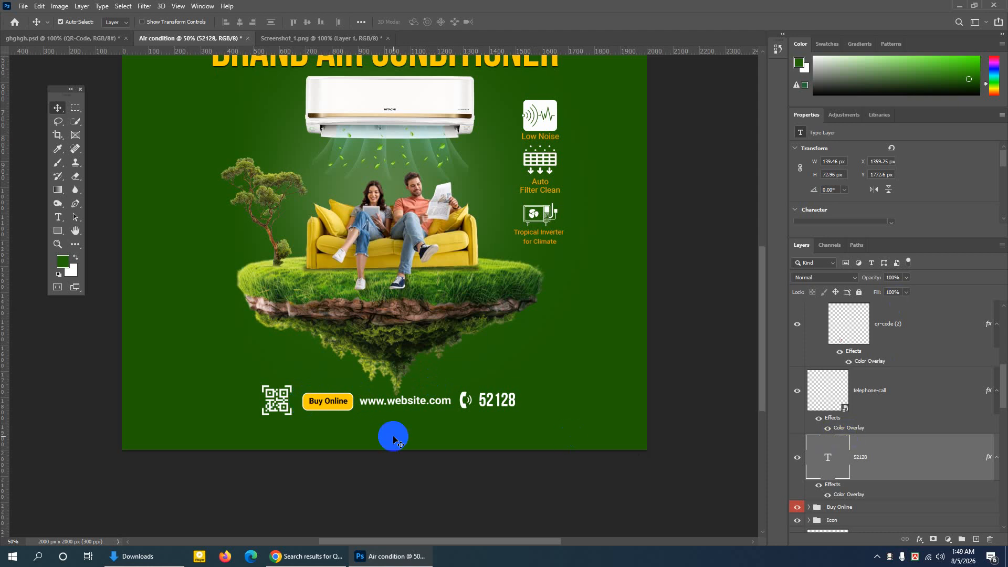
{"action": "left_click", "coordinate": [58, 232]}
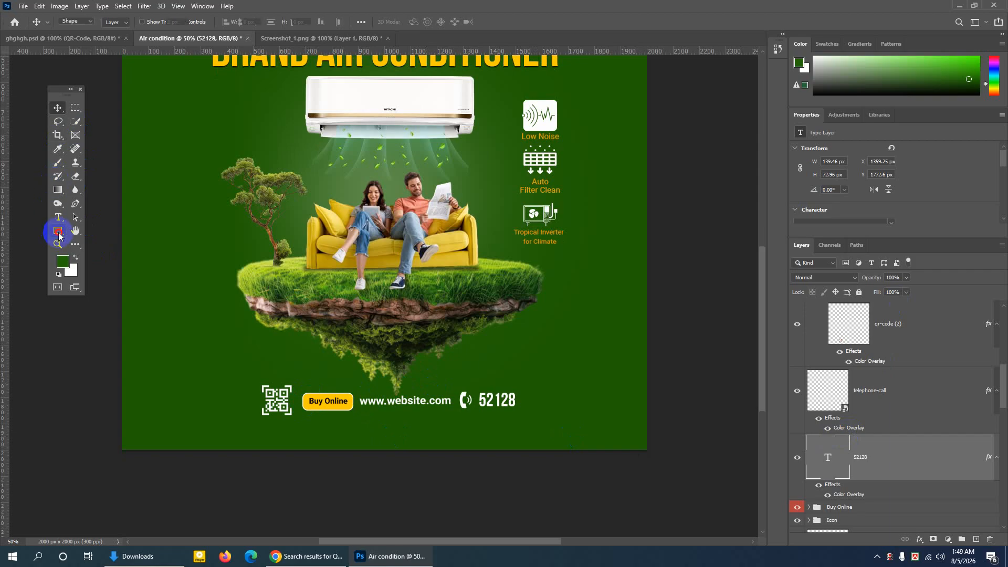
{"action": "left_click_drag", "start_coordinate": [58, 236], "coordinate": [101, 233]}
{"action": "left_click", "coordinate": [102, 234]}
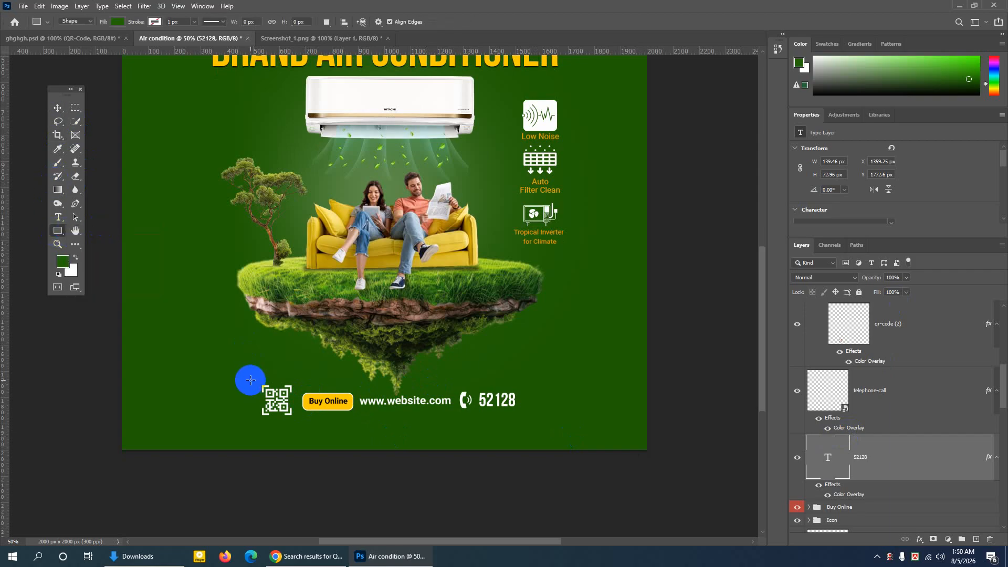
{"action": "left_click_drag", "start_coordinate": [242, 377], "coordinate": [531, 420]}
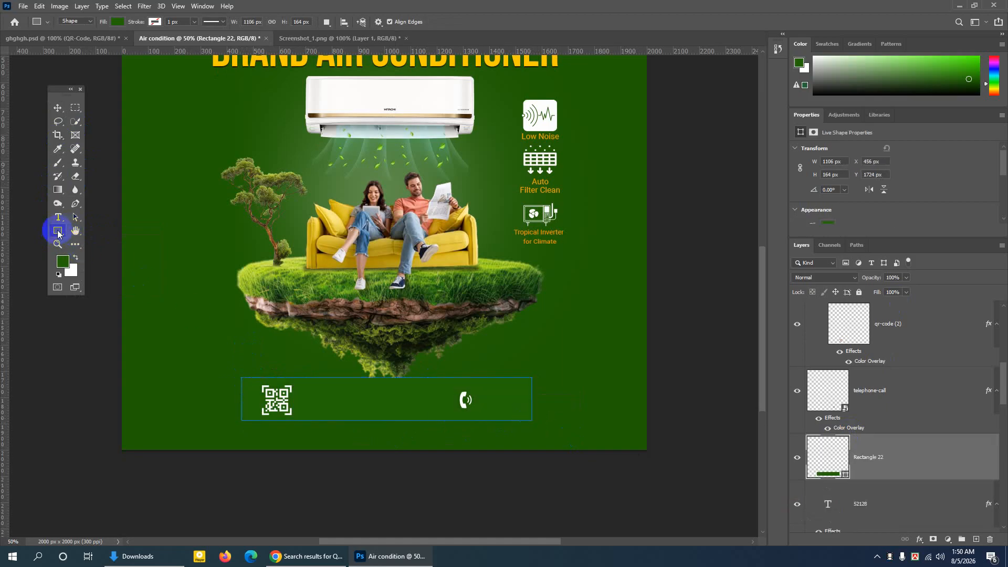
Give the footer rectangle no fill and a white 4 px stroke
{"action": "left_click", "coordinate": [118, 21]}
{"action": "left_click", "coordinate": [57, 42]}
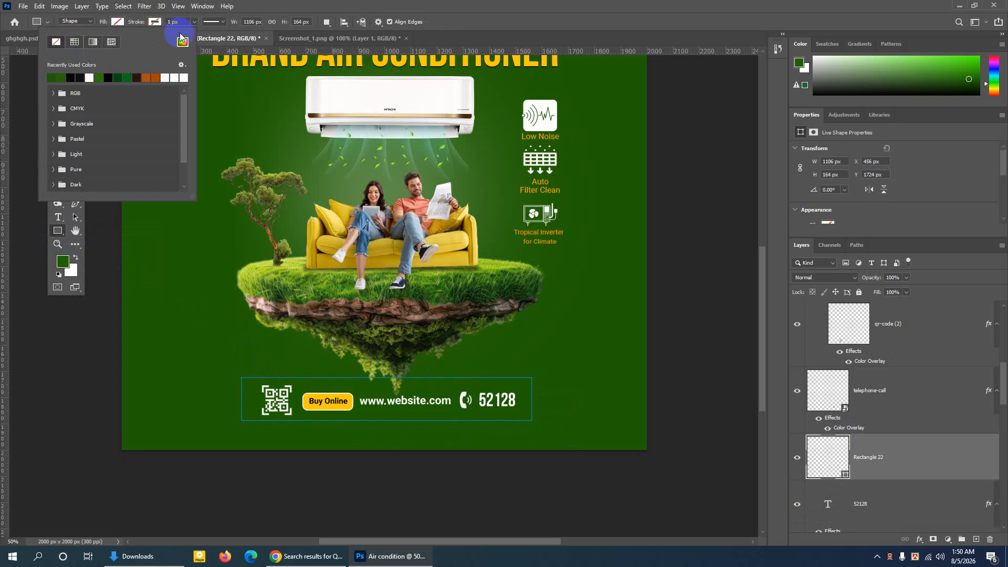
{"action": "left_click", "coordinate": [155, 22]}
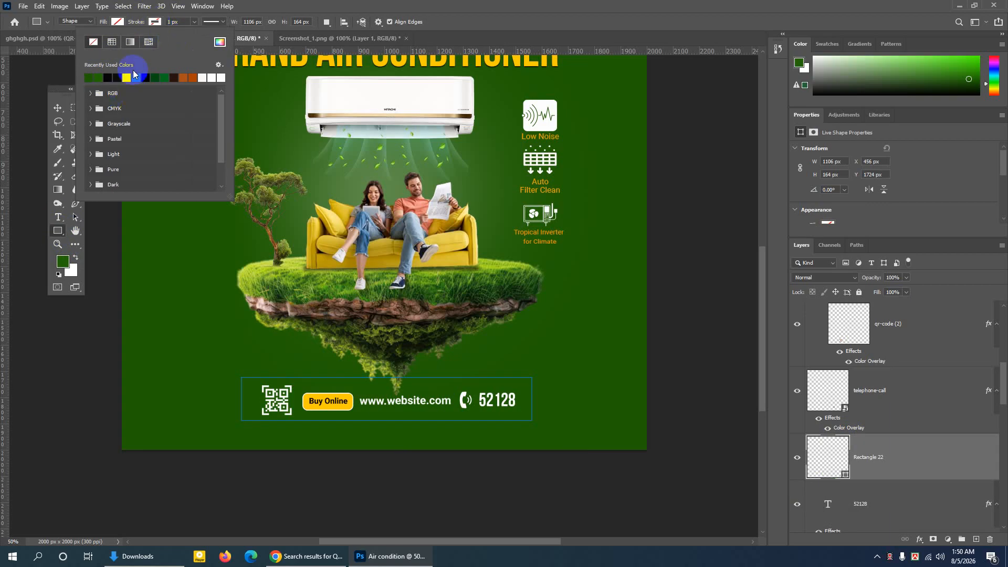
{"action": "left_click", "coordinate": [133, 74]}
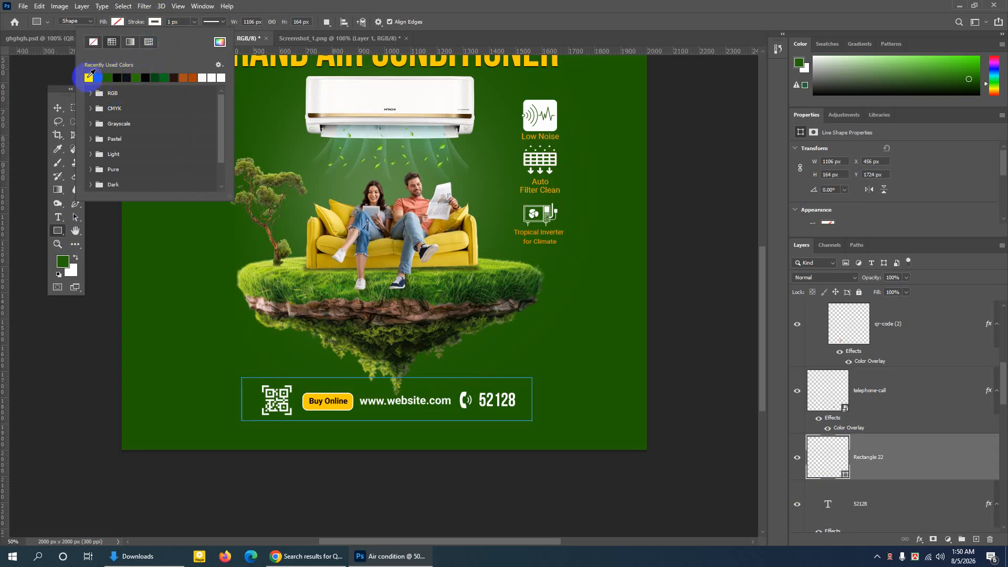
{"action": "left_click", "coordinate": [89, 77]}
{"action": "left_click", "coordinate": [167, 21]}
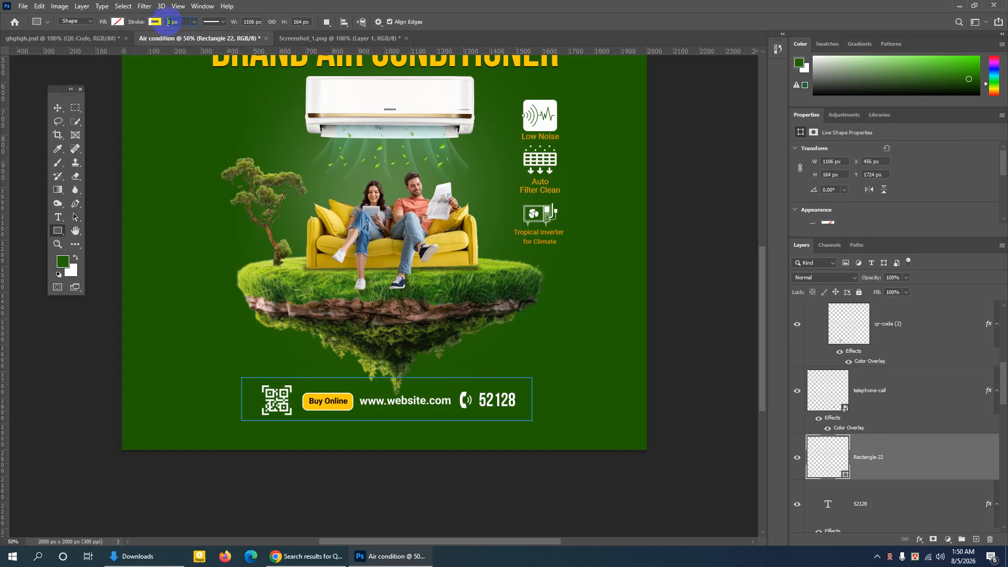
{"action": "key", "text": "Return"}
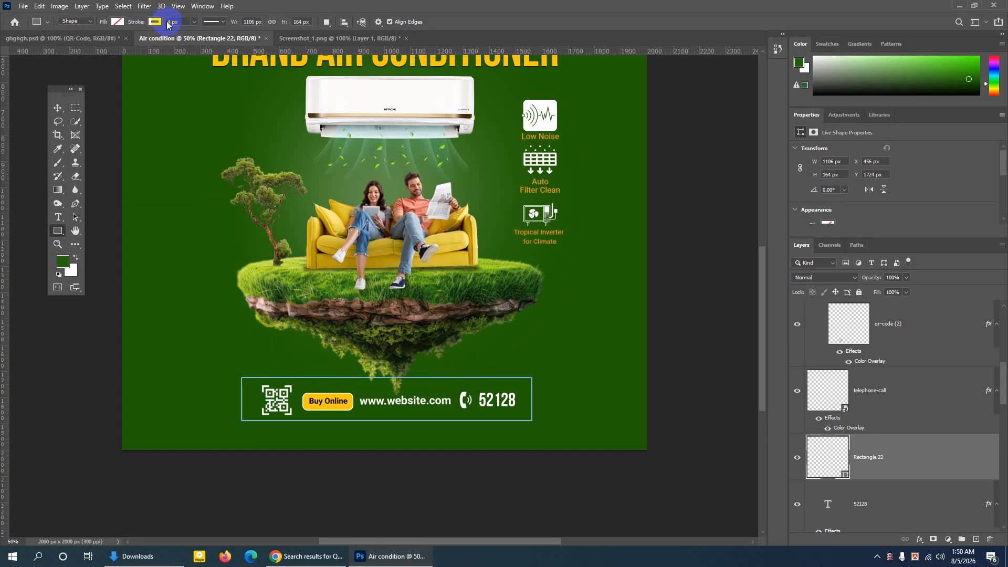
{"action": "left_click", "coordinate": [57, 108]}
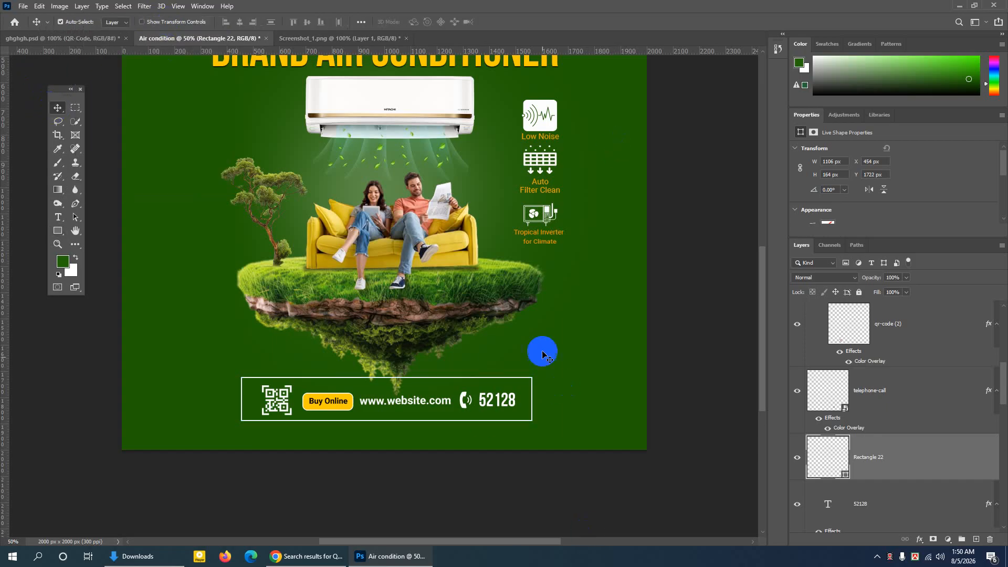
Rasterize the footer rectangle's layer and erase its two short vertical sides, leaving only the upper and lower lines
{"action": "left_click", "coordinate": [798, 458]}
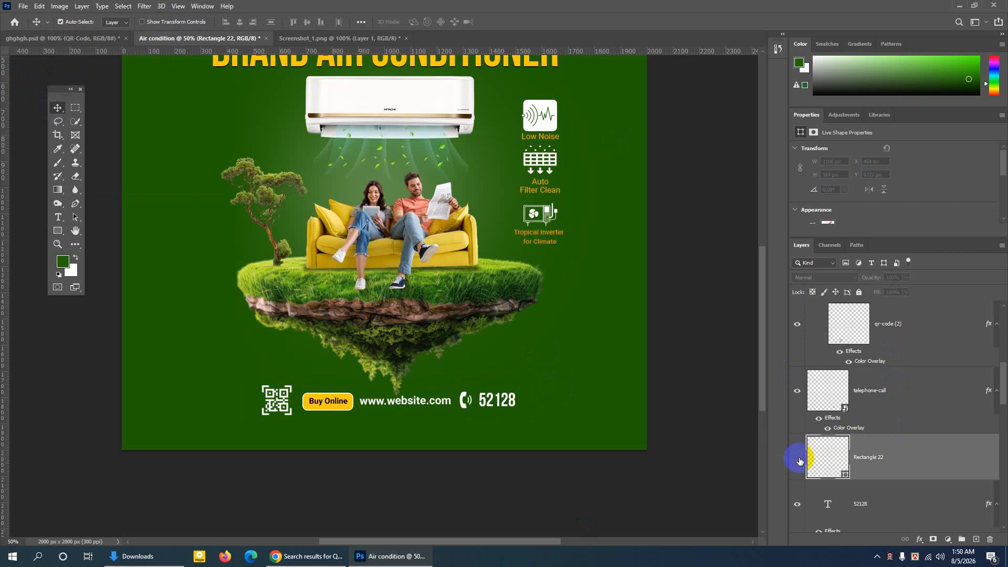
{"action": "left_click", "coordinate": [798, 458]}
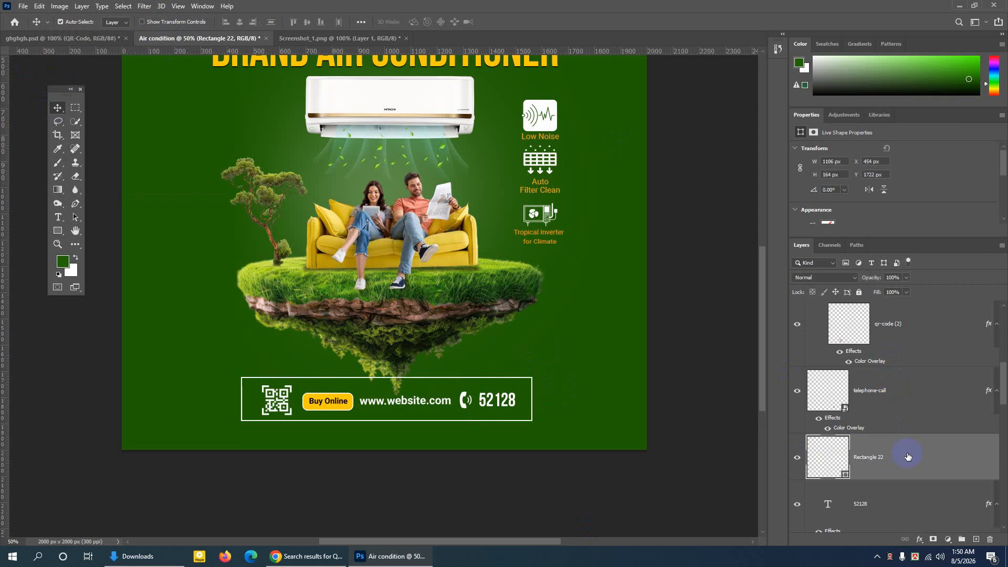
{"action": "right_click", "coordinate": [907, 456]}
{"action": "left_click", "coordinate": [871, 163]}
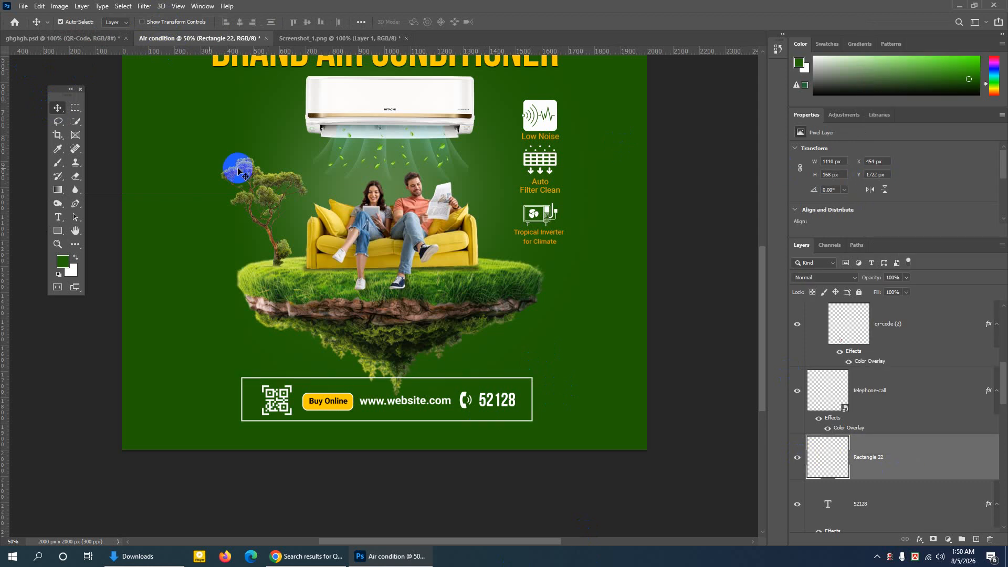
{"action": "left_click", "coordinate": [75, 107]}
{"action": "left_click_drag", "start_coordinate": [227, 365], "coordinate": [249, 430]}
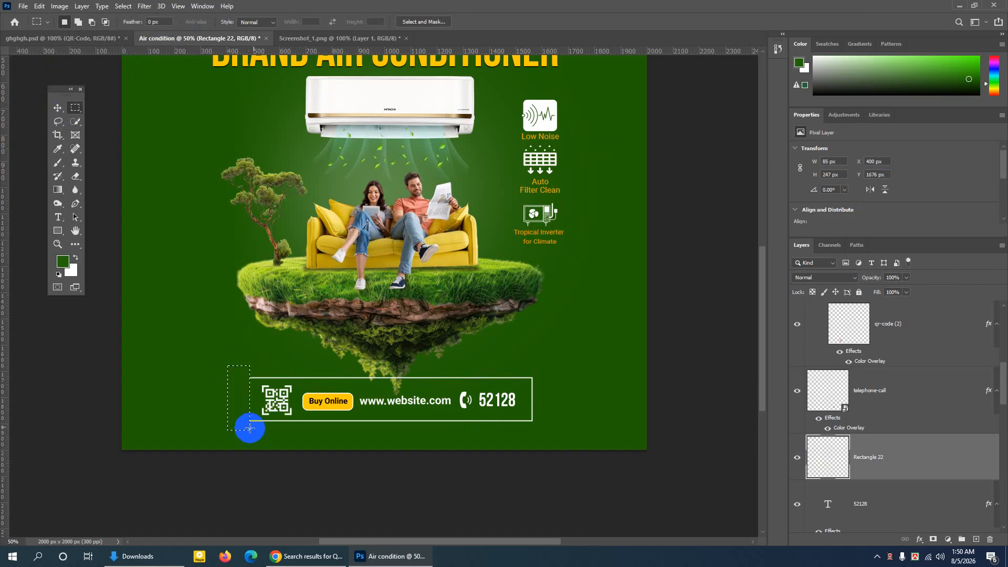
{"action": "key", "text": "Delete"}
{"action": "left_click_drag", "start_coordinate": [529, 368], "coordinate": [539, 429]}
{"action": "key", "text": "Delete"}
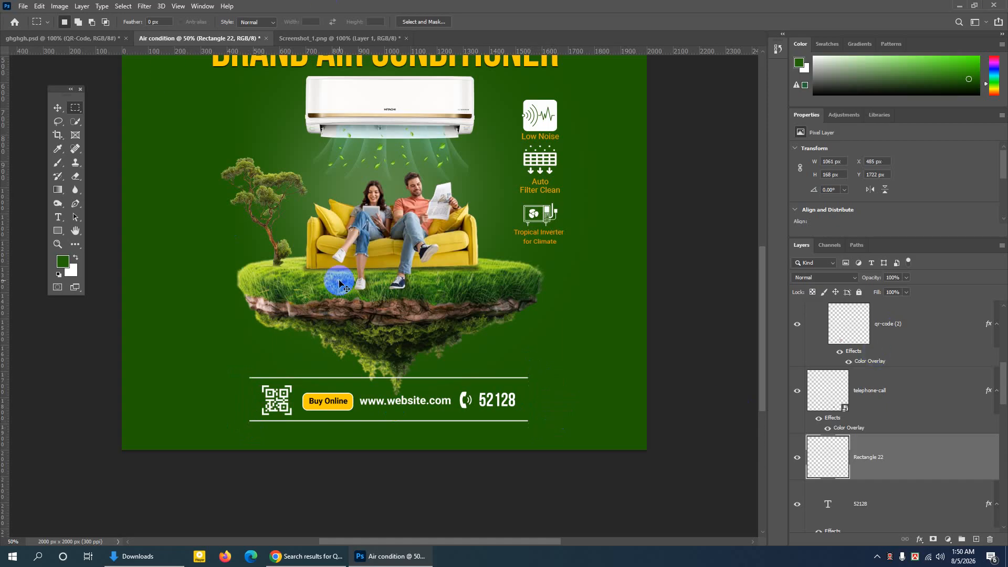
Transform the footer lines to 94.05% height by lowering the upper line slightly
{"action": "key", "text": "ctrl+t"}
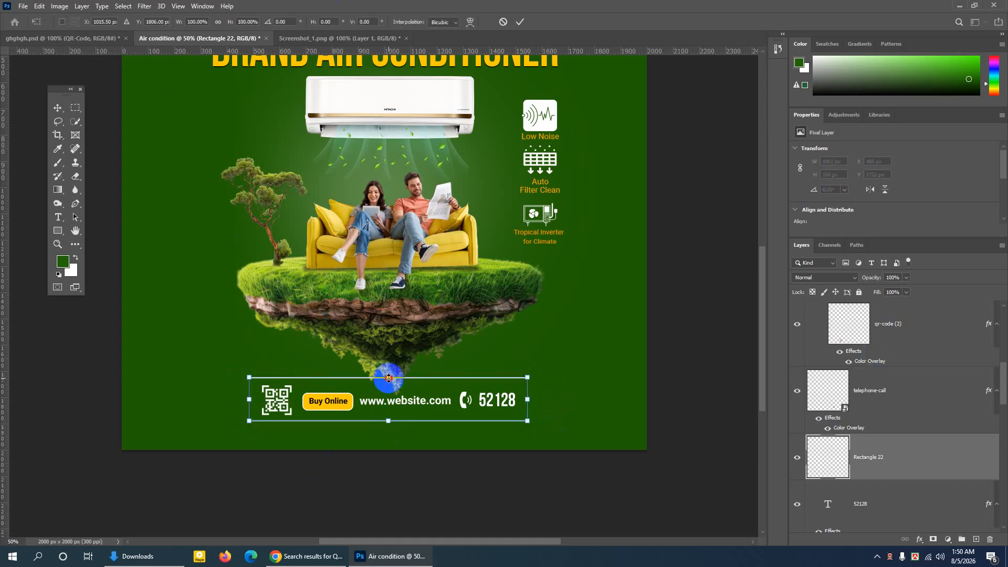
{"action": "mouse_move", "coordinate": [388, 378]}
{"action": "left_mouse_down"}
{"action": "mouse_move", "coordinate": [390, 387]}
{"action": "mouse_move", "coordinate": [388, 378]}
{"action": "left_mouse_up"}
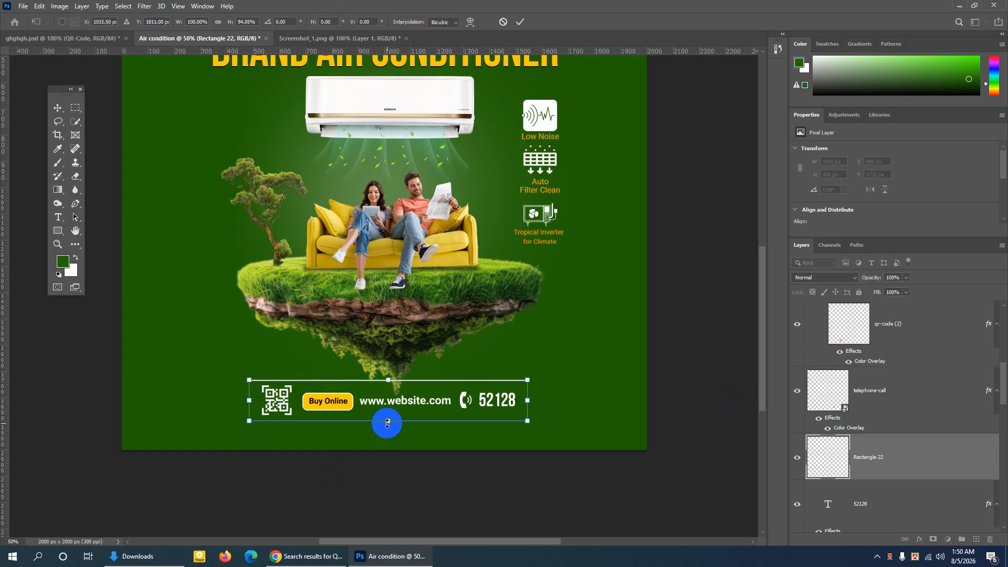
{"action": "left_click", "coordinate": [525, 23]}
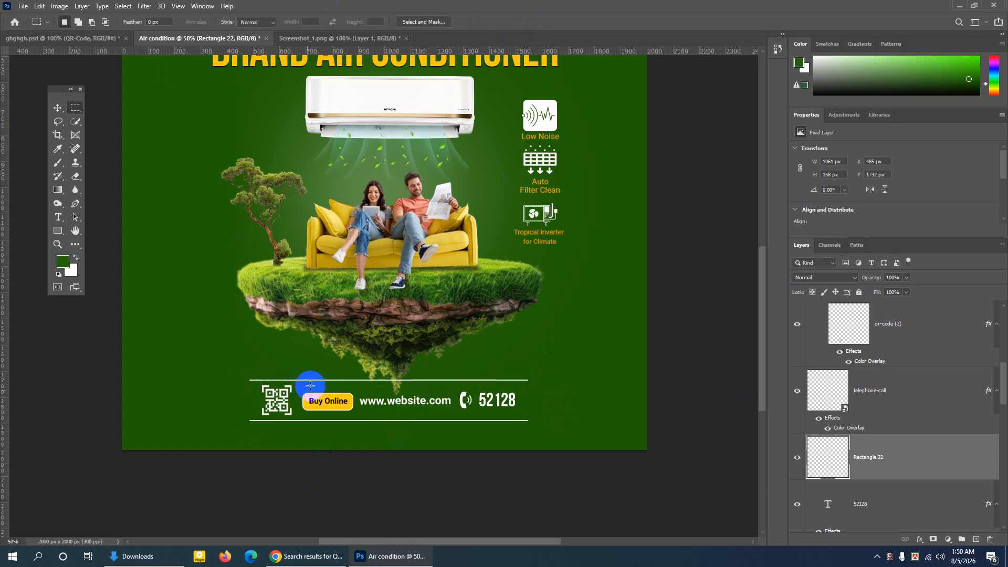
Scale the footer's QR code down around its centre to 89.38%
{"action": "left_click", "coordinate": [58, 108]}
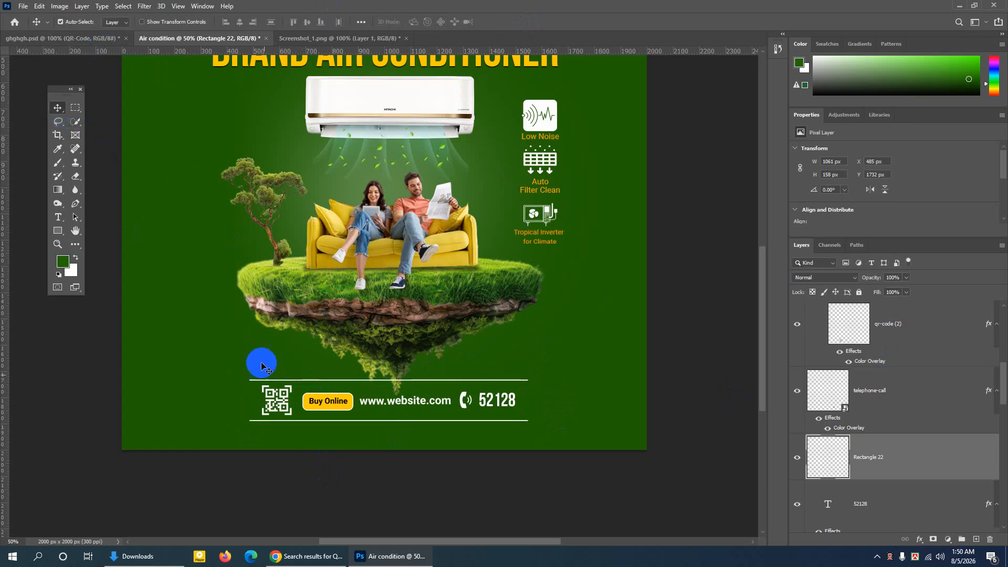
{"action": "left_click", "coordinate": [292, 392]}
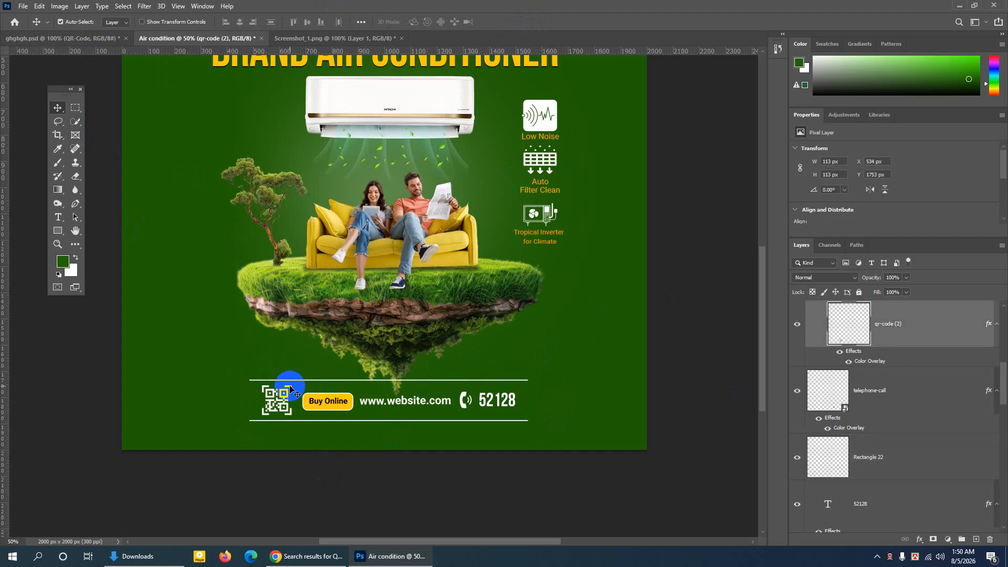
{"action": "key", "text": "ctrl+t"}
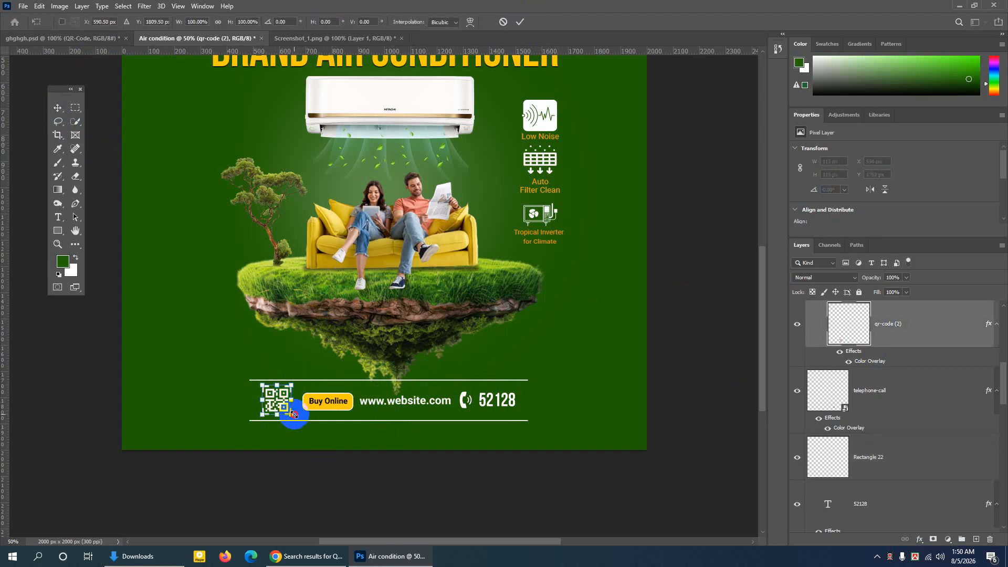
{"action": "left_click_drag", "start_coordinate": [294, 415], "coordinate": [291, 412]}
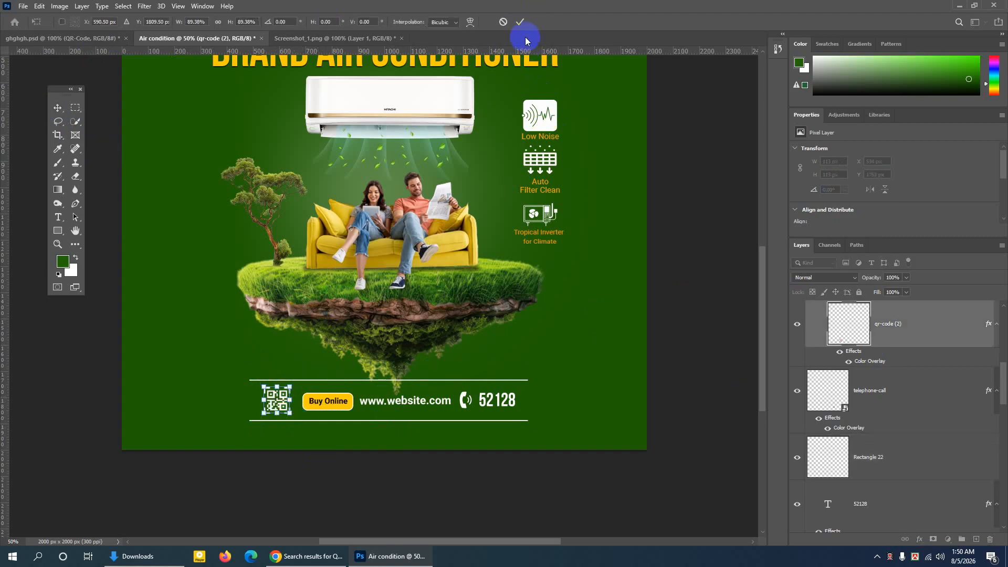
{"action": "left_click", "coordinate": [520, 23]}
Save the poster to the Desktop as Air condition.psd in Photoshop format with Maximize Compatibility on
{"action": "key", "text": "ctrl+minus"}
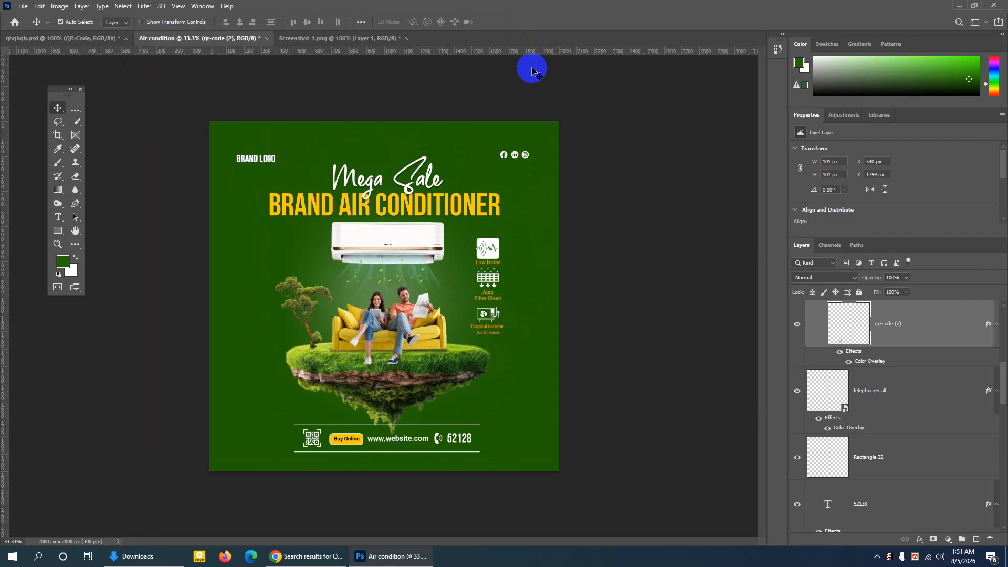
{"action": "left_click", "coordinate": [355, 144]}
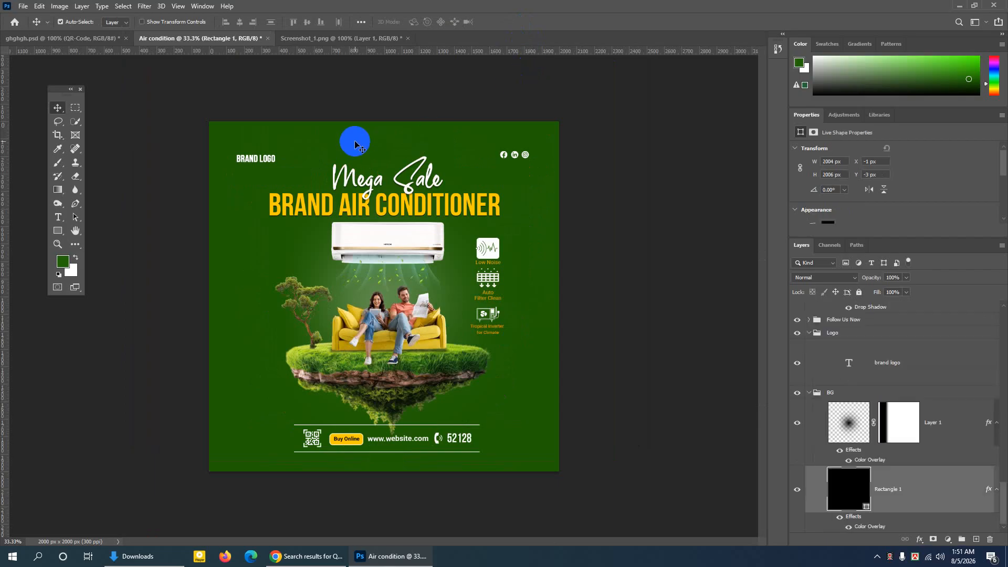
{"action": "key", "text": "ctrl+s"}
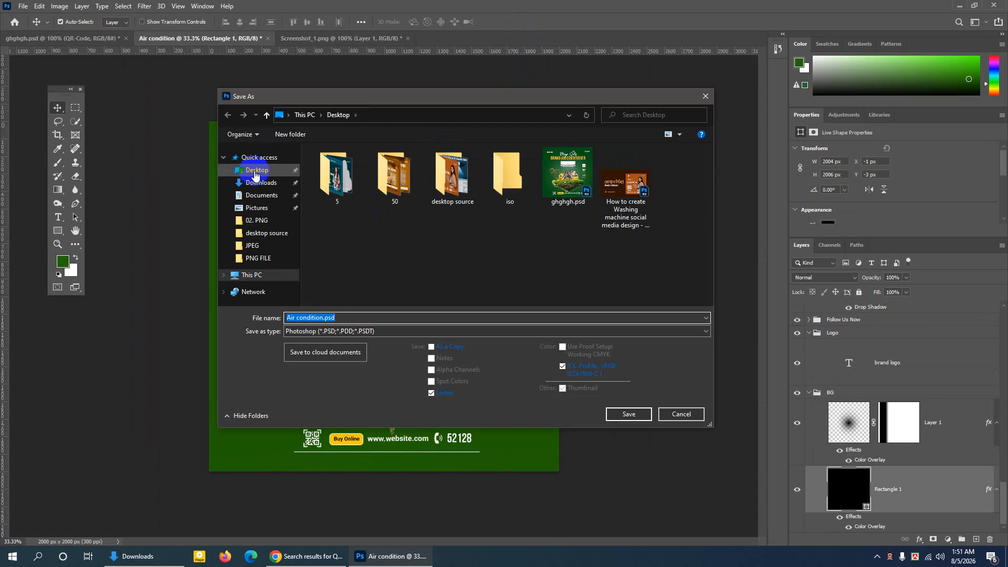
{"action": "left_click", "coordinate": [255, 173]}
{"action": "left_click", "coordinate": [619, 414]}
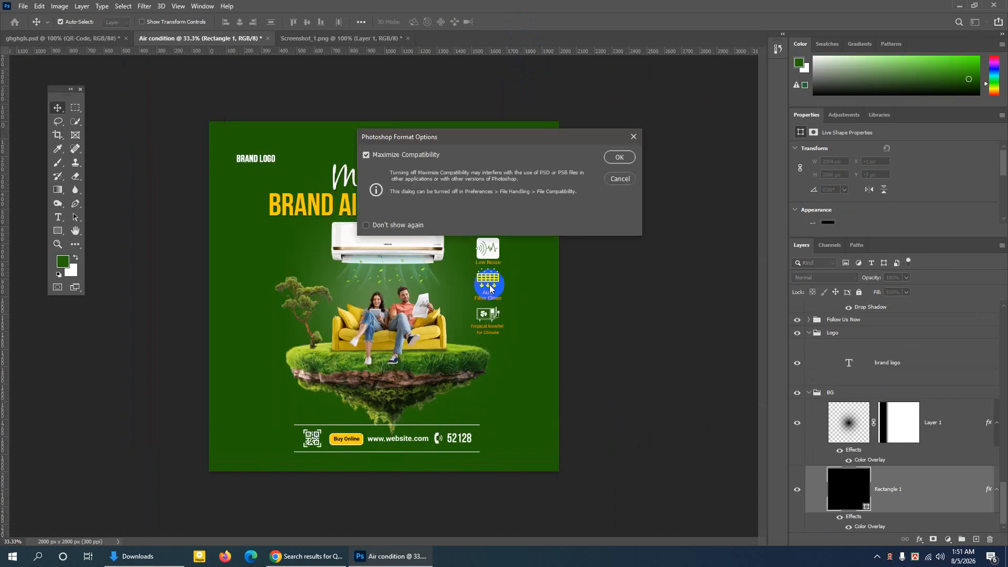
{"action": "left_click", "coordinate": [620, 157]}
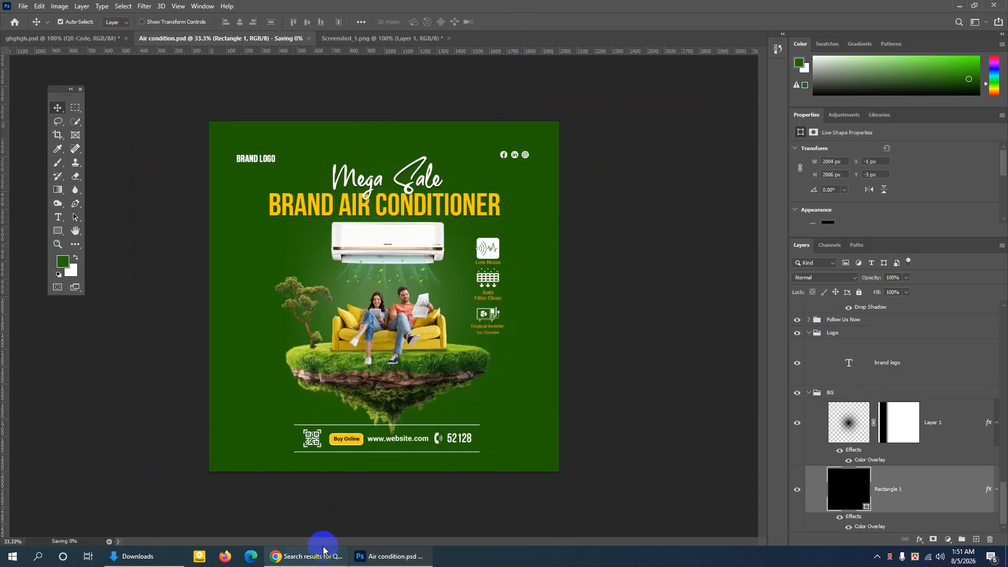
Switch to Chrome and open a new Google search tab
{"action": "left_click", "coordinate": [300, 562]}
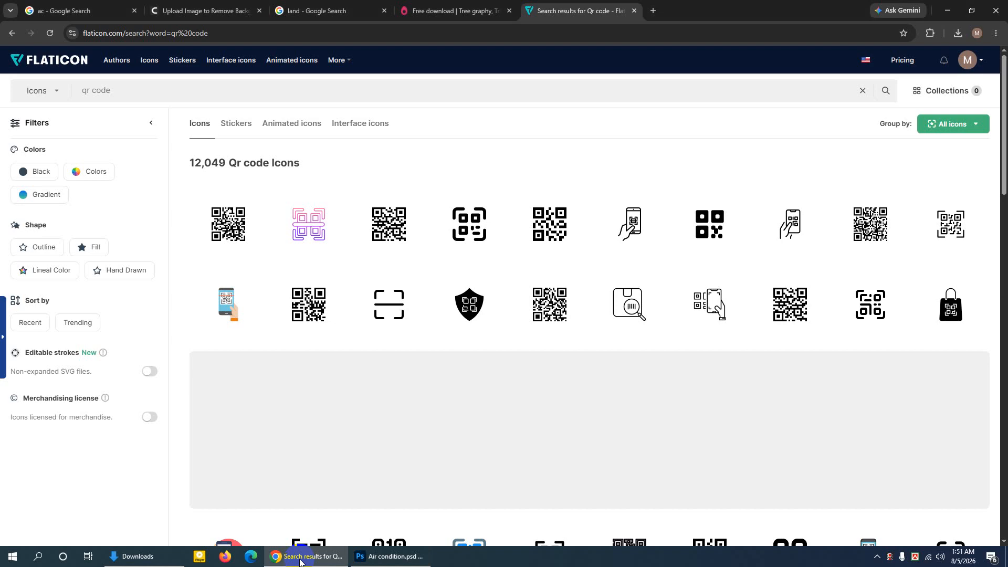
{"action": "left_click", "coordinate": [653, 12]}
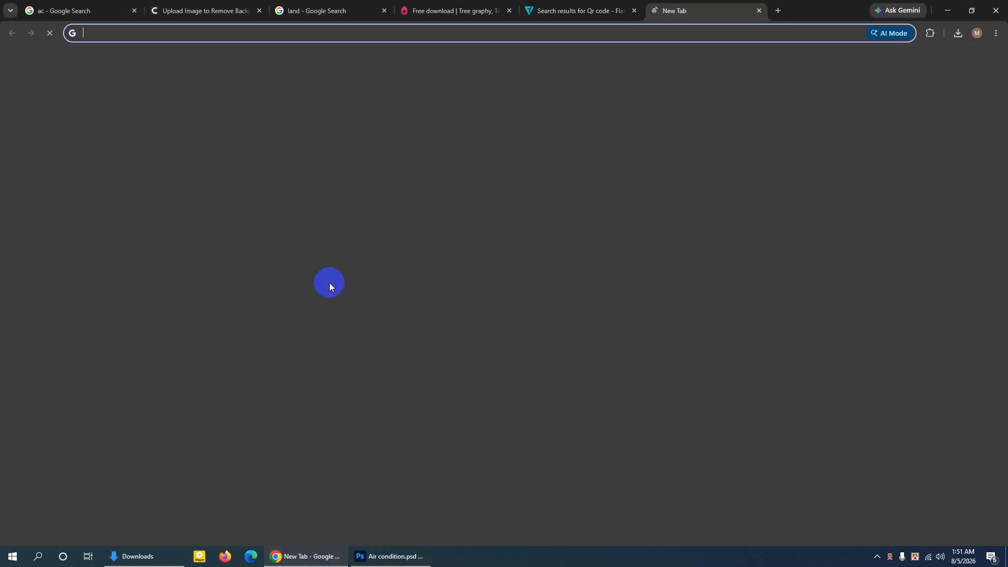
{"action": "left_click", "coordinate": [376, 205]}
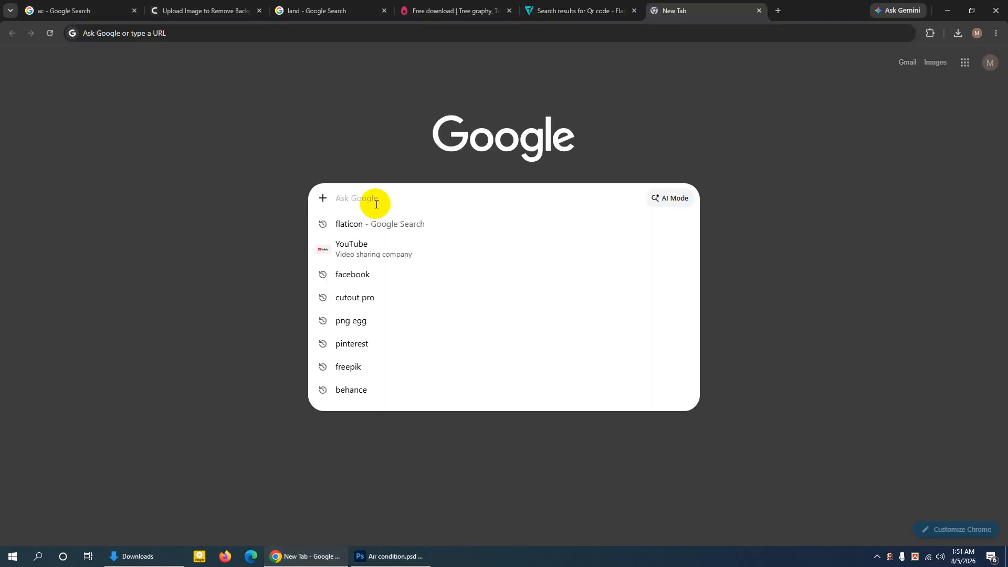
{"action": "type", "text": "ba"}
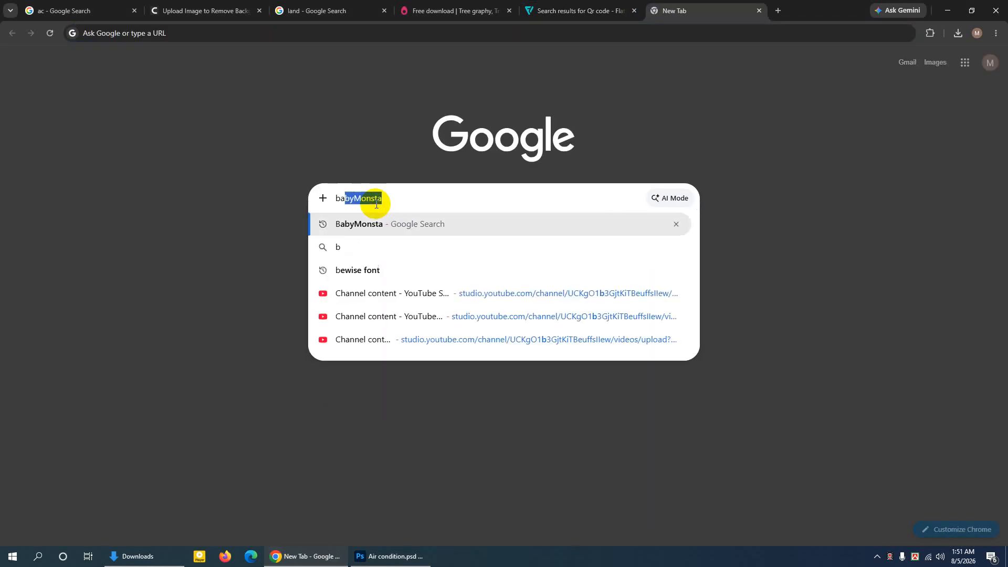
{"action": "type", "text": "ckground"}
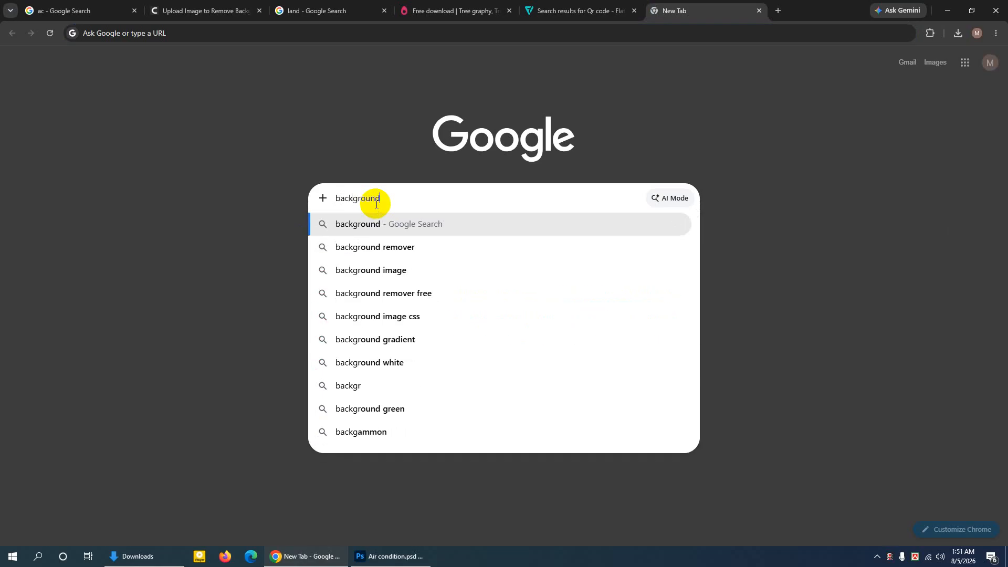
{"action": "key", "text": "BackSpace"}
{"action": "key", "text": "BackSpace"}
{"action": "key", "text": "BackSpace"}
{"action": "key", "text": "BackSpace"}
{"action": "key", "text": "BackSpace"}
{"action": "key", "text": "BackSpace"}
{"action": "key", "text": "BackSpace"}
{"action": "key", "text": "BackSpace"}
{"action": "key", "text": "BackSpace"}
{"action": "key", "text": "BackSpace"}
Search Google Images for "white texture background" and open the preview of Magnific's white texture image with faint grey veins
{"action": "type", "text": "whi"}
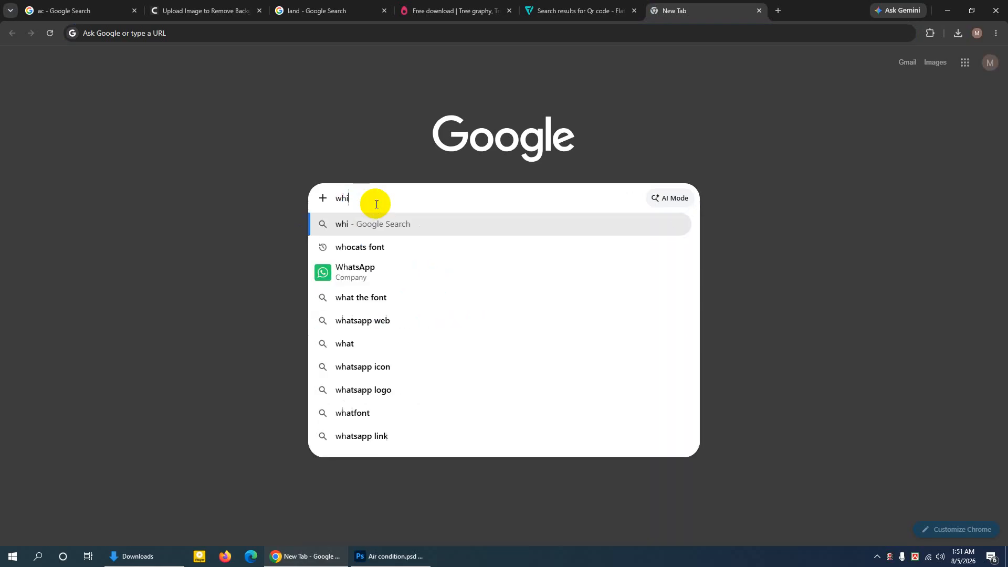
{"action": "type", "text": "te"}
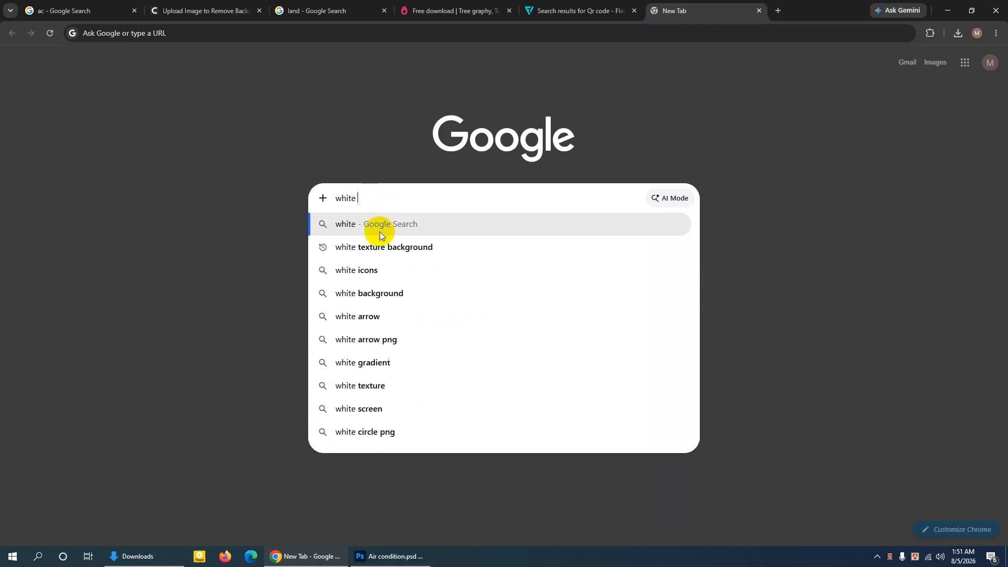
{"action": "left_click", "coordinate": [380, 245]}
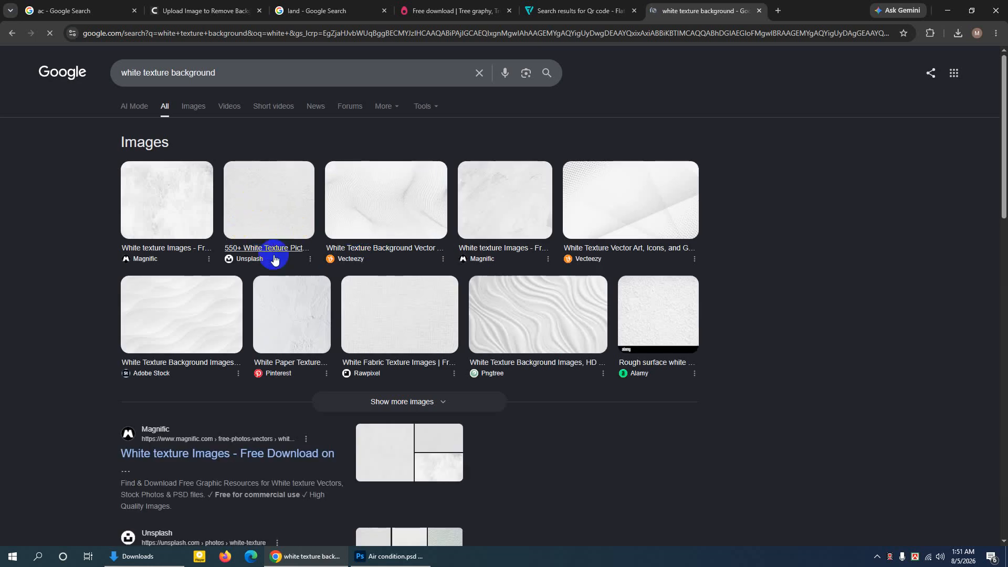
{"action": "left_click", "coordinate": [200, 114]}
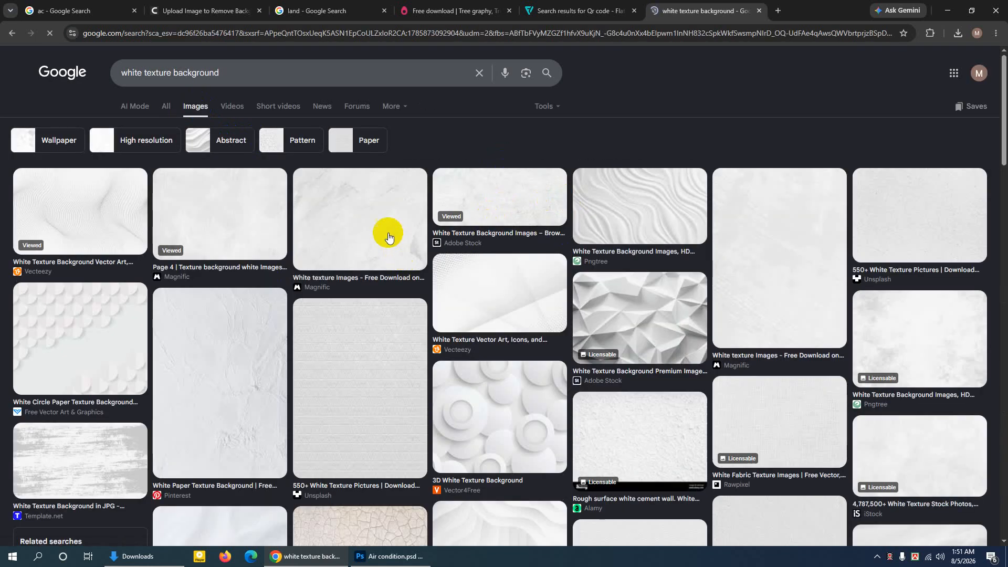
{"action": "left_click", "coordinate": [388, 237]}
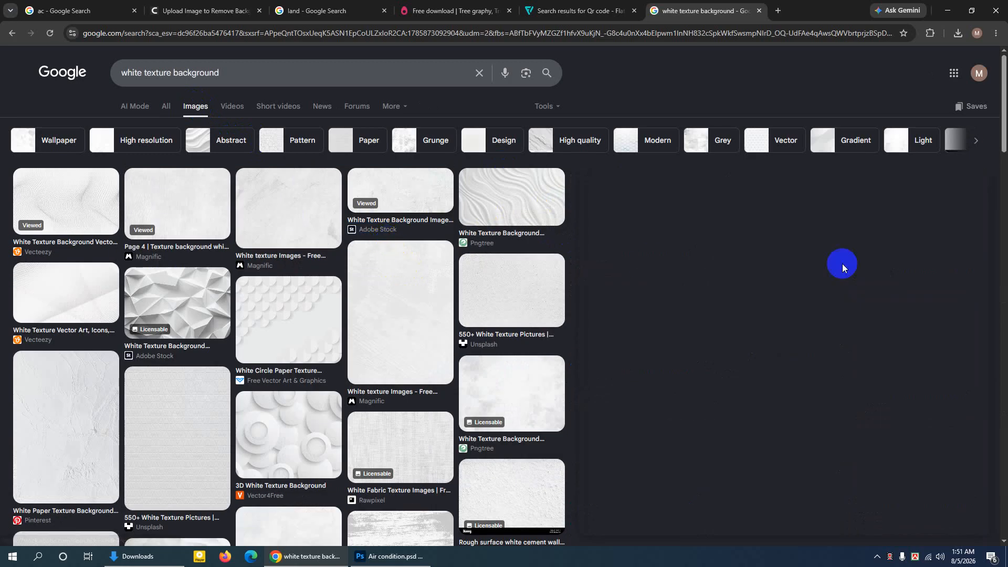
{"action": "right_click", "coordinate": [791, 287]}
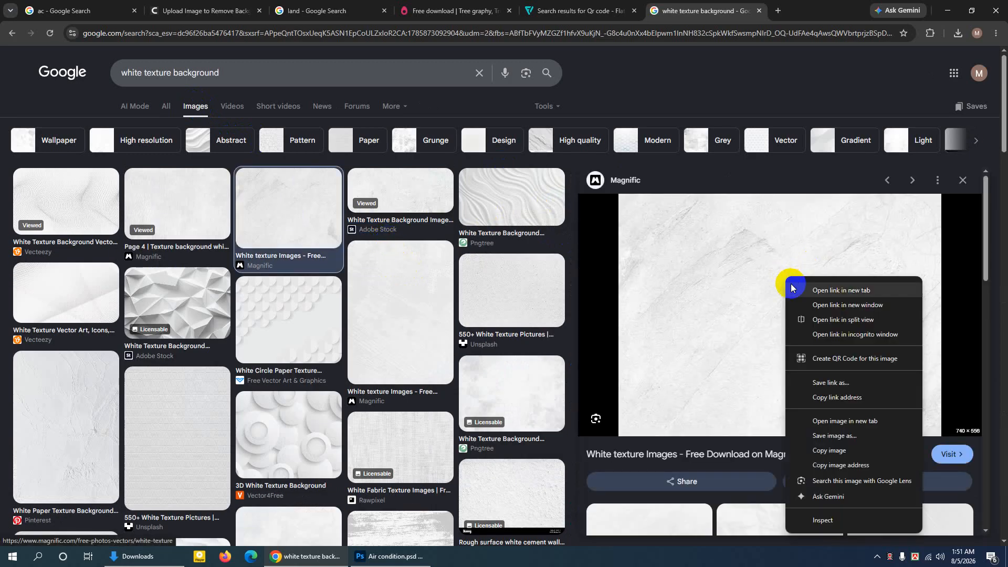
{"action": "left_click", "coordinate": [834, 436]}
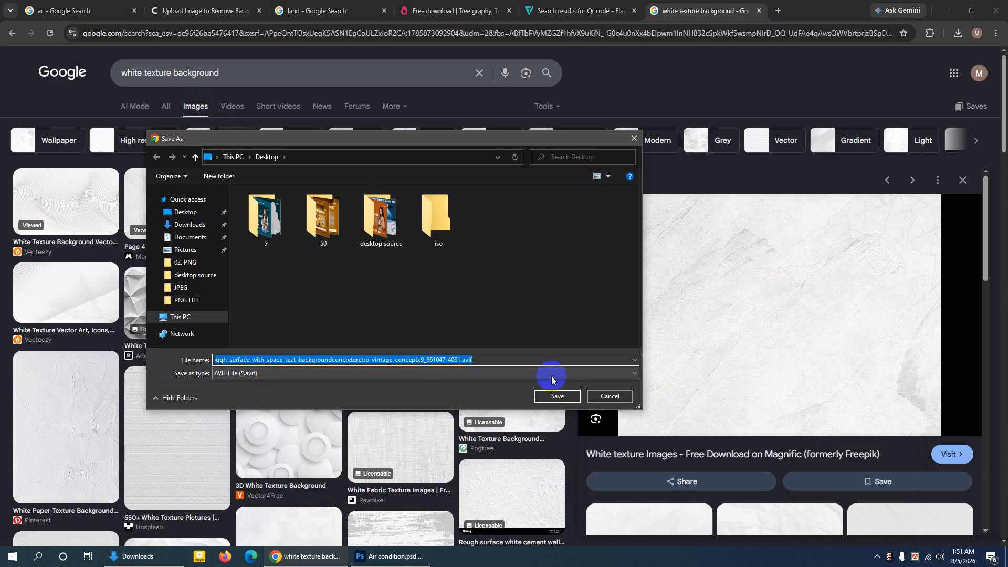
{"action": "left_click", "coordinate": [559, 396]}
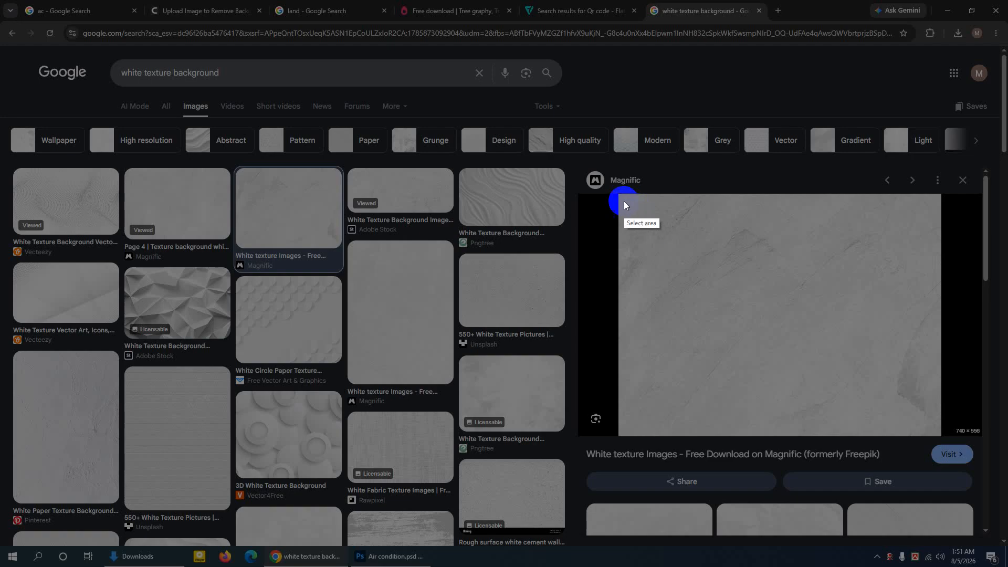
Capture an area of about 600x447 px of the texture preview, save it to the Desktop as Screenshot_2.png, and return to Photoshop
{"action": "left_click_drag", "start_coordinate": [624, 205], "coordinate": [935, 430]}
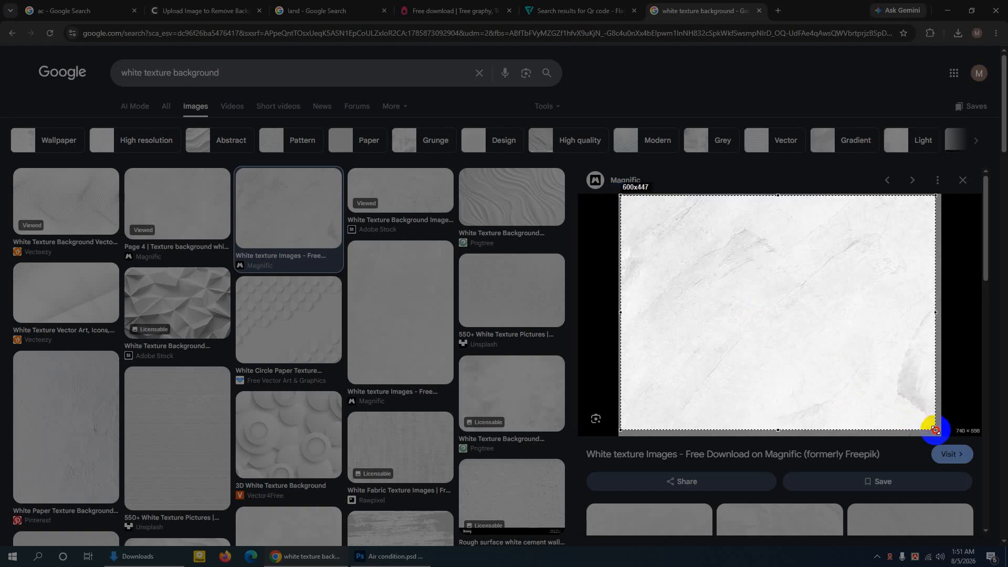
{"action": "left_click", "coordinate": [907, 441]}
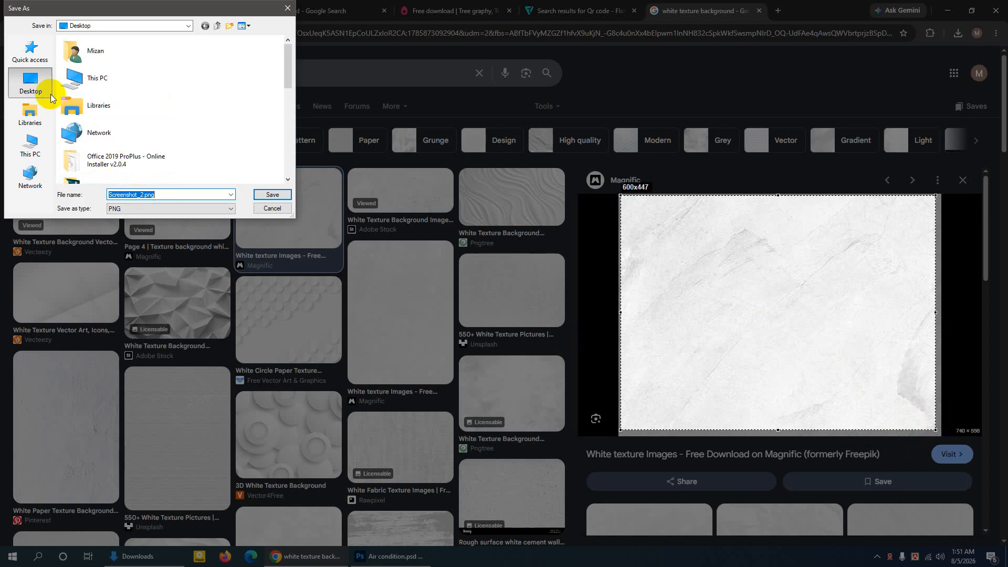
{"action": "left_click", "coordinate": [272, 194]}
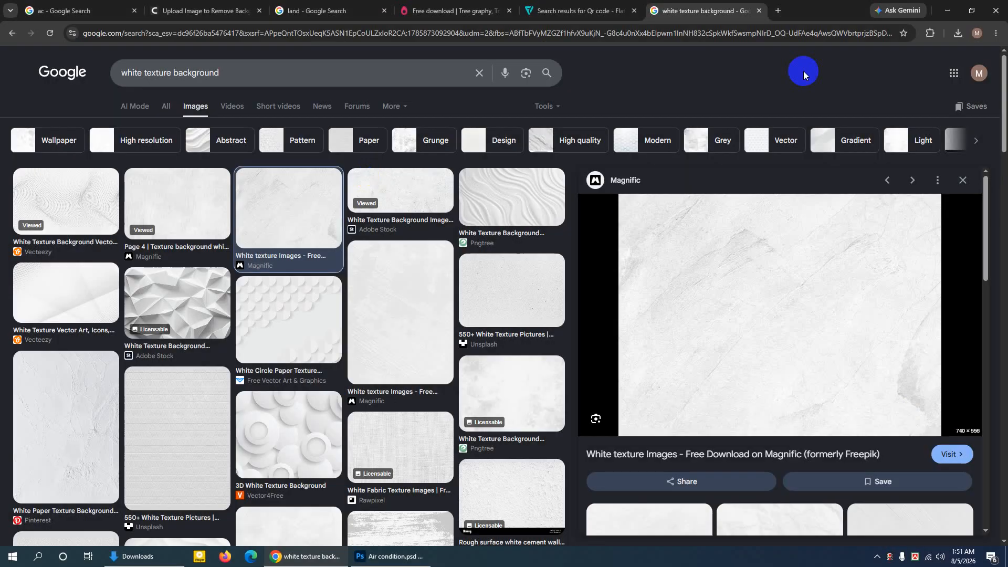
{"action": "left_click", "coordinate": [941, 14]}
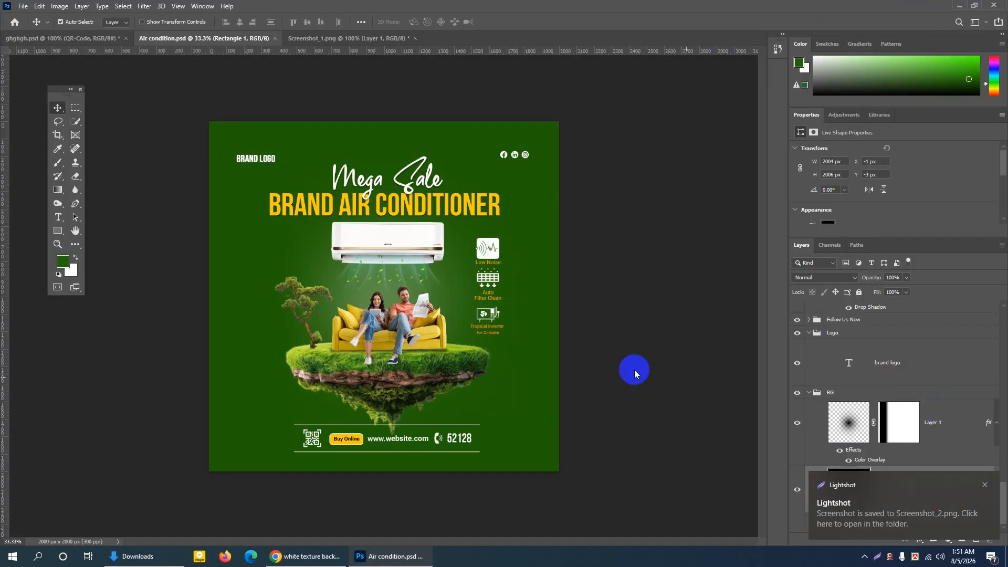
{"action": "left_click", "coordinate": [985, 484]}
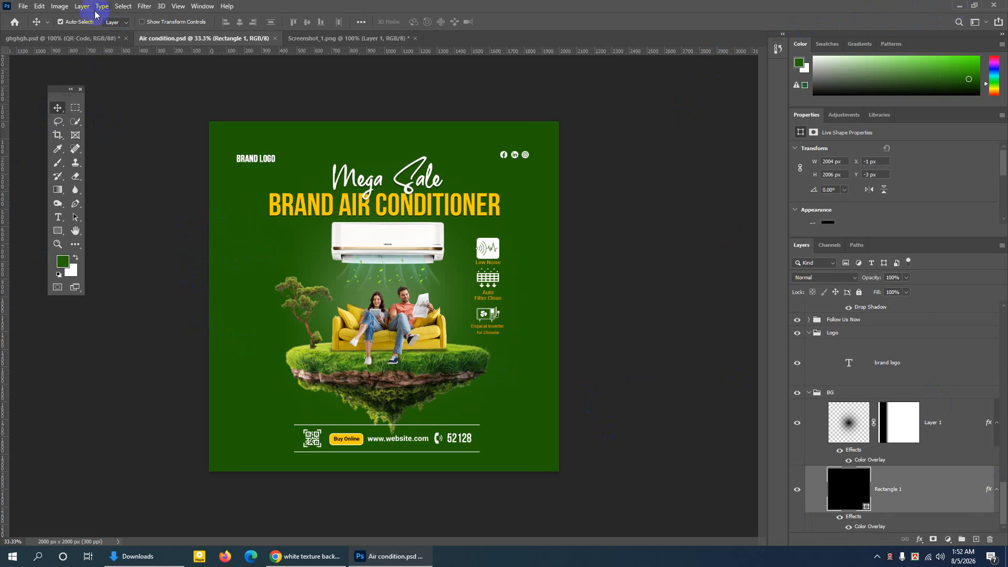
Place Screenshot_2.png from the Desktop above the background rectangle and stretch it to 106.83% width and 143.18% height to cover the canvas
{"action": "left_click", "coordinate": [960, 12]}
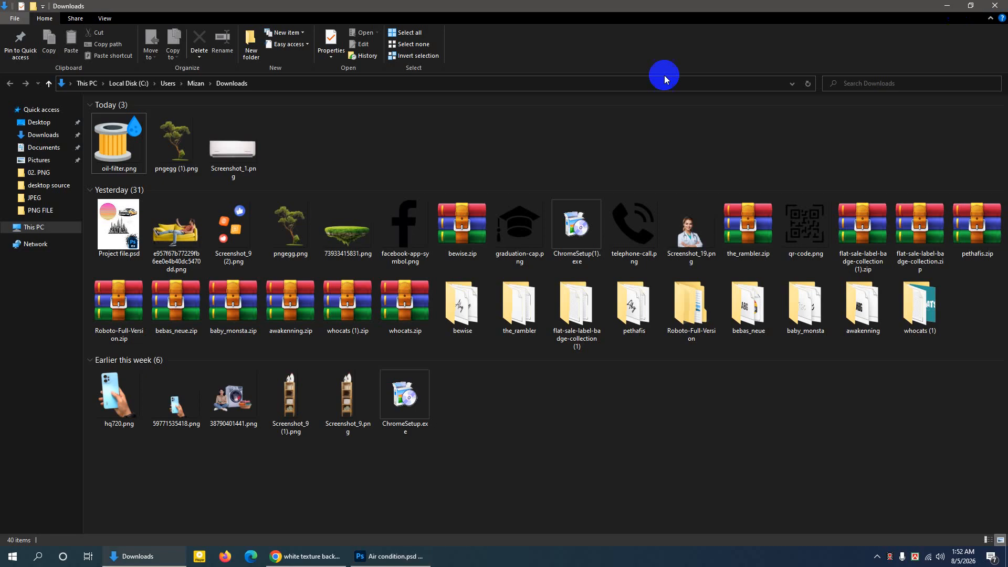
{"action": "left_click", "coordinate": [950, 8]}
{"action": "left_click", "coordinate": [152, 323]}
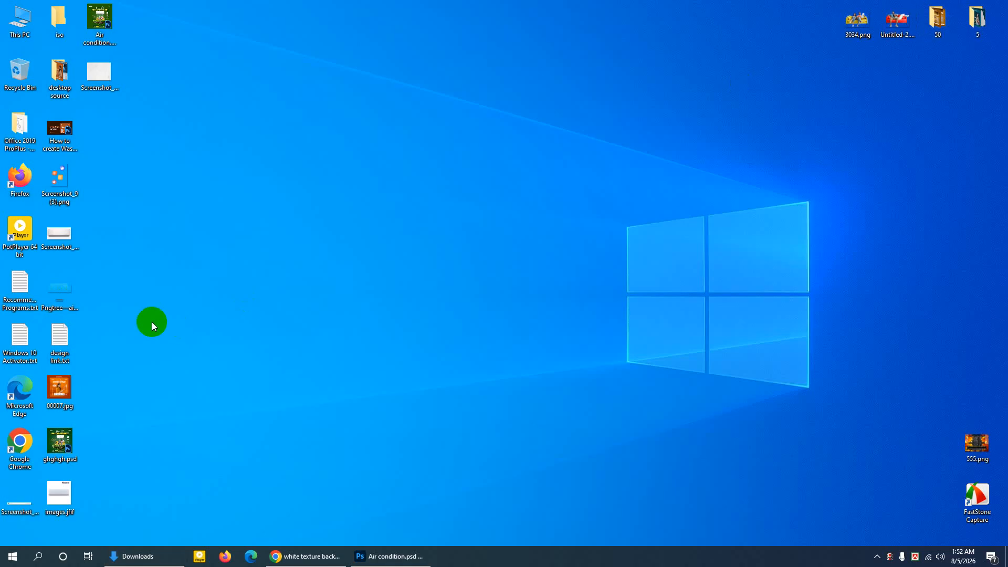
{"action": "left_click_drag", "start_coordinate": [110, 75], "coordinate": [515, 183]}
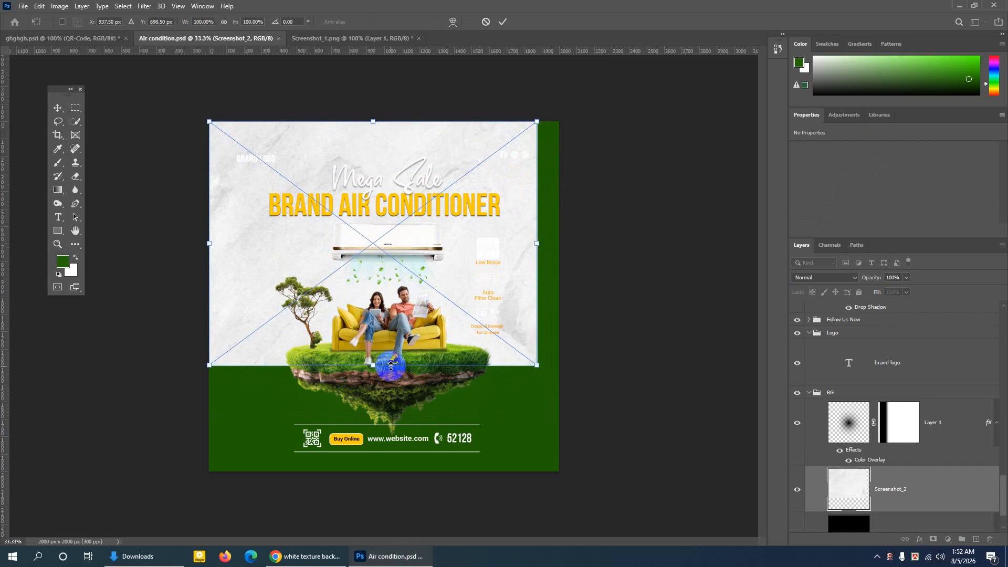
{"action": "left_click_drag", "start_coordinate": [374, 365], "coordinate": [388, 469]}
{"action": "left_click_drag", "start_coordinate": [537, 296], "coordinate": [563, 297]}
{"action": "left_click", "coordinate": [503, 23]}
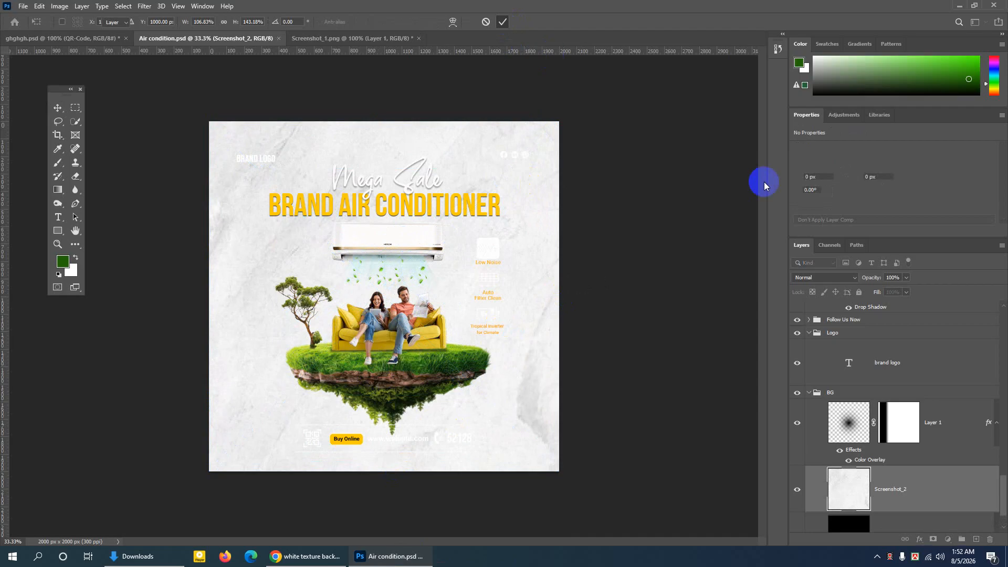
Compare blend modes on the placed texture layer and set it to Multiply
{"action": "left_click", "coordinate": [819, 277]}
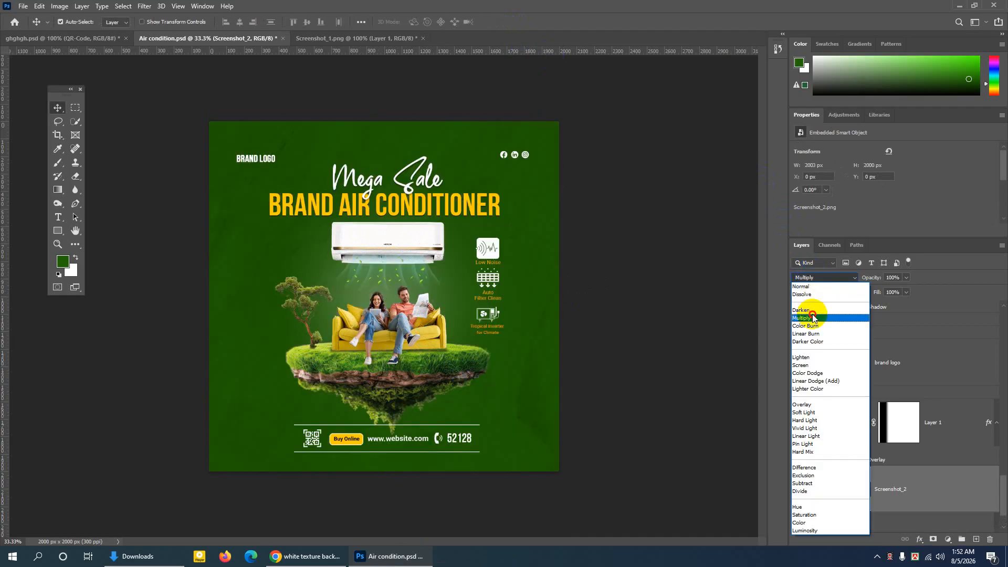
{"action": "left_click", "coordinate": [811, 318]}
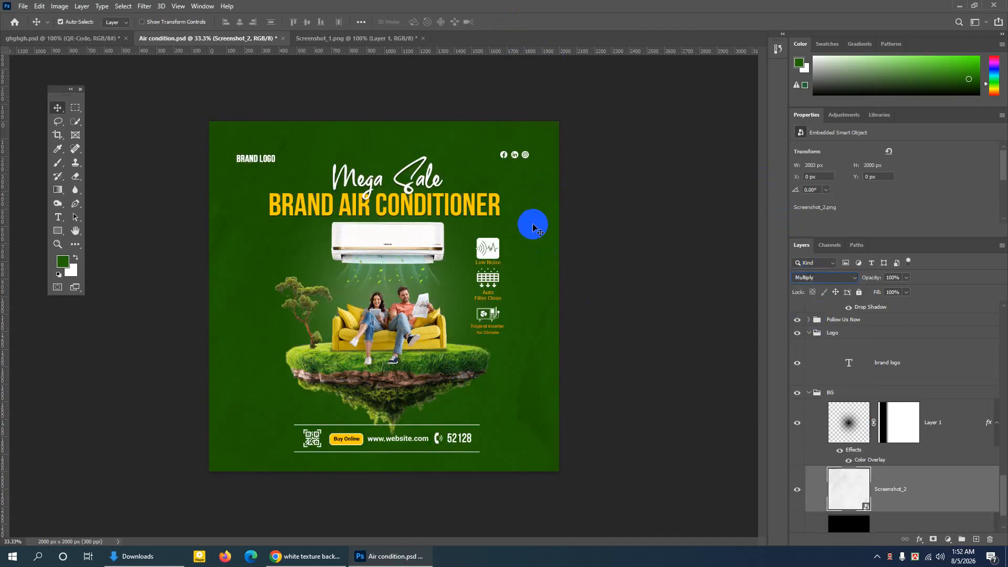
{"action": "left_click", "coordinate": [835, 277]}
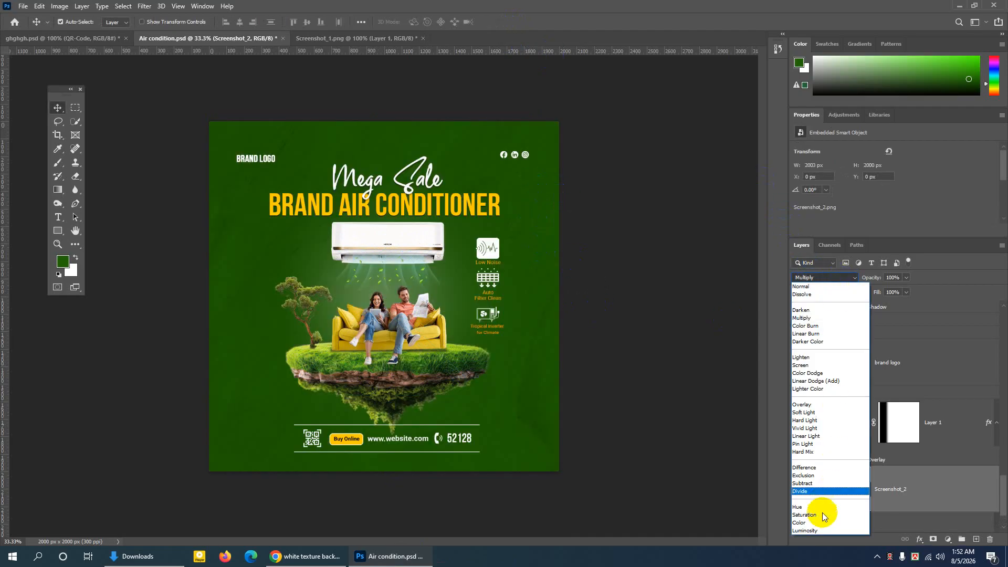
{"action": "left_click", "coordinate": [823, 523]}
{"action": "left_click", "coordinate": [832, 277]}
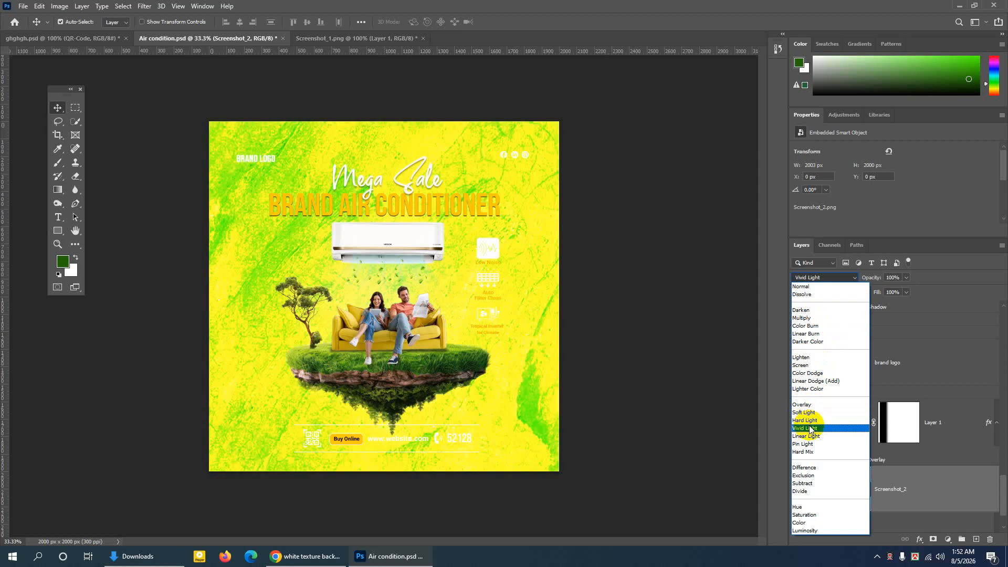
{"action": "left_click", "coordinate": [810, 319]}
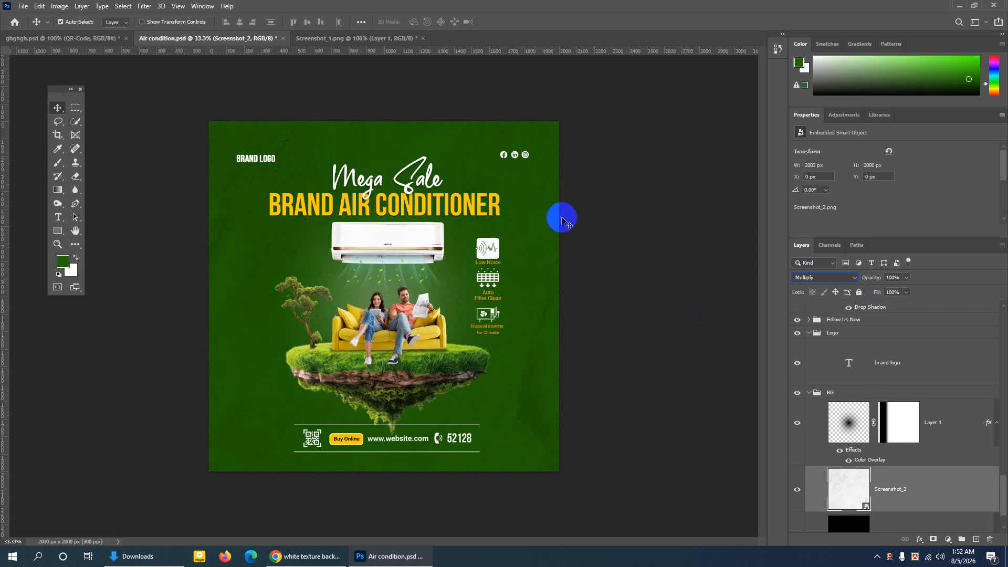
Nudge the BRAND AIR CONDITIONER headline slightly to the right, to X 343.71 px
{"action": "left_click", "coordinate": [499, 202]}
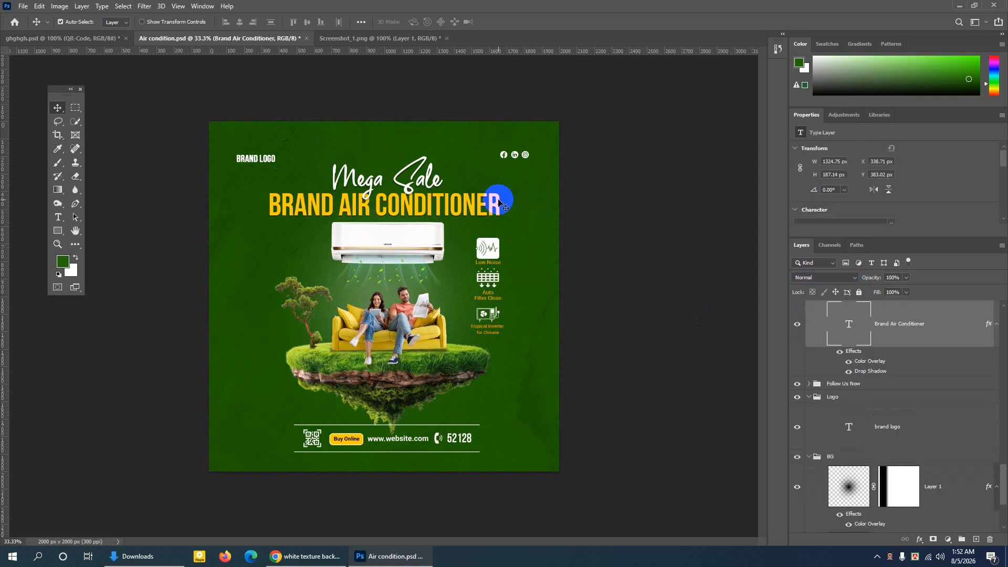
{"action": "key", "text": "Right"}
{"action": "key", "text": "Right"}
{"action": "key", "text": "Right"}
{"action": "key", "text": "Right"}
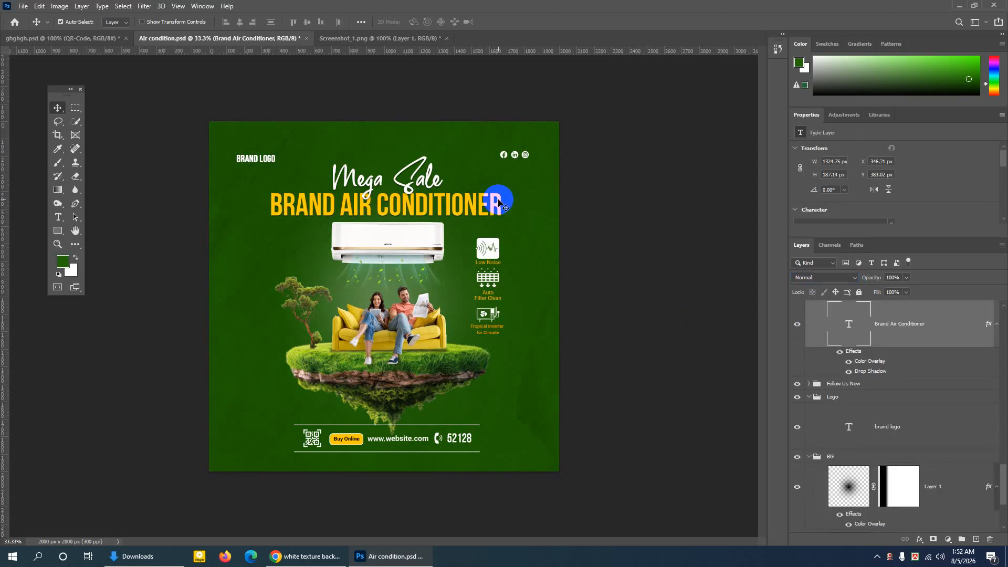
{"action": "key", "text": "Left"}
{"action": "key", "text": "Left"}
{"action": "key", "text": "Left"}
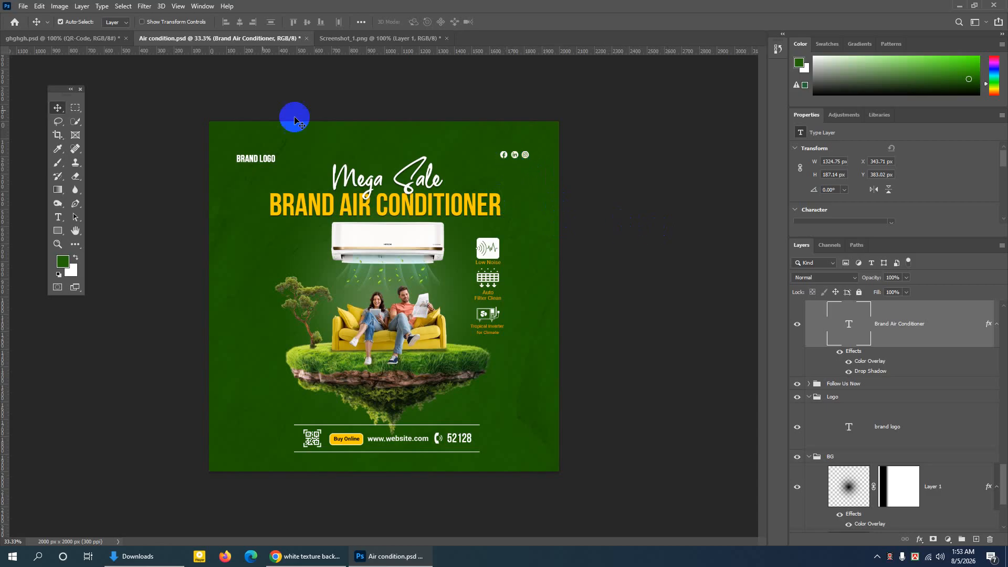
Set auto-select to Group and move the Follow Us Now group of social icons slightly down, level with the brand logo
{"action": "left_click", "coordinate": [112, 23]}
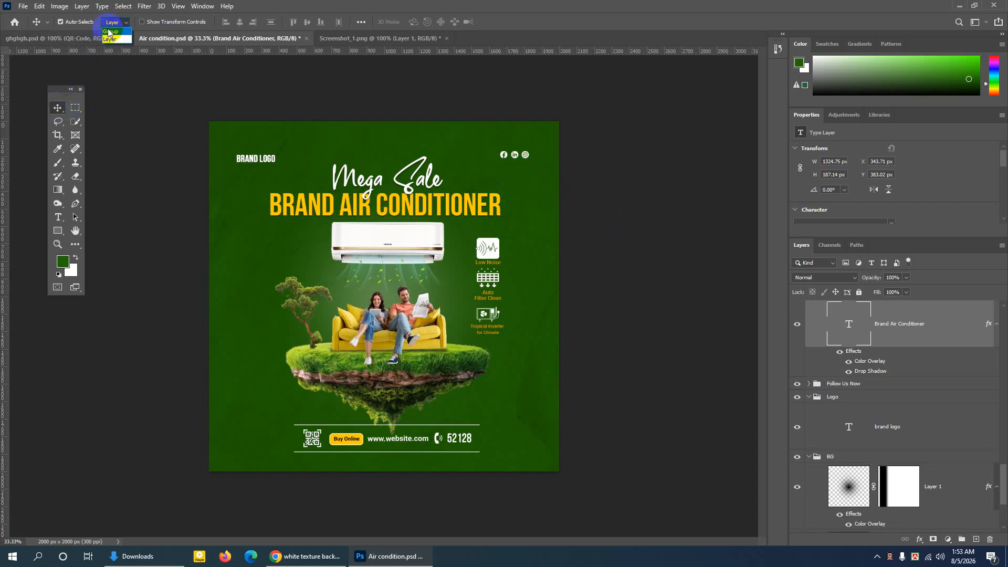
{"action": "left_click", "coordinate": [113, 31]}
{"action": "left_click", "coordinate": [505, 155]}
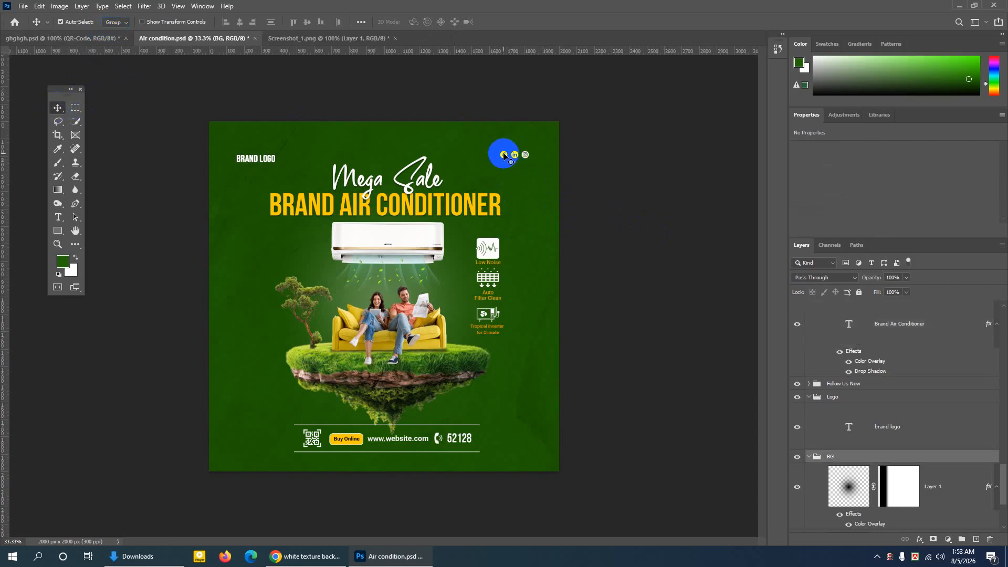
{"action": "key", "text": "ctrl+a"}
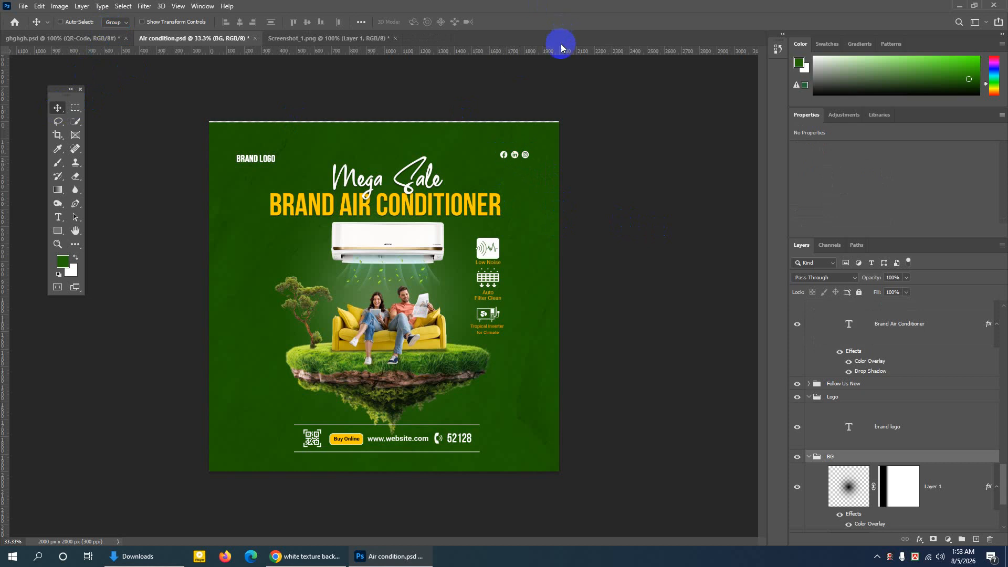
{"action": "key", "text": "ctrl+d"}
{"action": "left_click", "coordinate": [504, 155], "text": "ctrl"}
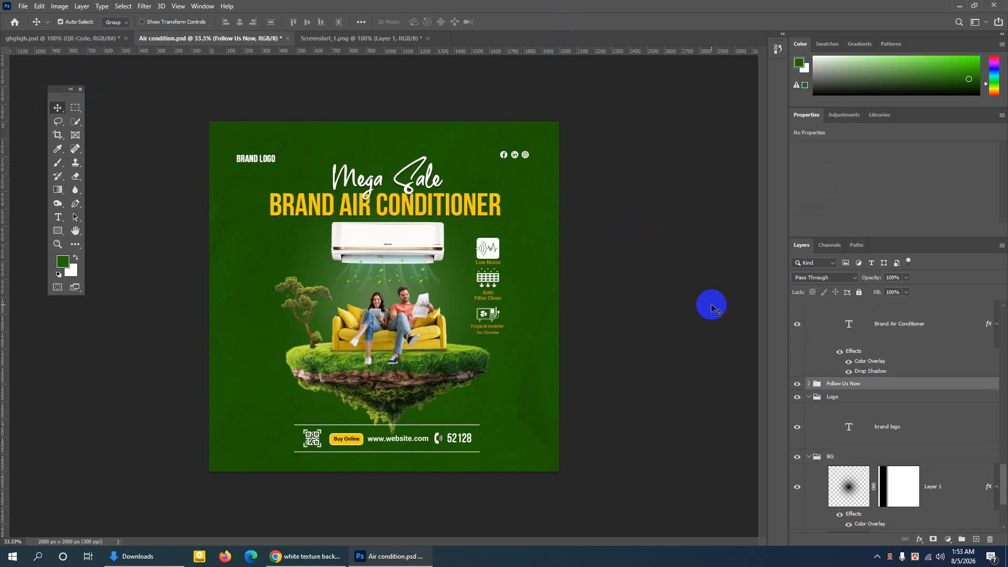
{"action": "left_click", "coordinate": [840, 388]}
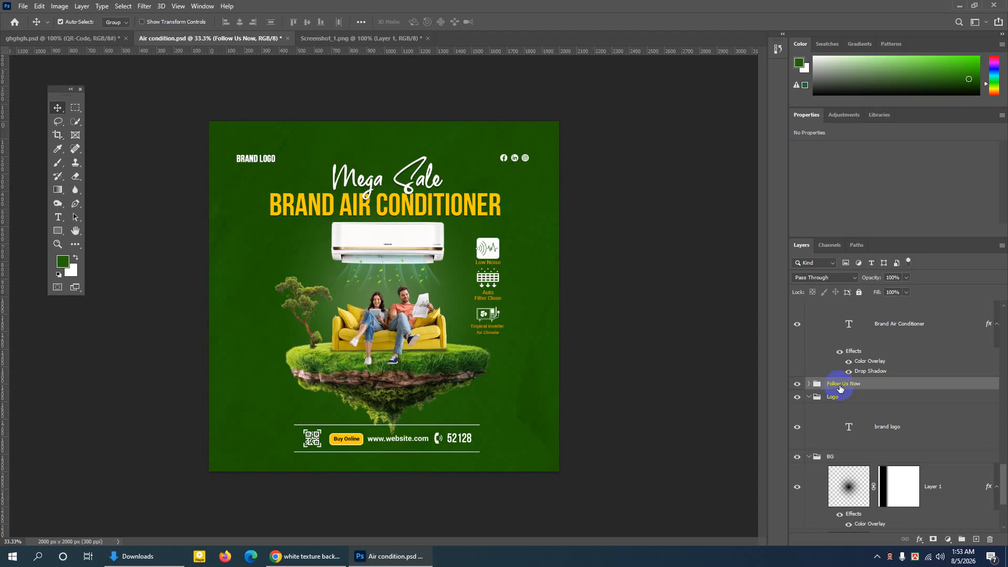
Enlarge the Follow Us Now group of social icons slightly, extending it toward the headline side with Free Transform
{"action": "key", "text": "ctrl+t"}
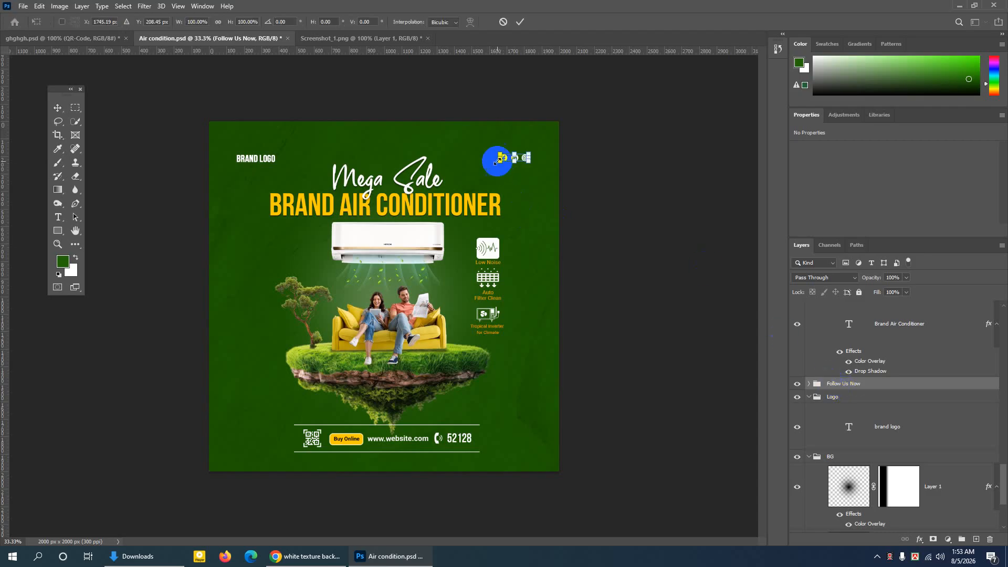
{"action": "left_click_drag", "start_coordinate": [499, 161], "coordinate": [496, 160]}
{"action": "left_click", "coordinate": [520, 22]}
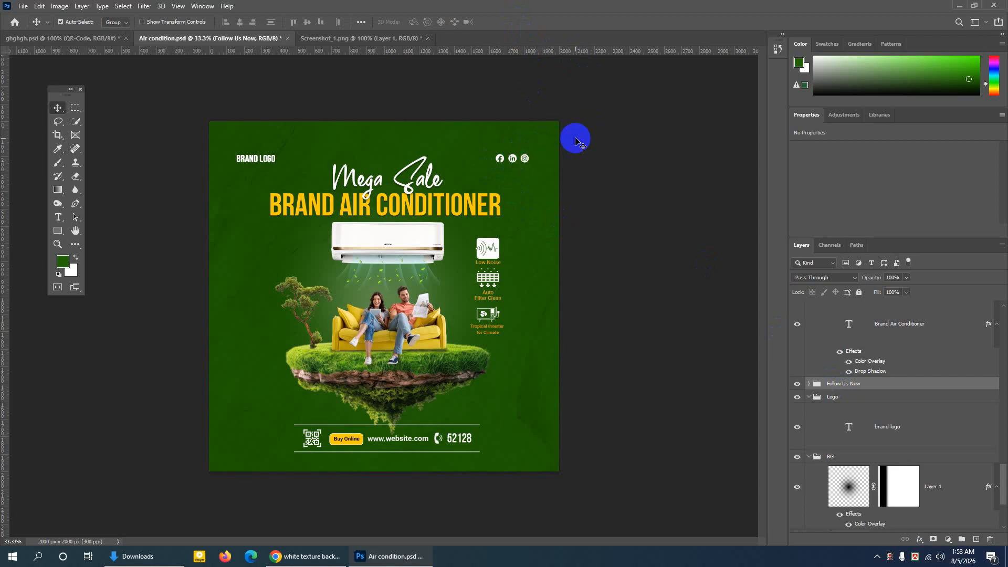
Rasterize the air conditioner unit's smart object layer so its pixels can be edited directly
{"action": "key", "text": "ctrl+plus"}
{"action": "key", "text": "ctrl+plus"}
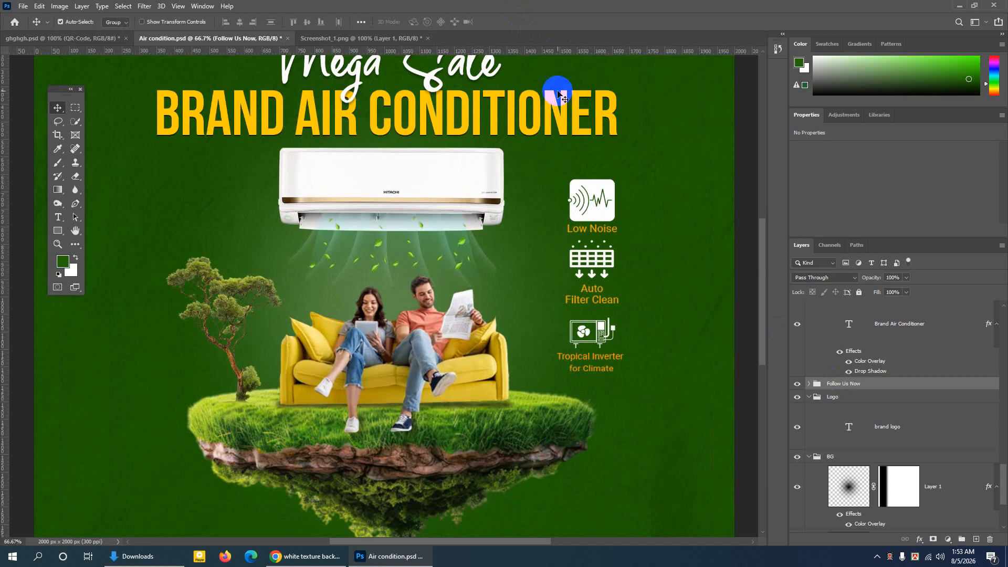
{"action": "key", "text": "ctrl+plus"}
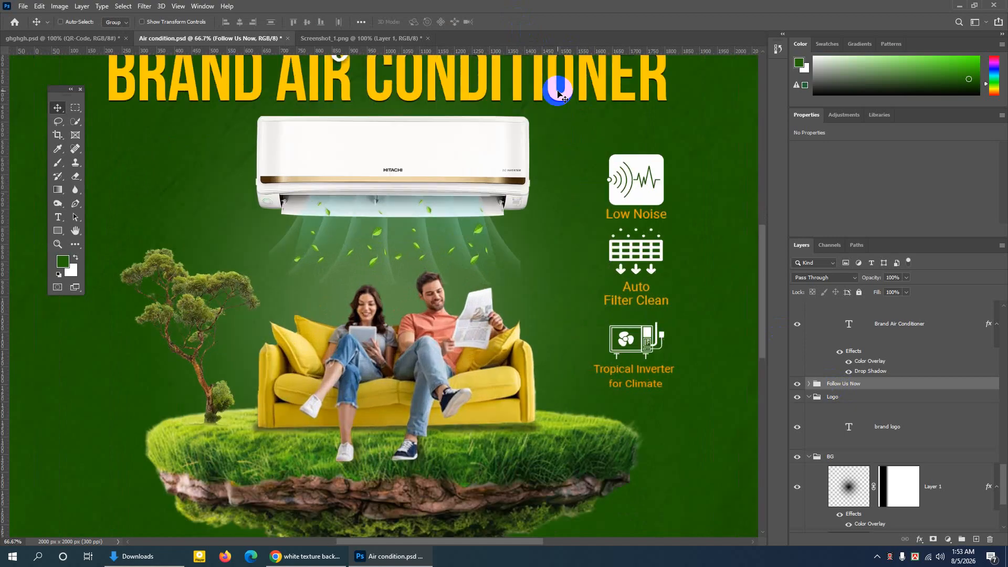
{"action": "left_click", "coordinate": [378, 103]}
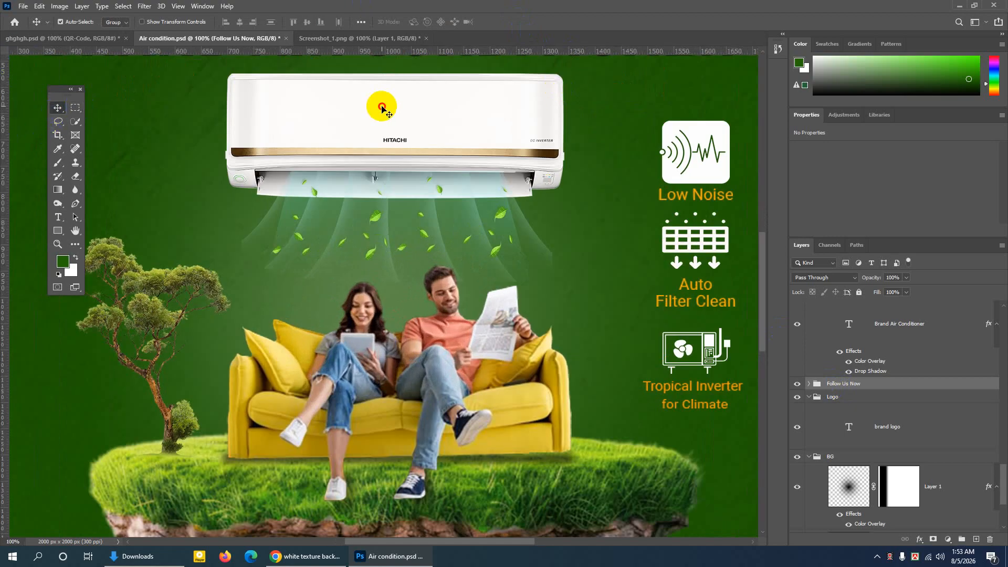
{"action": "right_click", "coordinate": [888, 324]}
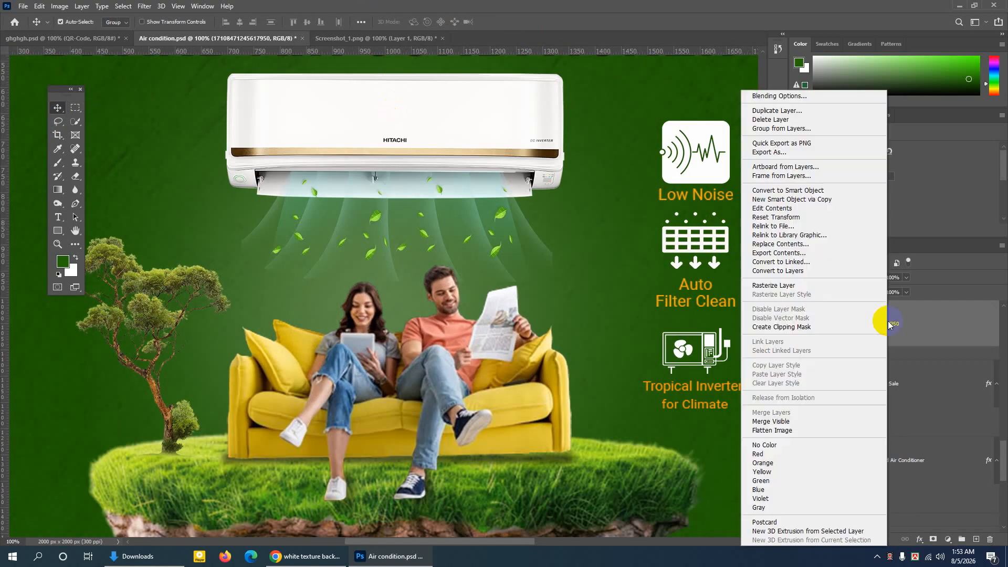
{"action": "left_click", "coordinate": [774, 285]}
Select the HITACHI lettering on the air conditioner's front with a rectangular marquee and remove it with a Content-Aware fill at 100% opacity
{"action": "left_click", "coordinate": [74, 108]}
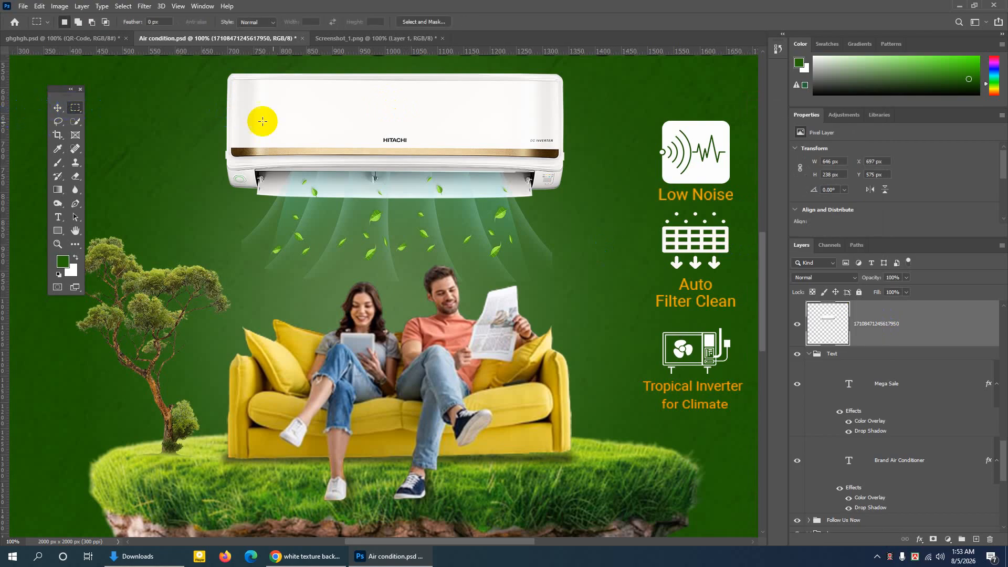
{"action": "left_click_drag", "start_coordinate": [374, 133], "coordinate": [414, 144]}
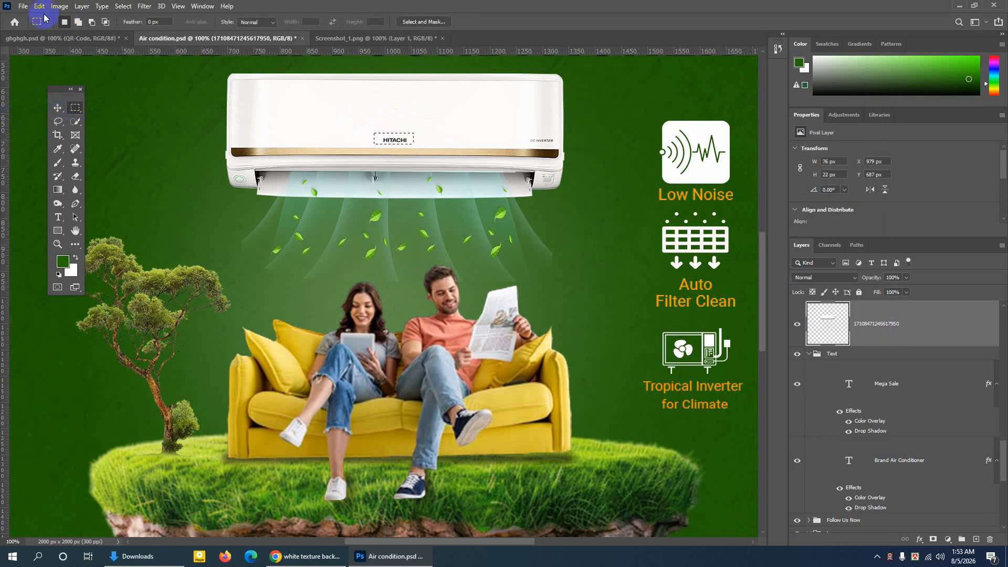
{"action": "left_click", "coordinate": [40, 5]}
{"action": "left_click", "coordinate": [126, 168]}
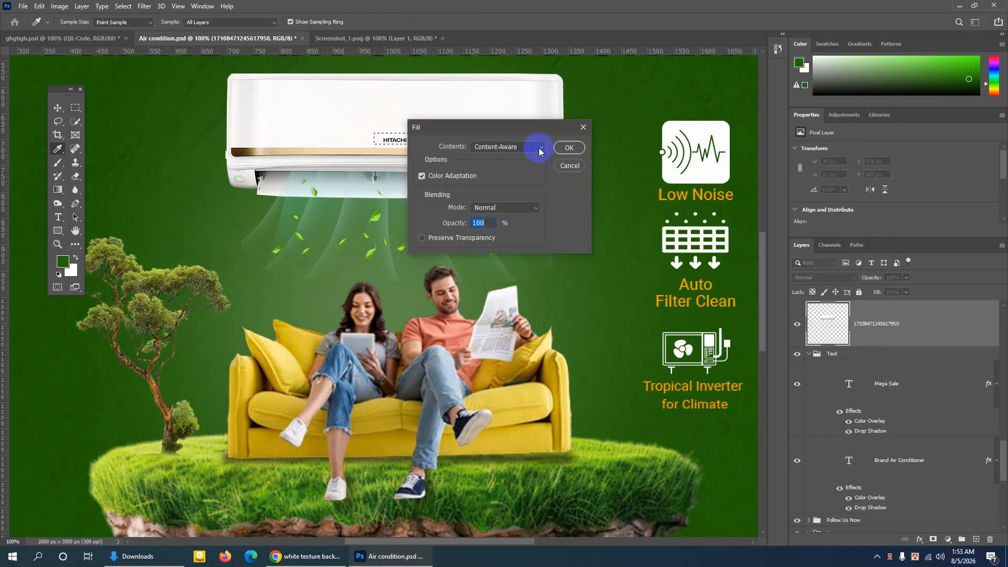
{"action": "left_click", "coordinate": [565, 149]}
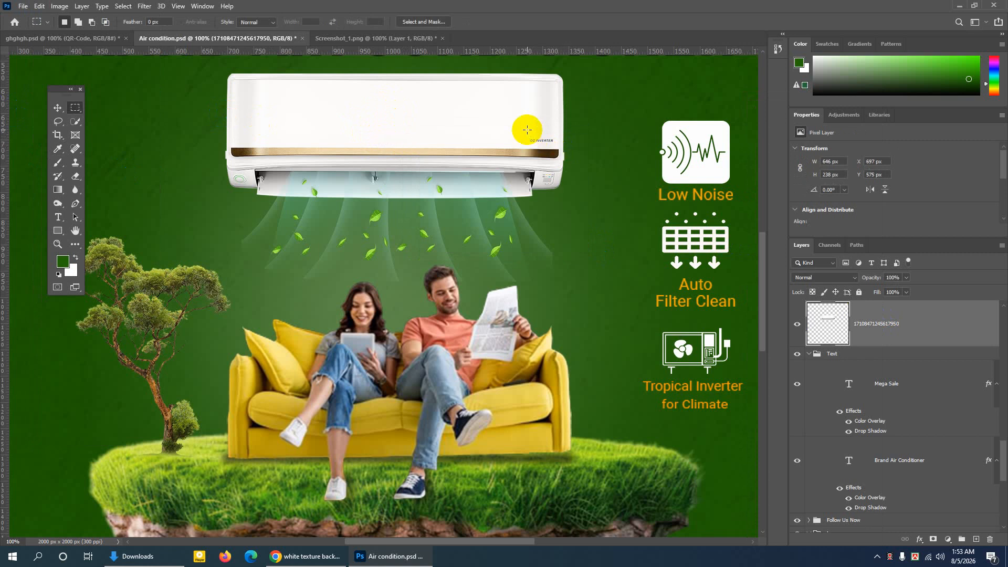
{"action": "key", "text": "ctrl+minus"}
{"action": "key", "text": "ctrl+minus"}
{"action": "key", "text": "ctrl+minus"}
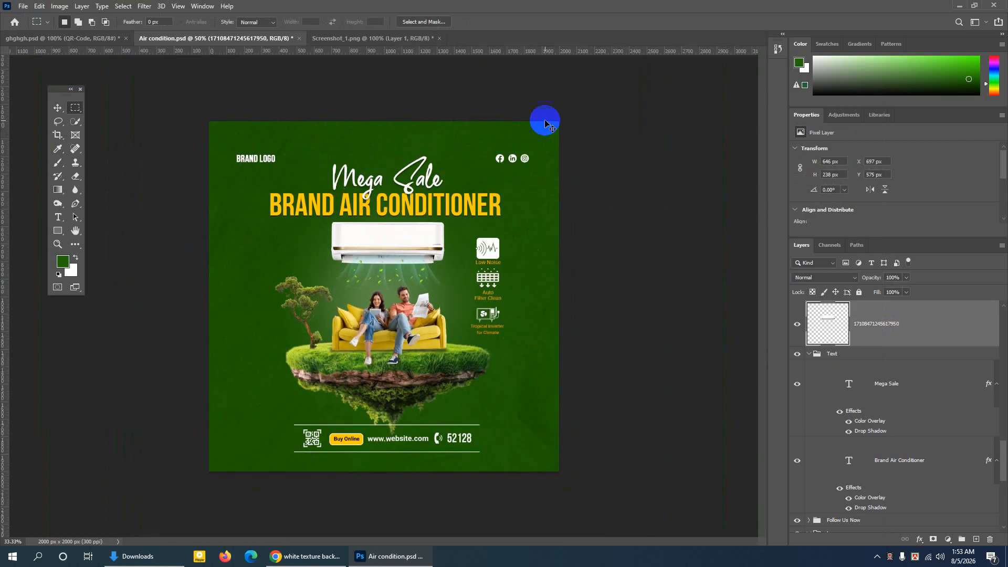